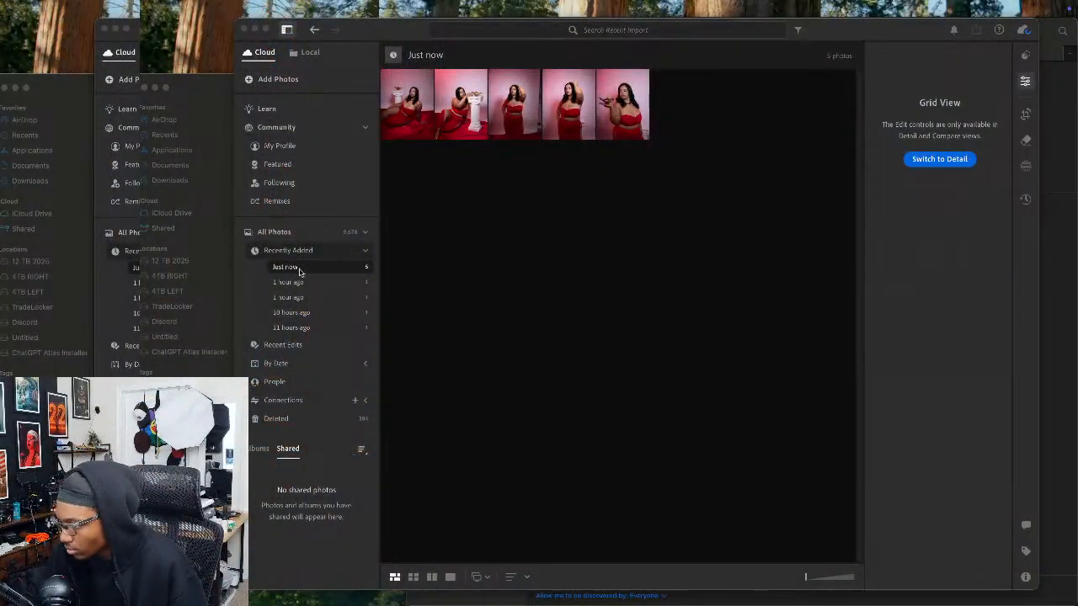
# Step: Show all photos in the library and open the closer back-view costume shot with the baseball bat in detail view
pyautogui.click(299, 234)
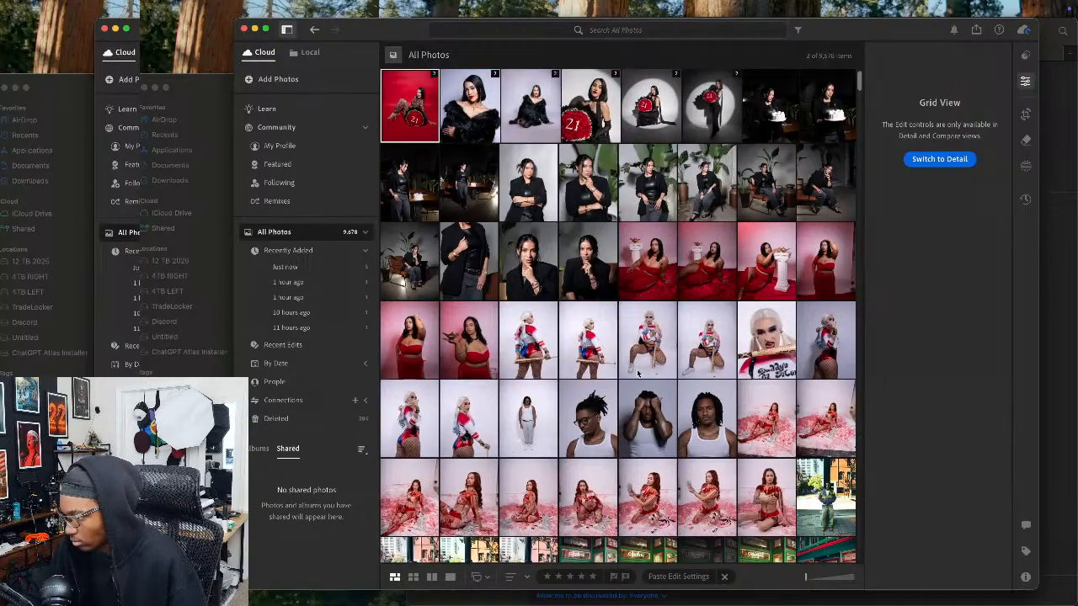
pyautogui.click(554, 328)
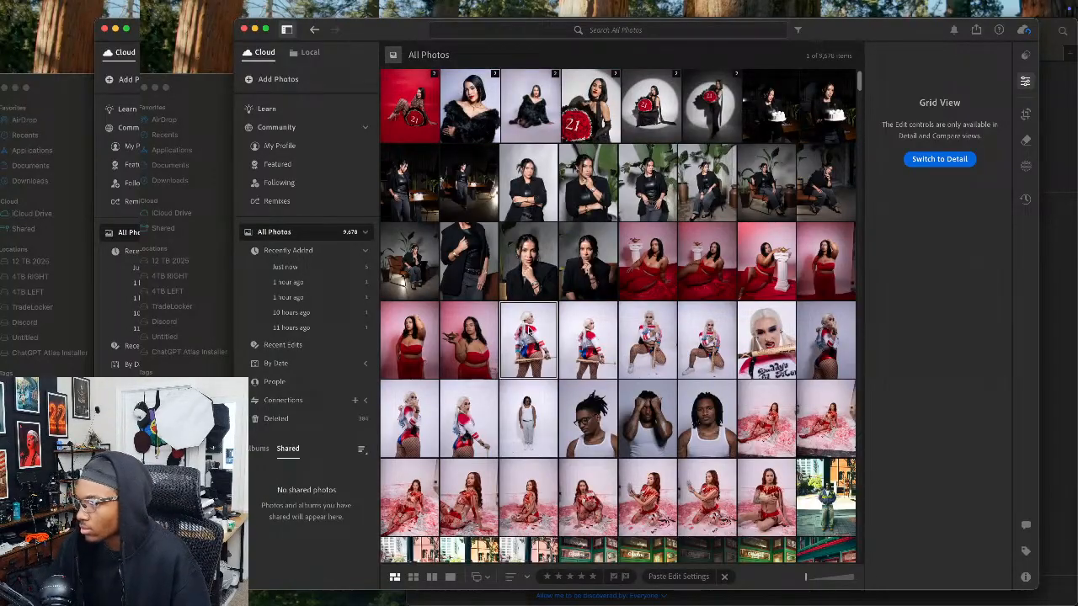
pyautogui.doubleClick(533, 330)
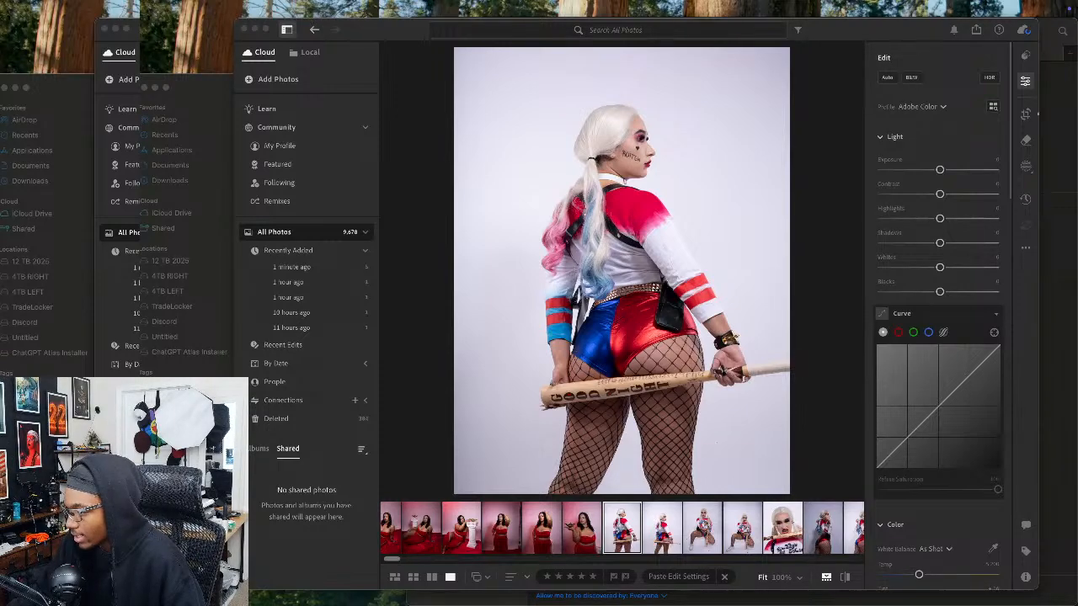
# Step: Look through the costume series, from the second back-view shot through the squatting, close-up and bat-over-shoulder poses
pyautogui.click(662, 526)
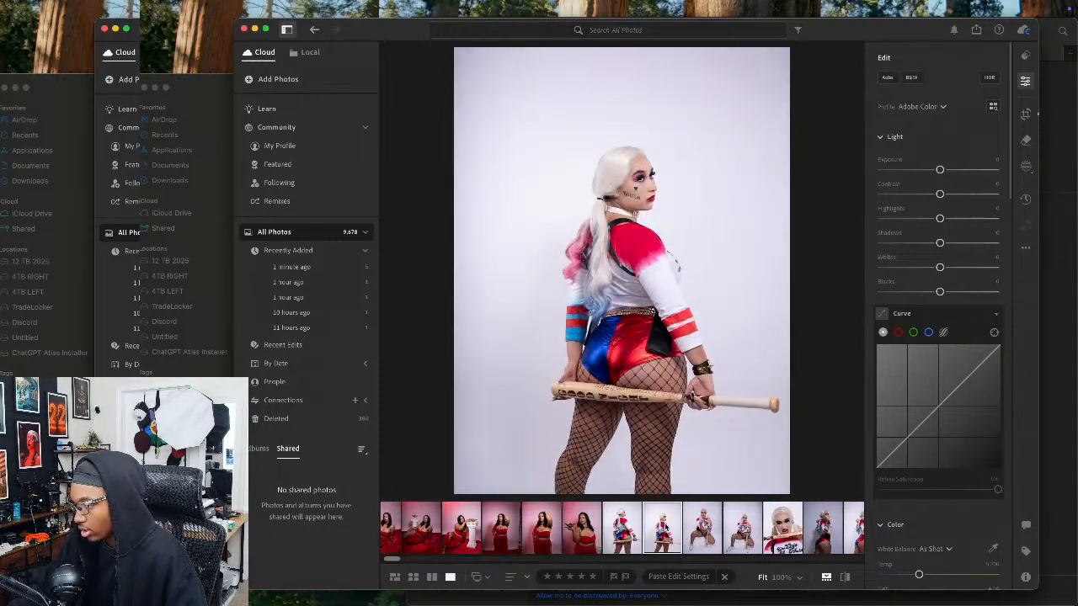
pyautogui.click(701, 524)
pyautogui.click(743, 522)
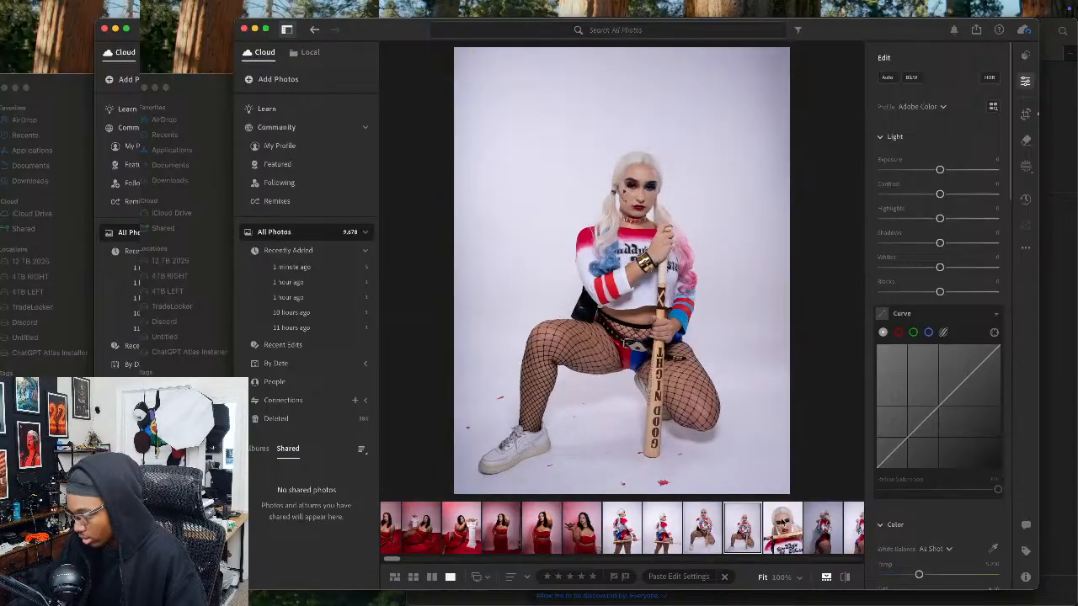
pyautogui.click(781, 523)
pyautogui.hscroll(2, 770, 528)
pyautogui.click(760, 532)
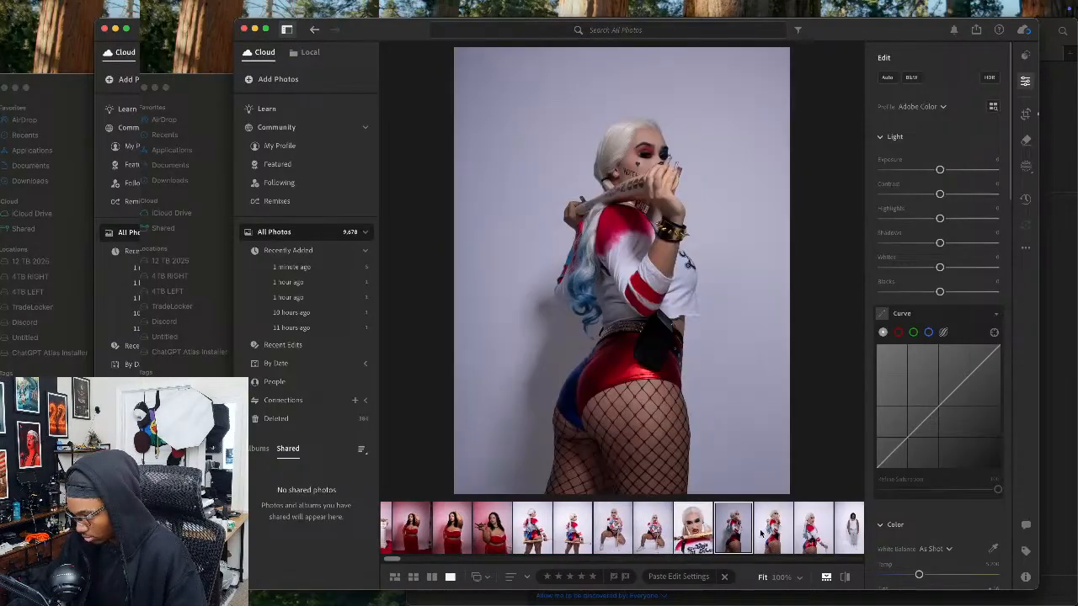
pyautogui.click(810, 523)
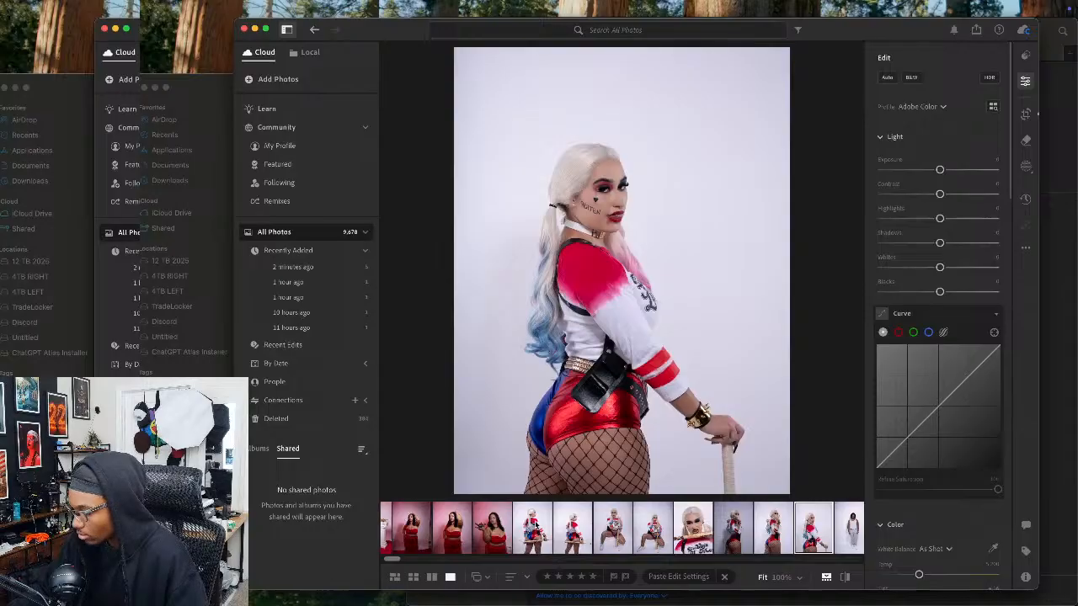
# Step: Compare the two back-view bat shots with each other and review the squatting and side-view poses again
pyautogui.click(533, 523)
pyautogui.click(572, 524)
pyautogui.click(539, 529)
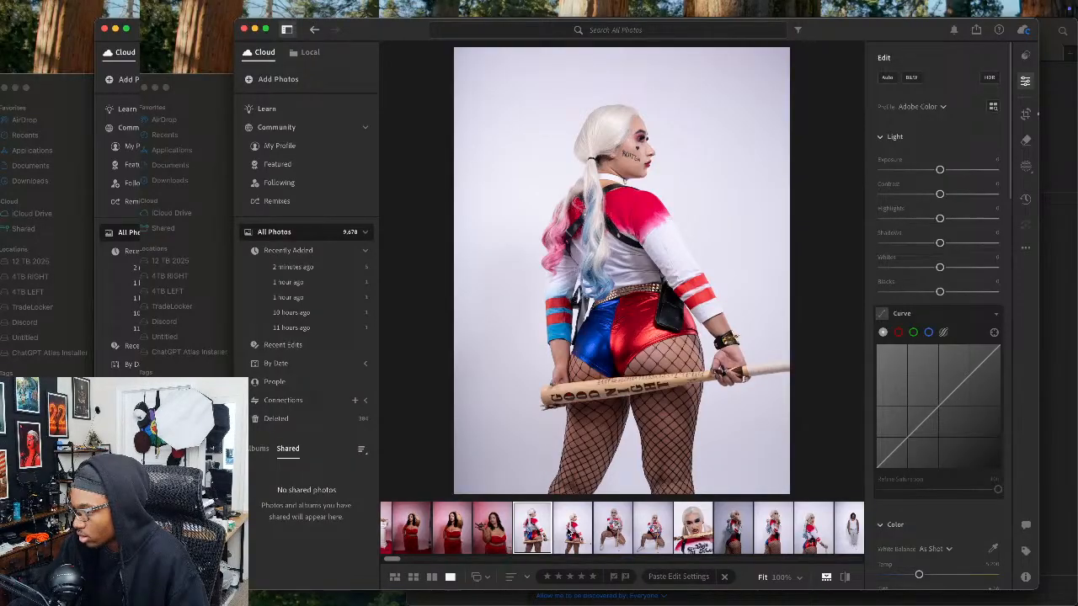
pyautogui.click(569, 535)
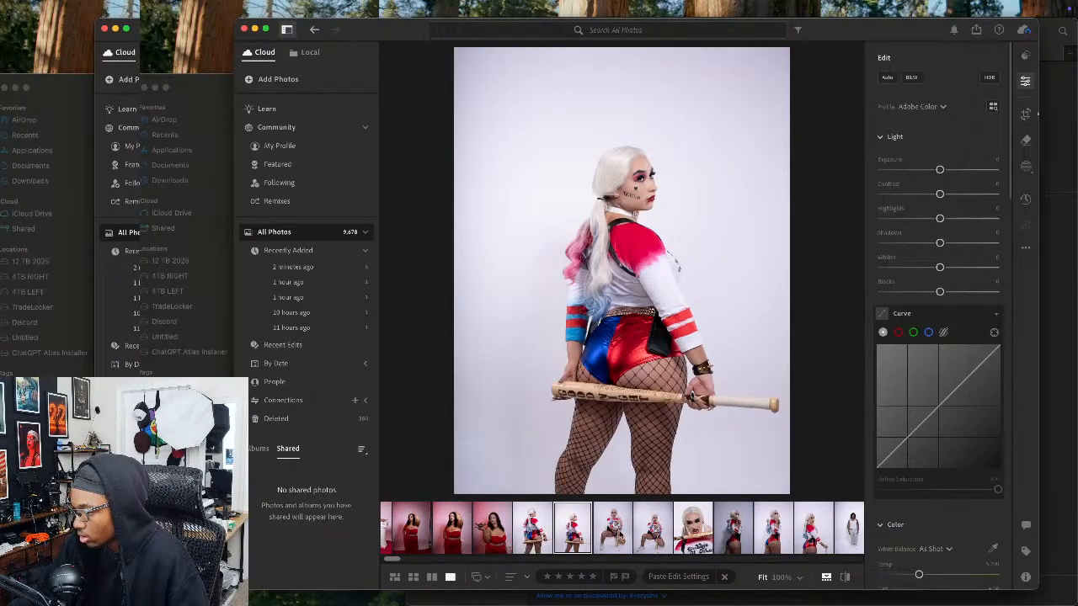
pyautogui.click(533, 534)
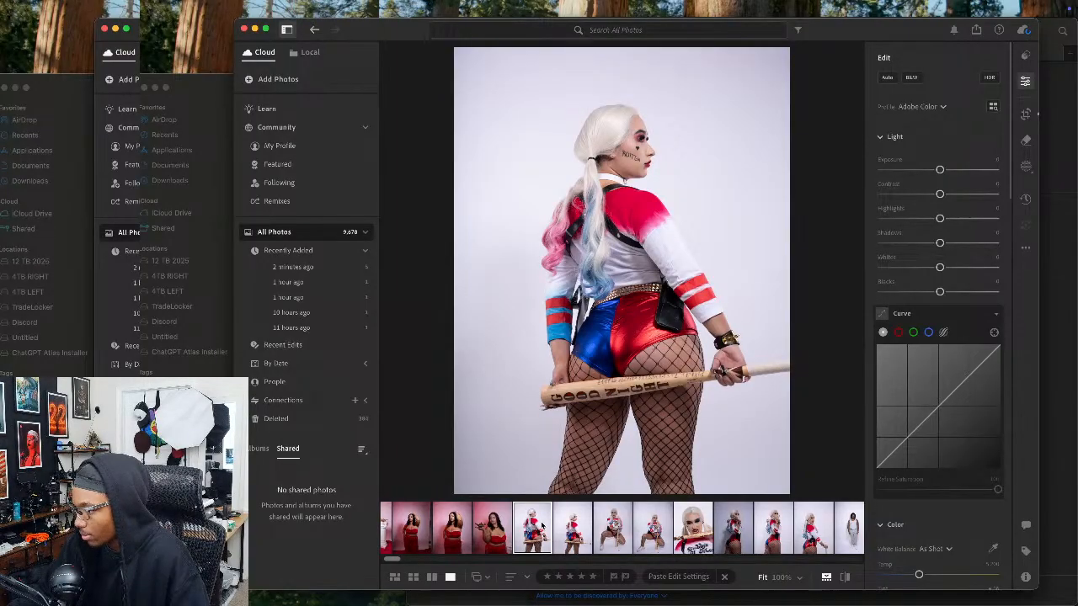
pyautogui.click(569, 529)
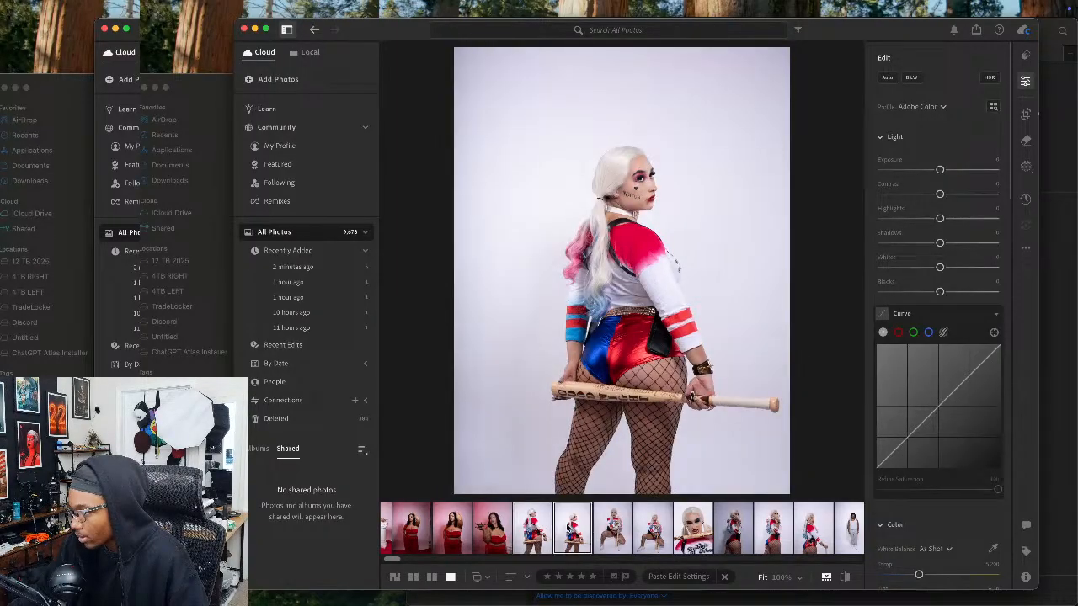
pyautogui.click(606, 527)
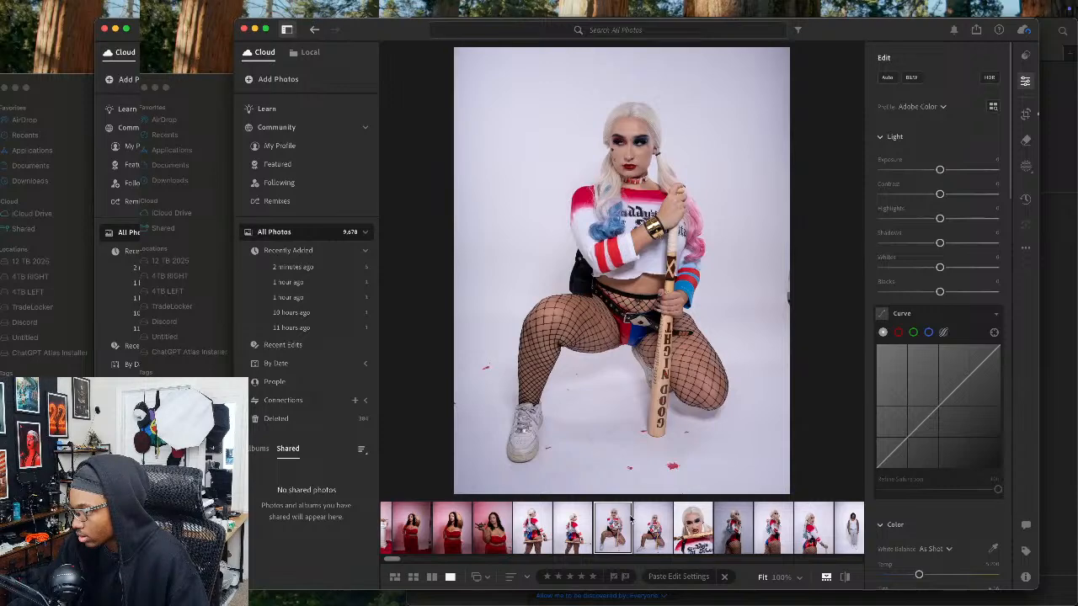
pyautogui.click(654, 523)
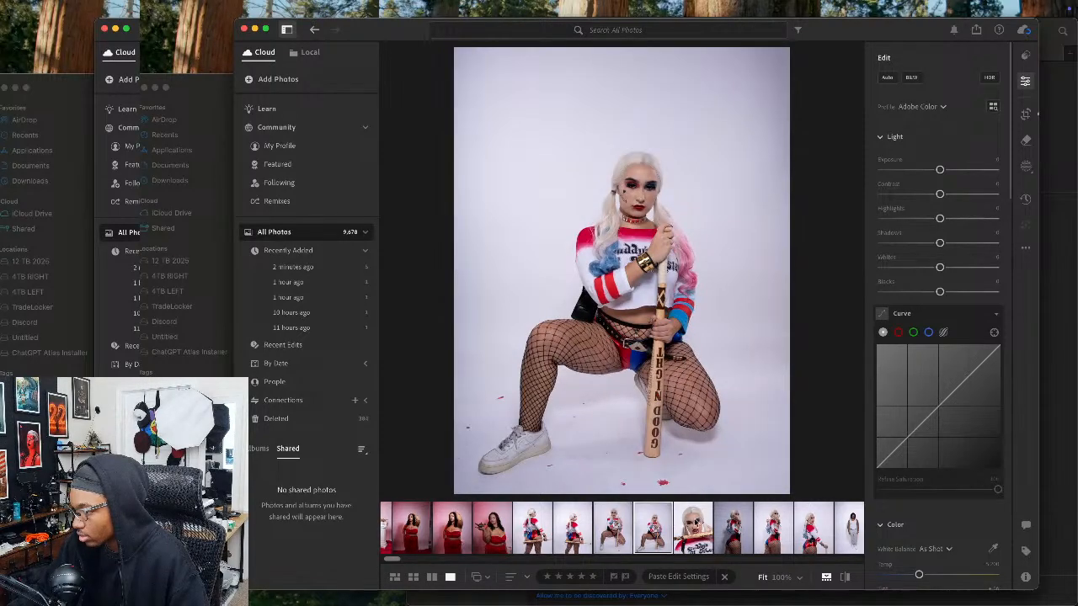
pyautogui.click(740, 524)
pyautogui.click(787, 523)
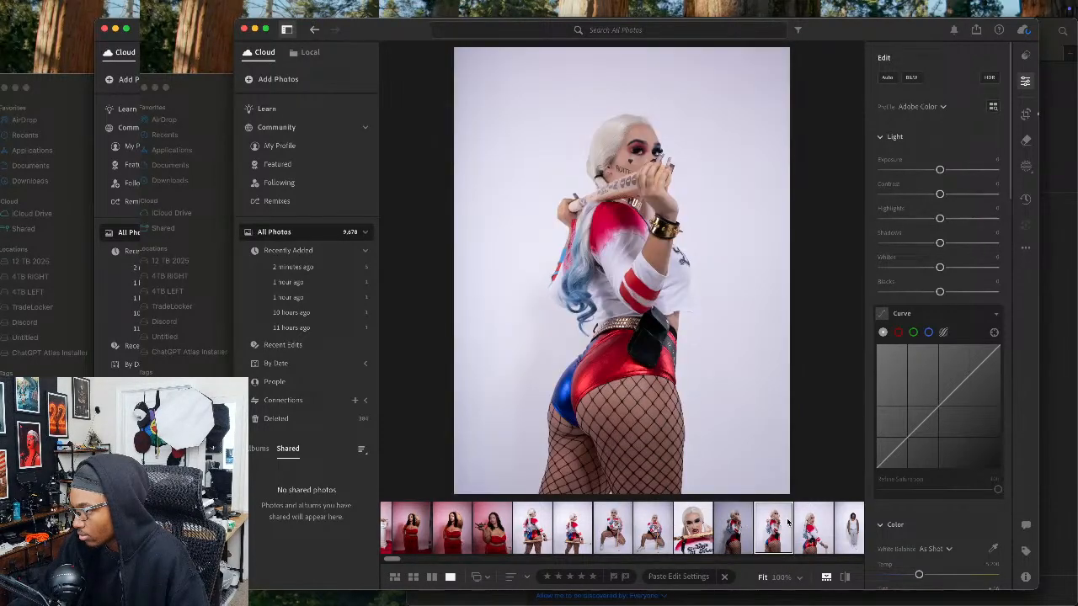
pyautogui.click(821, 530)
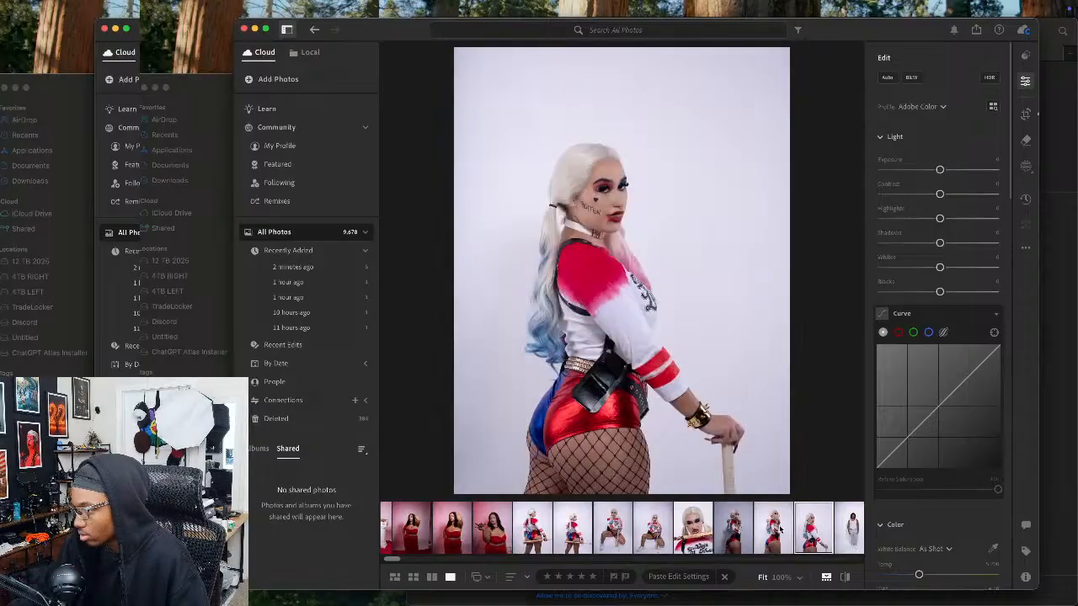
# Step: Open the brighter bat-over-shoulder shot, check its detail up close and apply the automatic light and color adjustments
pyautogui.click(773, 530)
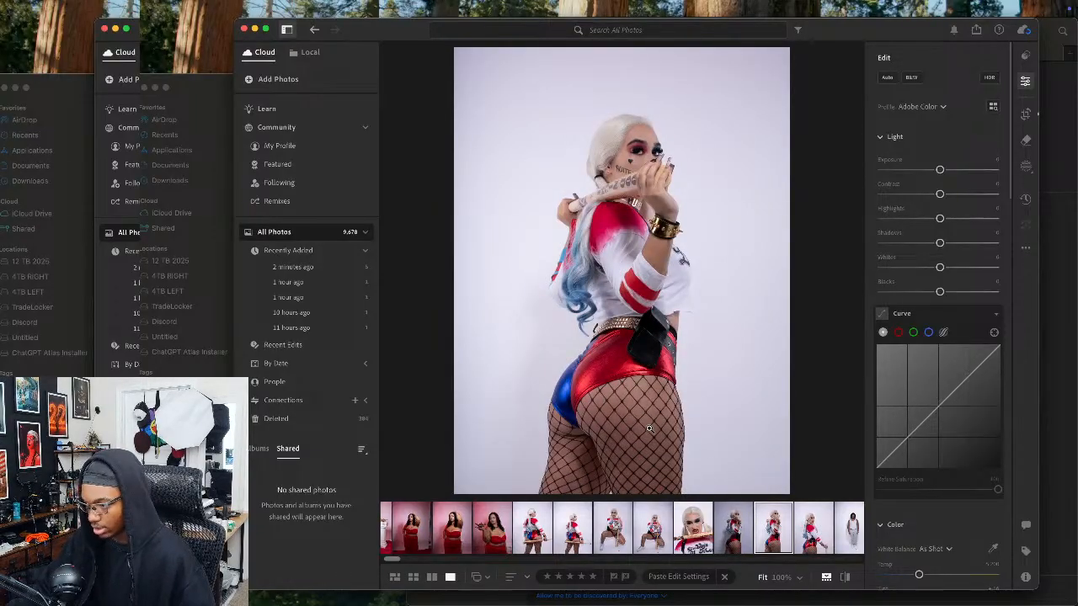
pyautogui.click(583, 279)
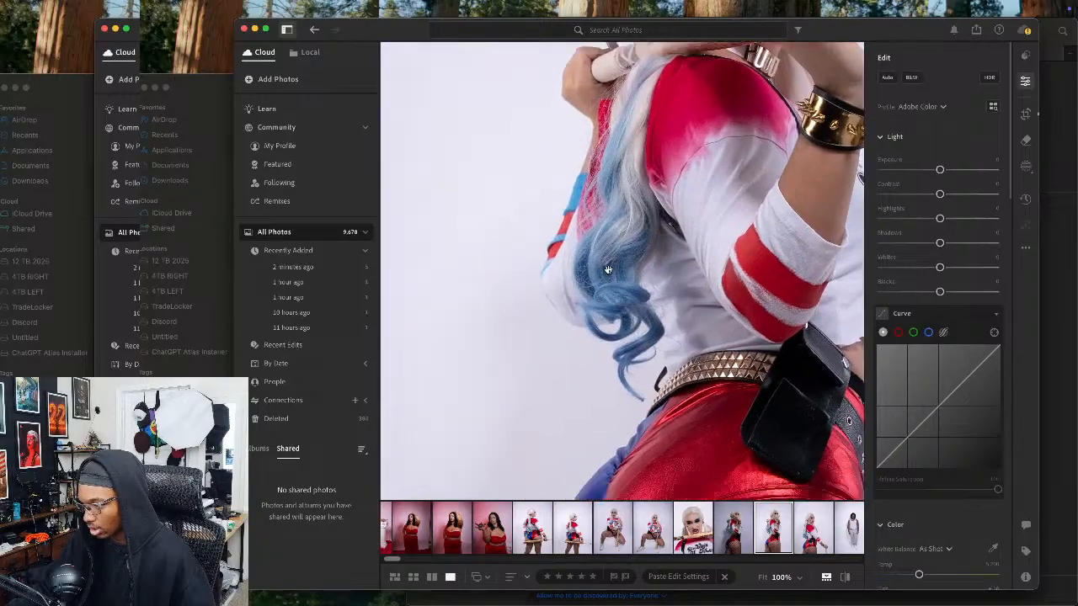
pyautogui.click(582, 272)
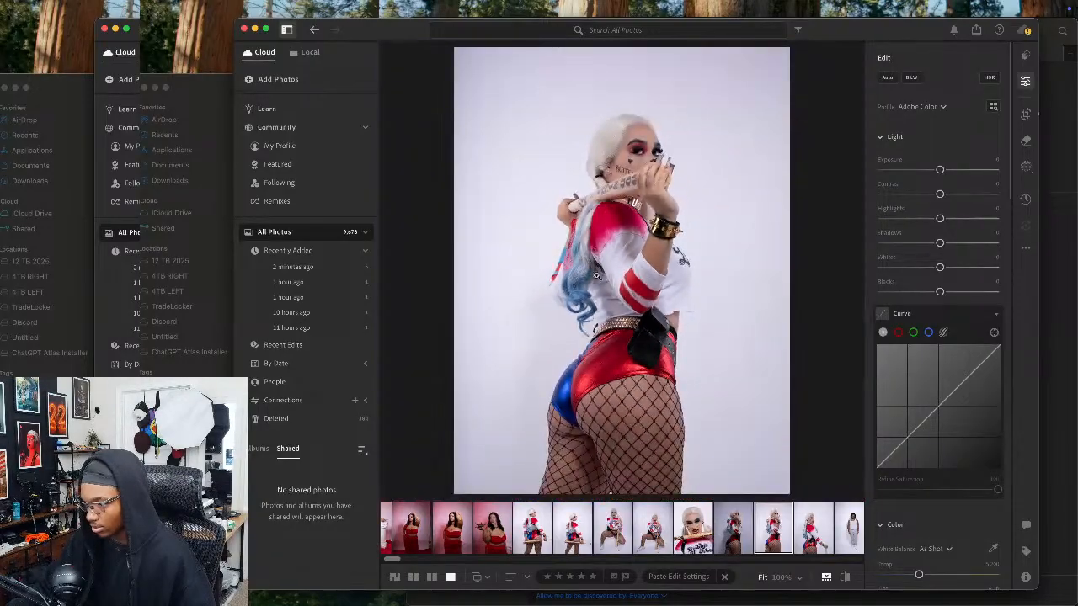
pyautogui.hotkey('shift', 'a')
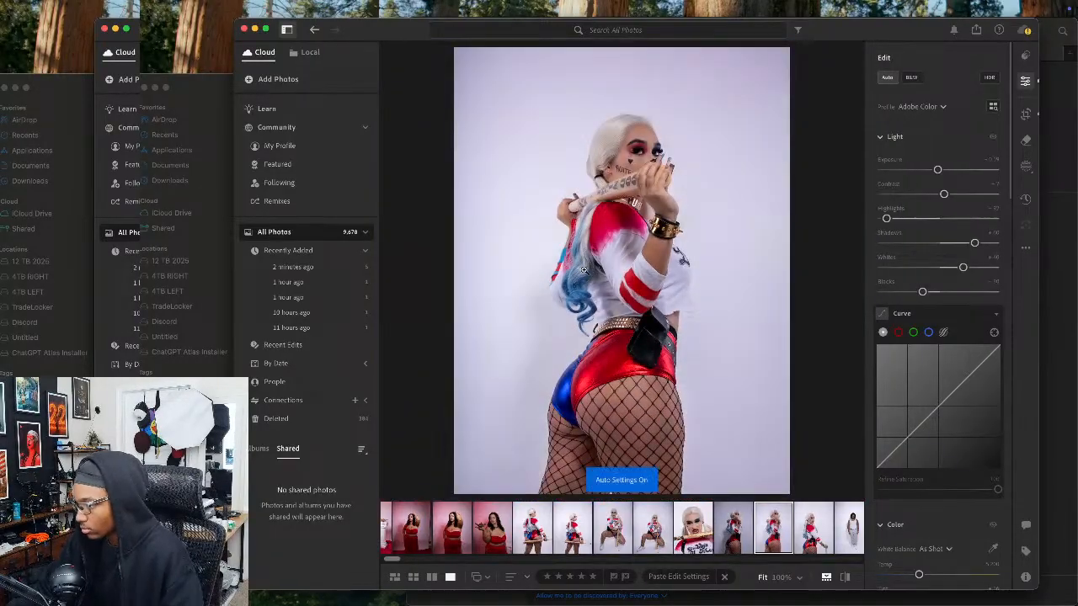
# Step: Add a Subject mask, set its shadows to about +21, raise highlights slightly and lower exposure to about -0.04
pyautogui.click(1026, 166)
pyautogui.click(892, 90)
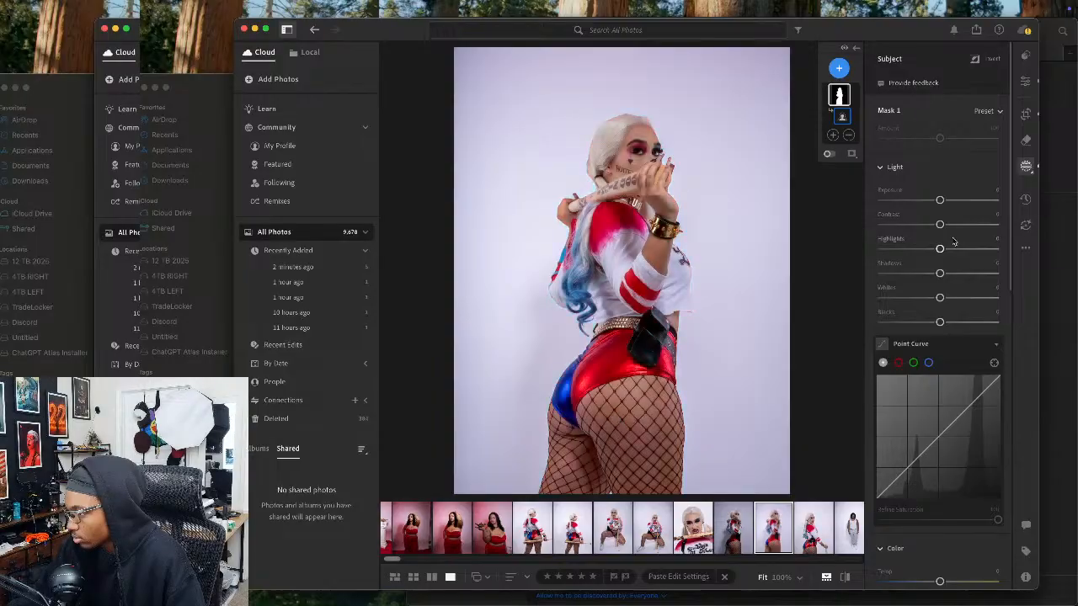
pyautogui.moveTo(943, 251); pyautogui.dragTo(955, 274)
pyautogui.moveTo(939, 200); pyautogui.dragTo(939, 200)
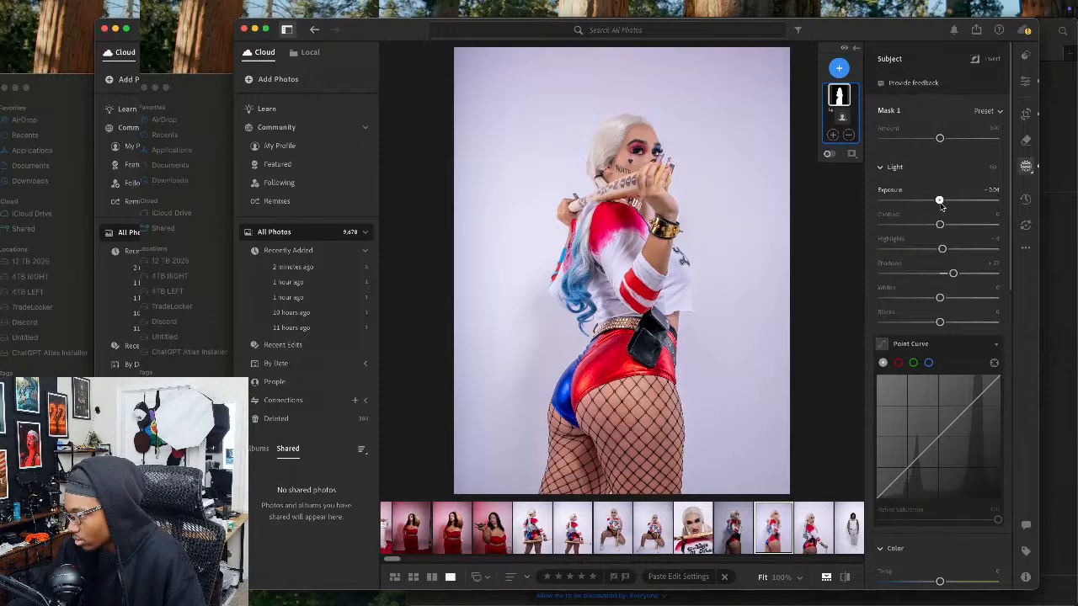
pyautogui.moveTo(953, 275); pyautogui.dragTo(950, 276)
pyautogui.scroll(-6, 952, 387)
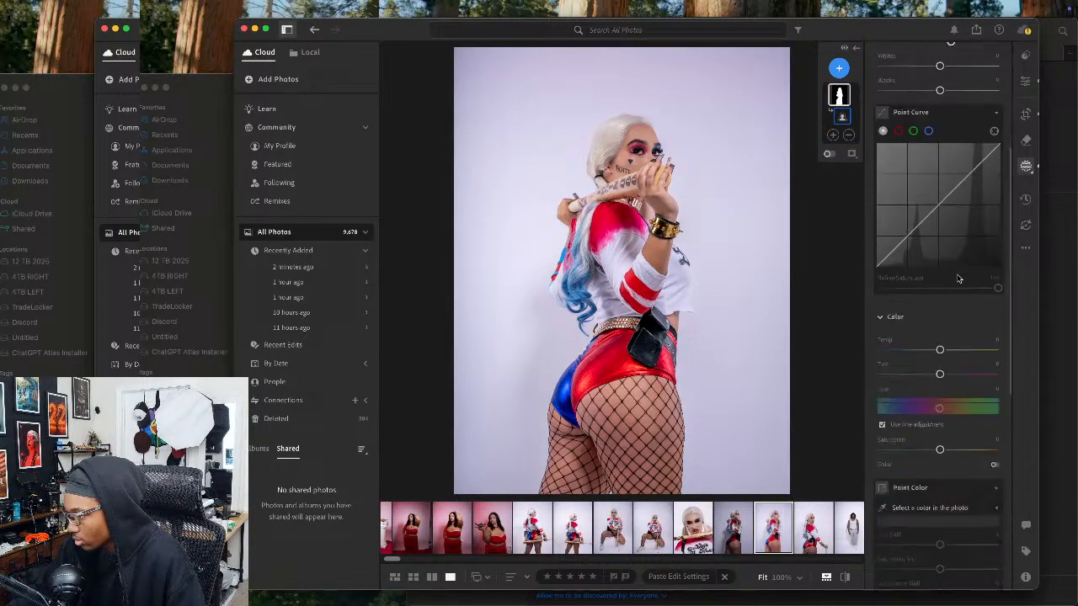
pyautogui.scroll(3, 953, 387)
pyautogui.scroll(-4, 952, 388)
pyautogui.scroll(8, 934, 337)
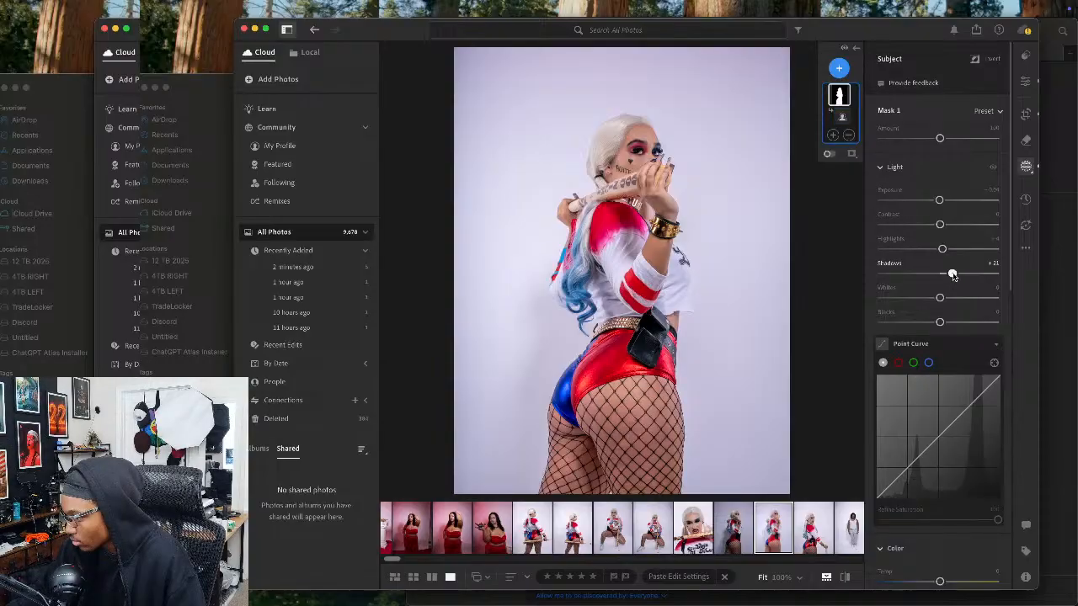
# Step: Set the Subject mask's texture to 5 and sharpness to 10, and inspect the face and outfit up close
pyautogui.scroll(-6, 968, 282)
pyautogui.scroll(-4, 973, 287)
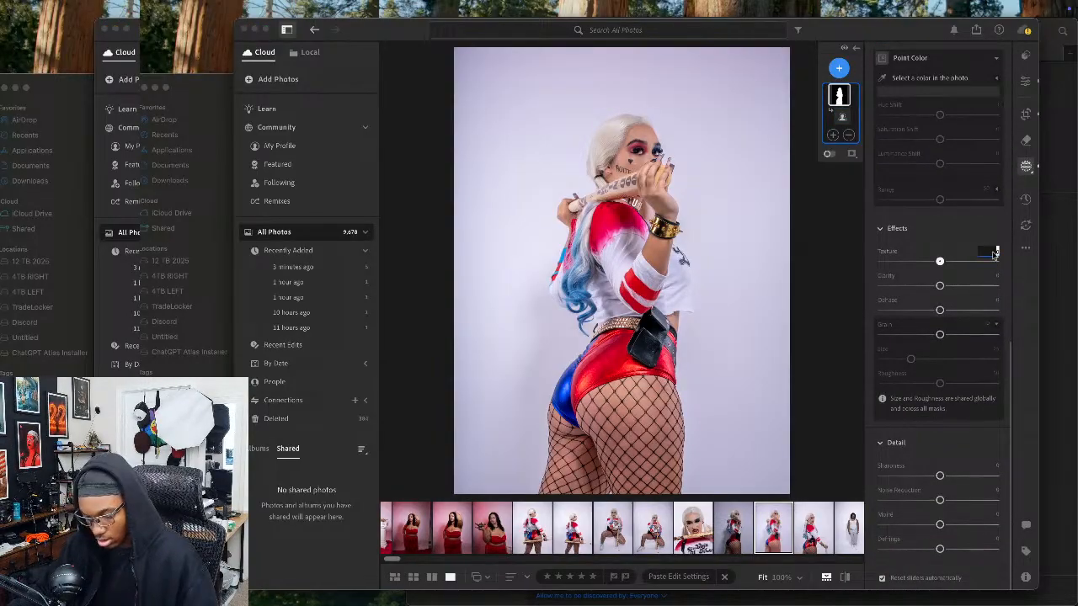
pyautogui.write('5')
pyautogui.click(995, 462)
pyautogui.write('10')
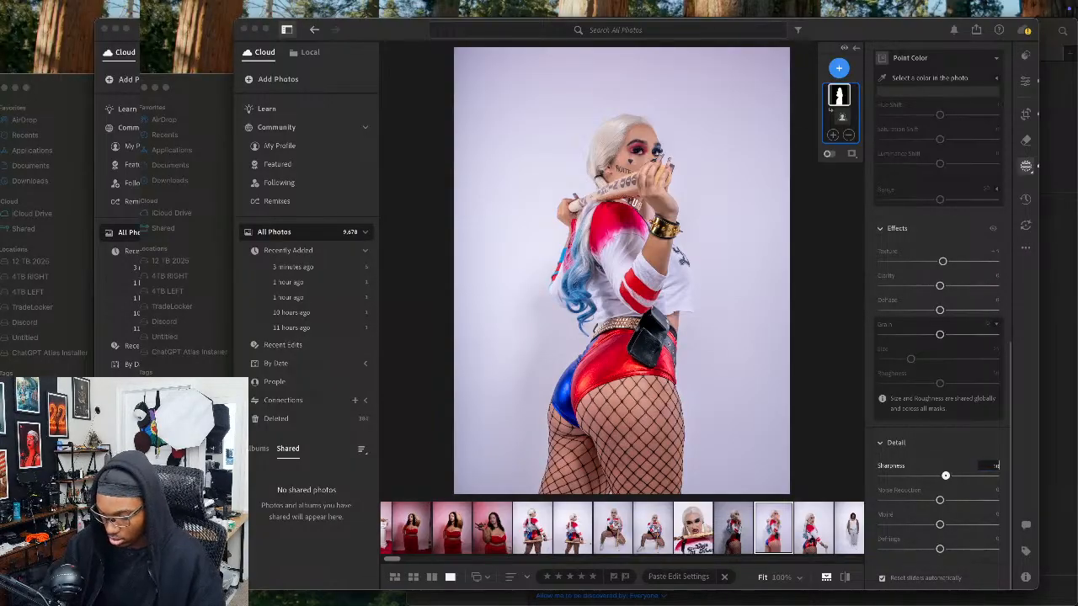
pyautogui.press('Return')
pyautogui.click(626, 159)
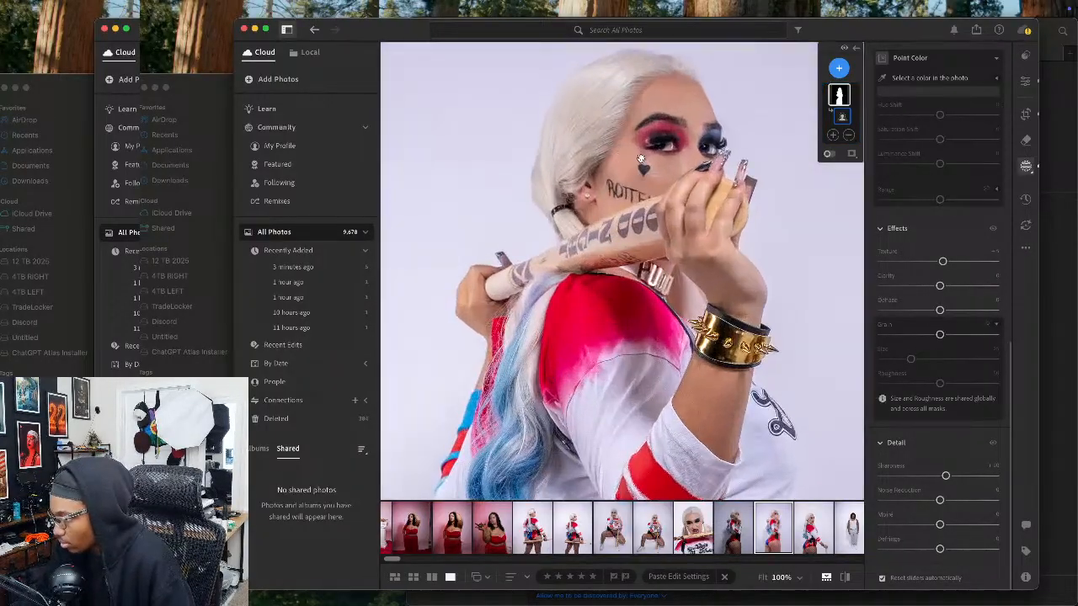
pyautogui.click(627, 159)
pyautogui.click(676, 212)
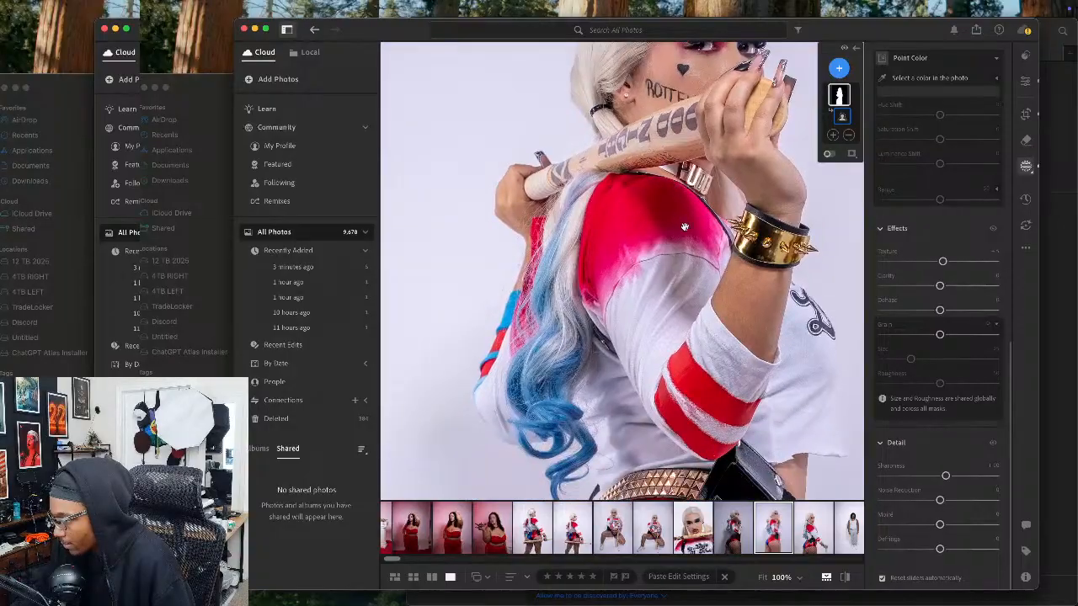
pyautogui.scroll(-5, 677, 212)
pyautogui.click(623, 280)
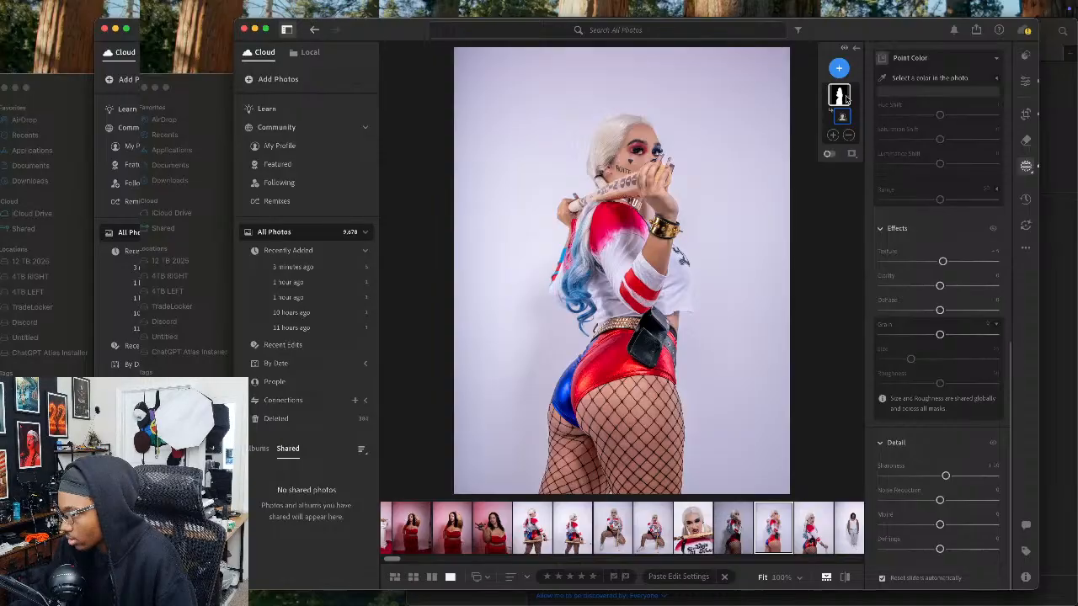
# Step: Add a Background mask and try darkening its shadows, settling on a value close to 0
pyautogui.click(838, 68)
pyautogui.click(954, 101)
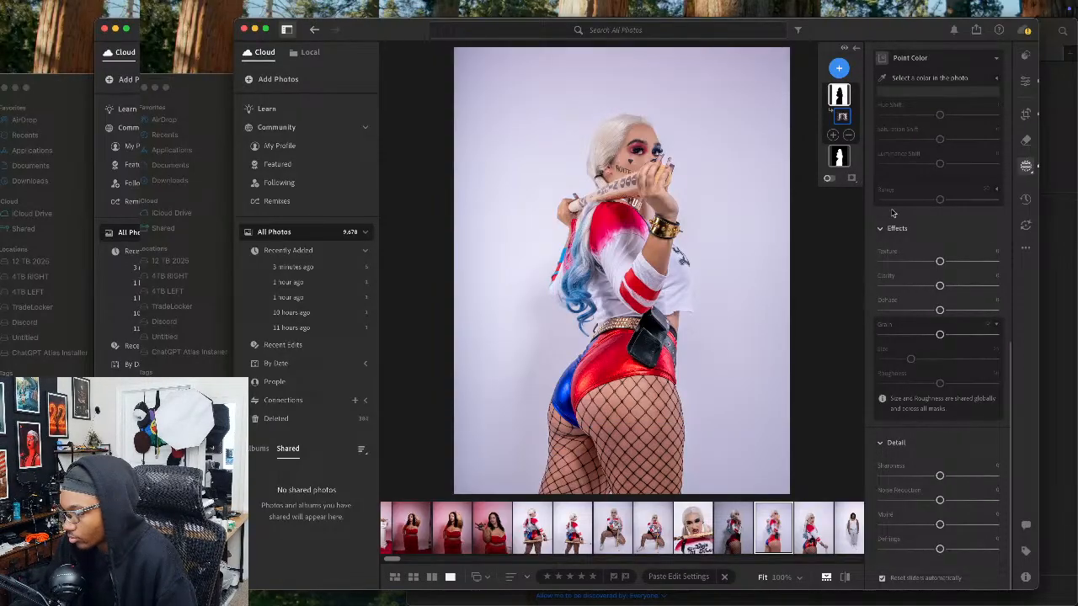
pyautogui.scroll(5, 935, 202)
pyautogui.scroll(5, 932, 187)
pyautogui.moveTo(940, 273); pyautogui.dragTo(866, 288)
pyautogui.doubleClick(905, 276)
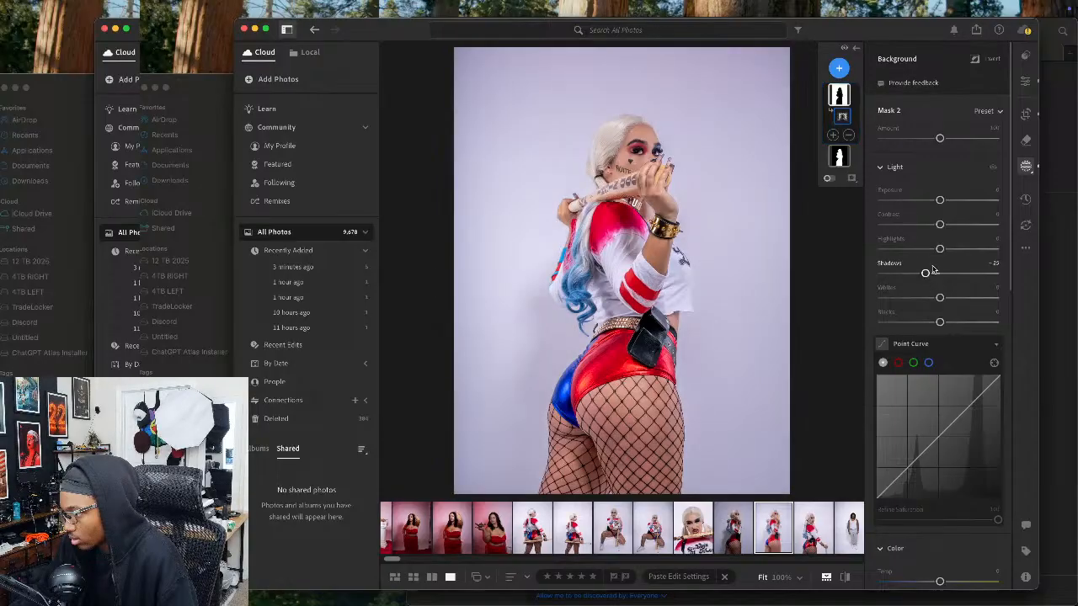
pyautogui.click(942, 274)
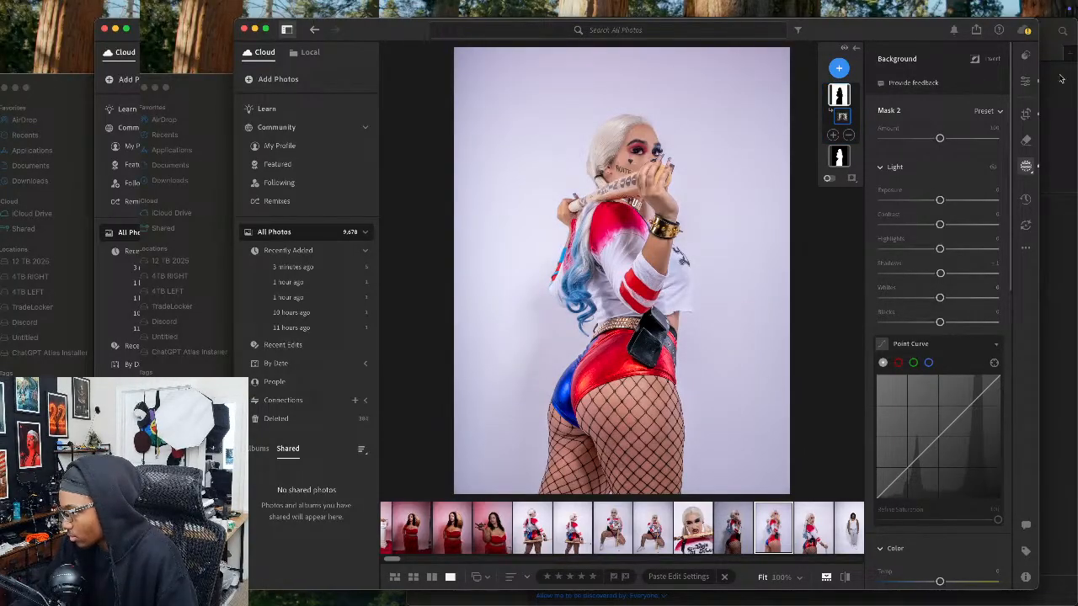
# Step: Choose the edit settings to copy from the retouched bat-over-shoulder photo
pyautogui.click(1025, 248)
pyautogui.click(935, 288)
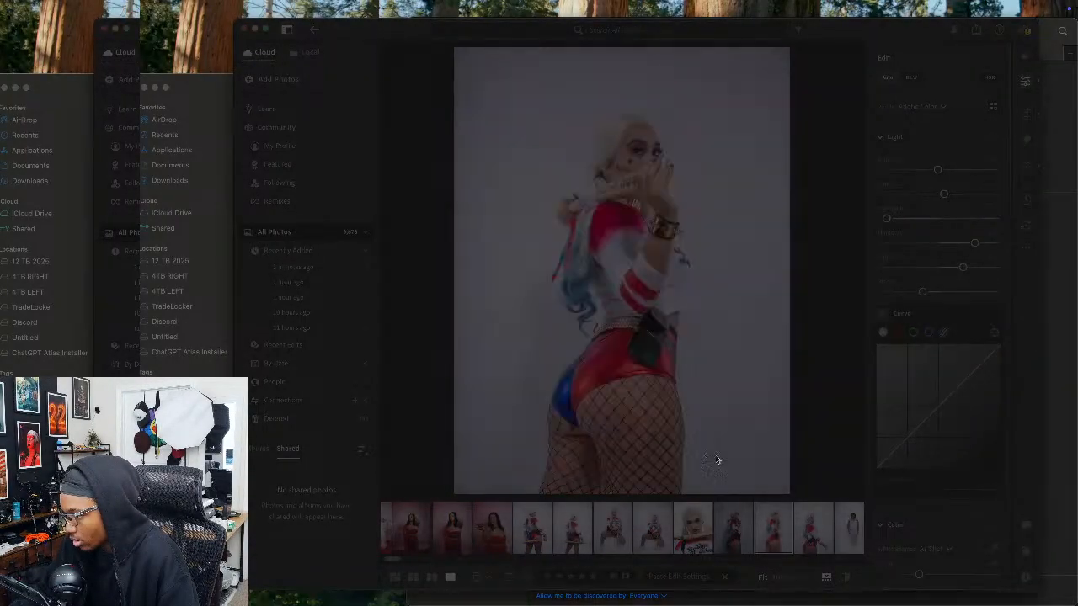
pyautogui.click(715, 457)
# Step: Paste the copied edit settings onto the closer photo with the bat held behind the back, and check the face up close
pyautogui.click(813, 531)
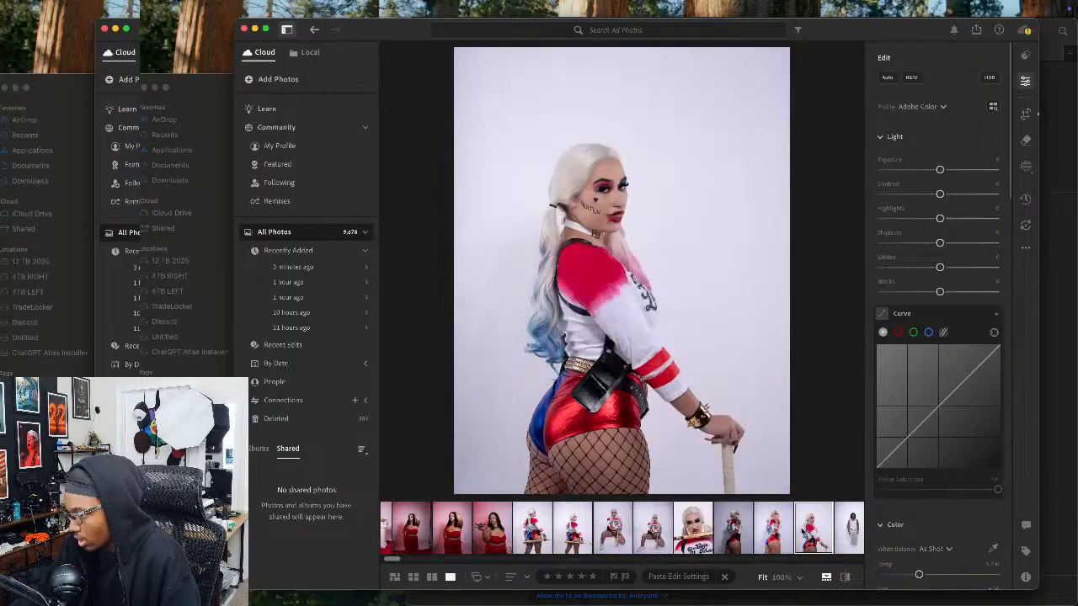
pyautogui.click(564, 521)
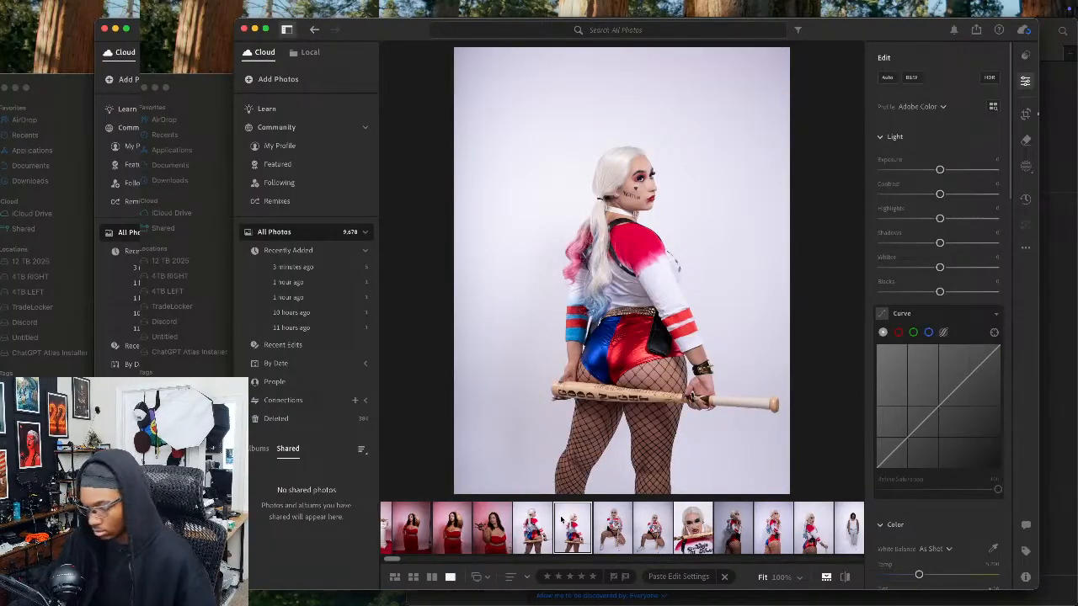
pyautogui.click(540, 527)
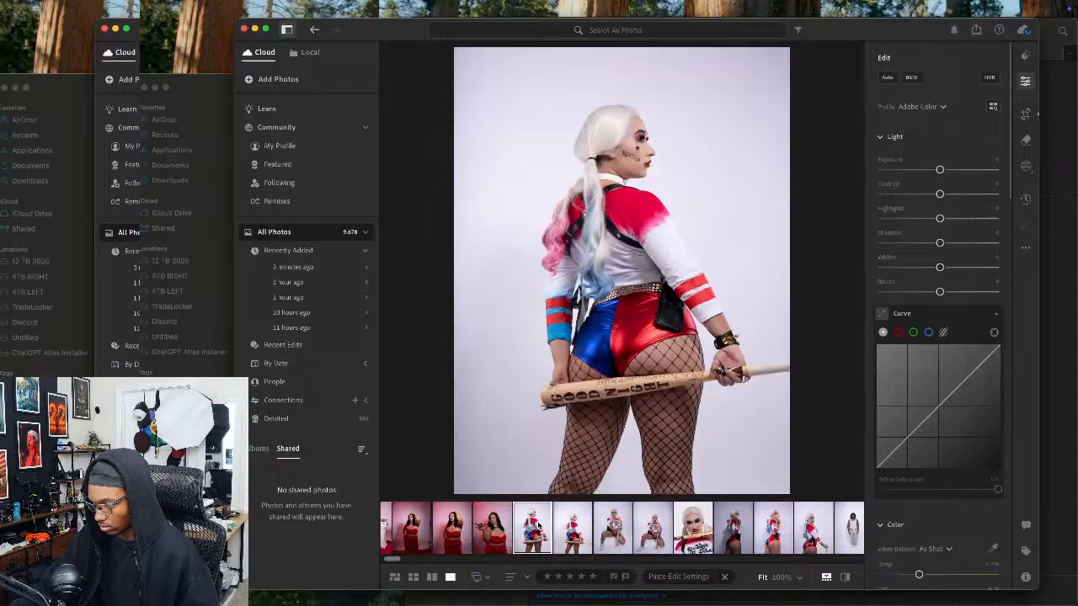
pyautogui.press('super+v')
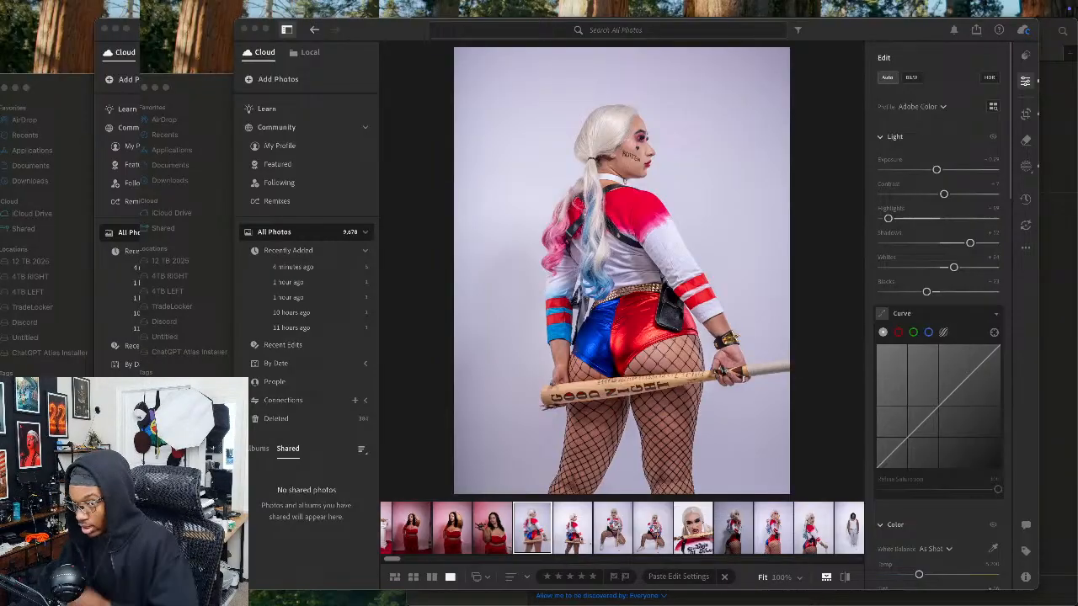
pyautogui.click(533, 528)
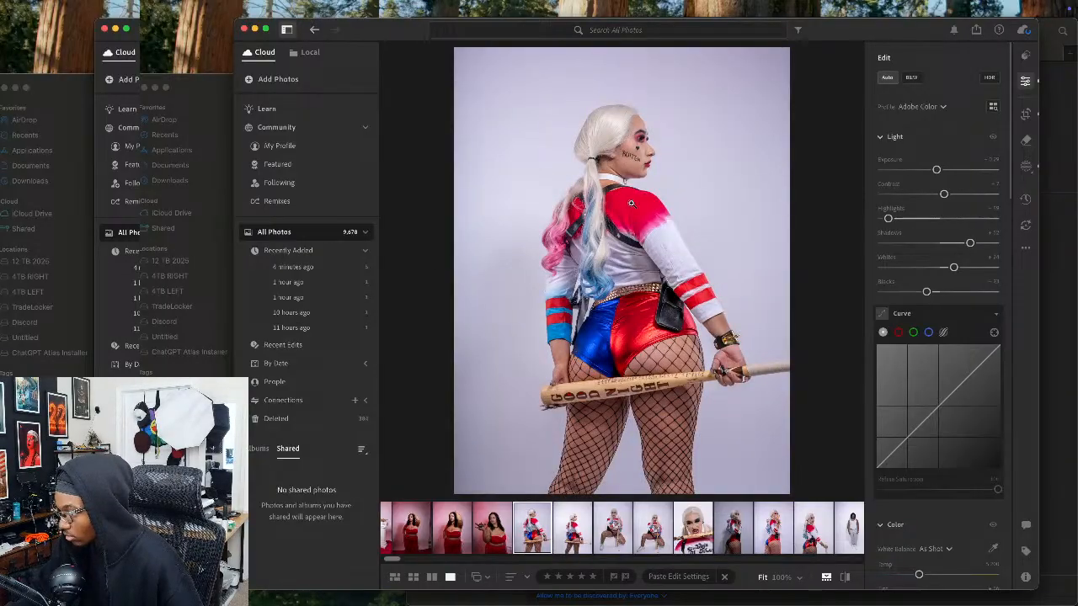
pyautogui.click(632, 165)
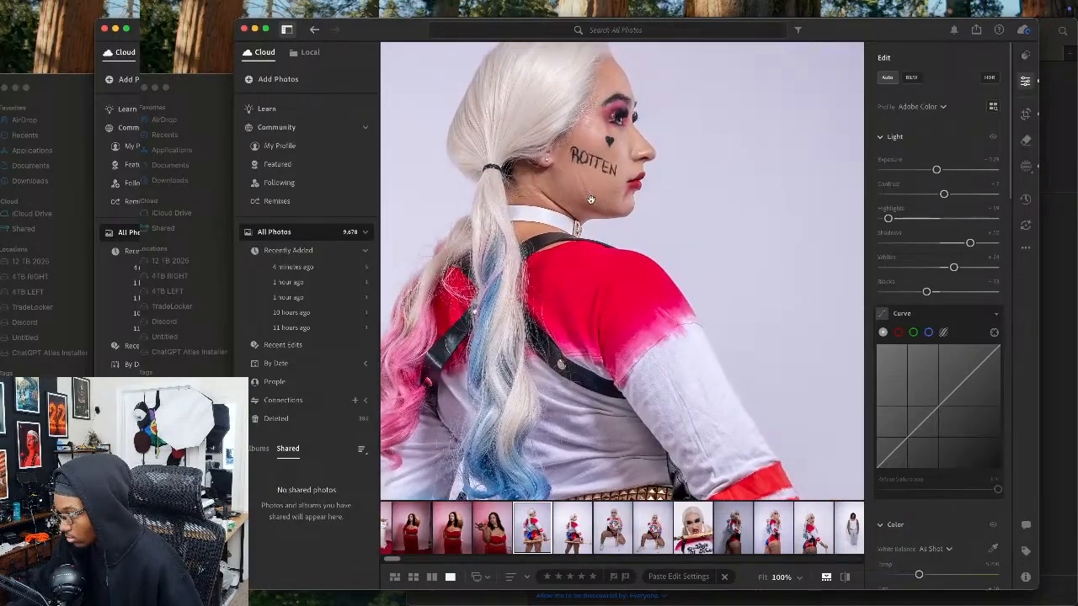
# Step: Paste the edit settings onto the following, wider bat-behind-back photo while viewing the face at 100%, and return to the full view
pyautogui.press('Right')
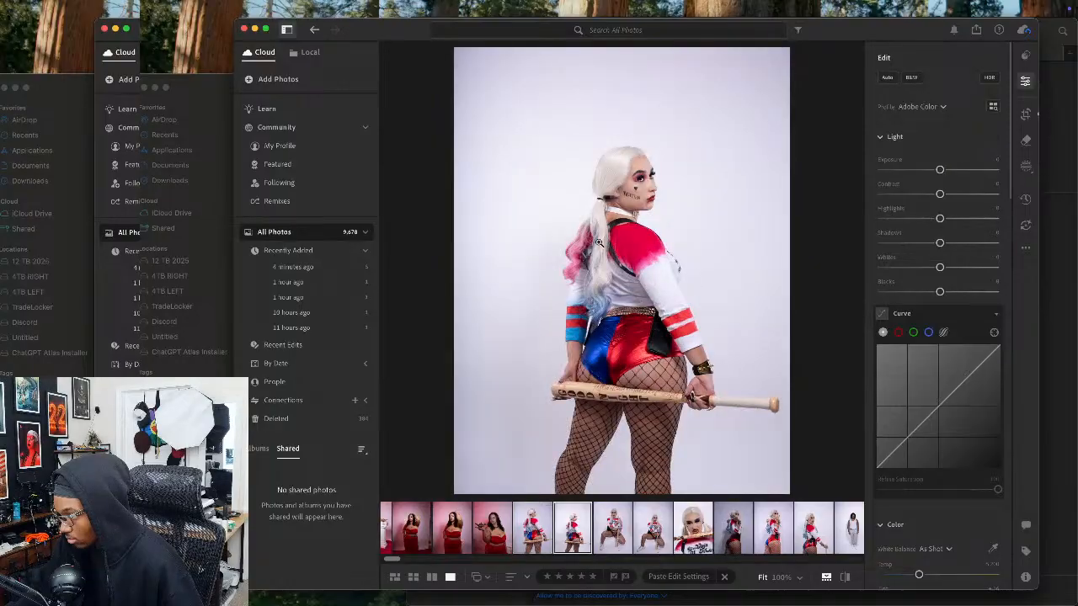
pyautogui.click(625, 181)
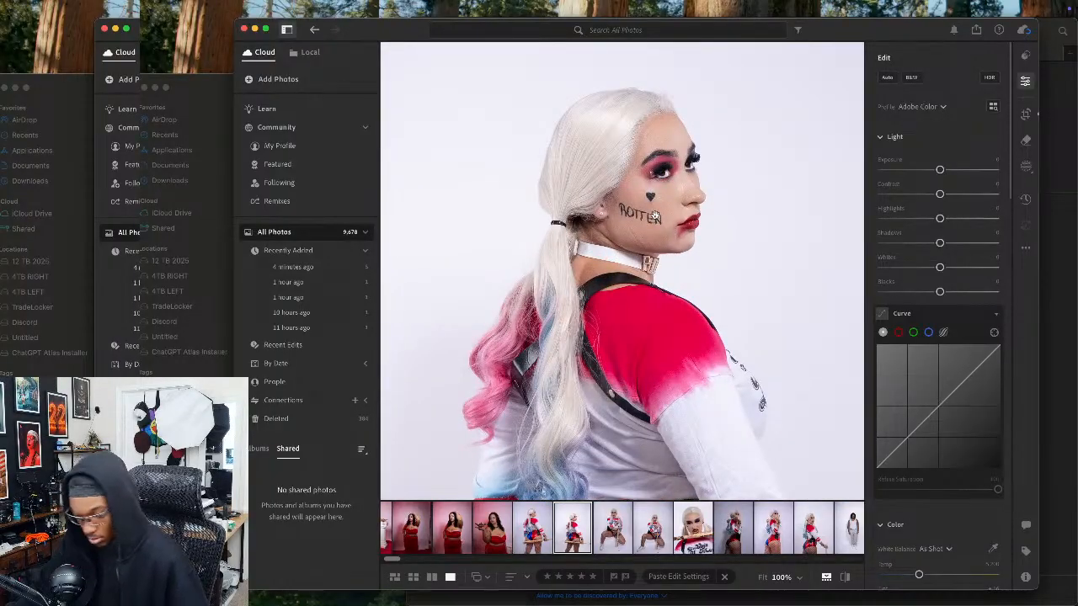
pyautogui.press('super+v')
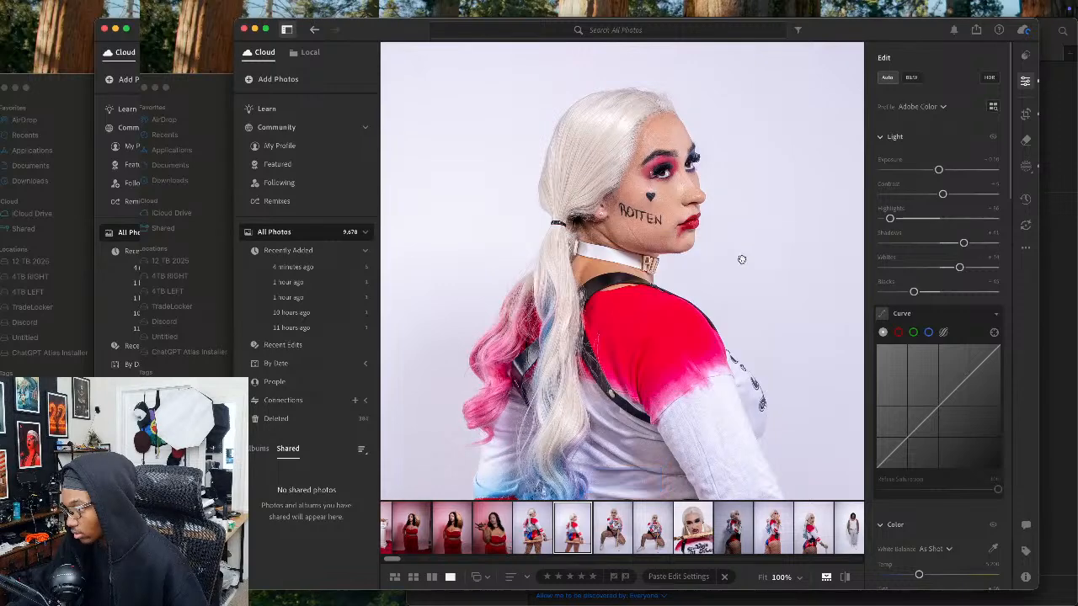
pyautogui.click(710, 320)
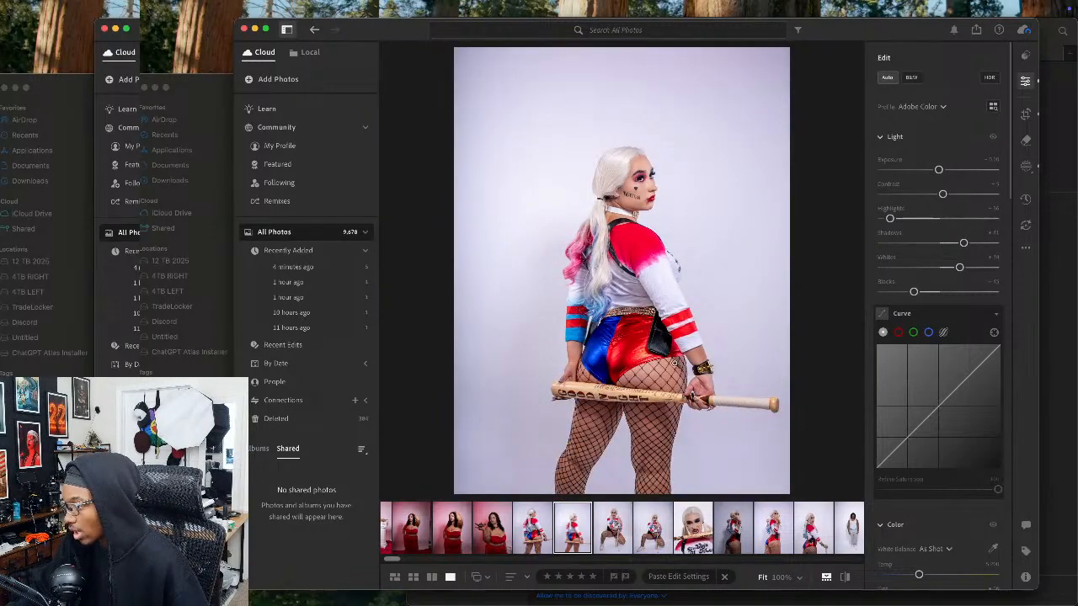
# Step: Open the wider bat-behind-back photo in Photoshop for further editing
pyautogui.rightClick(656, 275)
pyautogui.moveTo(712, 347)
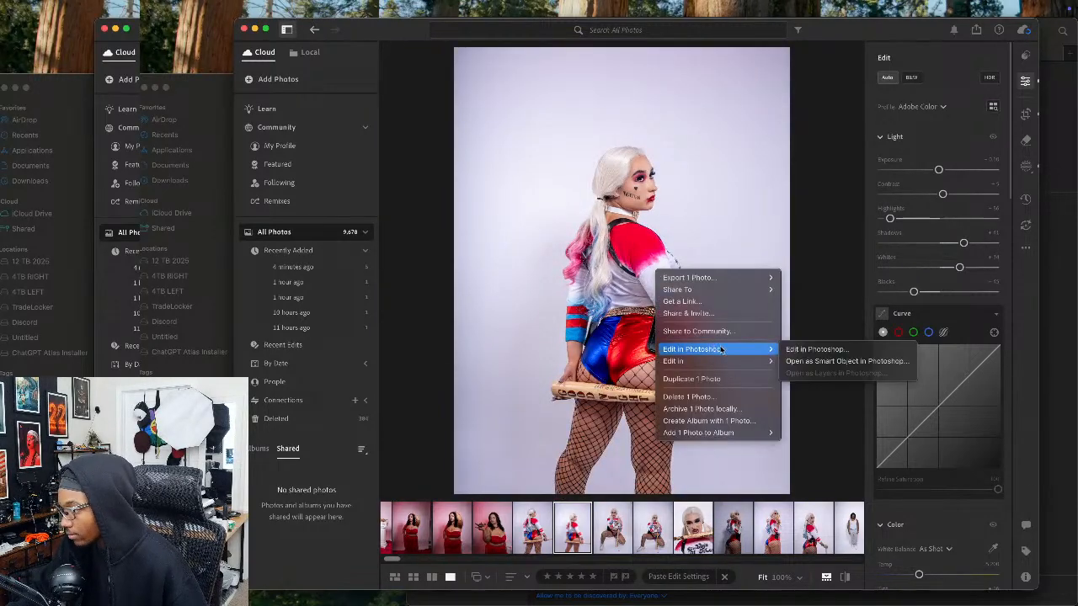
pyautogui.click(807, 352)
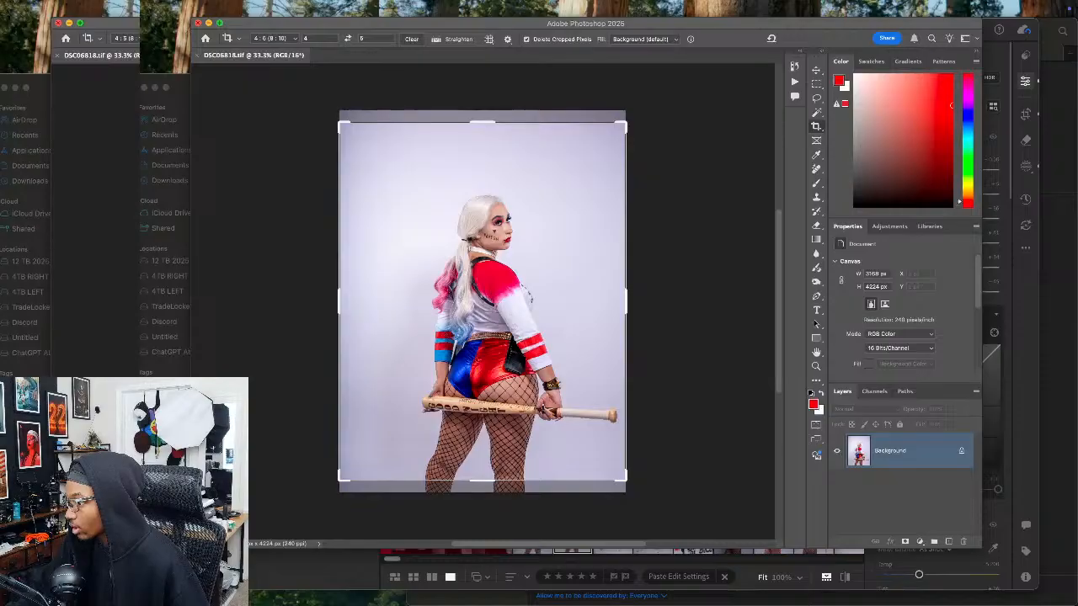
# Step: Preview the street and alley backdrop images in Finder, including BRP12-662.jpg and BRP12-667.webp, and return to the Photoshop document
pyautogui.press('space')
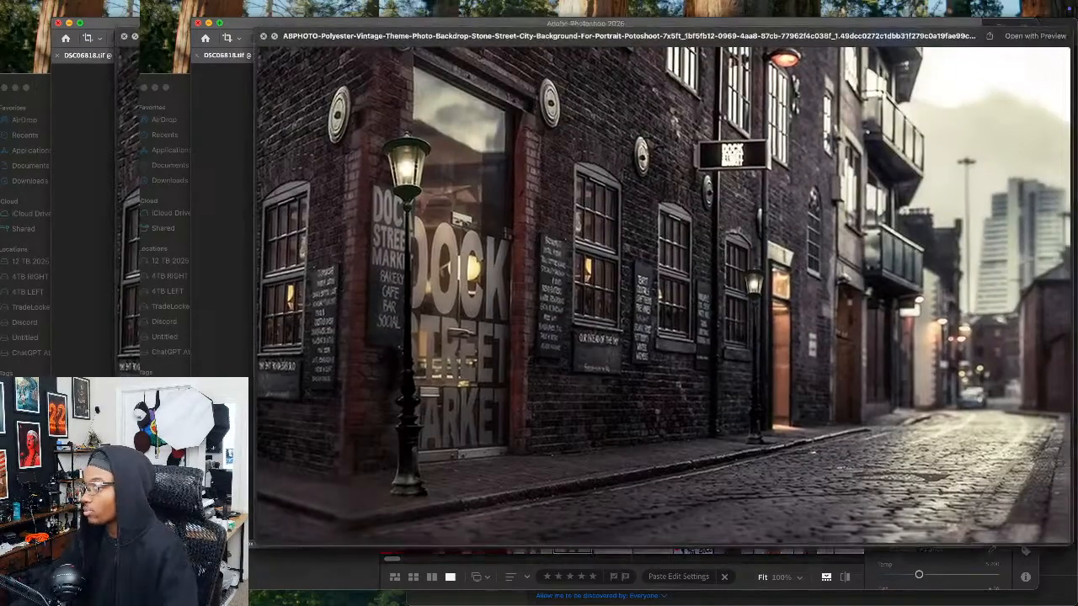
pyautogui.moveTo(555, 35); pyautogui.dragTo(490, 23)
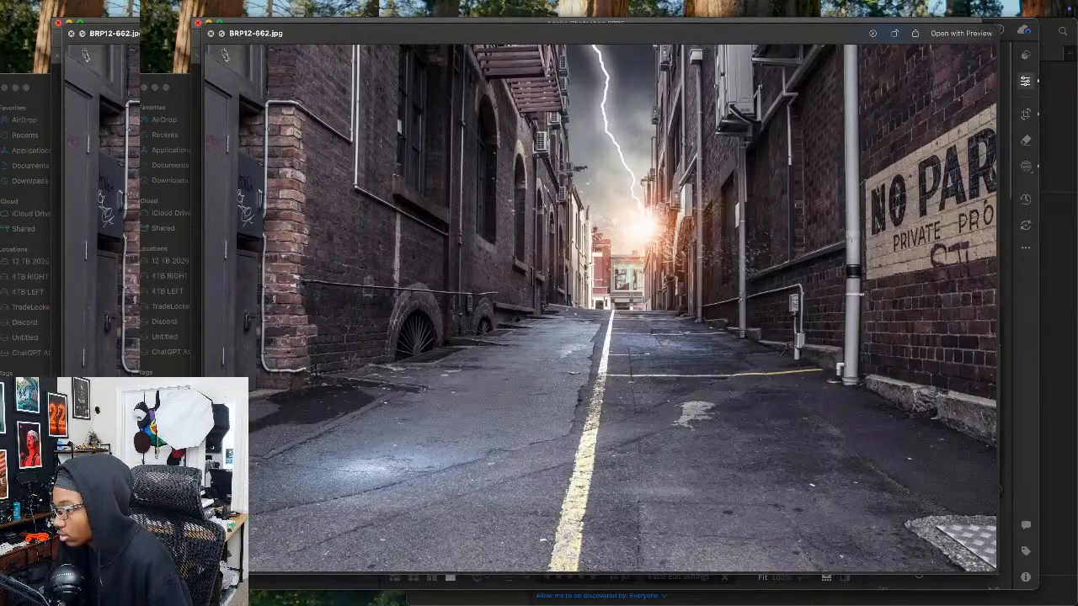
pyautogui.press('Down')
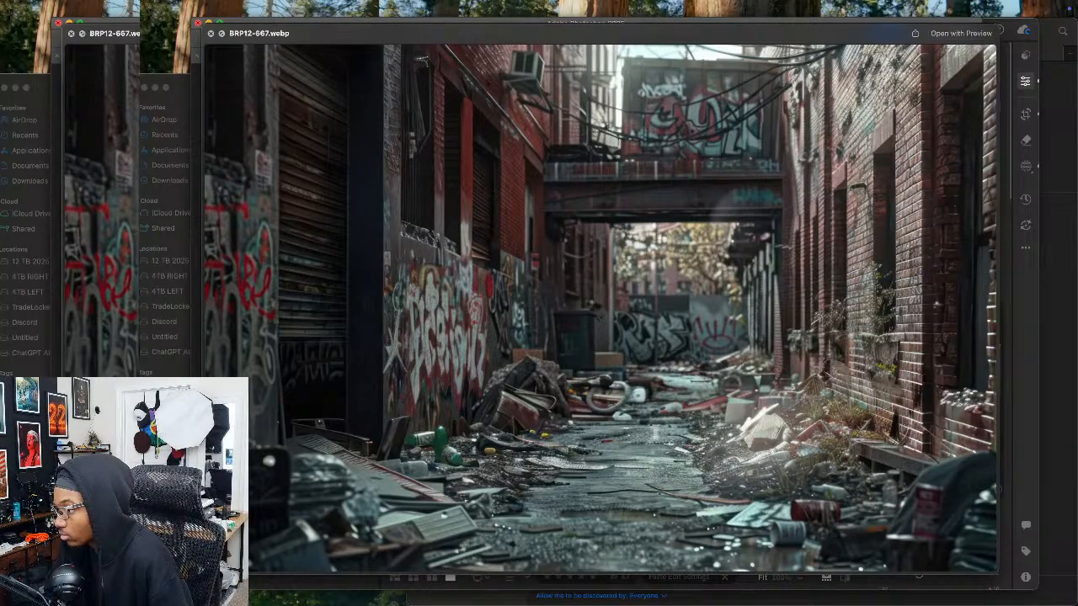
pyautogui.press('Down')
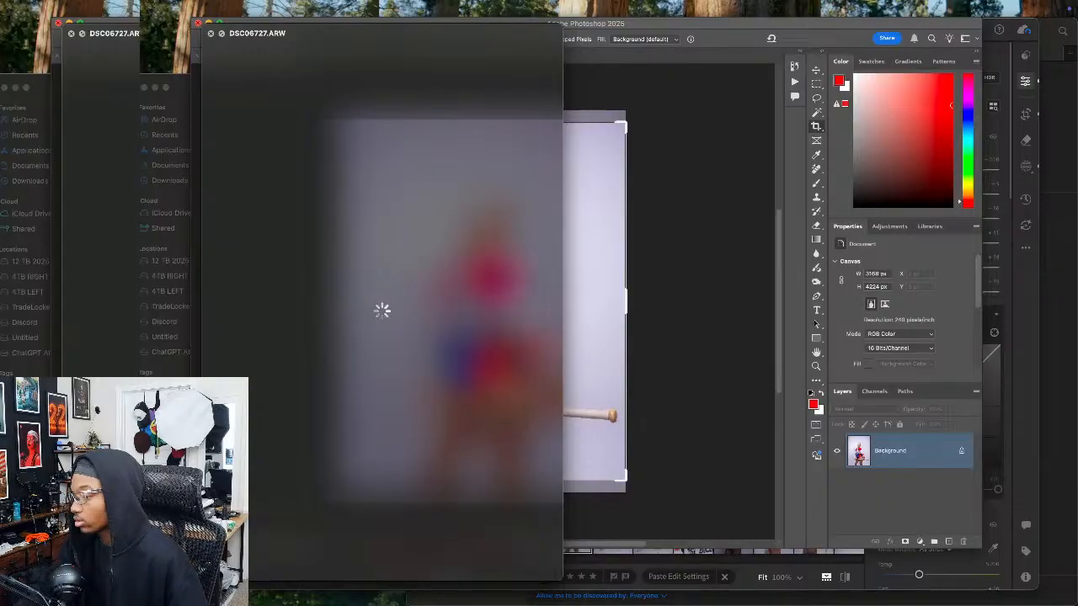
pyautogui.press('space')
pyautogui.press('space')
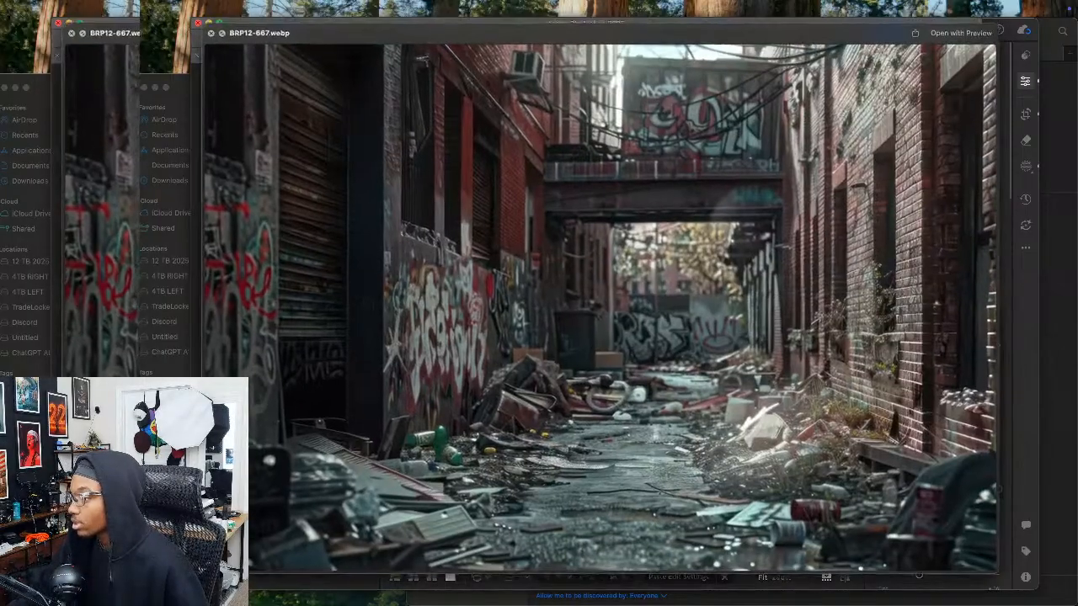
pyautogui.press('space')
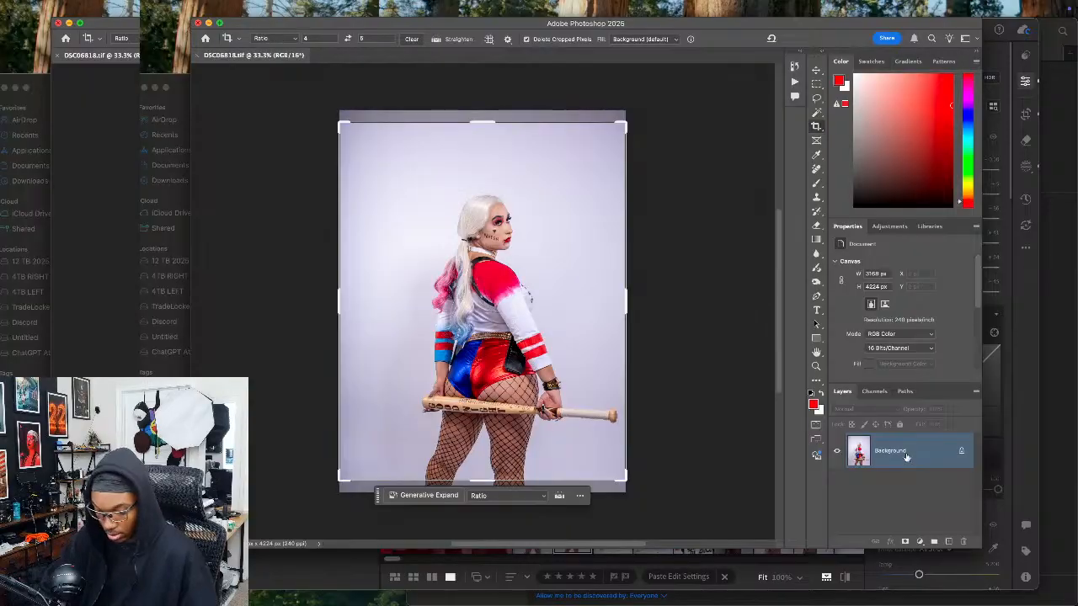
# Step: Duplicate the Background layer twice and extend the canvas above and on both sides at a 4:5 ratio using Content-Aware Fill
pyautogui.hotkey('ctrl', 'j')
pyautogui.hotkey('ctrl', 'j')
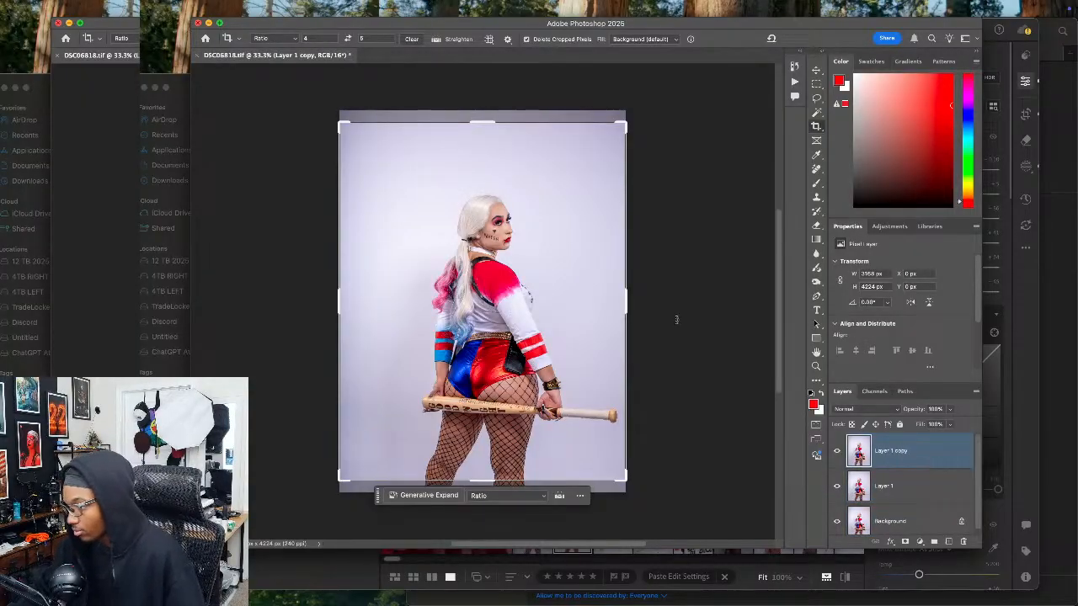
pyautogui.moveTo(625, 309); pyautogui.dragTo(631, 309)
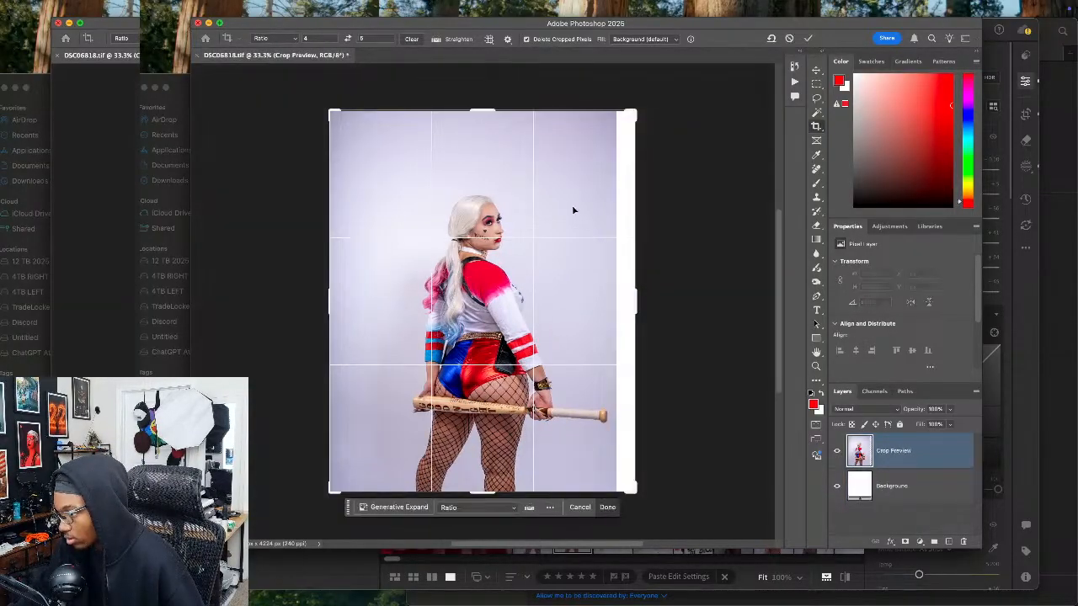
pyautogui.moveTo(330, 110); pyautogui.dragTo(311, 100)
pyautogui.moveTo(467, 232); pyautogui.dragTo(462, 230)
pyautogui.click(627, 40)
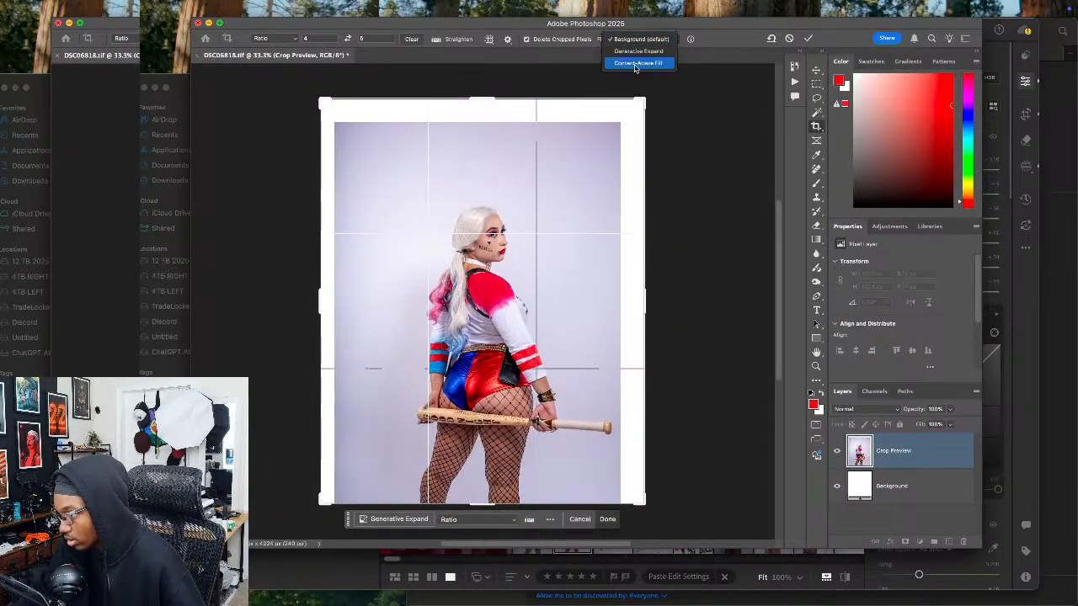
pyautogui.click(646, 64)
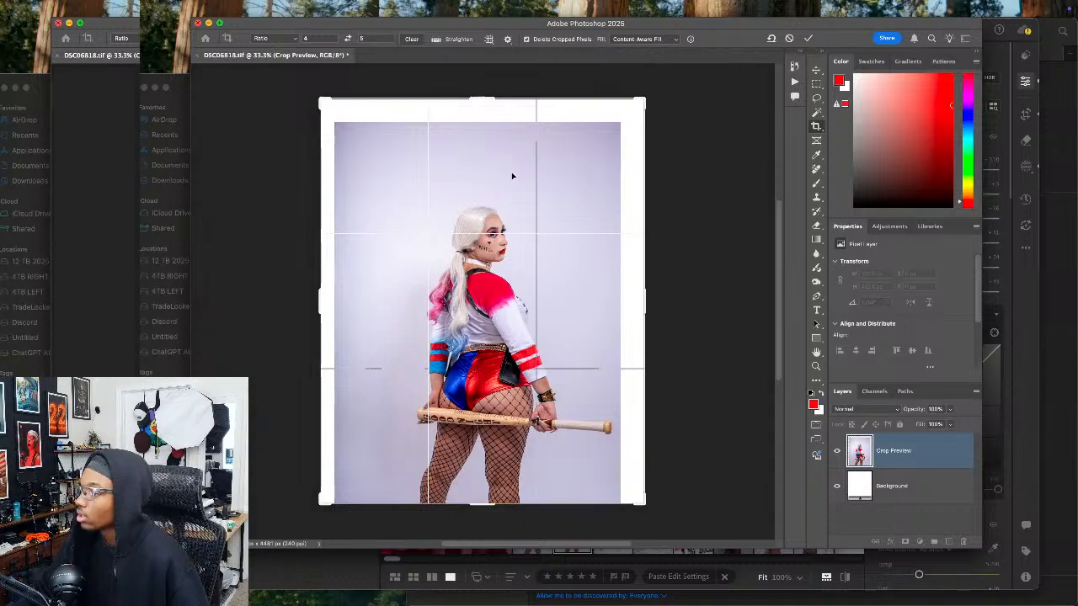
pyautogui.press('Return')
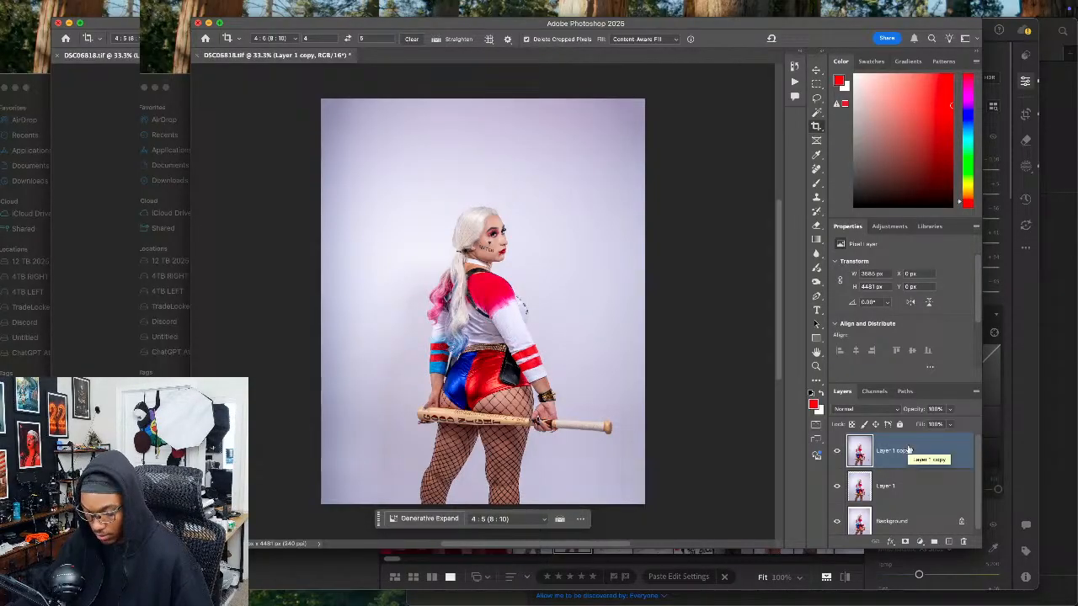
# Step: Open Liquify on the top layer copy and smooth the hair outline above the hair tie with a warp brush of size 150
pyautogui.press('super+shift+x')
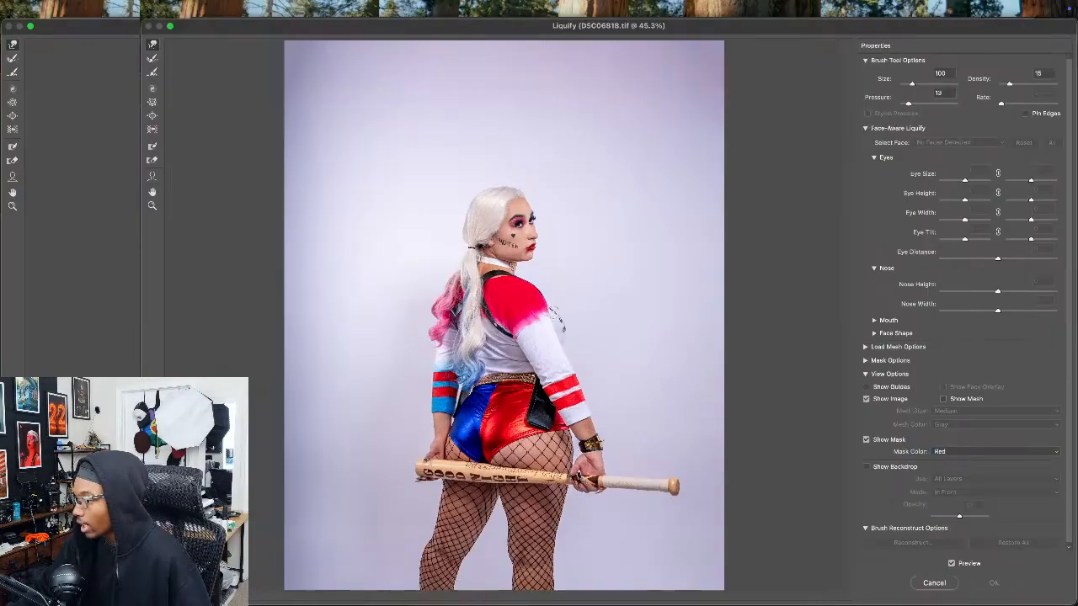
pyautogui.scroll(5, 416, 462)
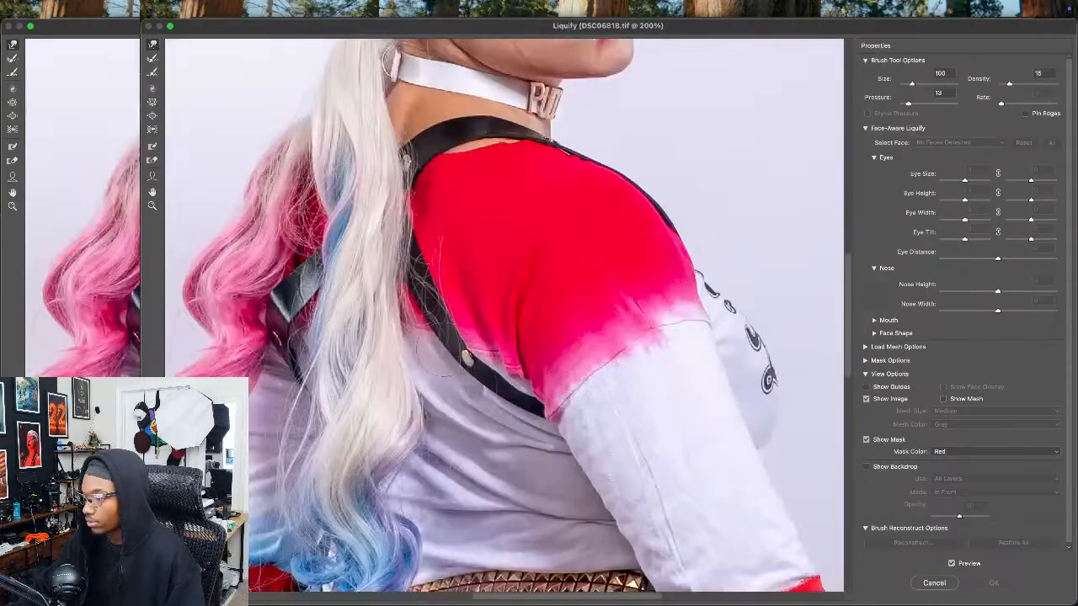
pyautogui.press(']')
pyautogui.press(']')
pyautogui.press(']')
pyautogui.press(']')
pyautogui.press(']')
pyautogui.press('[')
pyautogui.press('[')
pyautogui.press('[')
pyautogui.press('[')
pyautogui.press('[')
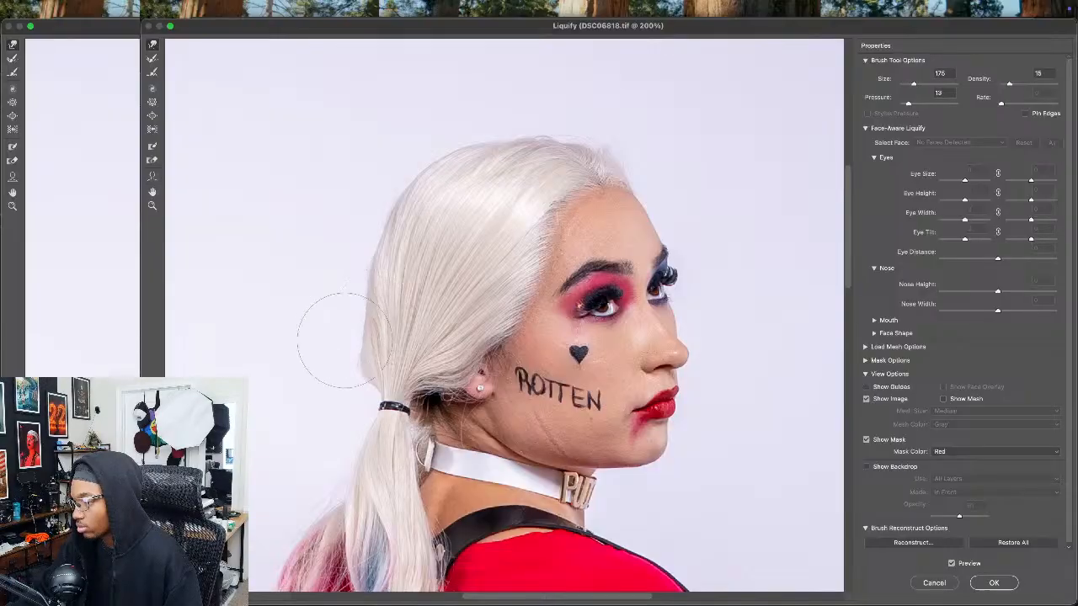
pyautogui.press('[')
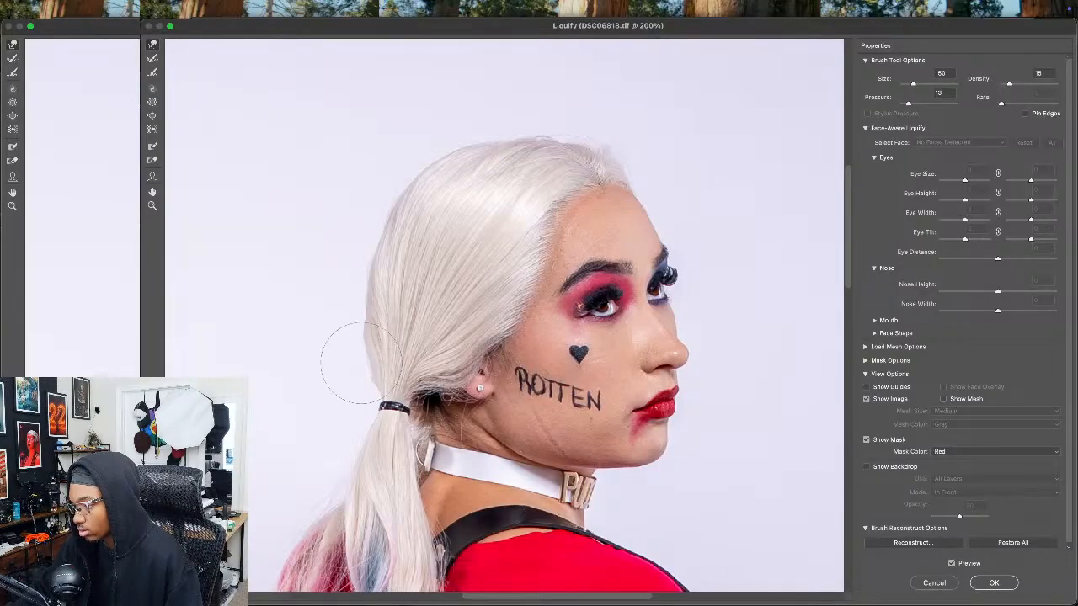
# Step: Enlarge the Liquify brush to 300 and even out the hair contour along the back of the head
pyautogui.press(']')
pyautogui.press(']')
pyautogui.press(']')
pyautogui.press(']')
pyautogui.press(']')
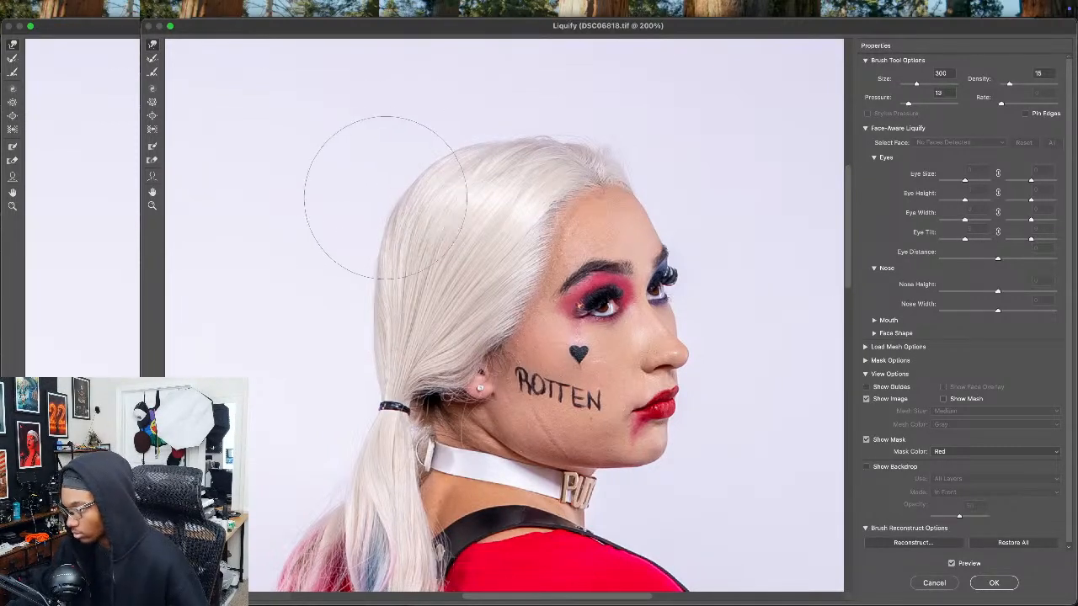
# Step: Reduce the Liquify brush to 125 and refine the hair outline on top of the head
pyautogui.moveTo(450, 167)
pyautogui.mouseDown()
pyautogui.moveTo(369, 239)
pyautogui.moveTo(316, 266)
pyautogui.mouseUp()
pyautogui.press('[')
pyautogui.press('[')
pyautogui.press('[')
pyautogui.press('[')
pyautogui.press('[')
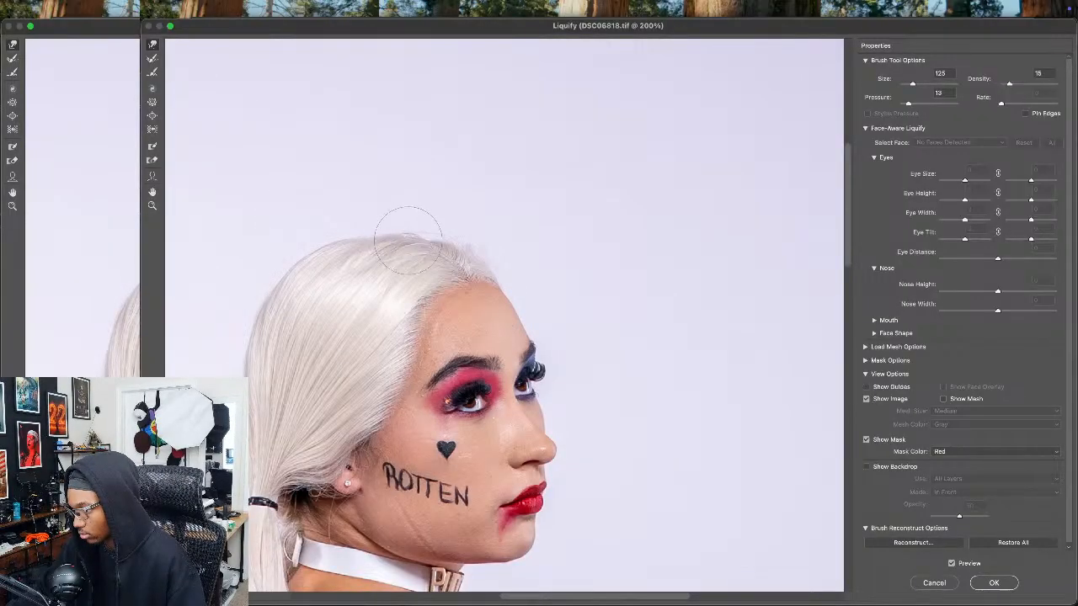
# Step: Set the Liquify brush to 150 and refine the contours around the striped sleeve and the waist
pyautogui.scroll(-10, 421, 219)
pyautogui.scroll(-12, 448, 198)
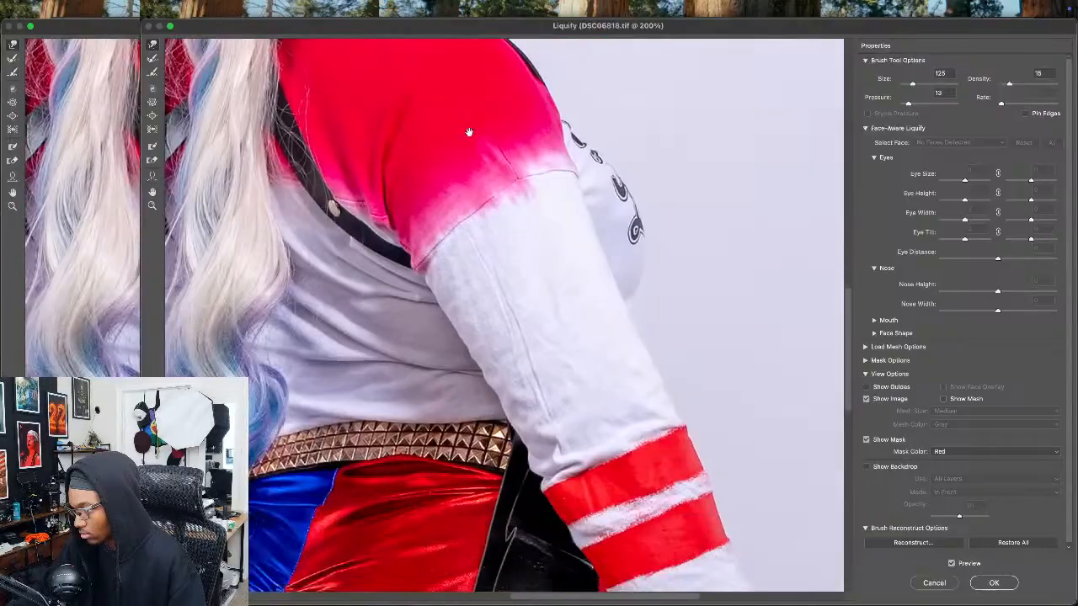
pyautogui.scroll(-4, 411, 181)
pyautogui.hscroll(-5, 410, 180)
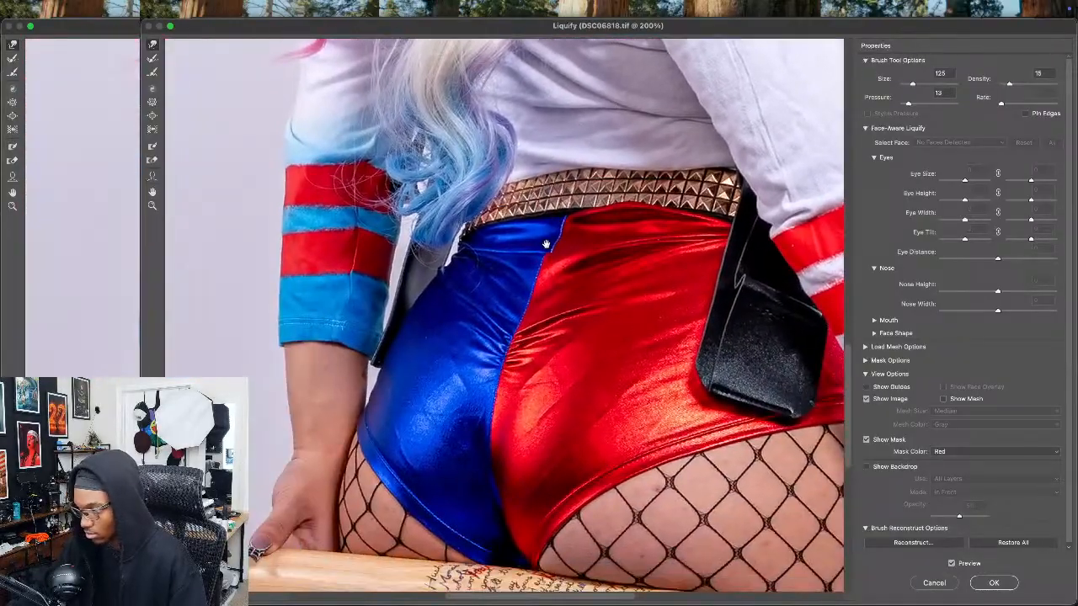
pyautogui.press(']')
pyautogui.press(']')
pyautogui.press(']')
pyautogui.press(']')
pyautogui.press(']')
pyautogui.press(']')
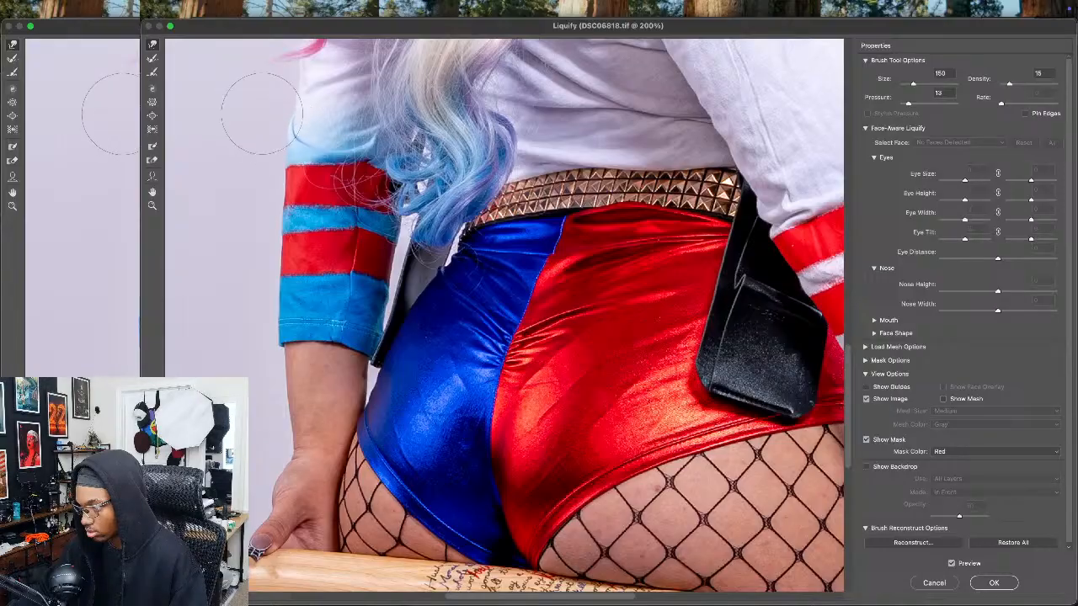
# Step: Set the Liquify brush size to 200 and check the contours of the hips, shorts and thighs up close
pyautogui.press('super+0')
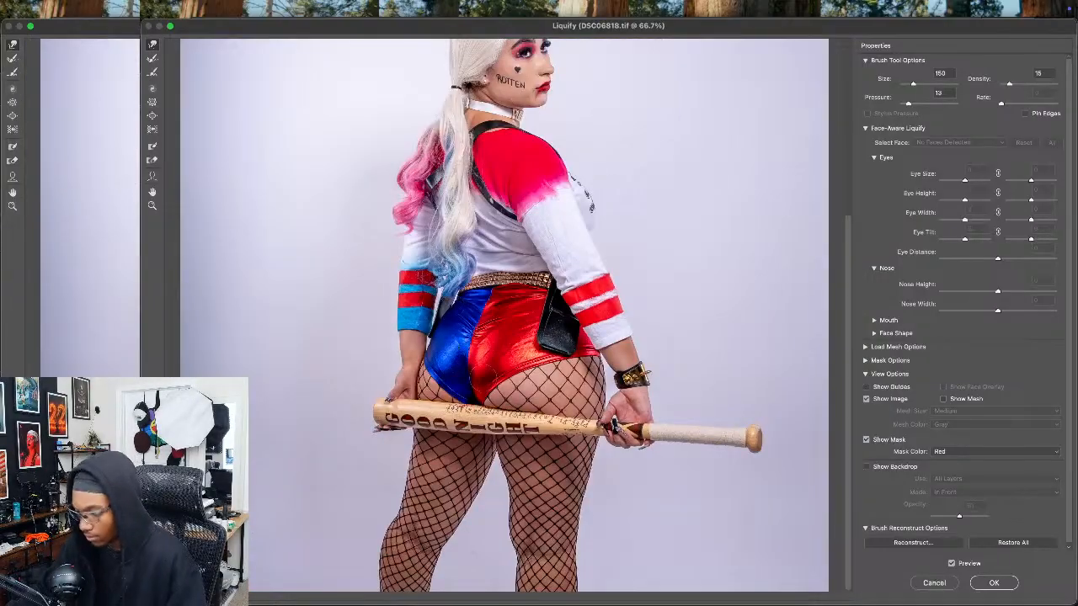
pyautogui.press('super+equal')
pyautogui.press('super+equal')
pyautogui.scroll(-1, 496, 362)
pyautogui.press(']')
pyautogui.press(']')
pyautogui.press(']')
pyautogui.press(']')
pyautogui.press(']')
pyautogui.press(']')
pyautogui.press(']')
pyautogui.press(']')
pyautogui.press(']')
pyautogui.press(']')
pyautogui.press(']')
pyautogui.press('[')
pyautogui.press('[')
pyautogui.press('[')
pyautogui.press('[')
pyautogui.press('[')
pyautogui.press('[')
pyautogui.press('[')
pyautogui.press('[')
pyautogui.press('[')
pyautogui.press('[')
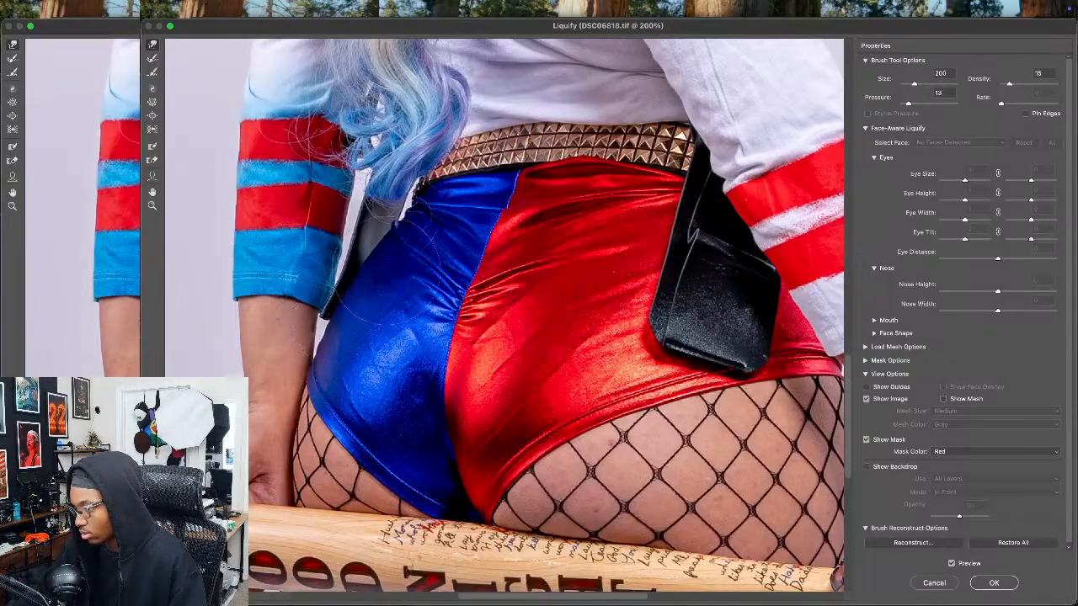
pyautogui.moveTo(749, 381)
pyautogui.mouseDown()
pyautogui.moveTo(358, 370)
pyautogui.moveTo(383, 357)
pyautogui.moveTo(358, 277)
pyautogui.moveTo(252, 206)
pyautogui.moveTo(480, 160)
pyautogui.moveTo(354, 269)
pyautogui.moveTo(382, 248)
pyautogui.mouseUp()
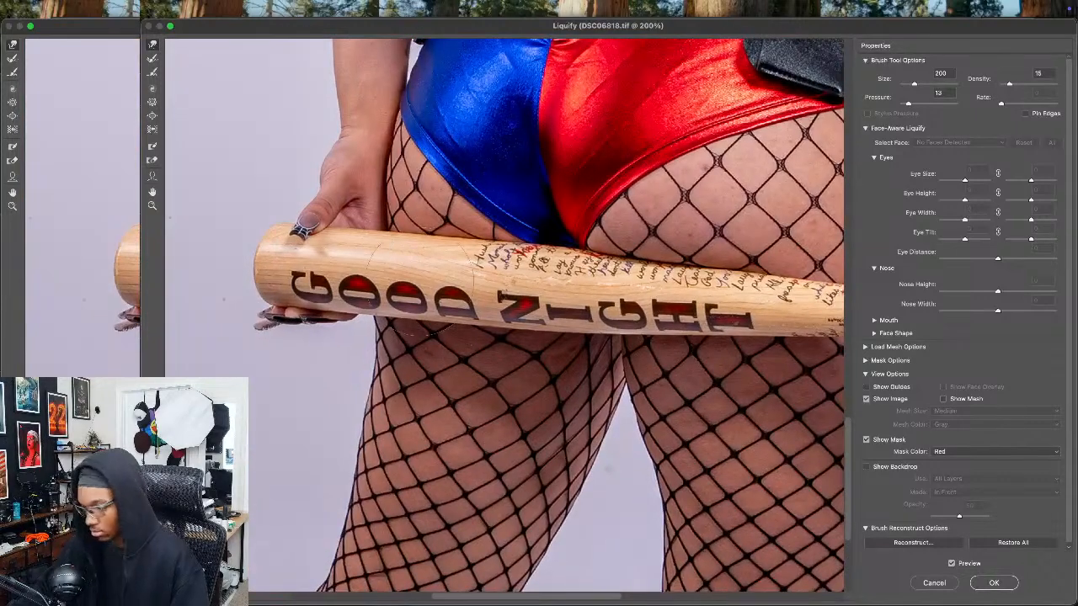
# Step: Compare the whole figure with and without the Liquify changes
pyautogui.press('super+0')
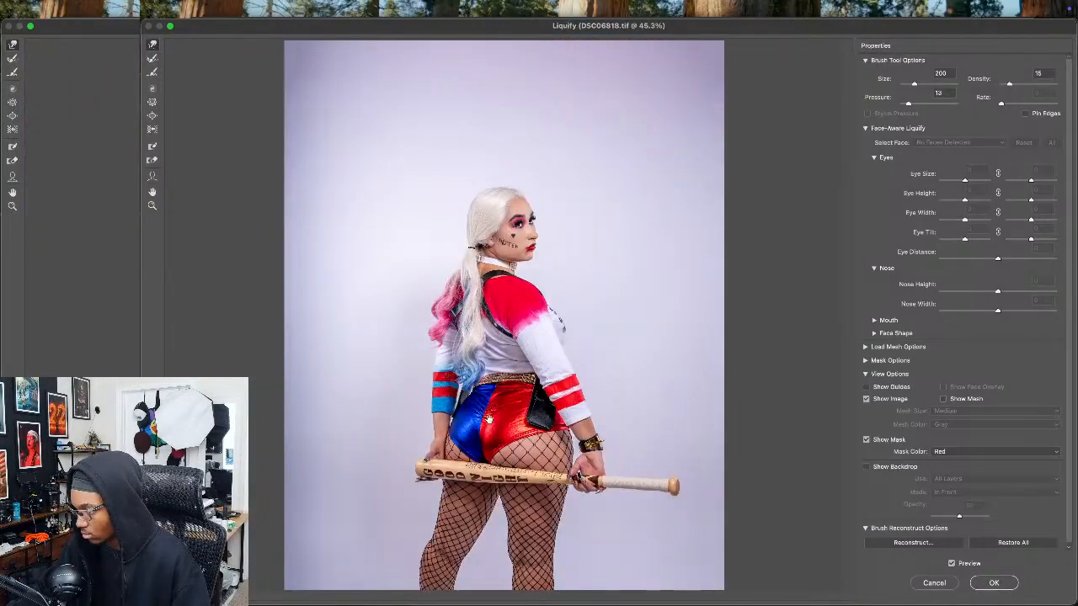
pyautogui.press('p')
pyautogui.press('p')
pyautogui.press('p')
pyautogui.press('p')
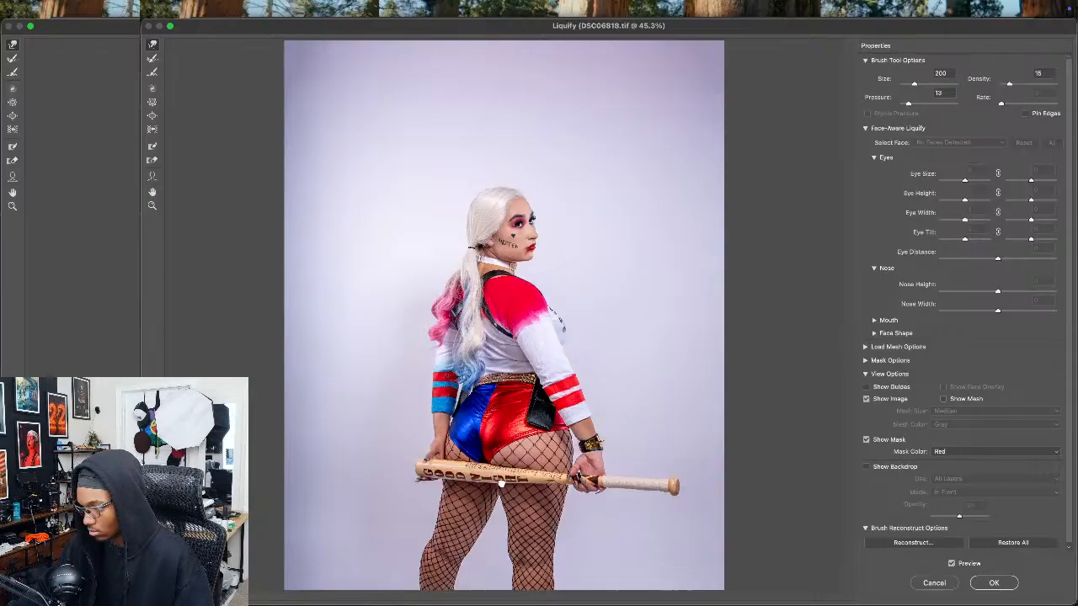
# Step: Set the Liquify brush size to 400, check the figure from legs to head, and apply the Liquify changes
pyautogui.press('super+equal')
pyautogui.press(']')
pyautogui.press(']')
pyautogui.press(']')
pyautogui.press(']')
pyautogui.press(']')
pyautogui.press(']')
pyautogui.press(']')
pyautogui.press(']')
pyautogui.press(']')
pyautogui.press(']')
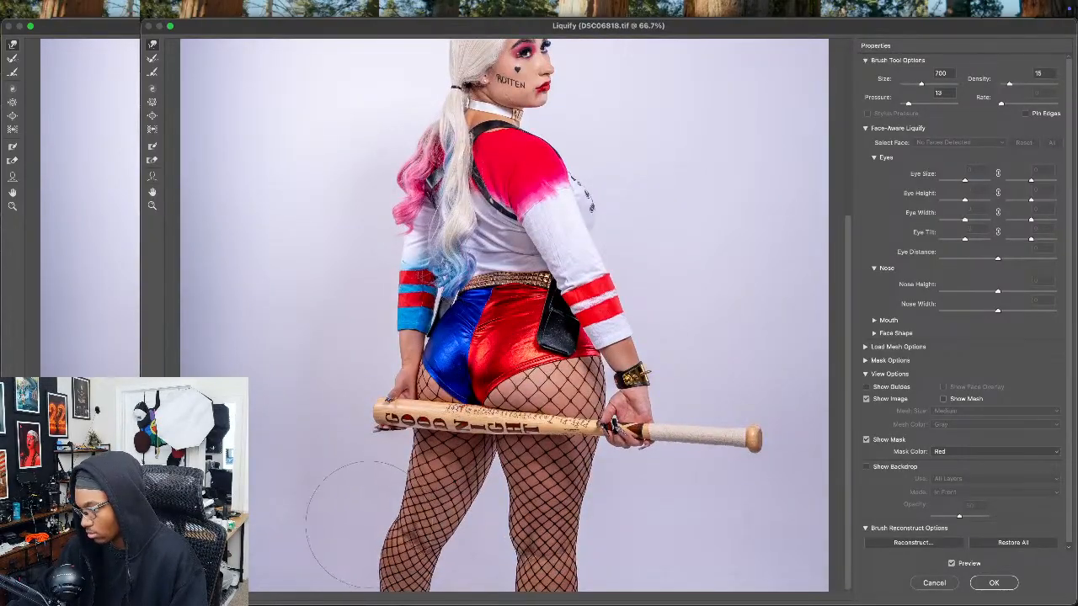
pyautogui.press('[')
pyautogui.press('[')
pyautogui.press('[')
pyautogui.press('[')
pyautogui.press('[')
pyautogui.press('[')
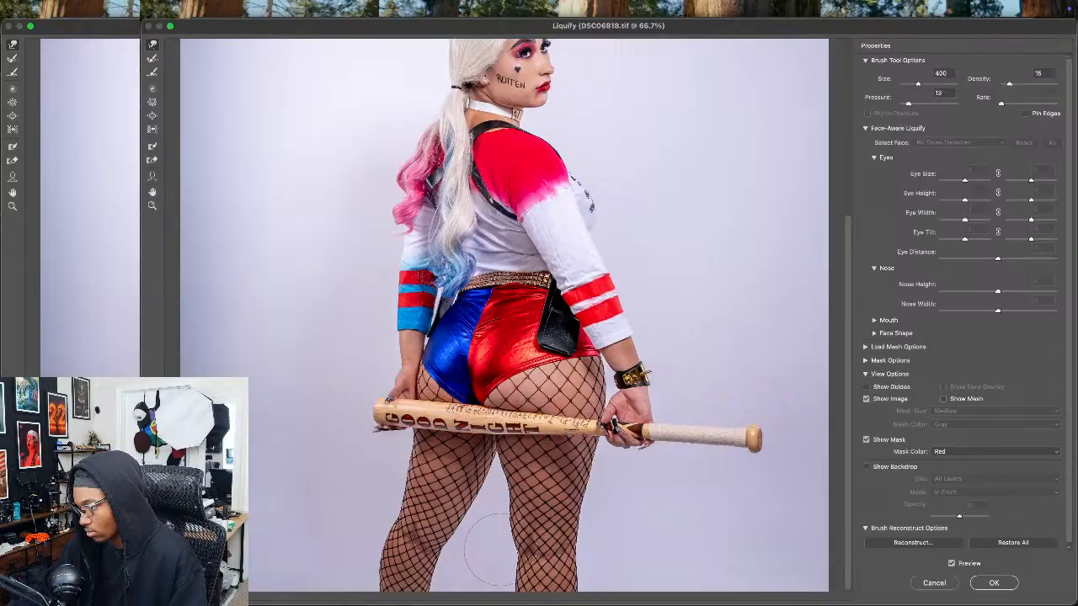
pyautogui.scroll(3, 522, 551)
pyautogui.scroll(7, 526, 552)
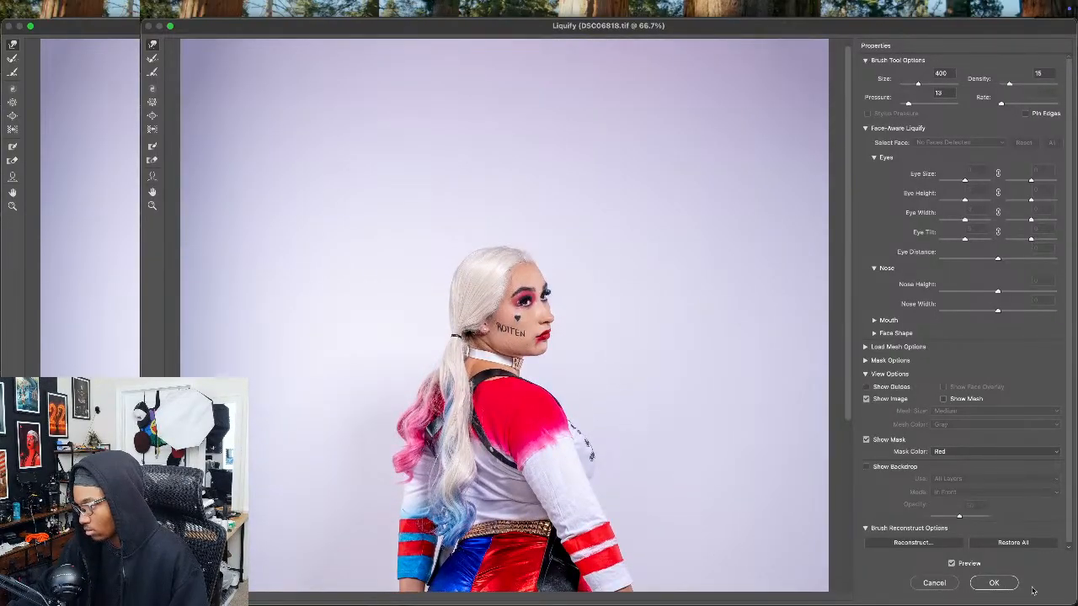
pyautogui.click(998, 582)
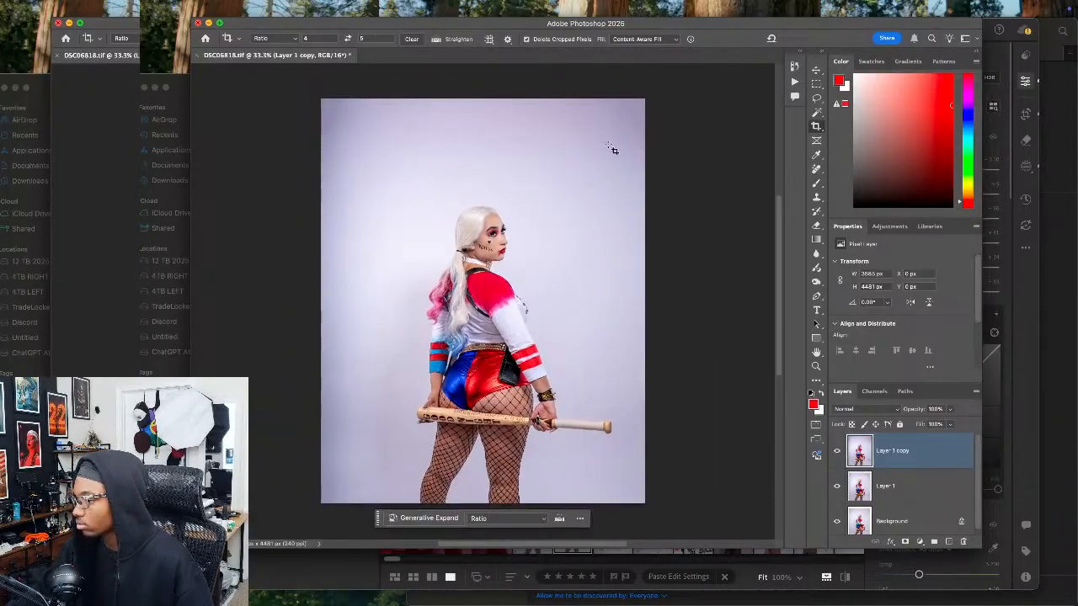
# Step: Preview the alley image BRP12-667.webp in Finder as a possible backdrop and return to the Photoshop document
pyautogui.hscroll(-3, 613, 151)
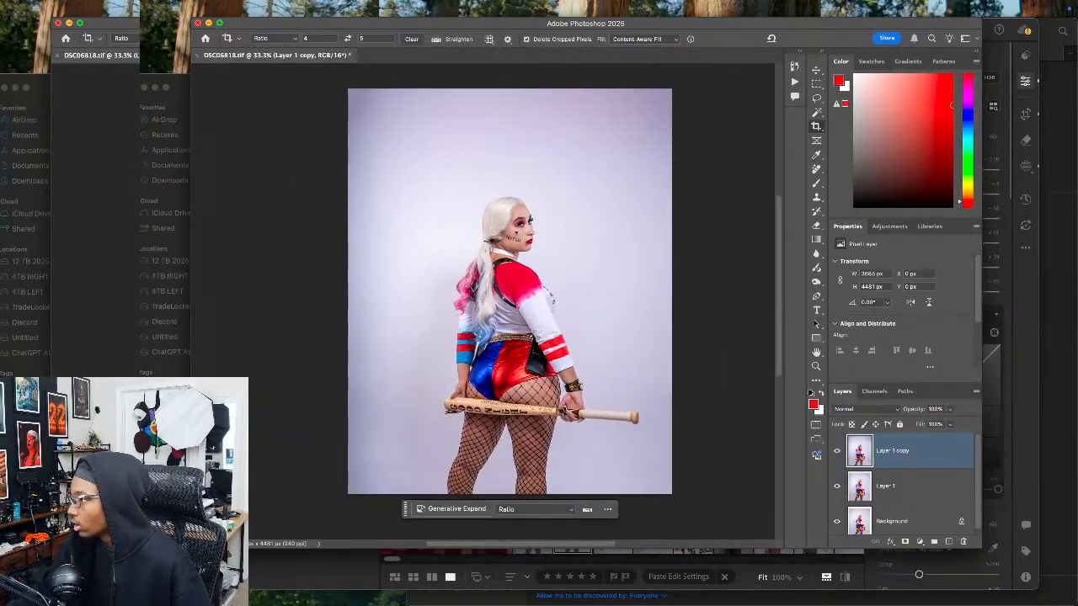
pyautogui.press('space')
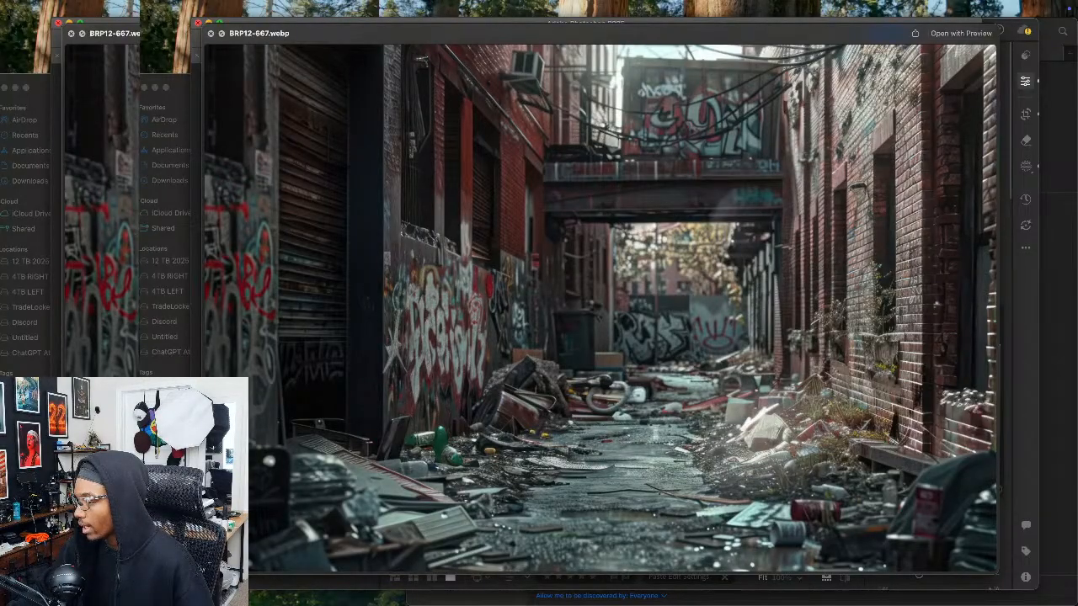
pyautogui.press('space')
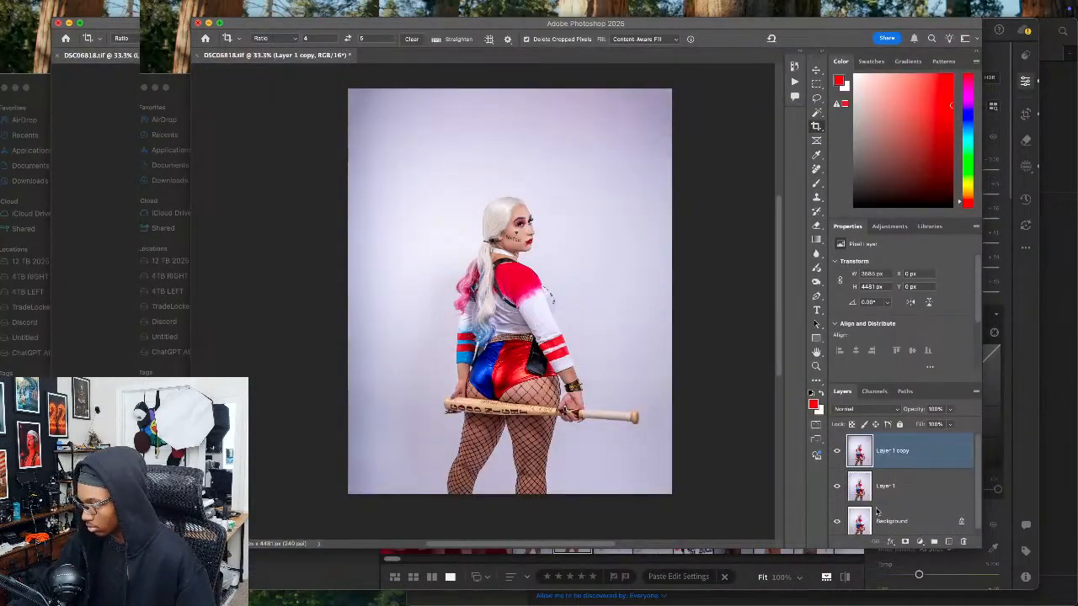
# Step: Duplicate Layer 1 copy and mask out the background of the new top layer with Remove Background
pyautogui.press('super+j')
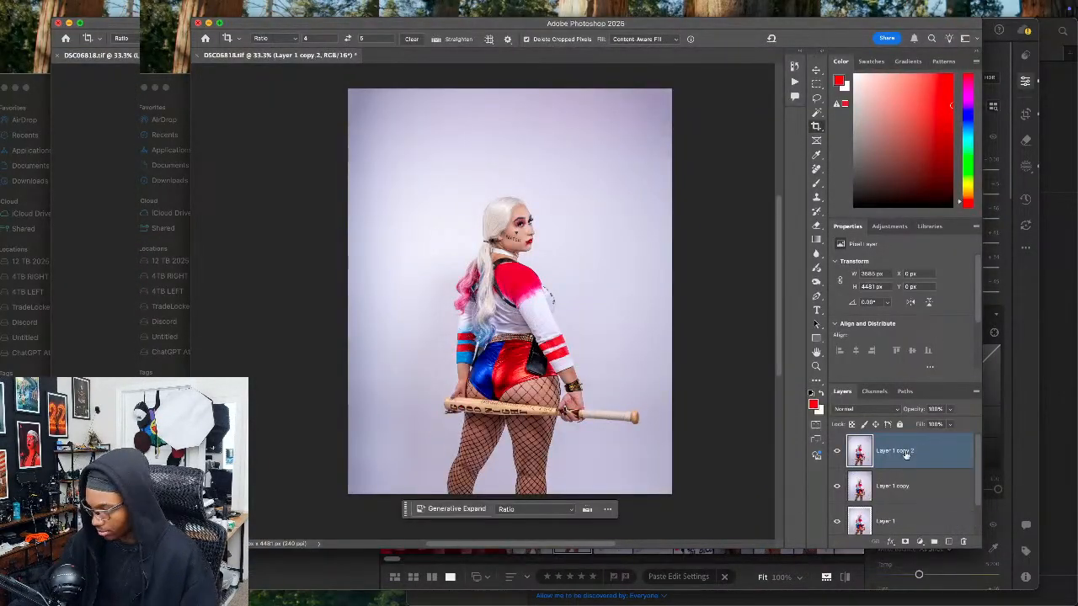
pyautogui.scroll(-3, 896, 341)
pyautogui.click(880, 325)
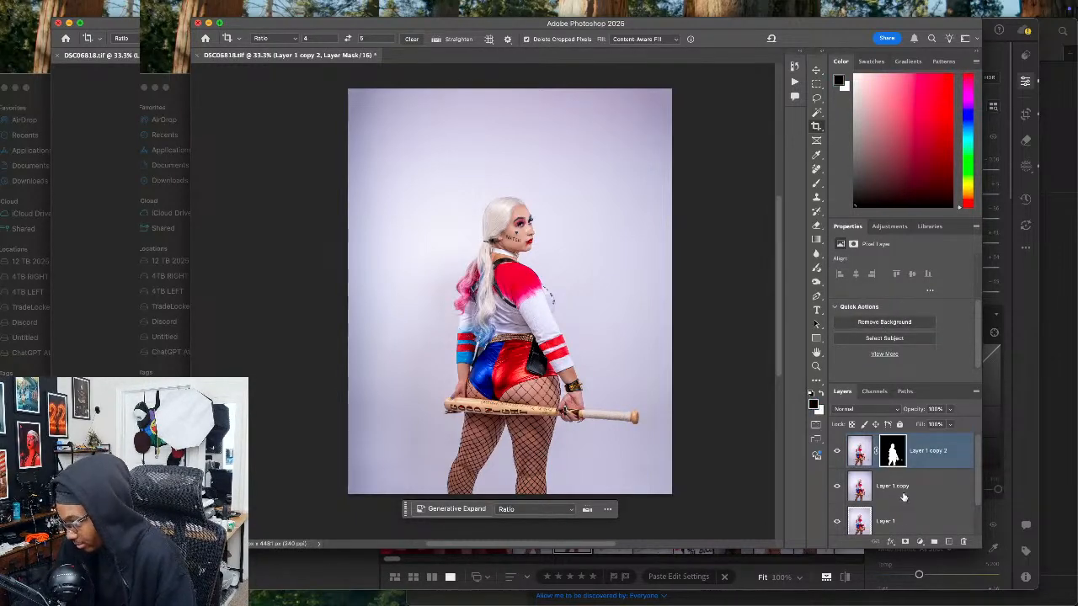
# Step: Place BRP12-667.webp directly above Layer 1 copy as the backdrop behind the masked figure
pyautogui.click(907, 491)
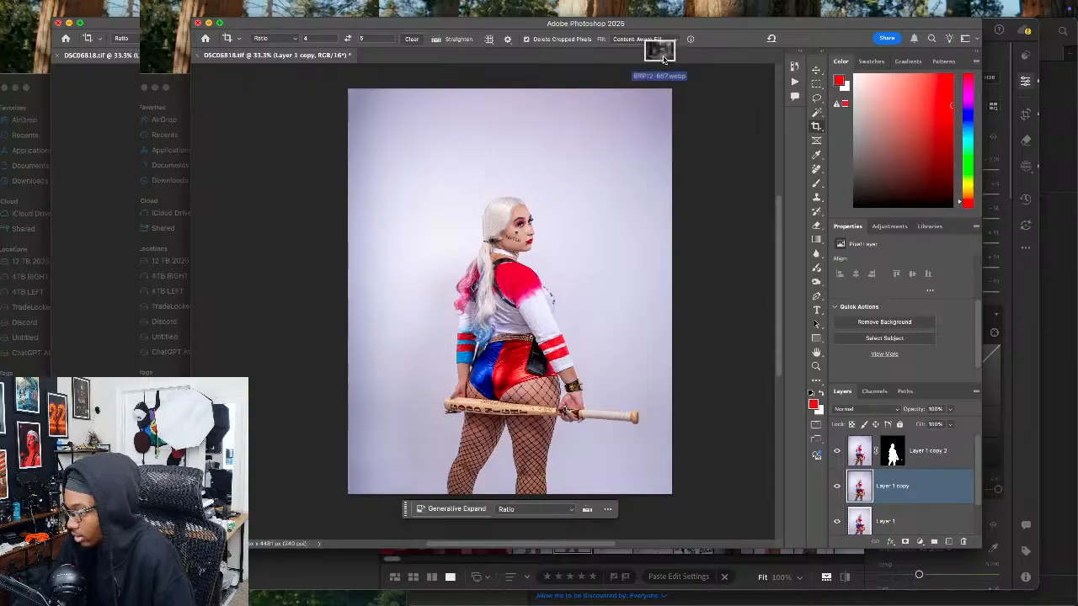
pyautogui.moveTo(657, 39); pyautogui.dragTo(613, 425)
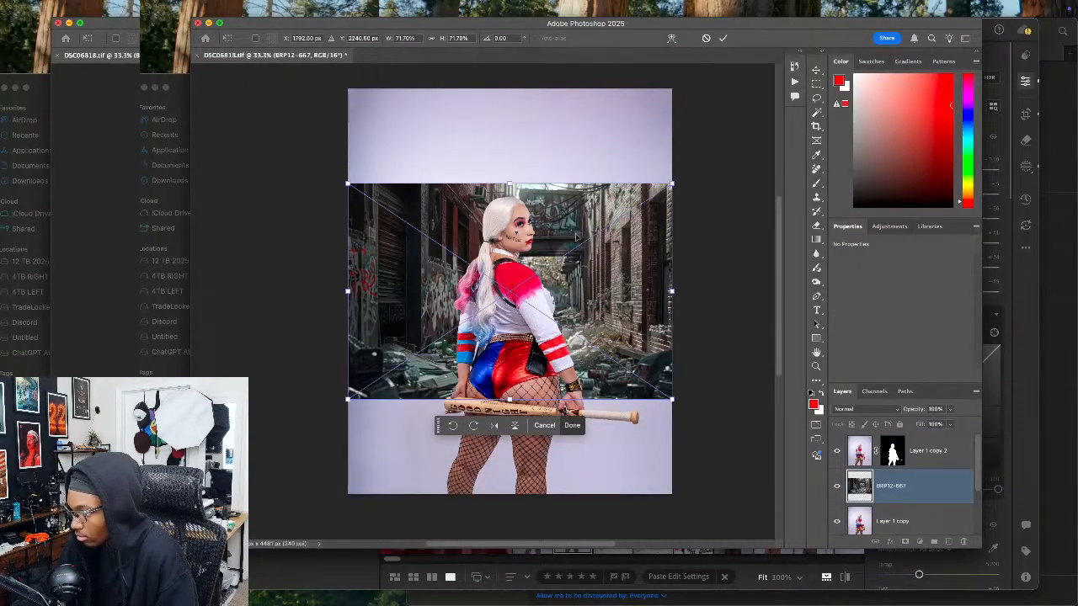
pyautogui.press('Return')
pyautogui.press('c')
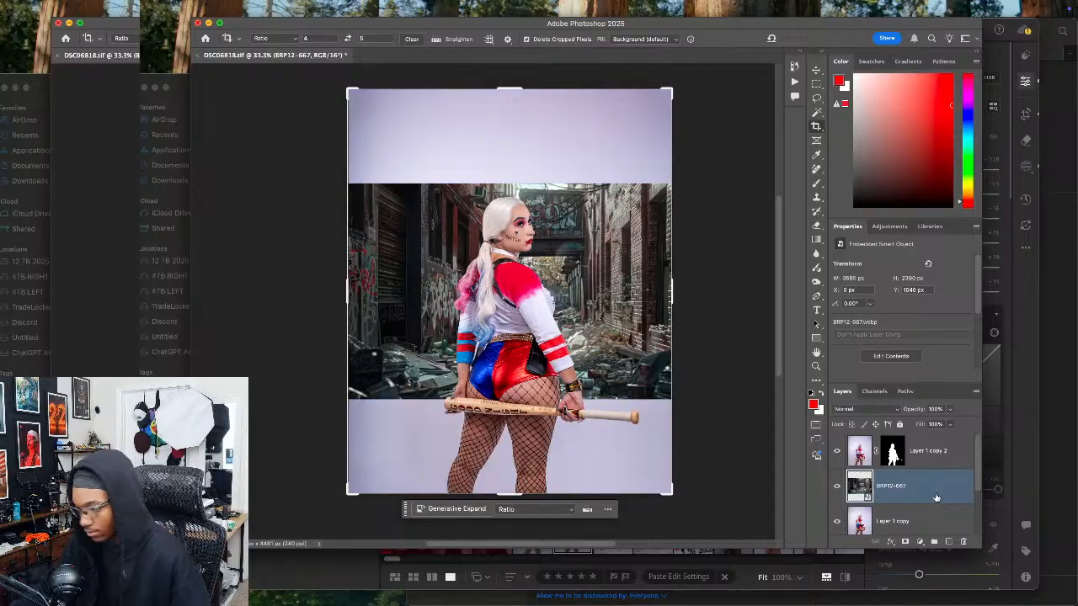
# Step: Scale the alley backdrop proportionally to 134.74% from its left edge so it fills the canvas height
pyautogui.press('super+t')
pyautogui.press('super+minus')
pyautogui.press('super+minus')
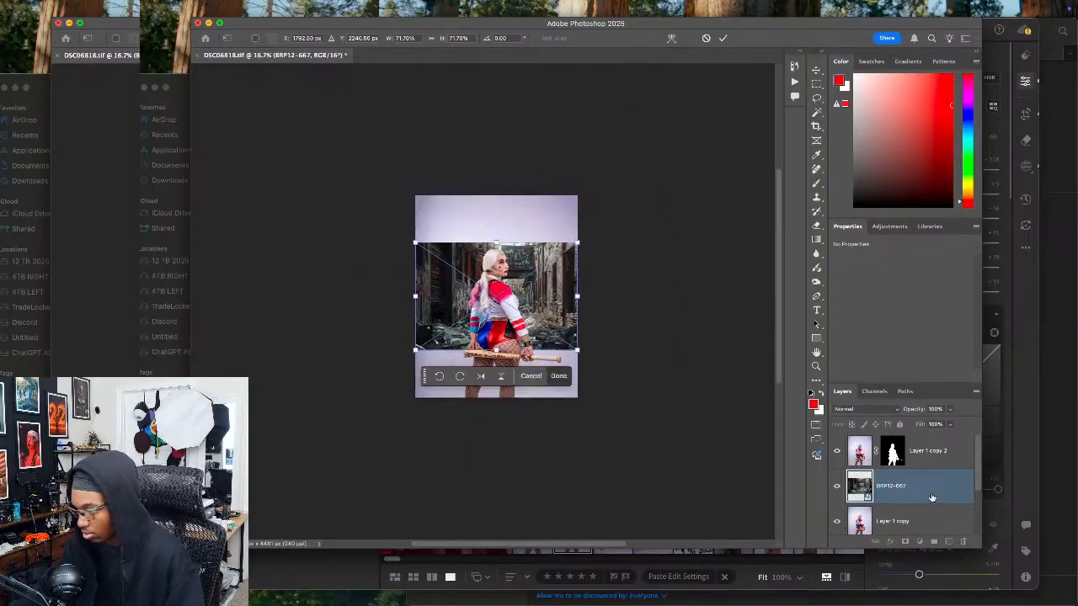
pyautogui.moveTo(578, 296); pyautogui.dragTo(605, 298)
pyautogui.press('super+z')
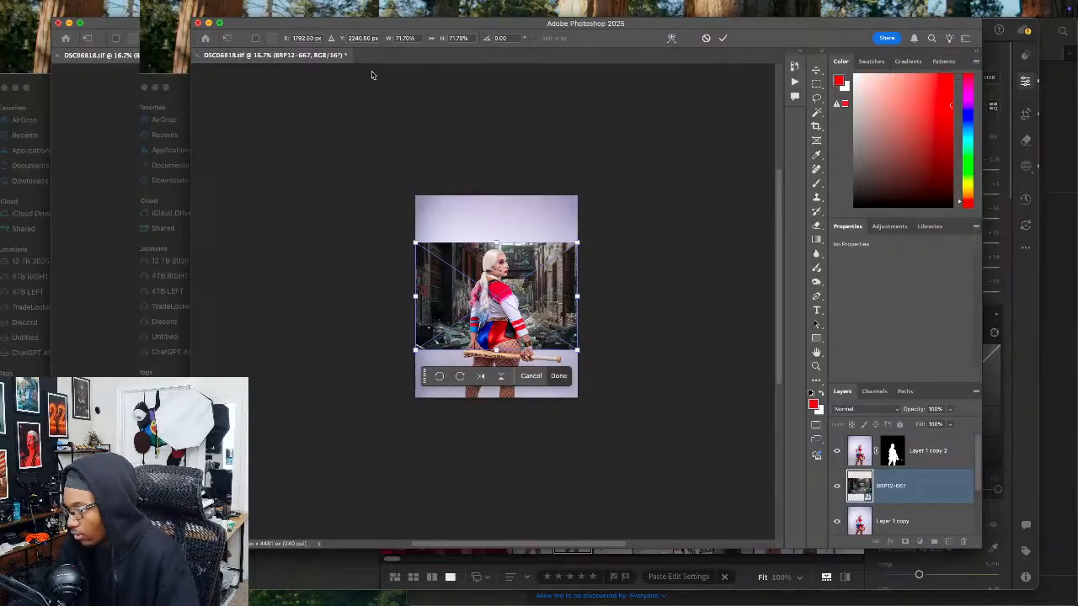
pyautogui.click(430, 40)
pyautogui.moveTo(578, 297); pyautogui.dragTo(721, 297)
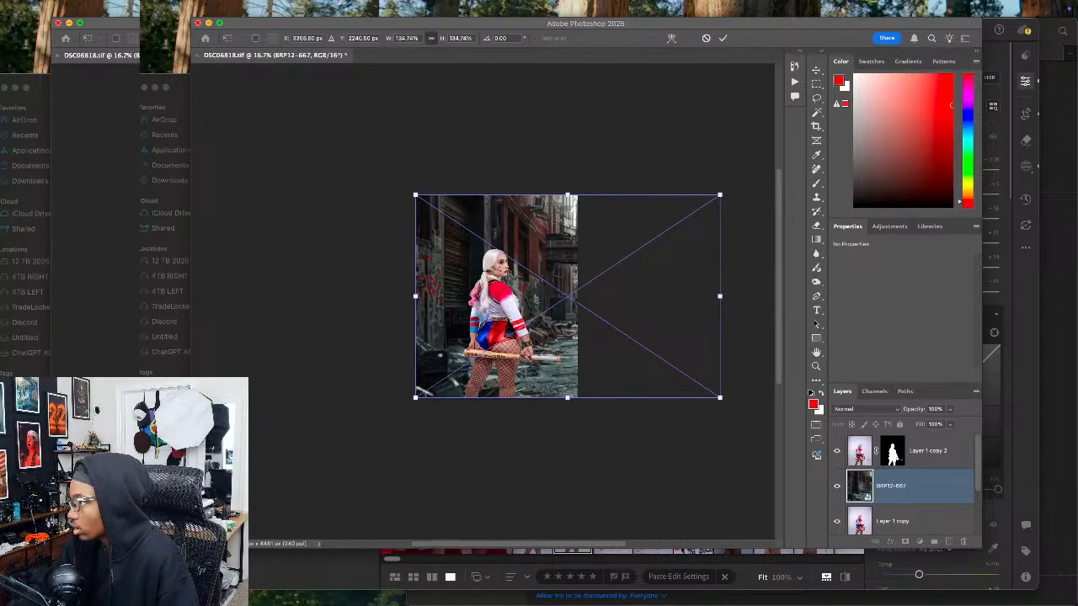
# Step: Switch to Chrome and filter the image results for "dark city alley backdrop" to large size
pyautogui.press('super+Tab')
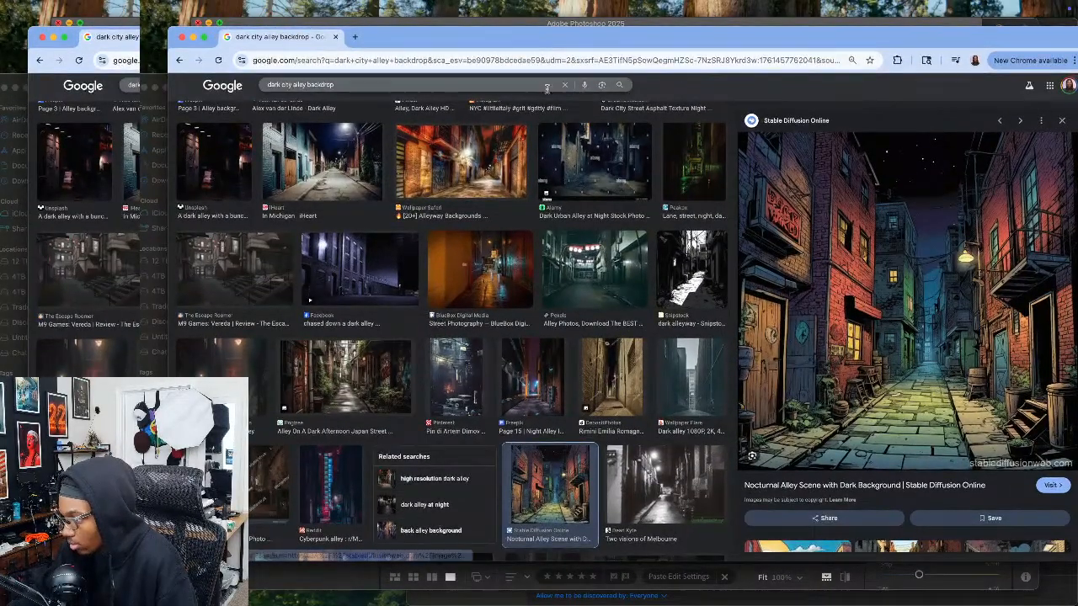
pyautogui.scroll(10, 544, 126)
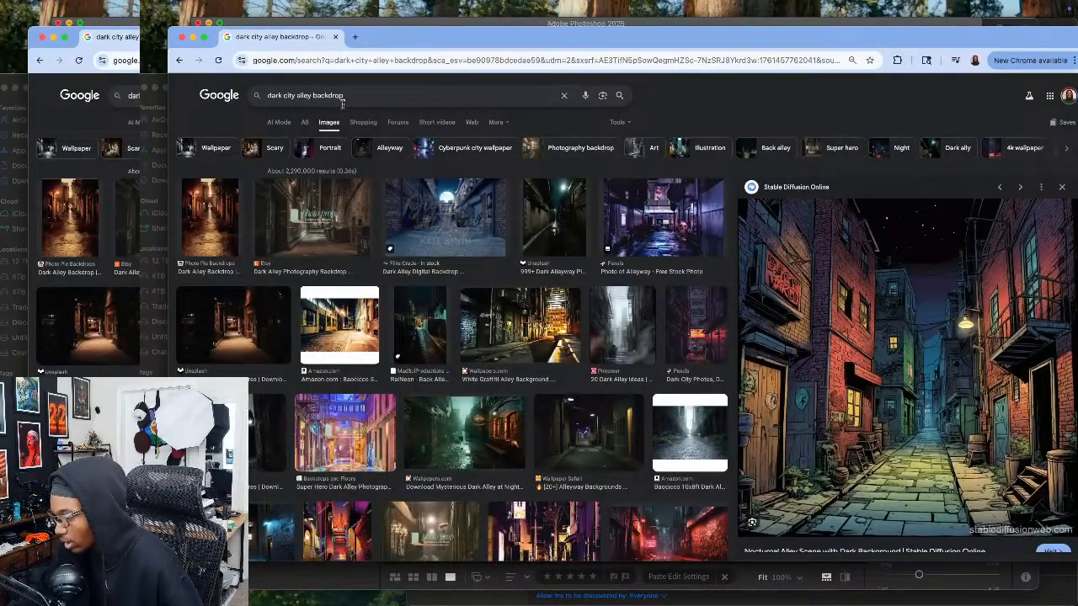
pyautogui.click(616, 123)
pyautogui.moveTo(621, 143)
pyautogui.click(684, 142)
pyautogui.click(608, 124)
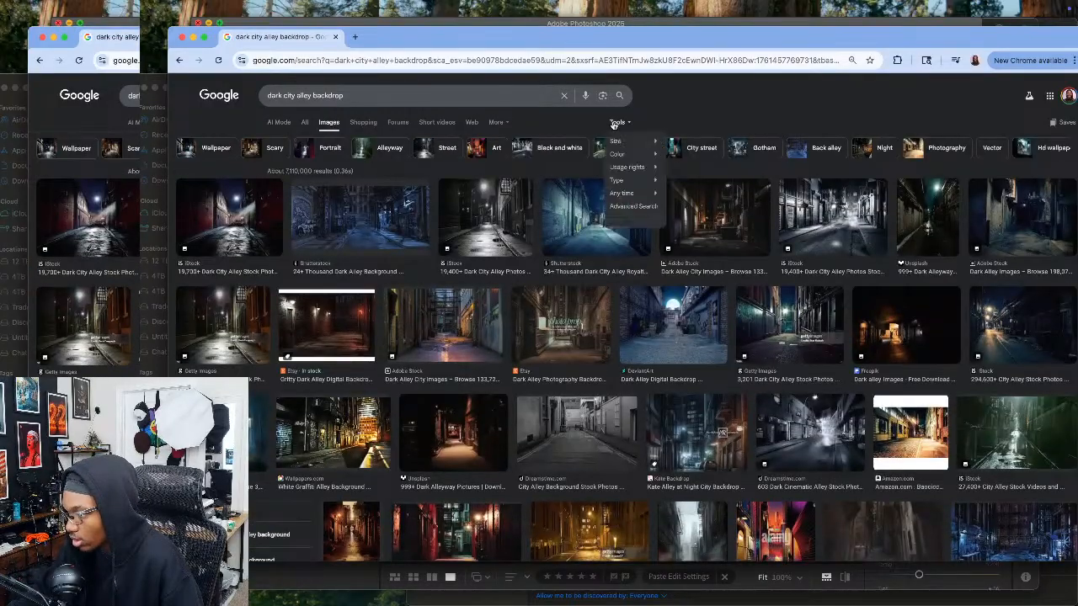
pyautogui.moveTo(625, 147)
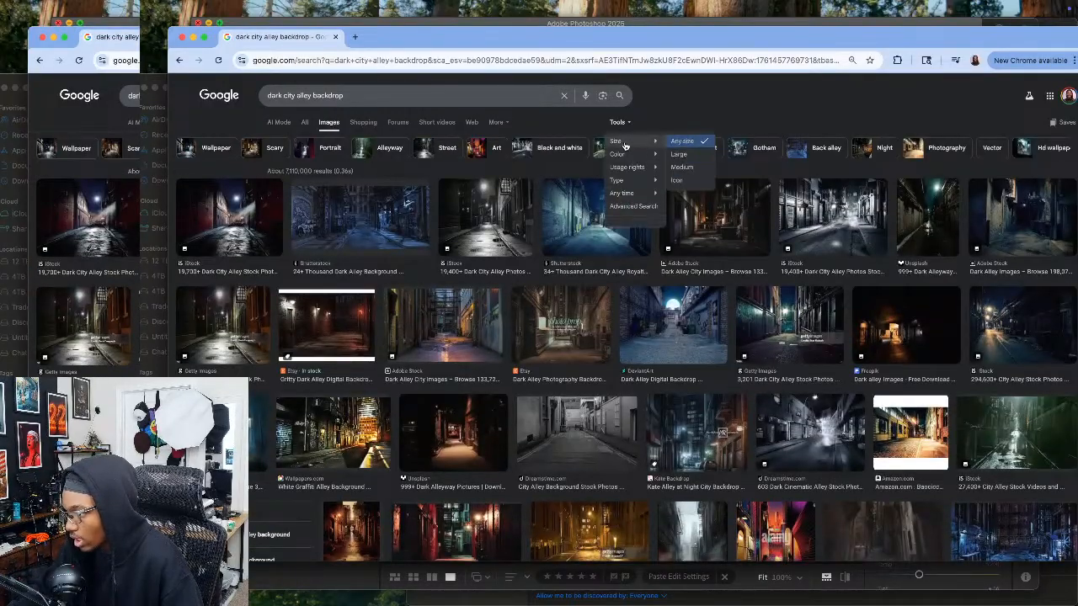
pyautogui.click(680, 156)
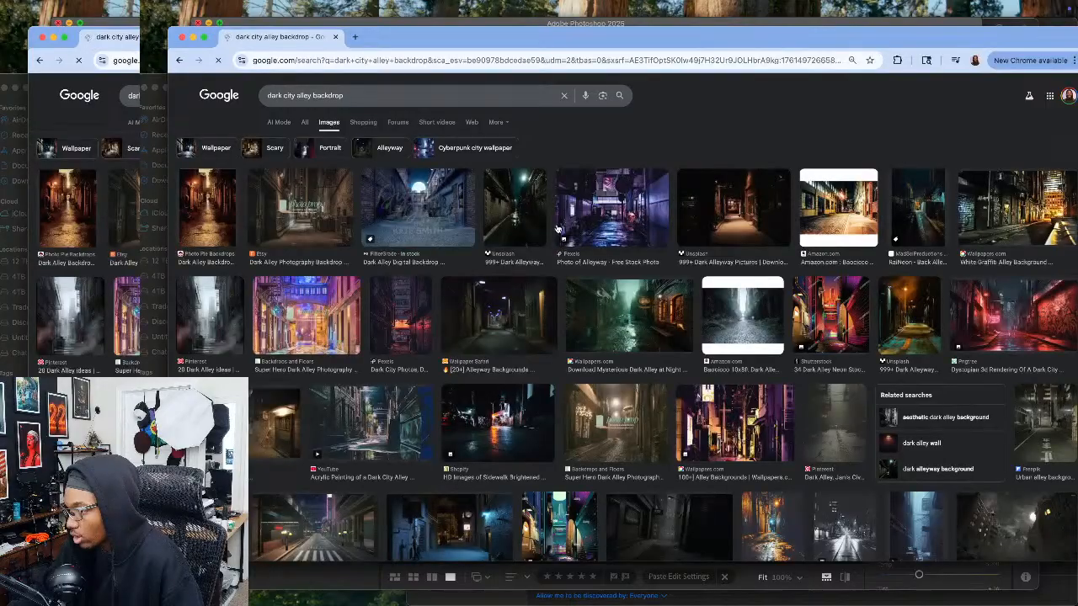
# Step: Examine the purple Pexels alleyway photo and its resolution as an alternative backdrop, and return to Photoshop
pyautogui.click(600, 212)
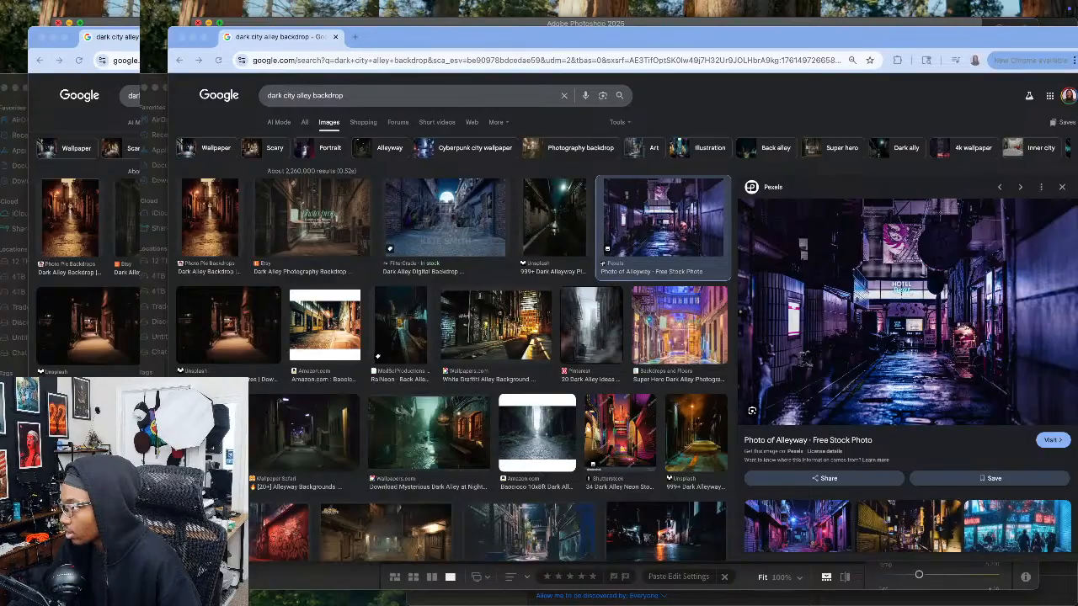
pyautogui.click(848, 242)
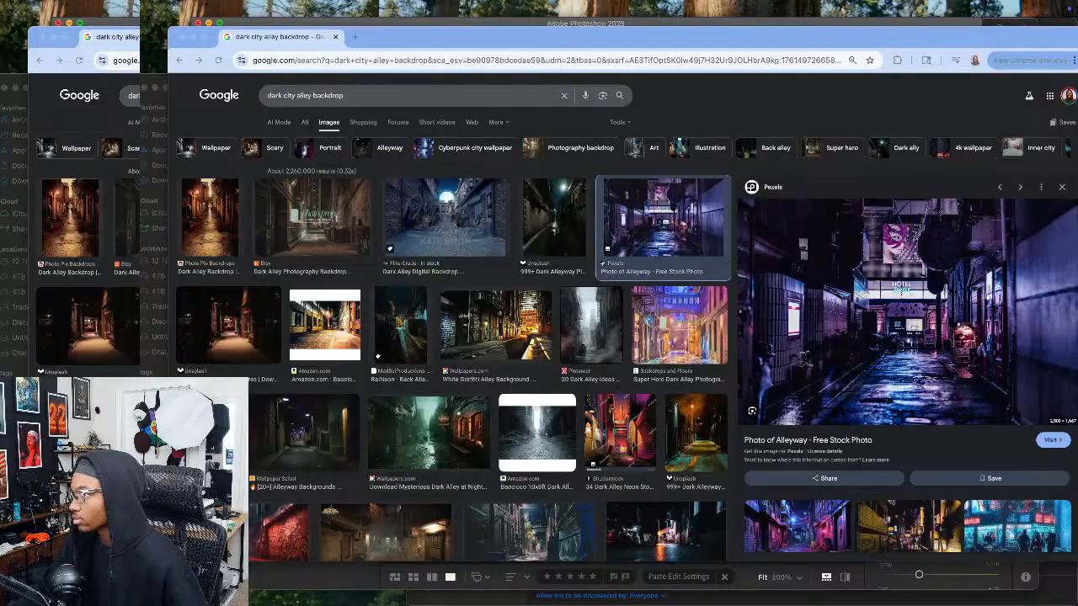
pyautogui.press('space')
pyautogui.press('space')
pyautogui.press('space')
pyautogui.press('space')
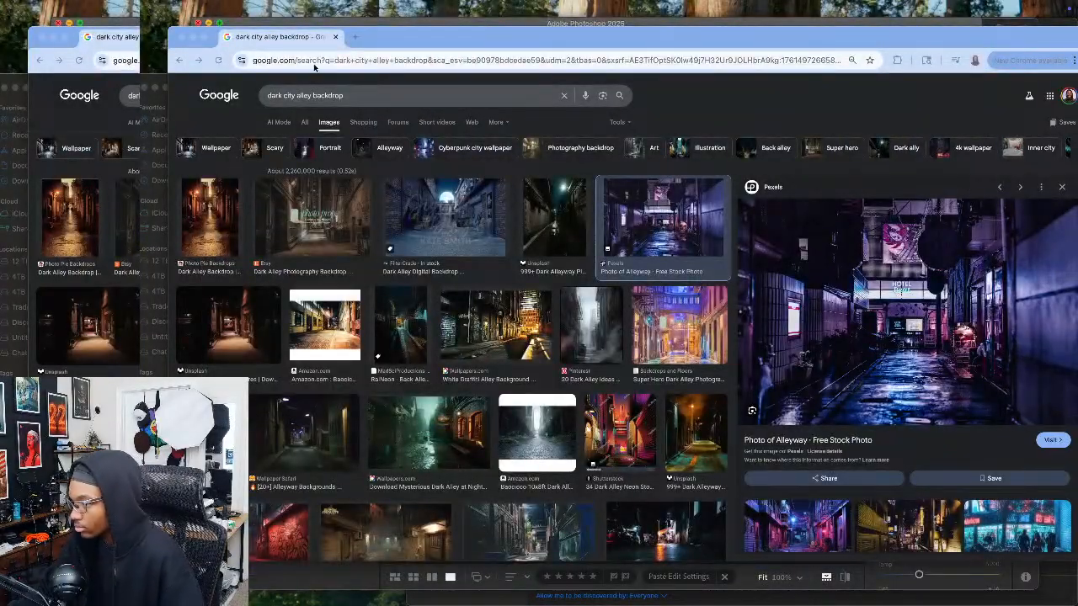
pyautogui.moveTo(305, 43); pyautogui.dragTo(1077, 25)
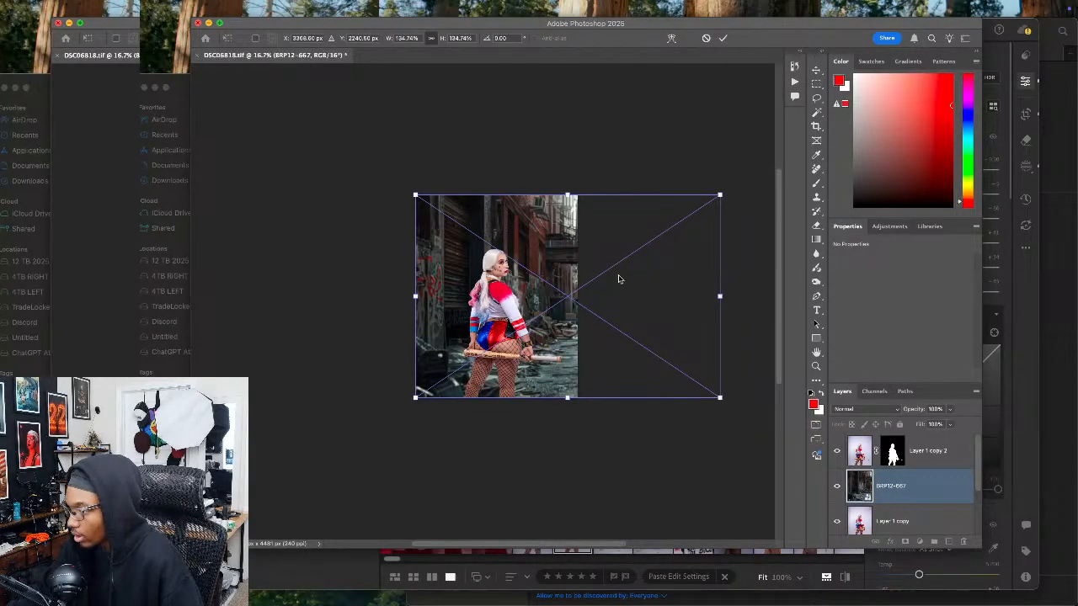
# Step: Apply the enlarged backdrop's scaling and shift the alley image sideways so the alley opening sits behind the figure
pyautogui.press('c')
pyautogui.press('super+equal')
pyautogui.press('super+equal')
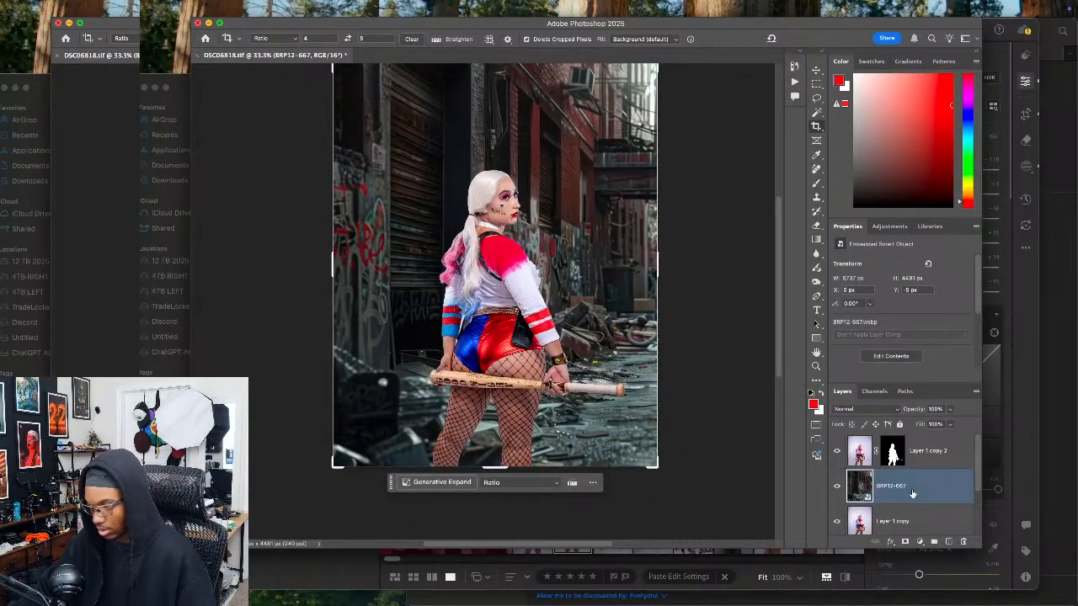
pyautogui.press('super+t')
pyautogui.moveTo(684, 269); pyautogui.dragTo(510, 268)
pyautogui.press('super+minus')
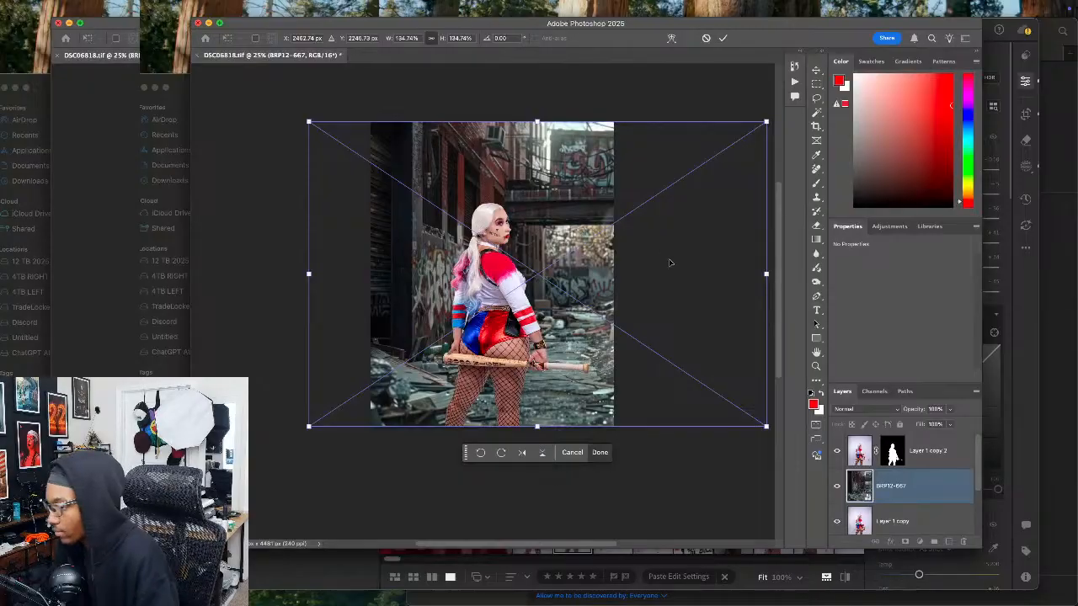
# Step: Scale the alley backdrop down proportionally so both brick walls frame the figure, and apply the transform
pyautogui.moveTo(762, 275); pyautogui.dragTo(550, 273)
pyautogui.moveTo(614, 274); pyautogui.dragTo(585, 274)
pyautogui.press('Return')
pyautogui.press('c')
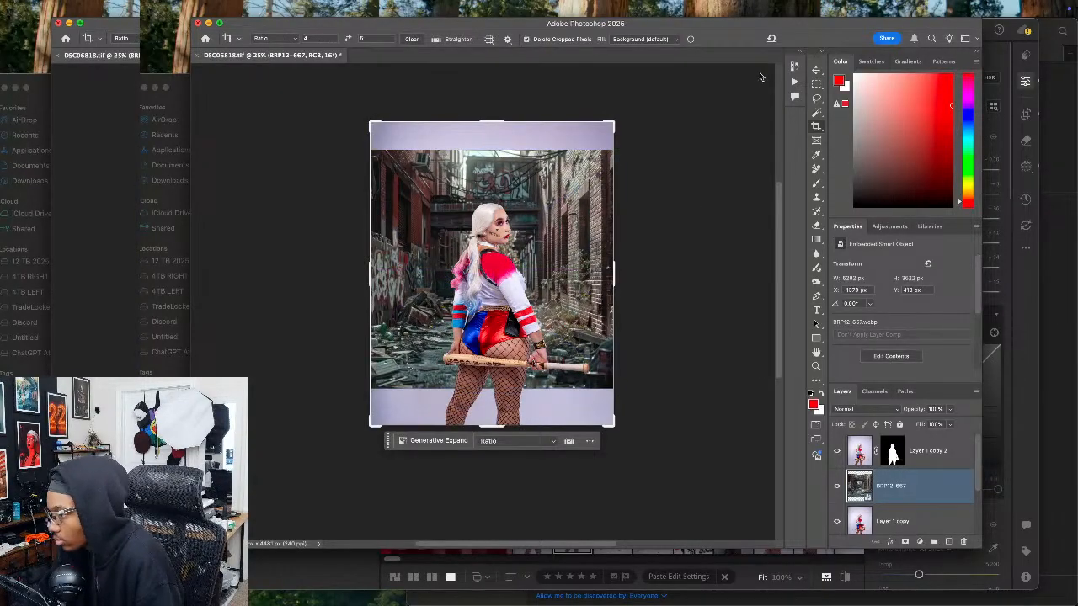
# Step: Select the uncovered strips above and below the alley backdrop and fill them with Generative Fill without a prompt
pyautogui.click(816, 84)
pyautogui.moveTo(370, 122); pyautogui.dragTo(650, 157)
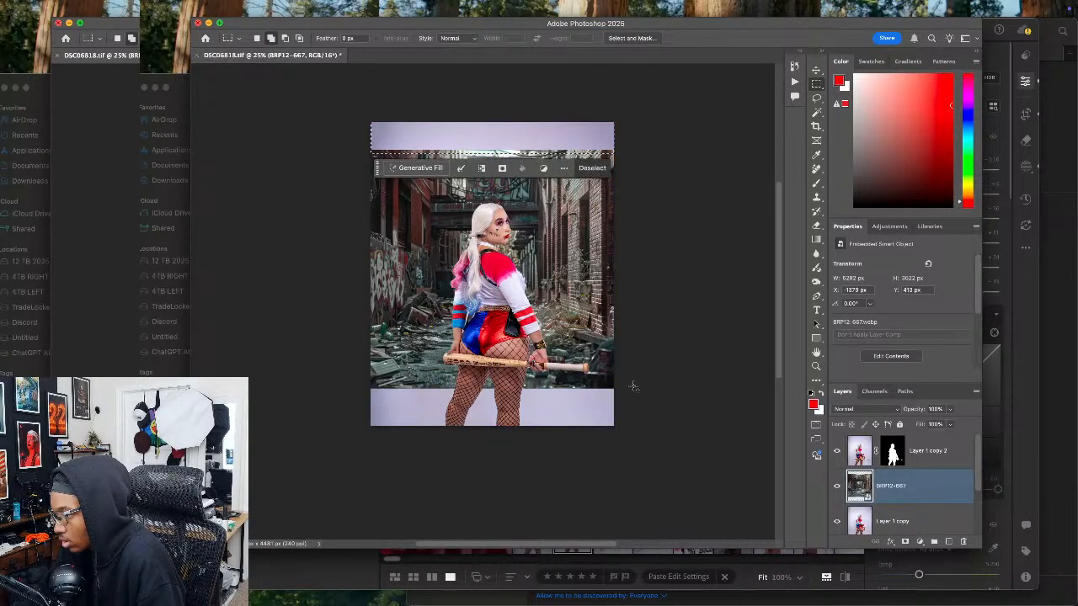
pyautogui.moveTo(630, 384); pyautogui.dragTo(343, 462)
pyautogui.click(415, 440)
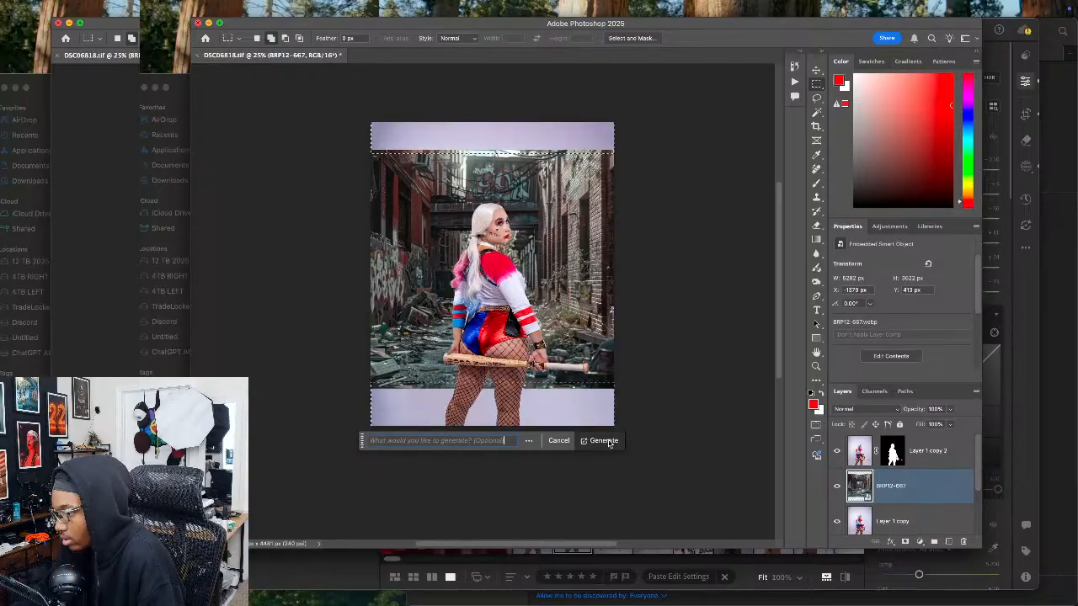
pyautogui.click(604, 440)
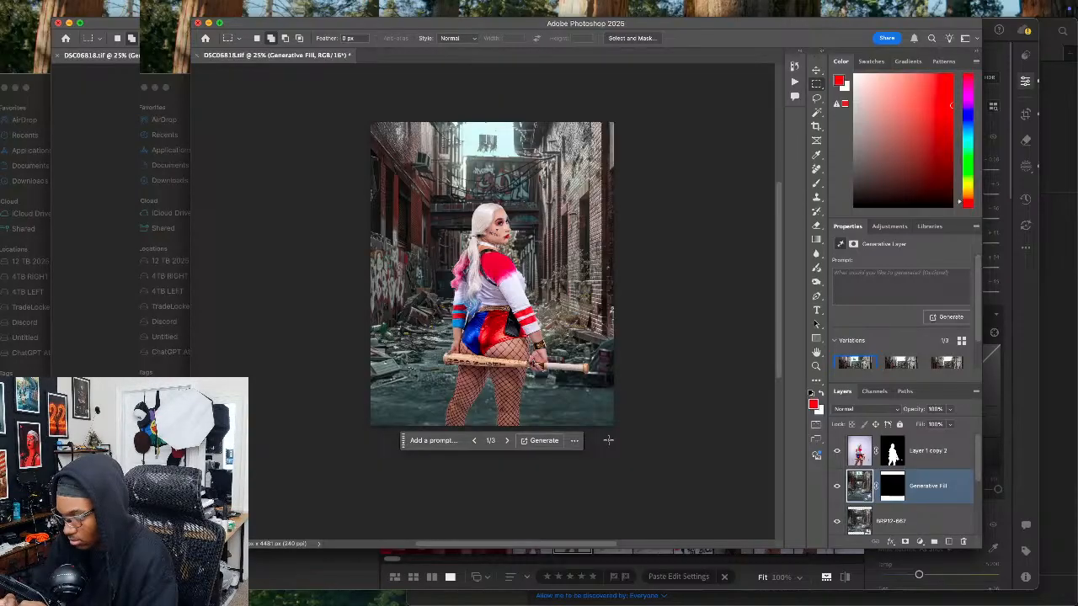
pyautogui.click(328, 570)
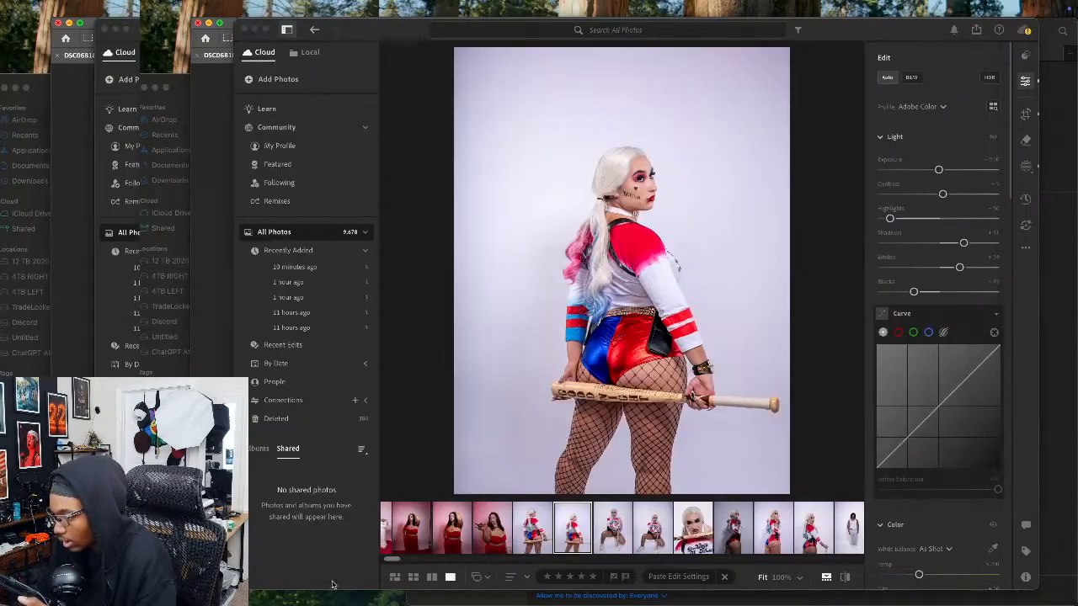
pyautogui.scroll(1, 486, 516)
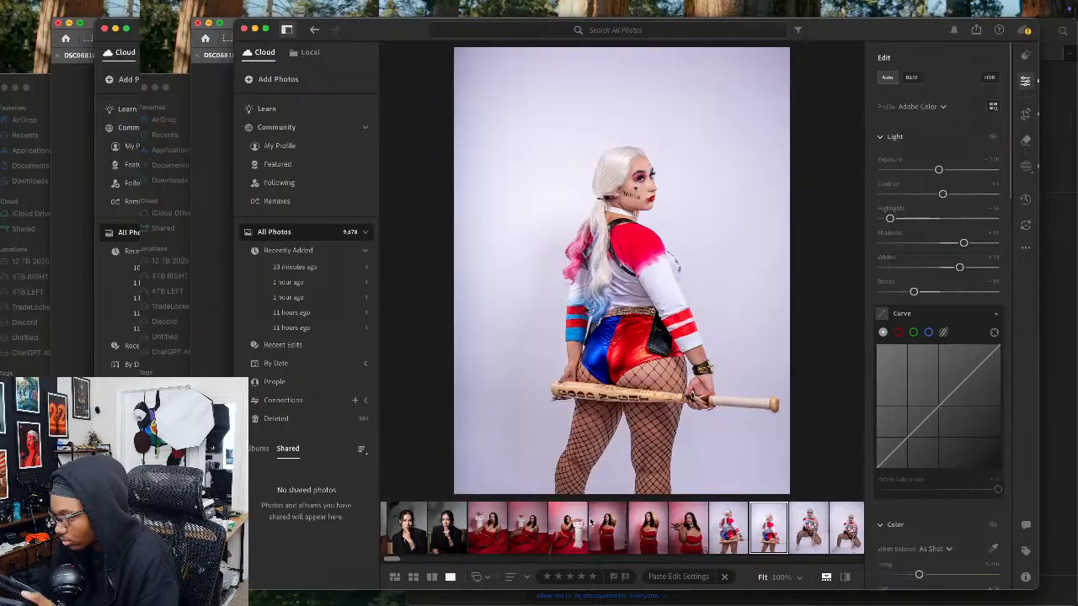
pyautogui.scroll(1, 593, 520)
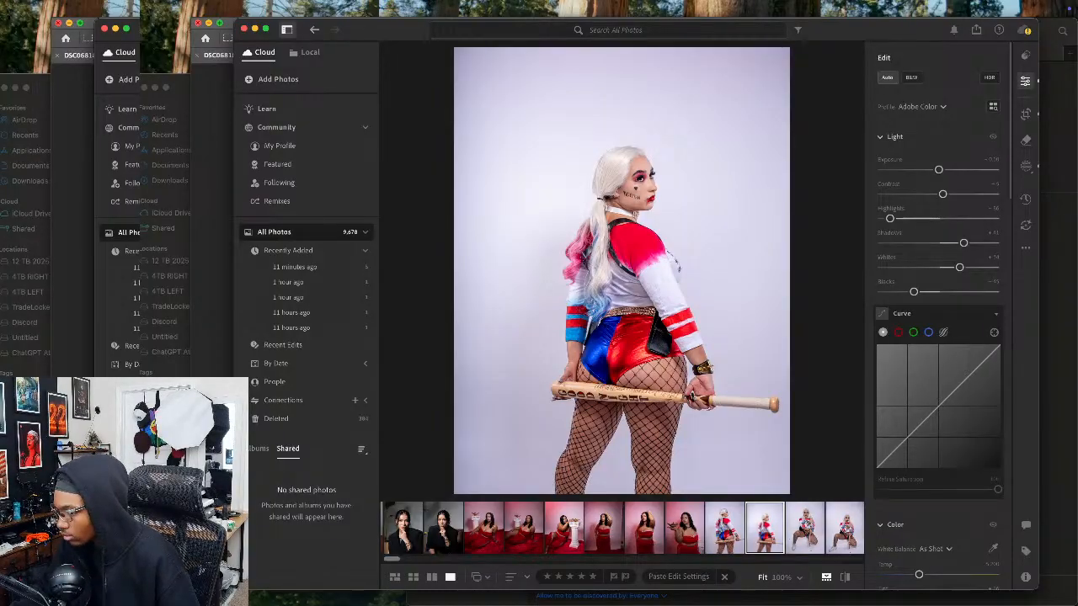
pyautogui.press('super+Tab')
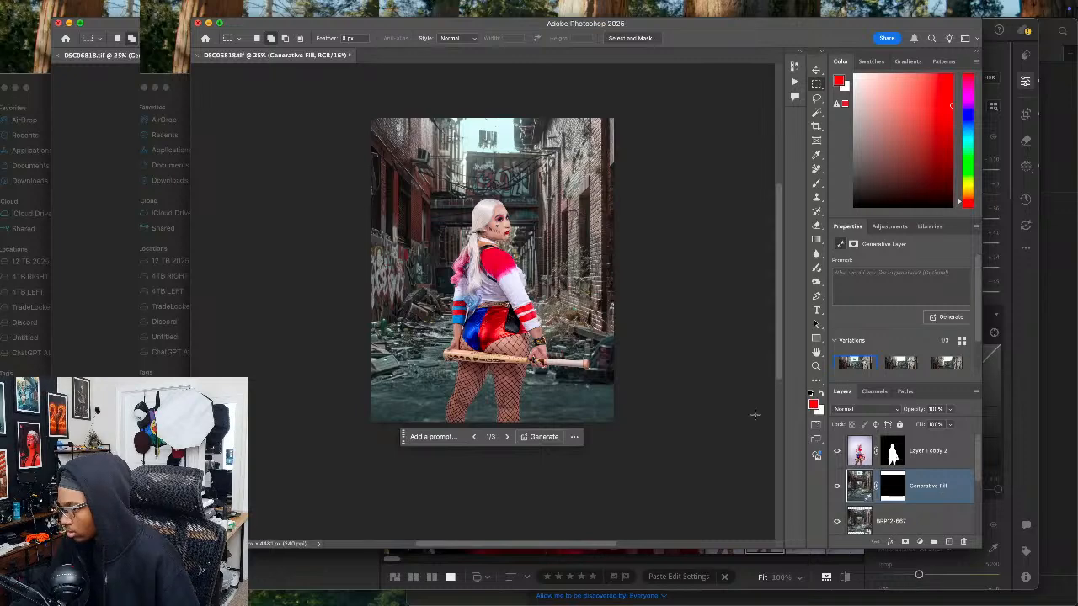
# Step: Compare the three Generative Fill variations of the extended alley and keep the second one
pyautogui.press('super+equal')
pyautogui.scroll(3, 603, 381)
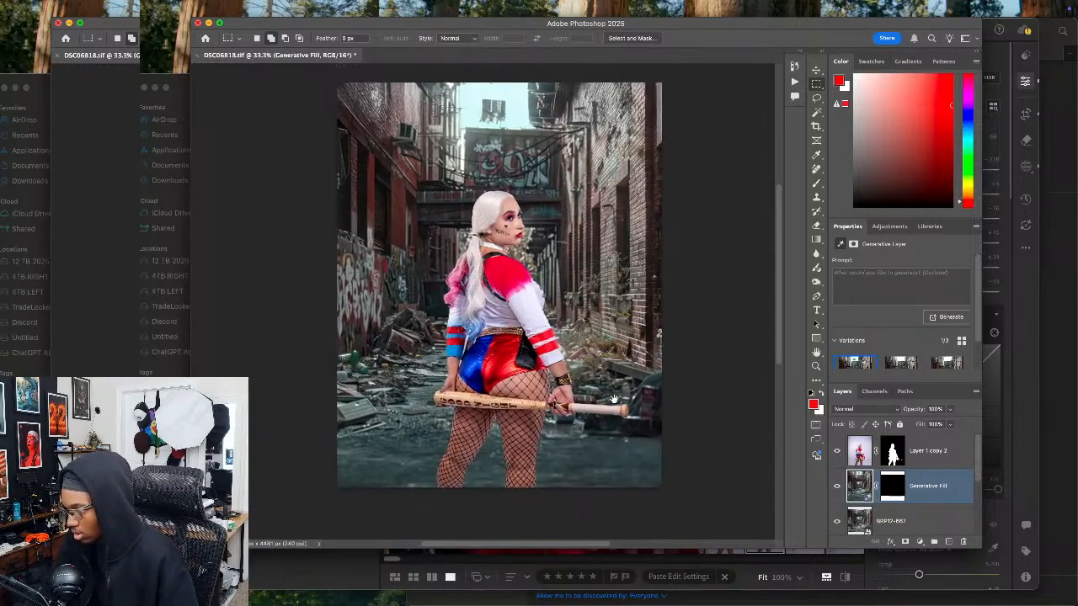
pyautogui.click(513, 519)
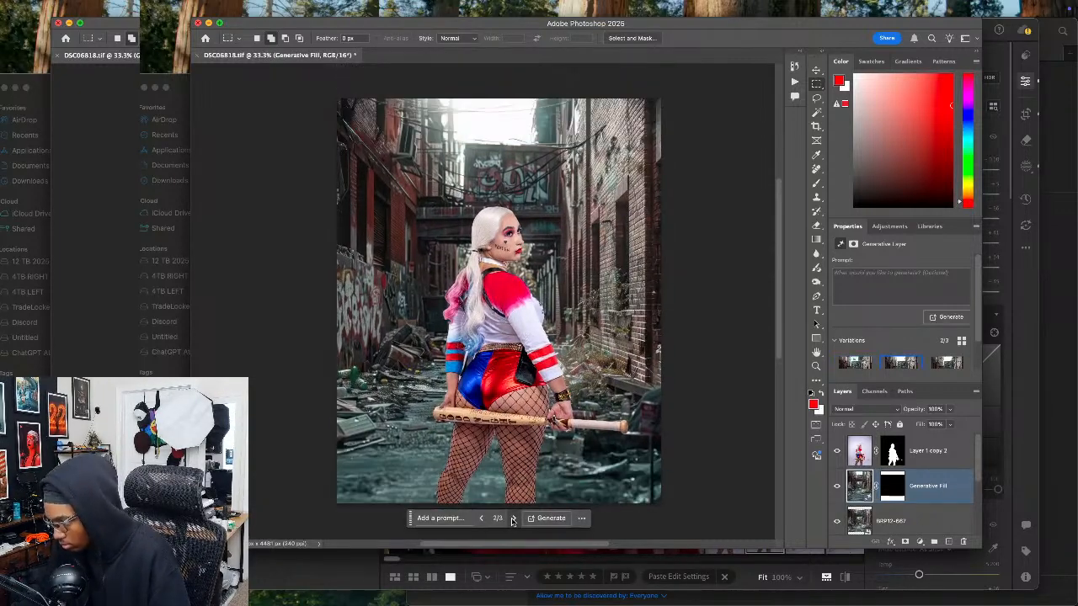
pyautogui.click(513, 518)
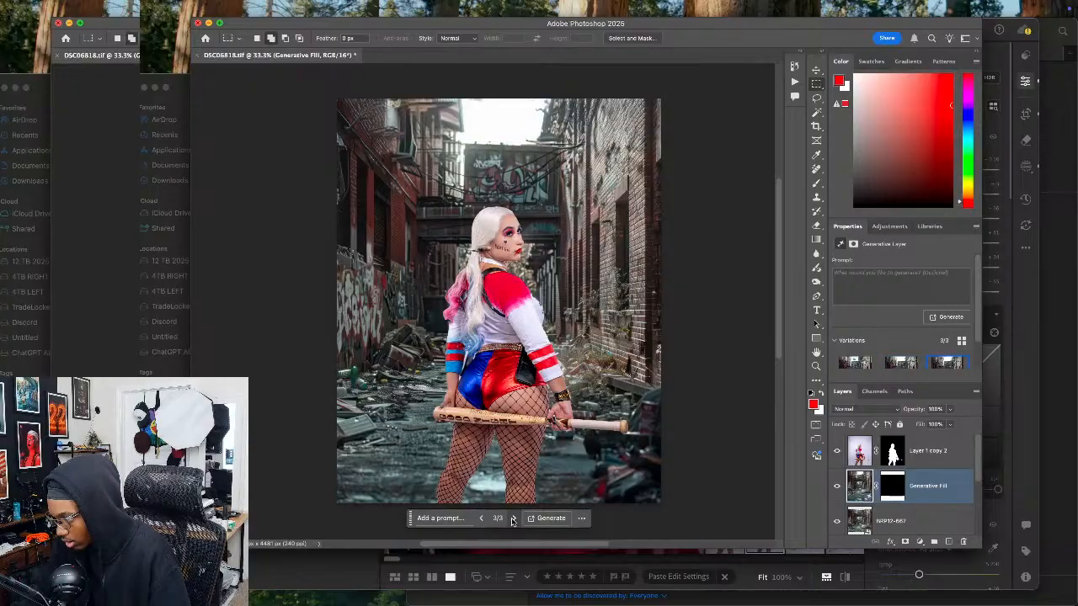
pyautogui.click(513, 519)
pyautogui.click(513, 519)
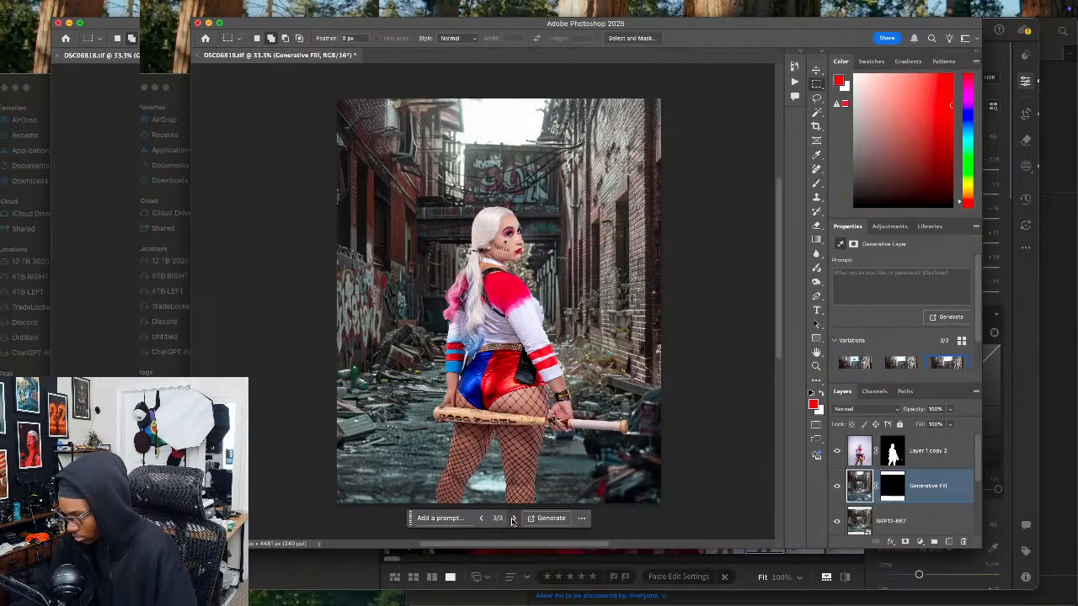
pyautogui.click(481, 518)
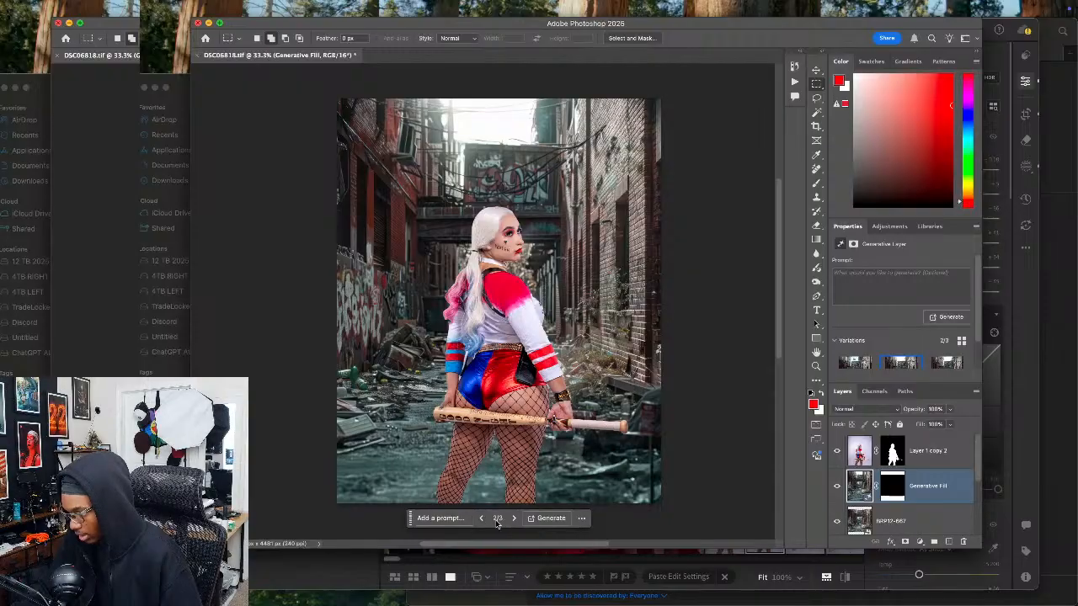
pyautogui.click(514, 518)
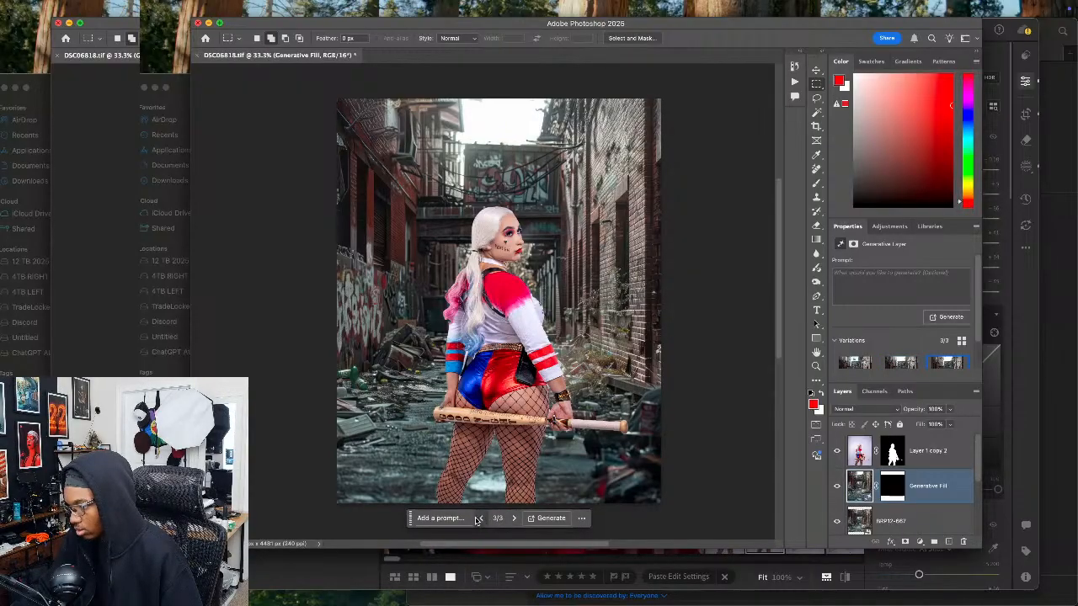
pyautogui.click(478, 519)
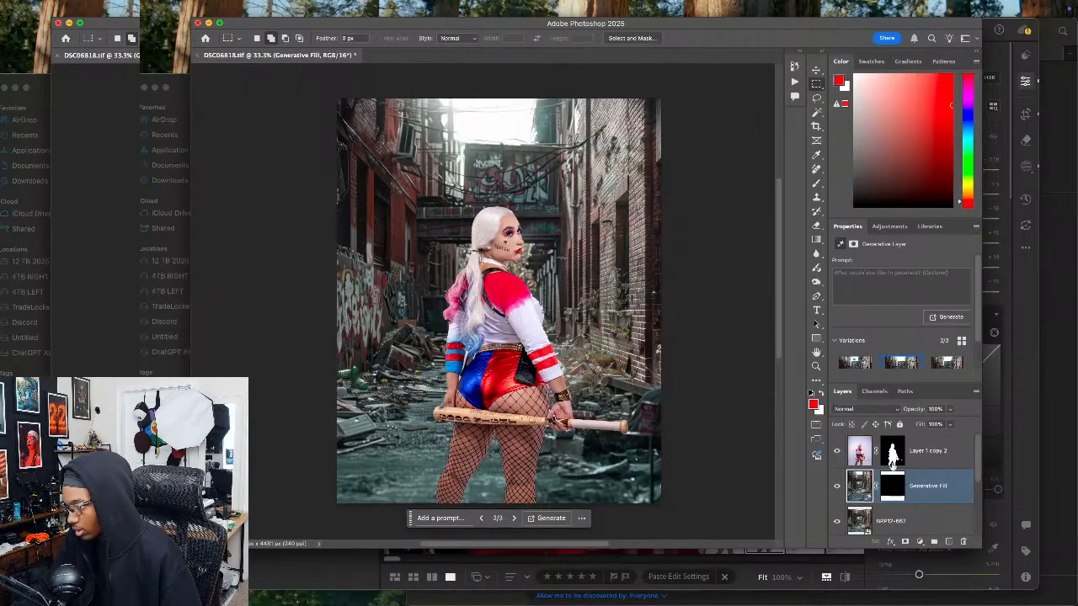
# Step: Merge the Generative Fill layer with the alley backdrop layer directly below it
pyautogui.rightClick(914, 489)
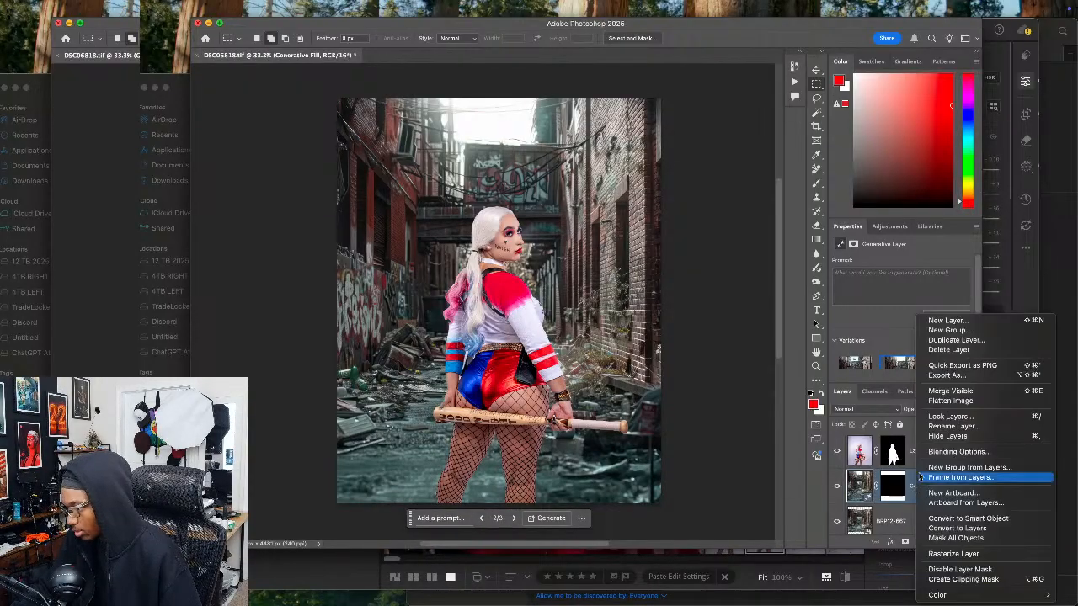
pyautogui.click(901, 517)
pyautogui.keyDown('shift'); pyautogui.click(901, 518); pyautogui.keyUp('shift')
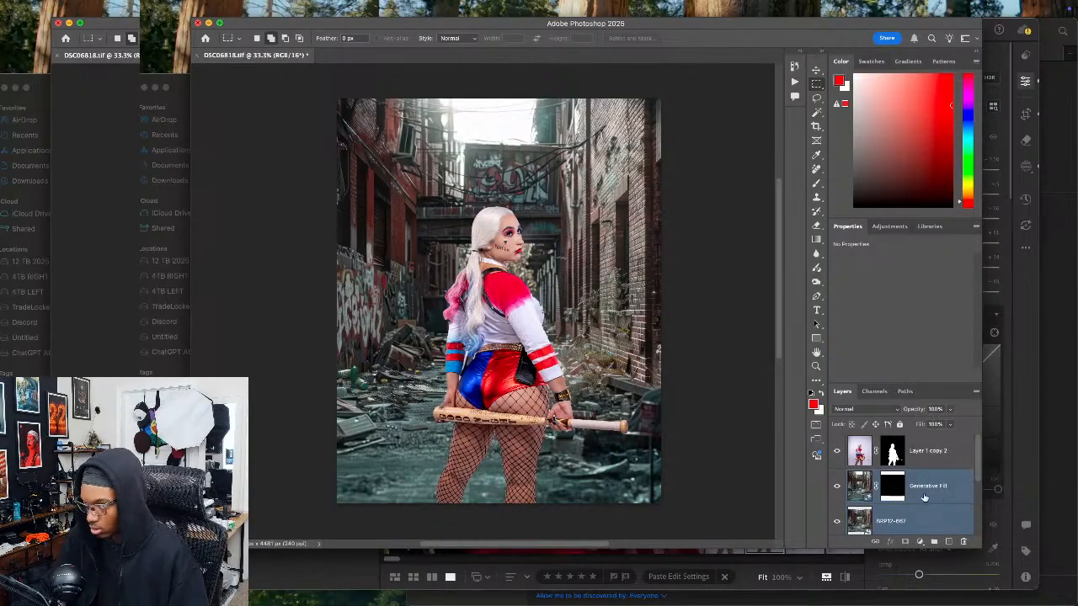
pyautogui.hotkey('ctrl', 'e')
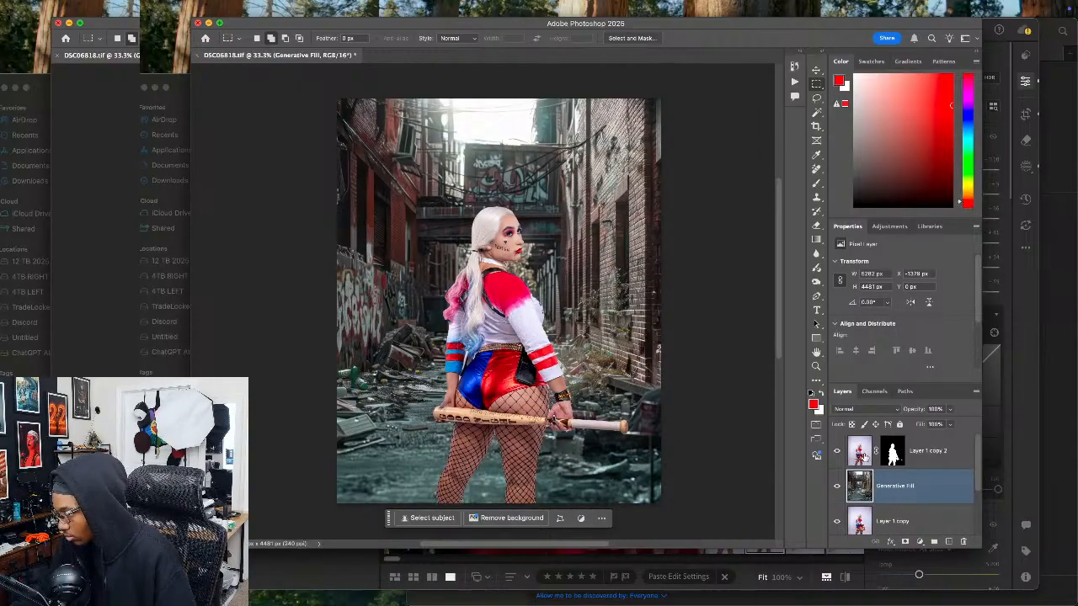
# Step: Duplicate the masked figure layer and use Apply Image on the copy with the merged source, Multiply blending and 25% opacity
pyautogui.click(860, 454)
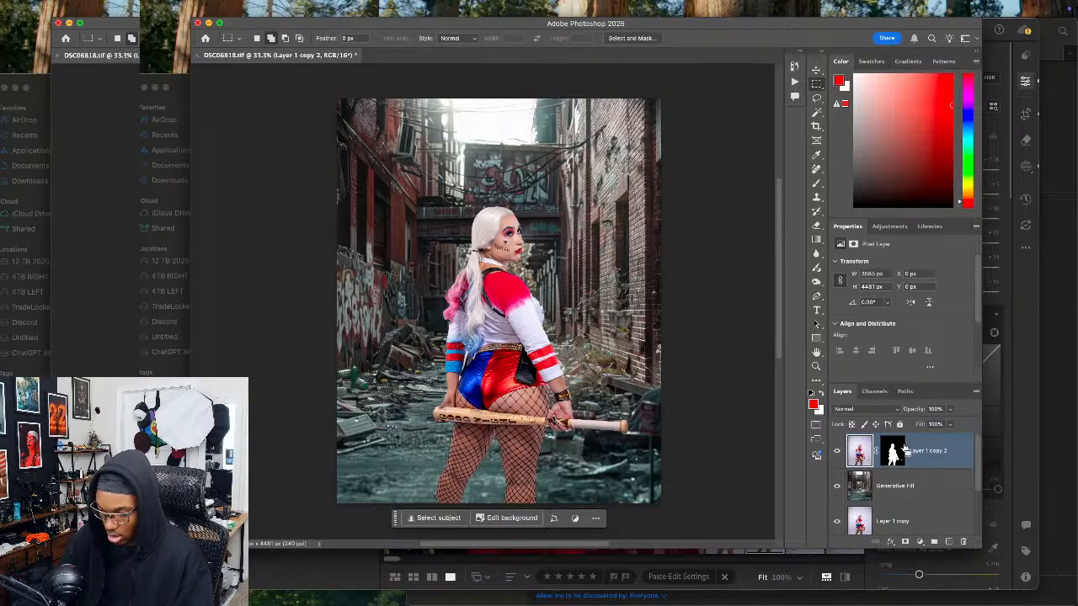
pyautogui.press('super+j')
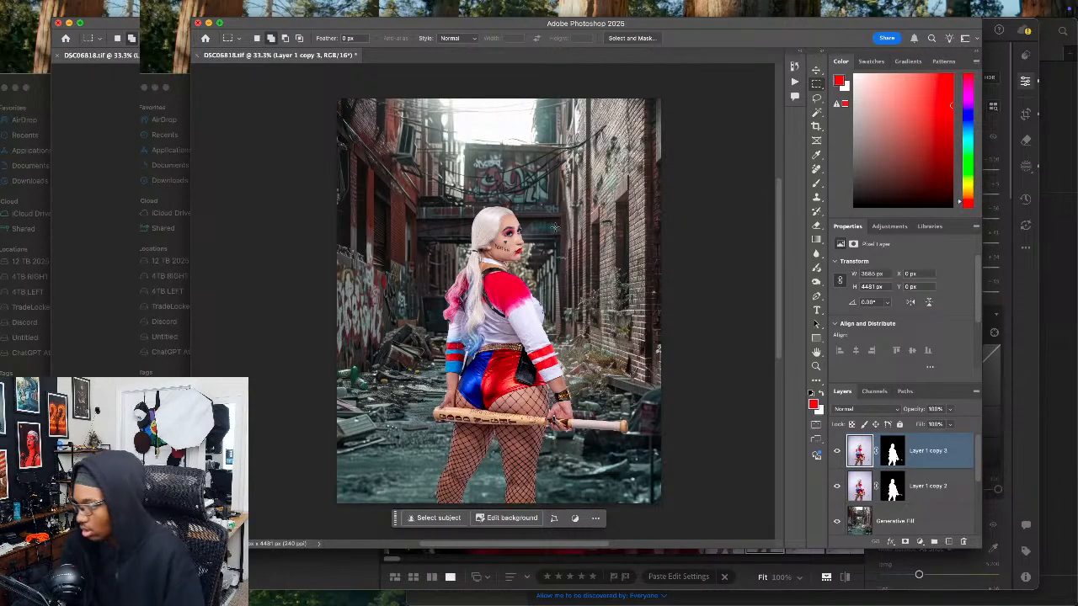
pyautogui.moveTo(328, 4)
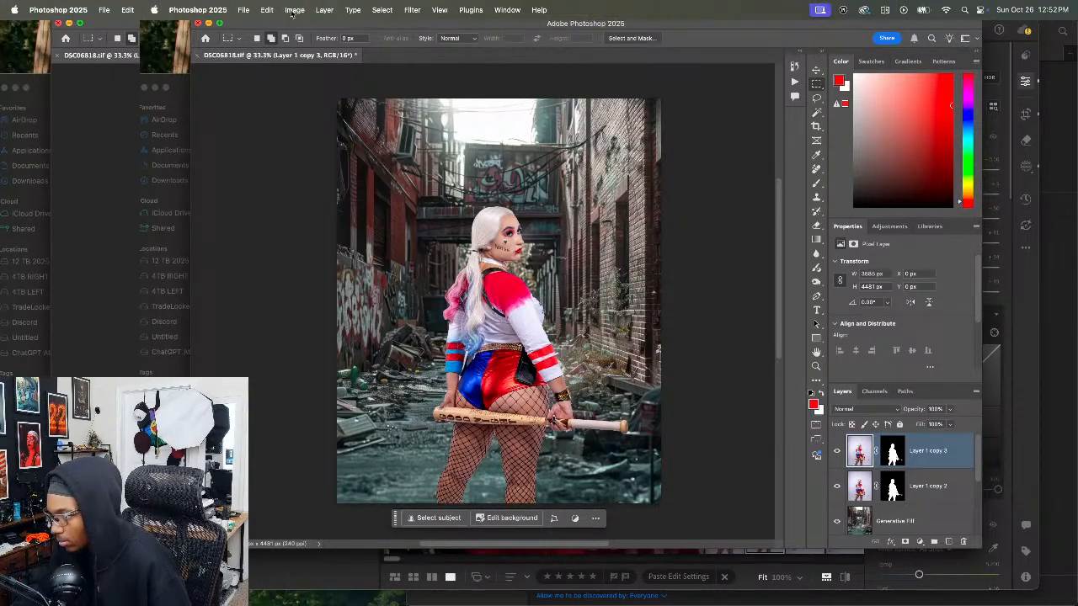
pyautogui.click(295, 9)
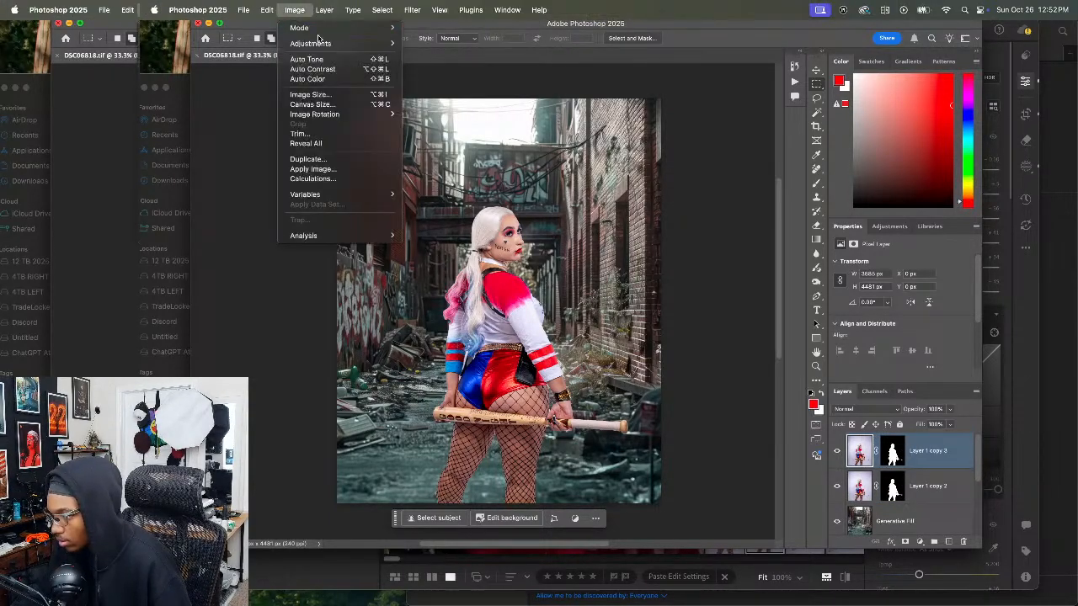
pyautogui.click(312, 169)
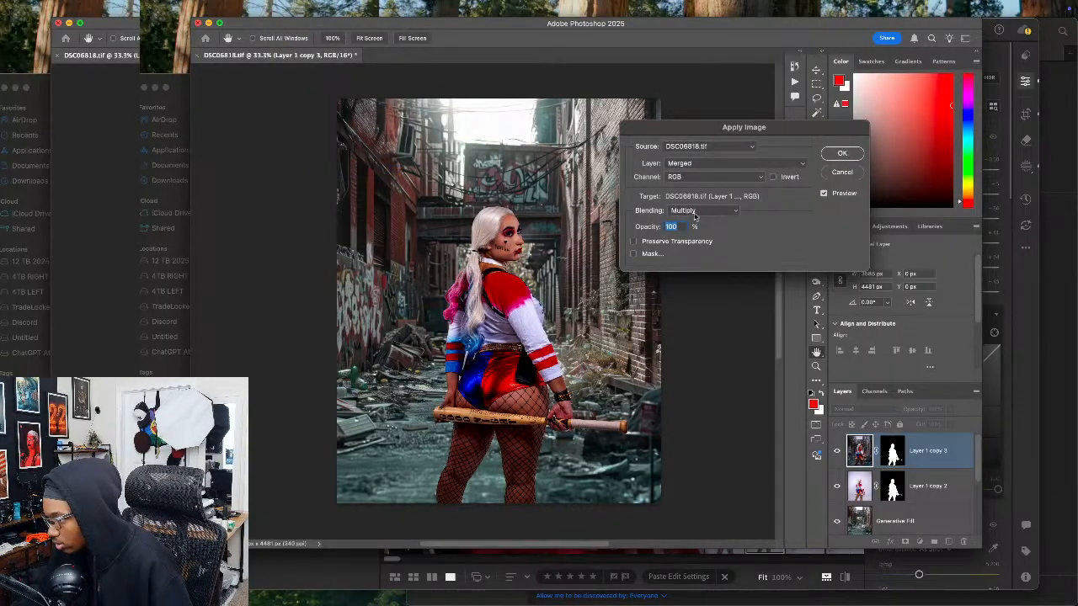
pyautogui.write('25')
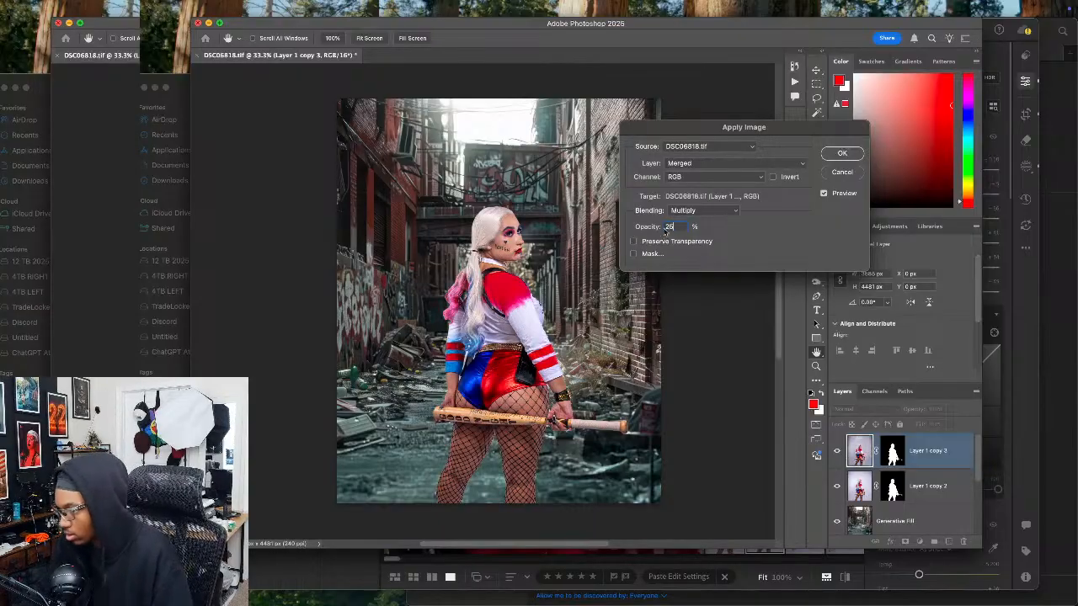
pyautogui.click(844, 152)
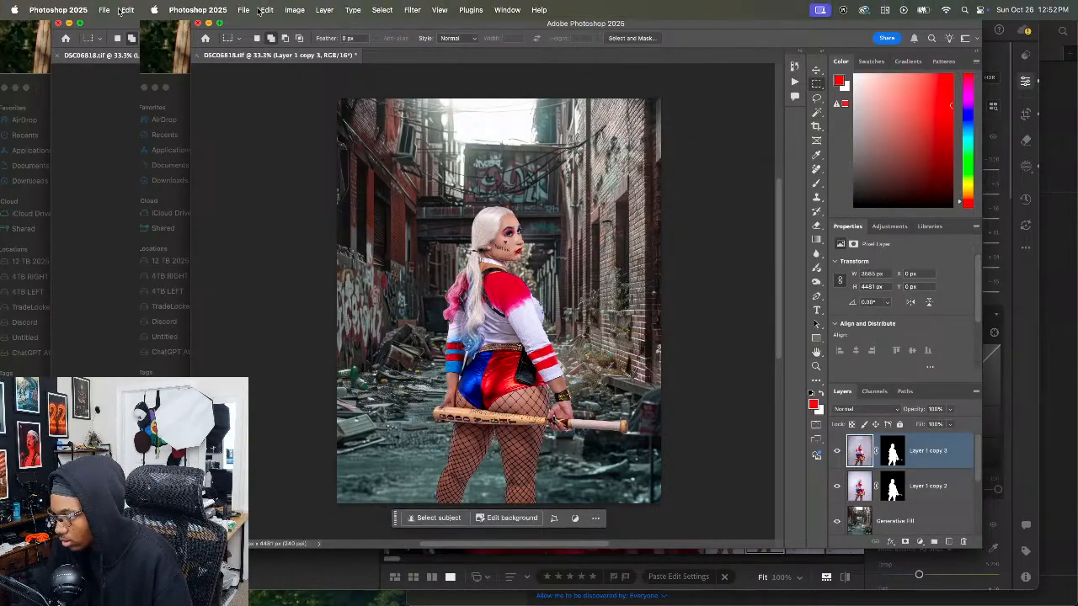
# Step: Enable the Harmonization neural filter on the figure copy with the Generative Fill layer as reference and a strength of 50
pyautogui.click(413, 10)
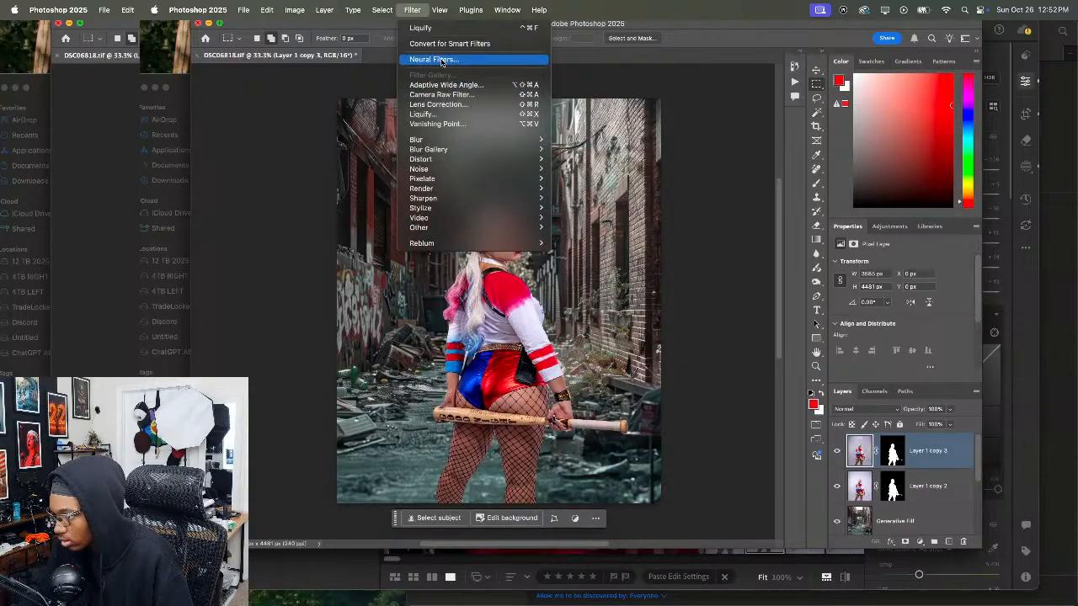
pyautogui.click(440, 60)
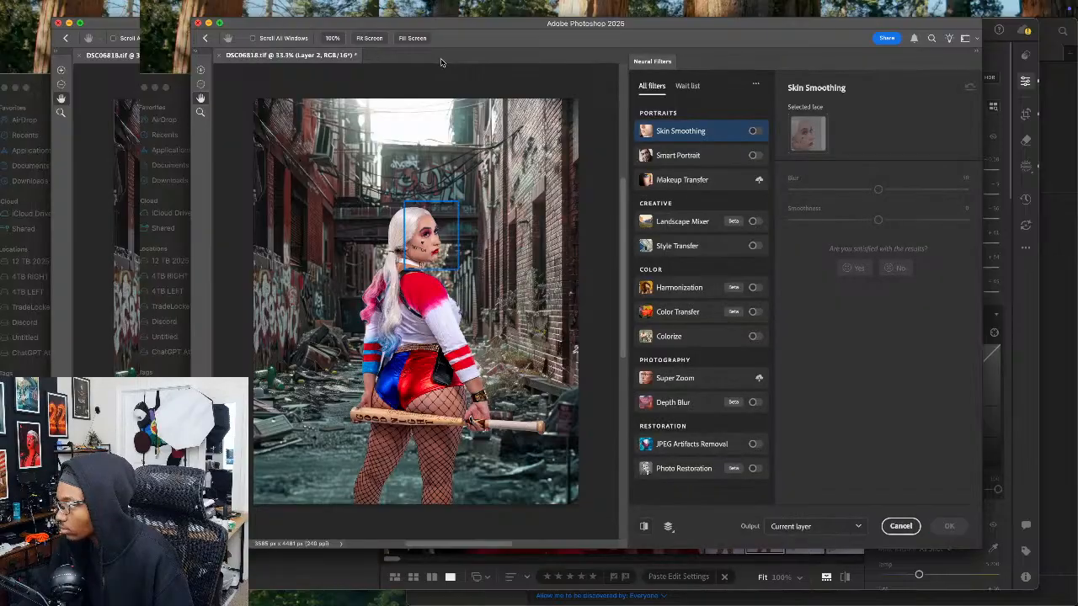
pyautogui.click(755, 287)
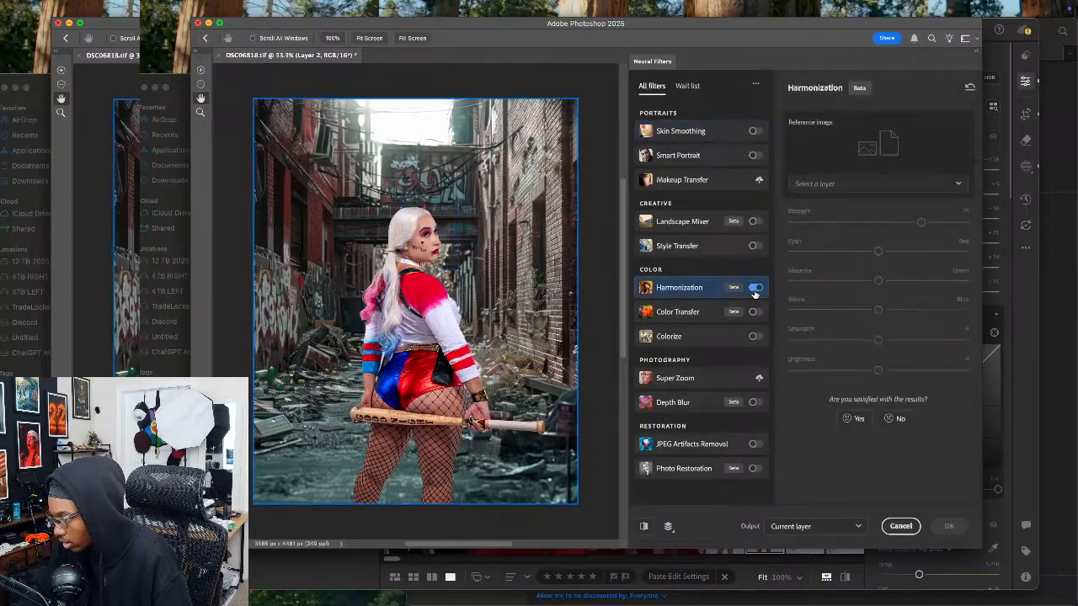
pyautogui.click(852, 183)
pyautogui.click(843, 240)
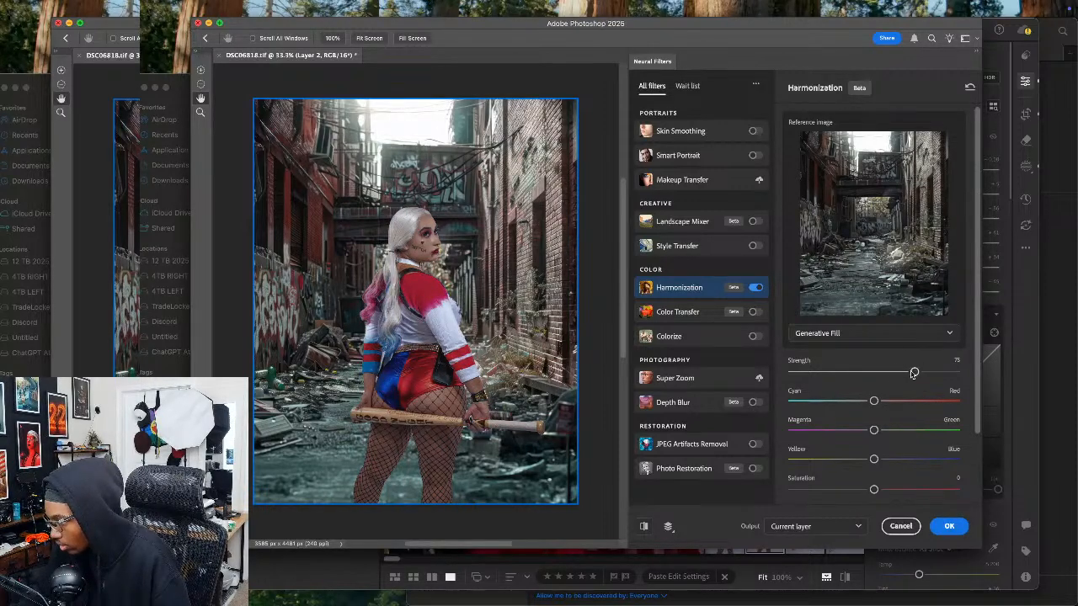
pyautogui.click(957, 358)
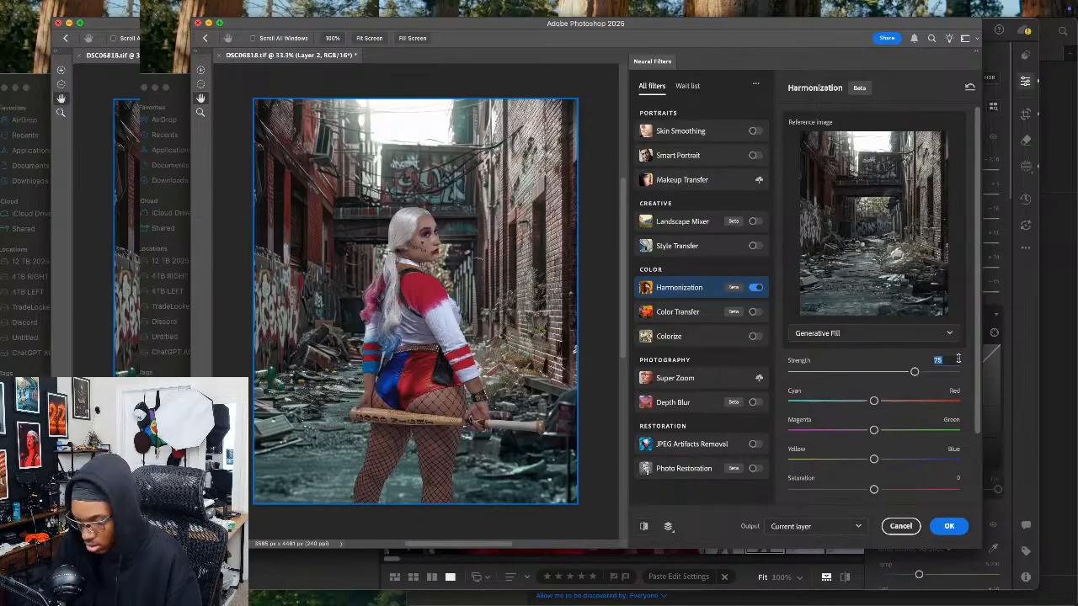
pyautogui.write('50')
pyautogui.press('Return')
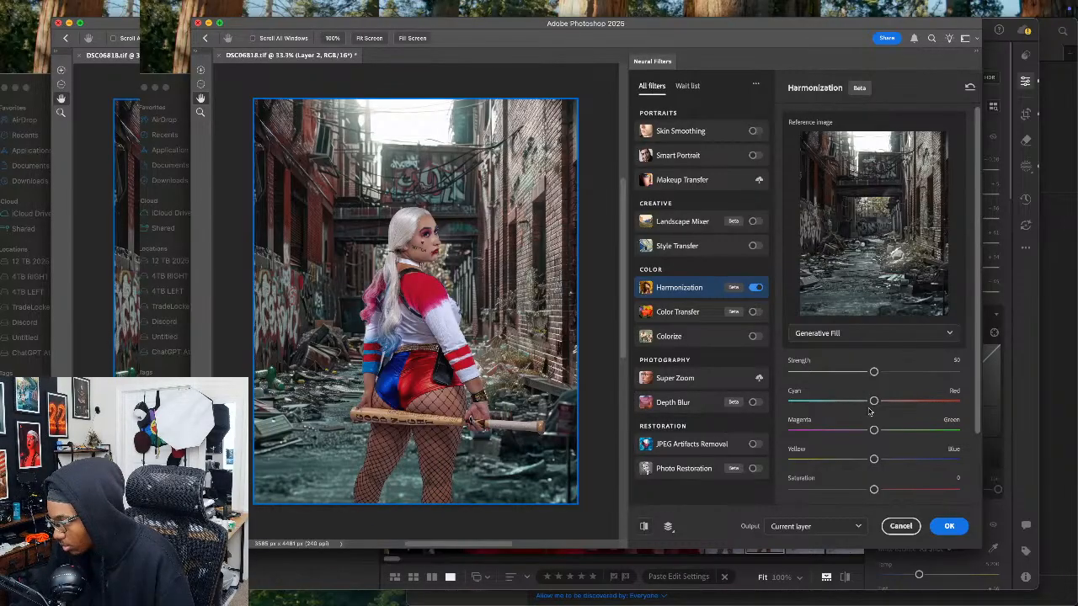
# Step: Shift the Harmonization color balance slightly from red toward cyan
pyautogui.moveTo(872, 402); pyautogui.dragTo(867, 401)
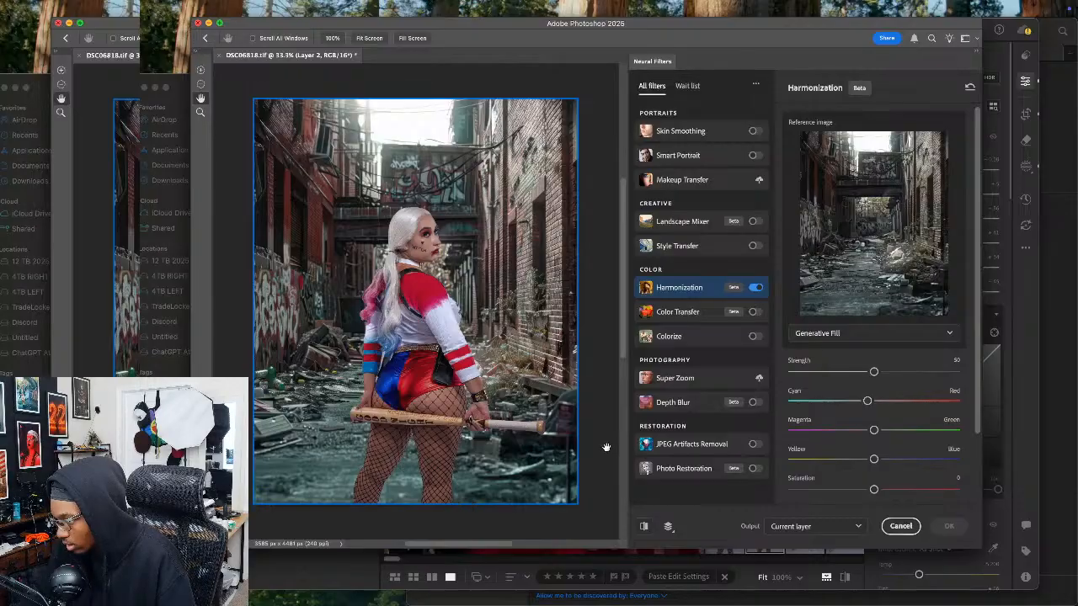
pyautogui.click(845, 401)
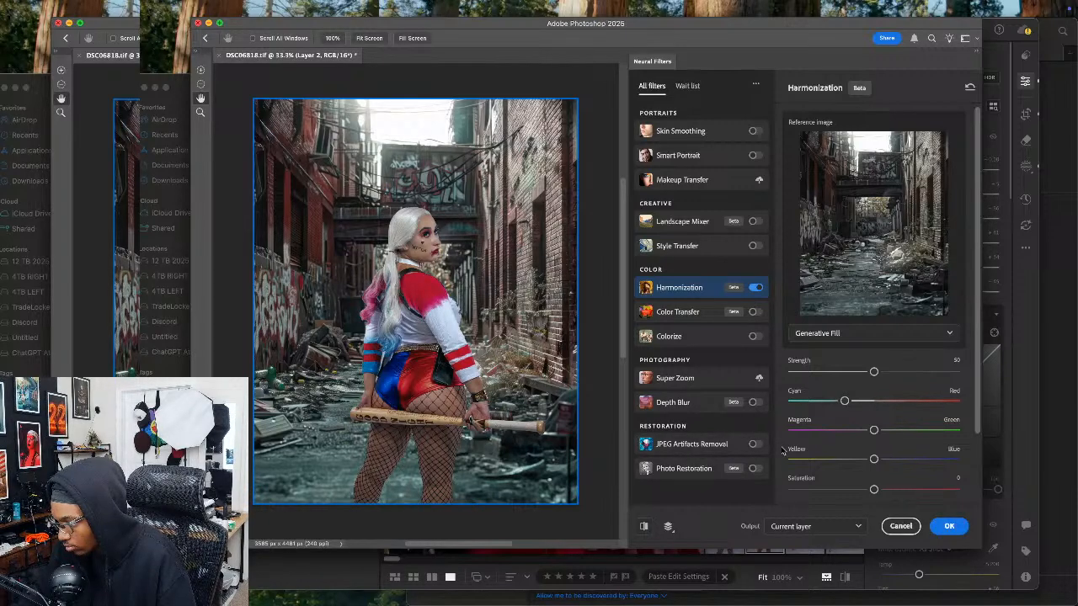
pyautogui.click(857, 401)
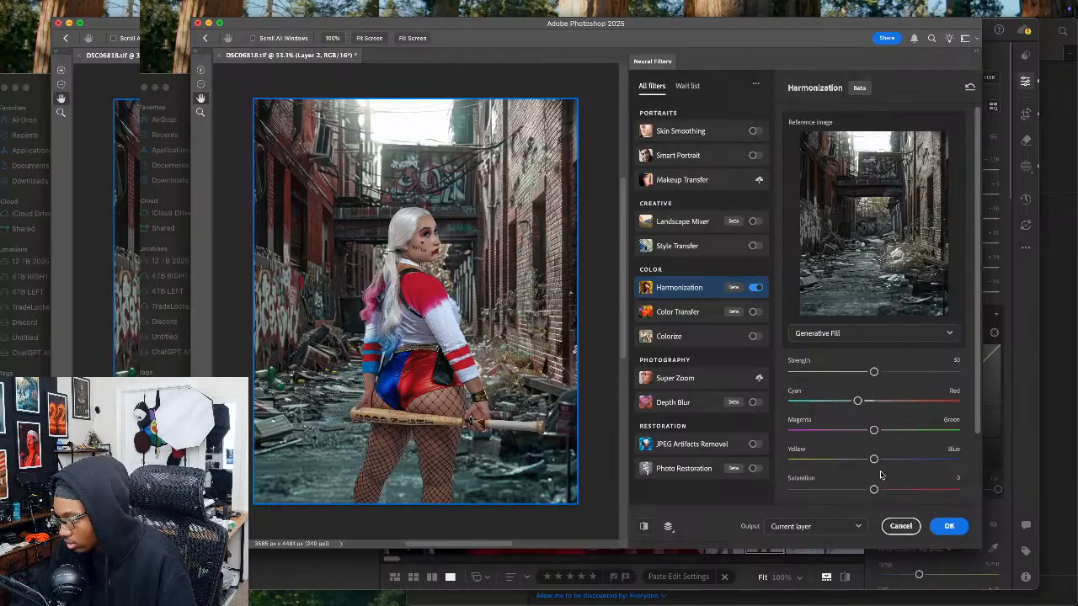
# Step: Reduce the Harmonization saturation to -5, comparing the figure with and without the filter
pyautogui.moveTo(873, 489); pyautogui.dragTo(853, 490)
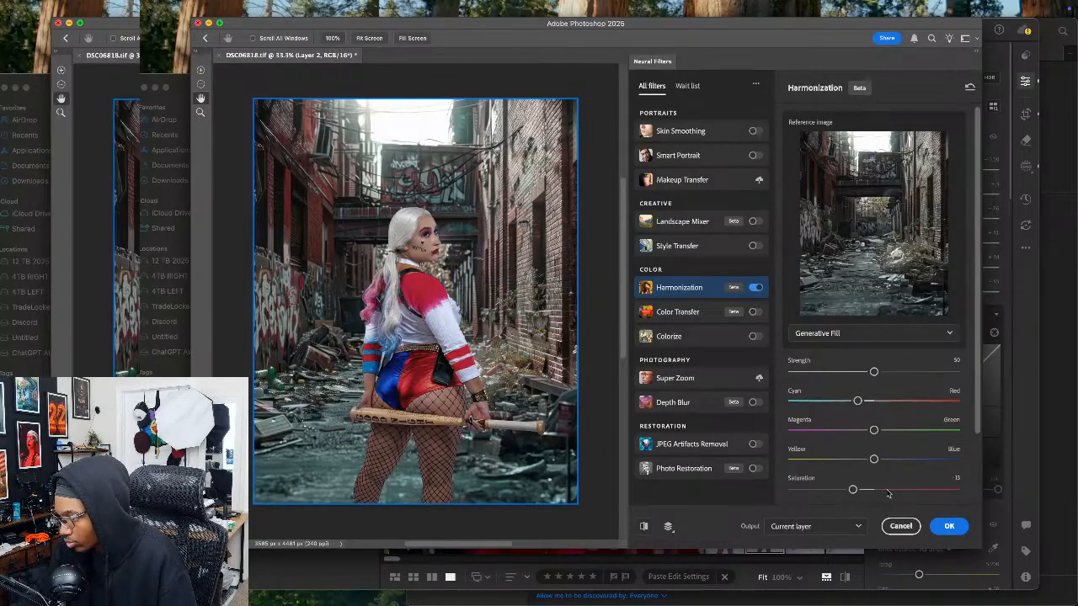
pyautogui.click(642, 528)
pyautogui.click(643, 528)
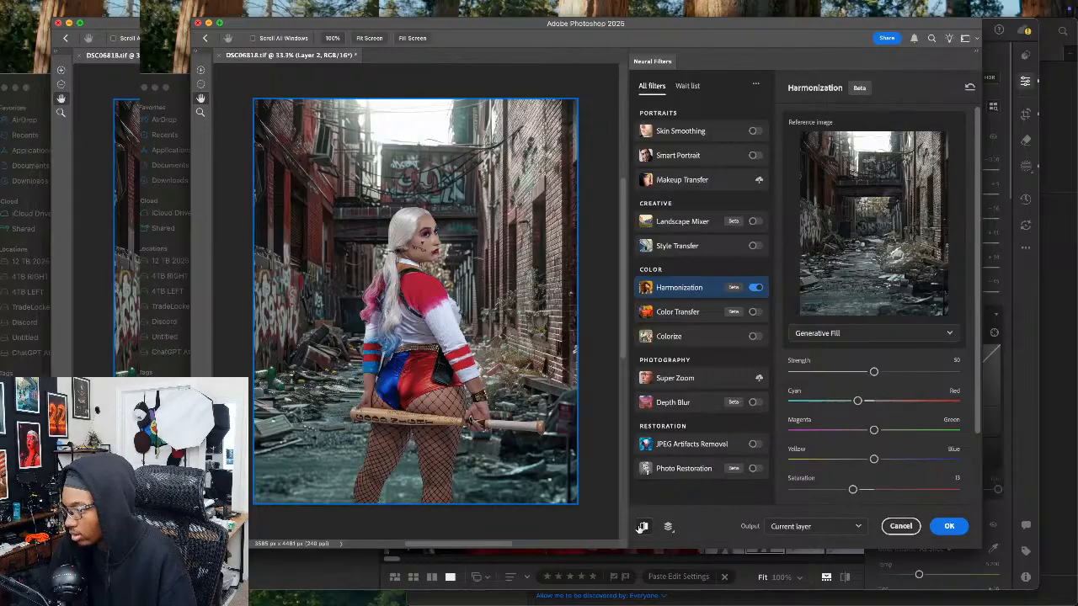
pyautogui.click(643, 528)
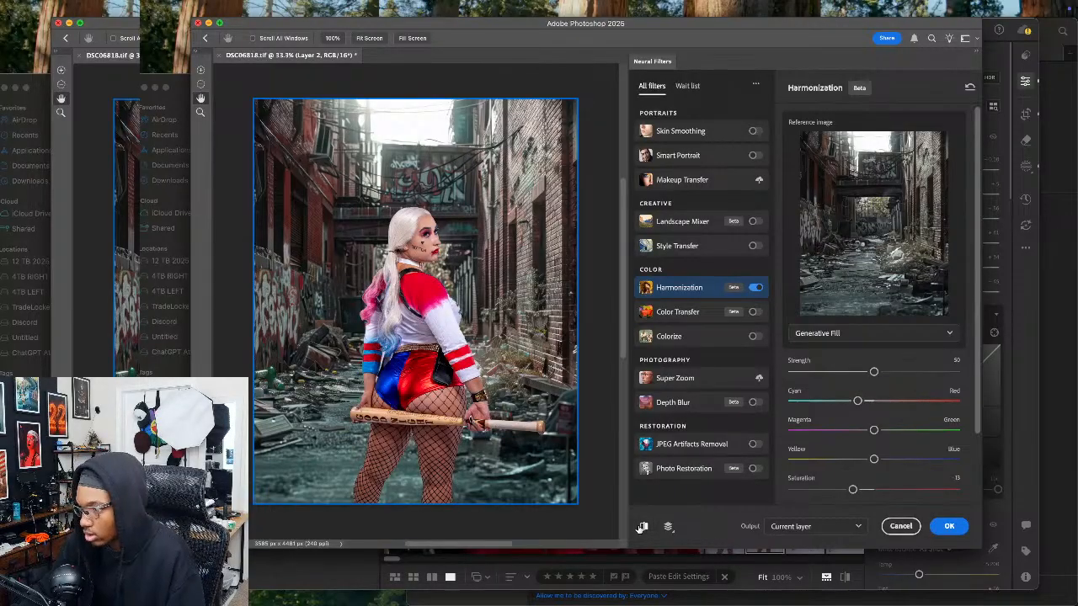
pyautogui.click(643, 527)
pyautogui.moveTo(853, 496); pyautogui.dragTo(865, 492)
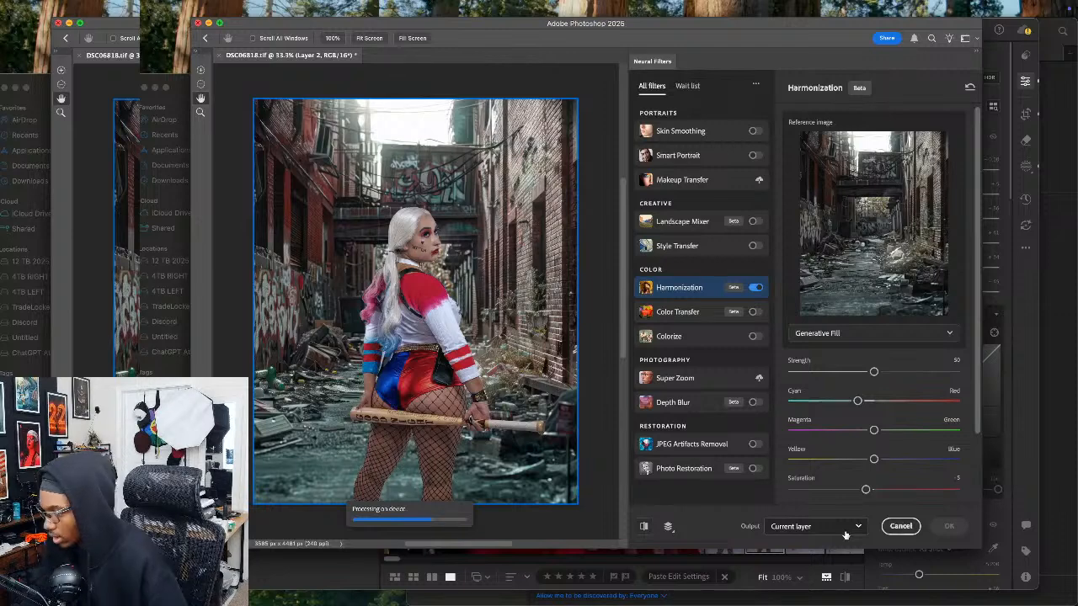
# Step: Set the Harmonization output to a new layer and apply the filter
pyautogui.click(858, 532)
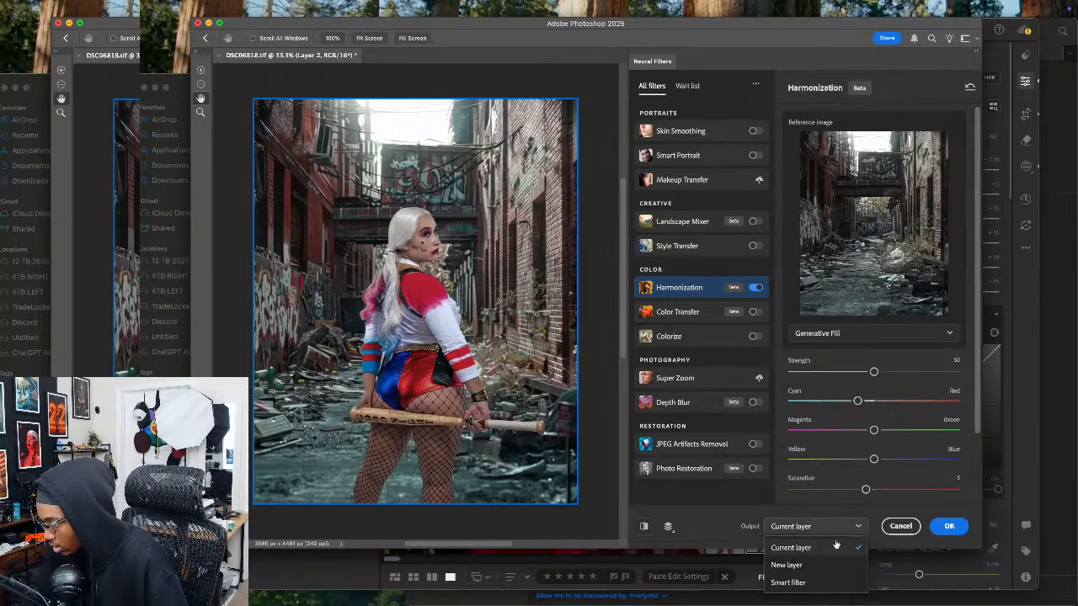
pyautogui.click(812, 565)
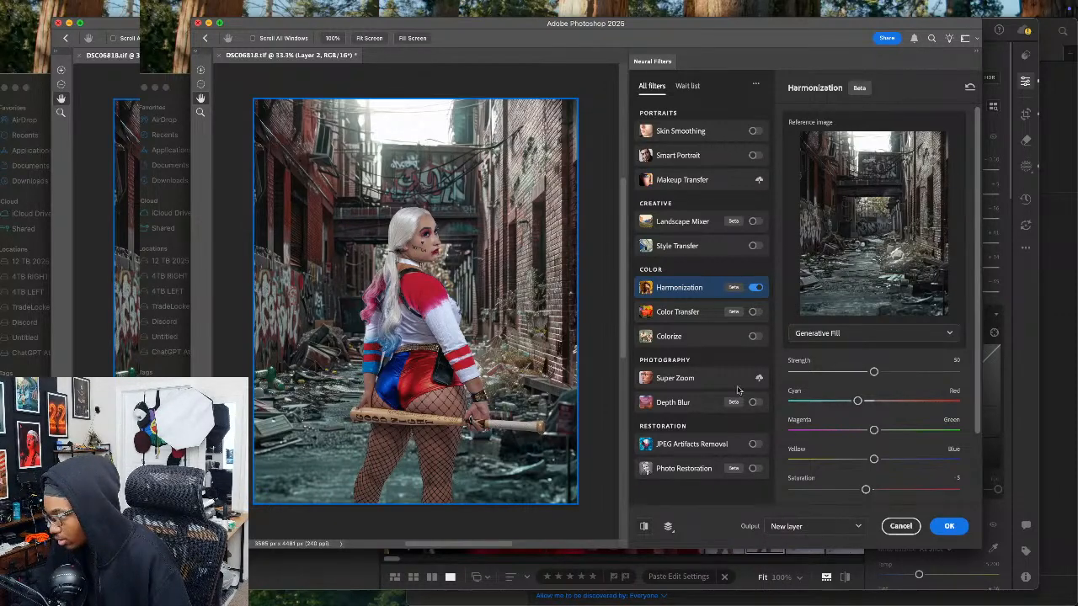
pyautogui.click(947, 525)
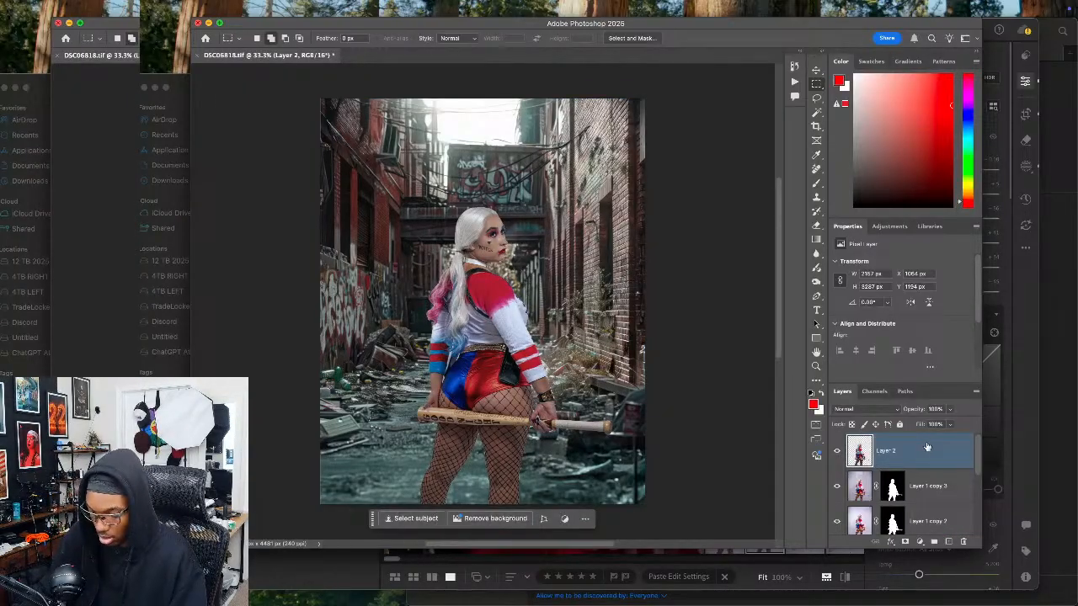
# Step: Crop the composite slightly tighter at a 4:5 ratio, trimming the edges and bottom around the figure
pyautogui.press('h')
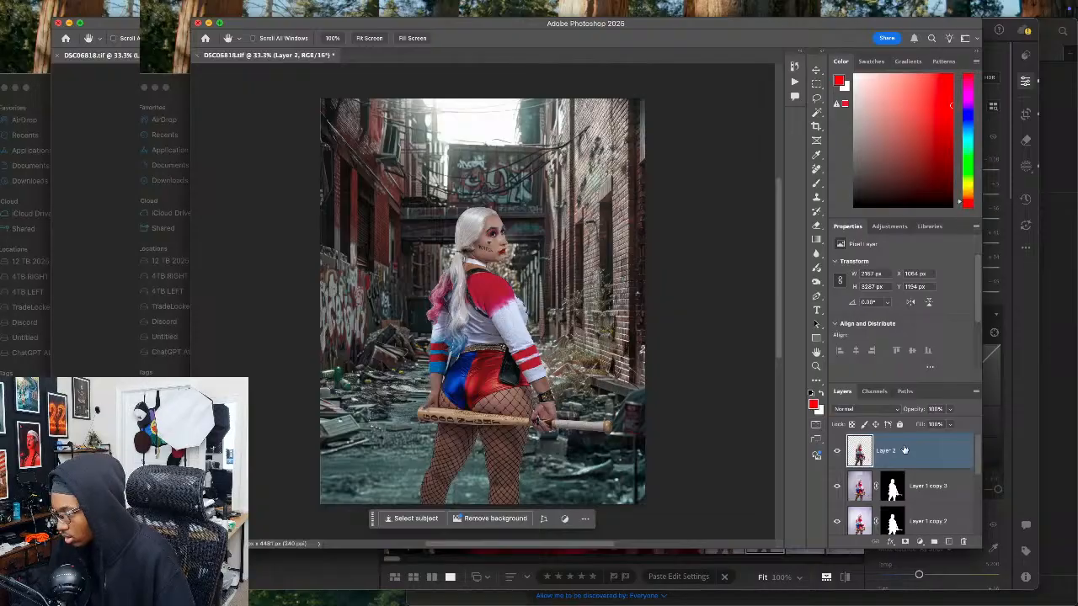
pyautogui.press('c')
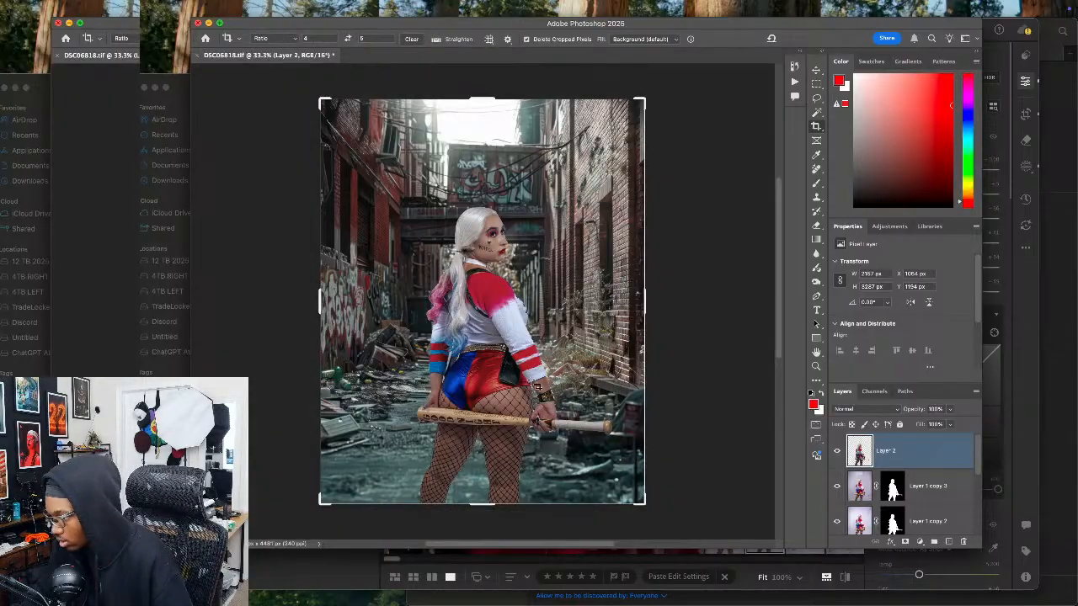
pyautogui.moveTo(485, 502); pyautogui.dragTo(485, 488)
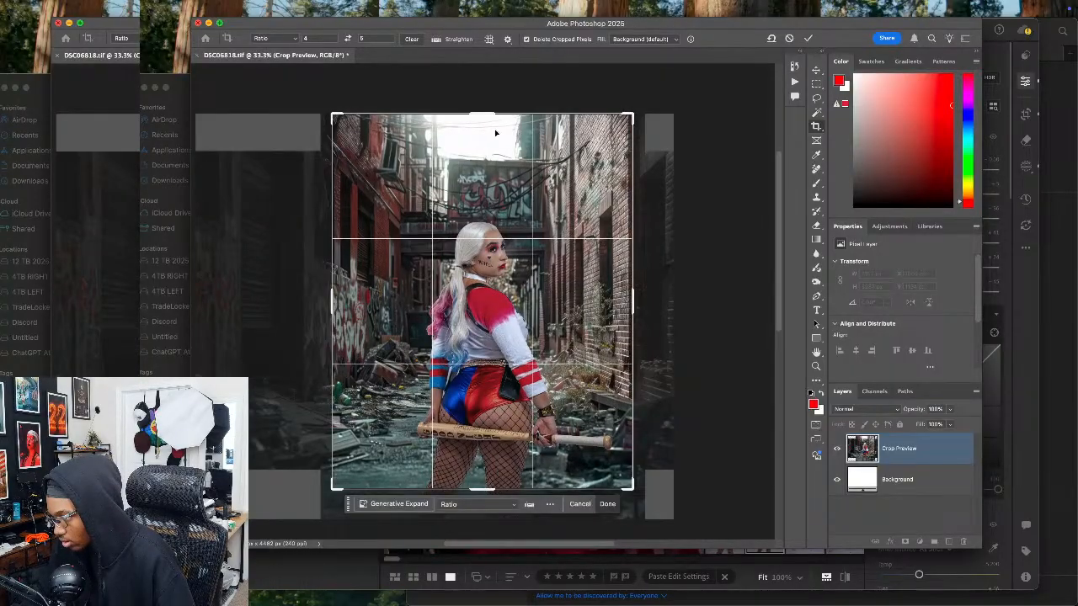
pyautogui.moveTo(485, 112); pyautogui.dragTo(487, 118)
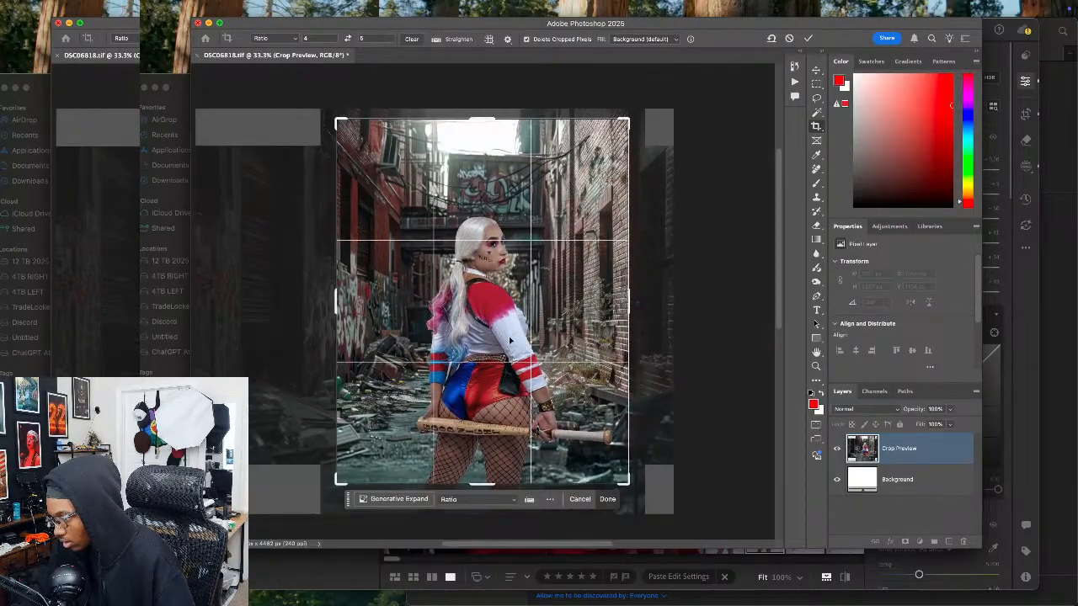
pyautogui.moveTo(508, 331); pyautogui.dragTo(506, 326)
pyautogui.press('Return')
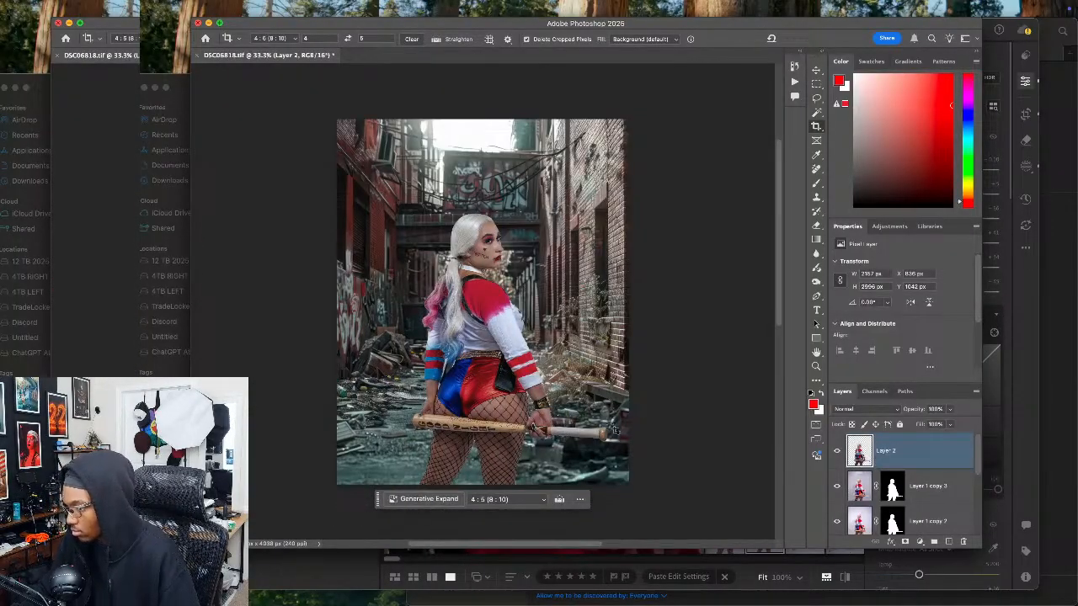
# Step: Use the Clone Stamp with a 30 px brush to even out the skin across the upper forehead on Layer 2
pyautogui.press('v')
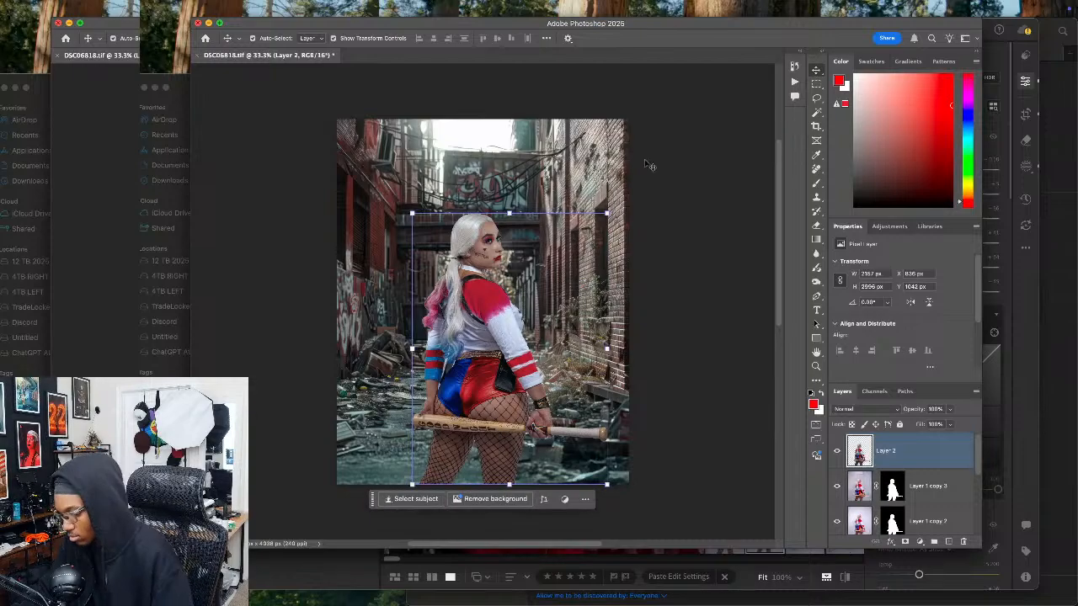
pyautogui.scroll(5, 649, 160)
pyautogui.scroll(-5, 579, 173)
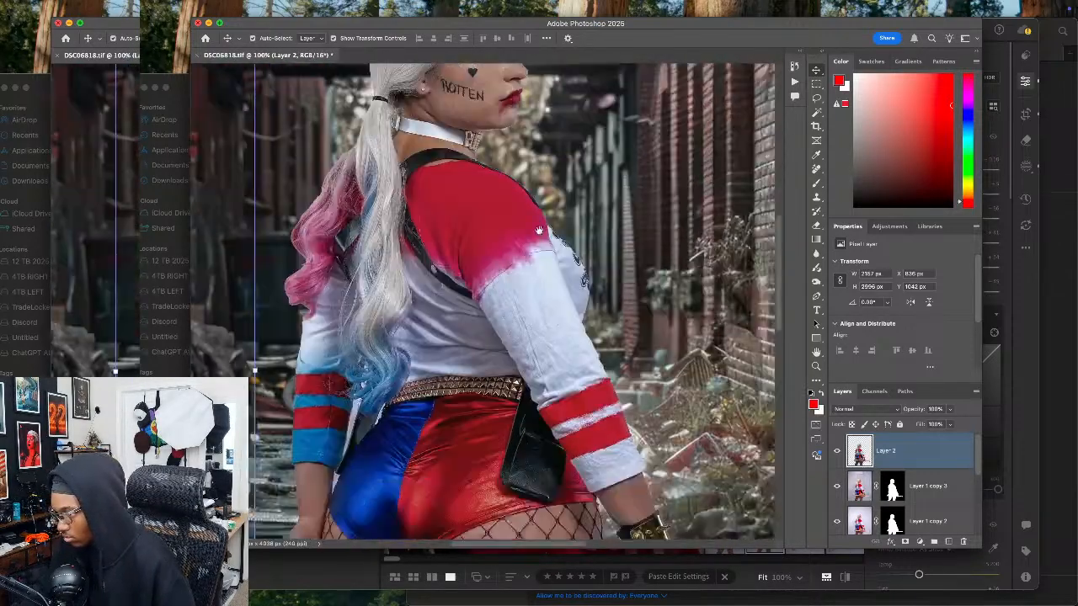
pyautogui.scroll(10, 579, 172)
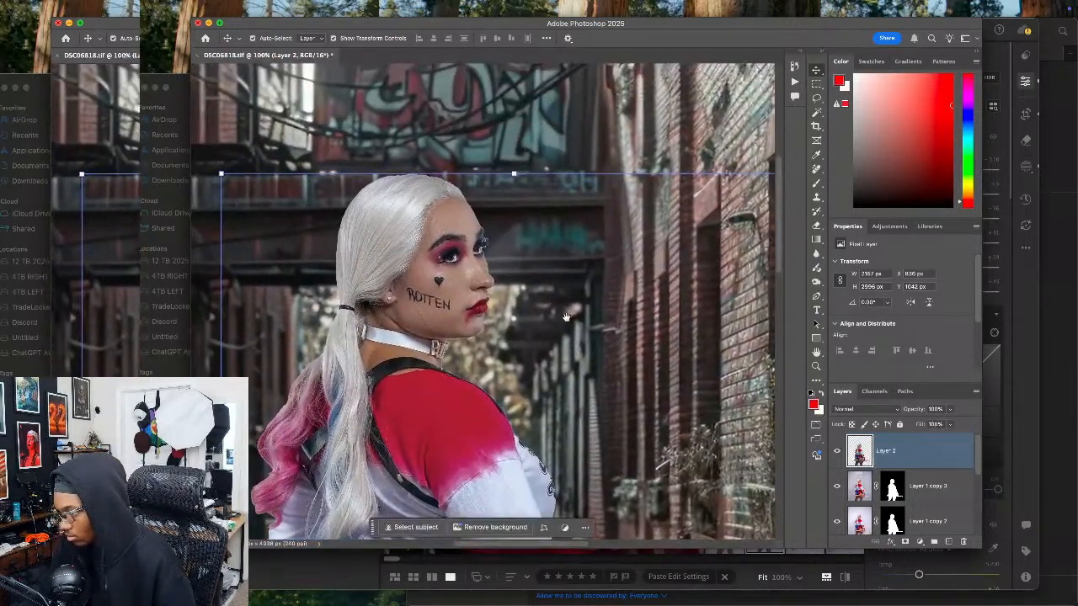
pyautogui.scroll(5, 573, 327)
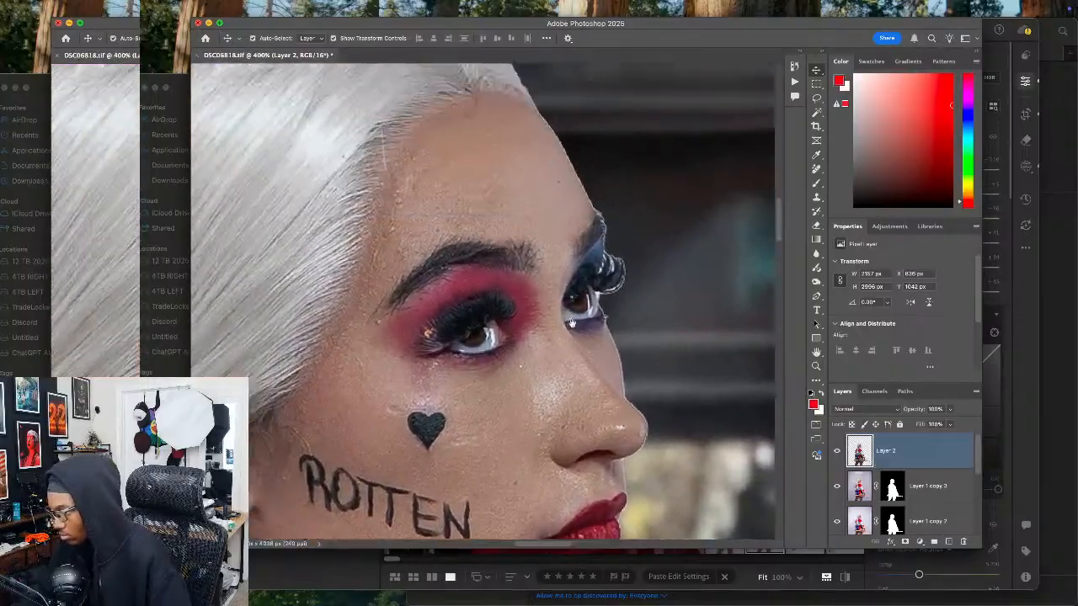
pyautogui.scroll(-2, 628, 342)
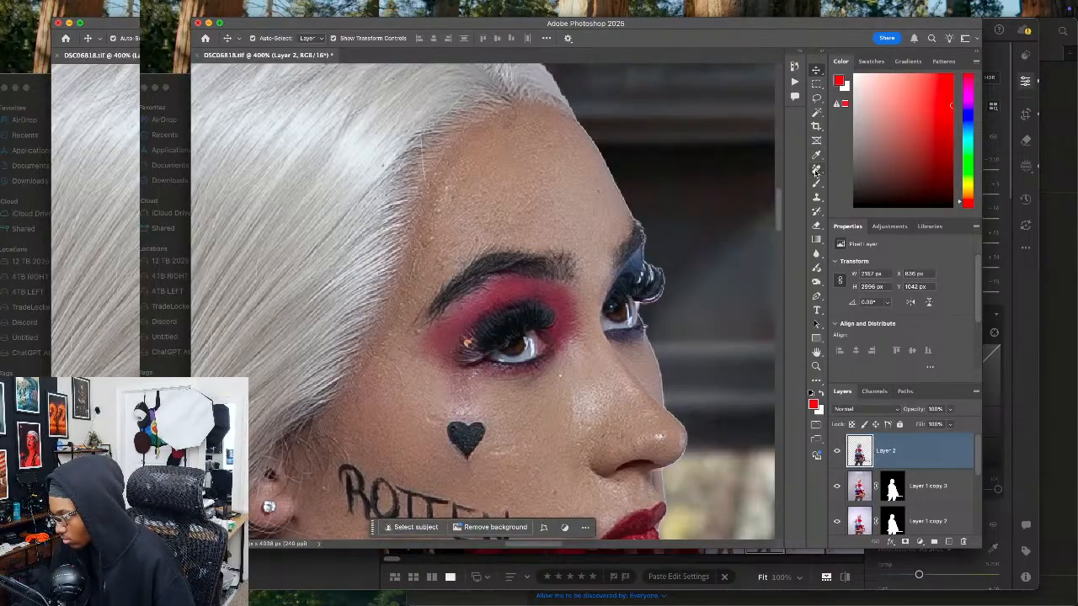
pyautogui.click(816, 197)
pyautogui.scroll(3, 459, 211)
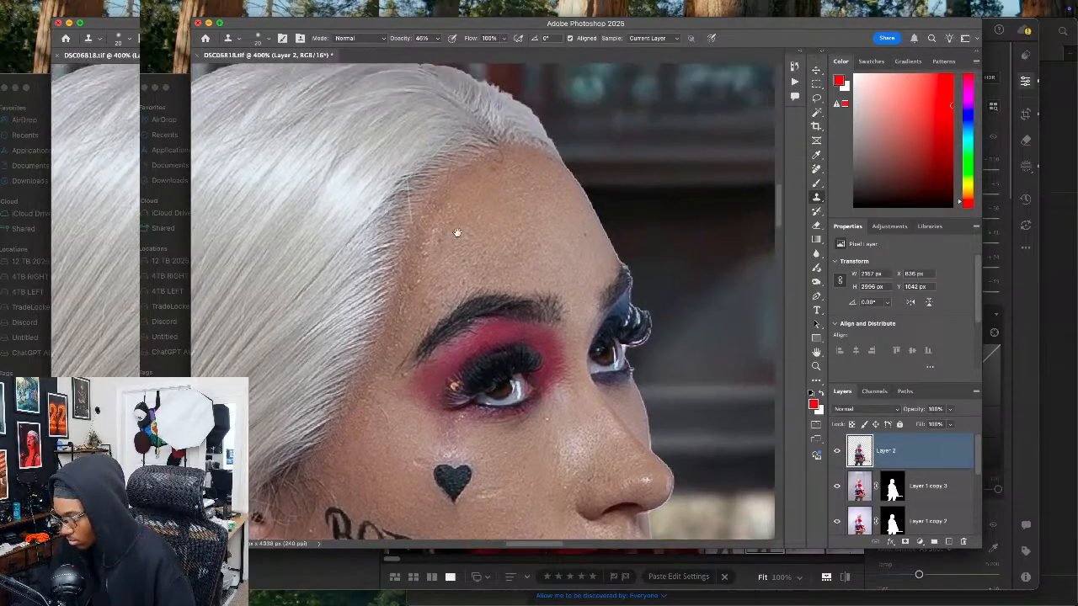
pyautogui.press(']')
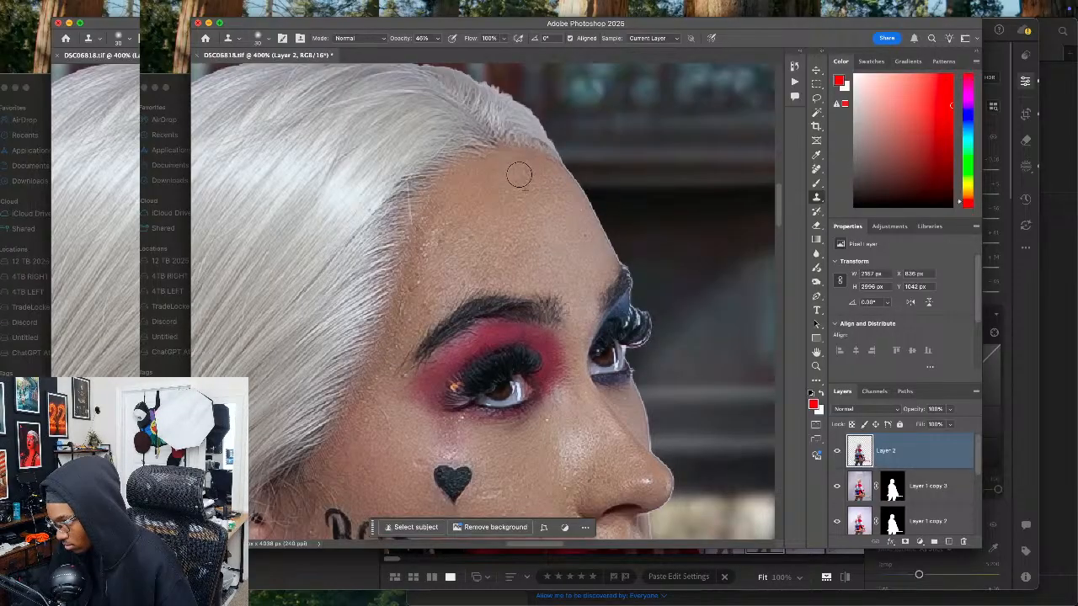
pyautogui.moveTo(488, 231); pyautogui.dragTo(500, 136)
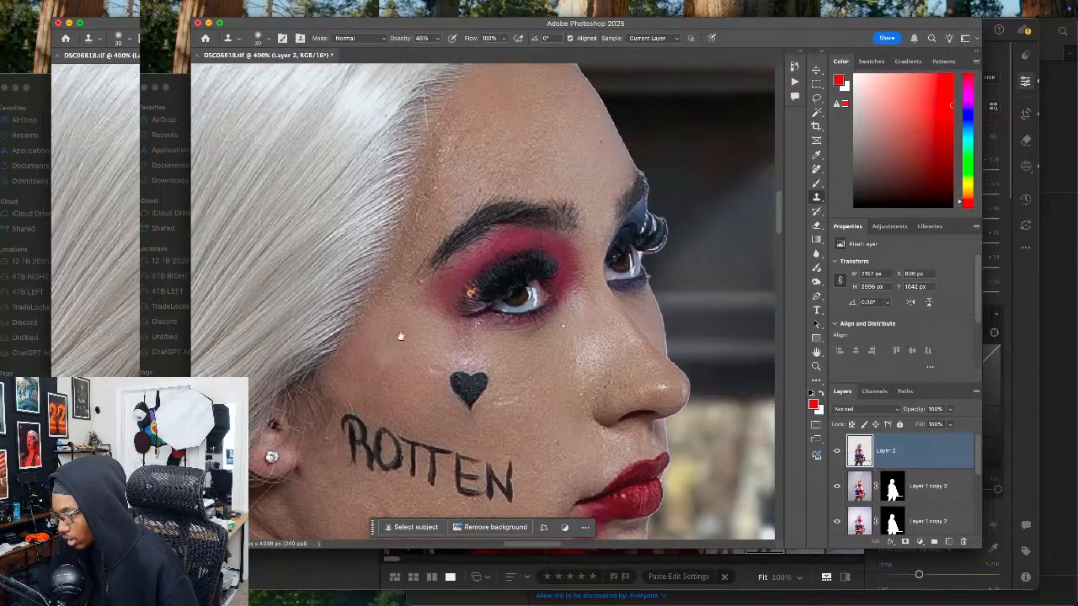
# Step: Clone clean skin over the uneven patches along the hairline and temple
pyautogui.scroll(5, 360, 379)
pyautogui.hscroll(3, 360, 379)
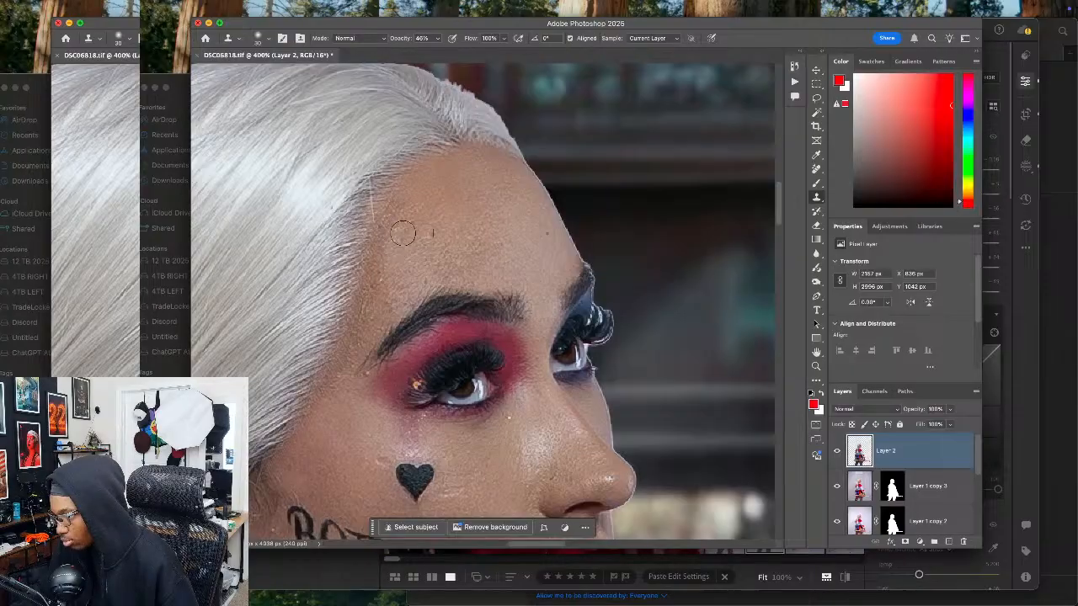
pyautogui.moveTo(404, 234)
pyautogui.mouseDown()
pyautogui.moveTo(393, 235)
pyautogui.moveTo(402, 197)
pyautogui.moveTo(382, 279)
pyautogui.mouseUp()
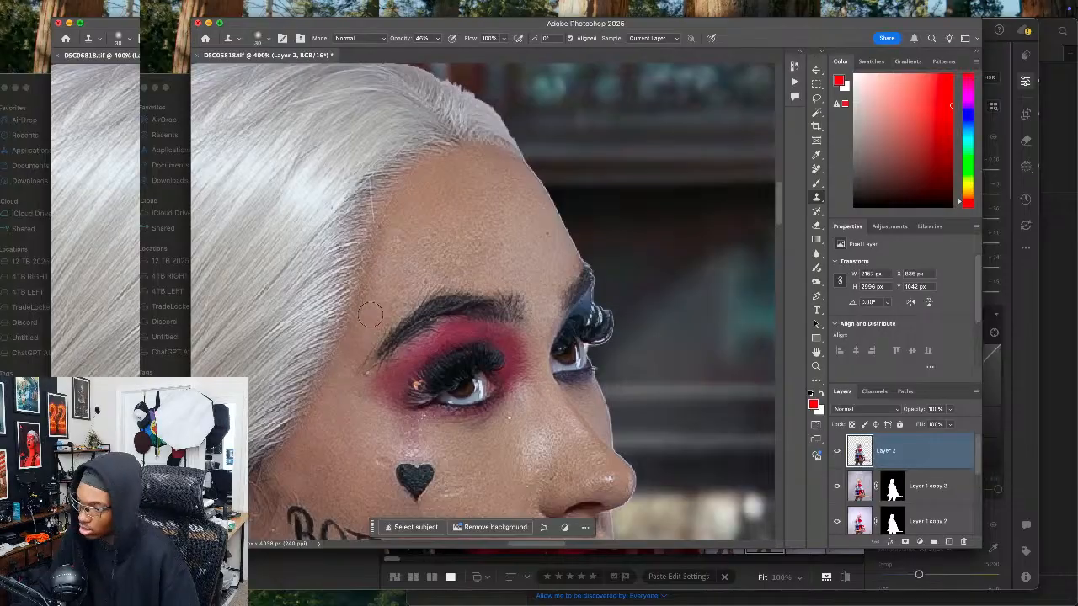
# Step: Examine the face, neck, hair and sleeve edges up close for flaws and check the whole composite
pyautogui.scroll(-5, 350, 410)
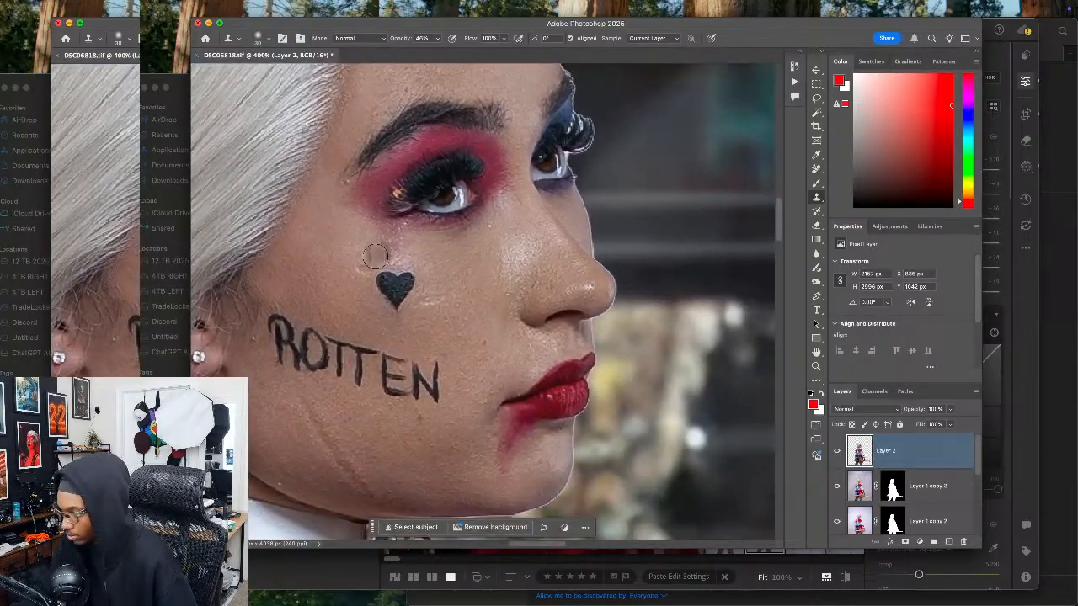
pyautogui.scroll(-5, 362, 275)
pyautogui.hscroll(-5, 421, 282)
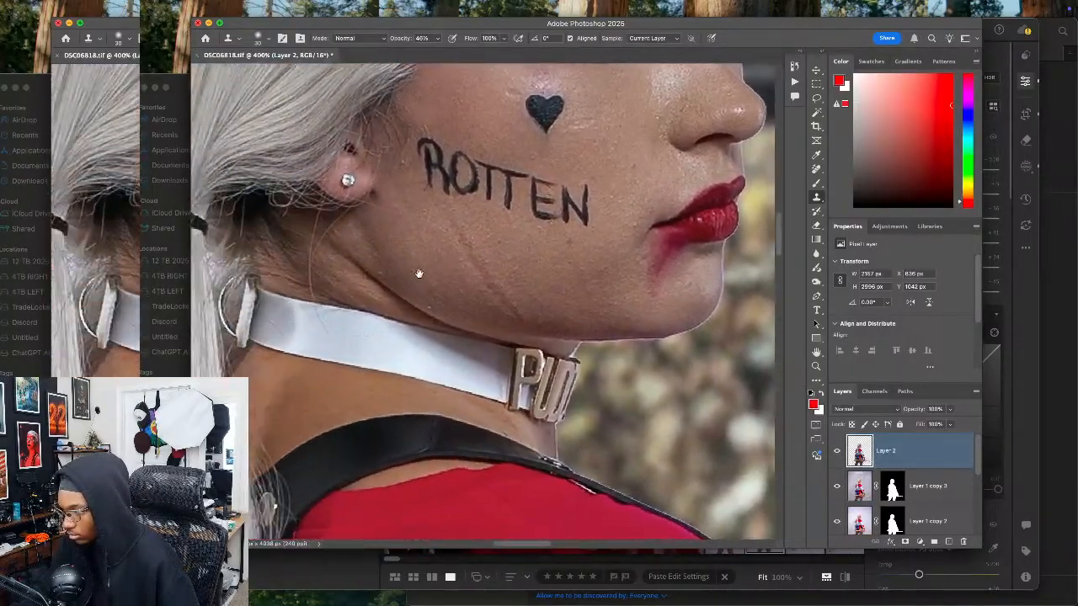
pyautogui.scroll(-5, 437, 284)
pyautogui.scroll(10, 404, 253)
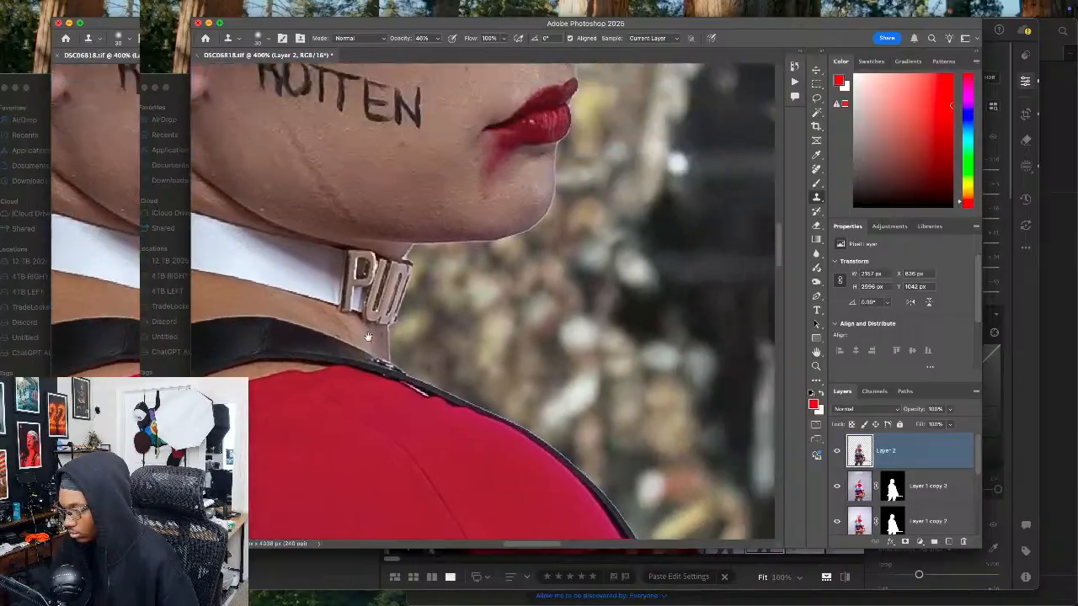
pyautogui.scroll(5, 399, 260)
pyautogui.hscroll(-3, 421, 257)
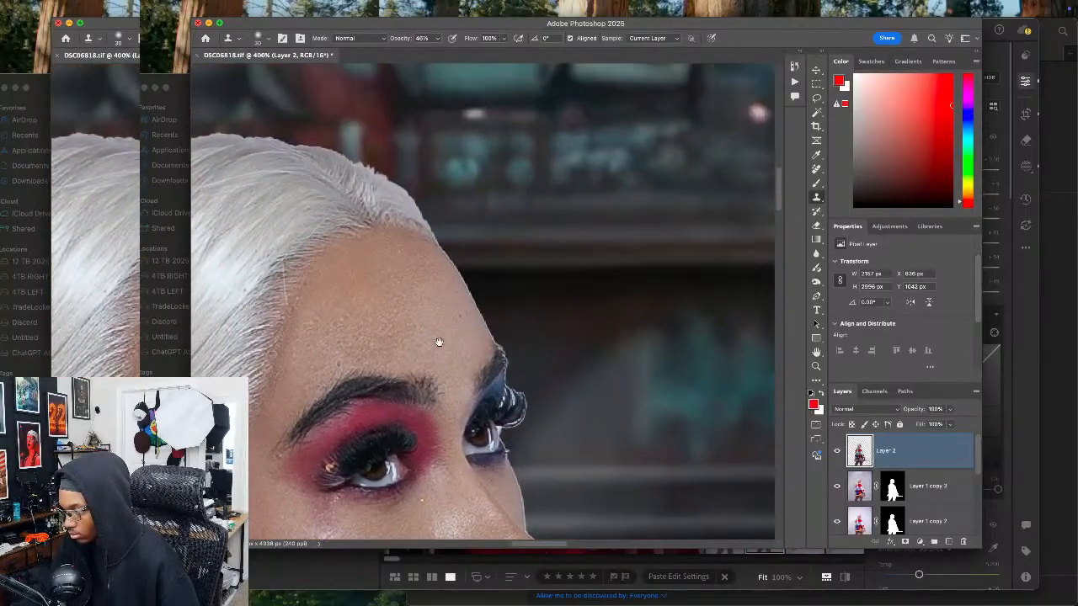
pyautogui.scroll(-3, 446, 255)
pyautogui.scroll(-8, 421, 256)
pyautogui.hscroll(-8, 412, 278)
pyautogui.hscroll(5, 438, 295)
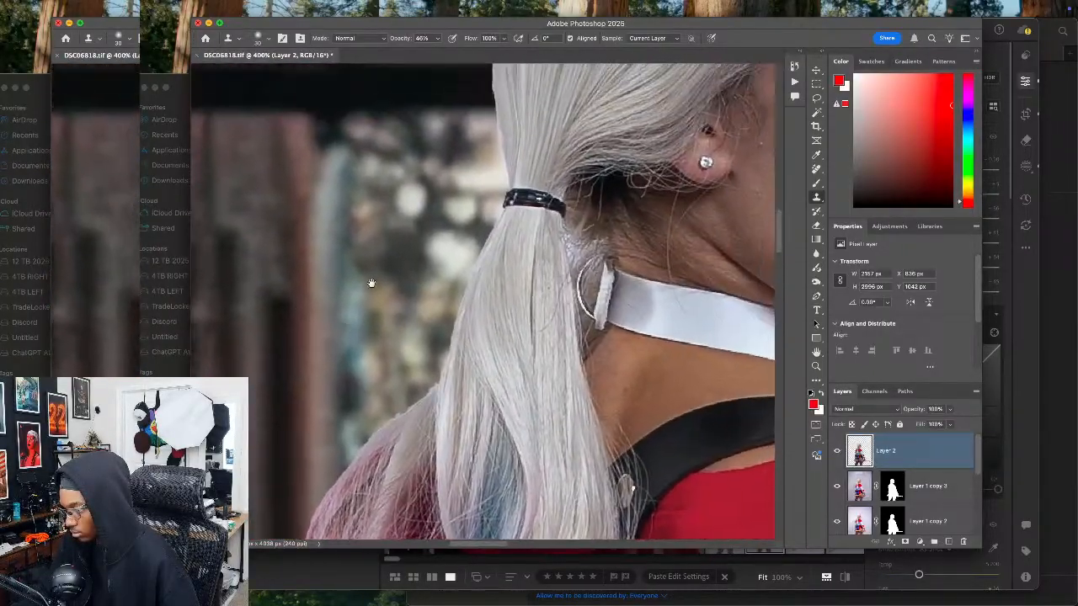
pyautogui.scroll(-2, 393, 246)
pyautogui.scroll(4, 396, 240)
pyautogui.hscroll(10, 404, 252)
pyautogui.scroll(-4, 419, 314)
pyautogui.scroll(-12, 419, 314)
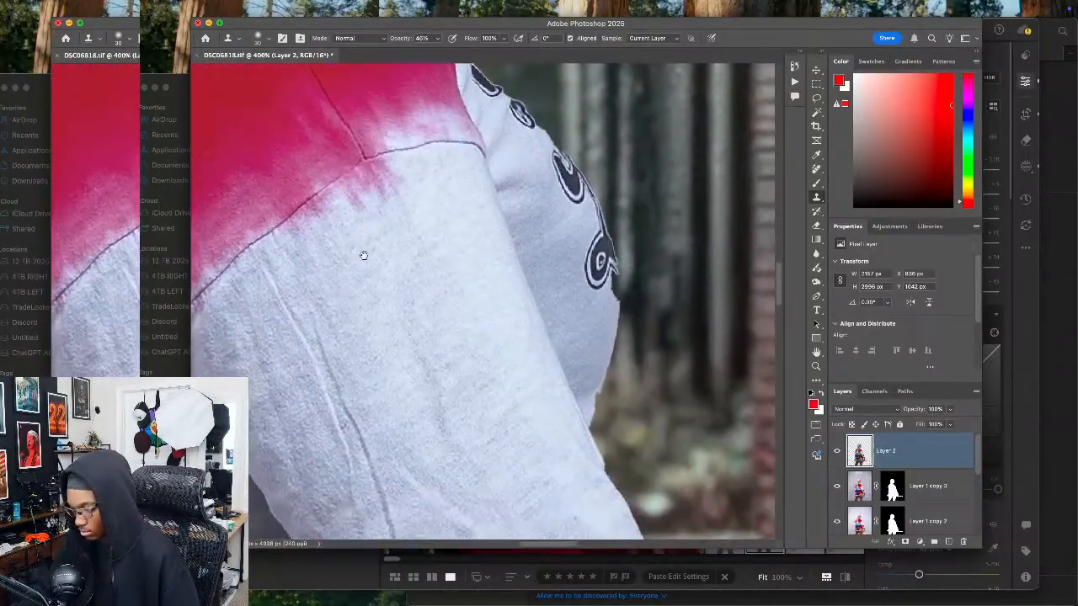
pyautogui.press('super+0')
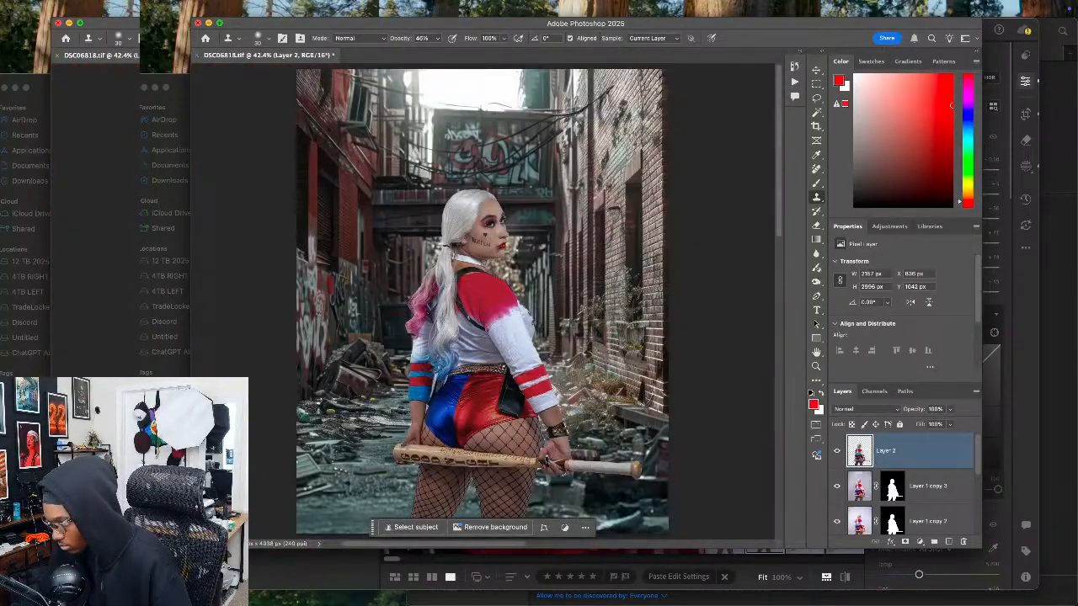
# Step: Compare the composite with and without the harmonized Layer 2
pyautogui.click(837, 452)
pyautogui.click(836, 452)
pyautogui.click(837, 452)
pyautogui.click(837, 452)
pyautogui.click(837, 452)
pyautogui.click(837, 452)
pyautogui.click(837, 452)
pyautogui.click(837, 452)
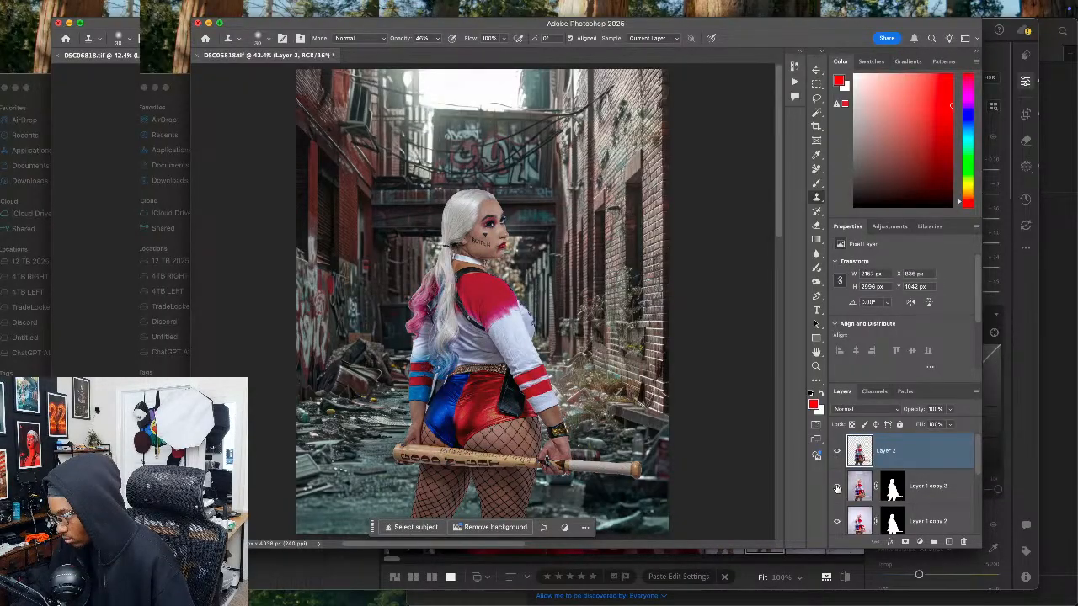
# Step: Hide the Layer 1 copy 3 and Layer 1 copy 2 figure layers, and add a white layer mask to Layer 2
pyautogui.scroll(8, 512, 273)
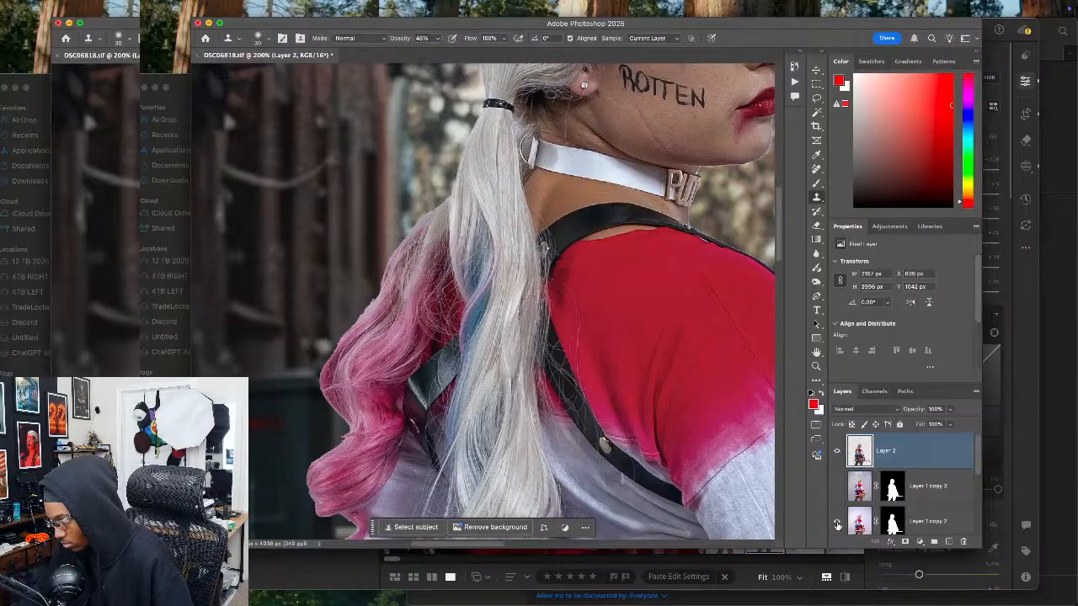
pyautogui.scroll(5, 582, 336)
pyautogui.hscroll(5, 581, 337)
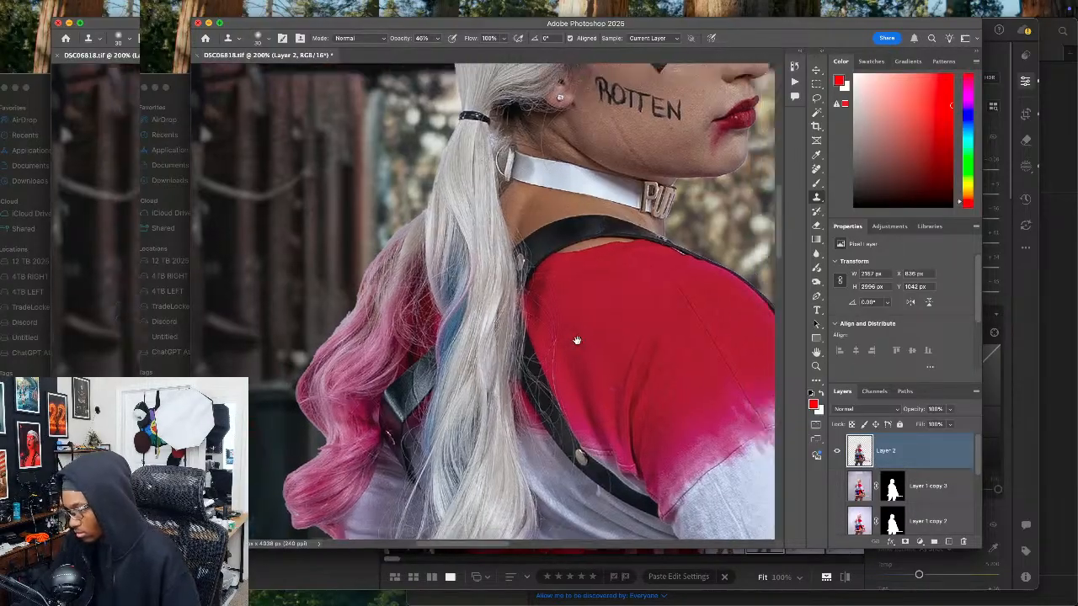
pyautogui.scroll(3, 569, 347)
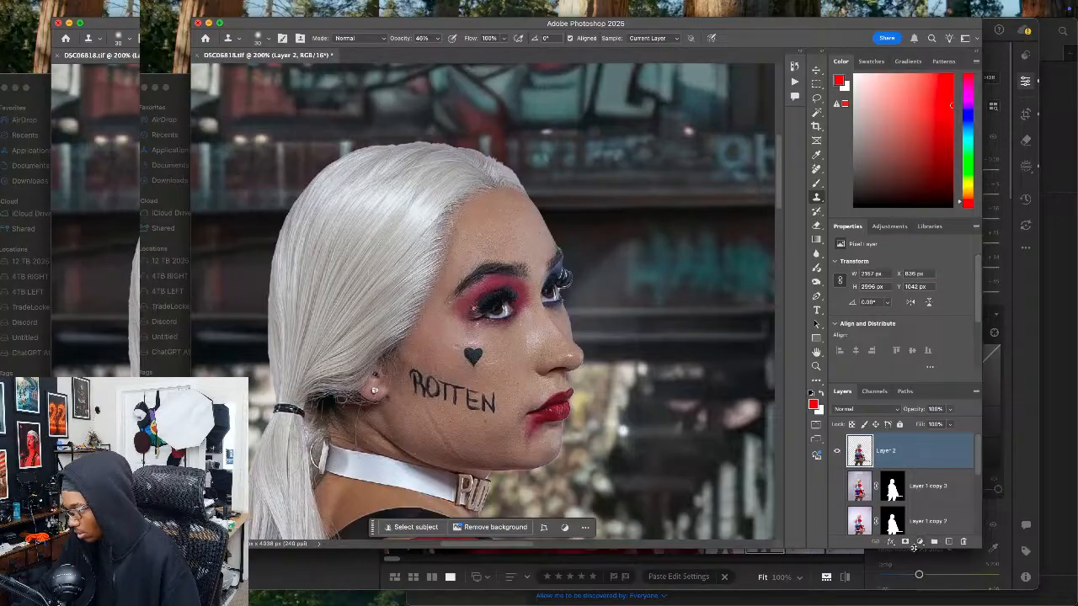
pyautogui.click(910, 543)
# Step: Paint black at 19% brush opacity on Layer 2's mask to reduce the light fringe around the far eye's lashes
pyautogui.press('super+equal')
pyautogui.press('super+equal')
pyautogui.press('super+equal')
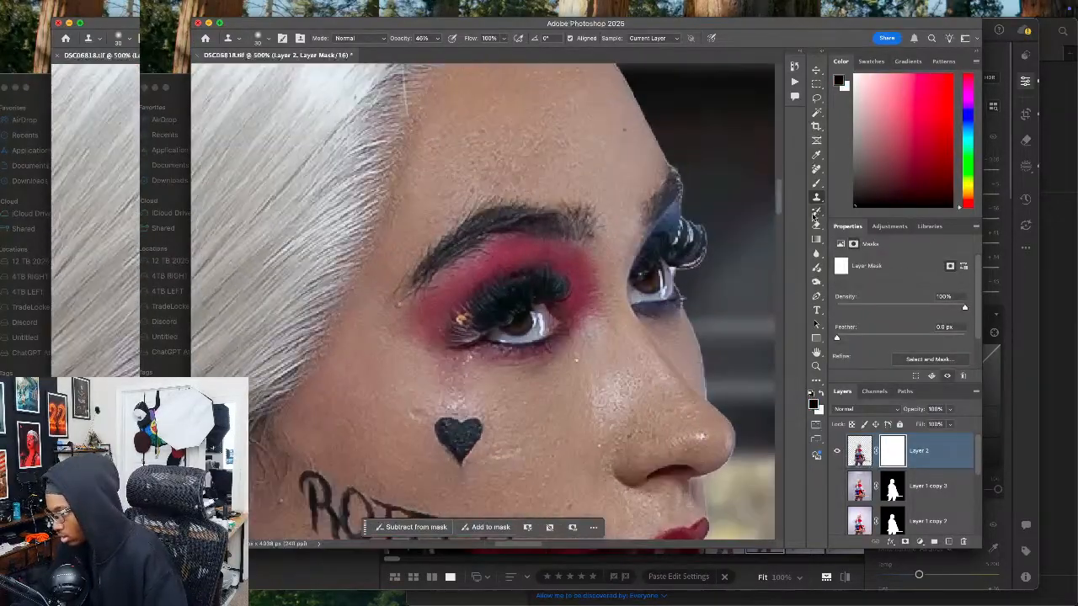
pyautogui.click(815, 183)
pyautogui.hscroll(3, 472, 287)
pyautogui.scroll(3, 472, 287)
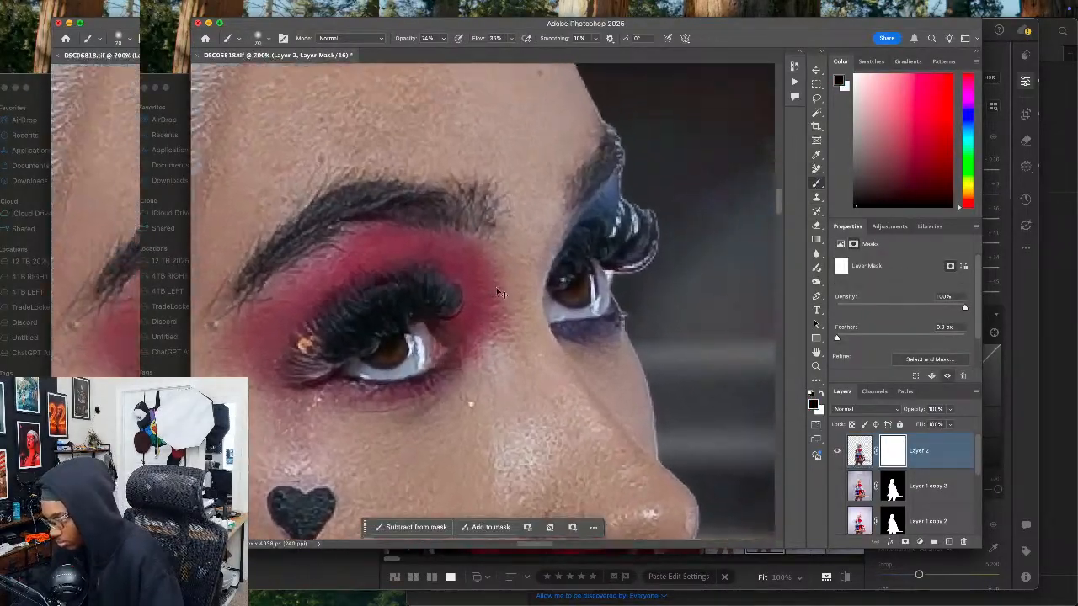
pyautogui.hscroll(3, 473, 287)
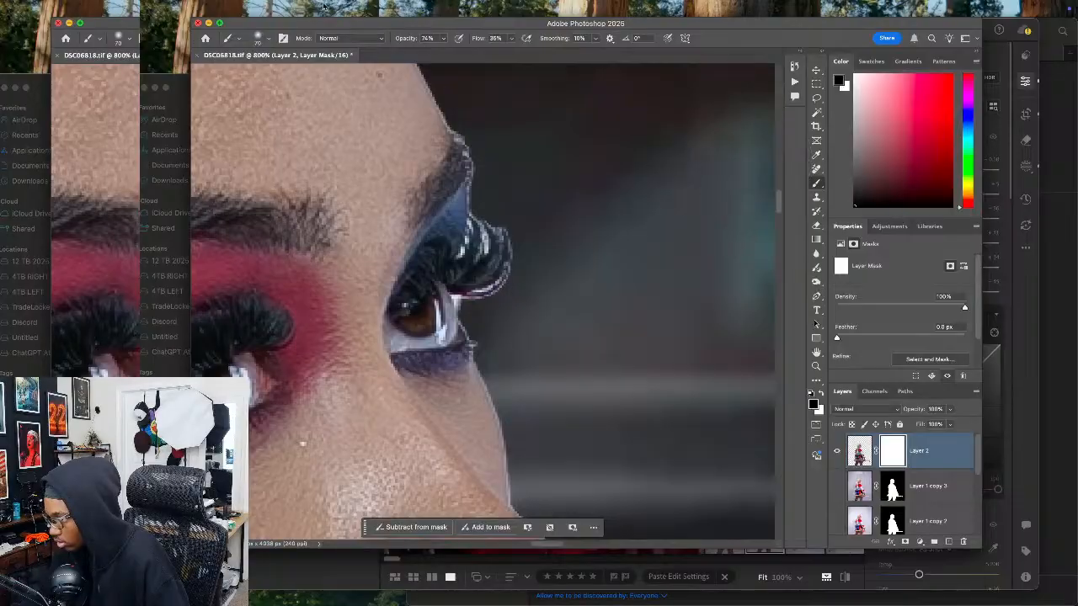
pyautogui.moveTo(445, 42); pyautogui.dragTo(434, 54)
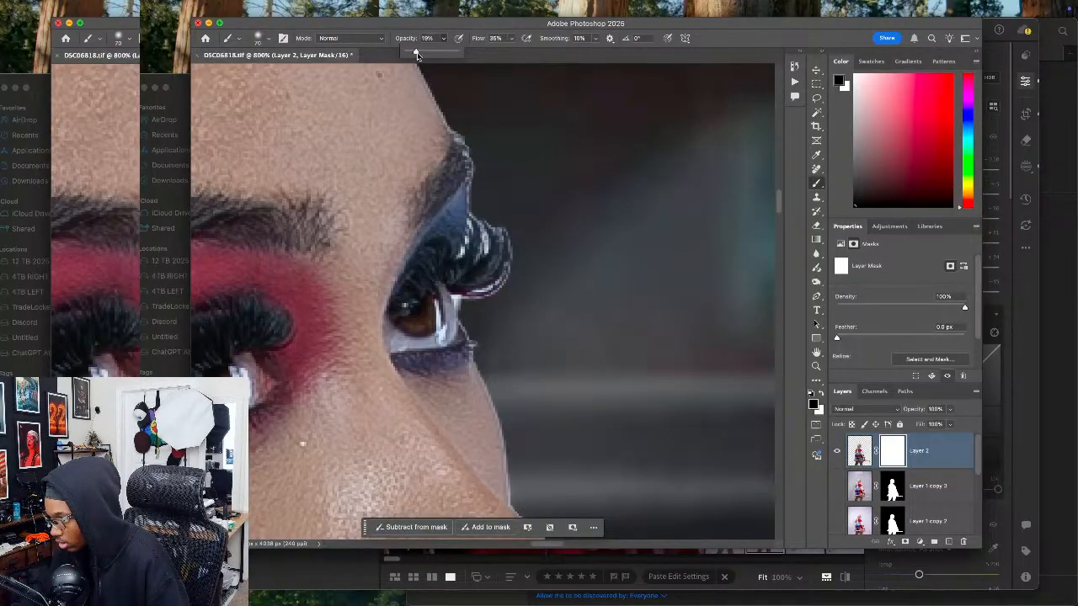
pyautogui.moveTo(480, 241)
pyautogui.mouseDown()
pyautogui.moveTo(512, 233)
pyautogui.moveTo(499, 250)
pyautogui.mouseUp()
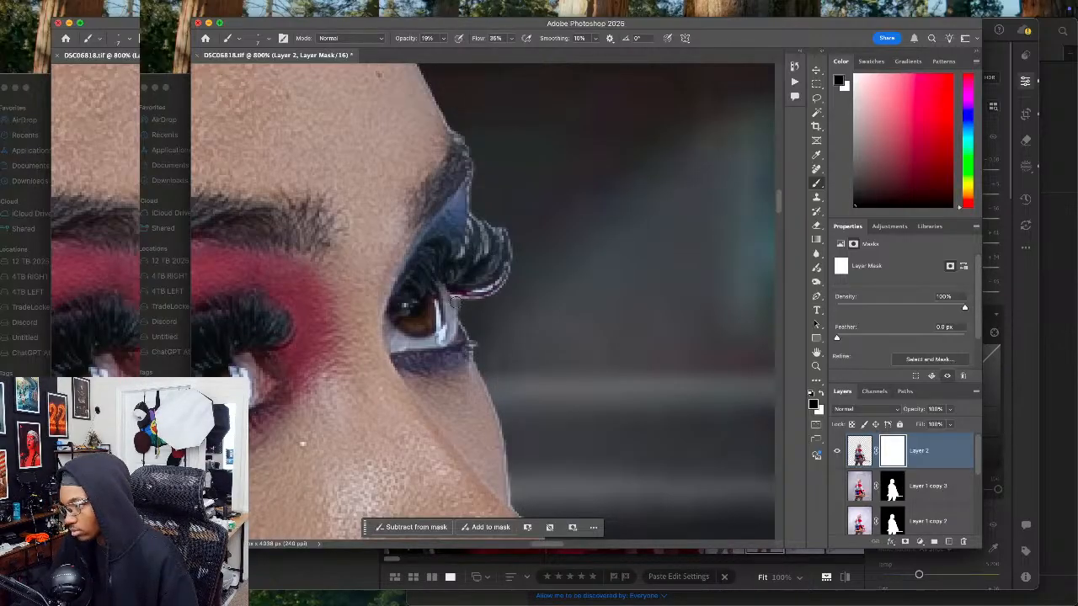
# Step: Brush Layer 2's mask along the cutout edge of the chin, neck and choker pendant
pyautogui.scroll(-10, 505, 368)
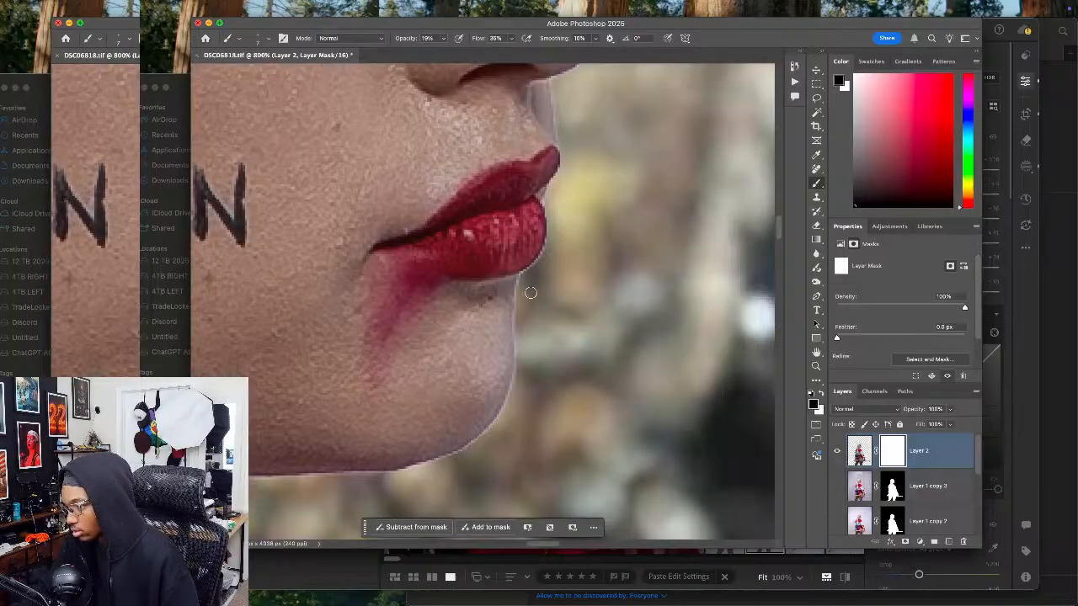
pyautogui.scroll(-5, 532, 289)
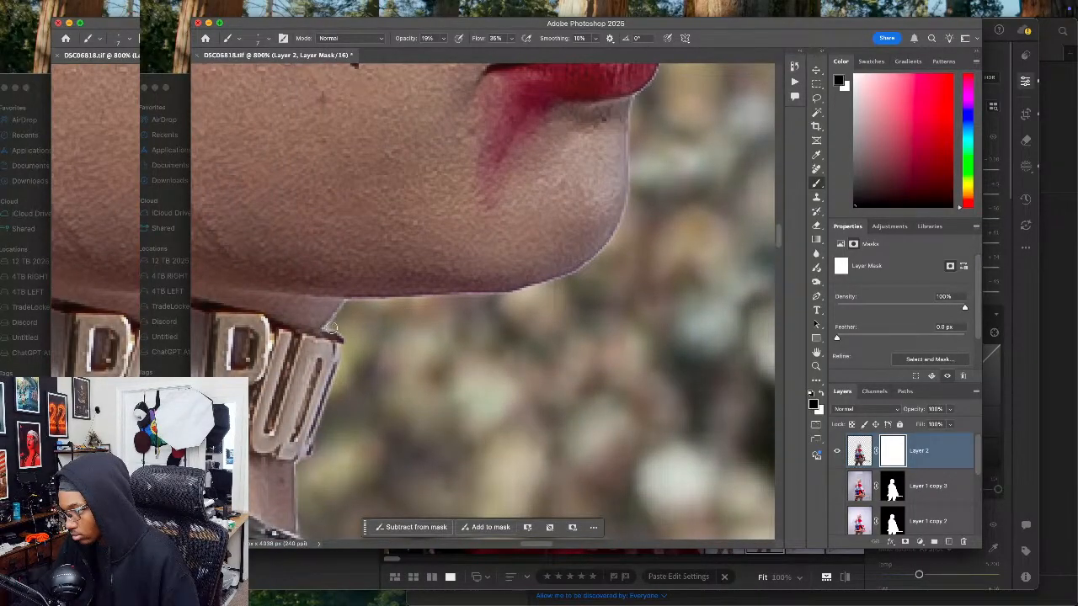
pyautogui.moveTo(373, 320); pyautogui.dragTo(366, 367)
pyautogui.scroll(10, 365, 367)
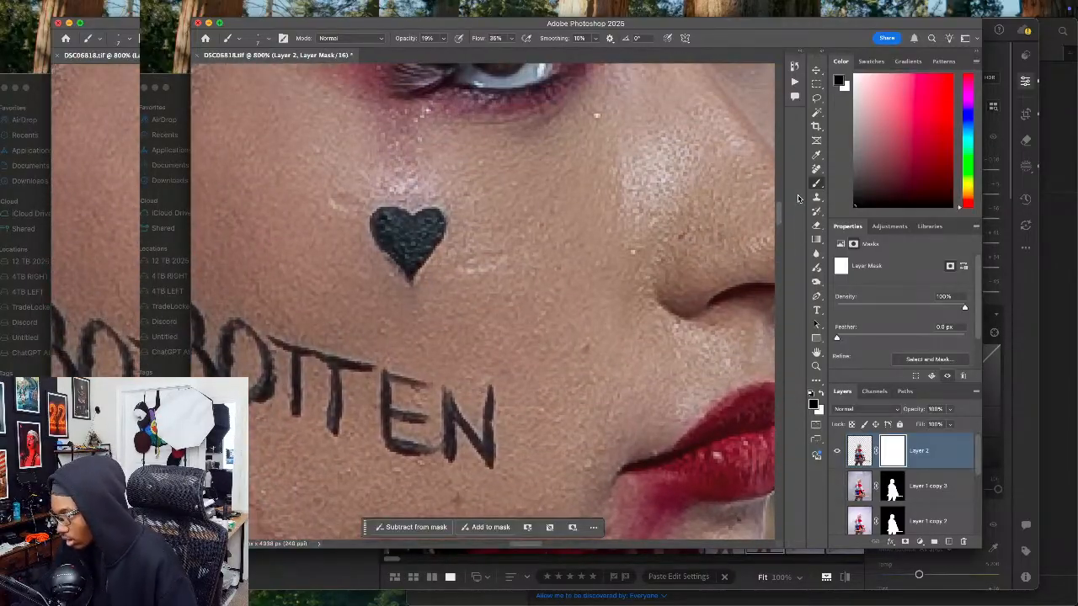
# Step: Clone clean skin over the uneven forehead patches, working on Layer 2's image rather than its mask
pyautogui.scroll(1, 655, 293)
pyautogui.scroll(15, 654, 293)
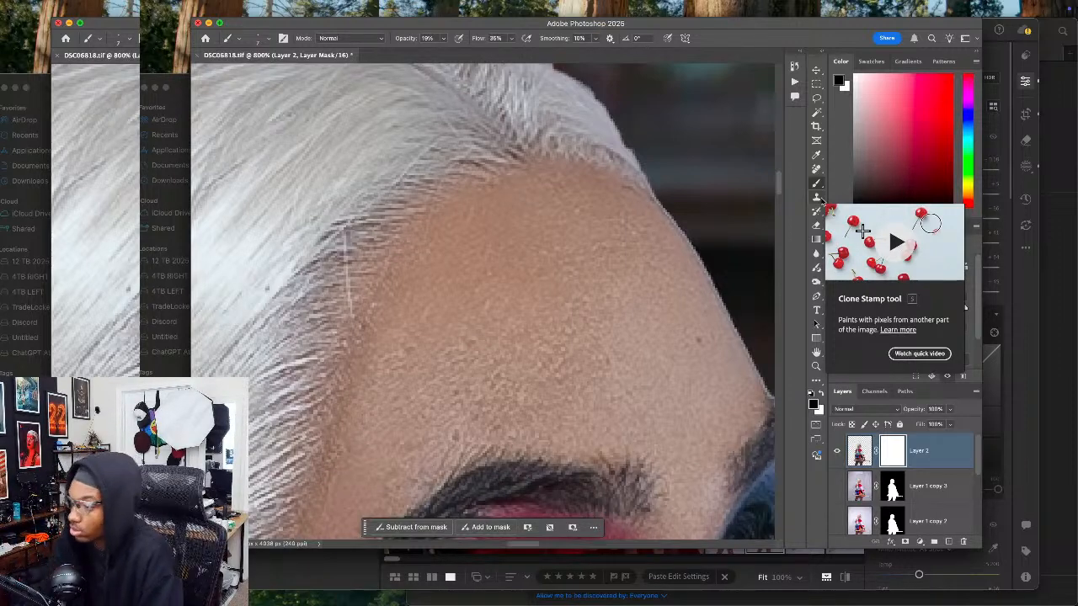
pyautogui.click(815, 196)
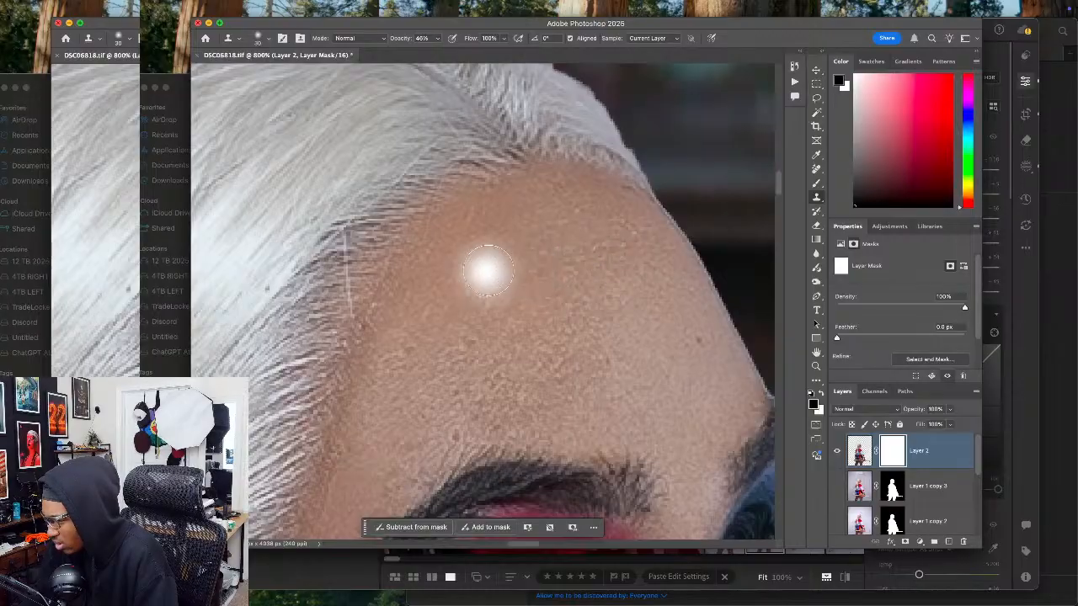
pyautogui.keyDown('alt'); pyautogui.click(503, 239); pyautogui.keyUp('alt')
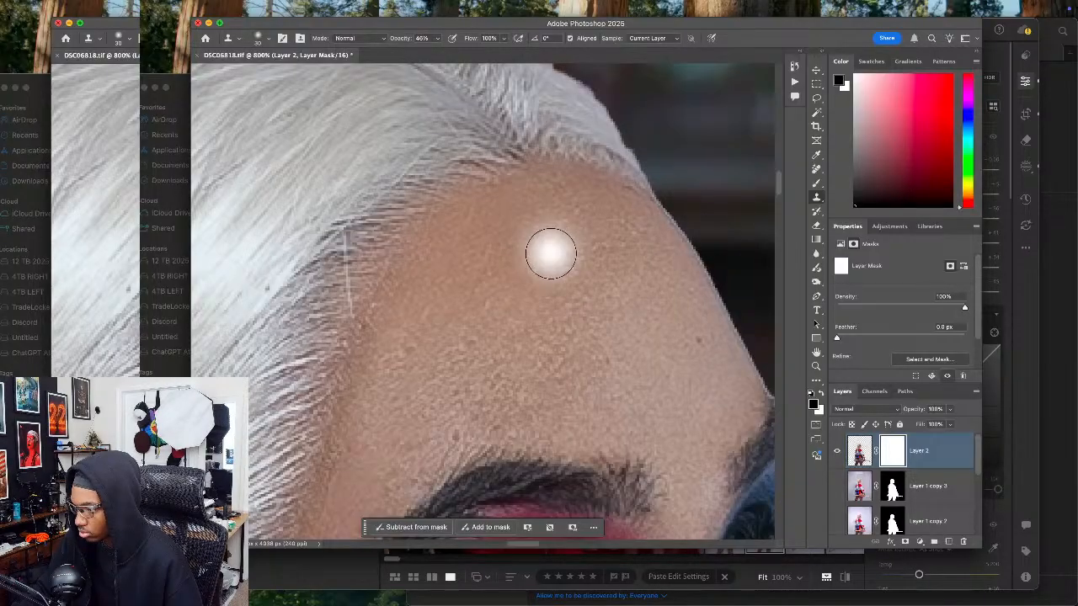
pyautogui.moveTo(599, 307); pyautogui.dragTo(558, 277)
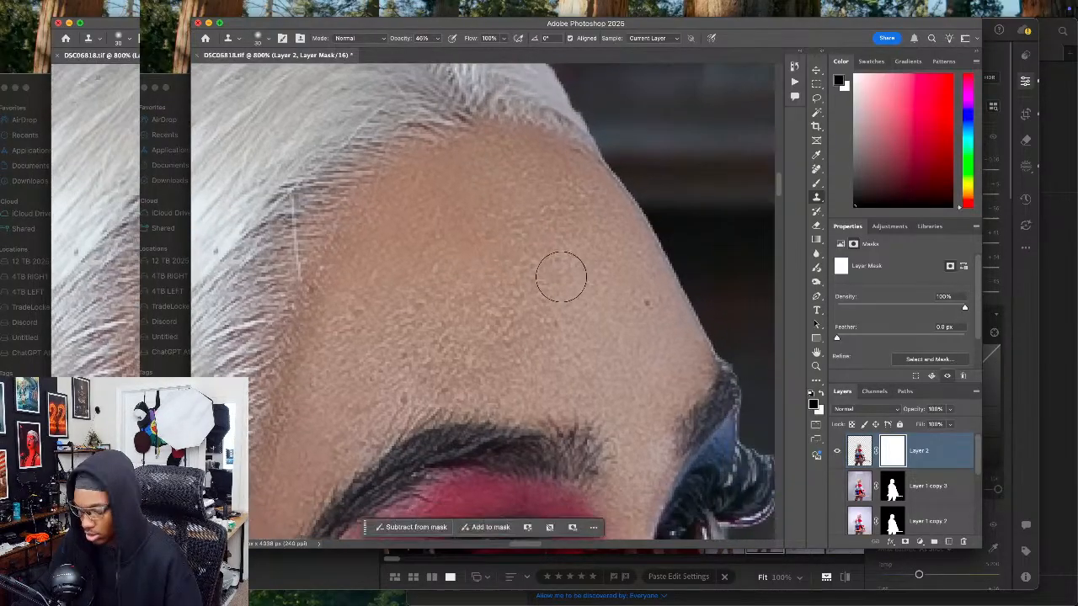
pyautogui.click(861, 452)
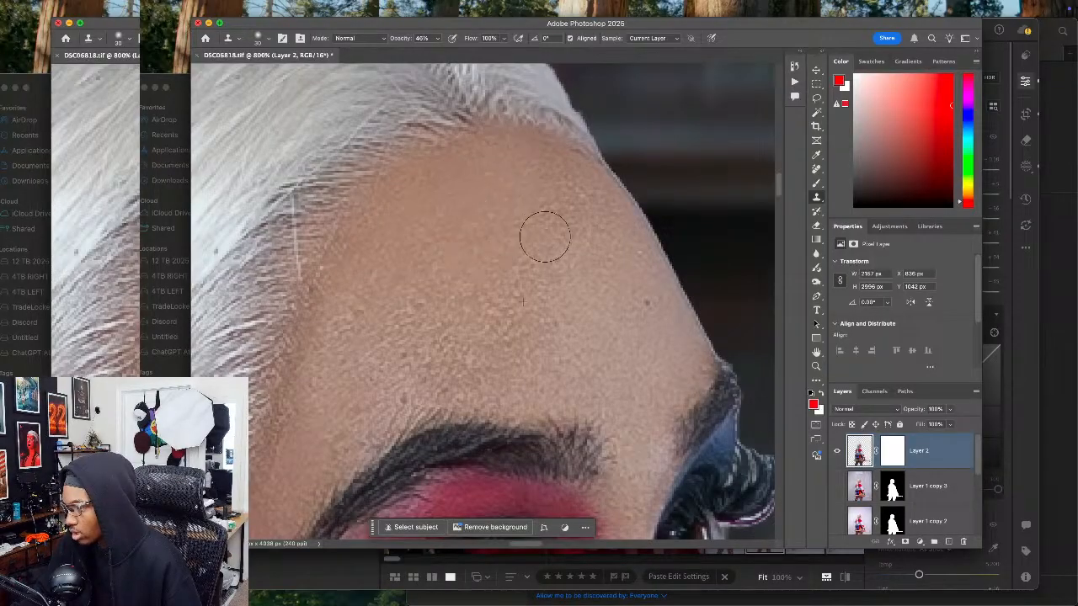
pyautogui.press('super+backslash')
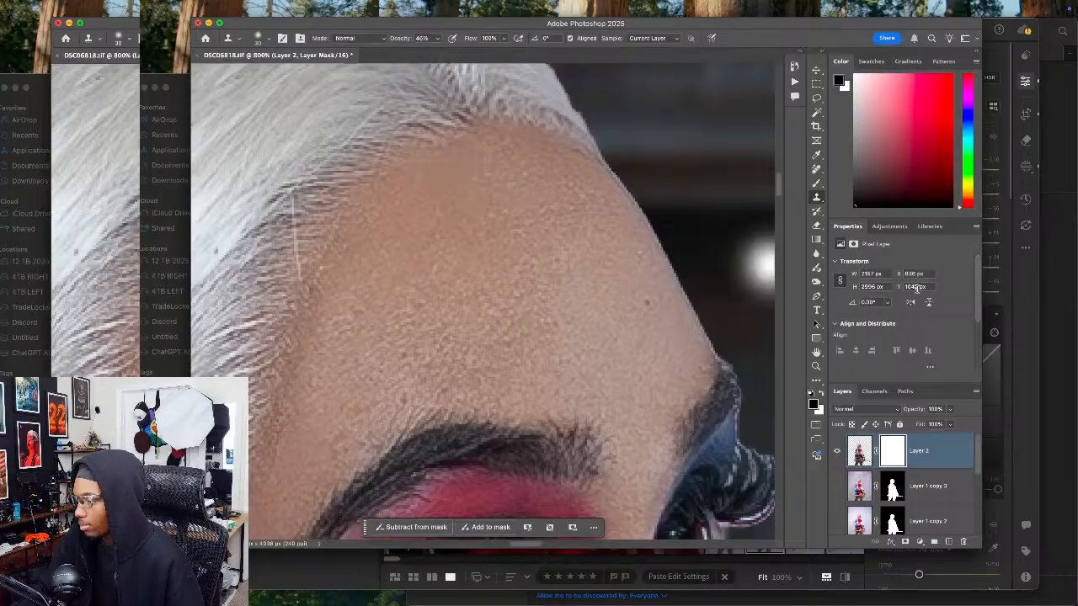
pyautogui.click(859, 453)
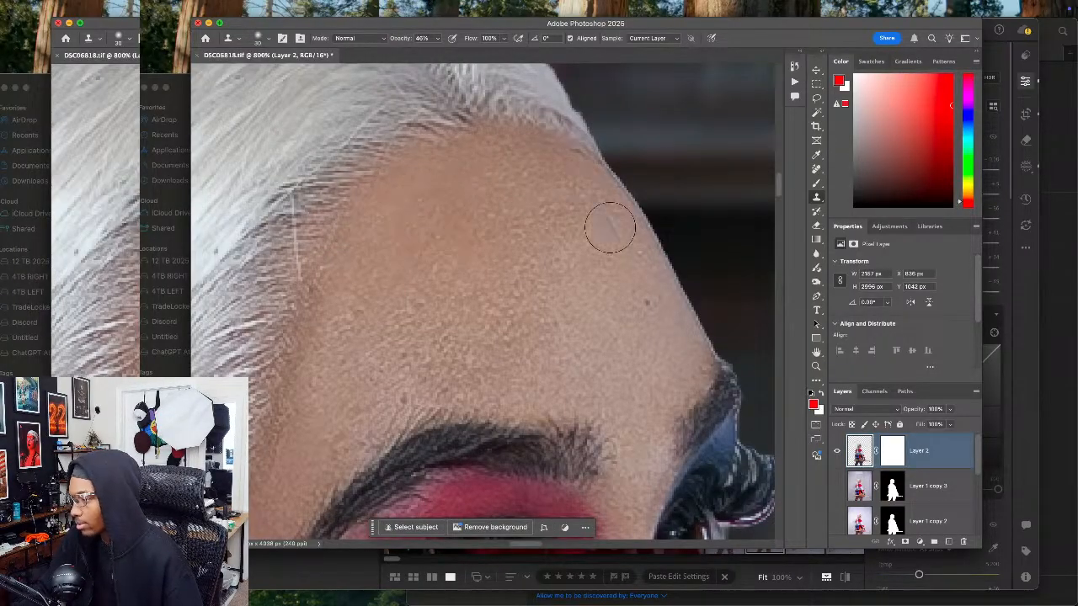
pyautogui.moveTo(589, 302); pyautogui.dragTo(569, 285)
pyautogui.scroll(-3, 569, 286)
pyautogui.hscroll(3, 569, 285)
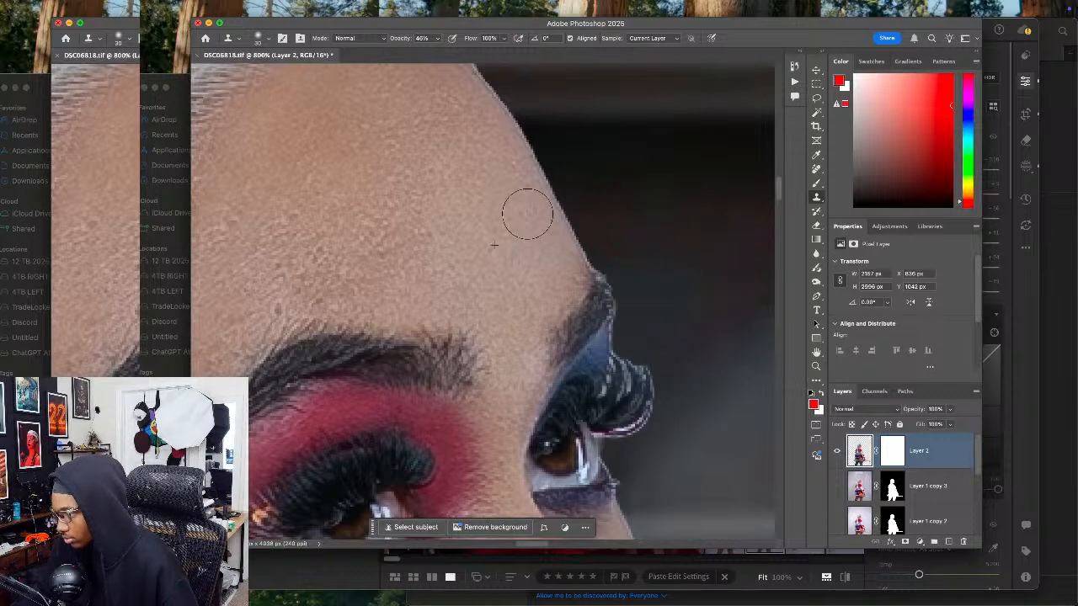
pyautogui.scroll(2, 512, 268)
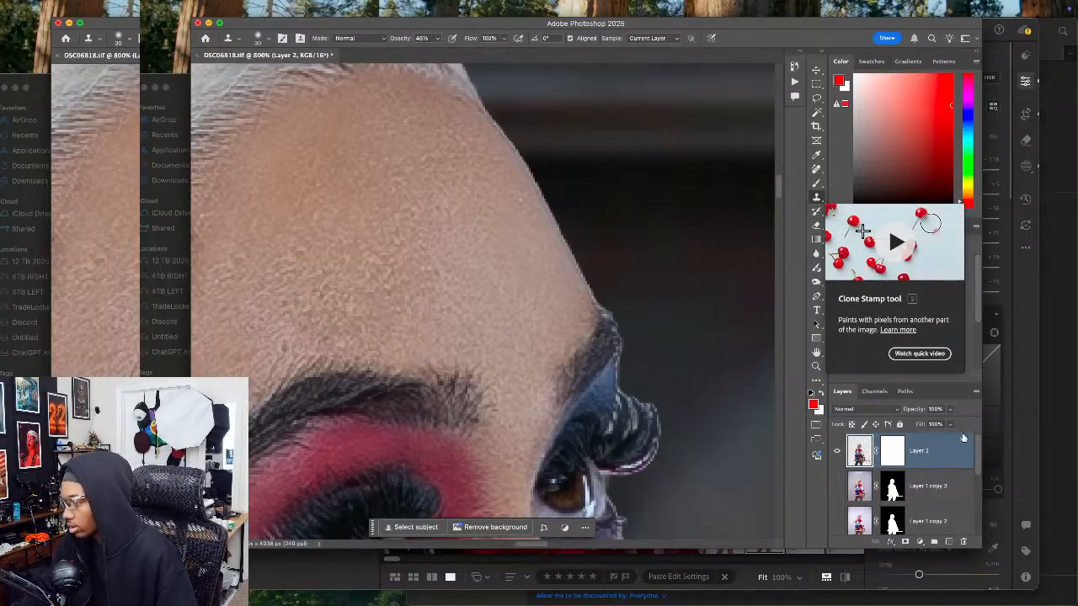
# Step: Refine Layer 2's mask along the far brow and eyelashes with a soft 7 px brush at 19% opacity
pyautogui.press('super+backslash')
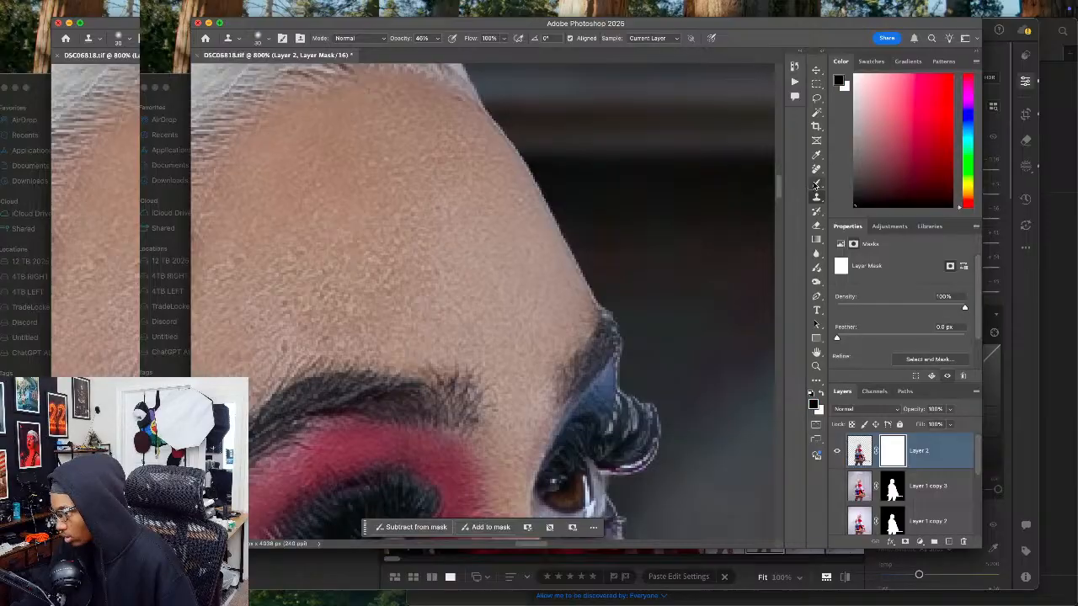
pyautogui.click(816, 183)
pyautogui.hscroll(3, 673, 299)
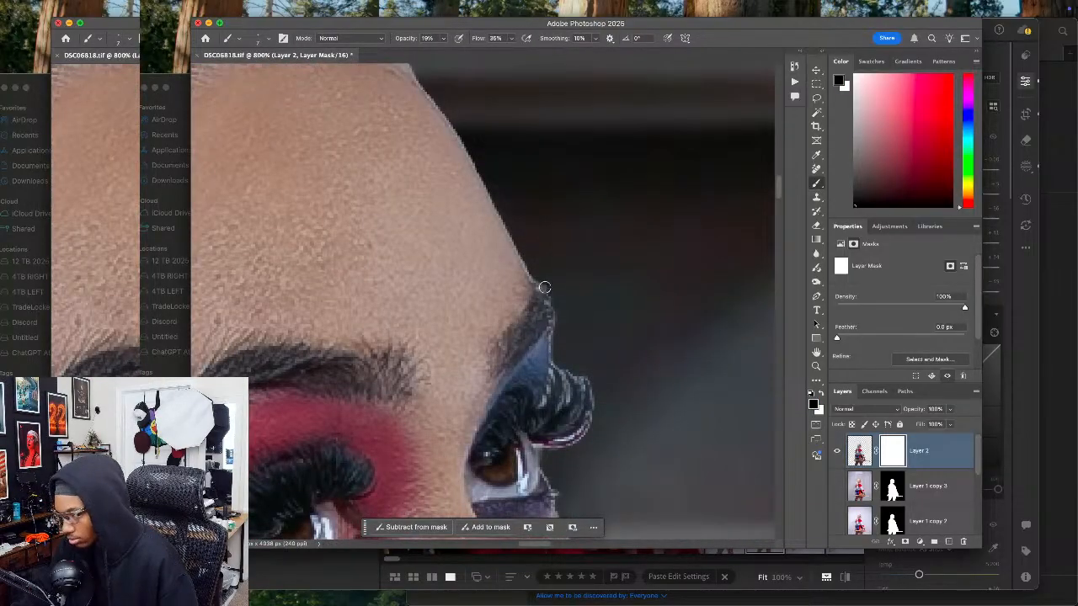
pyautogui.scroll(-3, 553, 320)
pyautogui.hscroll(3, 553, 320)
pyautogui.scroll(-3, 533, 305)
pyautogui.hscroll(2, 533, 305)
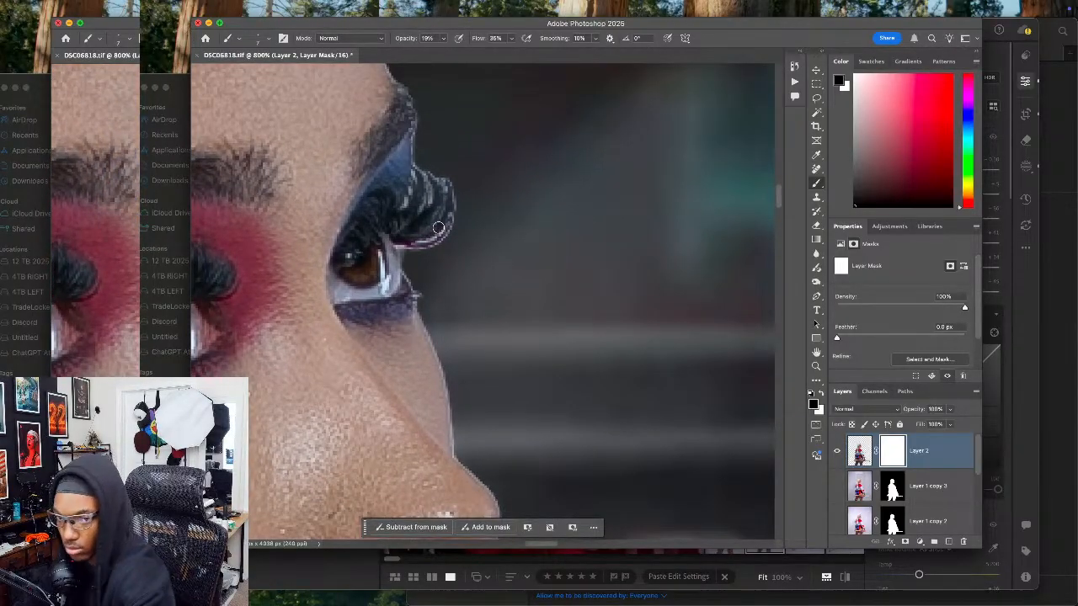
pyautogui.rightClick(438, 227)
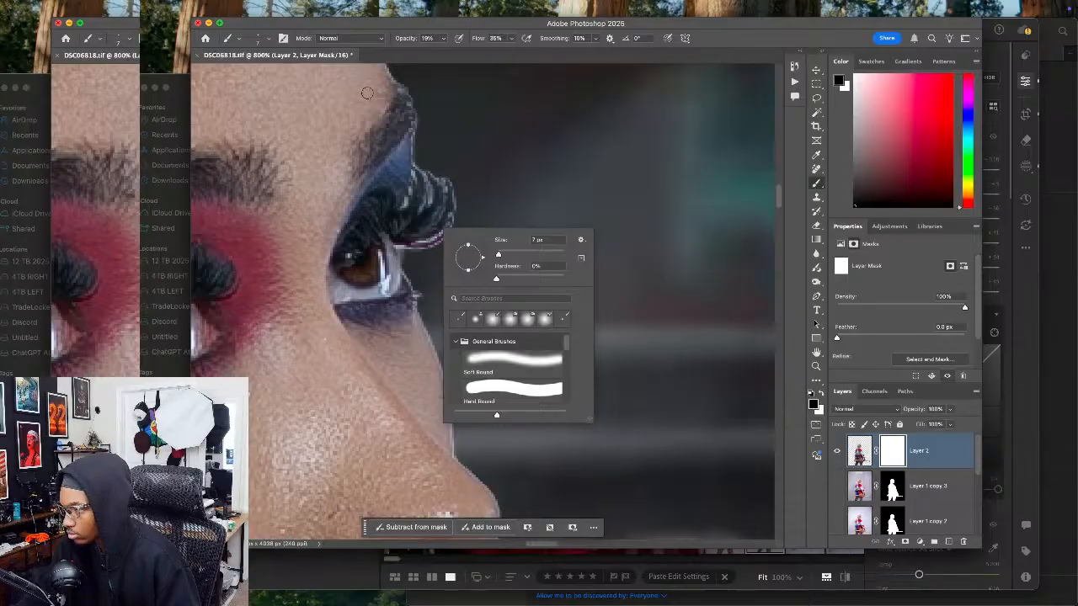
pyautogui.scroll(-5, 367, 114)
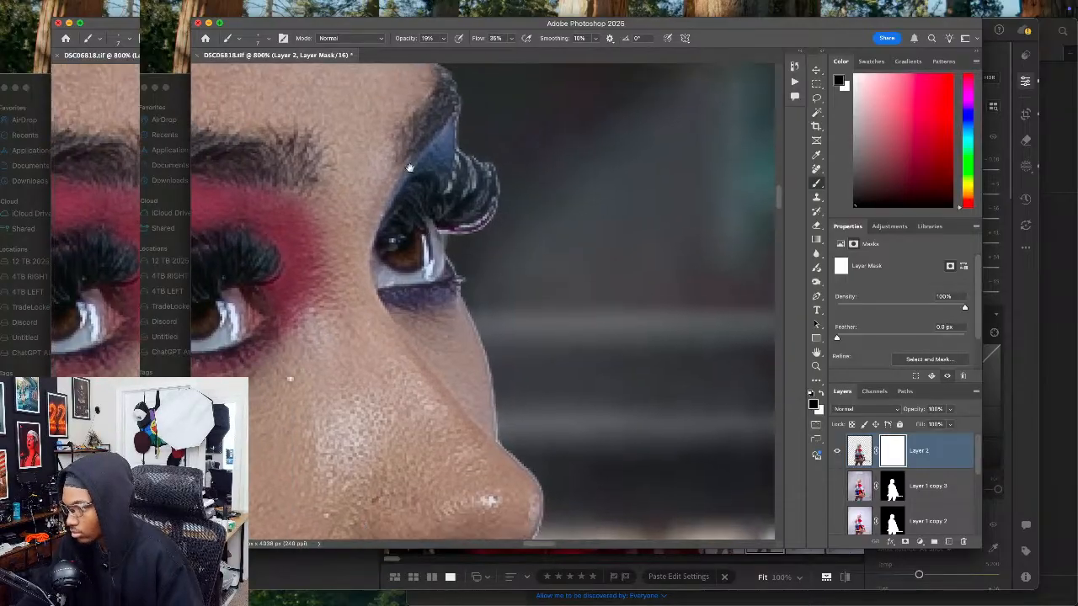
# Step: Enlarge the mask brush to 20 px, soften the edge along the lips and chin, and check the collar and hairline edges
pyautogui.scroll(-10, 471, 298)
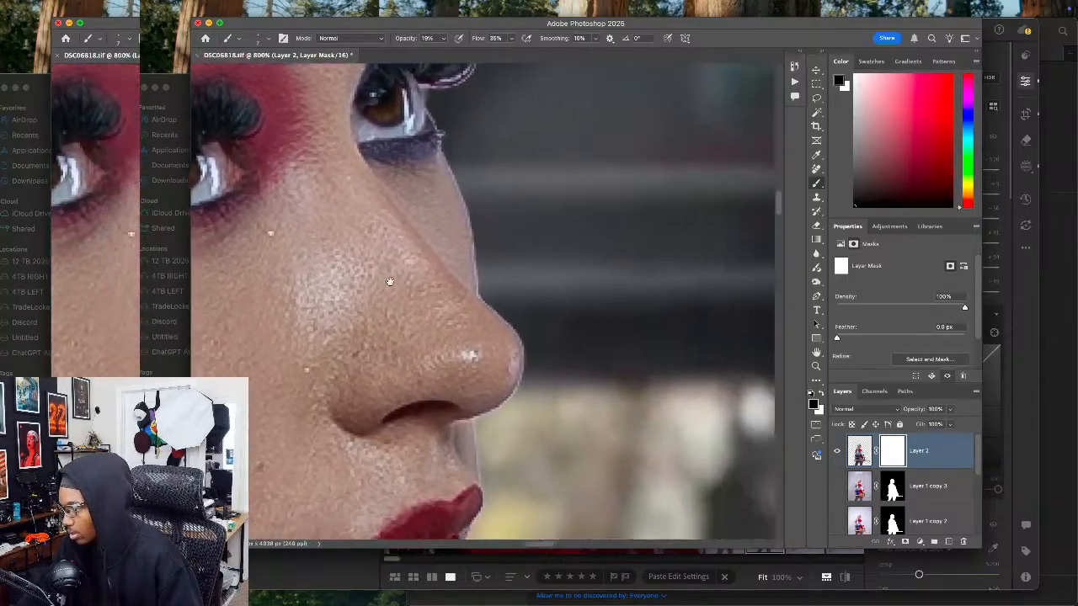
pyautogui.scroll(-5, 467, 249)
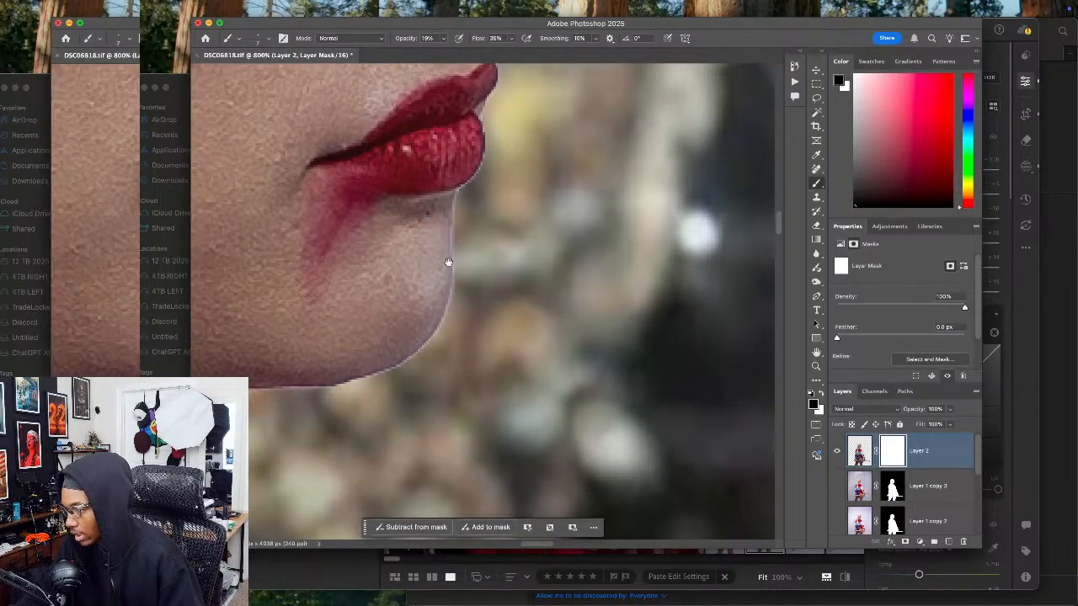
pyautogui.scroll(-5, 458, 237)
pyautogui.press(']')
pyautogui.press(']')
pyautogui.press(']')
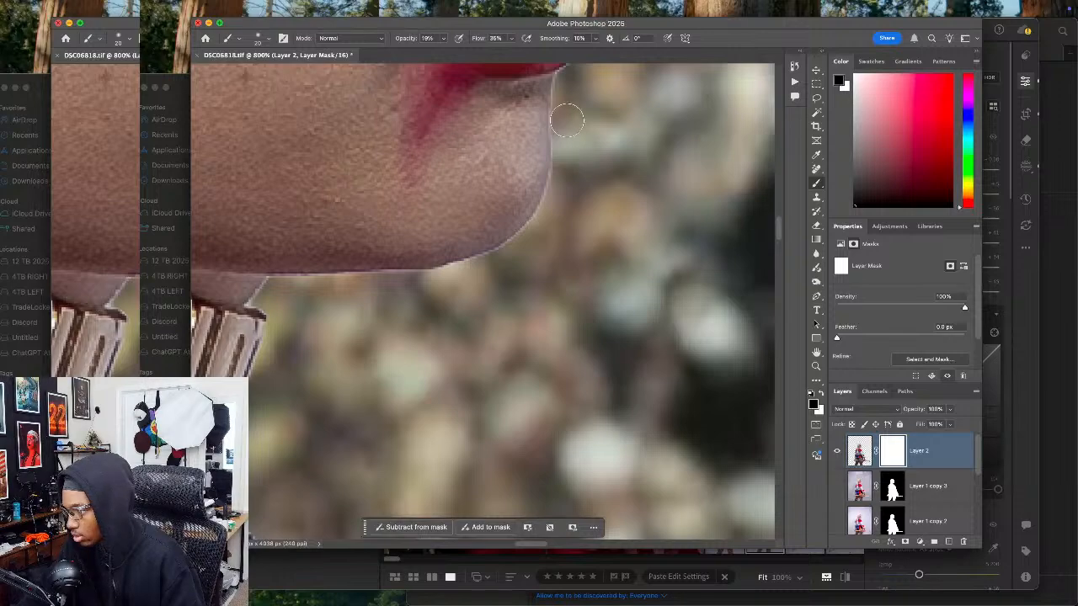
pyautogui.moveTo(594, 241); pyautogui.dragTo(626, 227)
pyautogui.scroll(5, 626, 227)
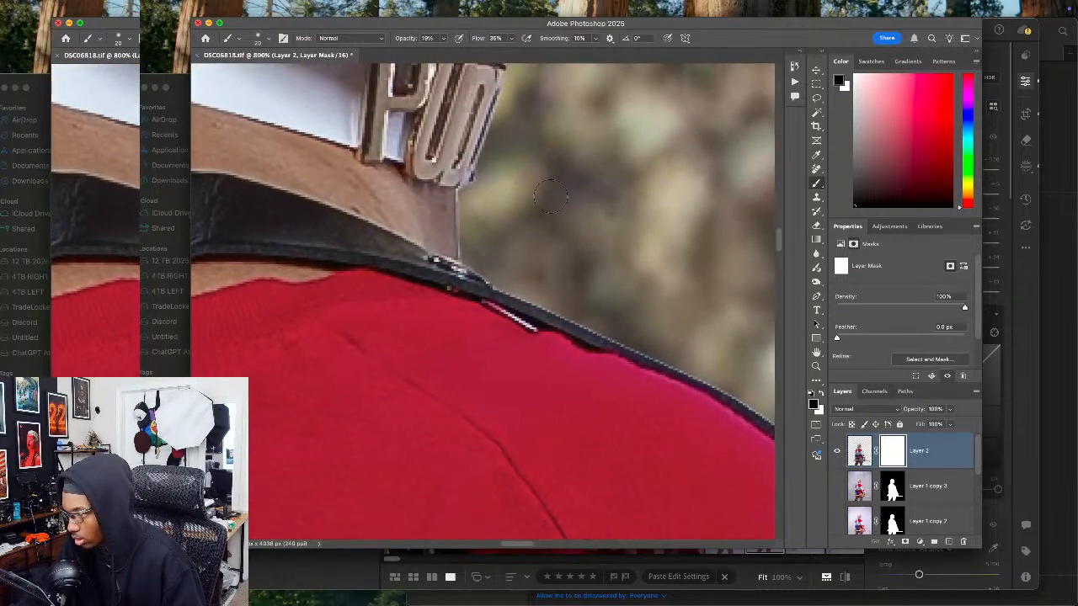
pyautogui.scroll(15, 515, 236)
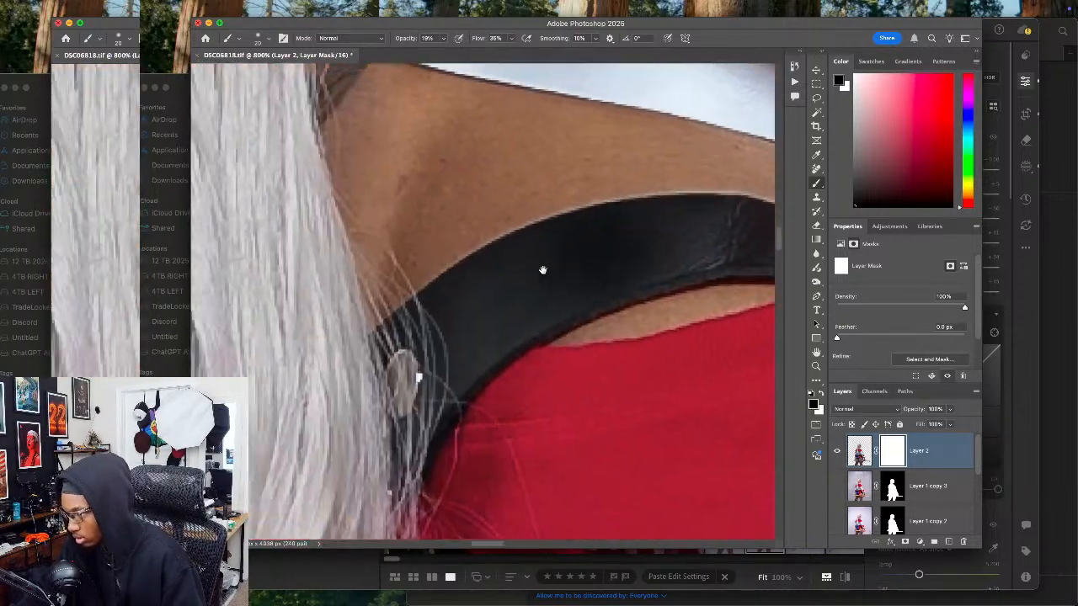
pyautogui.scroll(10, 562, 396)
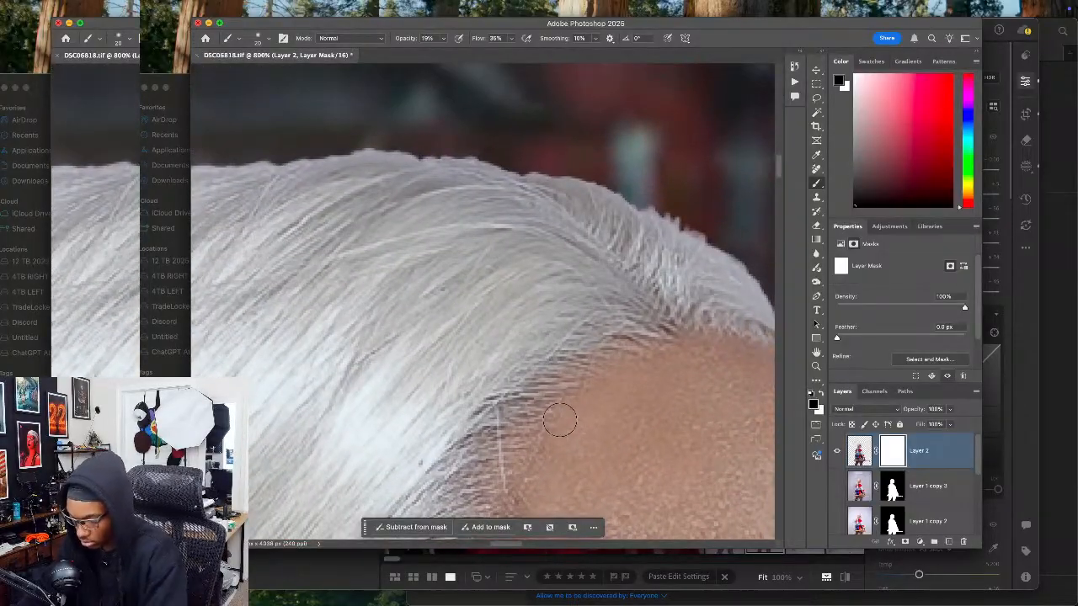
# Step: Duplicate the Generative Fill alley layer and move the copy above Layer 2
pyautogui.press('super+0')
pyautogui.moveTo(565, 482)
pyautogui.mouseDown()
pyautogui.moveTo(560, 459)
pyautogui.moveTo(570, 470)
pyautogui.mouseUp()
pyautogui.moveTo(698, 484); pyautogui.dragTo(703, 452)
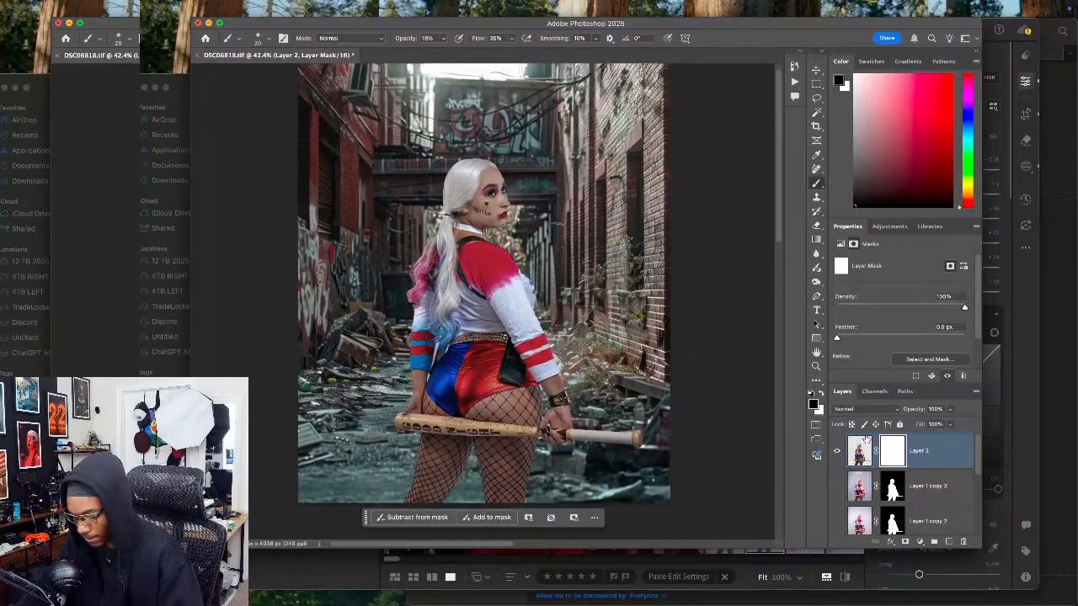
pyautogui.press('super+minus')
pyautogui.scroll(-2, 919, 492)
pyautogui.click(914, 497)
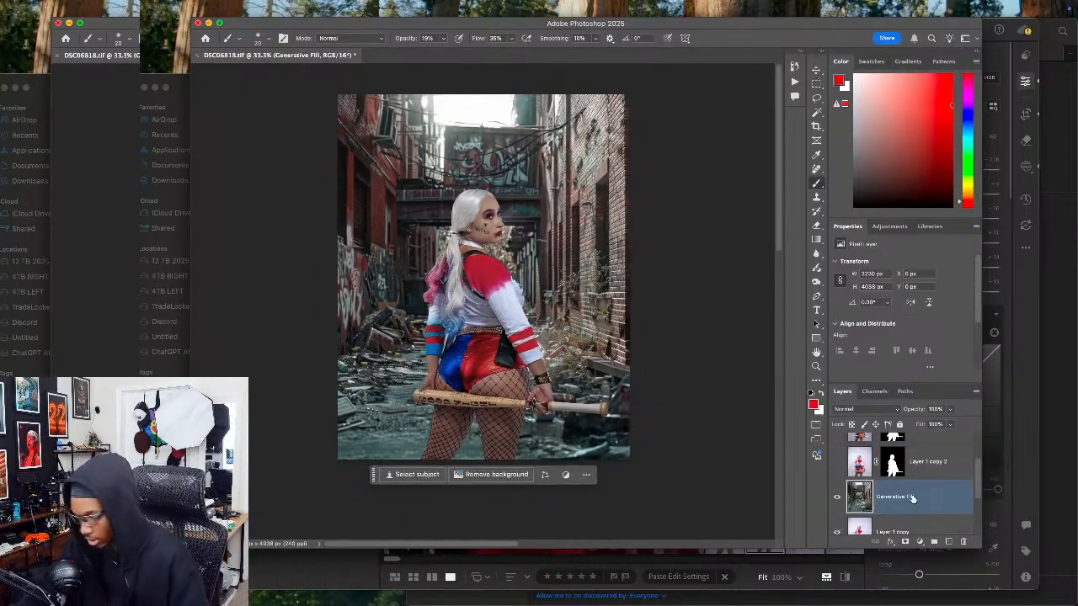
pyautogui.press('super+j')
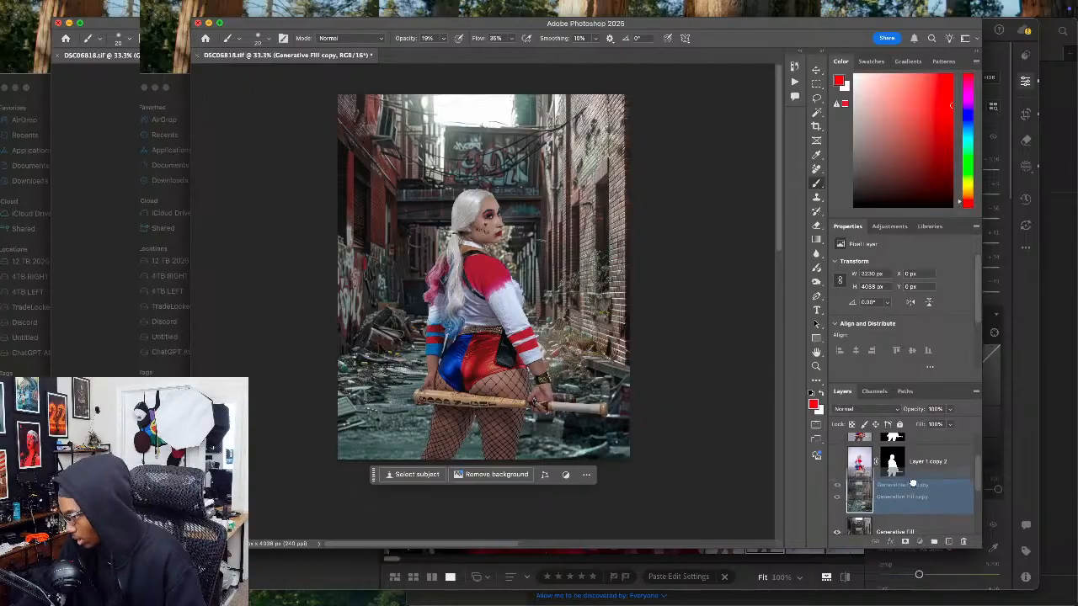
pyautogui.moveTo(911, 483); pyautogui.dragTo(906, 449)
# Step: Set the Generative Fill copy layer to Multiply blending at 41% opacity
pyautogui.click(879, 410)
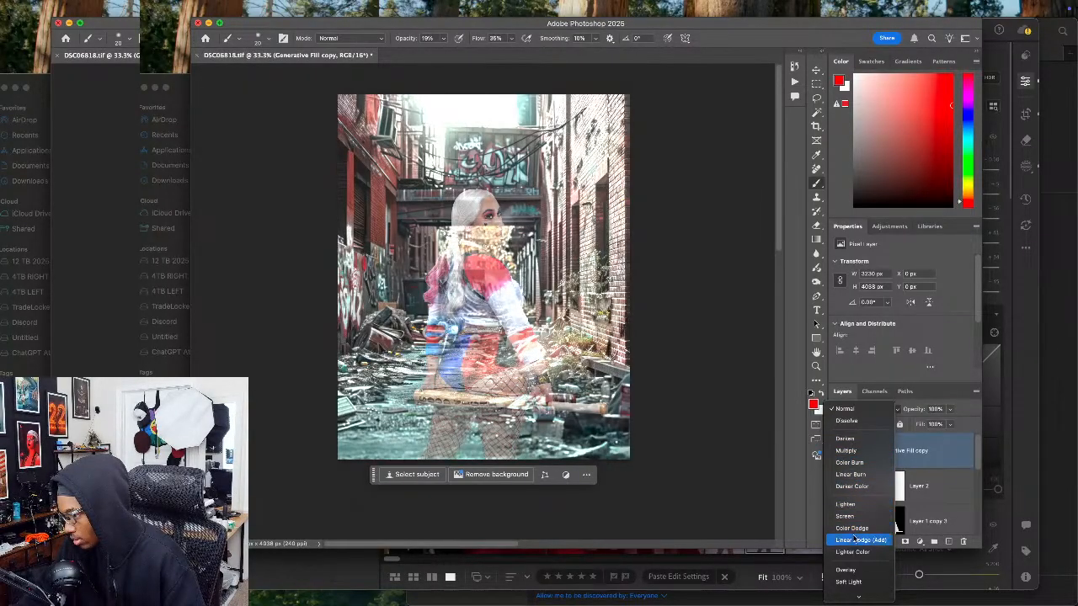
pyautogui.scroll(-2, 853, 516)
pyautogui.scroll(-2, 854, 516)
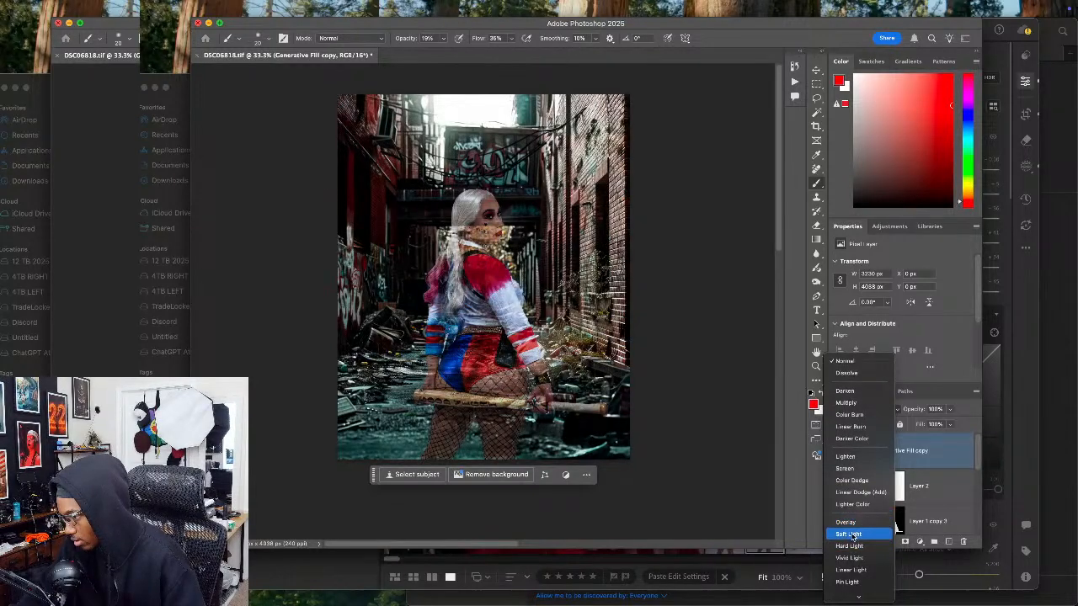
pyautogui.scroll(-3, 853, 536)
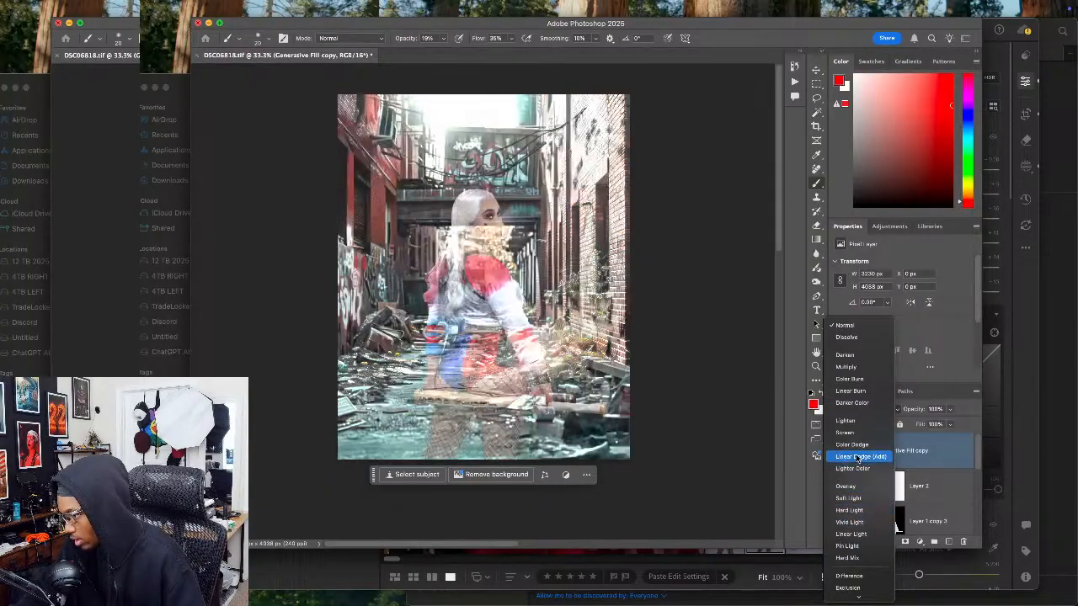
pyautogui.click(853, 366)
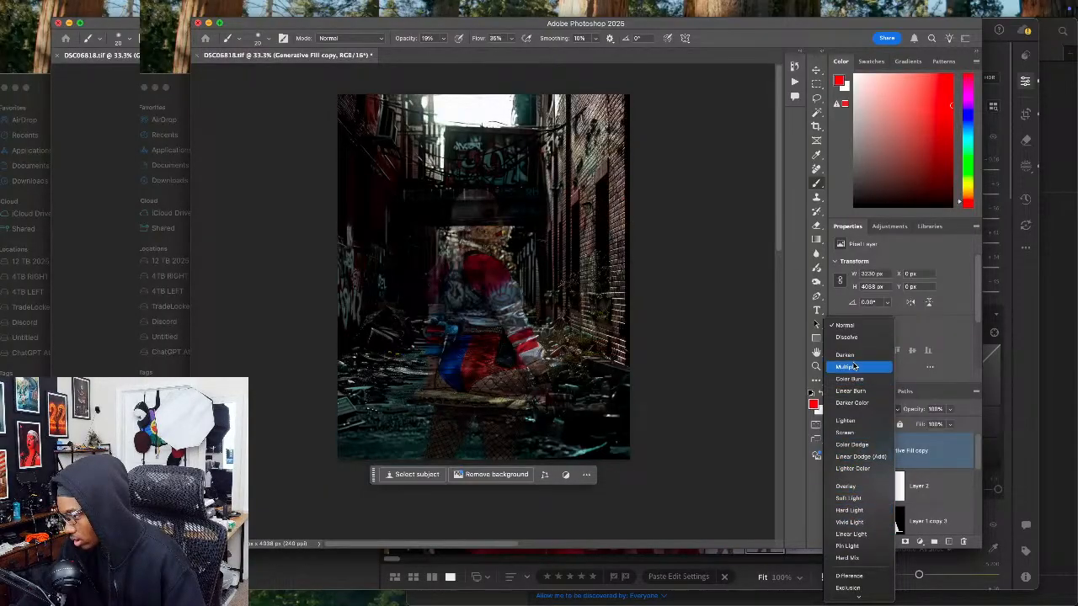
pyautogui.moveTo(937, 421); pyautogui.dragTo(920, 423)
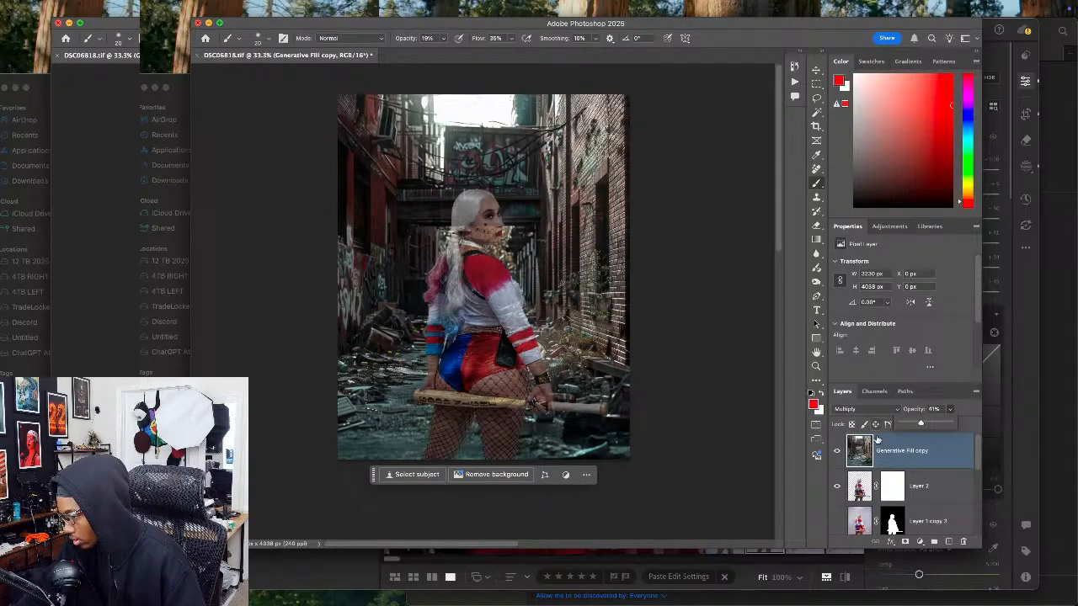
# Step: Add a layer mask to the Generative Fill copy and paint black over the woman's body with a 400 px brush at 19% opacity
pyautogui.click(905, 541)
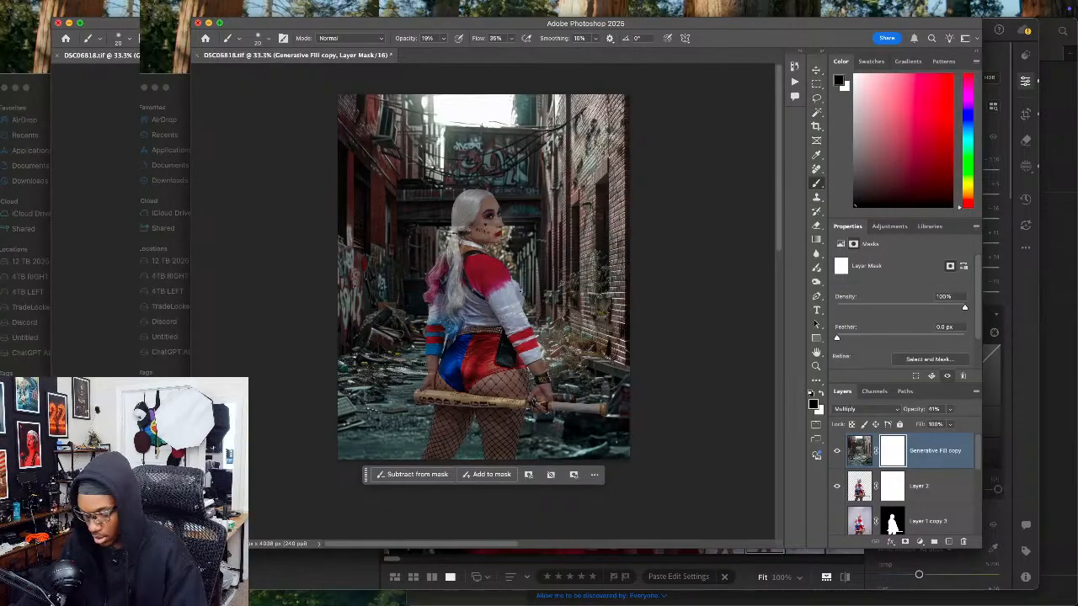
pyautogui.press(']')
pyautogui.press(']')
pyautogui.press(']')
pyautogui.press(']')
pyautogui.press(']')
pyautogui.press(']')
pyautogui.moveTo(497, 281); pyautogui.dragTo(499, 300)
pyautogui.moveTo(524, 354)
pyautogui.mouseDown()
pyautogui.moveTo(547, 413)
pyautogui.moveTo(490, 413)
pyautogui.moveTo(493, 383)
pyautogui.moveTo(463, 376)
pyautogui.moveTo(438, 436)
pyautogui.moveTo(456, 446)
pyautogui.moveTo(490, 421)
pyautogui.moveTo(439, 371)
pyautogui.moveTo(426, 396)
pyautogui.moveTo(432, 414)
pyautogui.moveTo(447, 372)
pyautogui.moveTo(524, 405)
pyautogui.moveTo(621, 409)
pyautogui.moveTo(513, 358)
pyautogui.moveTo(491, 234)
pyautogui.moveTo(468, 200)
pyautogui.moveTo(458, 223)
pyautogui.moveTo(486, 220)
pyautogui.moveTo(496, 233)
pyautogui.mouseUp()
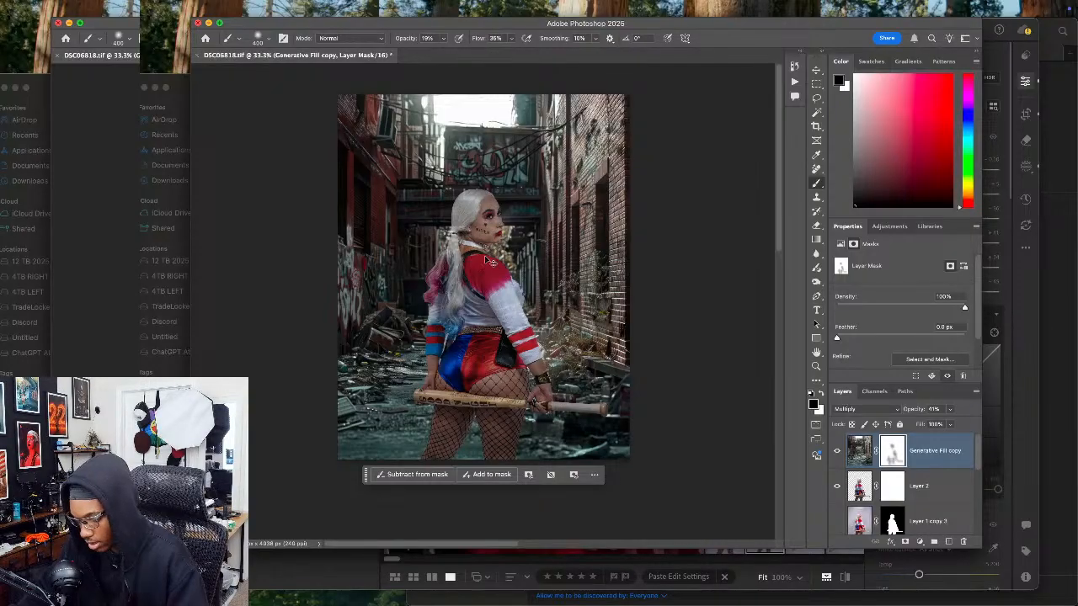
# Step: Reduce the mask brush to 200 px and paint the alley overlay off her hair, neck, shoulder and sleeves
pyautogui.scroll(3, 480, 256)
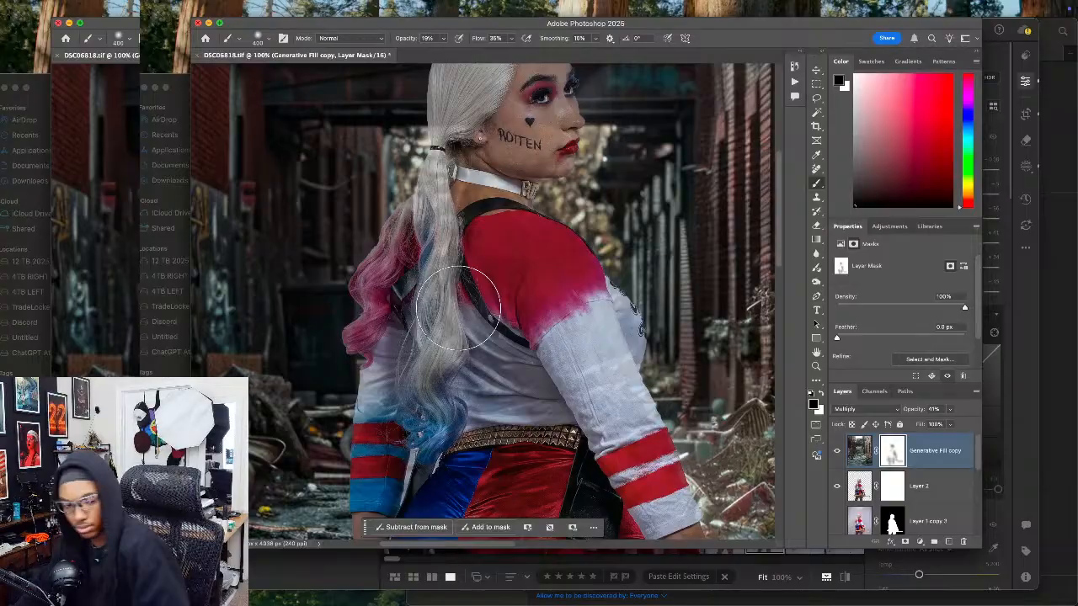
pyautogui.moveTo(457, 310)
pyautogui.mouseDown()
pyautogui.moveTo(470, 247)
pyautogui.moveTo(431, 291)
pyautogui.moveTo(415, 296)
pyautogui.moveTo(404, 268)
pyautogui.mouseUp()
pyautogui.press('[')
pyautogui.press('[')
pyautogui.press('[')
pyautogui.moveTo(351, 305)
pyautogui.mouseDown()
pyautogui.moveTo(424, 292)
pyautogui.moveTo(438, 198)
pyautogui.moveTo(429, 183)
pyautogui.moveTo(432, 166)
pyautogui.moveTo(447, 173)
pyautogui.moveTo(455, 128)
pyautogui.moveTo(438, 261)
pyautogui.moveTo(469, 344)
pyautogui.mouseUp()
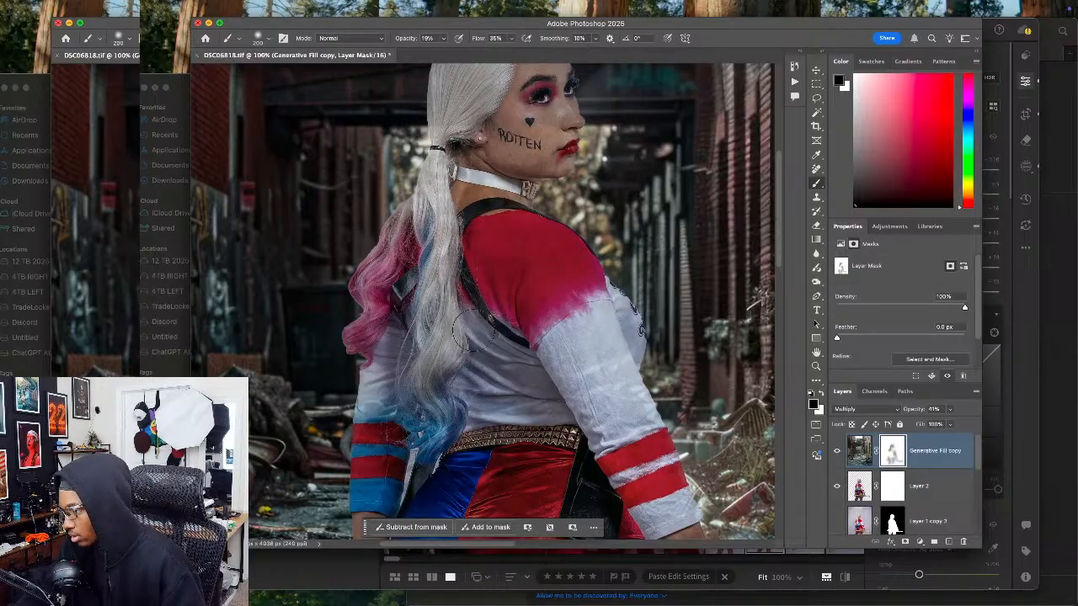
pyautogui.moveTo(585, 262); pyautogui.dragTo(588, 269)
pyautogui.scroll(5, 587, 268)
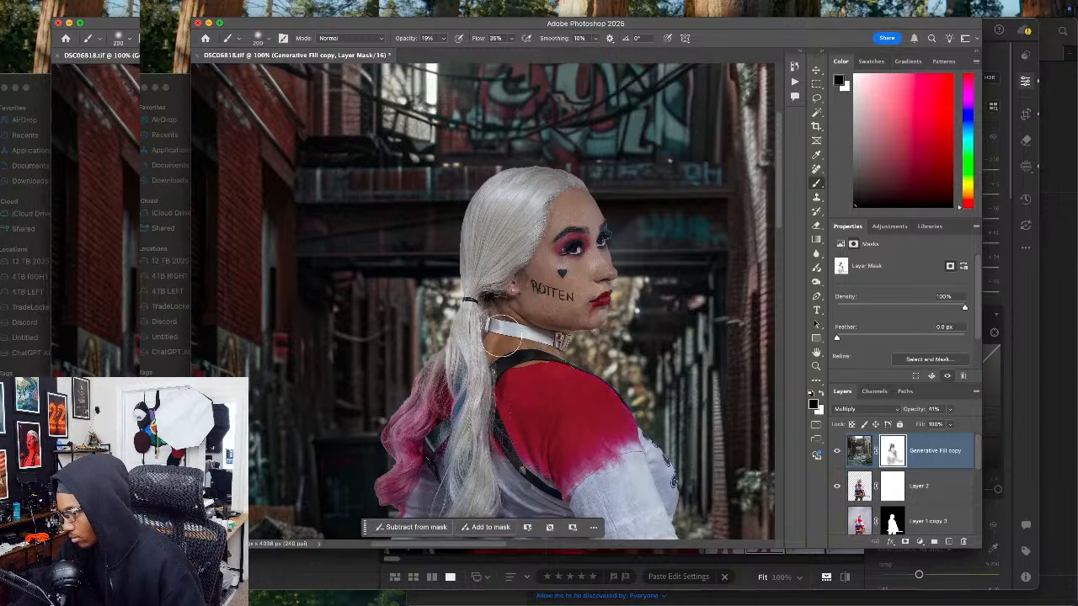
pyautogui.moveTo(517, 391)
pyautogui.mouseDown()
pyautogui.moveTo(529, 305)
pyautogui.moveTo(580, 275)
pyautogui.mouseUp()
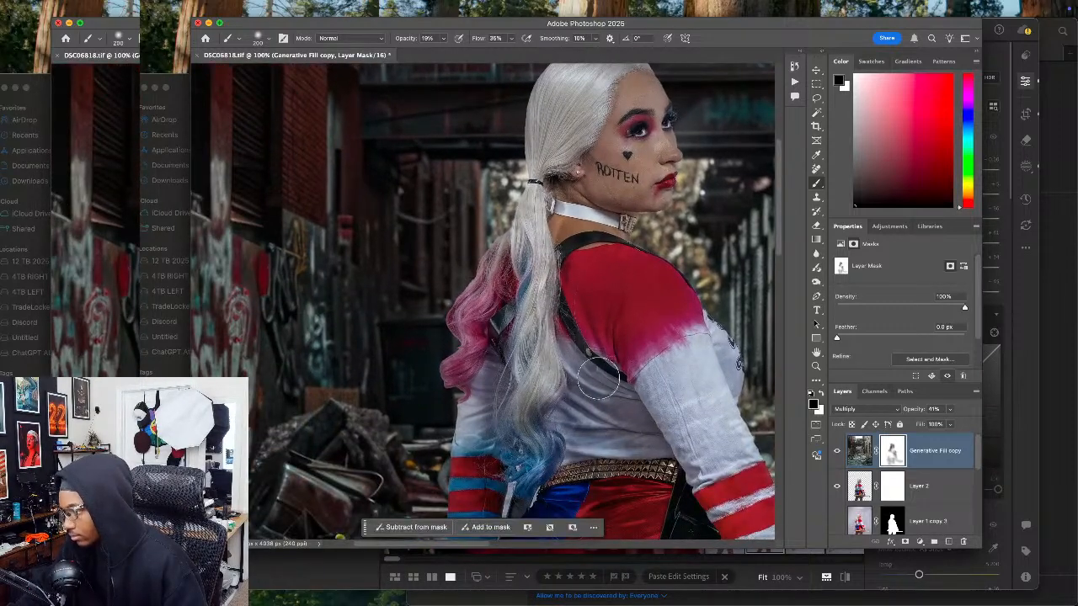
pyautogui.moveTo(483, 455)
pyautogui.mouseDown()
pyautogui.moveTo(497, 348)
pyautogui.moveTo(488, 232)
pyautogui.moveTo(459, 262)
pyautogui.mouseUp()
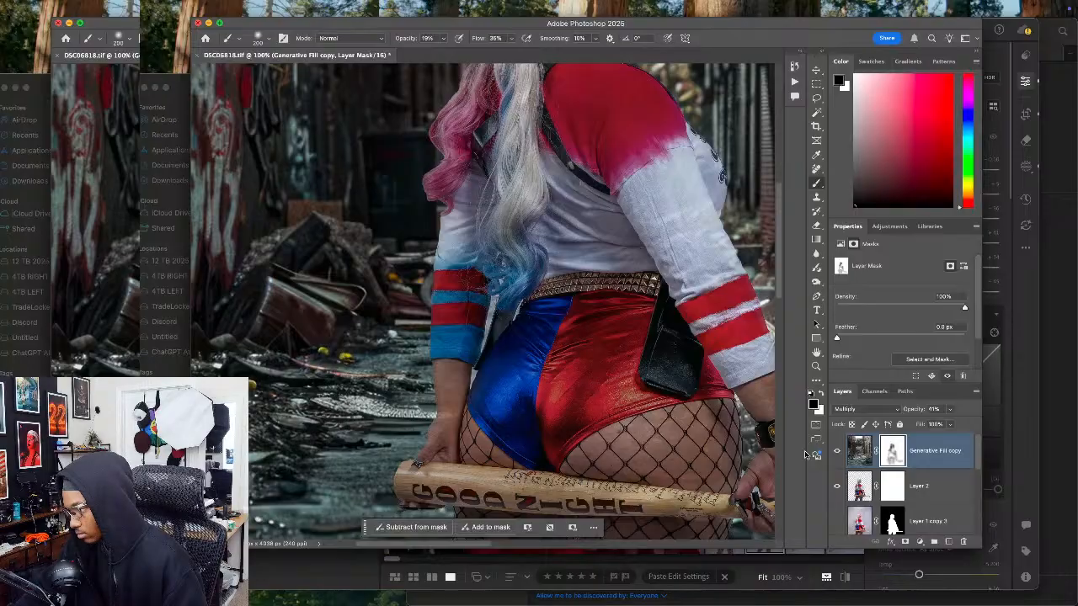
# Step: Compare her torso and legs with the Generative Fill copy layer hidden and shown
pyautogui.click(835, 452)
pyautogui.click(836, 452)
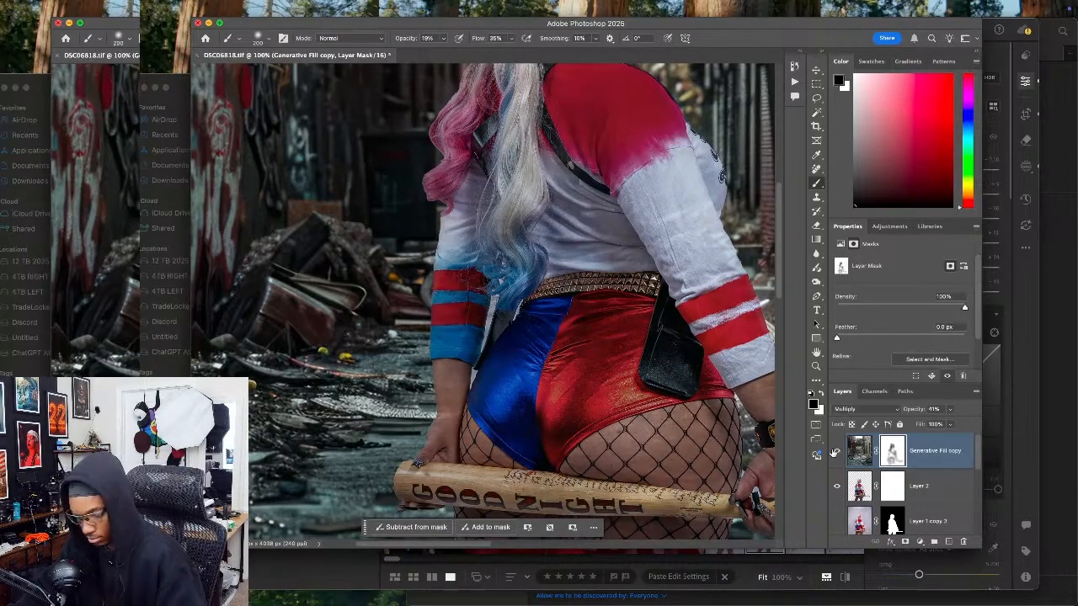
pyautogui.click(835, 452)
pyautogui.click(835, 452)
pyautogui.click(835, 452)
pyautogui.click(835, 452)
pyautogui.click(835, 452)
pyautogui.click(835, 452)
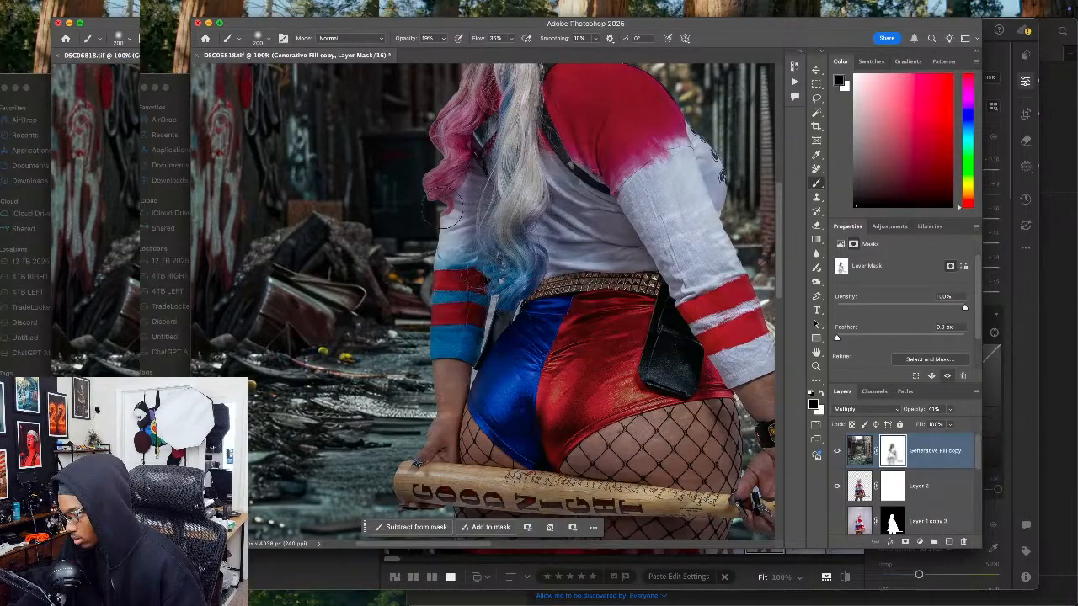
# Step: Raise the brush opacity to 60% and mask the overlay off her hands, shorts, fishnet legs and the bat
pyautogui.click(444, 37)
pyautogui.moveTo(444, 52); pyautogui.dragTo(458, 52)
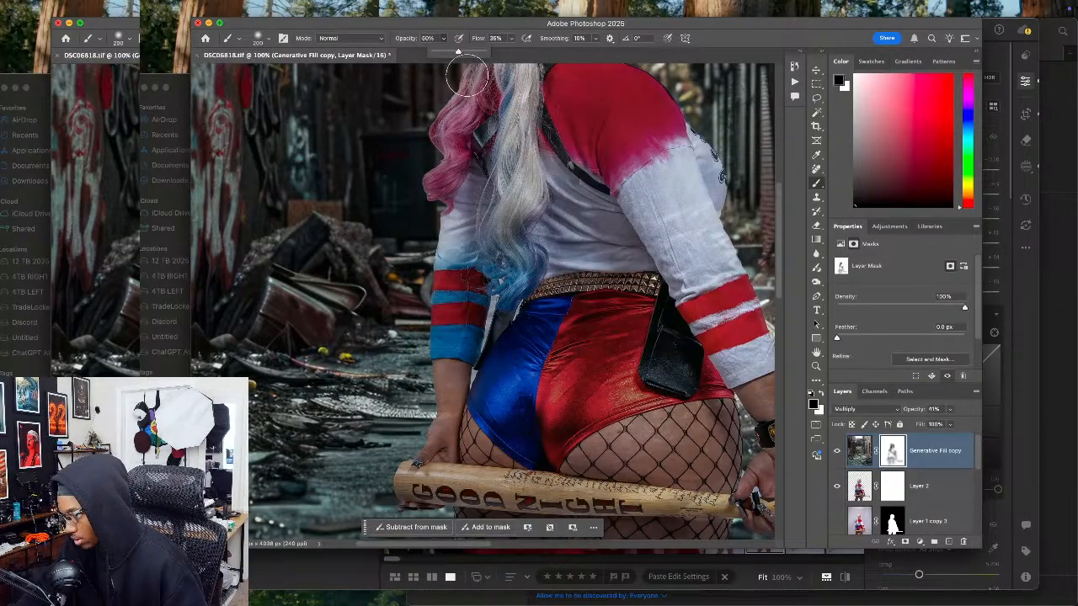
pyautogui.moveTo(457, 409); pyautogui.dragTo(447, 431)
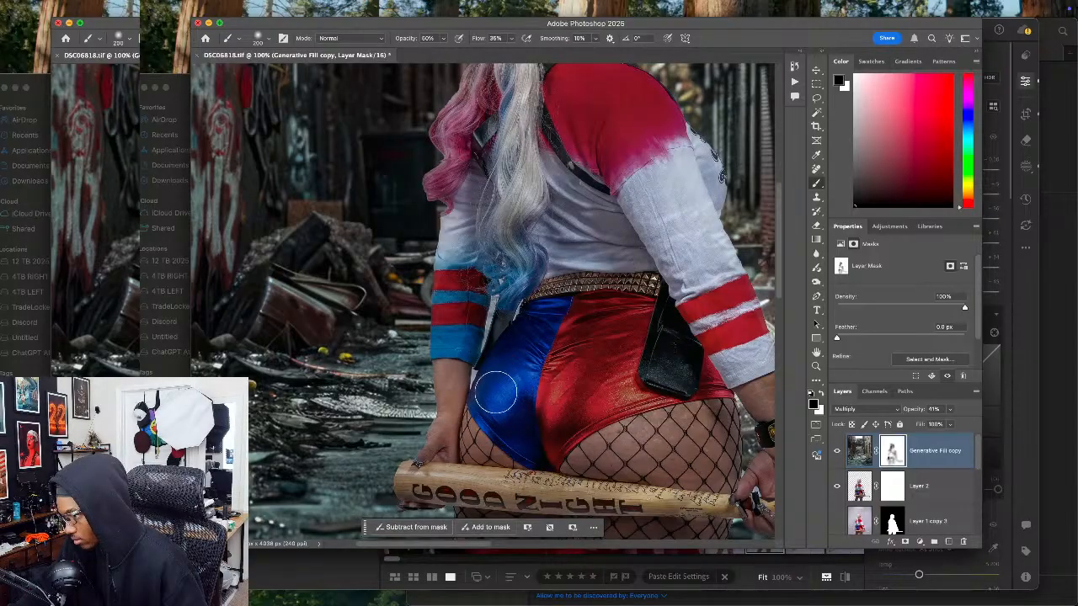
pyautogui.moveTo(597, 489); pyautogui.dragTo(511, 366)
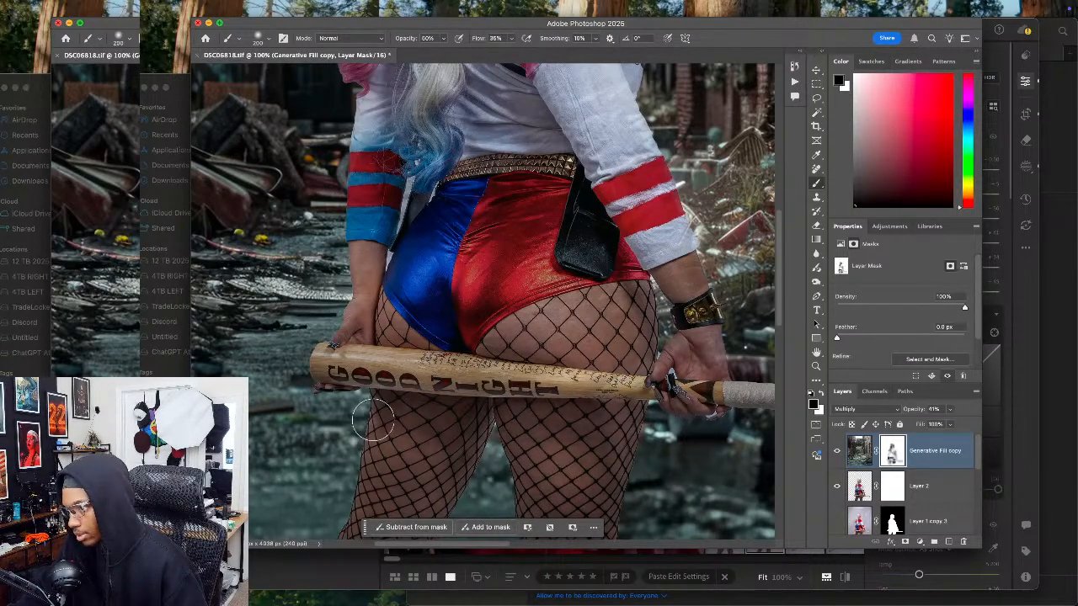
pyautogui.hscroll(5, 387, 430)
pyautogui.scroll(2, 387, 429)
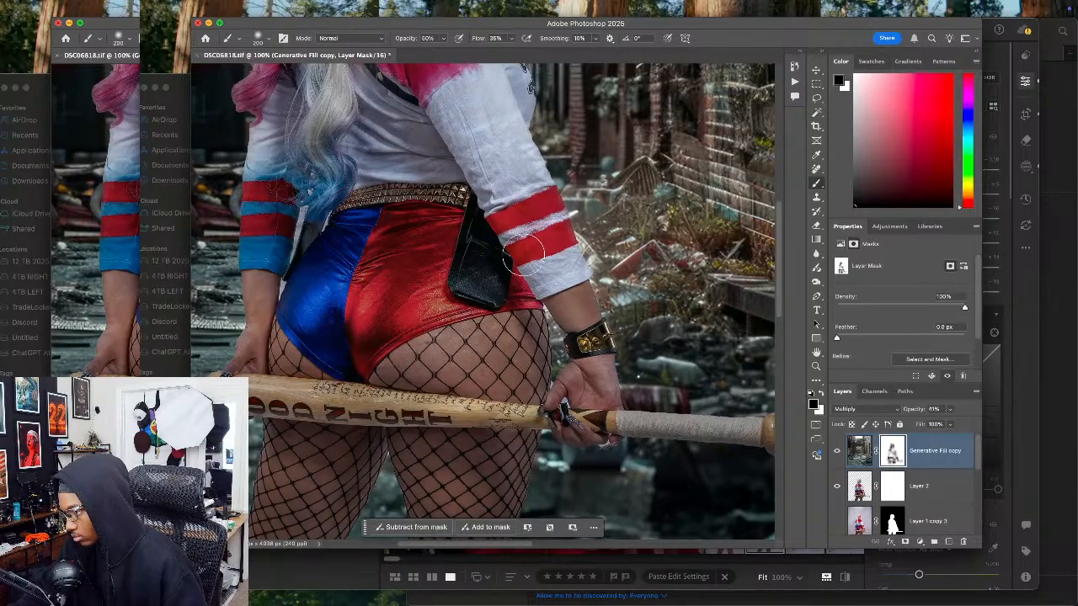
pyautogui.hscroll(5, 522, 286)
pyautogui.scroll(-3, 522, 286)
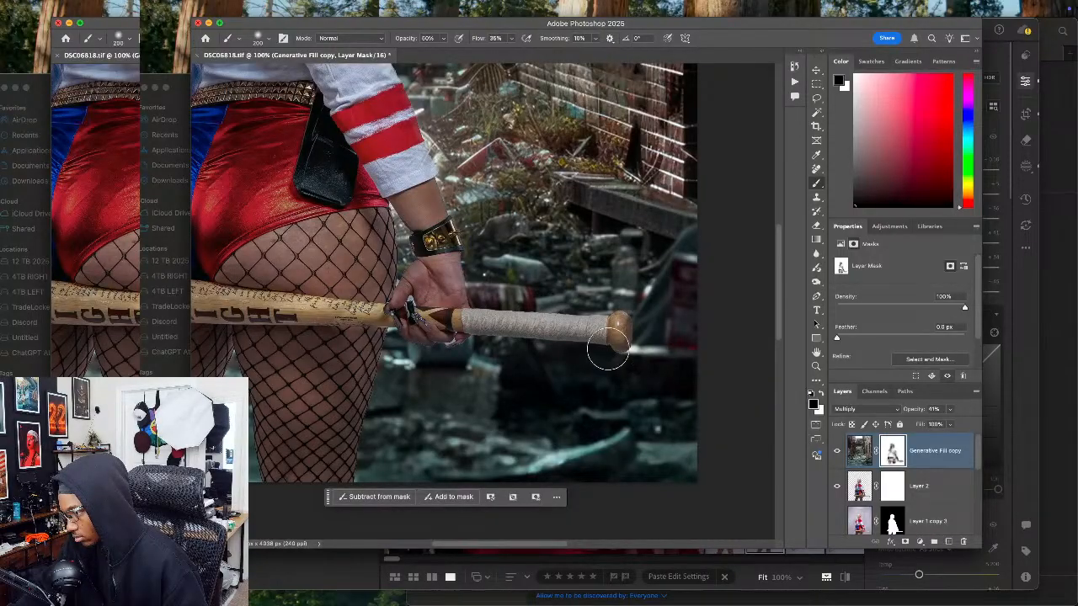
# Step: Touch up the Generative Fill copy mask over her face, ponytail, shirt, shorts and thighs at 60% brush opacity
pyautogui.scroll(5, 581, 358)
pyautogui.hscroll(-4, 581, 358)
pyautogui.scroll(2, 566, 365)
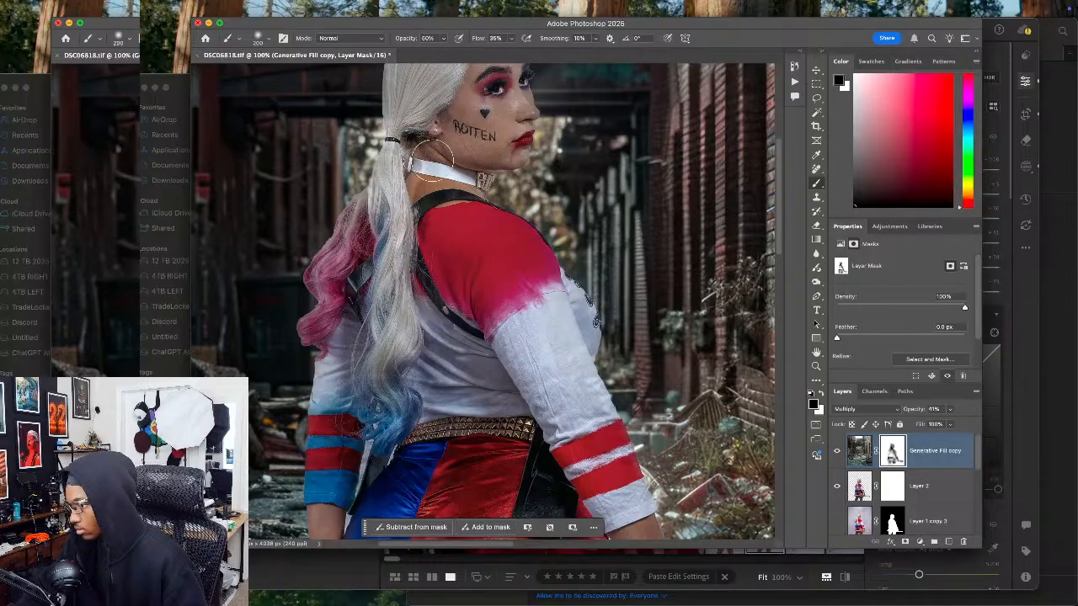
pyautogui.scroll(5, 425, 172)
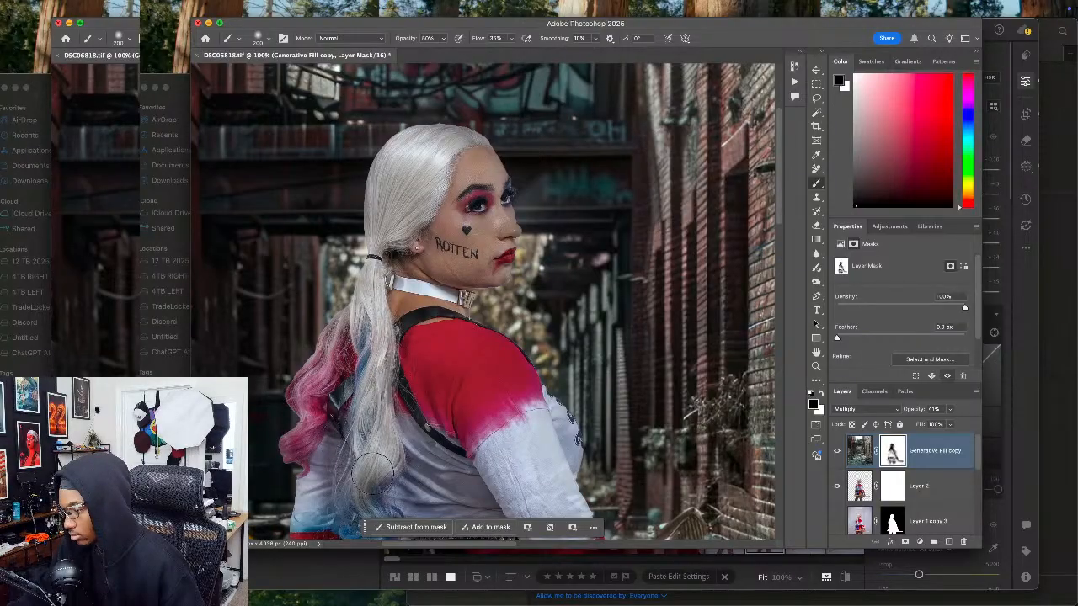
pyautogui.scroll(-5, 375, 461)
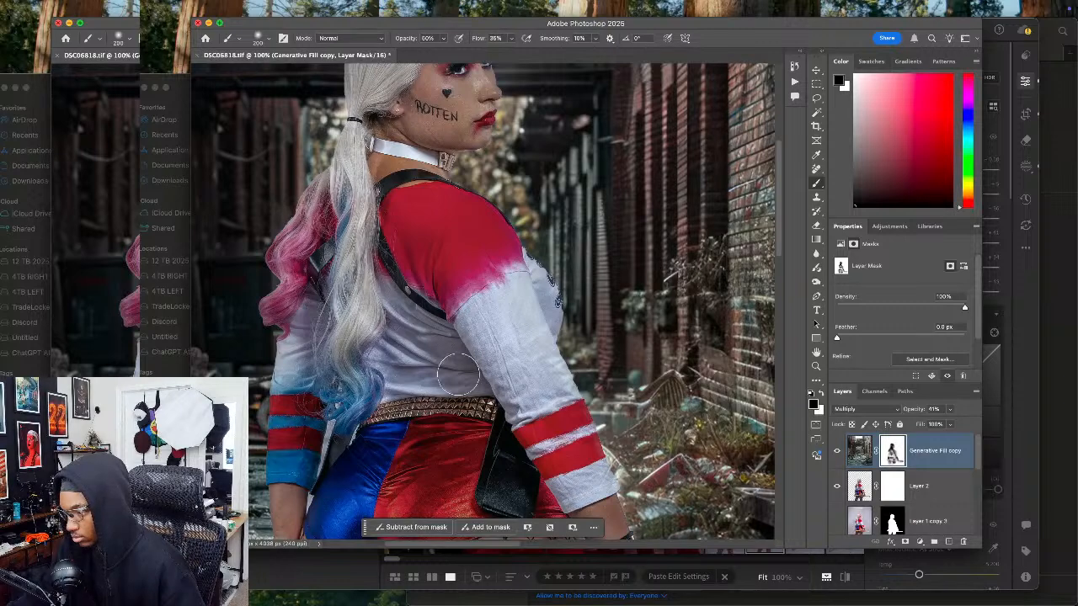
pyautogui.scroll(-4, 413, 353)
pyautogui.moveTo(395, 346); pyautogui.dragTo(393, 351)
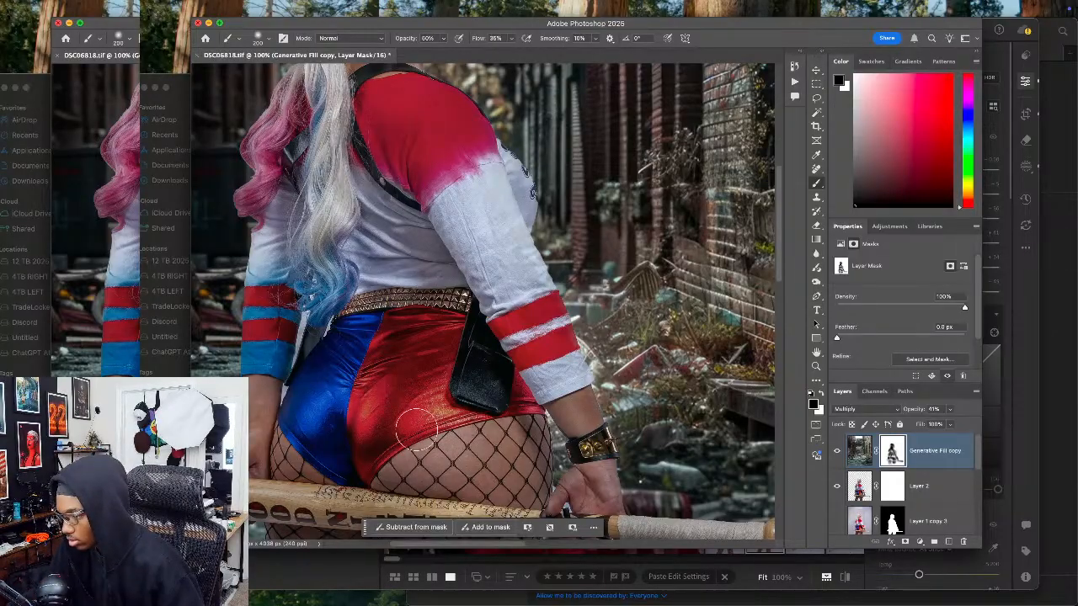
pyautogui.scroll(-5, 417, 434)
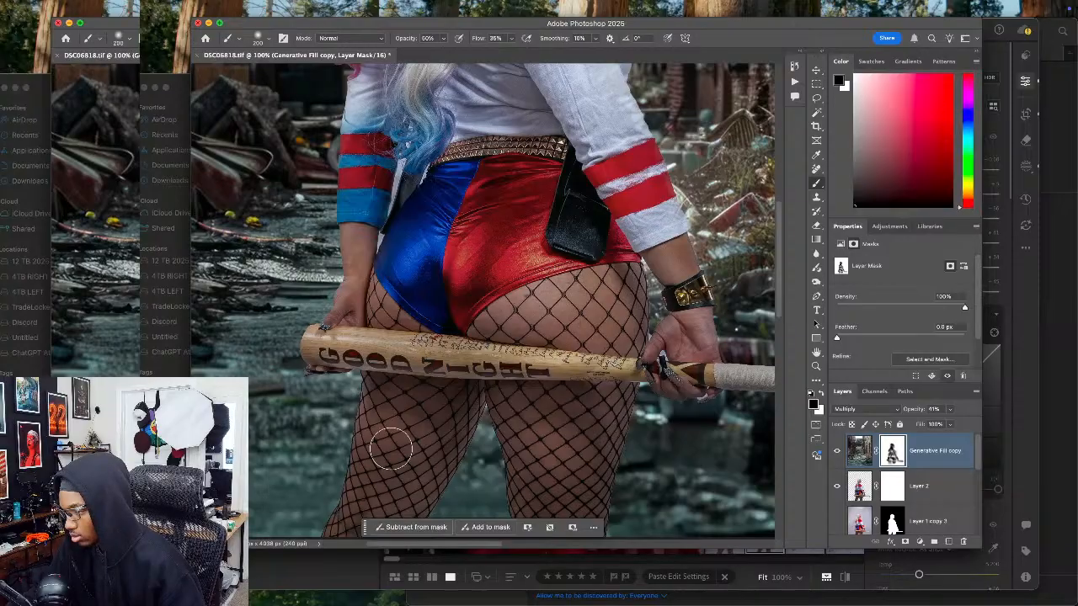
pyautogui.scroll(6, 464, 443)
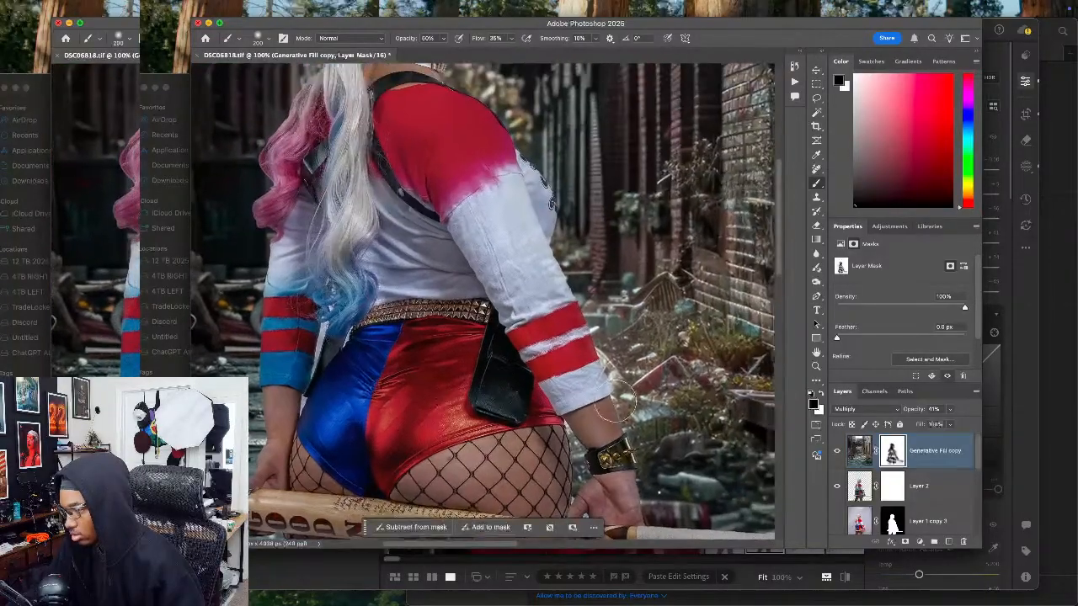
pyautogui.scroll(8, 549, 362)
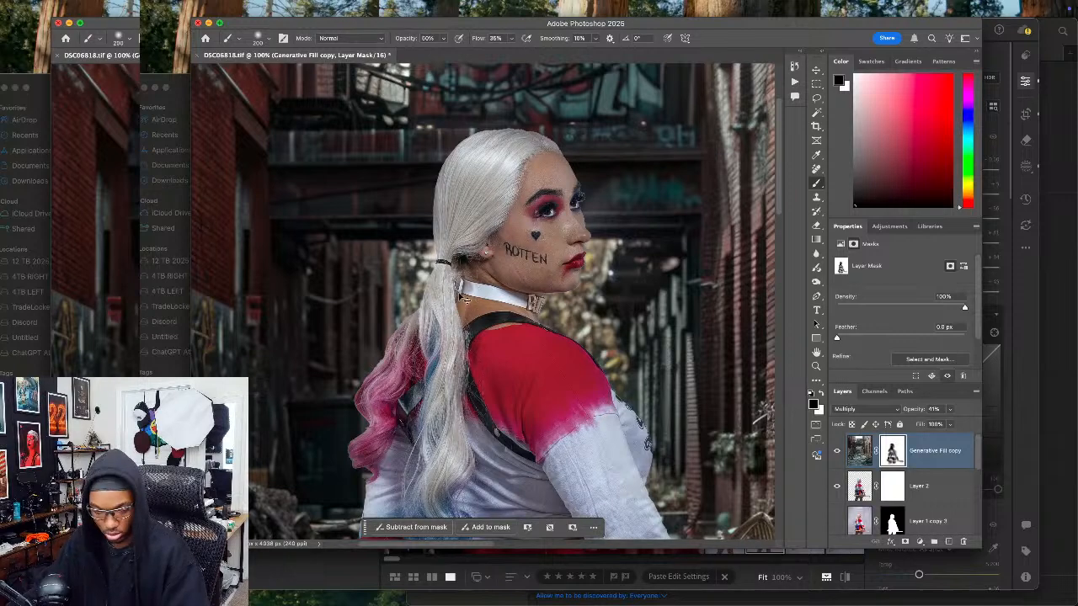
# Step: Compare the whole composite with the Generative Fill copy overlay hidden and shown
pyautogui.press('super+0')
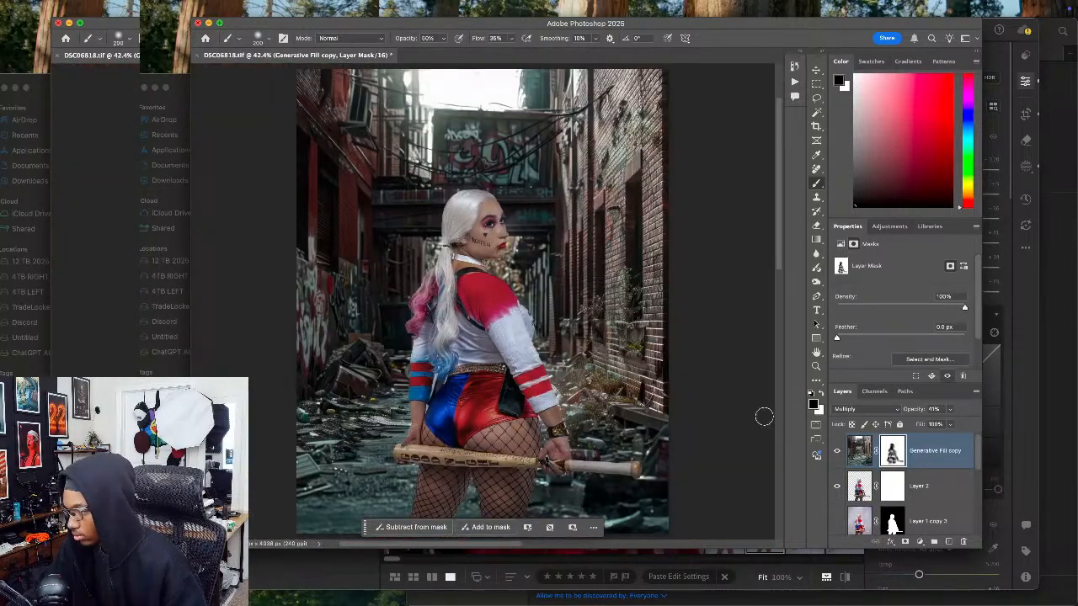
pyautogui.click(838, 451)
pyautogui.click(838, 451)
pyautogui.click(838, 452)
pyautogui.click(837, 451)
pyautogui.click(837, 451)
pyautogui.click(837, 452)
pyautogui.click(838, 452)
pyautogui.click(839, 453)
pyautogui.click(837, 451)
pyautogui.click(838, 451)
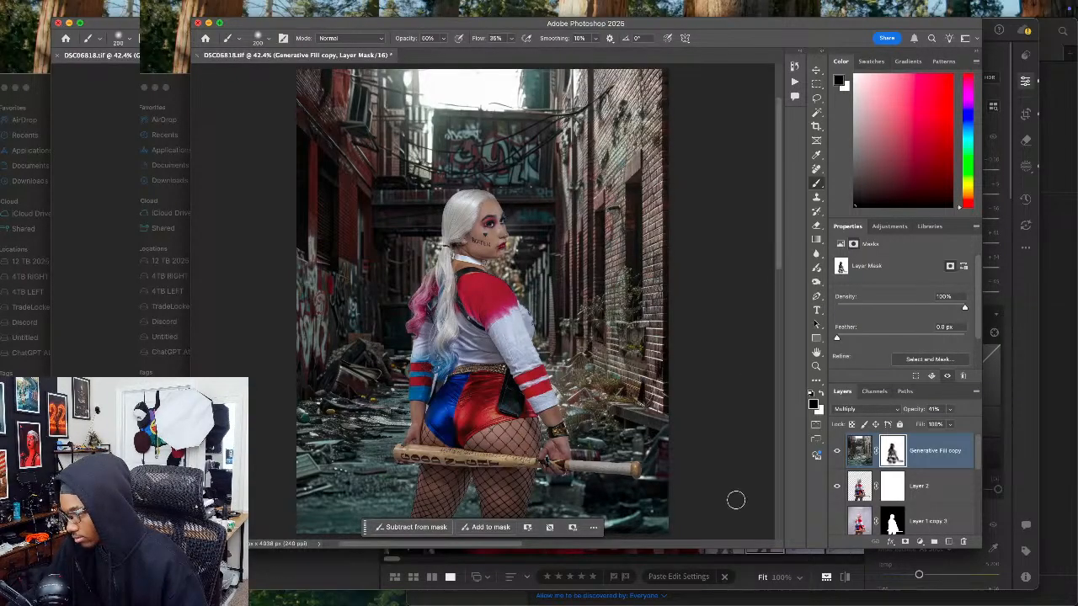
pyautogui.click(839, 452)
pyautogui.click(837, 452)
pyautogui.click(837, 451)
pyautogui.click(838, 451)
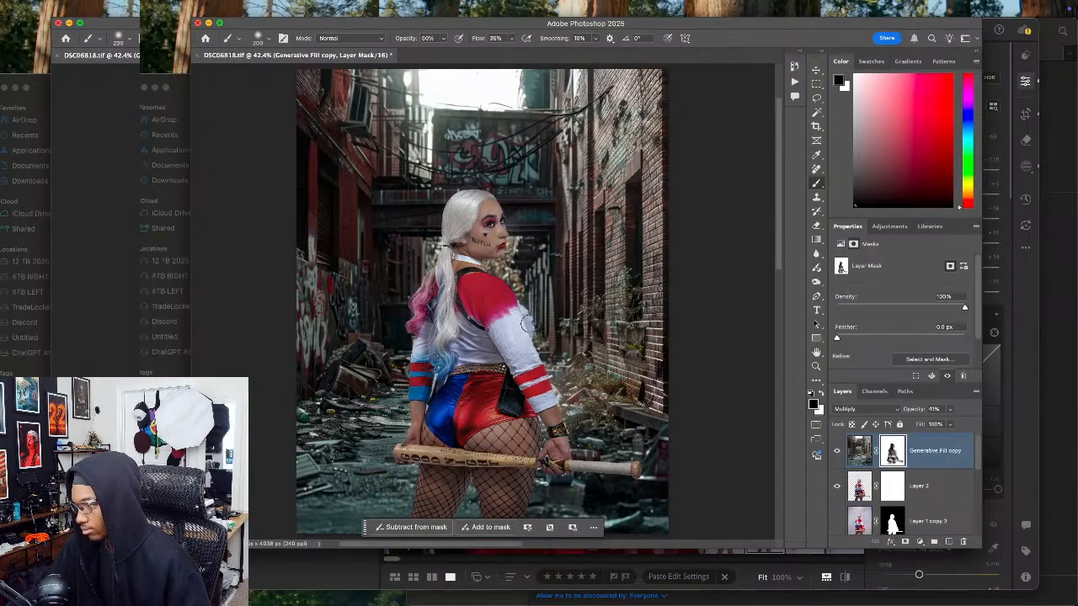
# Step: Select the original Generative Fill alley layer beneath the masked copies of the woman
pyautogui.press('super+minus')
pyautogui.rightClick(488, 296)
pyautogui.press('Escape')
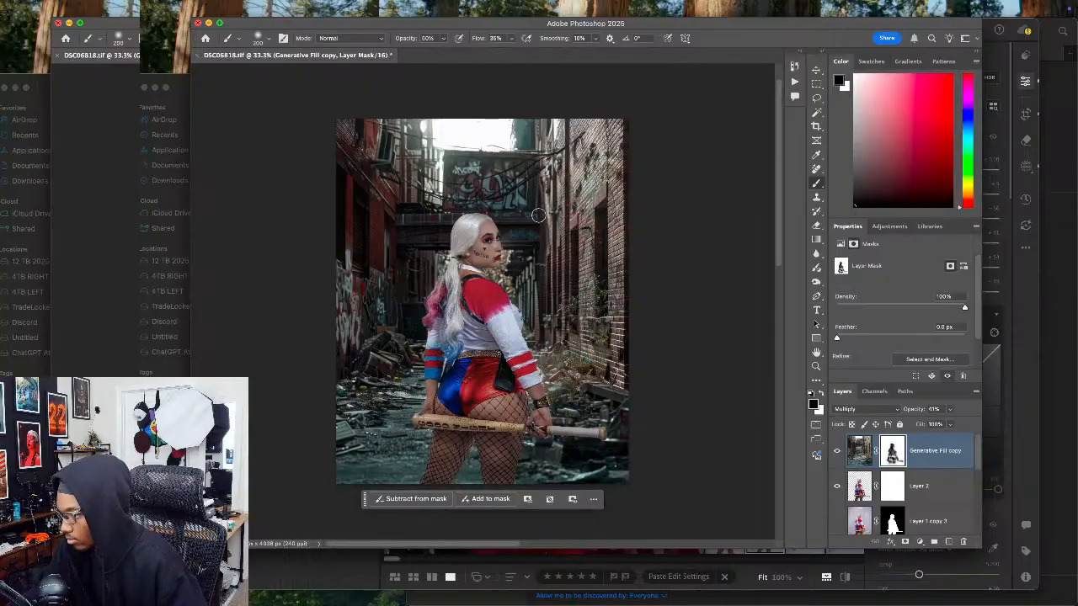
pyautogui.press('6')
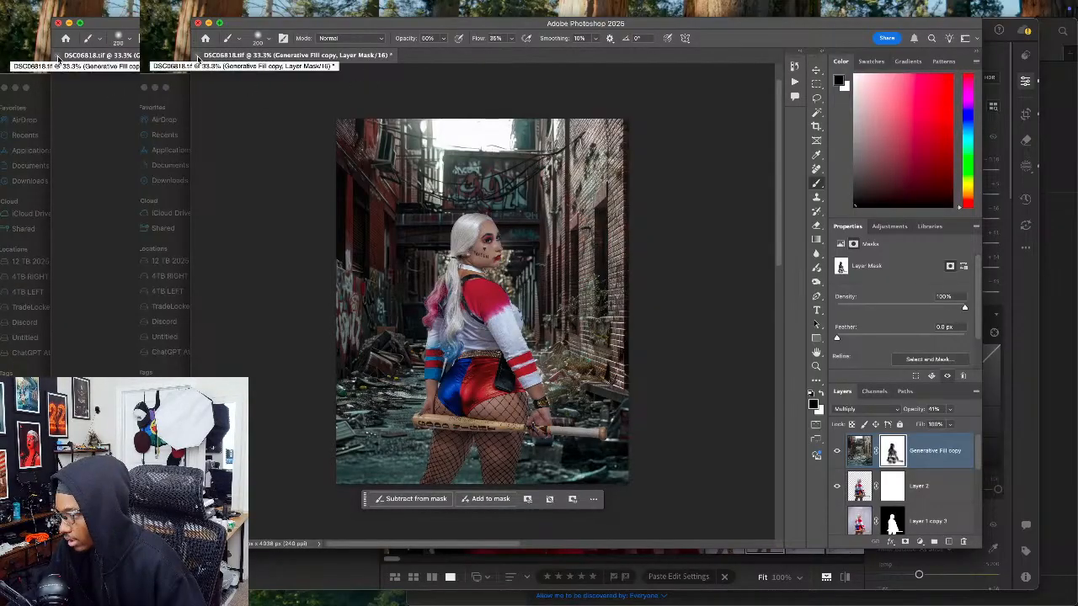
pyautogui.scroll(-5, 917, 472)
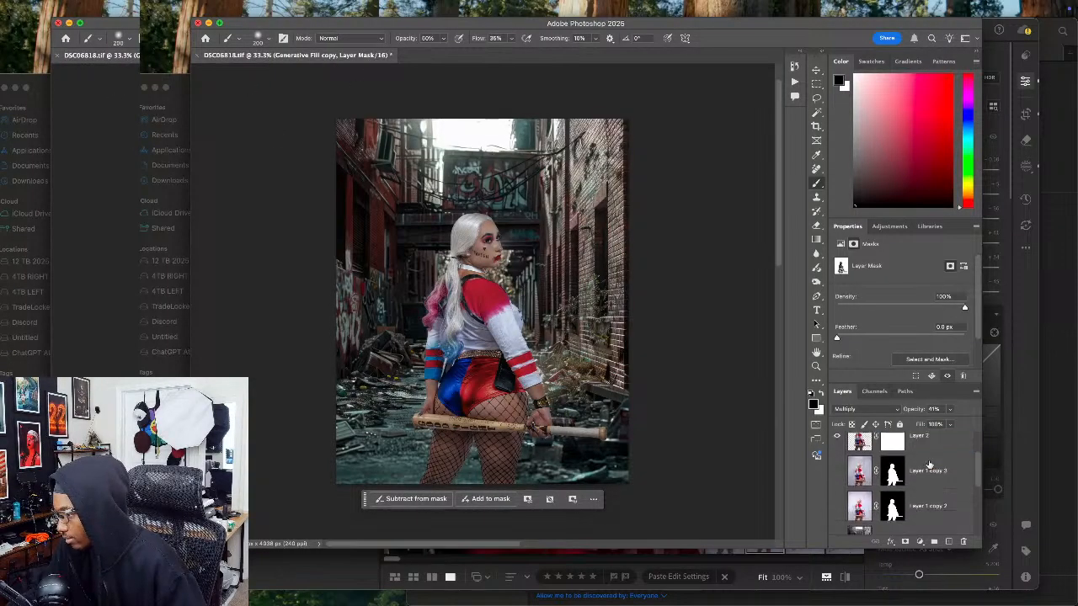
pyautogui.click(926, 486)
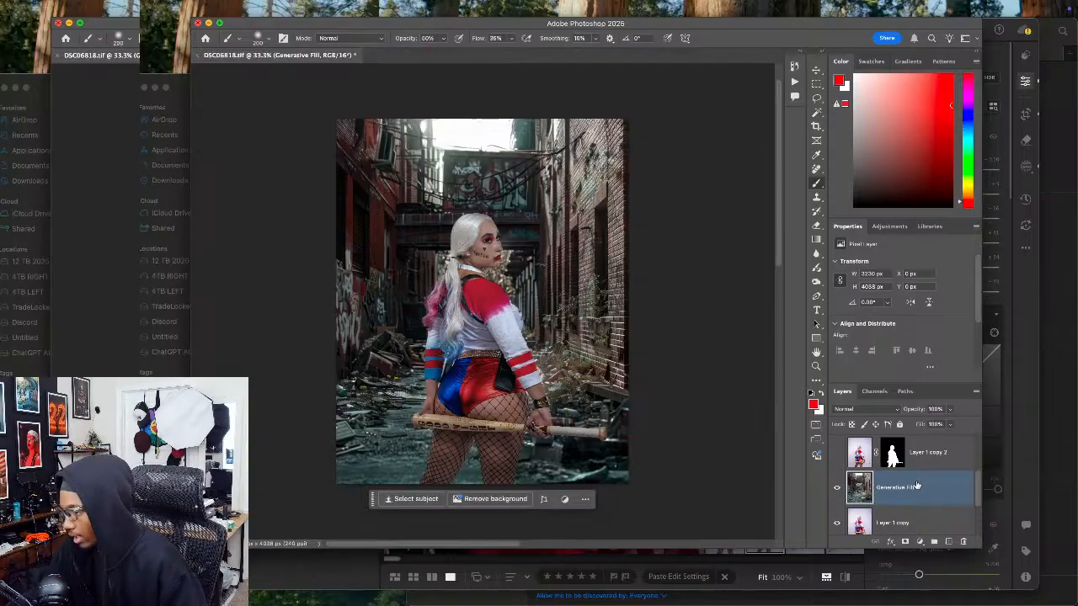
# Step: Switch to Lightroom and open the unedited photo of the woman crouching with the bat upright
pyautogui.click(362, 573)
pyautogui.hscroll(5, 604, 536)
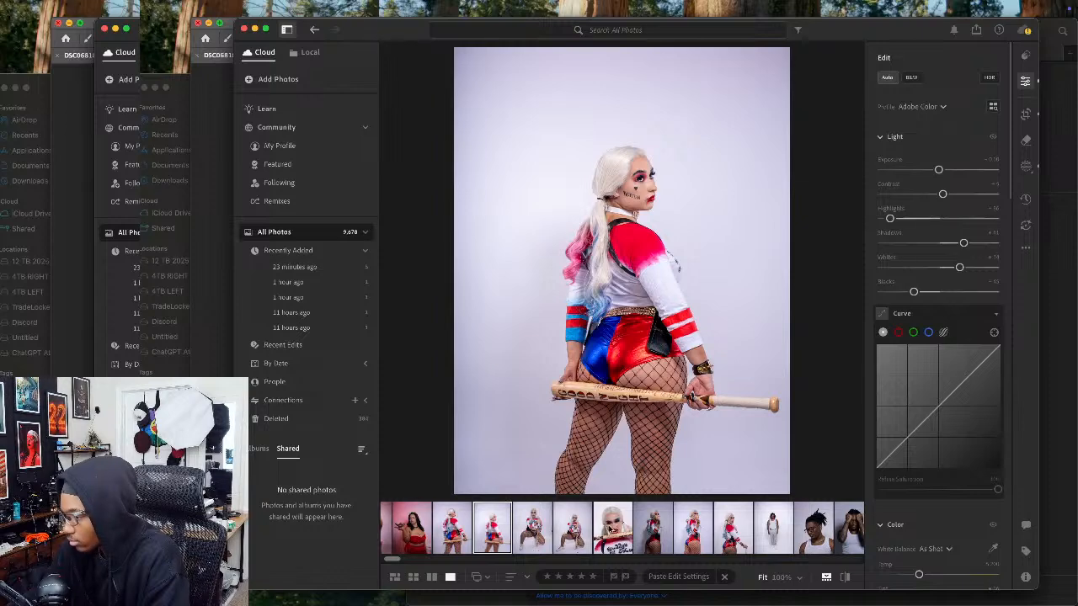
pyautogui.click(573, 530)
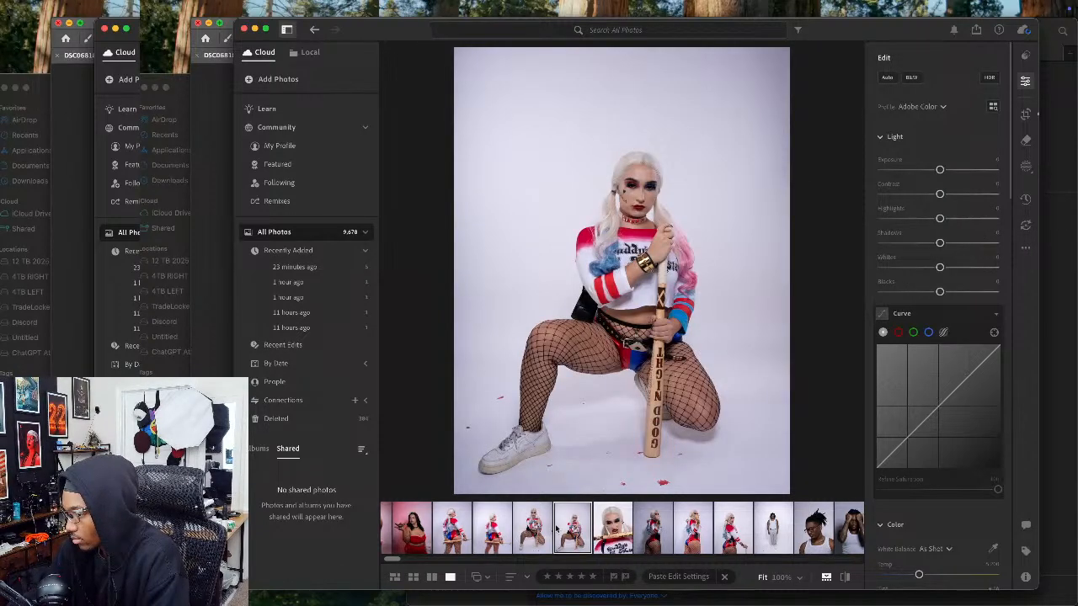
# Step: Open the photo of the woman seen from behind with the bat on her shoulder for editing in Photoshop
pyautogui.click(695, 518)
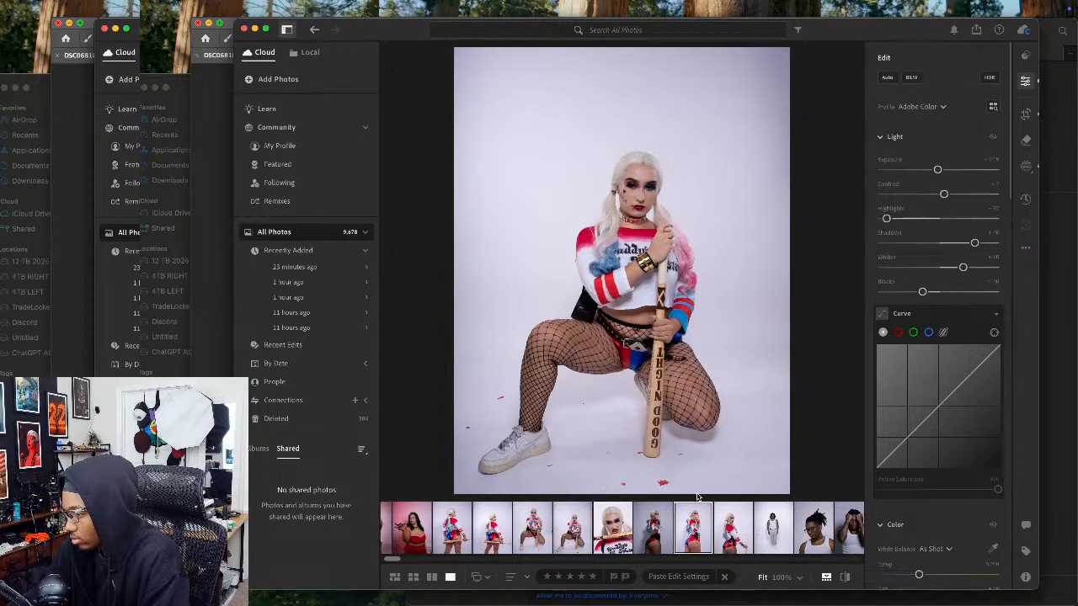
pyautogui.rightClick(602, 273)
pyautogui.moveTo(664, 351)
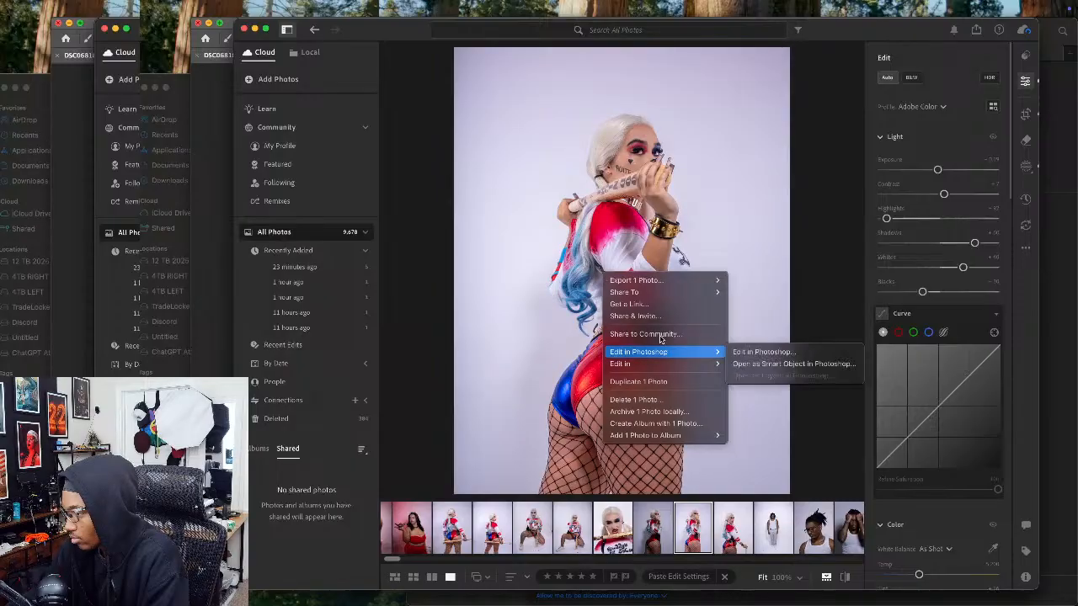
pyautogui.click(756, 351)
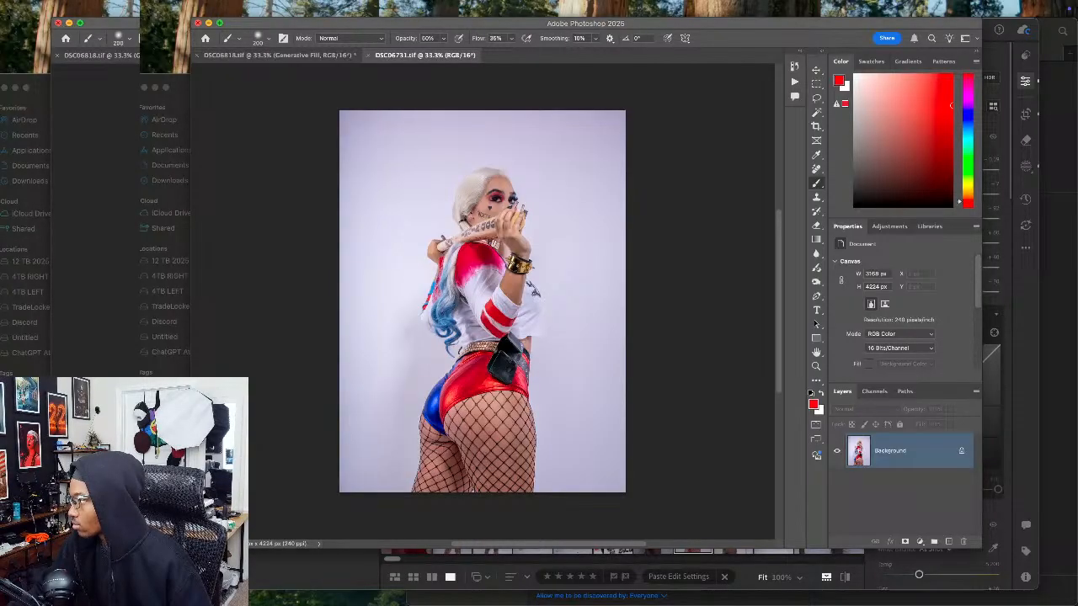
# Step: Duplicate the photo's background layer twice
pyautogui.click(900, 451)
pyautogui.hotkey('ctrl', 'j')
pyautogui.hotkey('ctrl', 'j')
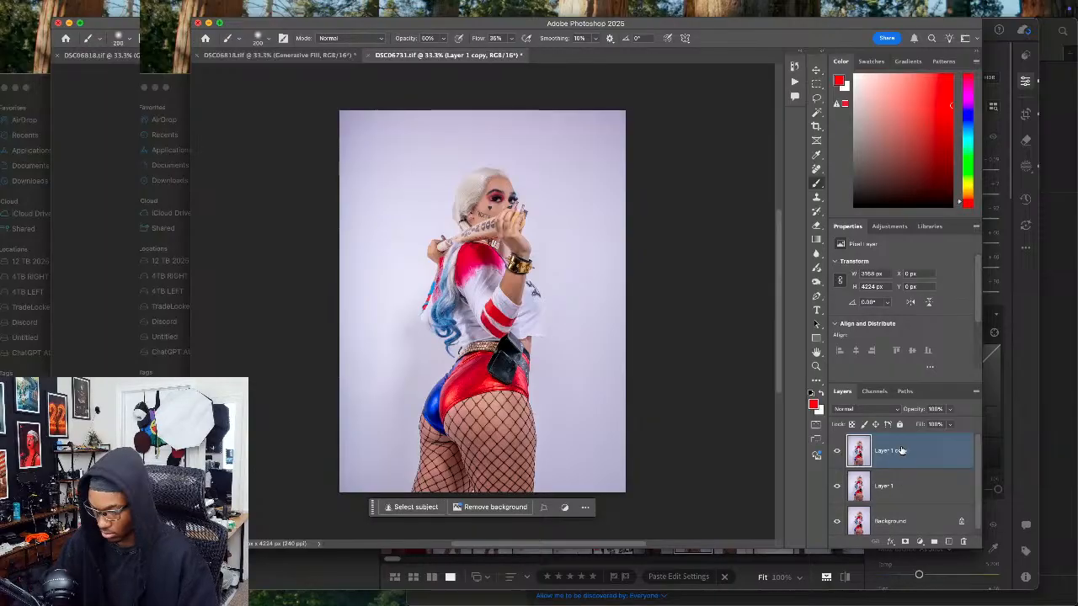
# Step: Extend the canvas at a 4:5 ratio to about 3896 × 4871 px, filling the new area with Content-Aware Fill
pyautogui.press('c')
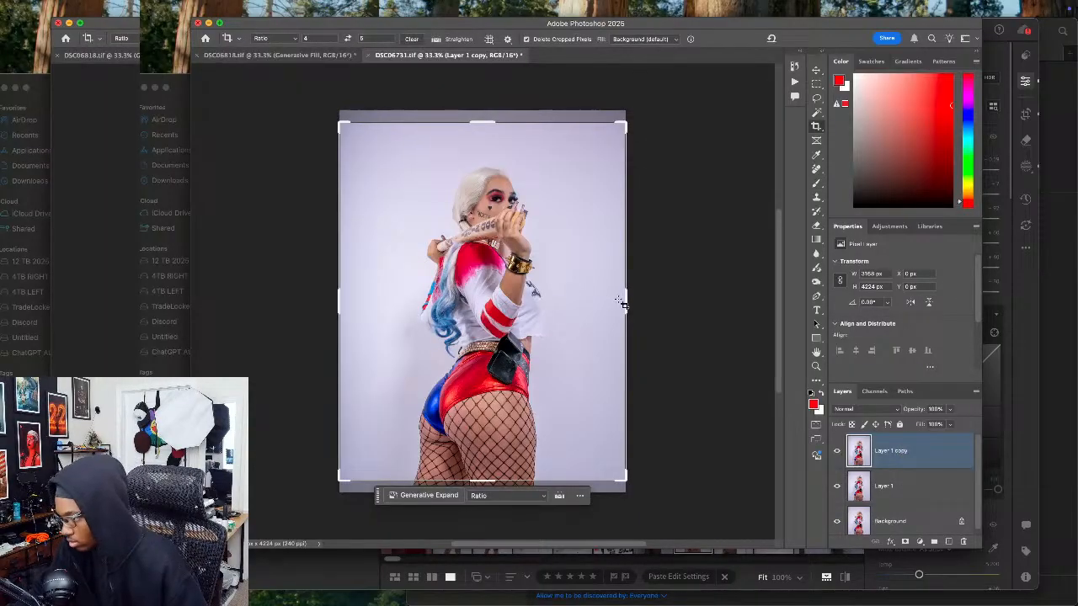
pyautogui.moveTo(627, 299); pyautogui.dragTo(636, 291)
pyautogui.moveTo(500, 294); pyautogui.dragTo(509, 294)
pyautogui.moveTo(482, 110); pyautogui.dragTo(482, 80)
pyautogui.click(635, 42)
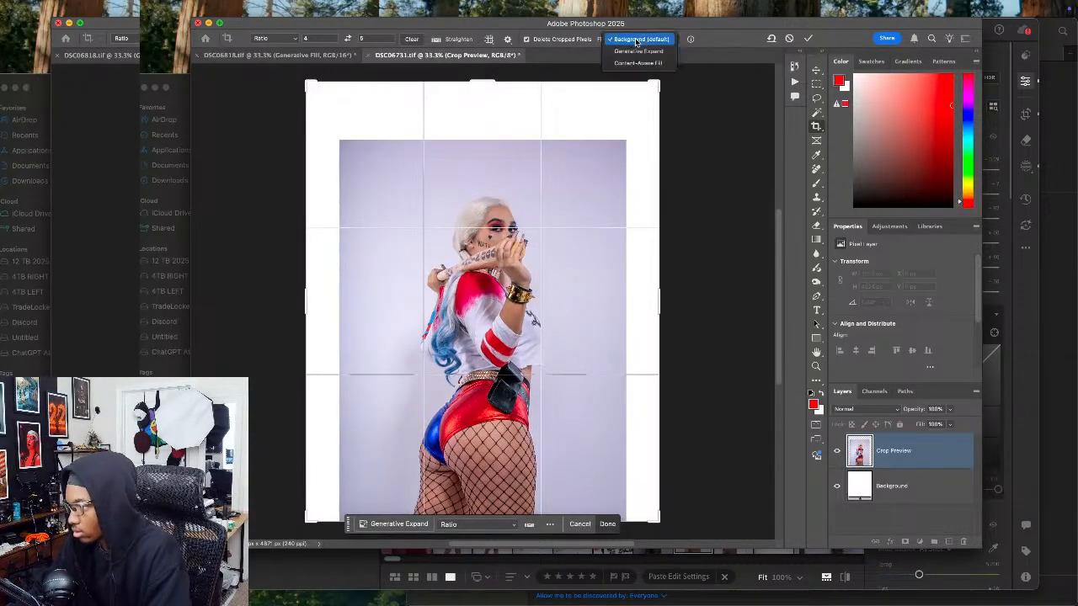
pyautogui.click(638, 65)
pyautogui.press('Return')
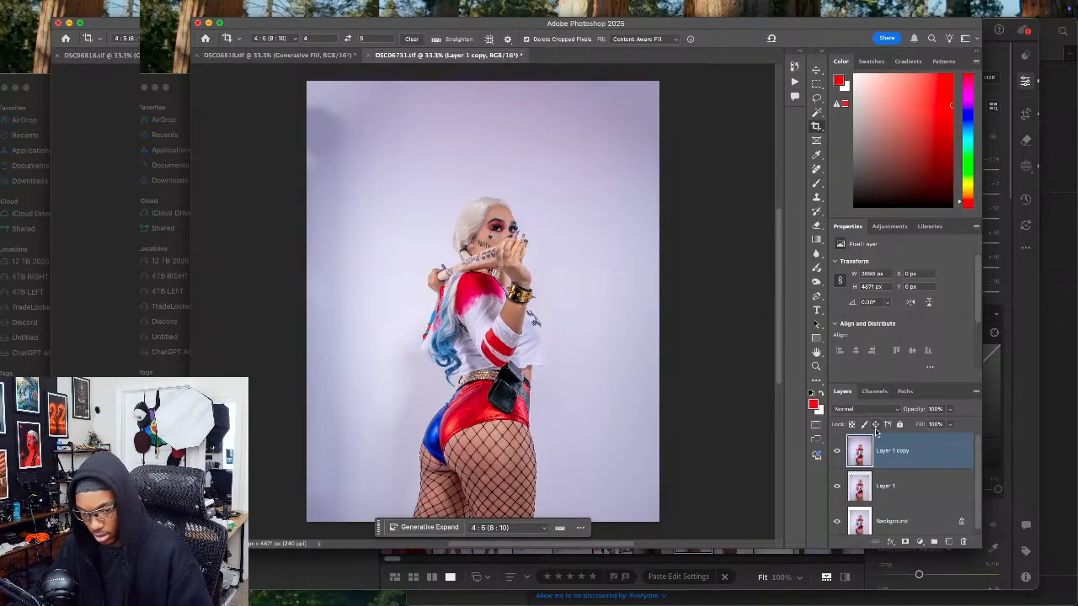
# Step: Smooth the outline of the blue shorts below the belt in Liquify using small brush sizes from 90 down to 50
pyautogui.press('super+shift+x')
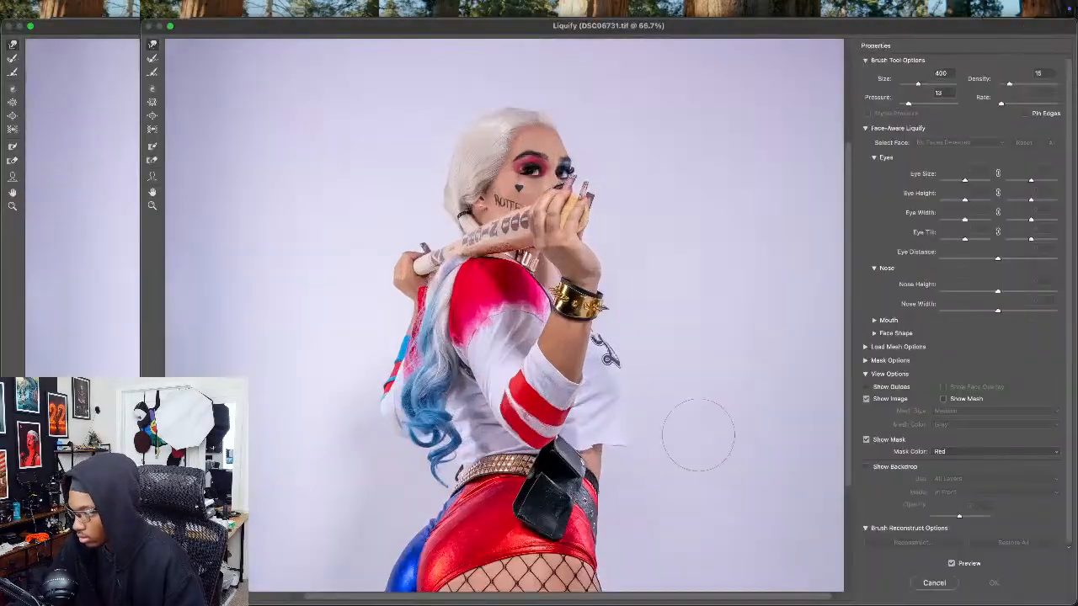
pyautogui.scroll(3, 657, 446)
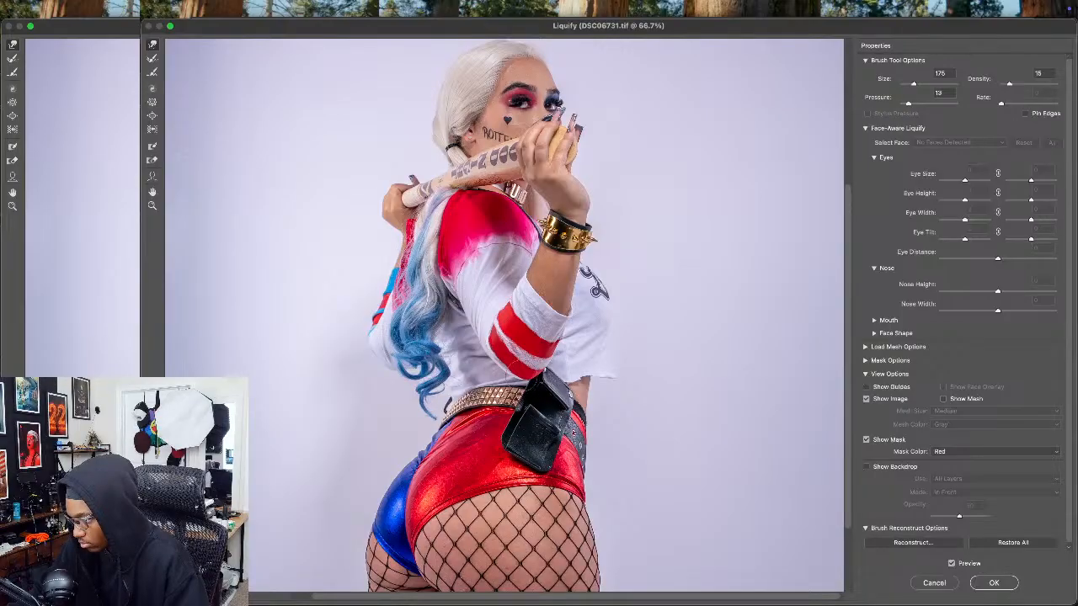
pyautogui.press(']')
pyautogui.scroll(-2, 368, 345)
pyautogui.press(']')
pyautogui.press(']')
pyautogui.press(']')
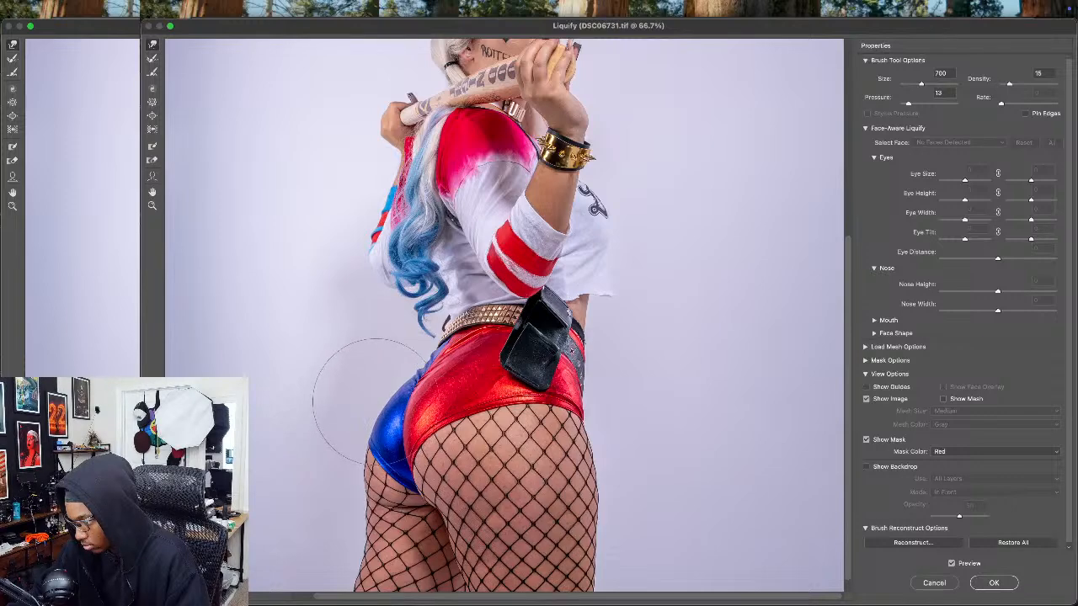
pyautogui.press('[')
pyautogui.press('[')
pyautogui.scroll(5, 412, 347)
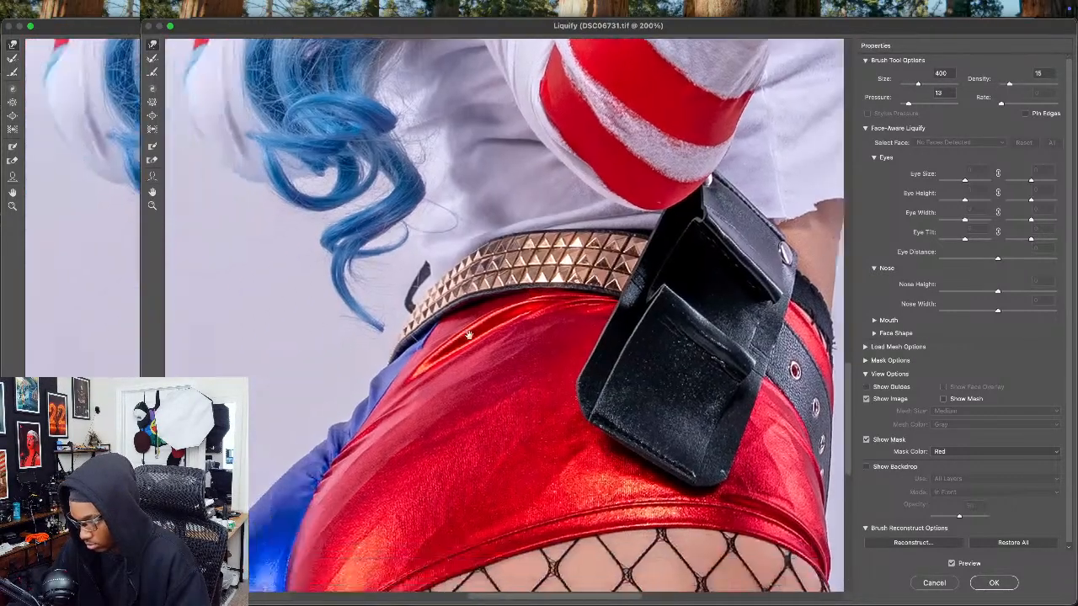
pyautogui.press('[')
pyautogui.press('[')
pyautogui.press('[')
pyautogui.press('[')
pyautogui.press('[')
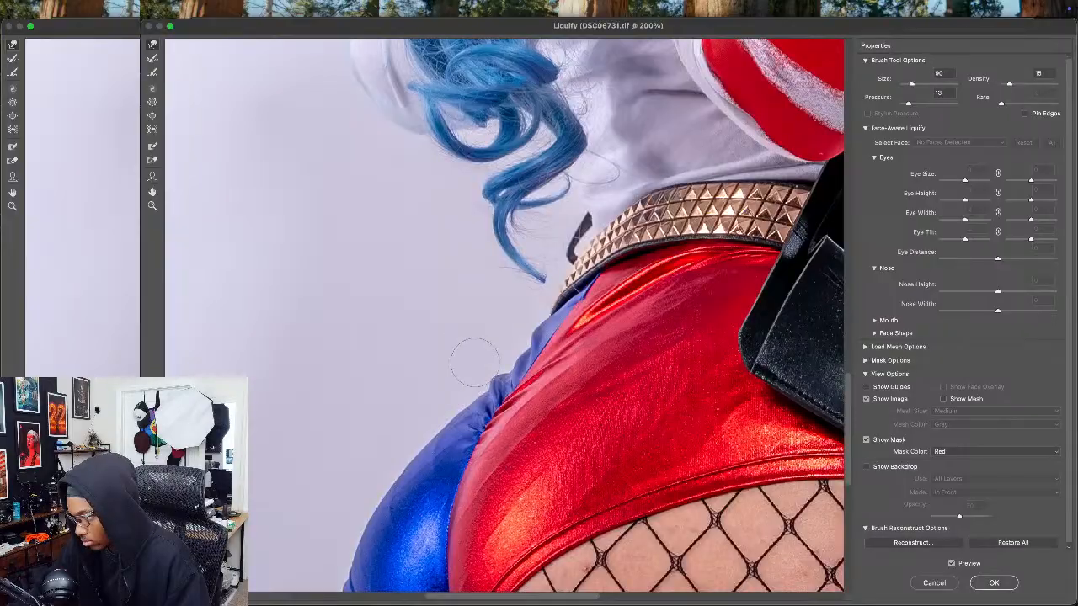
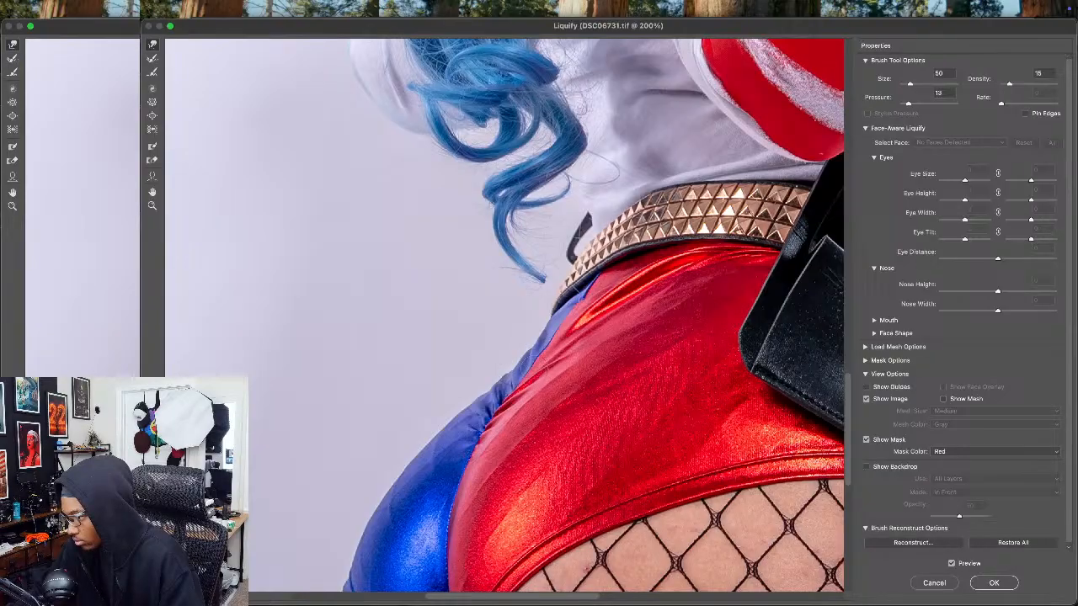
# Step: Reshape the curve of her hips and upper thighs in Liquify with a large brush of about 500 to 600
pyautogui.scroll(-5, 508, 365)
pyautogui.hscroll(5, 457, 320)
pyautogui.scroll(-2, 446, 330)
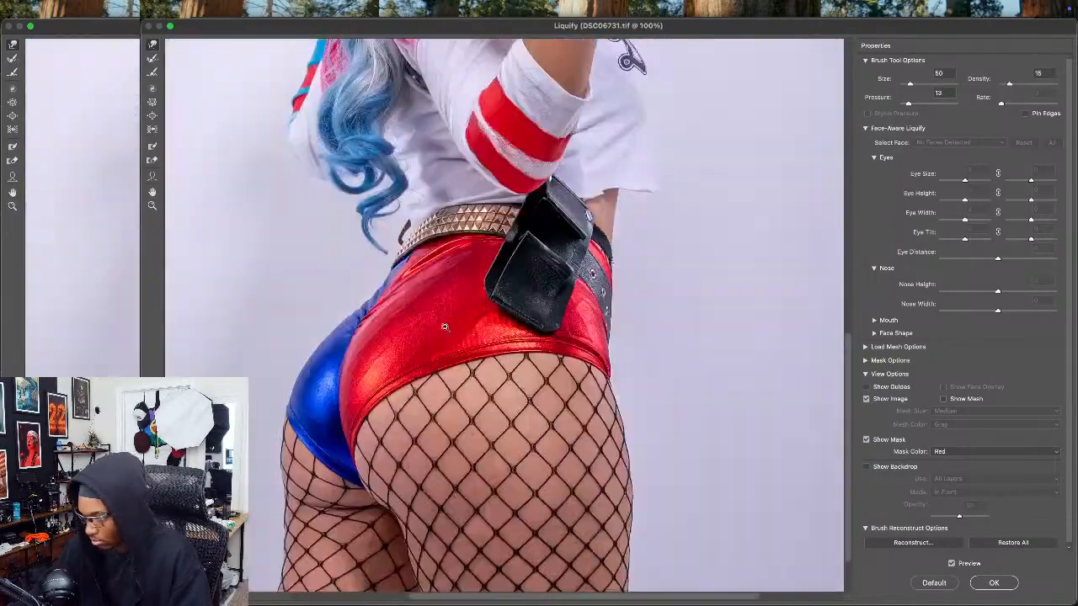
pyautogui.scroll(-1, 446, 330)
pyautogui.hscroll(-2, 539, 404)
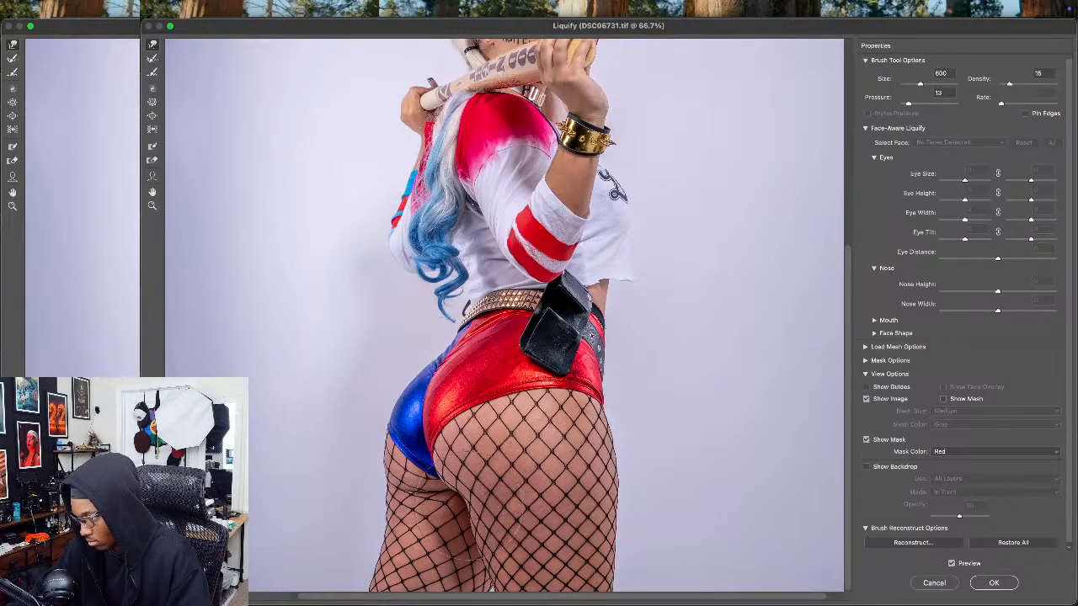
pyautogui.press(']')
pyautogui.moveTo(446, 444); pyautogui.dragTo(426, 451)
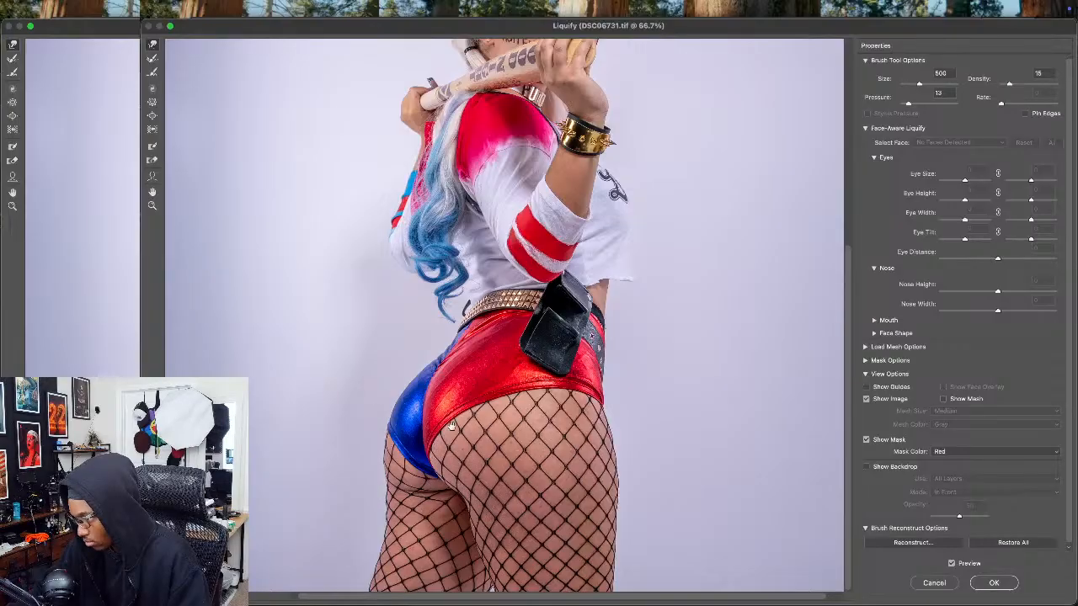
# Step: Push in the bulging hair at the back of her head above the ponytail with a size 300 Liquify brush
pyautogui.scroll(5, 371, 454)
pyautogui.scroll(-1, 477, 484)
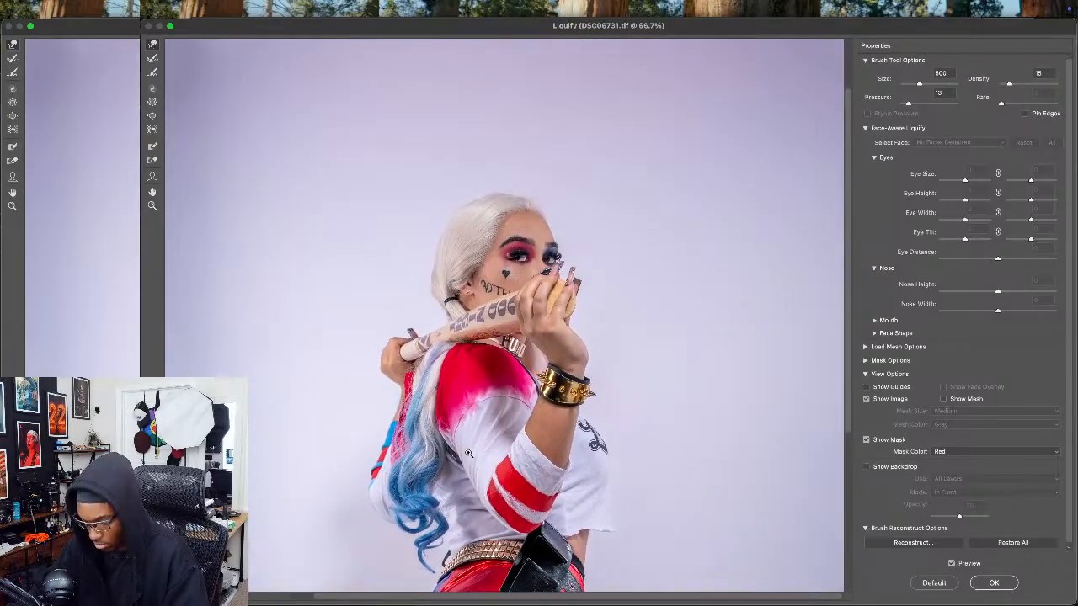
pyautogui.scroll(4, 477, 484)
pyautogui.moveTo(518, 479); pyautogui.dragTo(563, 527)
pyautogui.press('[')
pyautogui.press('[')
pyautogui.press('[')
pyautogui.press('[')
pyautogui.press('[')
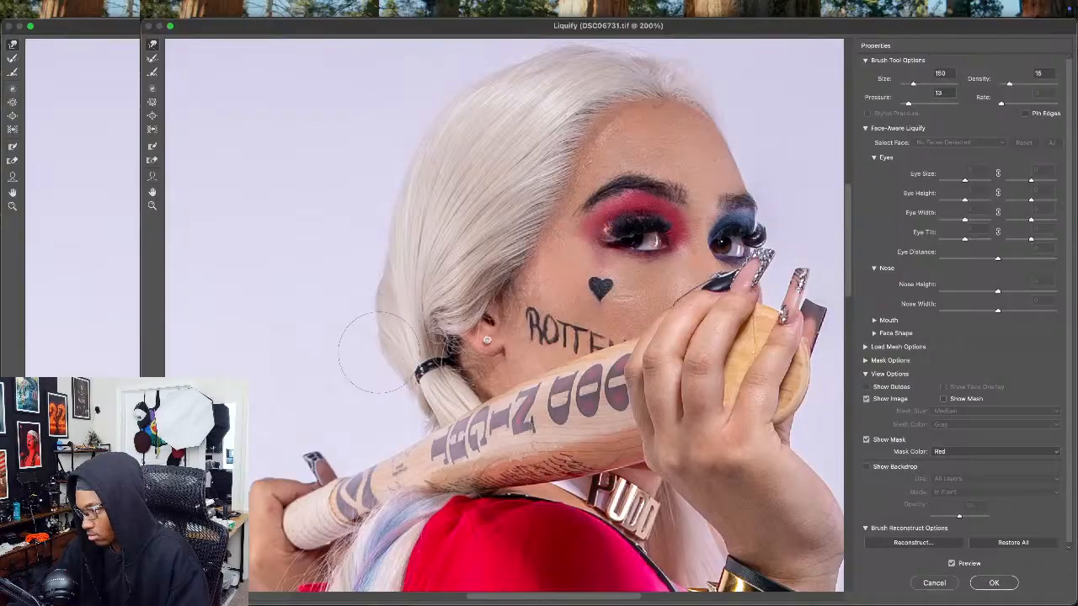
pyautogui.press('[')
pyautogui.press(']')
pyautogui.press(']')
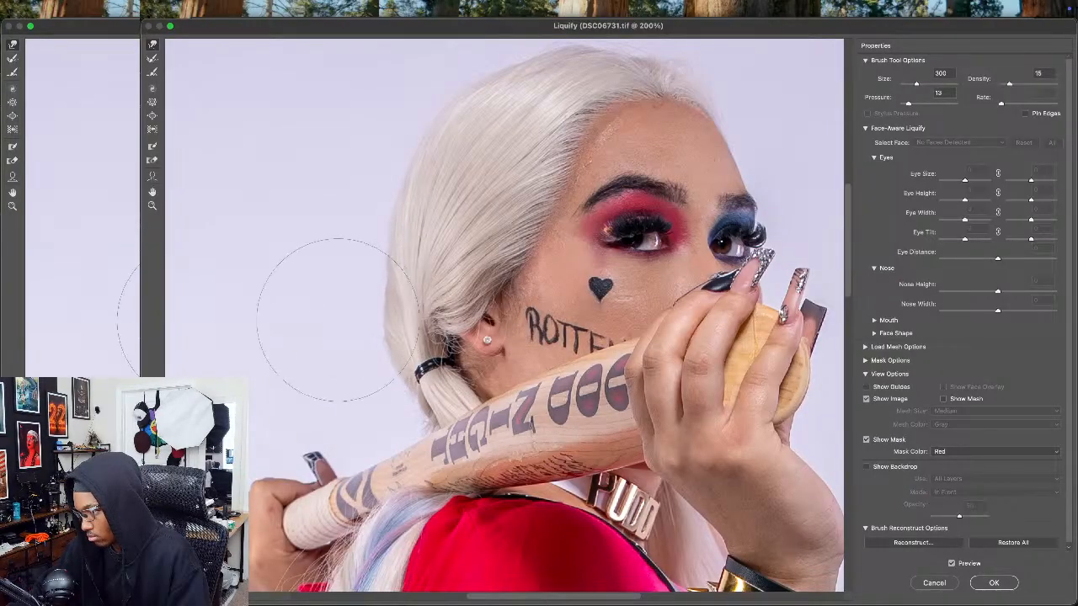
pyautogui.moveTo(389, 356); pyautogui.dragTo(403, 359)
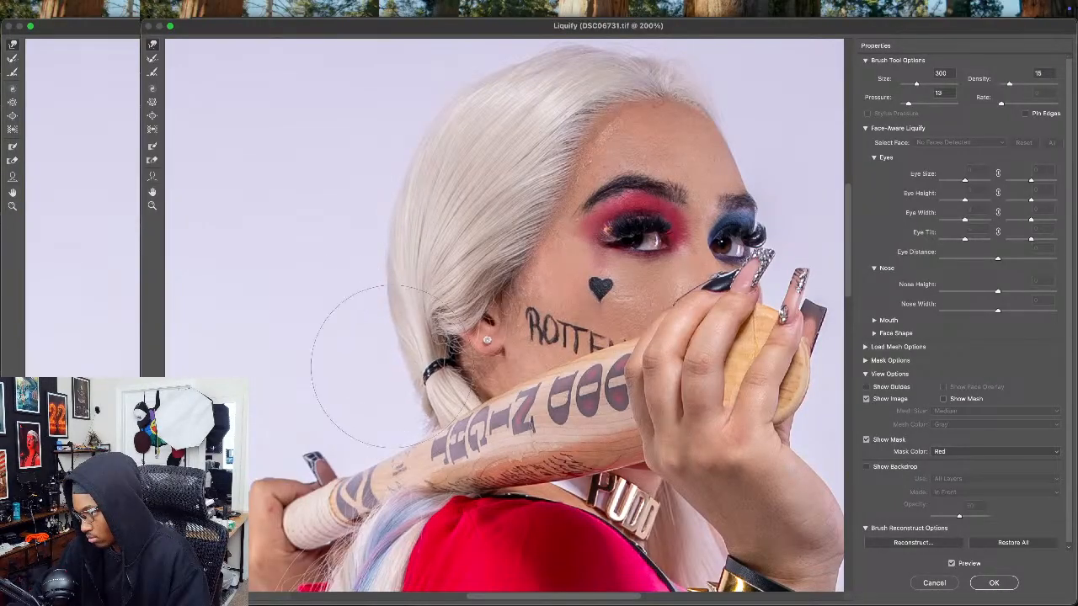
pyautogui.moveTo(384, 230); pyautogui.dragTo(352, 353)
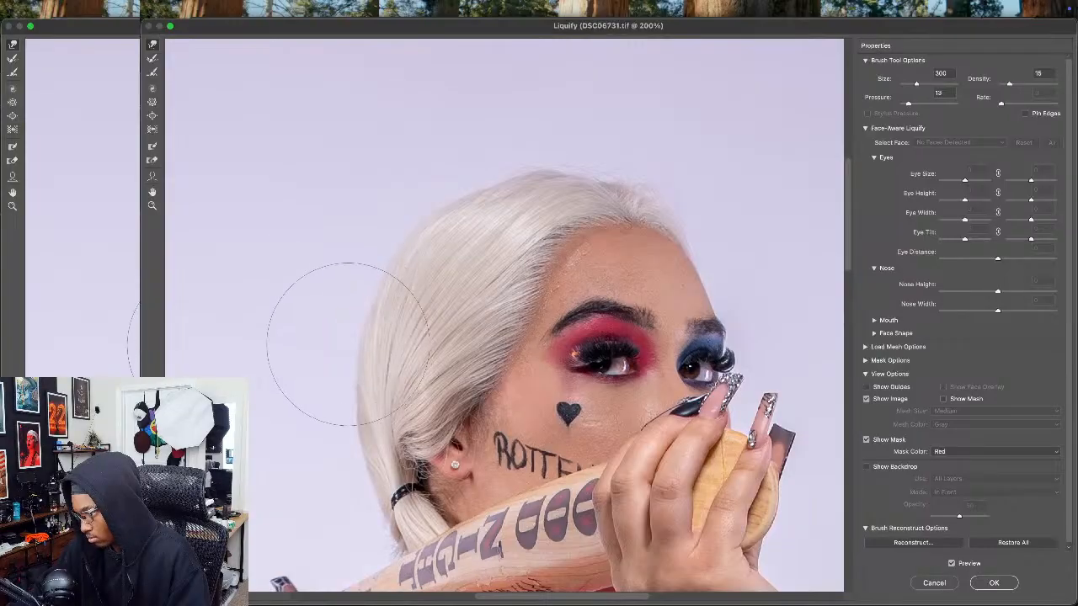
pyautogui.moveTo(410, 193); pyautogui.dragTo(378, 277)
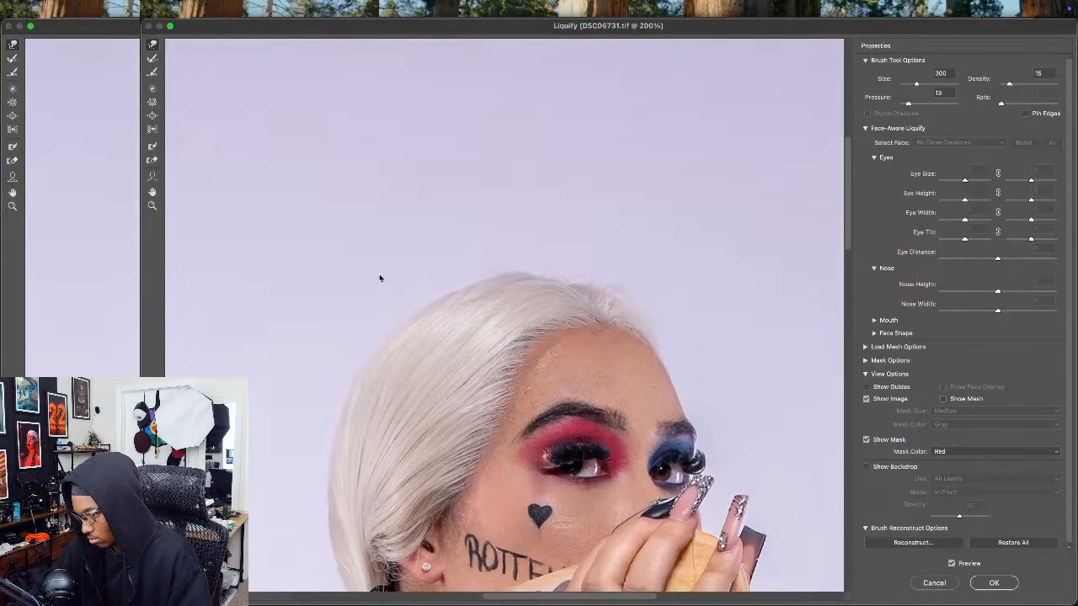
# Step: Smooth the outline of the hair on top of her head with a 175 to 200 Liquify brush and apply the filter
pyautogui.press('[')
pyautogui.press('[')
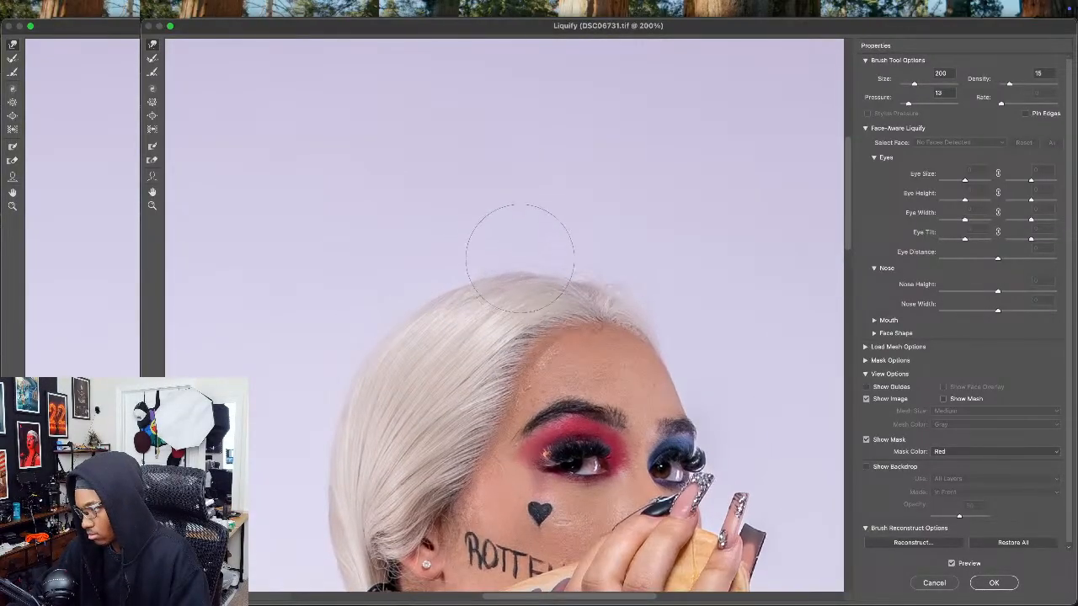
pyautogui.press('[')
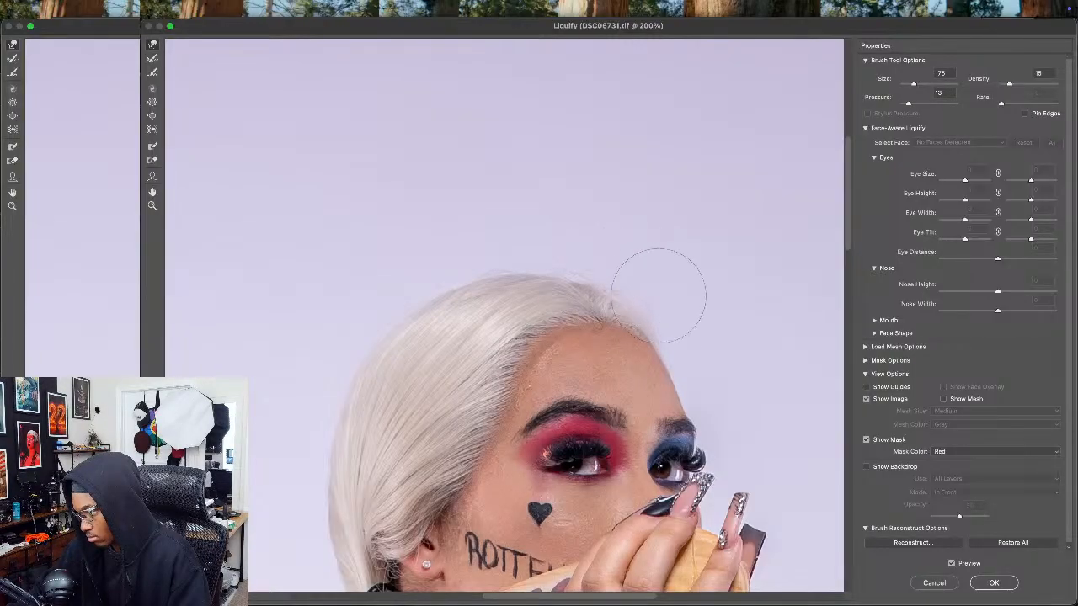
pyautogui.moveTo(703, 405); pyautogui.dragTo(615, 246)
pyautogui.scroll(-10, 614, 246)
pyautogui.hscroll(8, 615, 246)
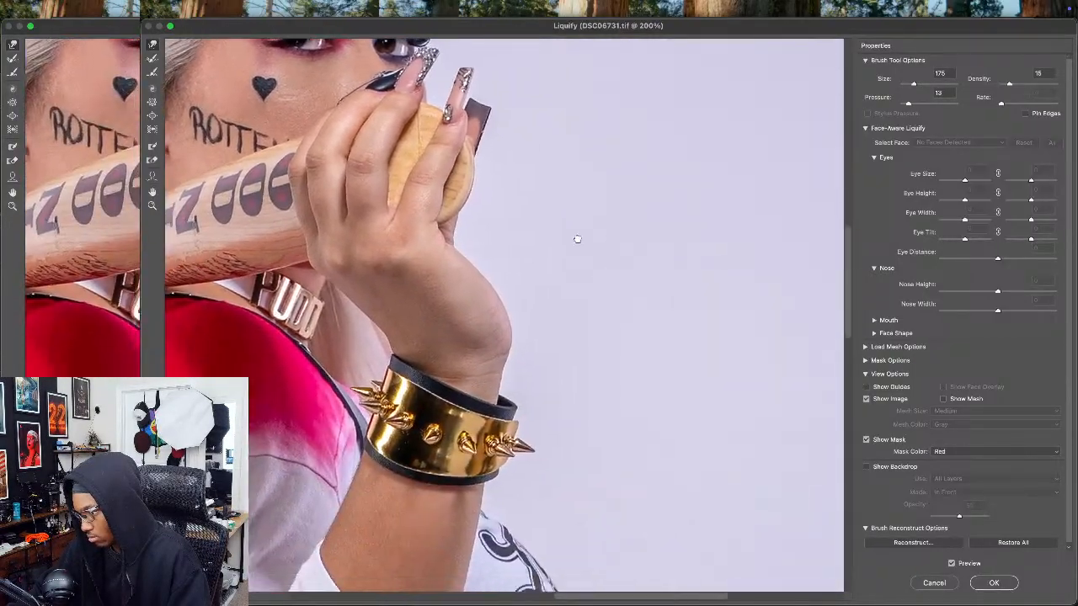
pyautogui.scroll(-15, 553, 286)
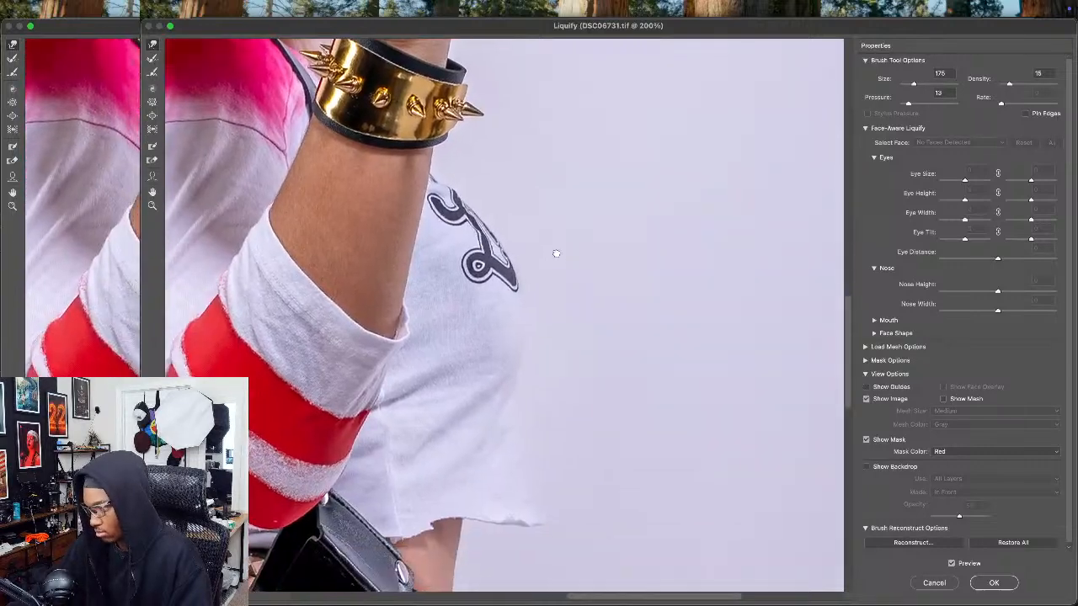
pyautogui.click(993, 582)
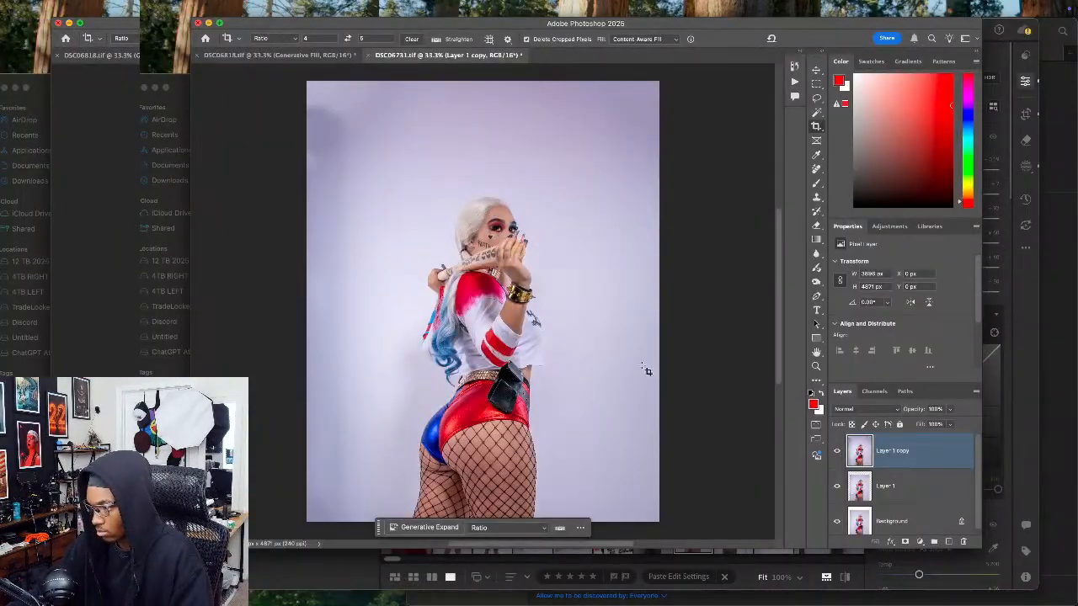
# Step: Paste the alley backdrop into the photo, align it to the canvas corner and scale it about 121% to fill the canvas
pyautogui.press('super+v')
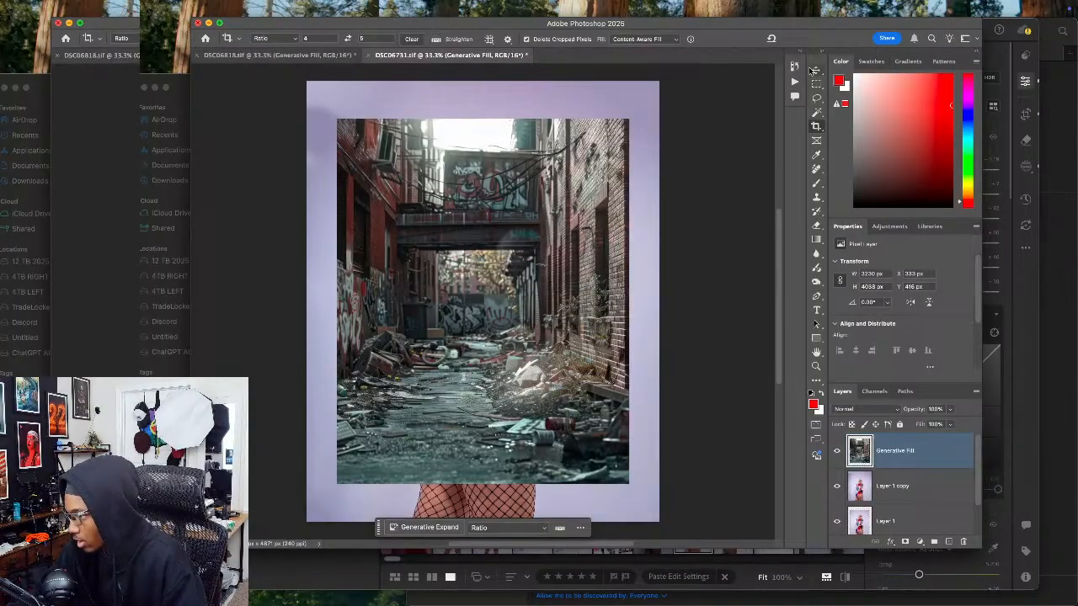
pyautogui.click(816, 69)
pyautogui.moveTo(523, 195); pyautogui.dragTo(495, 156)
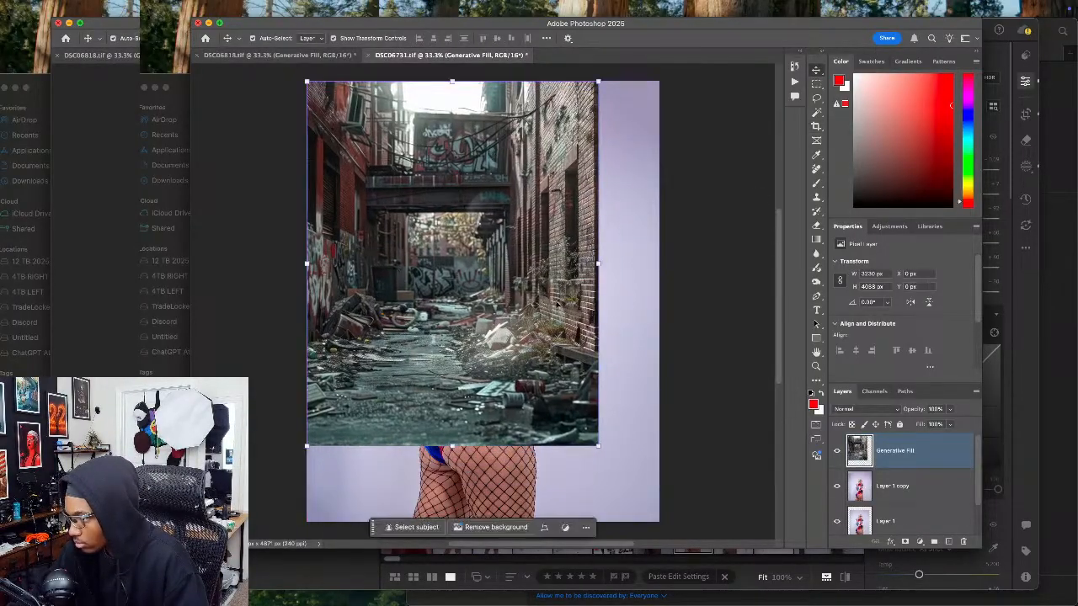
pyautogui.moveTo(598, 446); pyautogui.dragTo(667, 513)
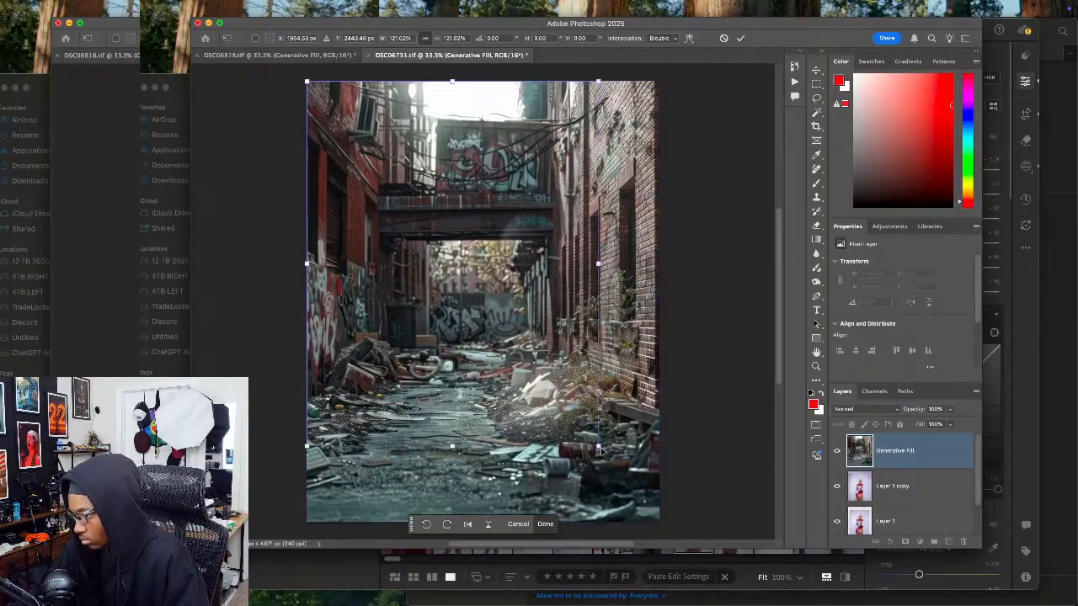
pyautogui.press('Return')
# Step: Duplicate the retouched photo layer twice, bring one copy above the alley and remove that copy's background
pyautogui.moveTo(916, 452); pyautogui.dragTo(911, 464)
pyautogui.click(906, 490)
pyautogui.press('super+j')
pyautogui.press('super+j')
pyautogui.press('super+shift+bracketright')
pyautogui.scroll(-3, 897, 269)
pyautogui.click(892, 323)
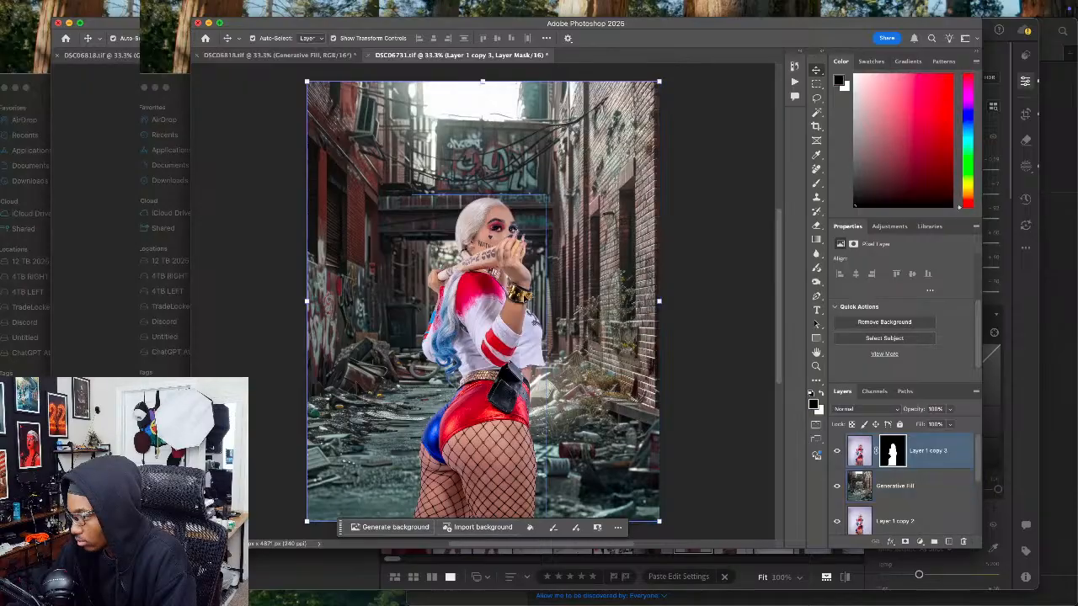
# Step: Restore the missing area between the neck and the spiked wristband on the cutout's layer mask with a white size 80 brush
pyautogui.scroll(5, 502, 208)
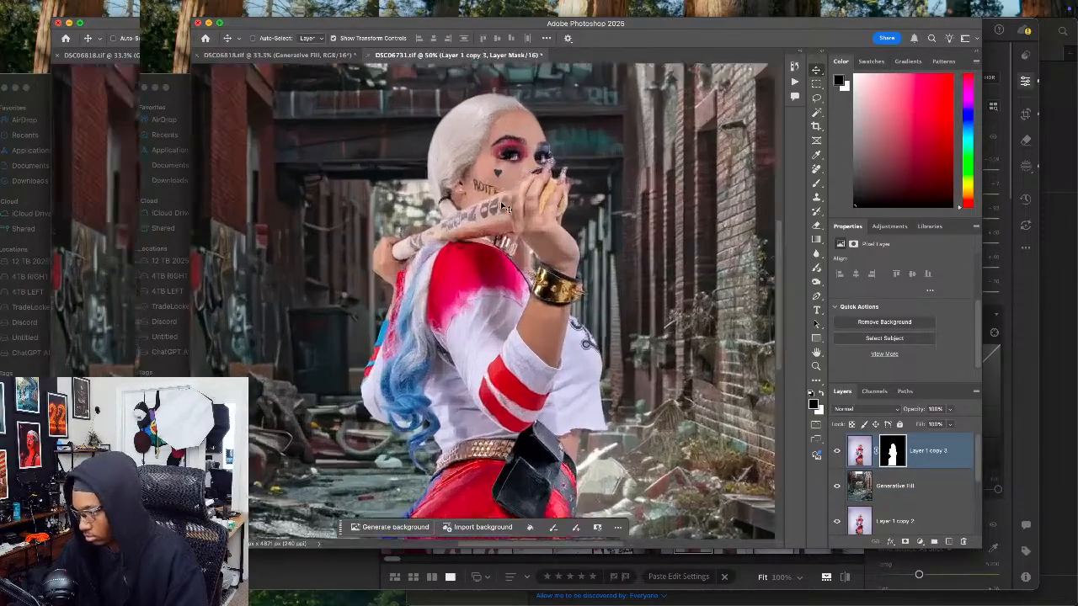
pyautogui.scroll(1, 502, 208)
pyautogui.moveTo(553, 188); pyautogui.dragTo(505, 294)
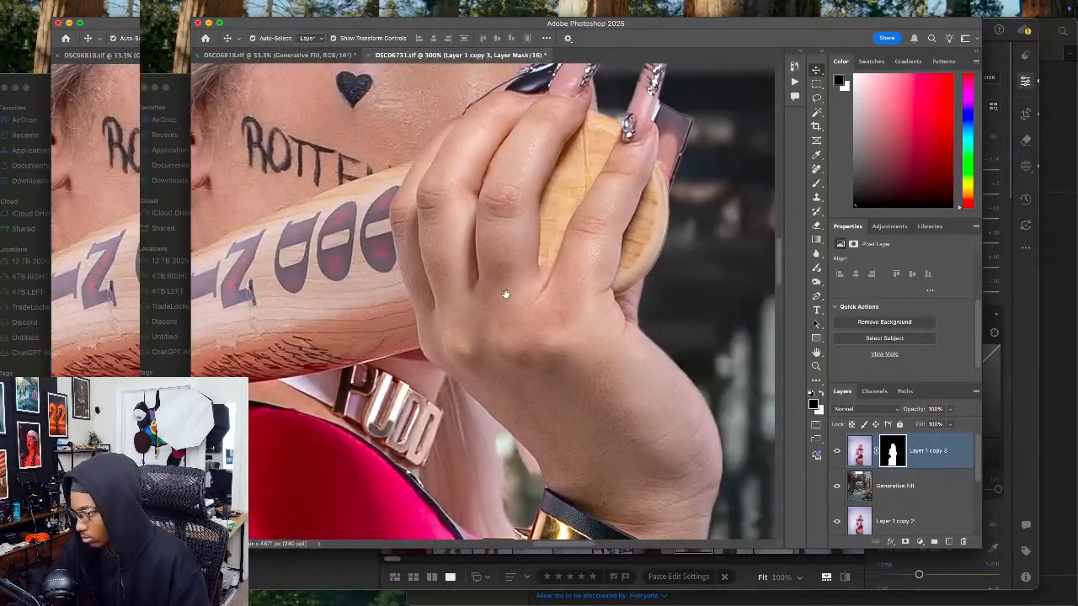
pyautogui.scroll(-3, 505, 294)
pyautogui.click(893, 453)
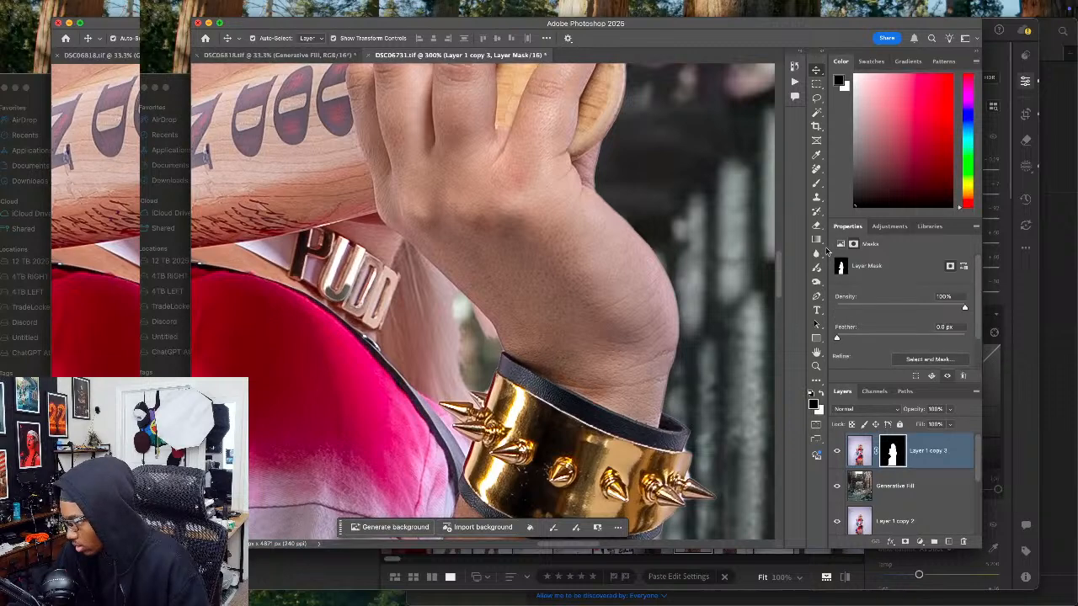
pyautogui.click(816, 183)
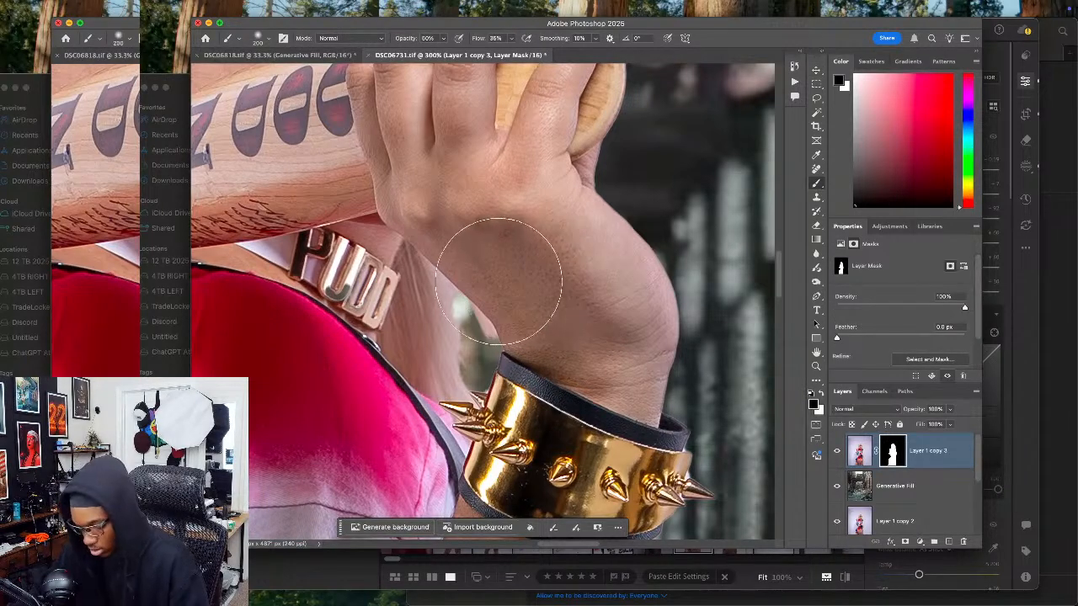
pyautogui.press('[')
pyautogui.press('[')
pyautogui.press('[')
pyautogui.press('[')
pyautogui.press('[')
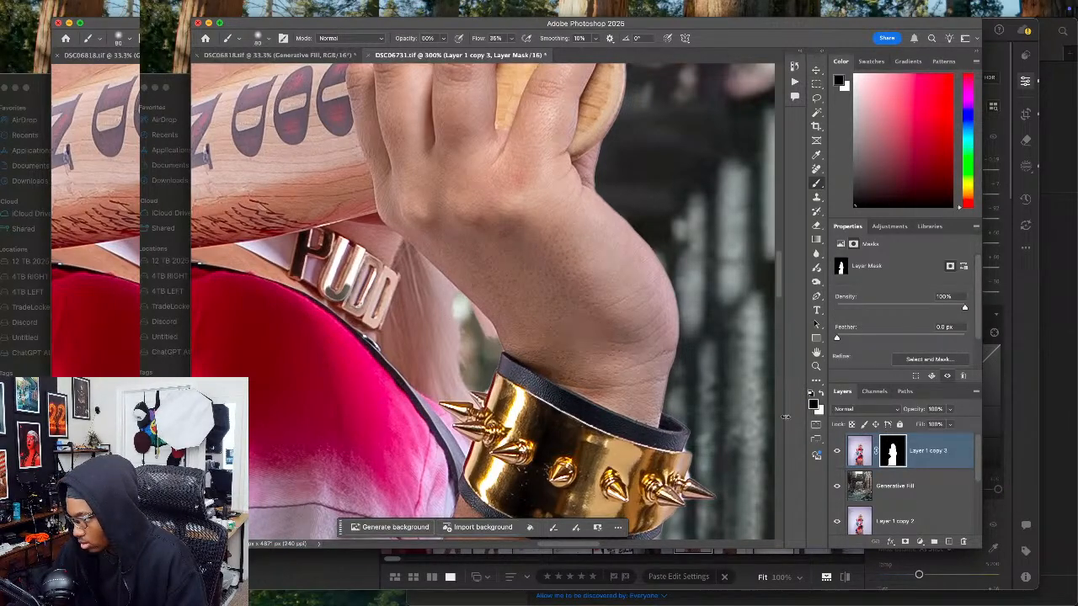
pyautogui.click(820, 396)
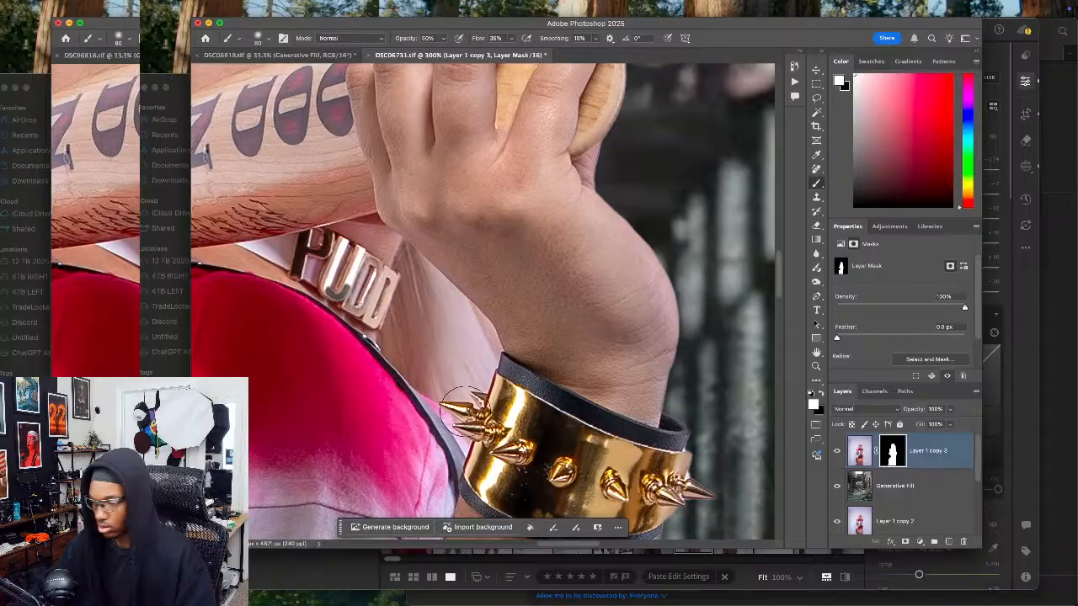
pyautogui.moveTo(472, 311); pyautogui.dragTo(422, 370)
# Step: Restore the hair outline along the top of the head and front hairline on the mask with a white size 40 brush
pyautogui.moveTo(346, 110); pyautogui.dragTo(514, 312)
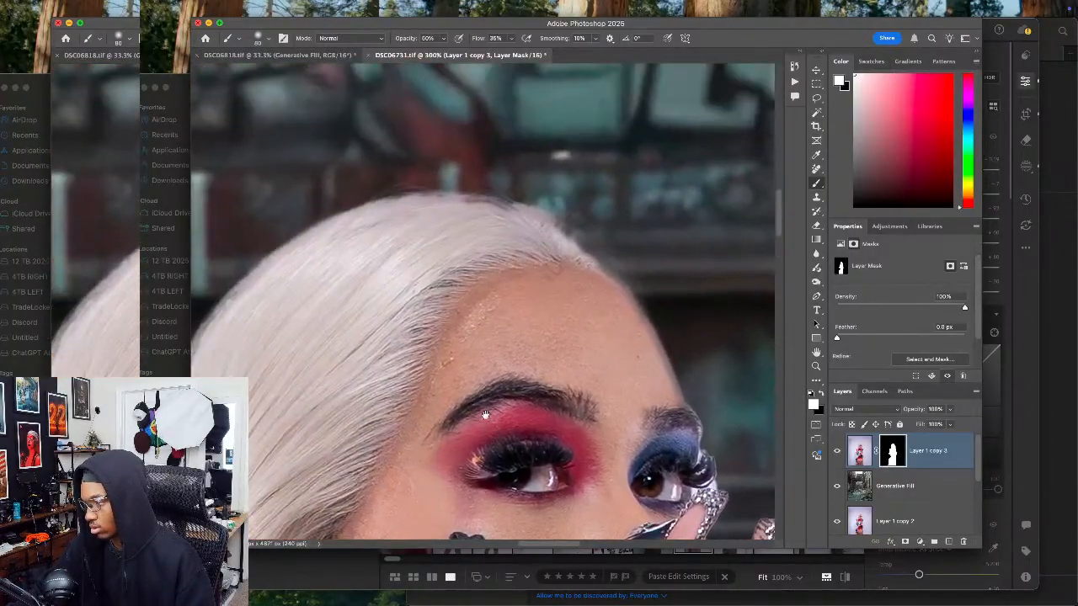
pyautogui.press('[')
pyautogui.press('[')
pyautogui.press('[')
pyautogui.press('[')
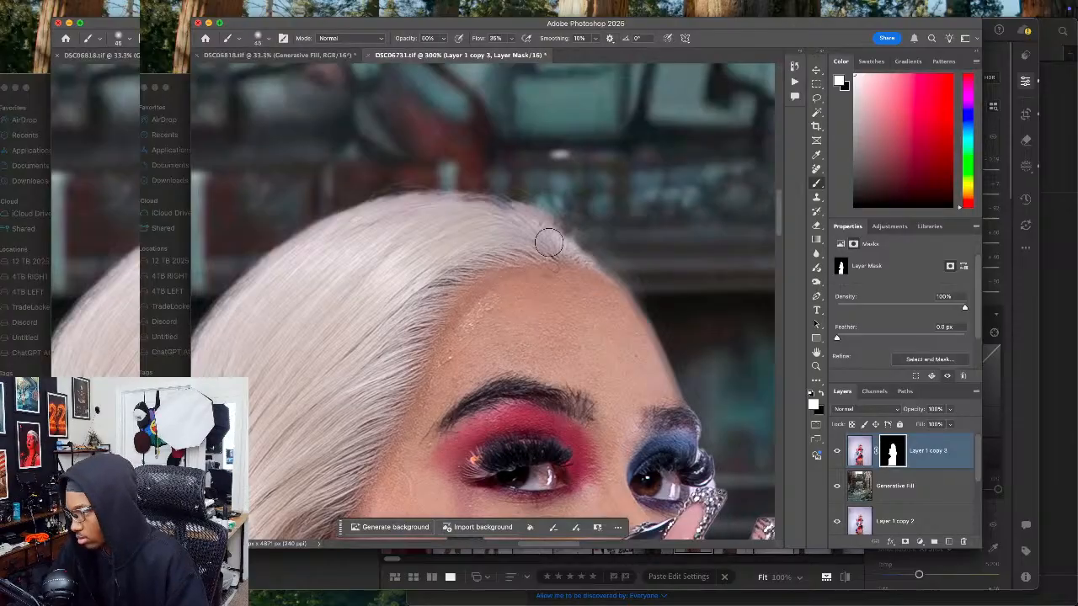
pyautogui.moveTo(600, 265)
pyautogui.mouseDown()
pyautogui.moveTo(557, 242)
pyautogui.moveTo(603, 276)
pyautogui.moveTo(556, 222)
pyautogui.moveTo(619, 282)
pyautogui.mouseUp()
pyautogui.moveTo(569, 227)
pyautogui.mouseDown()
pyautogui.moveTo(418, 202)
pyautogui.moveTo(435, 201)
pyautogui.mouseUp()
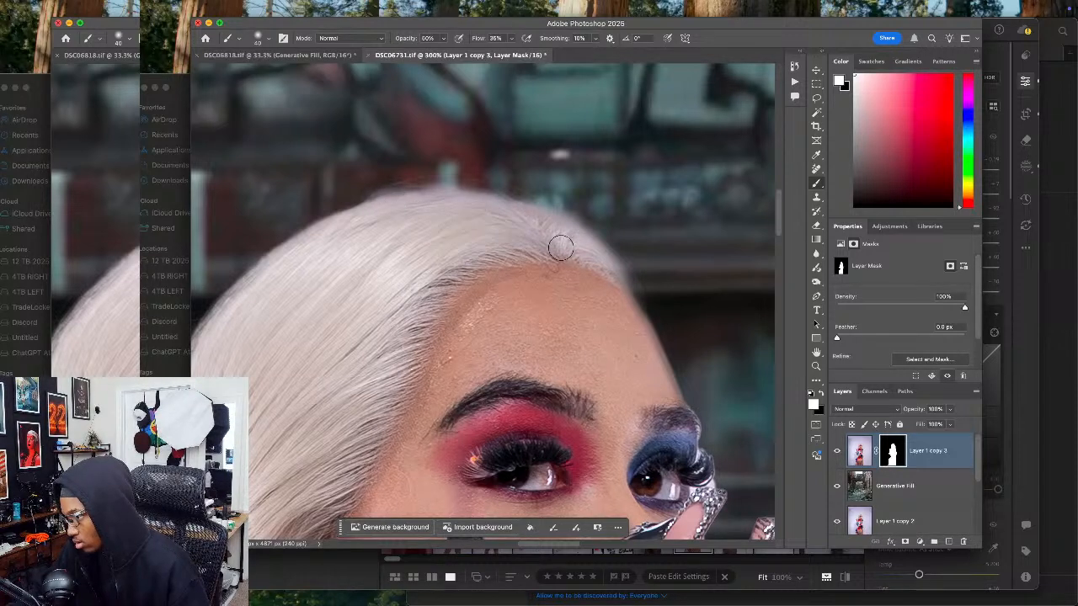
pyautogui.moveTo(528, 212)
pyautogui.mouseDown()
pyautogui.moveTo(440, 193)
pyautogui.moveTo(365, 205)
pyautogui.moveTo(299, 240)
pyautogui.mouseUp()
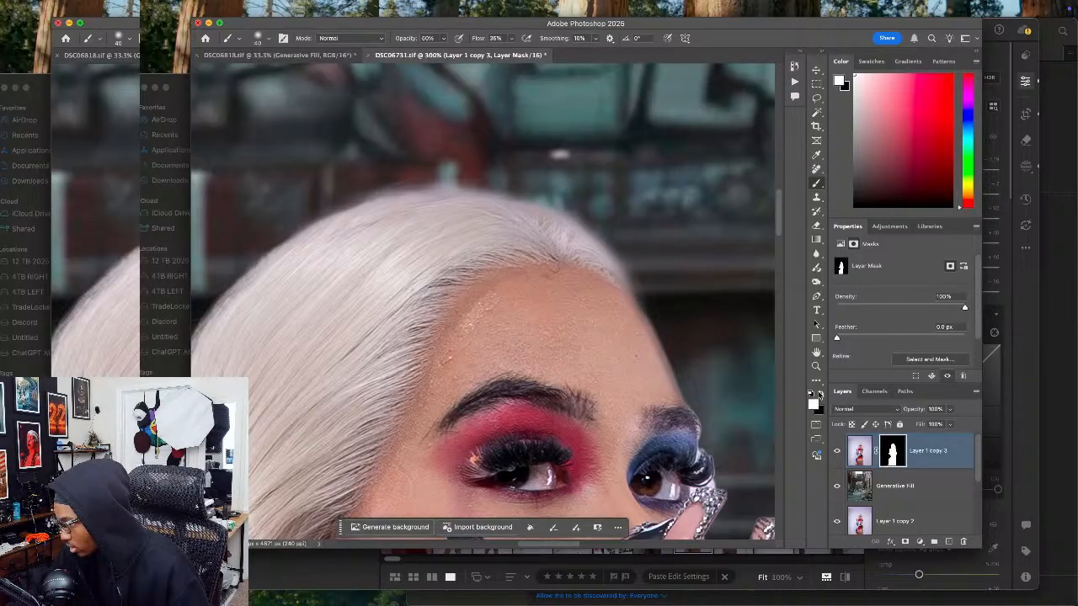
# Step: Soften the outer edge of the hair on the mask with a black size 90 brush at 20% opacity
pyautogui.click(439, 42)
pyautogui.click(594, 211)
pyautogui.press(']')
pyautogui.press(']')
pyautogui.press(']')
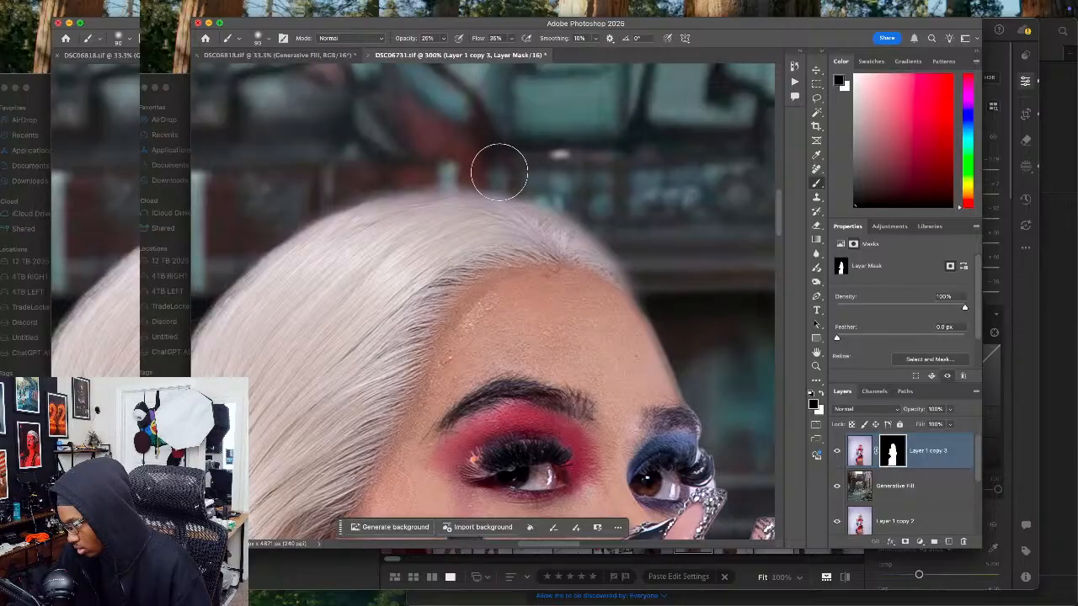
pyautogui.hscroll(-5, 589, 236)
pyautogui.scroll(-8, 564, 285)
pyautogui.scroll(-10, 564, 285)
pyautogui.hscroll(3, 564, 284)
pyautogui.scroll(12, 539, 311)
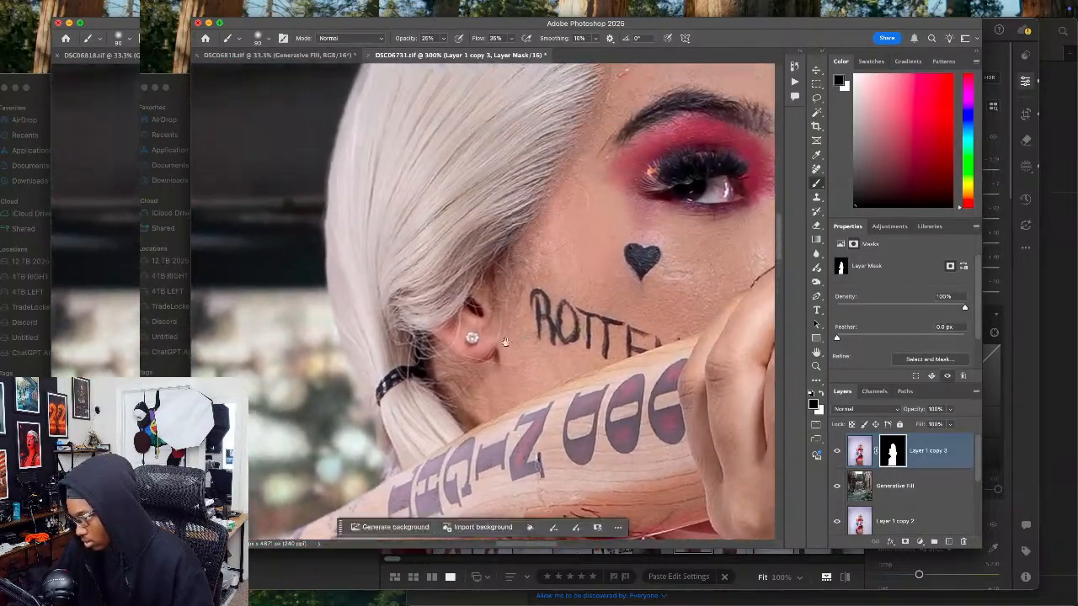
pyautogui.scroll(10, 524, 329)
pyautogui.hscroll(8, 524, 329)
# Step: Clean the flaky spots on the forehead along the hairline with a size 50 Clone Stamp on the cutout's pixel layer
pyautogui.click(860, 453)
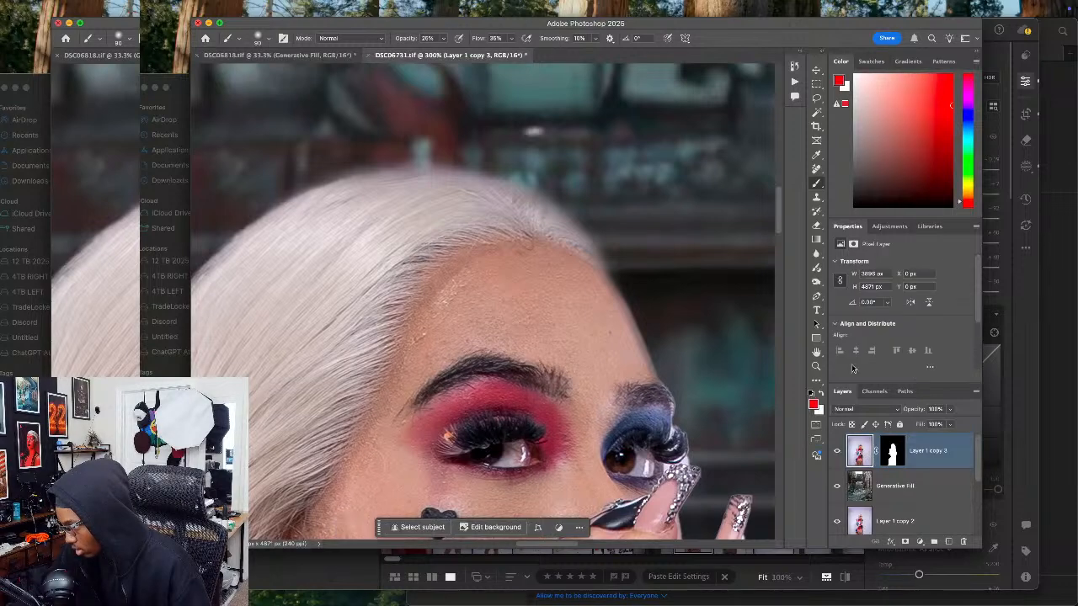
pyautogui.click(817, 197)
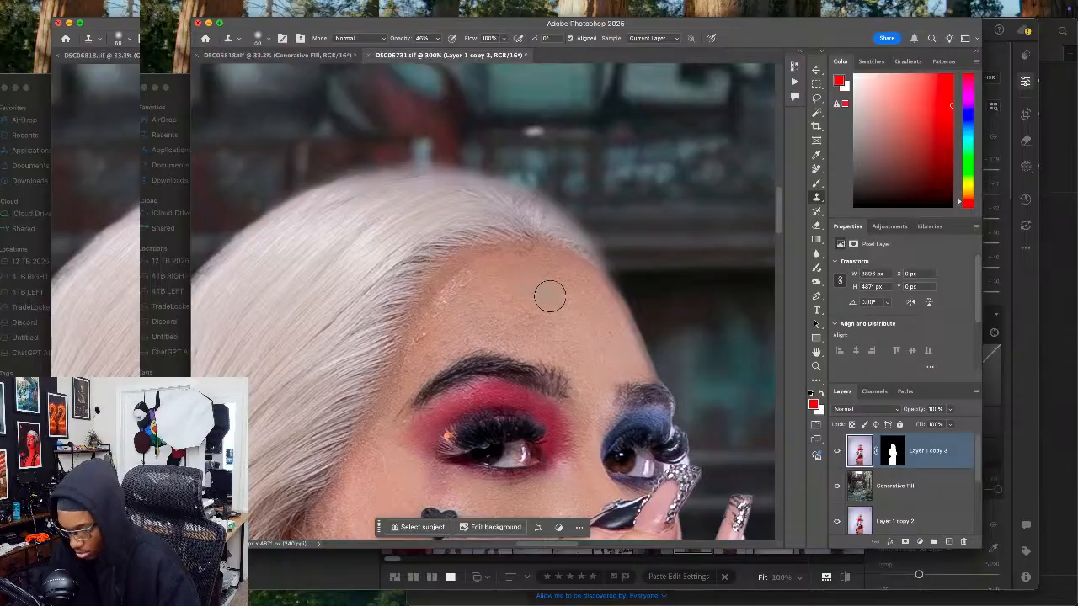
pyautogui.scroll(3, 568, 294)
pyautogui.moveTo(567, 295); pyautogui.dragTo(544, 321)
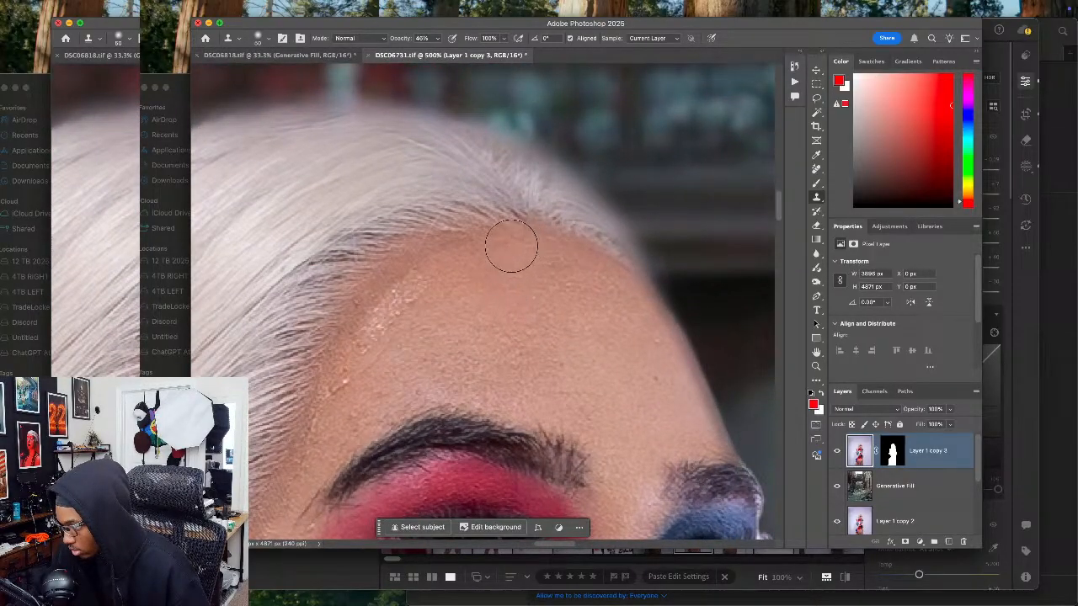
pyautogui.moveTo(421, 308)
pyautogui.mouseDown()
pyautogui.moveTo(401, 294)
pyautogui.moveTo(366, 340)
pyautogui.moveTo(411, 277)
pyautogui.moveTo(463, 250)
pyautogui.moveTo(480, 270)
pyautogui.mouseUp()
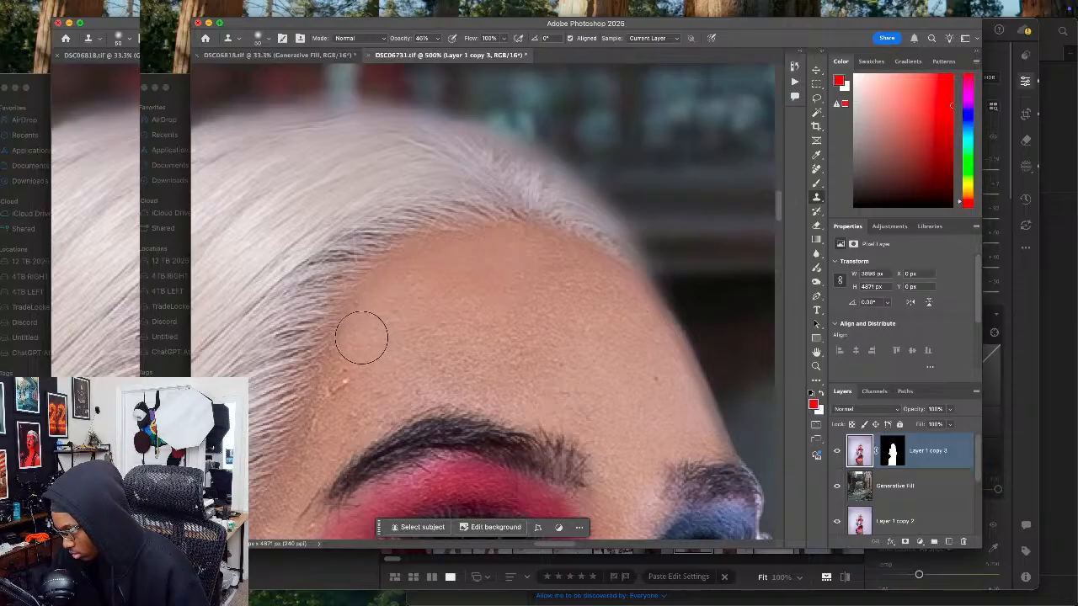
pyautogui.click(356, 376)
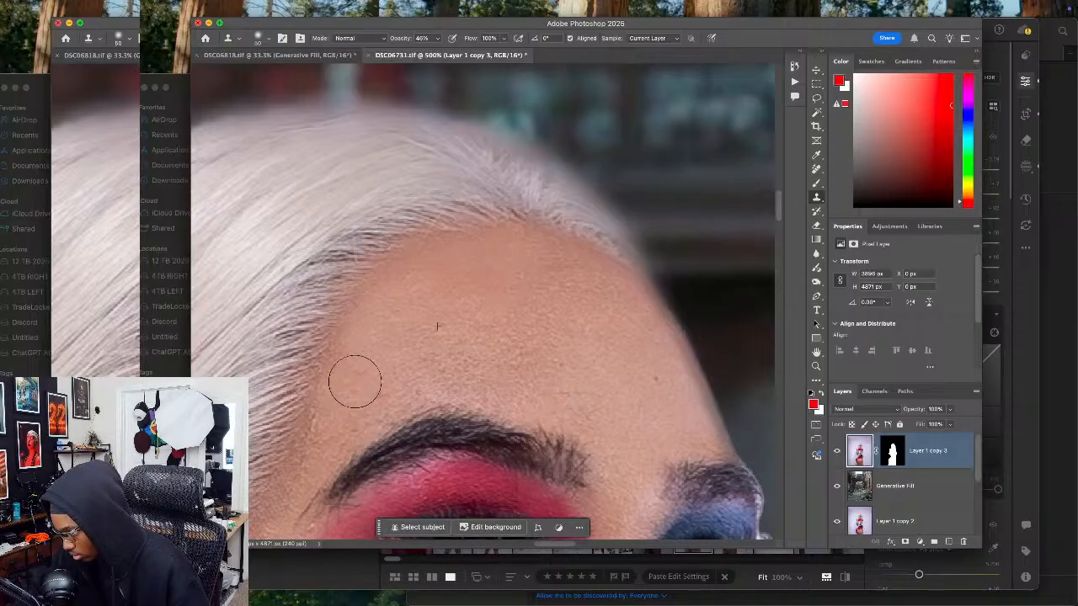
# Step: Clone clean skin over the temple and upper cheek between the hairline and the red-shadowed eye
pyautogui.moveTo(363, 378)
pyautogui.mouseDown()
pyautogui.moveTo(464, 278)
pyautogui.moveTo(493, 84)
pyautogui.mouseUp()
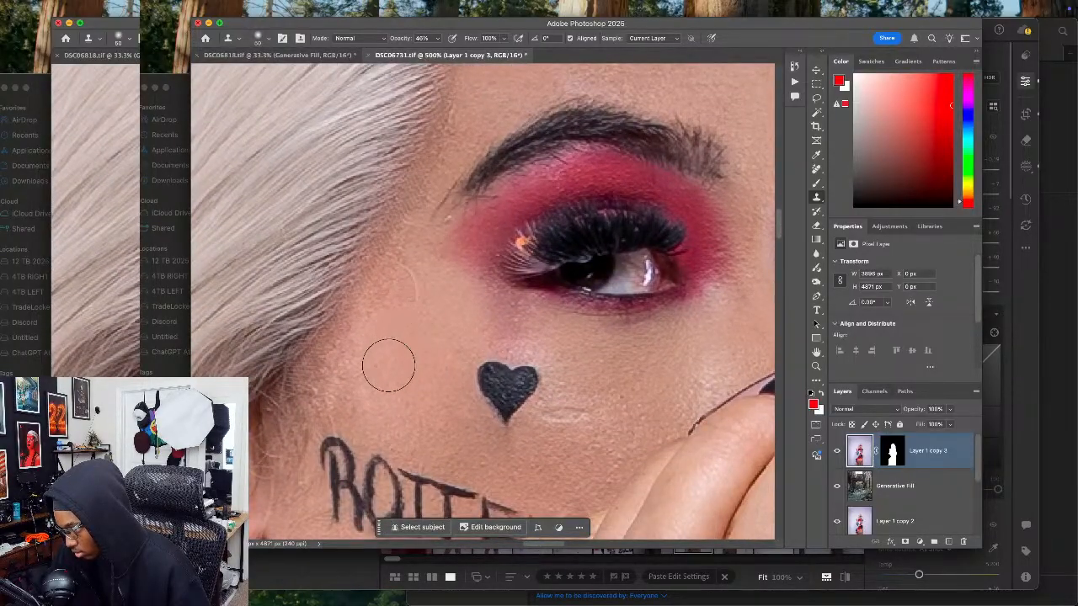
pyautogui.keyDown('alt'); pyautogui.click(394, 359); pyautogui.keyUp('alt')
pyautogui.moveTo(414, 303)
pyautogui.mouseDown()
pyautogui.moveTo(413, 279)
pyautogui.moveTo(348, 361)
pyautogui.moveTo(347, 387)
pyautogui.moveTo(317, 385)
pyautogui.mouseUp()
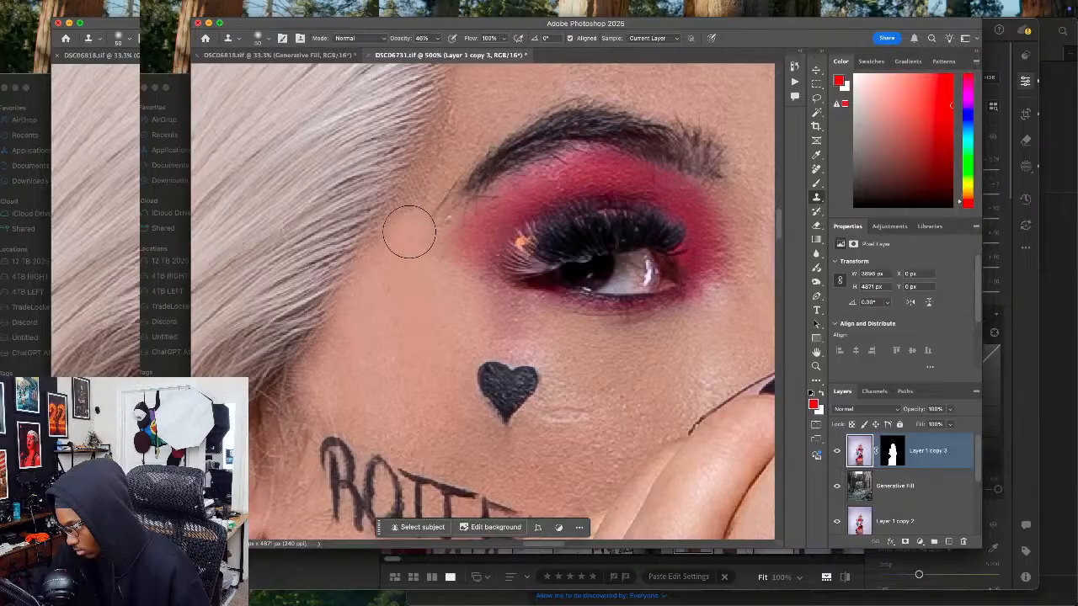
pyautogui.scroll(5, 440, 251)
pyautogui.hscroll(2, 440, 250)
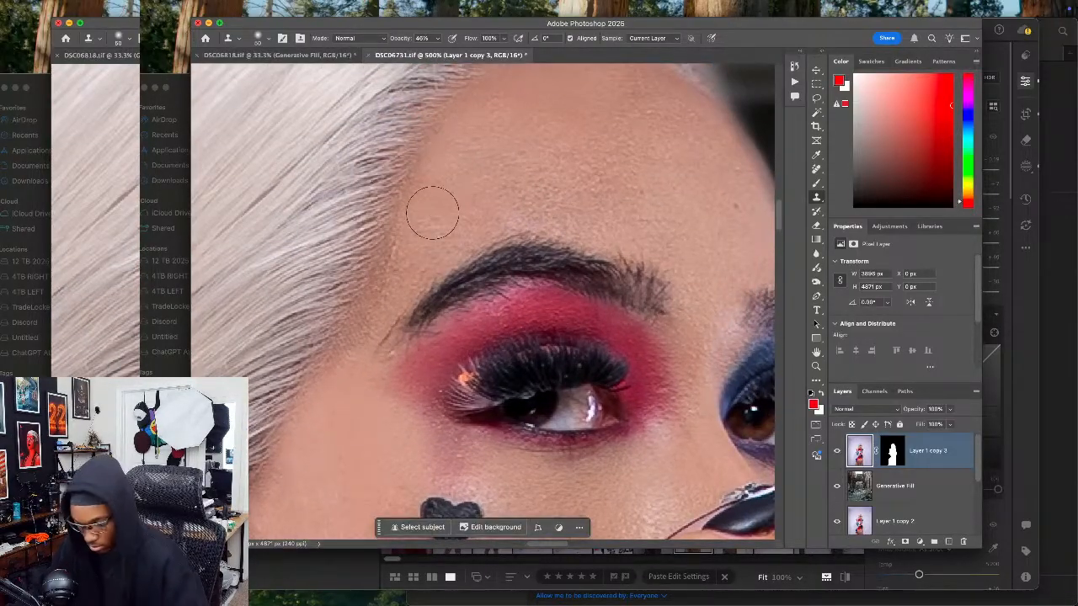
pyautogui.scroll(-10, 432, 213)
pyautogui.scroll(10, 431, 217)
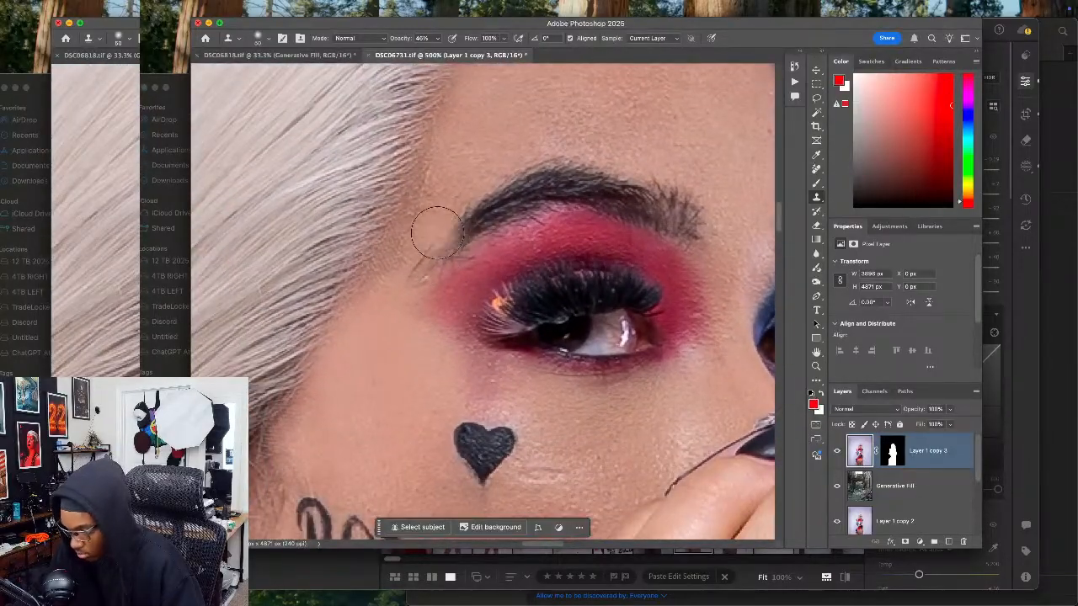
# Step: Clean the skin along the hairline from the eyebrow tail up to the forehead with a size 25 Clone Stamp
pyautogui.moveTo(437, 233)
pyautogui.mouseDown()
pyautogui.moveTo(393, 248)
pyautogui.moveTo(426, 202)
pyautogui.moveTo(408, 221)
pyautogui.moveTo(420, 211)
pyautogui.mouseUp()
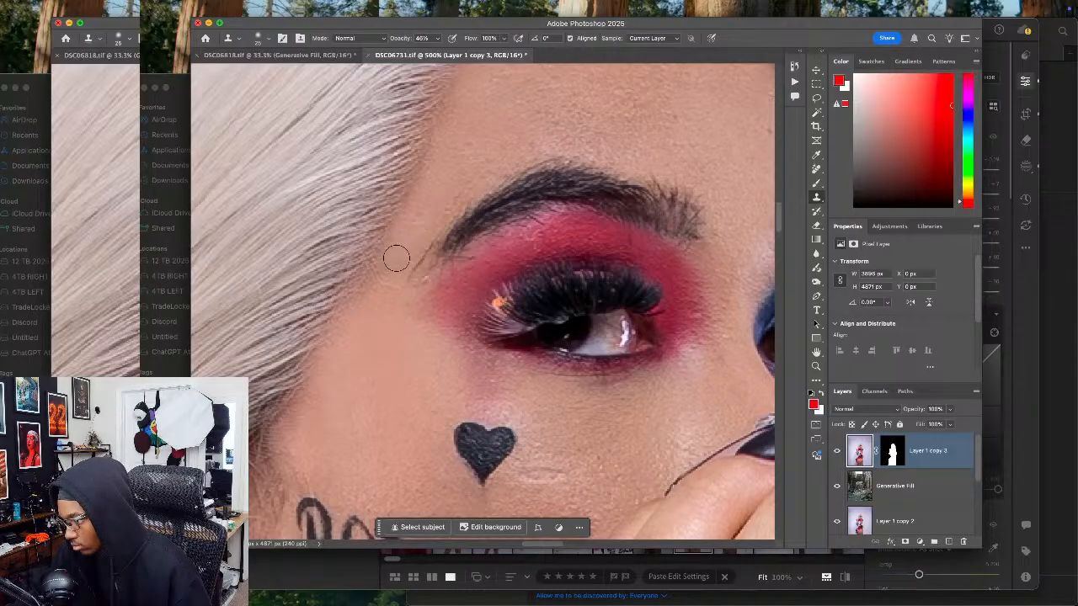
pyautogui.moveTo(393, 257); pyautogui.dragTo(373, 293)
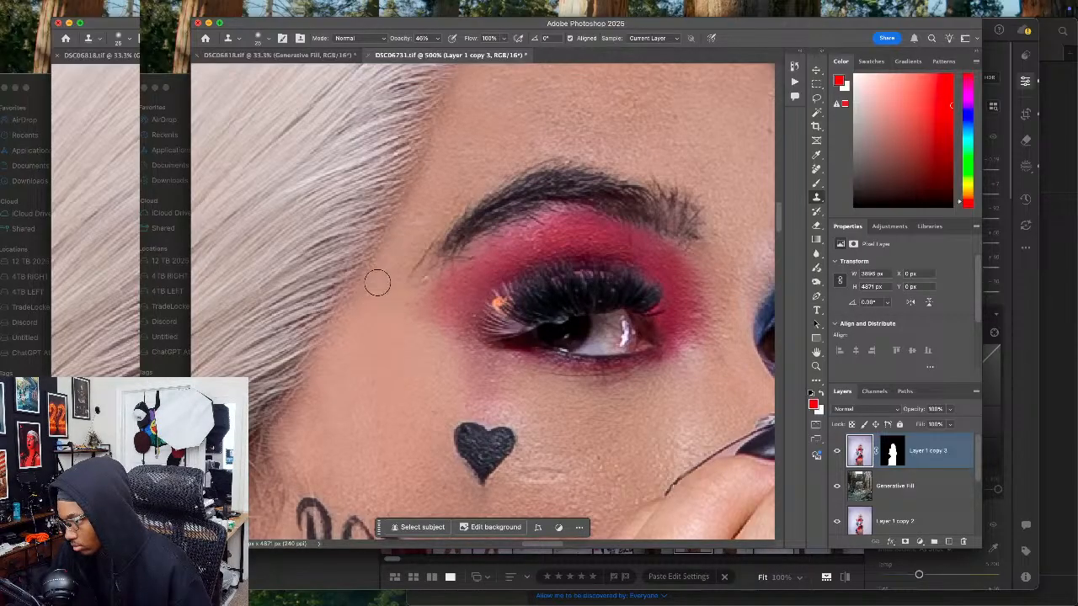
pyautogui.moveTo(373, 406); pyautogui.dragTo(373, 383)
pyautogui.scroll(5, 373, 383)
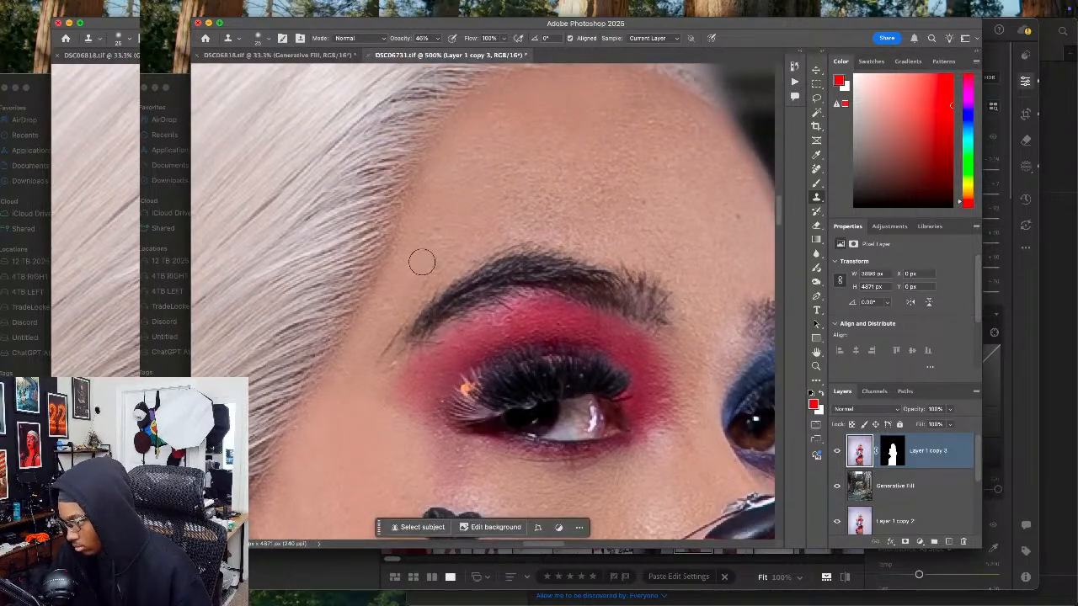
pyautogui.moveTo(390, 301); pyautogui.dragTo(417, 277)
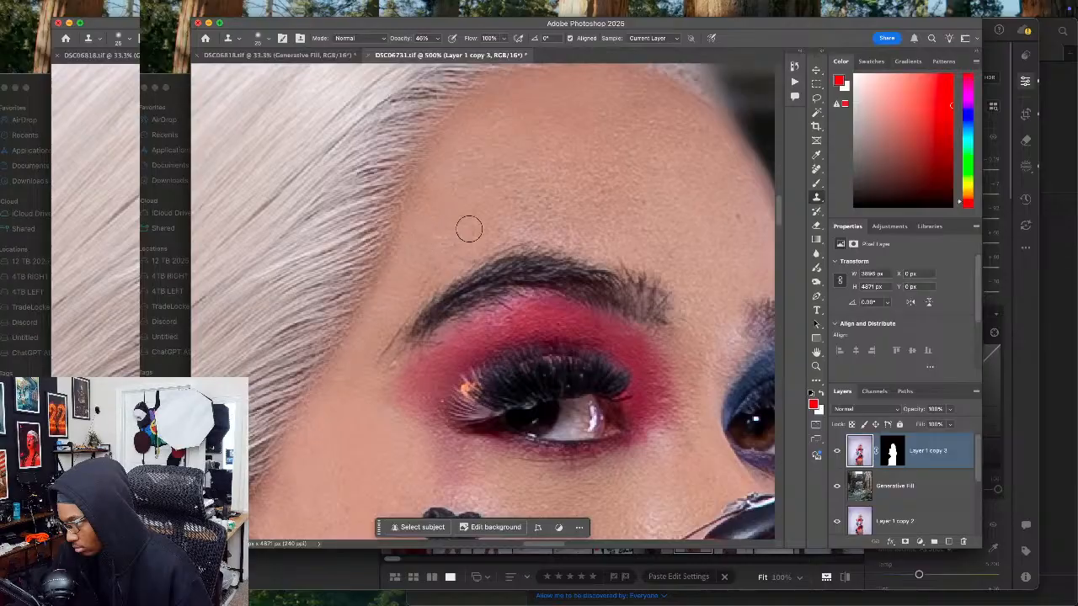
pyautogui.scroll(3, 464, 227)
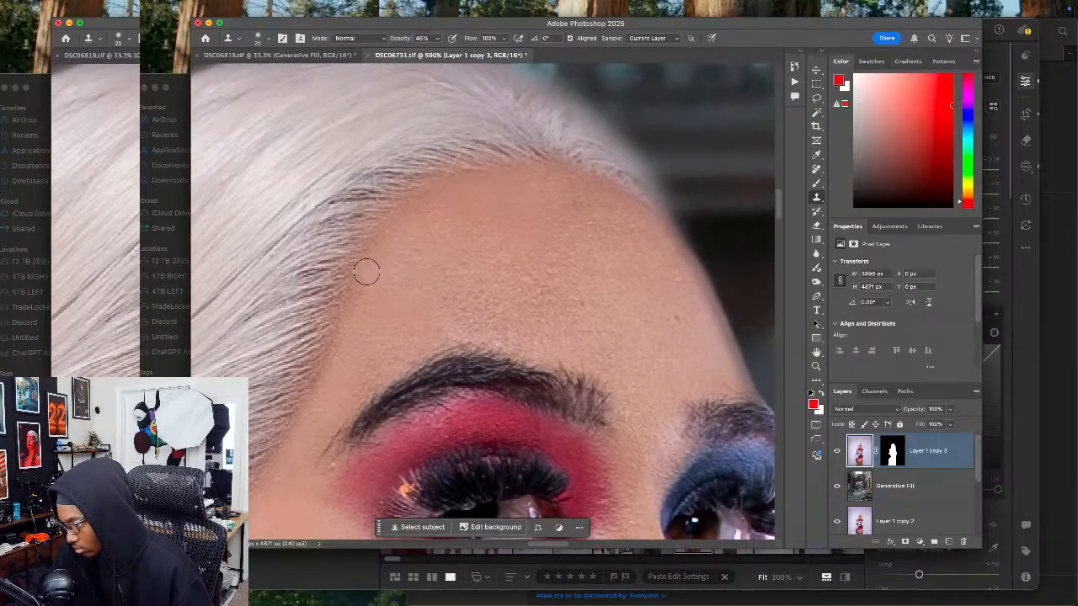
pyautogui.hscroll(2, 419, 249)
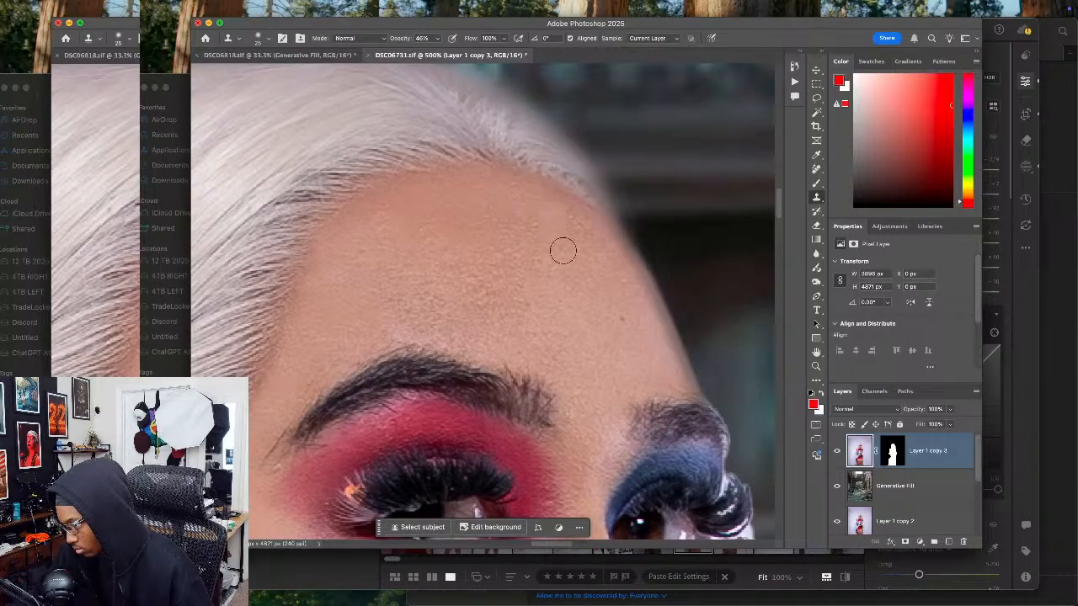
# Step: Touch up the cheek skin between the hairline and the heart tattoo with the size 25 Clone Stamp
pyautogui.scroll(-5, 547, 210)
pyautogui.hscroll(2, 547, 211)
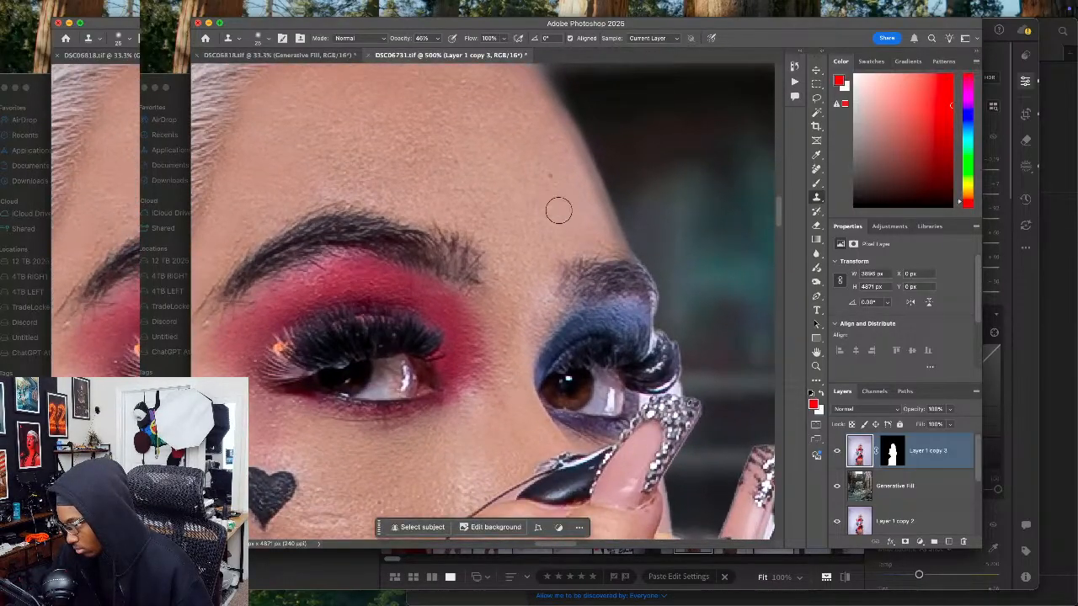
pyautogui.scroll(-5, 547, 202)
pyautogui.hscroll(-4, 547, 202)
pyautogui.hscroll(-3, 568, 187)
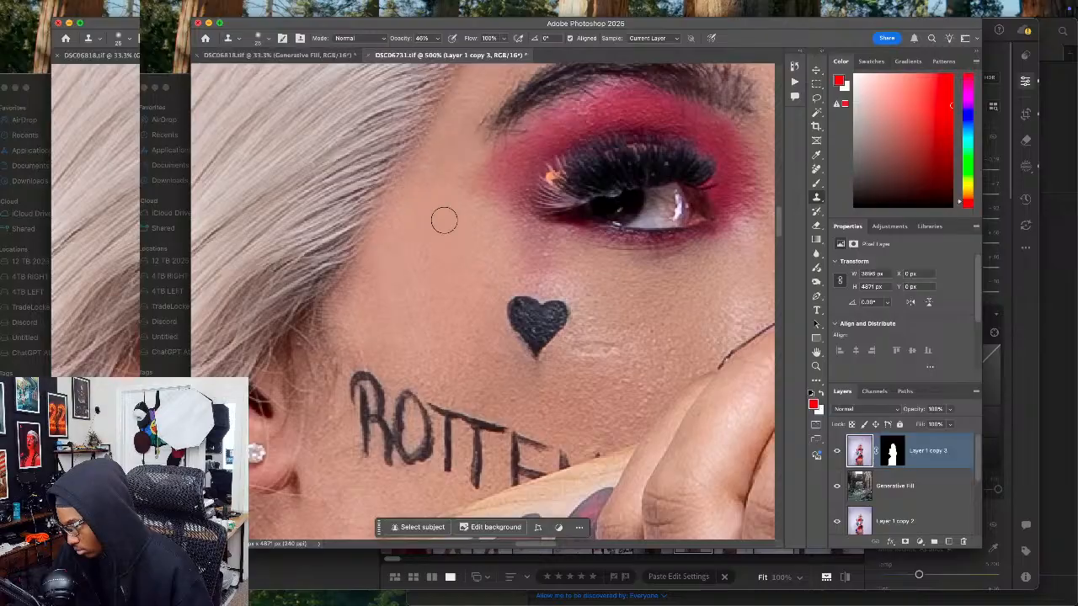
pyautogui.moveTo(446, 251); pyautogui.dragTo(486, 201)
# Step: Inspect the cutout from the face and bat down to the shirt sleeve and the blue ponytail curls
pyautogui.scroll(-15, 487, 200)
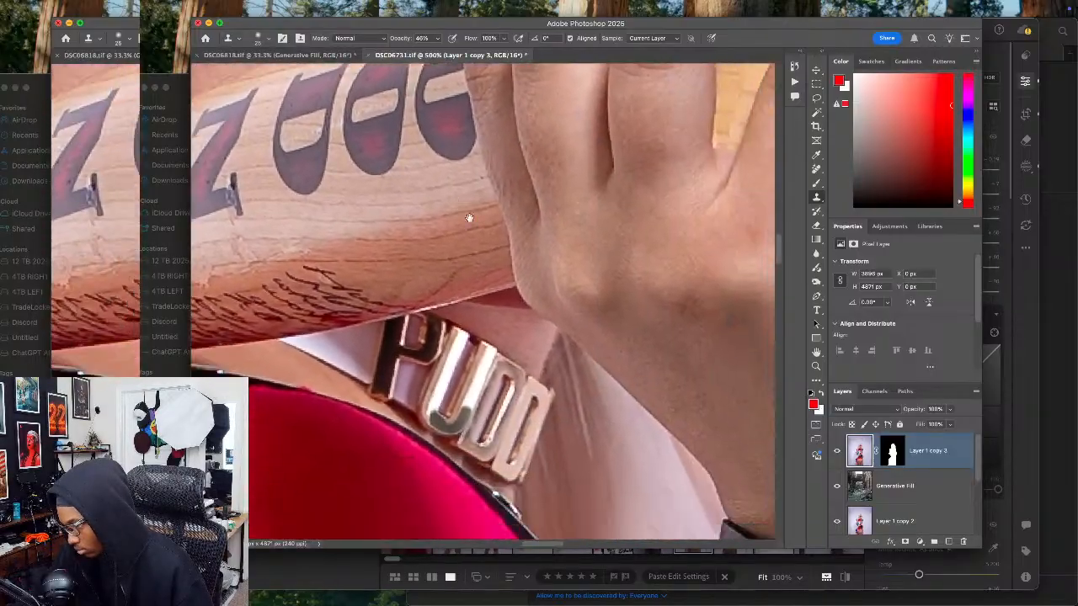
pyautogui.scroll(-5, 443, 245)
pyautogui.press('super+0')
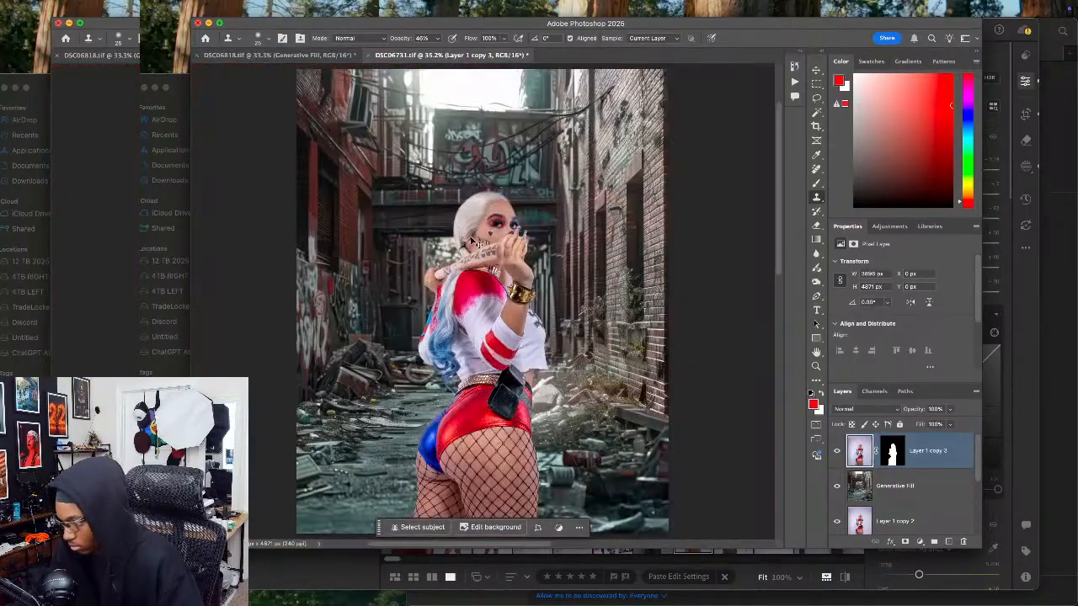
pyautogui.scroll(3, 477, 243)
pyautogui.scroll(3, 477, 243)
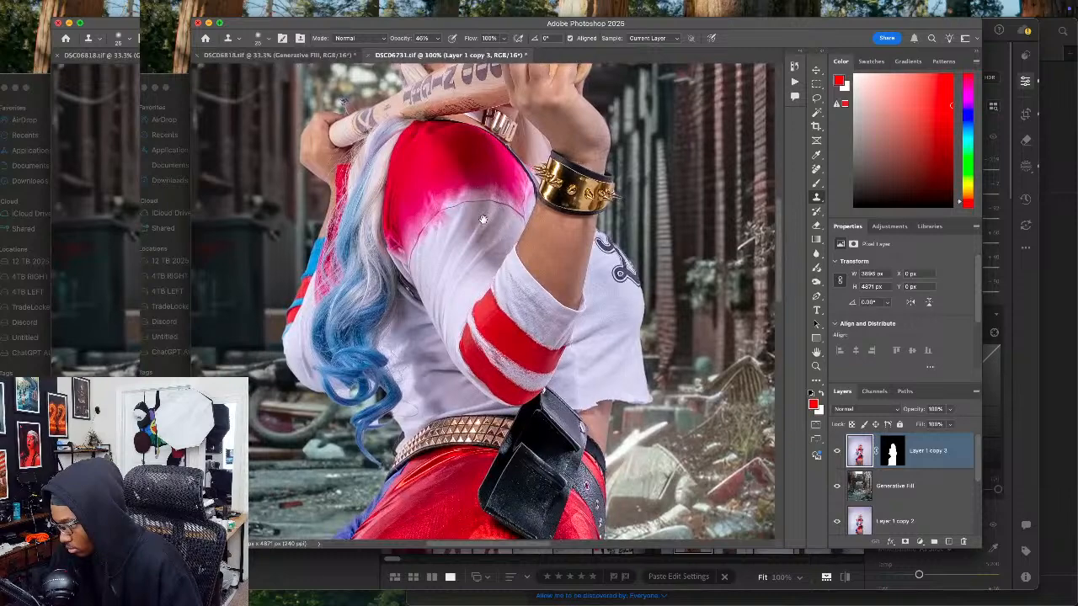
pyautogui.hscroll(-2, 482, 220)
pyautogui.scroll(5, 505, 224)
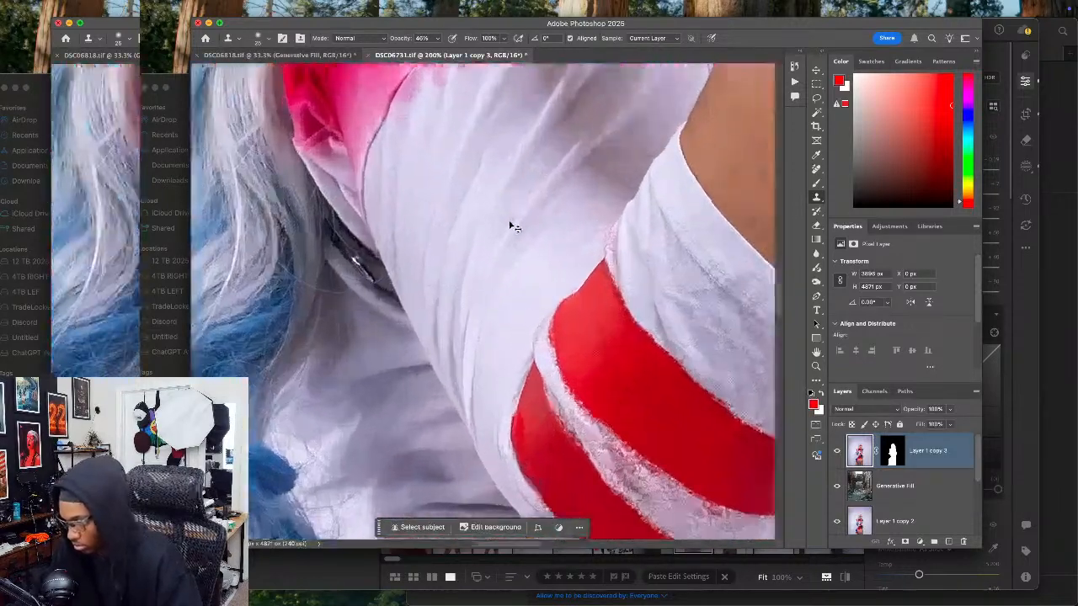
pyautogui.moveTo(499, 217); pyautogui.dragTo(654, 341)
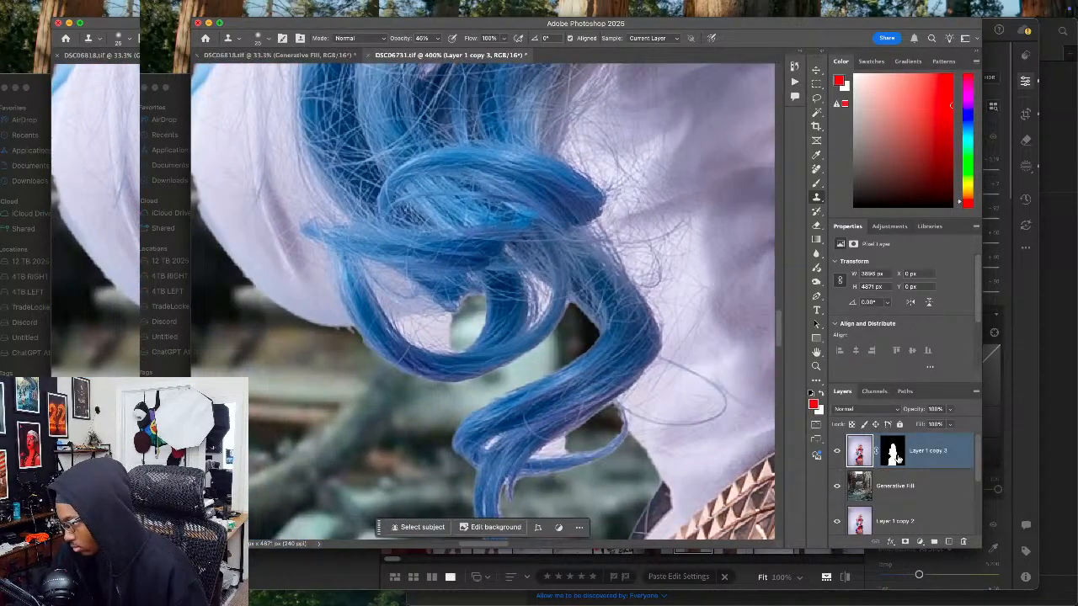
# Step: Paint black on the cutout's layer mask with size 20 and 10 brushes to remove leftover studio backdrop between the blue curls
pyautogui.click(894, 453)
pyautogui.click(816, 183)
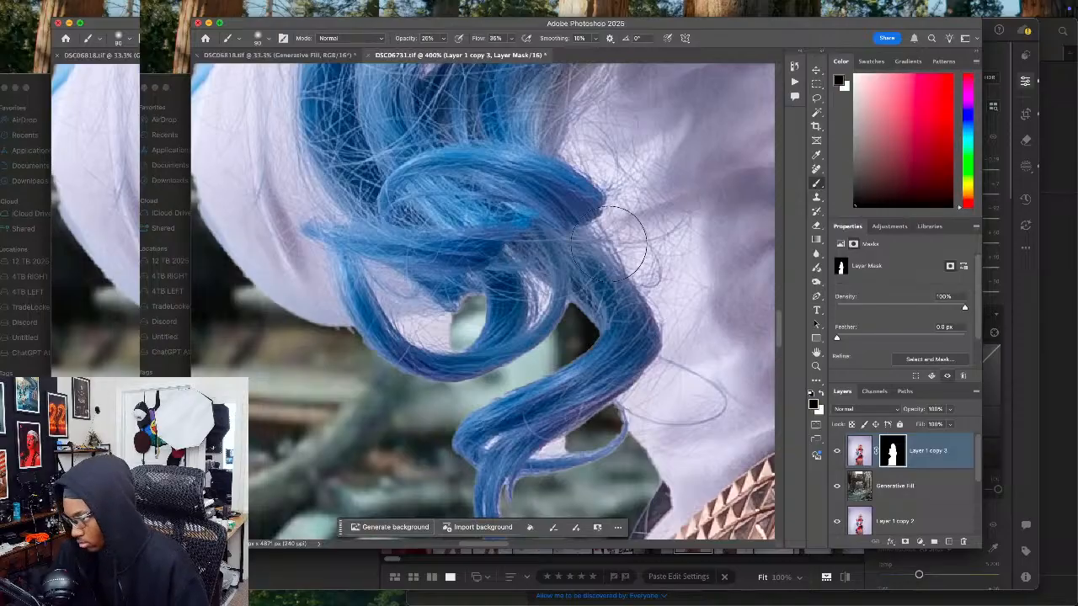
pyautogui.press('[')
pyautogui.press('[')
pyautogui.press('[')
pyautogui.press('[')
pyautogui.press('[')
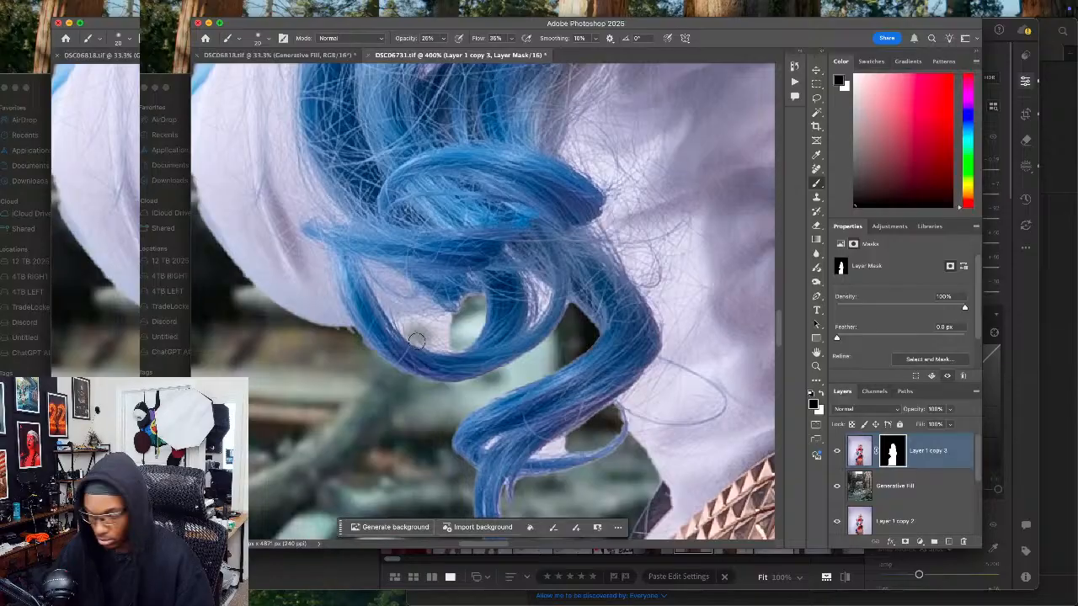
pyautogui.moveTo(435, 328)
pyautogui.mouseDown()
pyautogui.moveTo(417, 323)
pyautogui.moveTo(438, 322)
pyautogui.mouseUp()
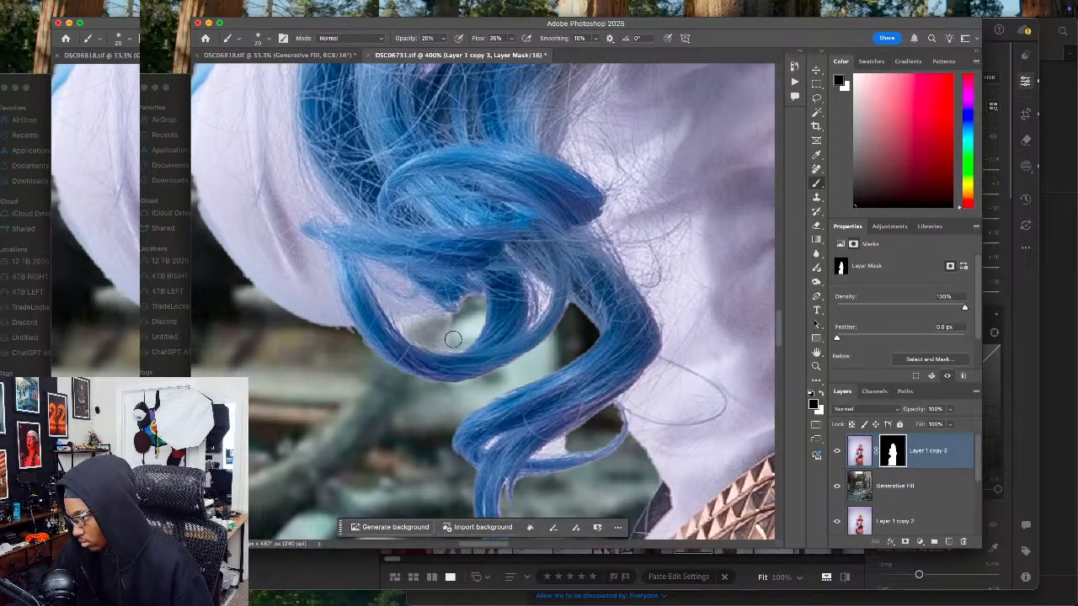
pyautogui.moveTo(433, 318)
pyautogui.mouseDown()
pyautogui.moveTo(410, 323)
pyautogui.moveTo(410, 336)
pyautogui.moveTo(433, 343)
pyautogui.mouseUp()
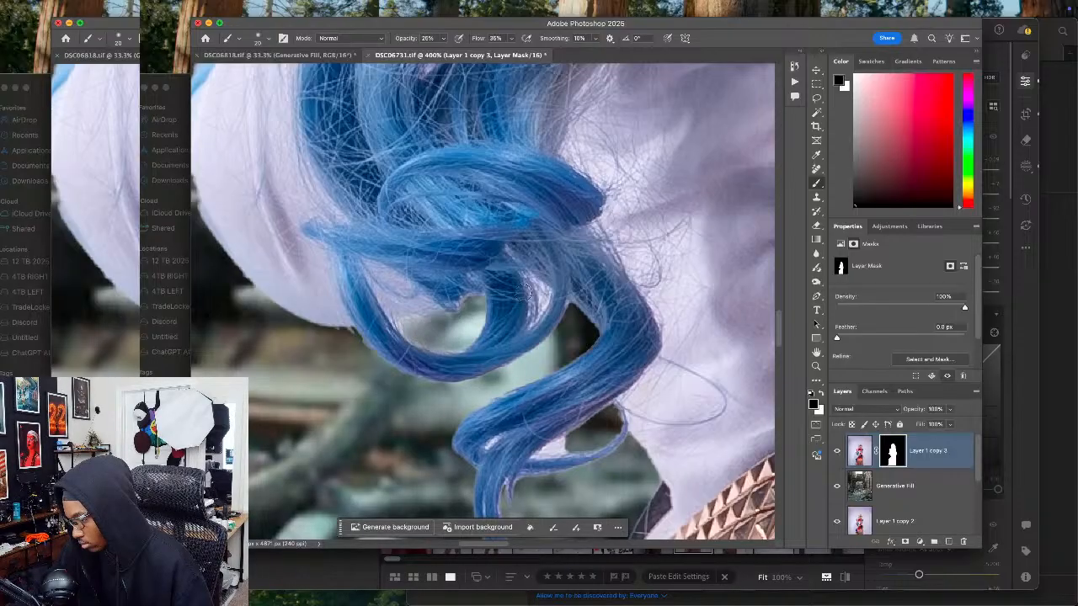
pyautogui.moveTo(549, 440); pyautogui.dragTo(519, 397)
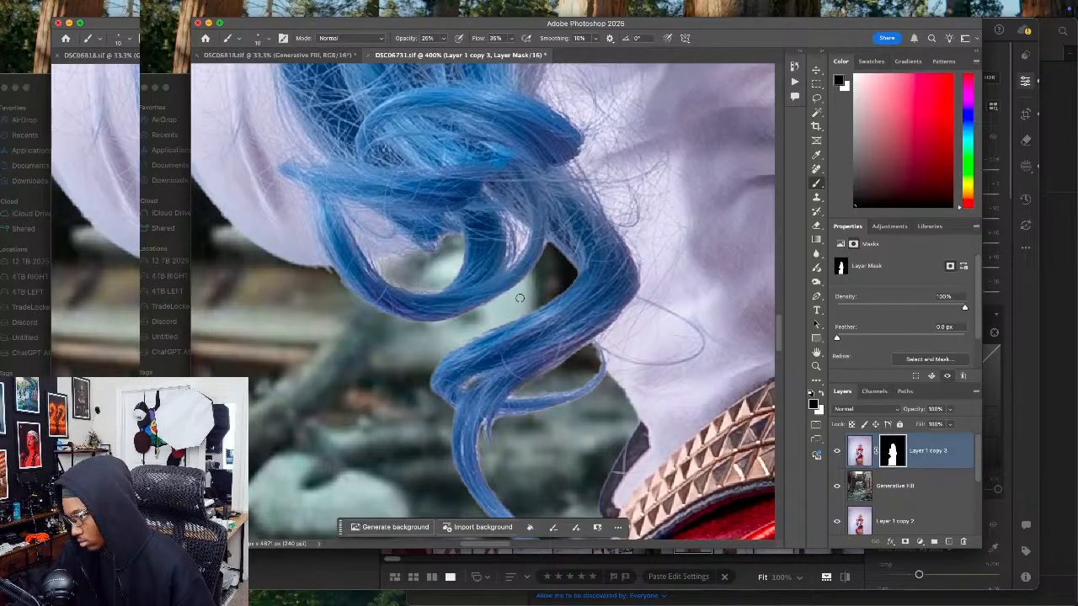
pyautogui.moveTo(507, 214); pyautogui.dragTo(520, 240)
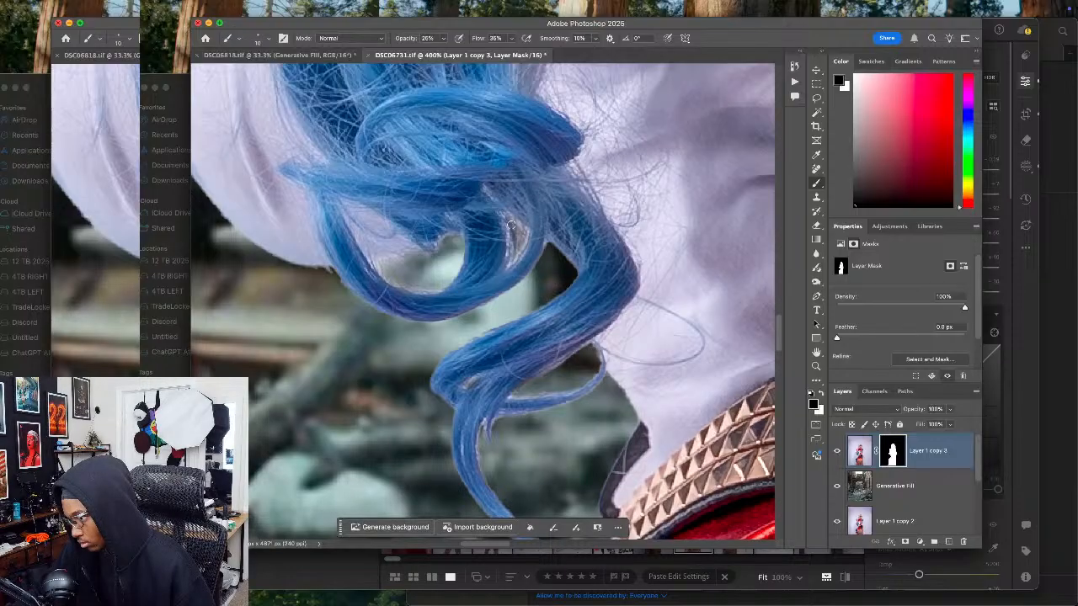
# Step: Check the cutout's edges along the belt, shirt side, spiked bracelet and face
pyautogui.scroll(-10, 514, 219)
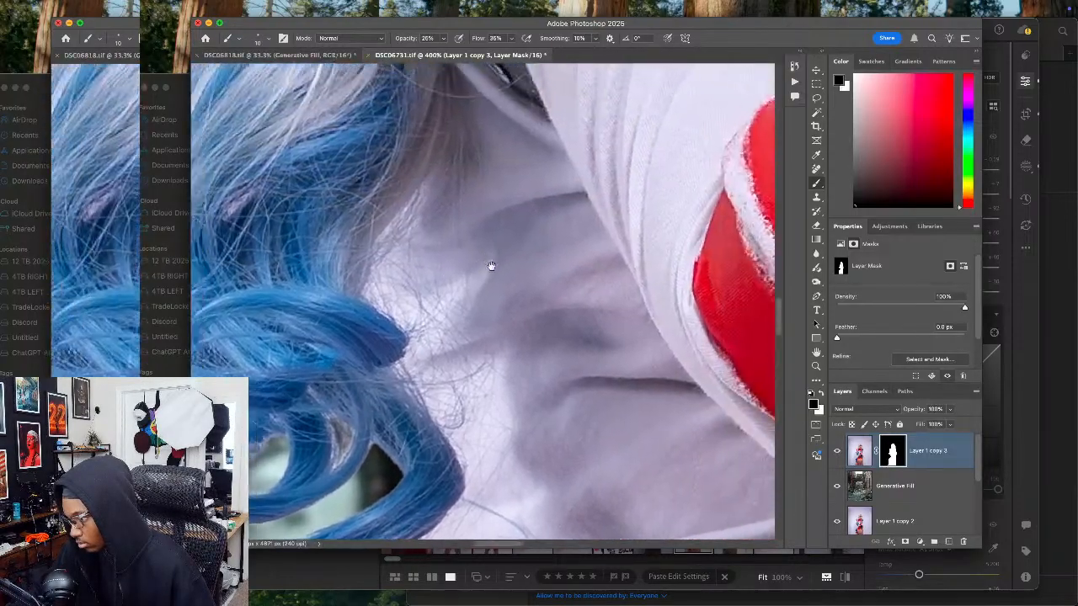
pyautogui.scroll(-10, 543, 202)
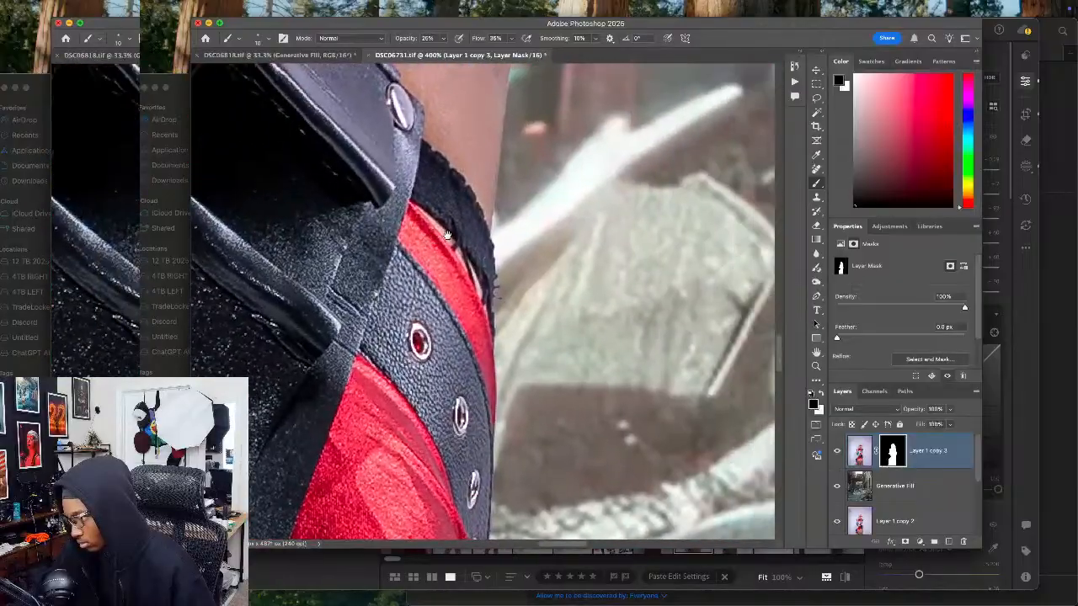
pyautogui.scroll(10, 437, 290)
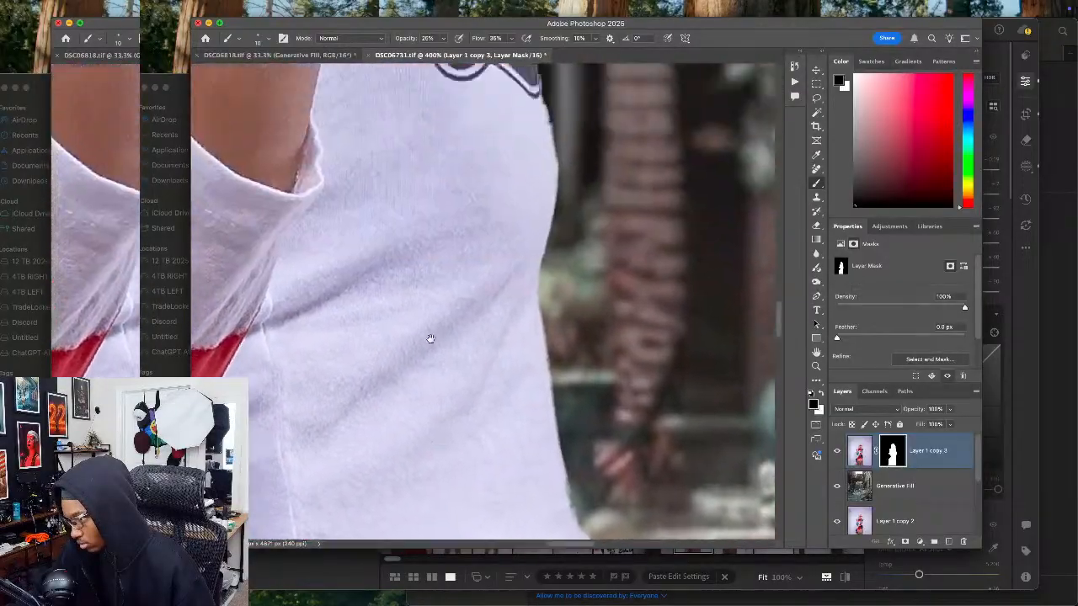
pyautogui.scroll(10, 416, 364)
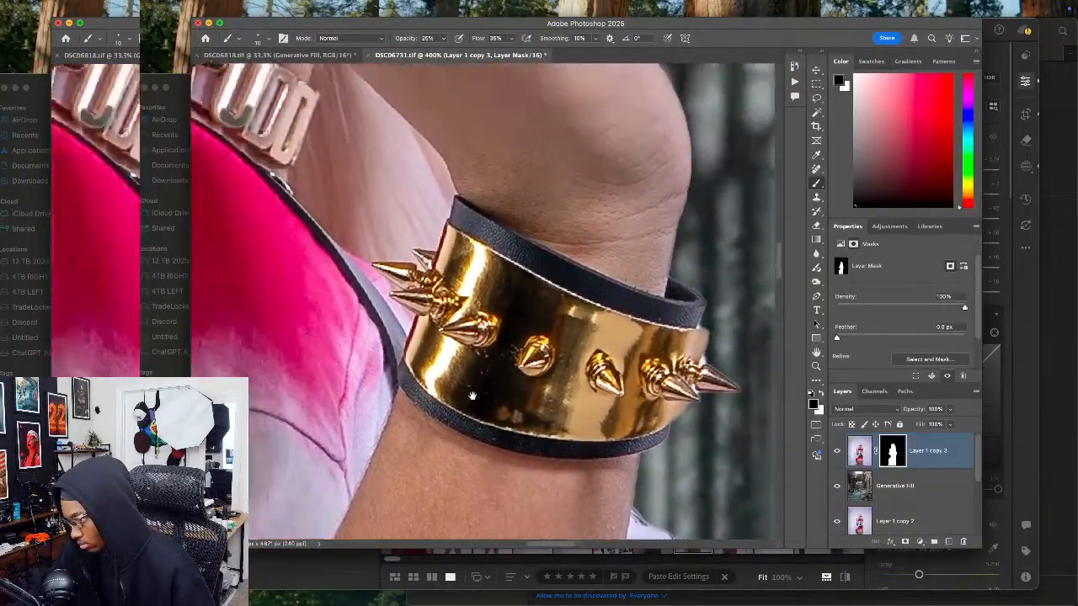
pyautogui.scroll(10, 379, 369)
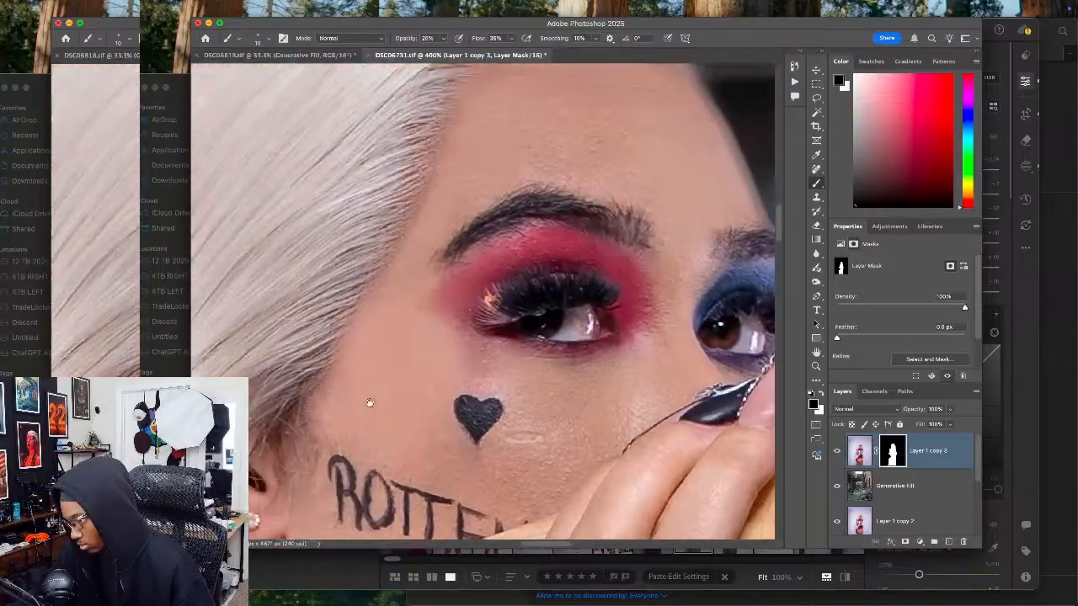
# Step: Touch up the subject's layer mask with the brush along the edge of the raised fingernails
pyautogui.scroll(-5, 299, 413)
pyautogui.hscroll(5, 299, 413)
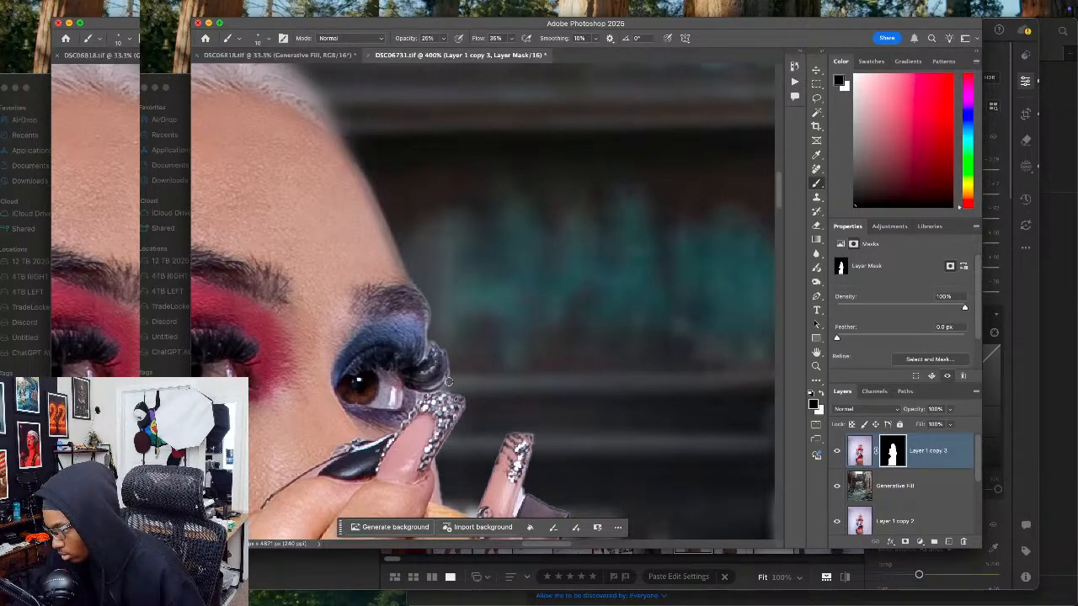
pyautogui.scroll(-5, 452, 392)
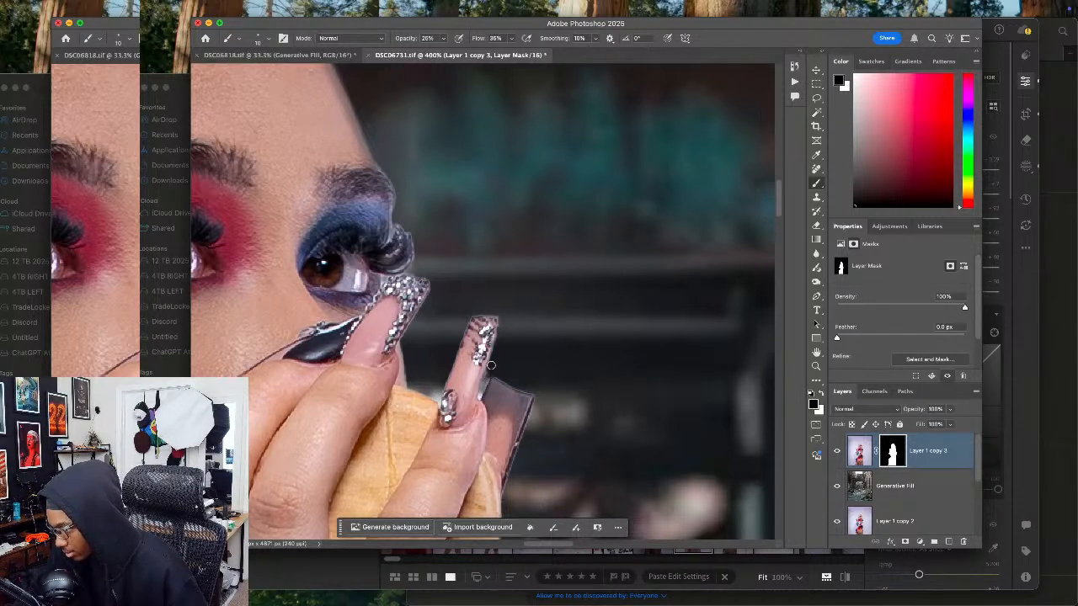
pyautogui.moveTo(520, 376); pyautogui.dragTo(542, 388)
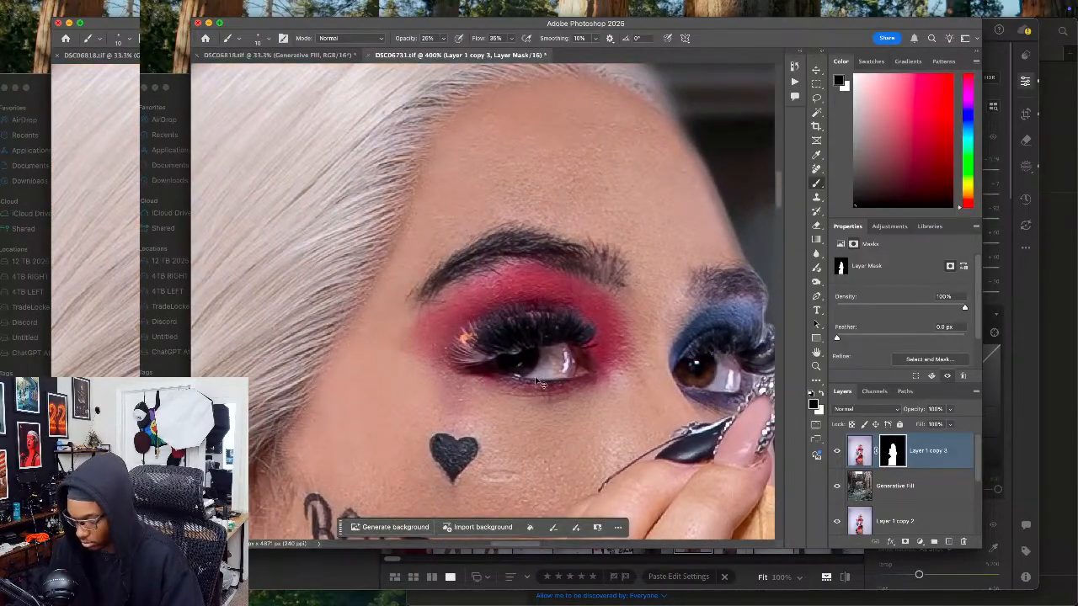
pyautogui.press('super+0')
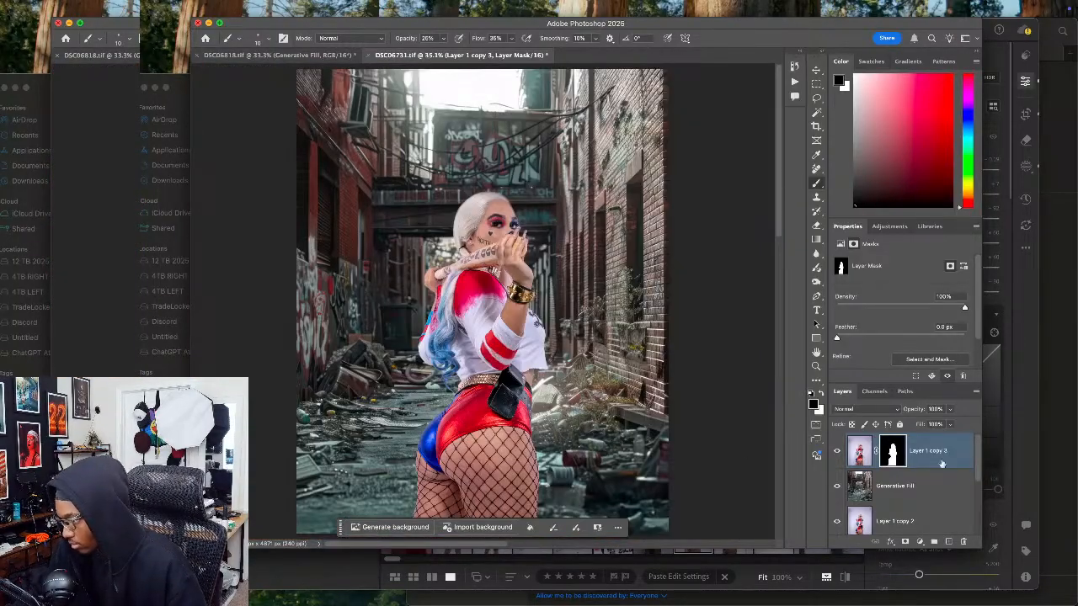
# Step: Compare the composite with the masked subject layer hidden and shown
pyautogui.click(867, 454)
pyautogui.click(837, 452)
pyautogui.click(836, 452)
pyautogui.click(837, 451)
pyautogui.click(837, 451)
# Step: Duplicate the Generative Fill background layer
pyautogui.click(906, 486)
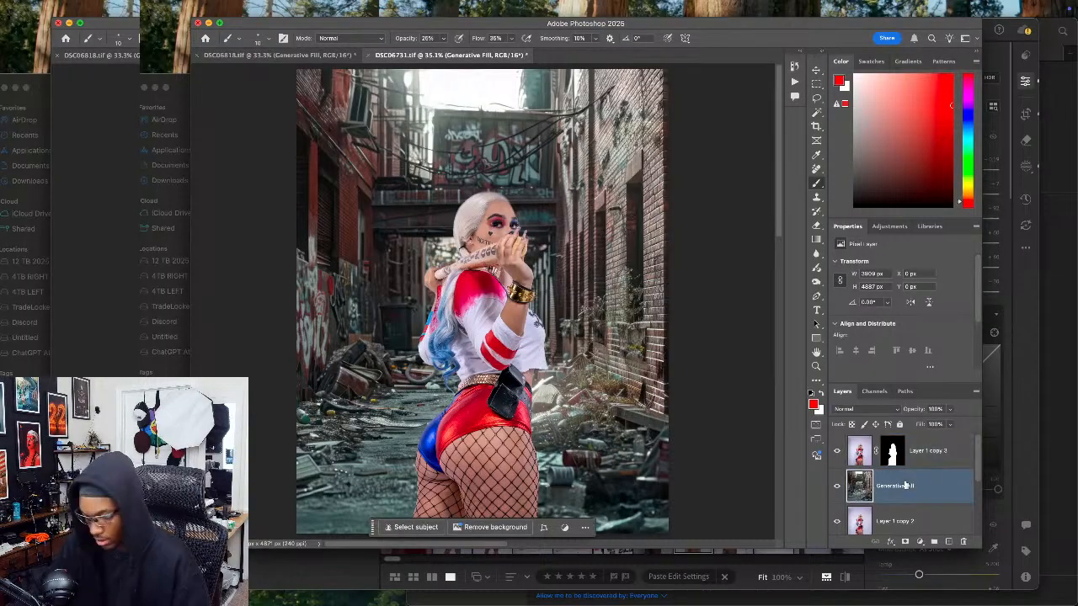
pyautogui.press('super+j')
# Step: Make two copies of the masked Layer 1 copy 3 and hide all but the topmost subject layer
pyautogui.click(926, 450)
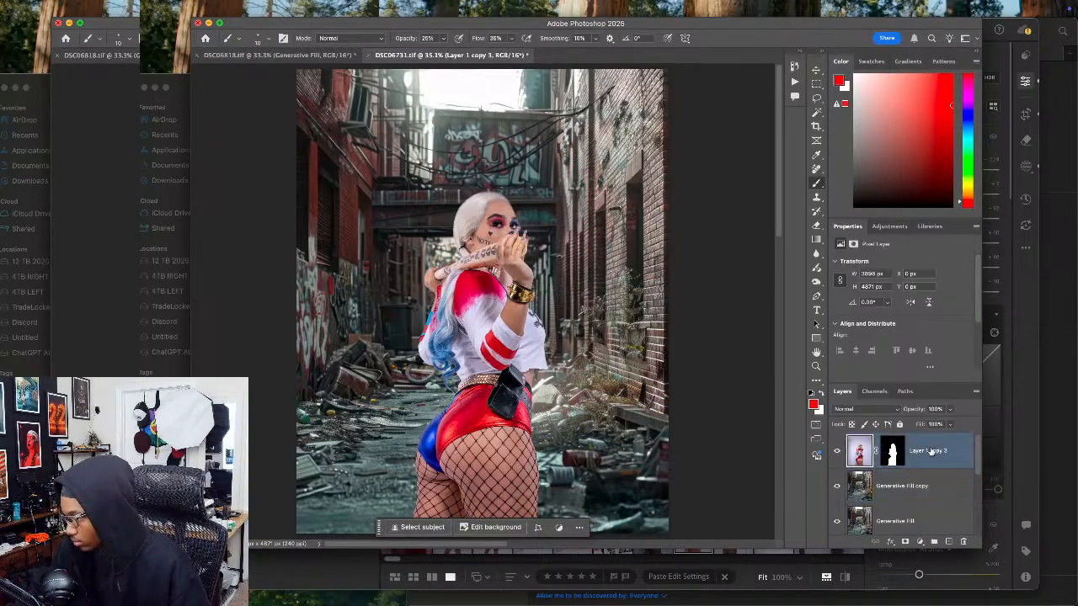
pyautogui.press('super+y')
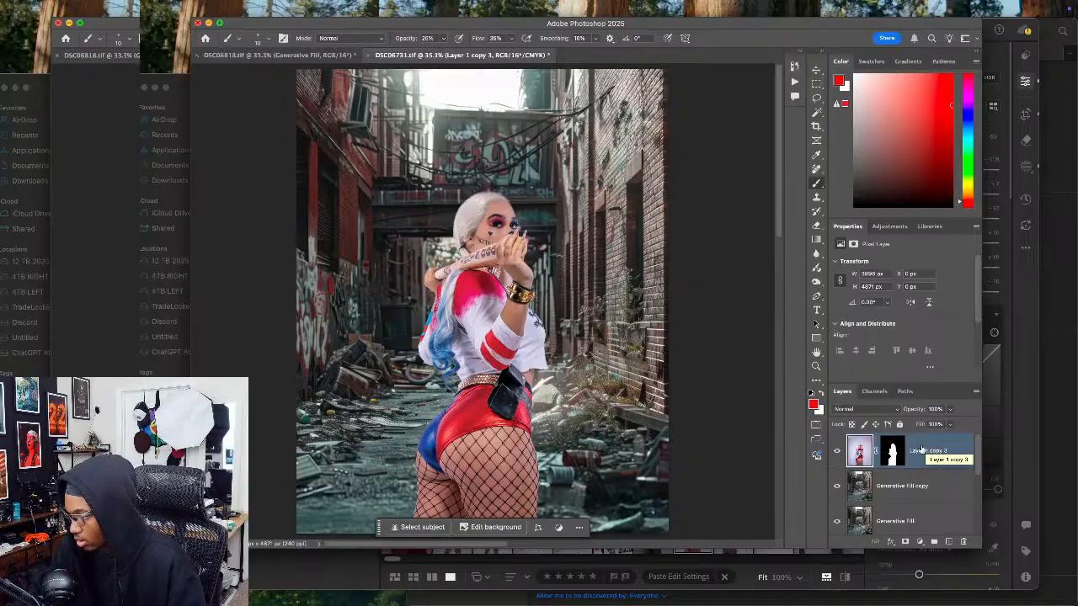
pyautogui.press('super+j')
pyautogui.press('super+j')
pyautogui.press('super+j')
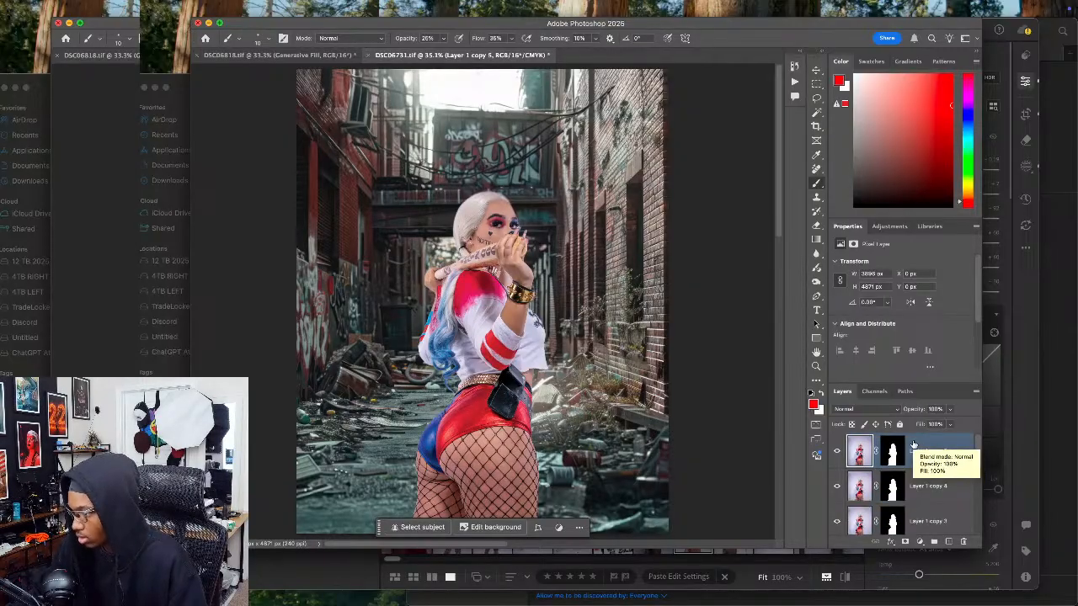
pyautogui.click(837, 486)
pyautogui.click(837, 521)
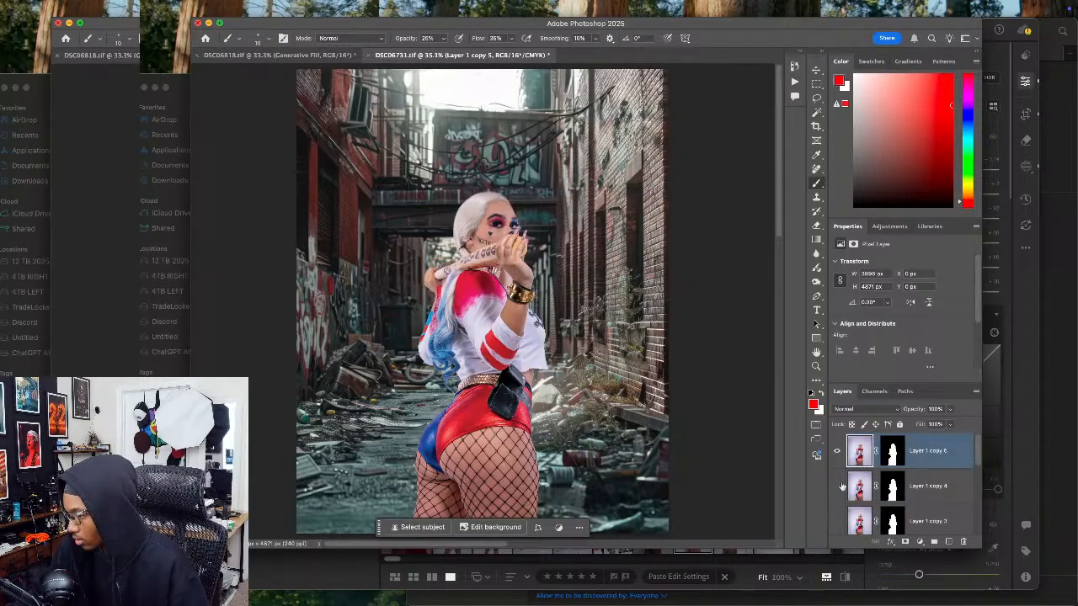
# Step: Use Apply Image to blend the merged image onto the top subject layer with Multiply at 26% opacity
pyautogui.moveTo(449, 4)
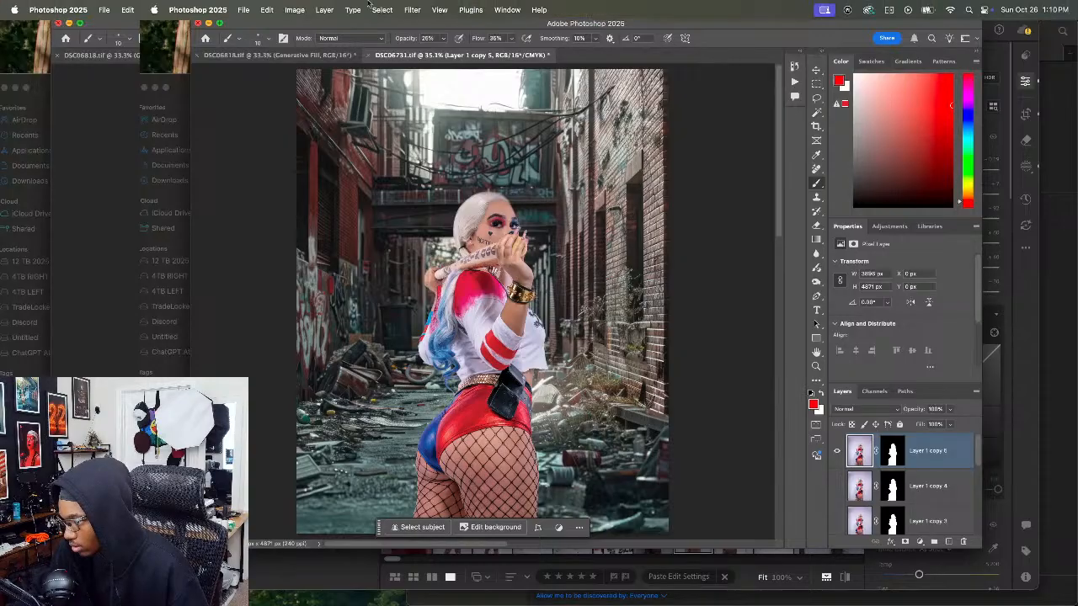
pyautogui.click(294, 10)
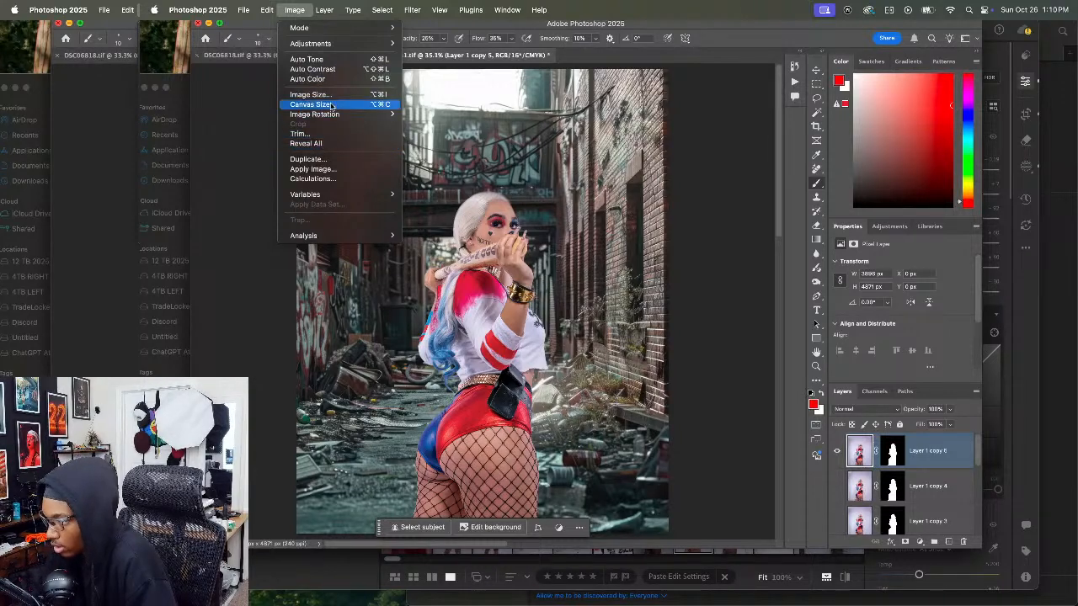
pyautogui.click(312, 169)
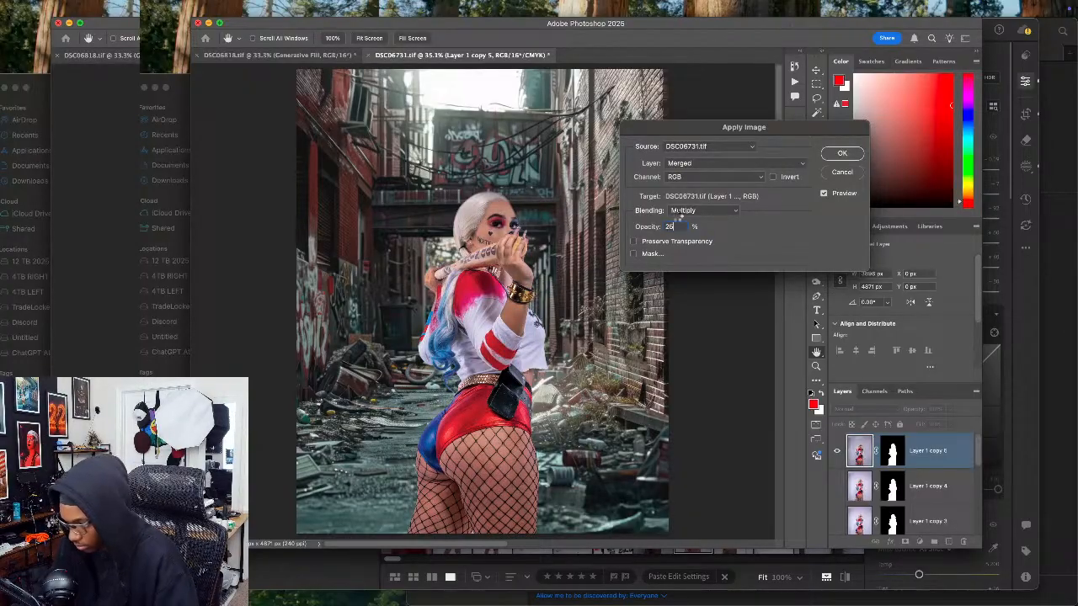
pyautogui.press('Return')
pyautogui.press('b')
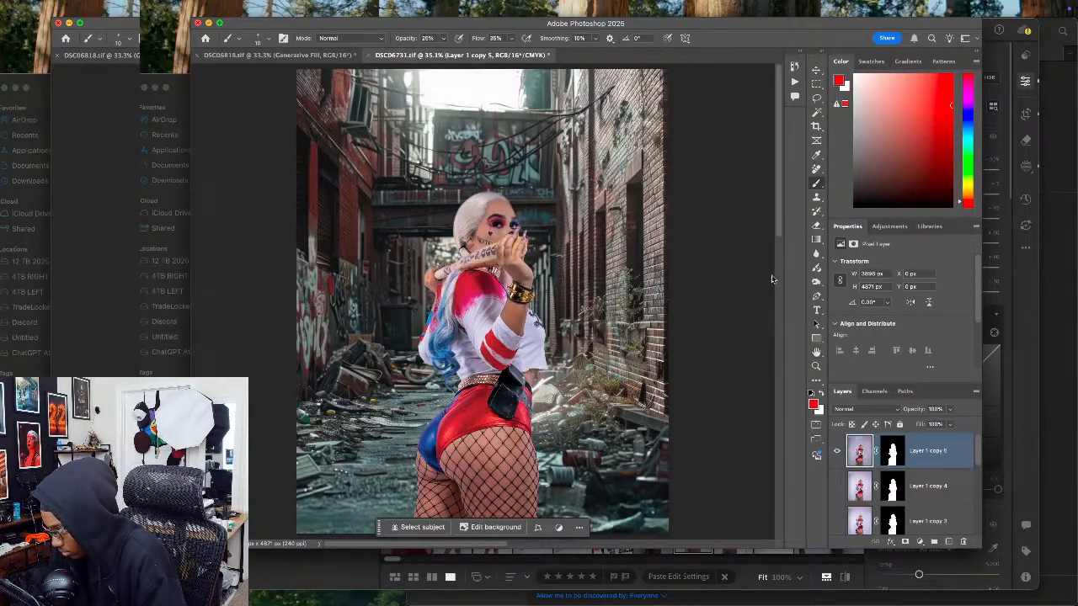
# Step: Enable the Harmonization neural filter on the top subject layer with the Generative Fill copy layer as reference image
pyautogui.moveTo(432, 6)
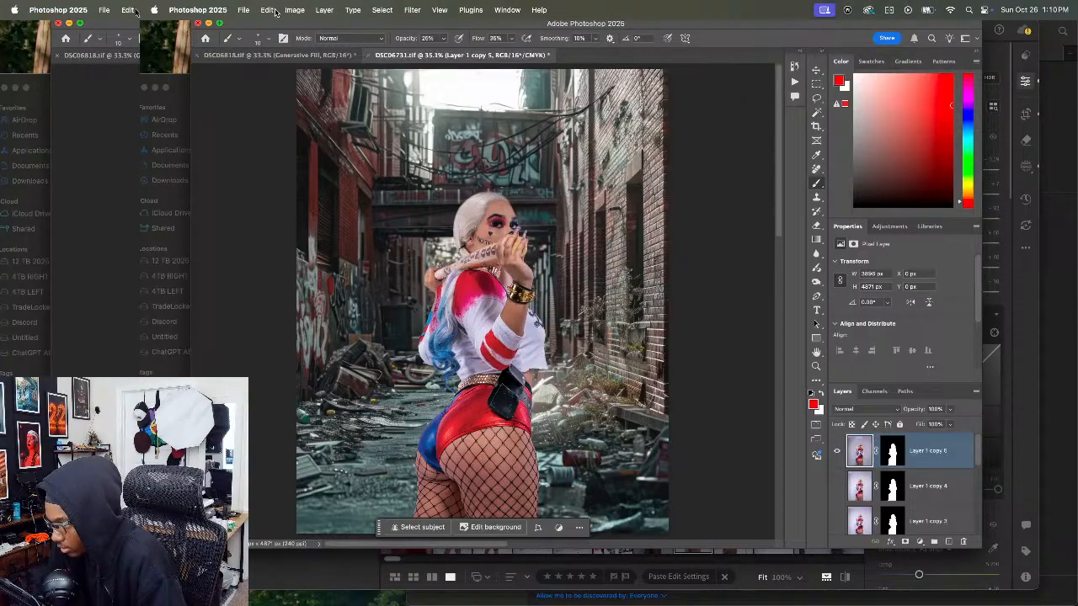
pyautogui.click(414, 11)
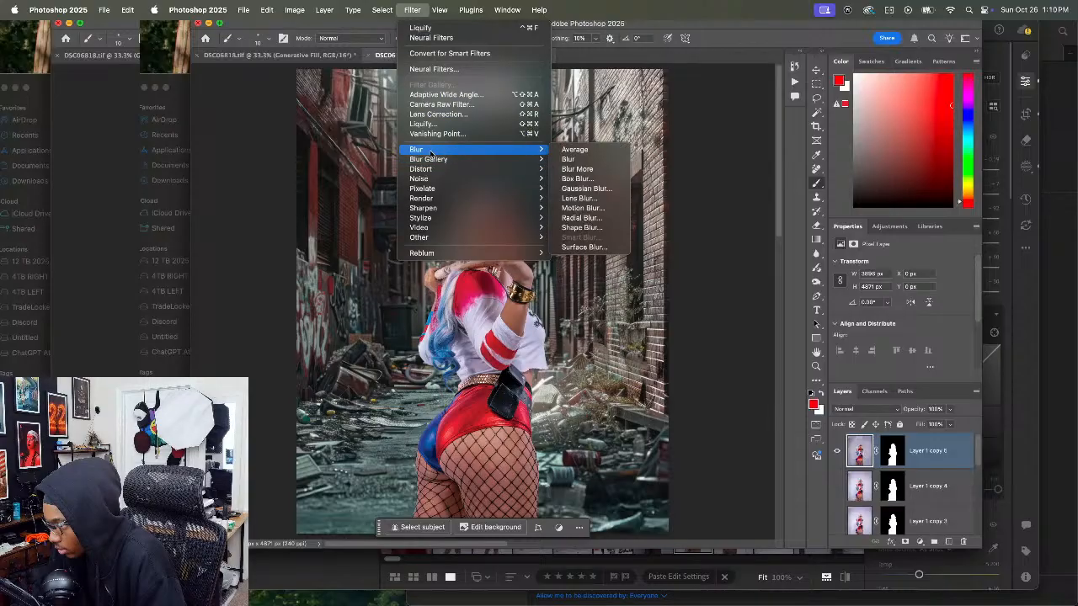
pyautogui.click(451, 68)
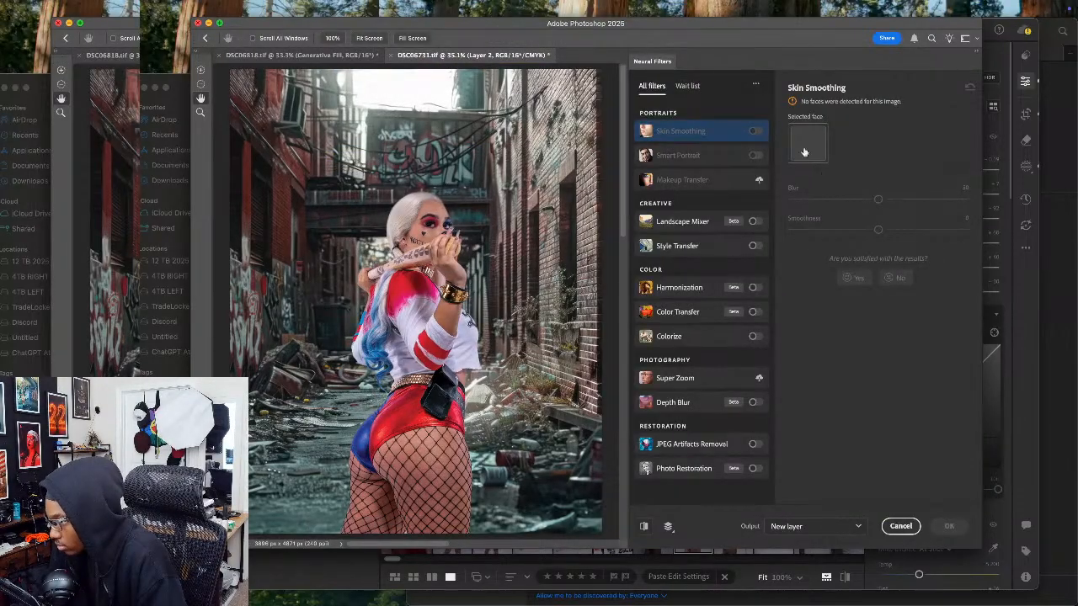
pyautogui.click(756, 288)
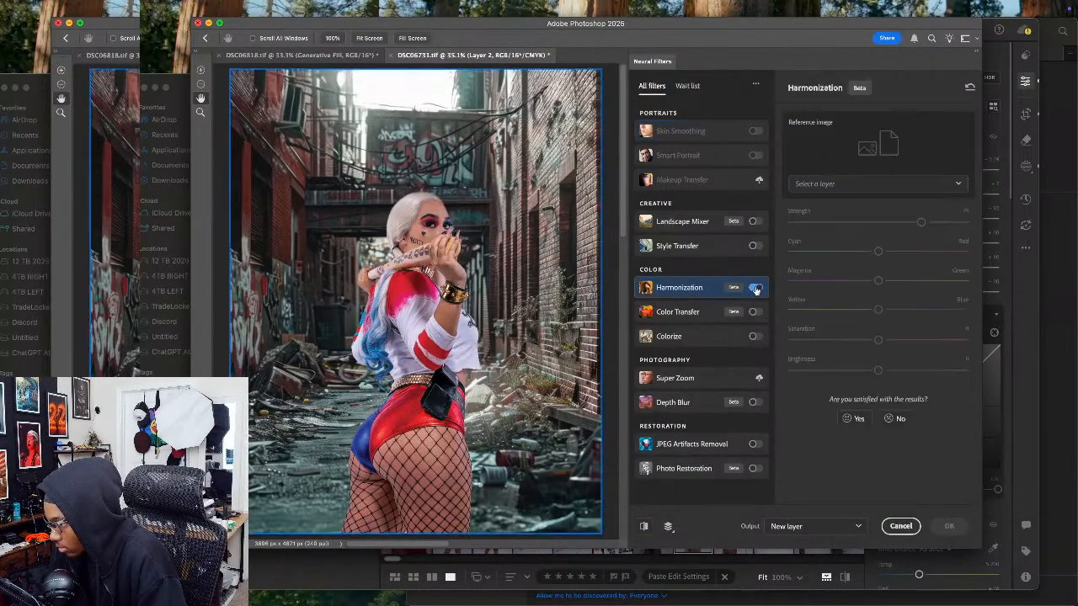
pyautogui.click(850, 186)
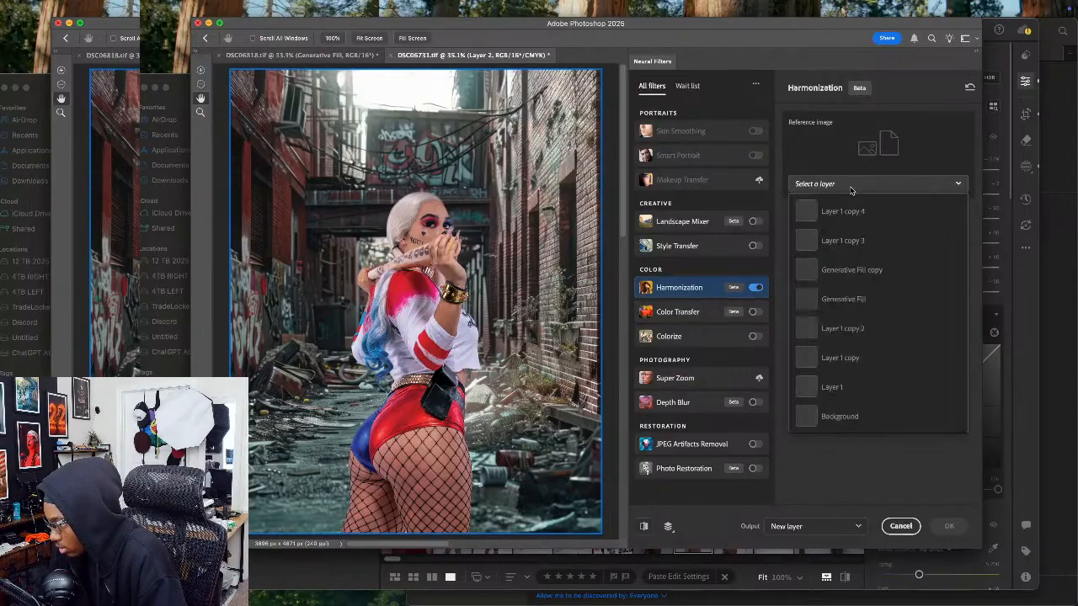
pyautogui.click(842, 269)
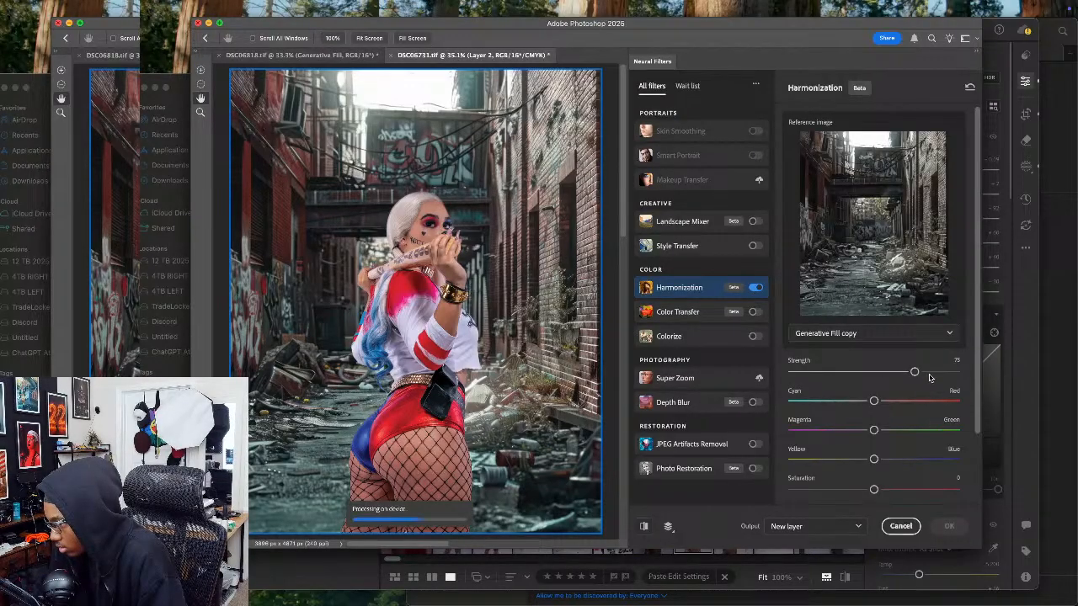
# Step: Set the Harmonization strength to 50
pyautogui.click(958, 362)
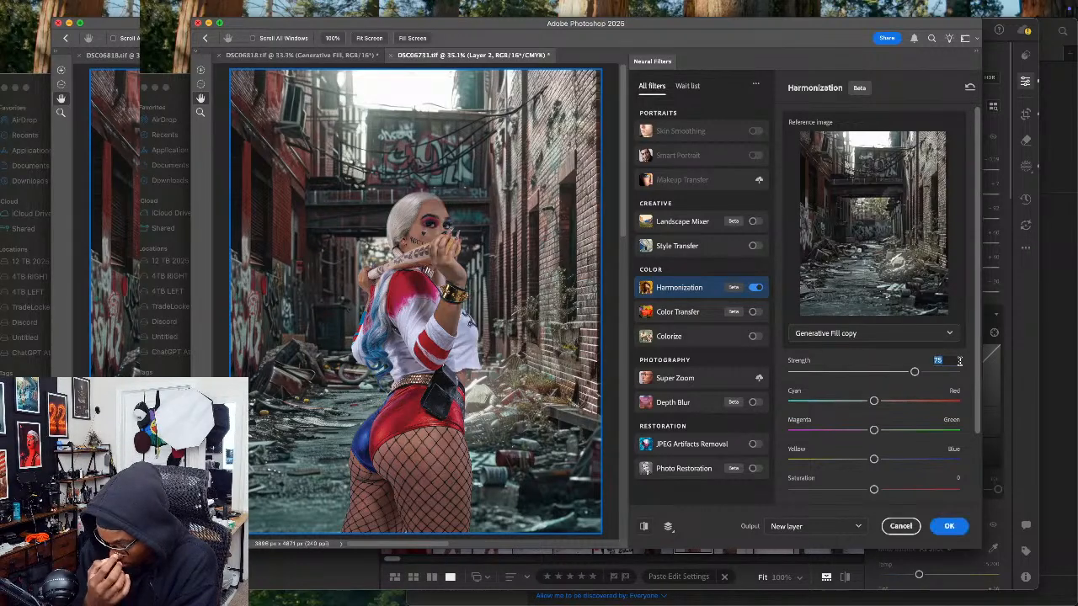
pyautogui.write('50')
pyautogui.press('Return')
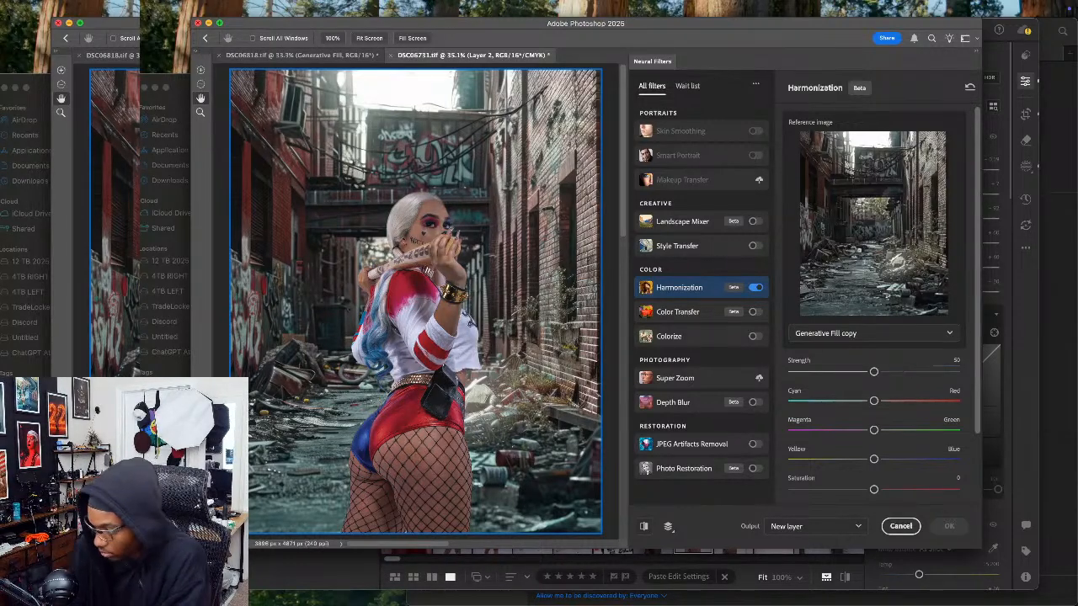
# Step: Shift the subject's Harmonization colour balance slightly toward cyan and lower its saturation to -5
pyautogui.moveTo(873, 402); pyautogui.dragTo(854, 404)
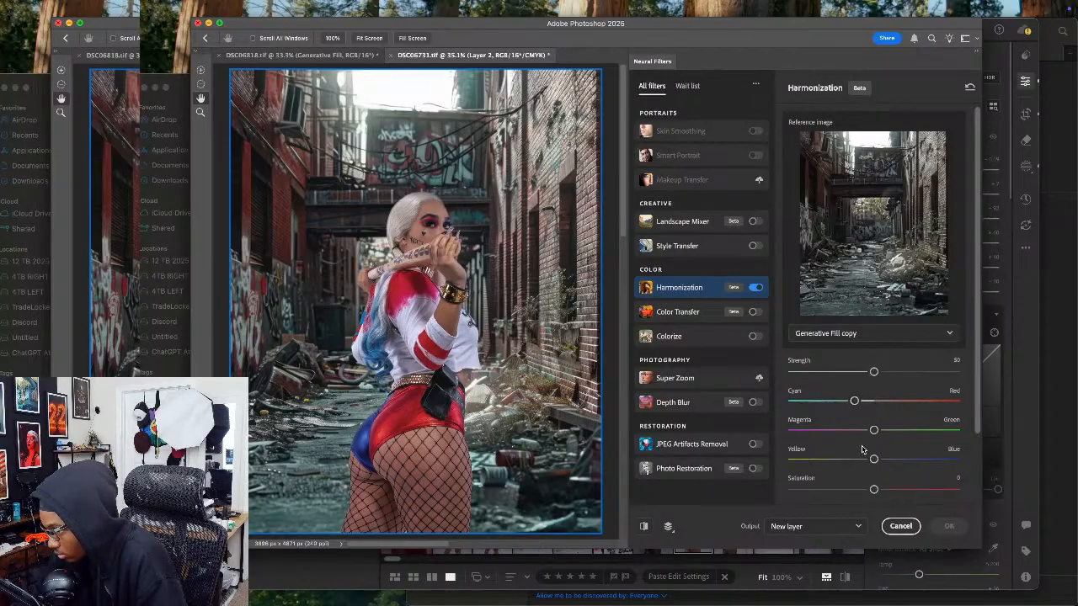
pyautogui.moveTo(873, 489); pyautogui.dragTo(866, 493)
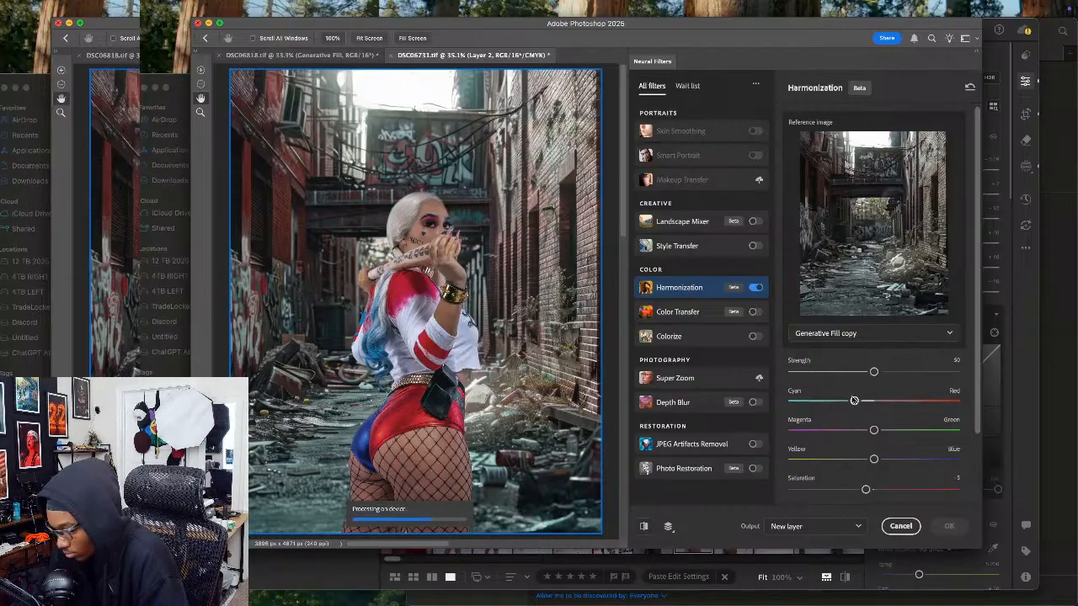
pyautogui.moveTo(854, 402); pyautogui.dragTo(859, 402)
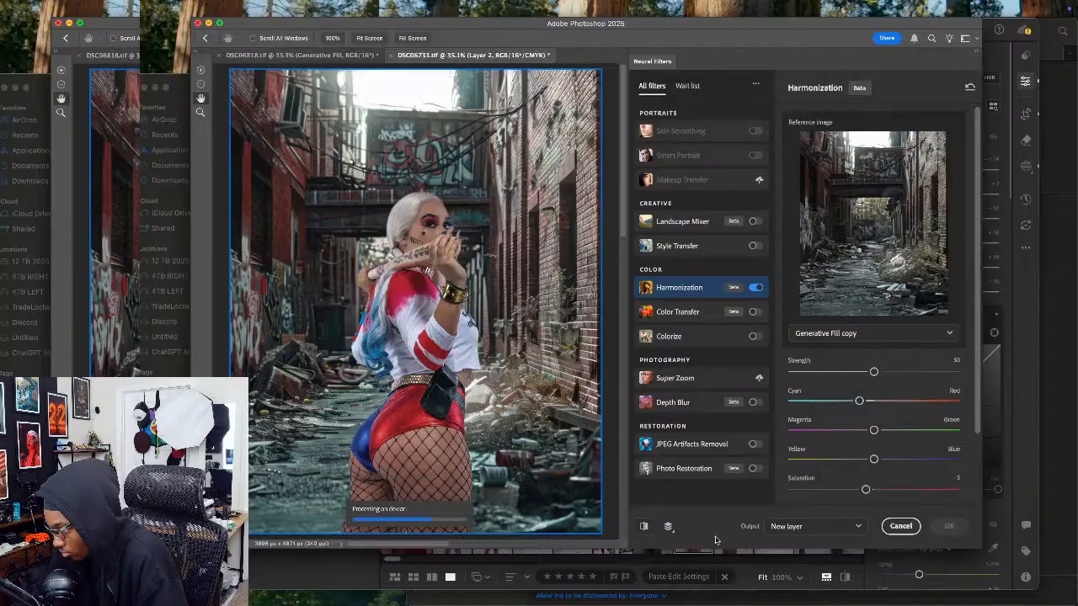
# Step: Compare the subject before and after harmonization using the filter preview
pyautogui.click(643, 528)
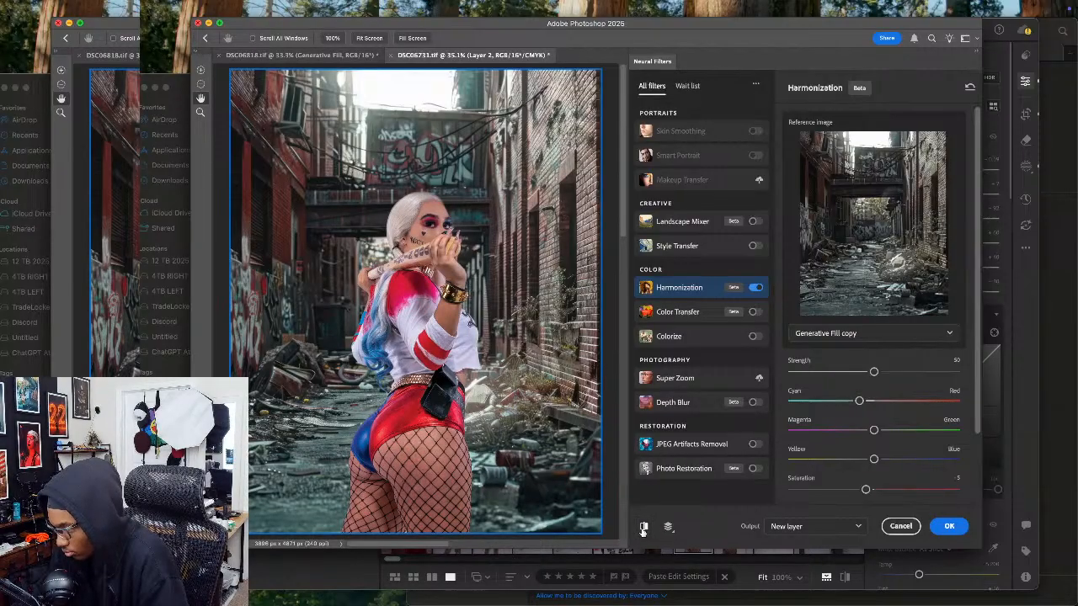
pyautogui.click(644, 528)
pyautogui.click(643, 528)
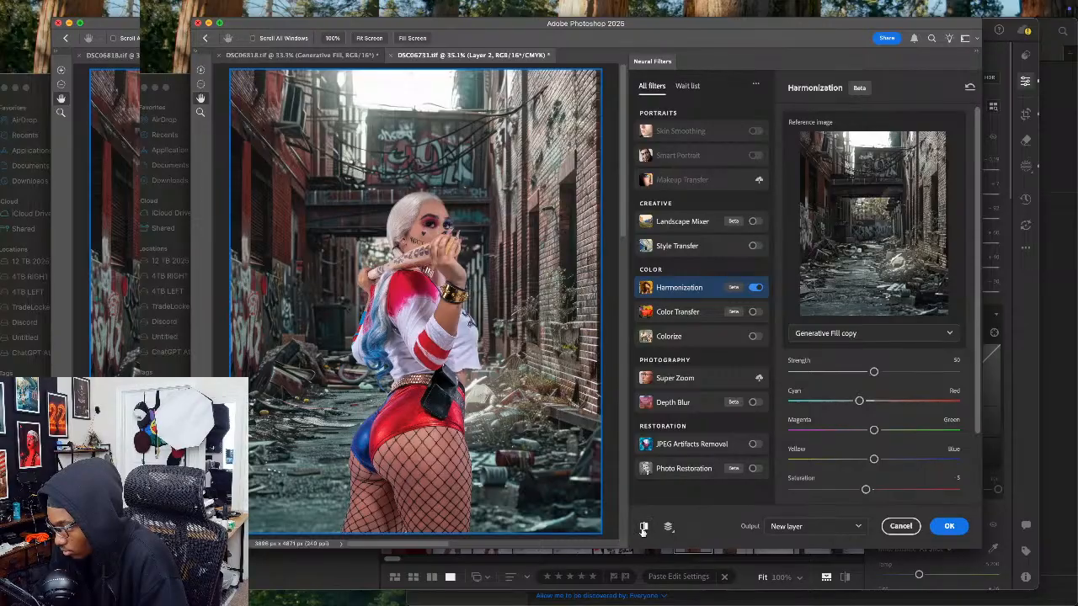
pyautogui.click(643, 528)
pyautogui.click(644, 528)
pyautogui.click(643, 528)
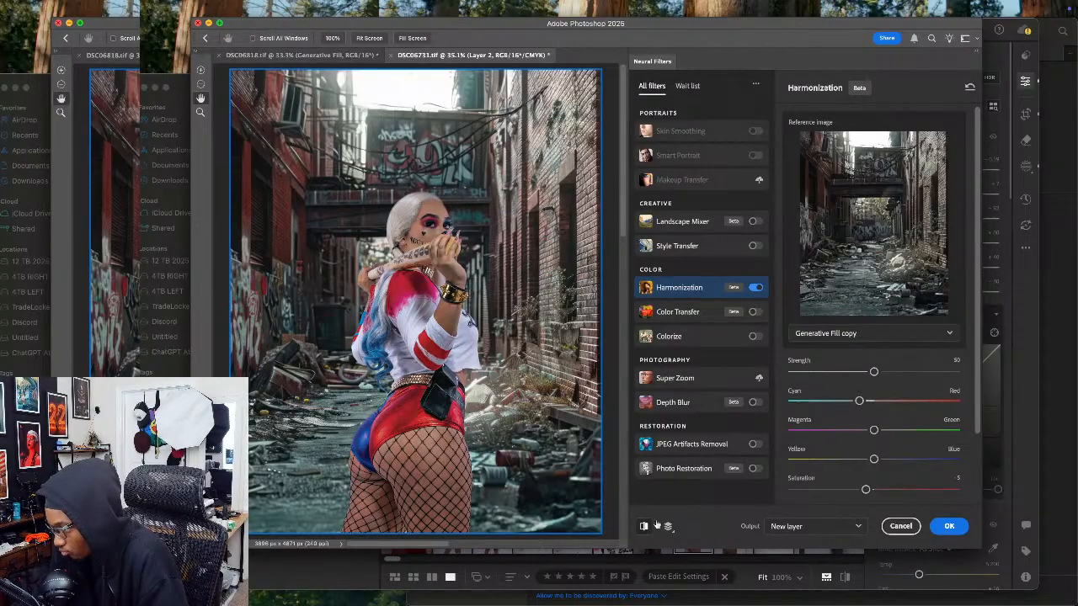
# Step: Shift the harmonization slightly further toward cyan and compare the adjusted subject with the original
pyautogui.moveTo(858, 401); pyautogui.dragTo(855, 400)
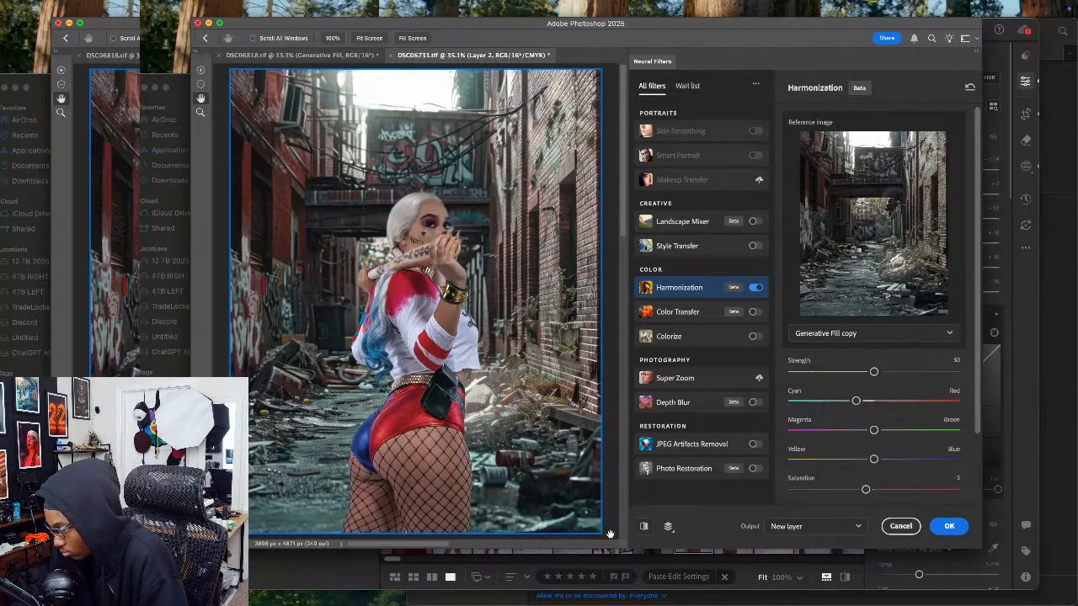
pyautogui.click(642, 527)
pyautogui.click(642, 527)
pyautogui.click(643, 527)
pyautogui.click(643, 527)
pyautogui.click(642, 527)
pyautogui.click(642, 527)
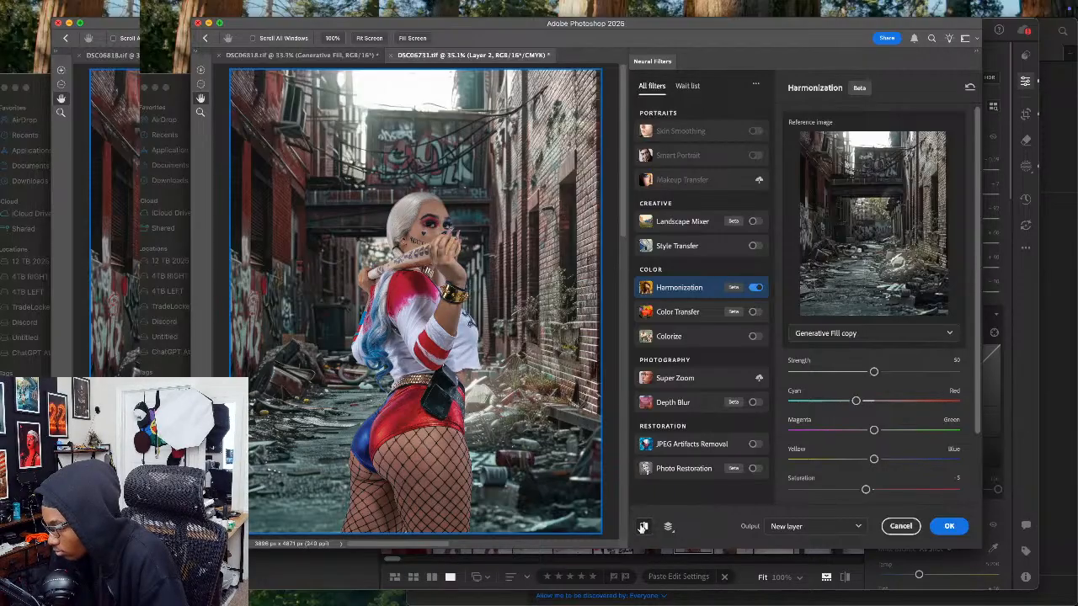
pyautogui.click(642, 527)
pyautogui.click(642, 527)
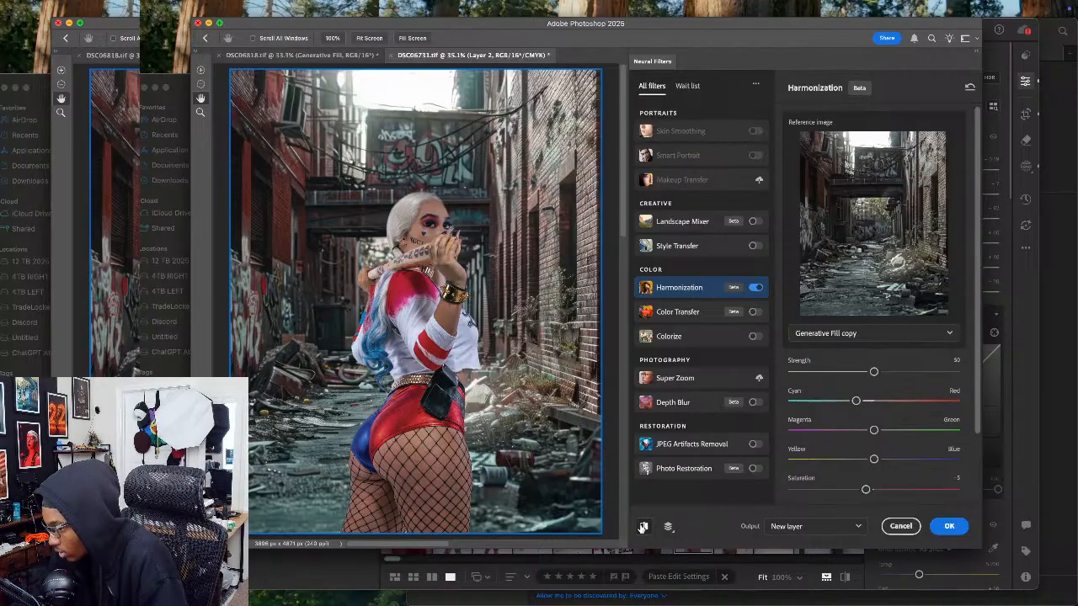
# Step: Check the original studio photo in Lightroom, collapsing the All Photos list, and return to Photoshop
pyautogui.click(522, 566)
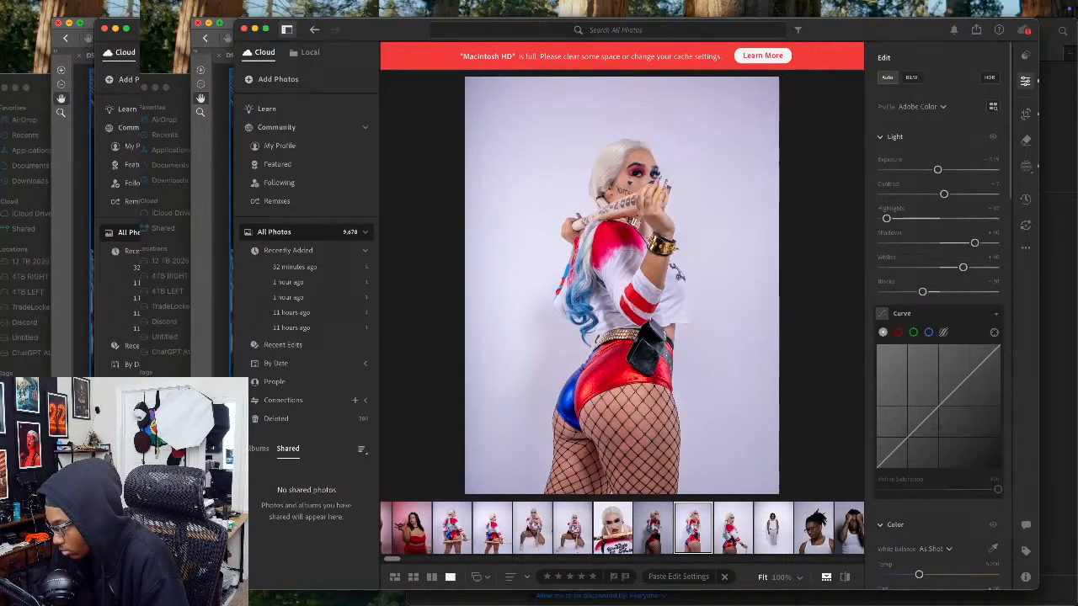
pyautogui.click(215, 463)
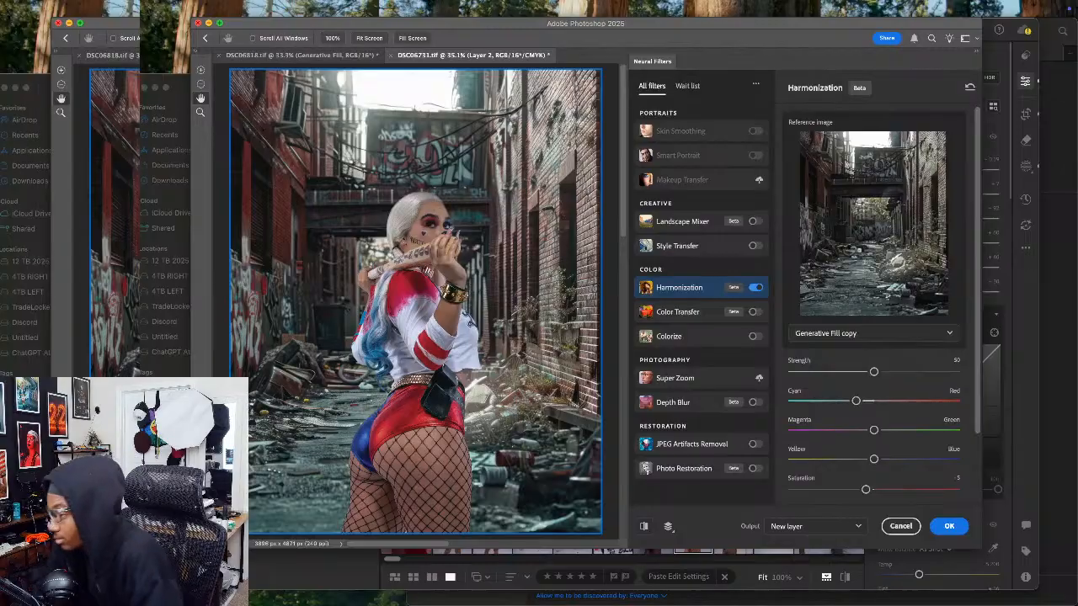
pyautogui.click(1031, 296)
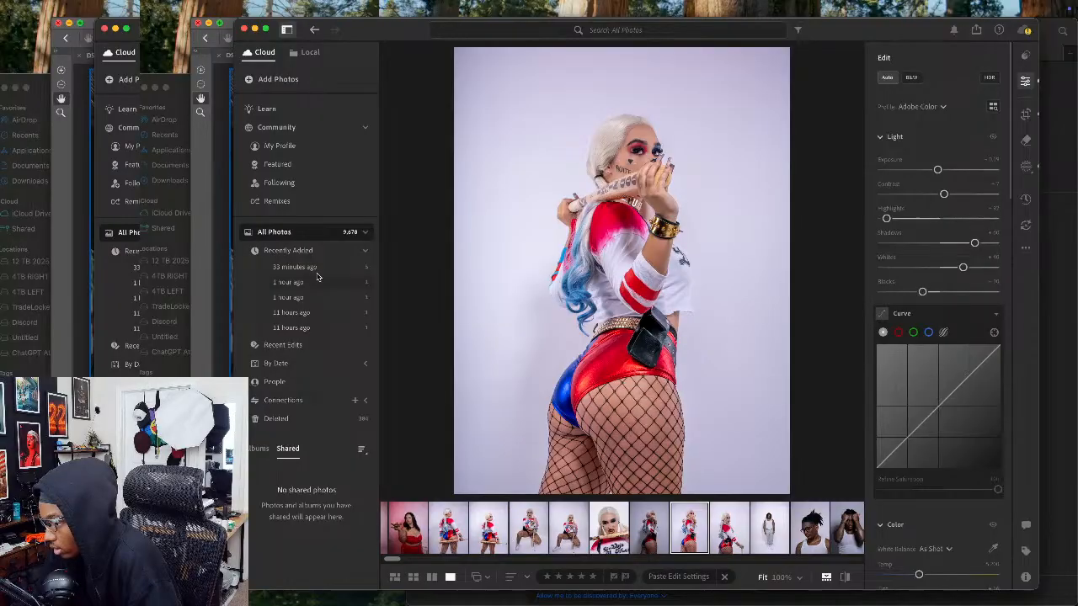
pyautogui.click(293, 250)
pyautogui.click(294, 233)
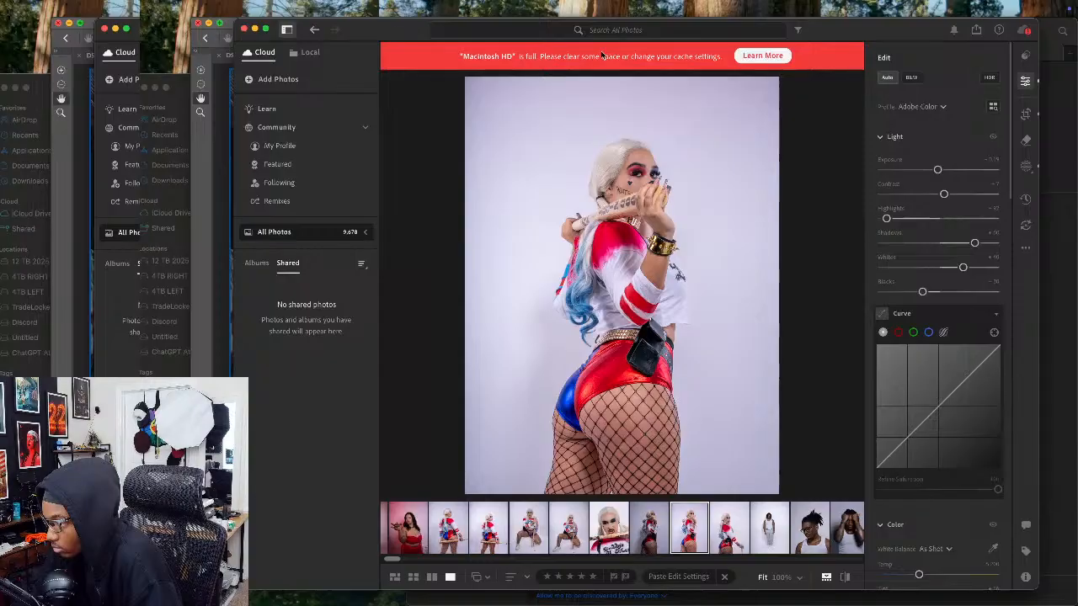
pyautogui.press('super+Tab')
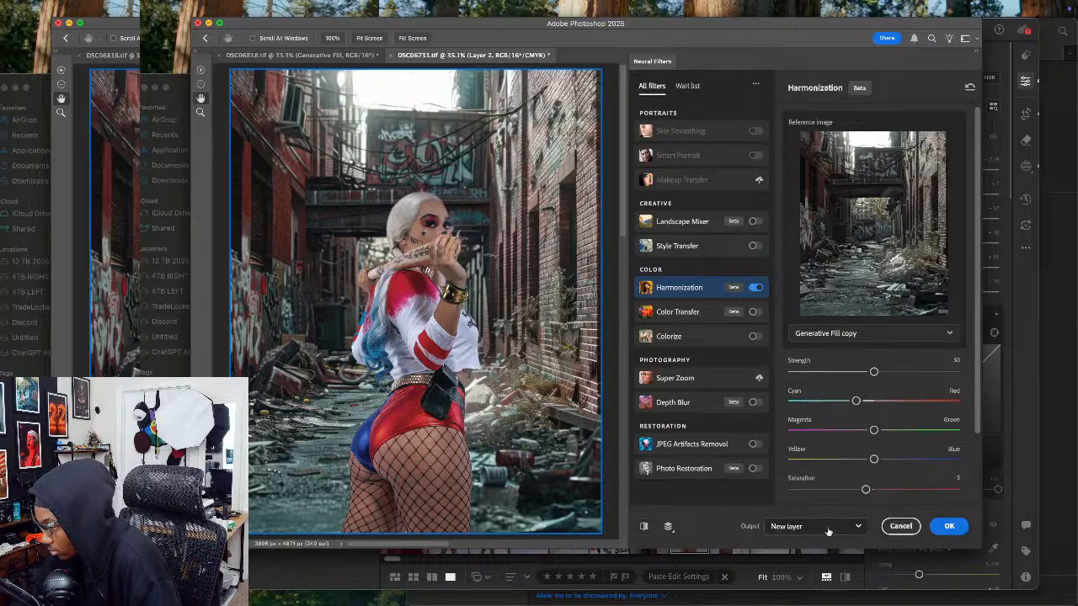
# Step: Apply the harmonization to a new layer and move the alley's Generative Fill layer to the top of the layer stack
pyautogui.click(949, 526)
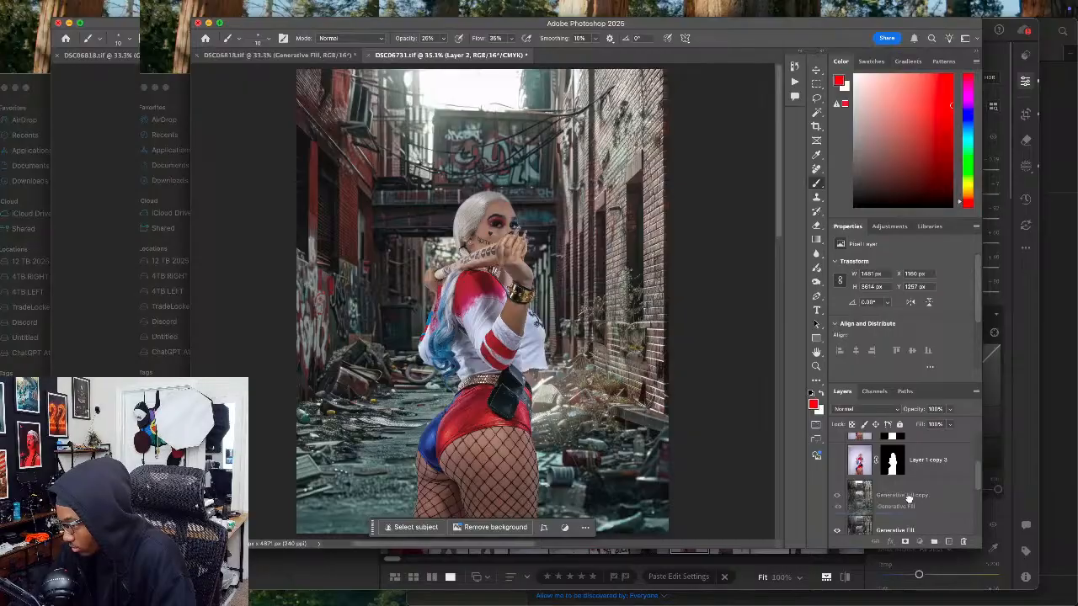
pyautogui.moveTo(908, 499); pyautogui.dragTo(893, 445)
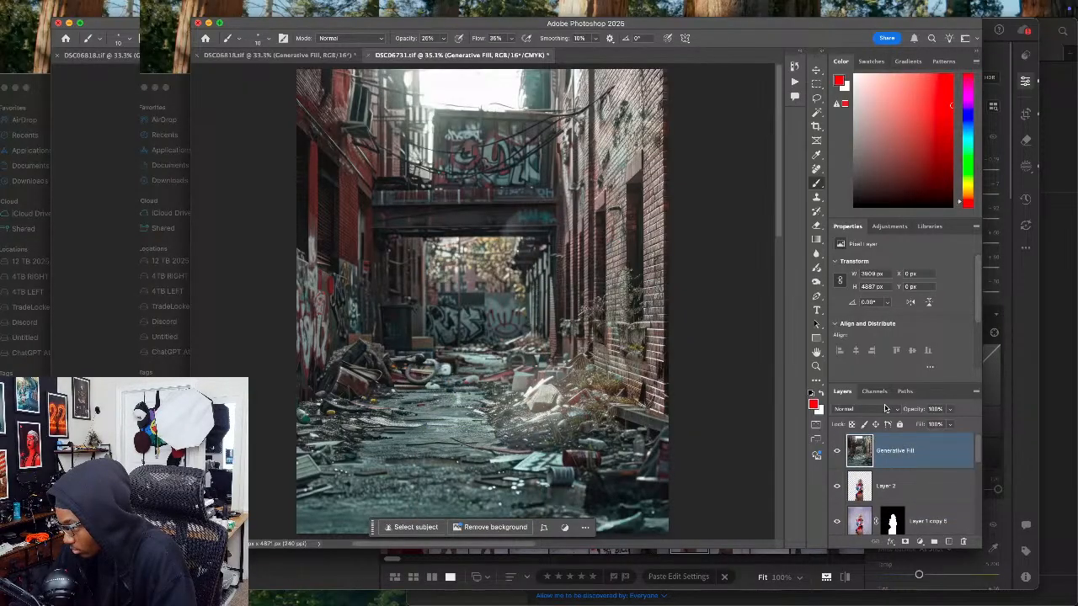
# Step: Blend the top Generative Fill layer in Multiply mode at 37% opacity and add a white layer mask to it
pyautogui.click(868, 409)
pyautogui.click(858, 451)
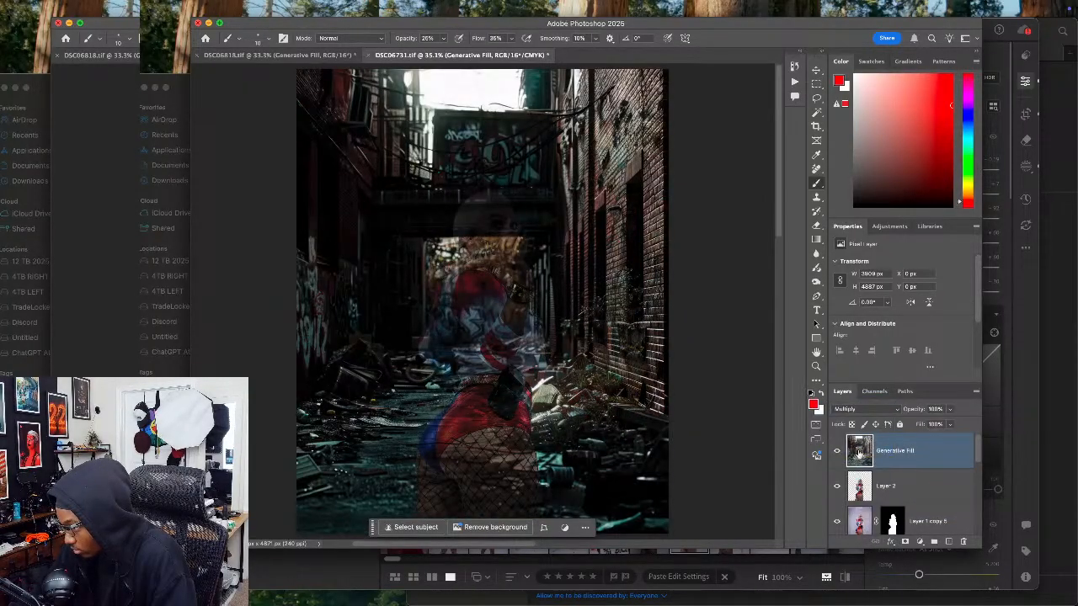
pyautogui.click(950, 410)
pyautogui.moveTo(943, 422); pyautogui.dragTo(919, 426)
pyautogui.click(920, 542)
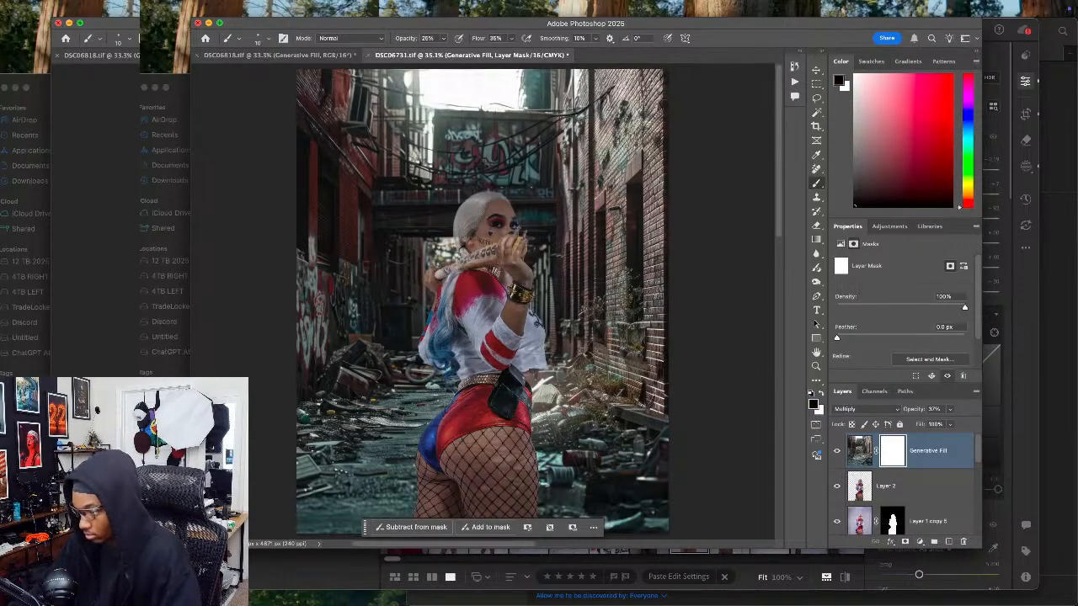
# Step: Paint black over the subject on the Generative Fill mask with a 700 px brush, removing the Multiply darkening from her
pyautogui.press('h')
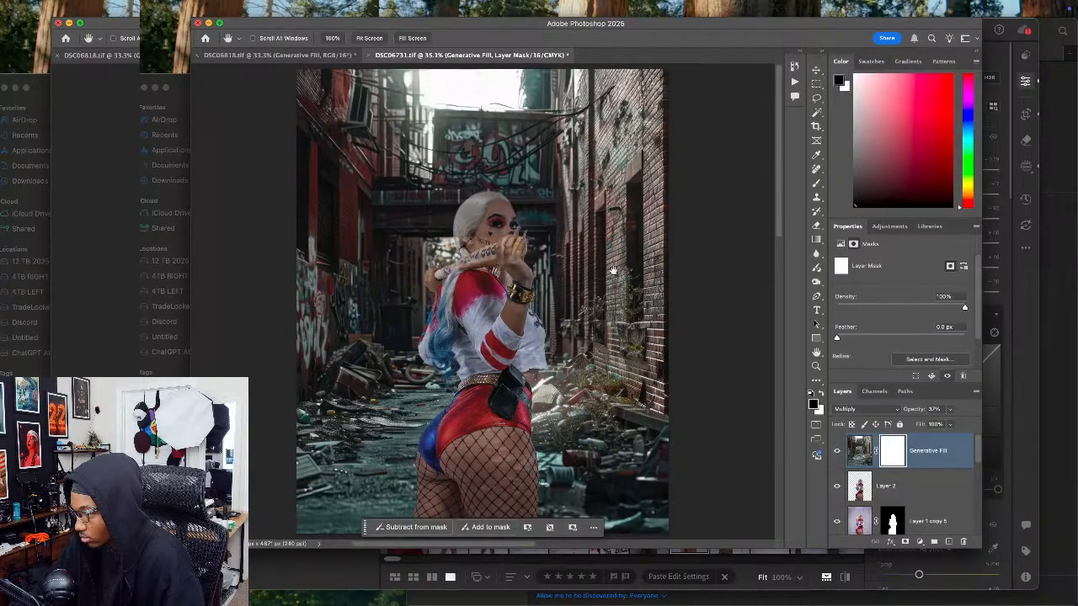
pyautogui.click(815, 182)
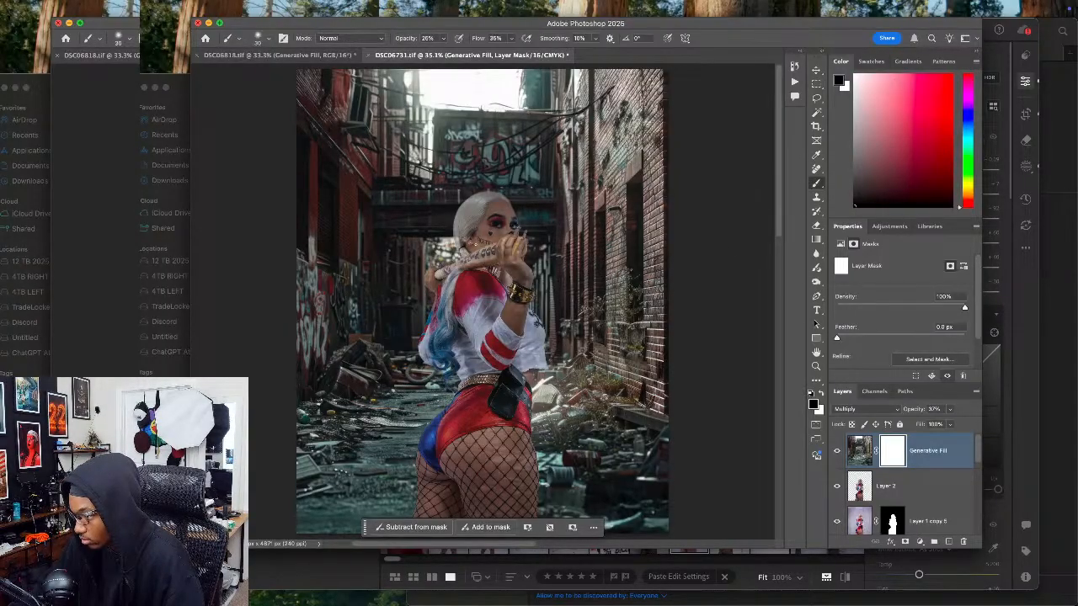
pyautogui.press(']')
pyautogui.press(']')
pyautogui.press(']')
pyautogui.press(']')
pyautogui.press(']')
pyautogui.press(']')
pyautogui.press(']')
pyautogui.press(']')
pyautogui.press(']')
pyautogui.press(']')
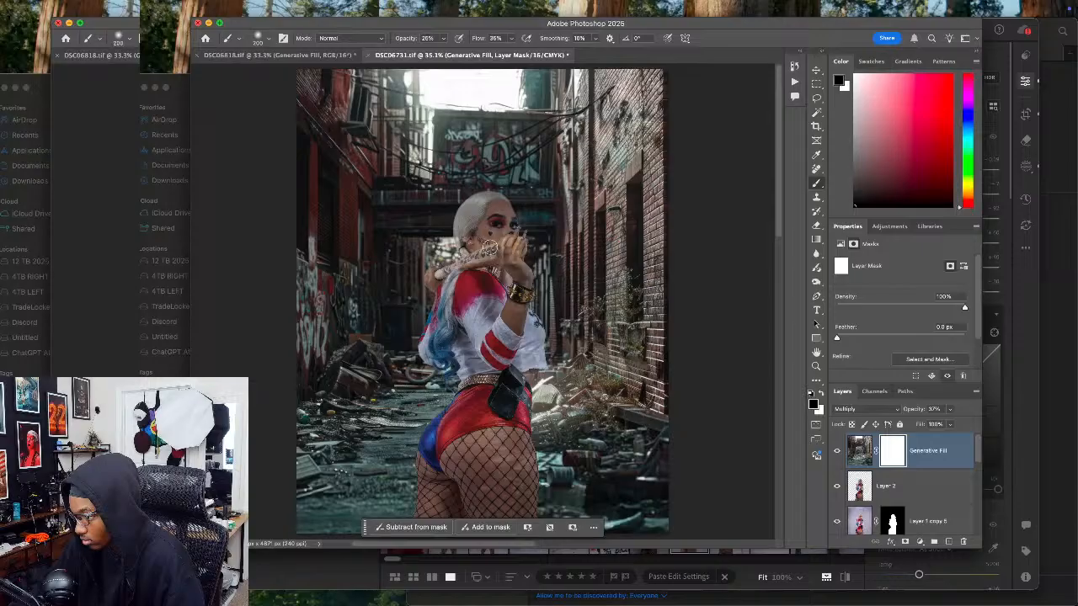
pyautogui.press(']')
pyautogui.press(']')
pyautogui.moveTo(497, 199)
pyautogui.mouseDown()
pyautogui.moveTo(482, 341)
pyautogui.moveTo(480, 299)
pyautogui.moveTo(475, 320)
pyautogui.moveTo(492, 397)
pyautogui.moveTo(484, 385)
pyautogui.moveTo(490, 537)
pyautogui.moveTo(499, 435)
pyautogui.moveTo(503, 512)
pyautogui.moveTo(500, 502)
pyautogui.moveTo(515, 535)
pyautogui.moveTo(521, 424)
pyautogui.moveTo(499, 522)
pyautogui.moveTo(495, 450)
pyautogui.moveTo(493, 484)
pyautogui.moveTo(466, 426)
pyautogui.moveTo(455, 427)
pyautogui.moveTo(426, 506)
pyautogui.moveTo(436, 438)
pyautogui.moveTo(441, 452)
pyautogui.moveTo(445, 442)
pyautogui.moveTo(425, 488)
pyautogui.moveTo(457, 432)
pyautogui.moveTo(477, 425)
pyautogui.moveTo(469, 383)
pyautogui.moveTo(521, 324)
pyautogui.moveTo(531, 387)
pyautogui.moveTo(540, 384)
pyautogui.moveTo(500, 295)
pyautogui.moveTo(472, 290)
pyautogui.moveTo(440, 330)
pyautogui.moveTo(472, 270)
pyautogui.moveTo(455, 308)
pyautogui.moveTo(445, 284)
pyautogui.moveTo(505, 278)
pyautogui.mouseUp()
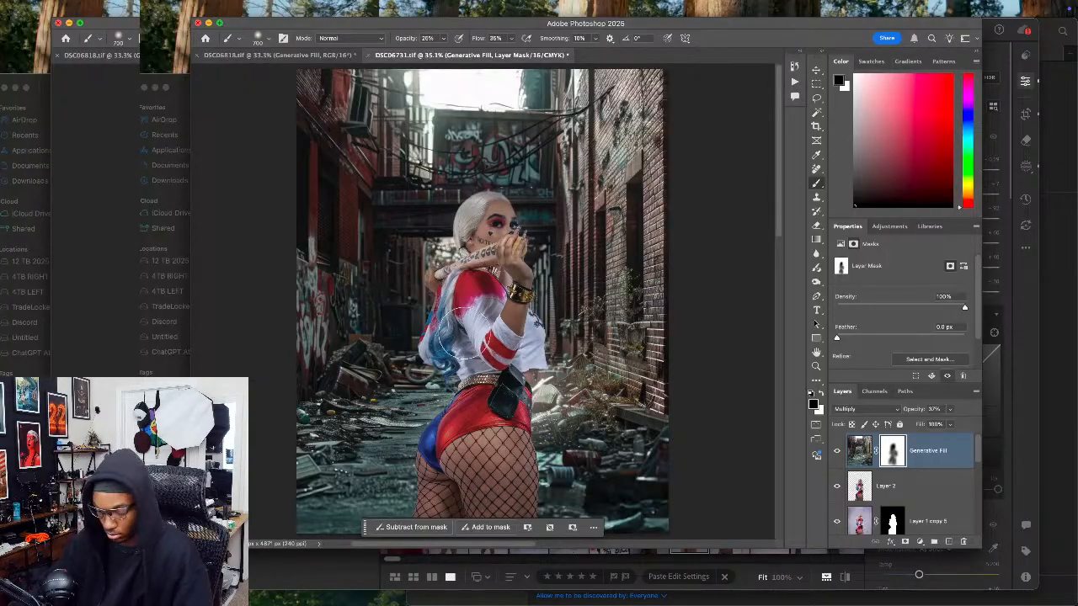
# Step: Refine the Generative Fill mask along the subject's upper body, shorts and legs with a black 250 px brush
pyautogui.scroll(8, 463, 331)
pyautogui.press('[')
pyautogui.press('[')
pyautogui.press('[')
pyautogui.press('[')
pyautogui.press('[')
pyautogui.press('[')
pyautogui.press('[')
pyautogui.press('[')
pyautogui.press('[')
pyautogui.press('[')
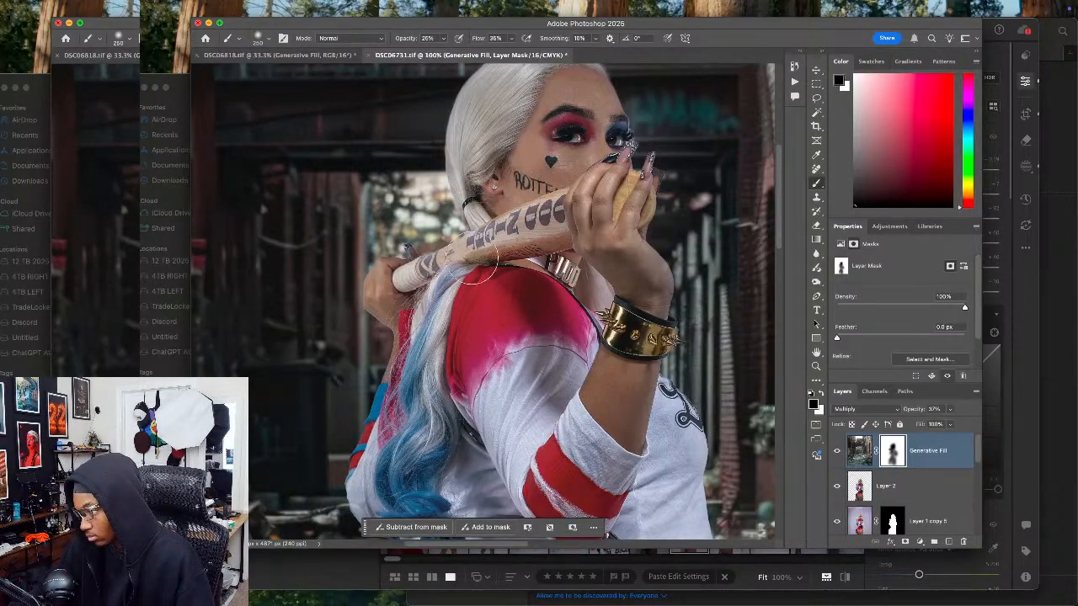
pyautogui.scroll(5, 522, 228)
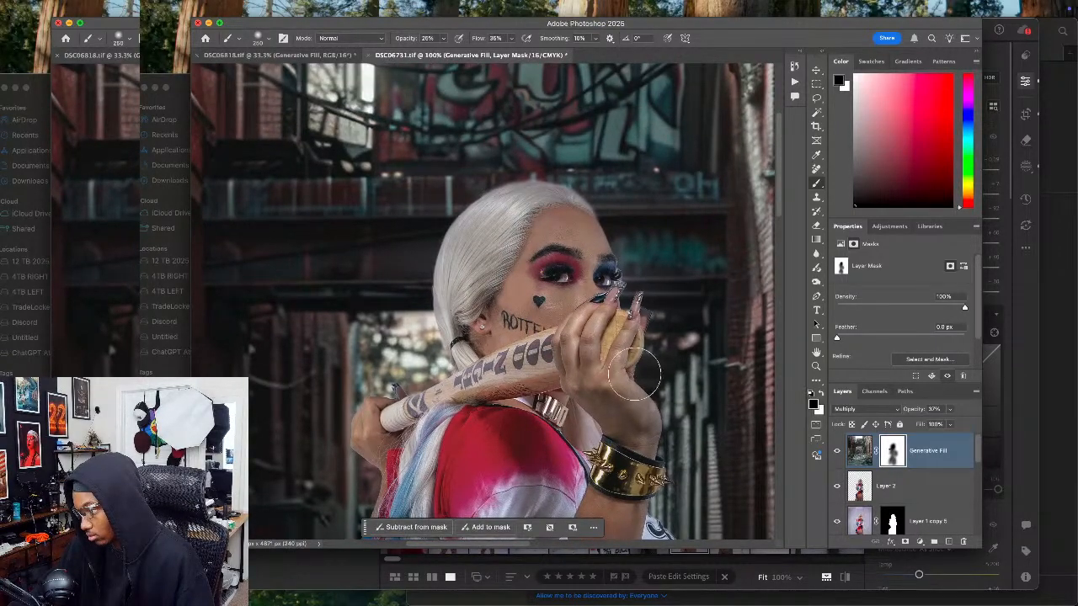
pyautogui.scroll(-5, 625, 360)
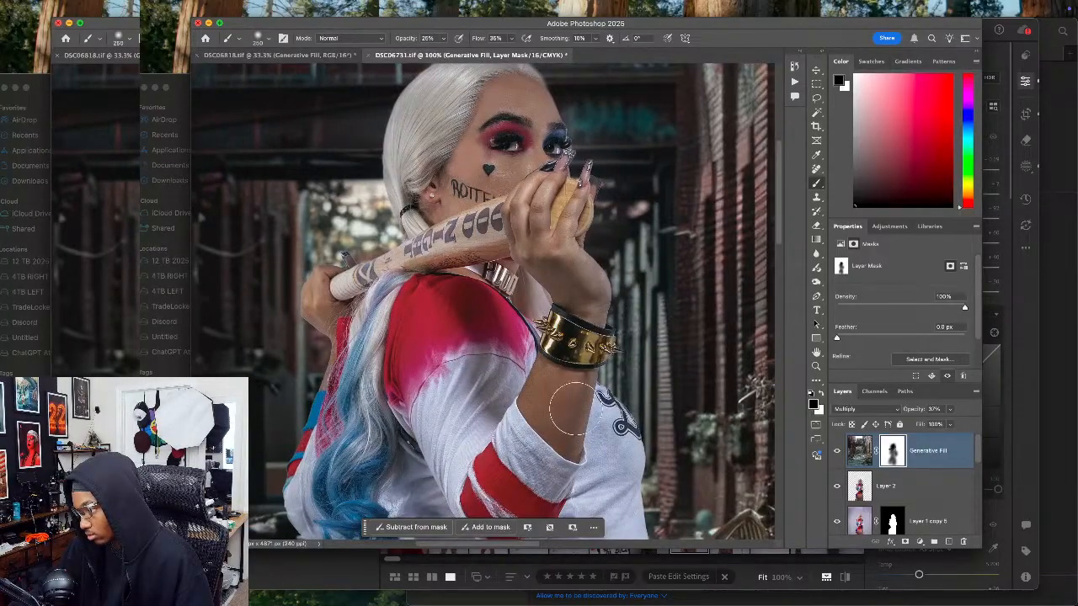
pyautogui.scroll(-10, 623, 472)
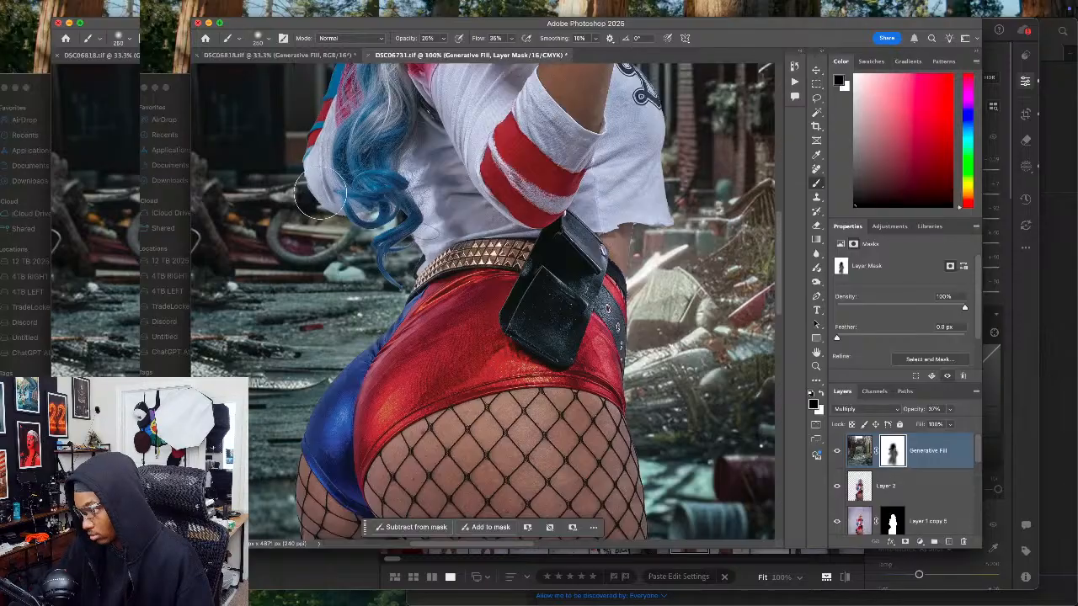
pyautogui.scroll(-5, 375, 206)
pyautogui.scroll(-1, 382, 211)
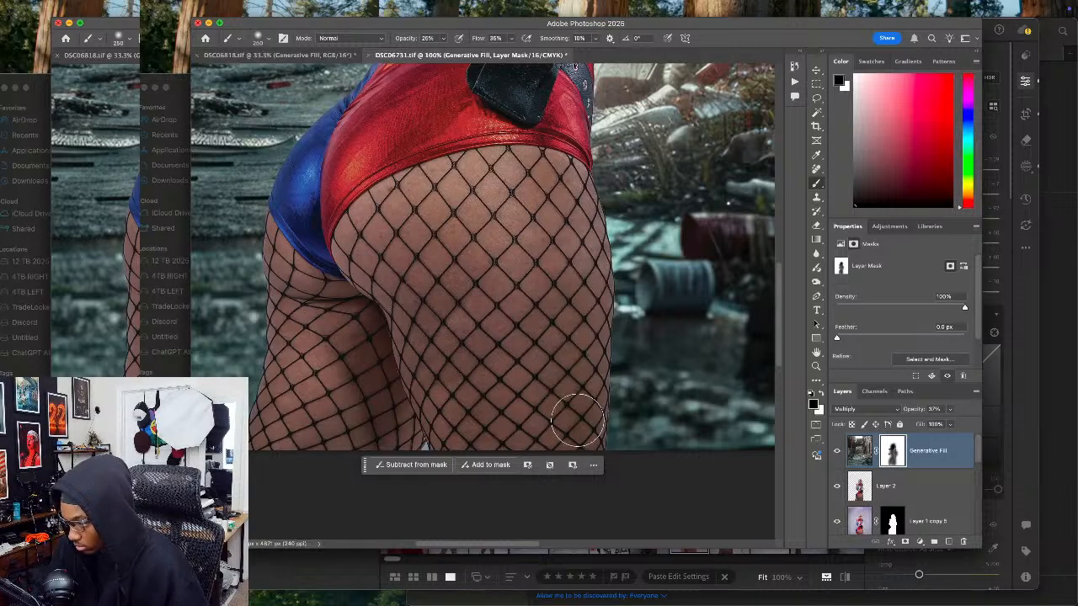
pyautogui.scroll(6, 565, 178)
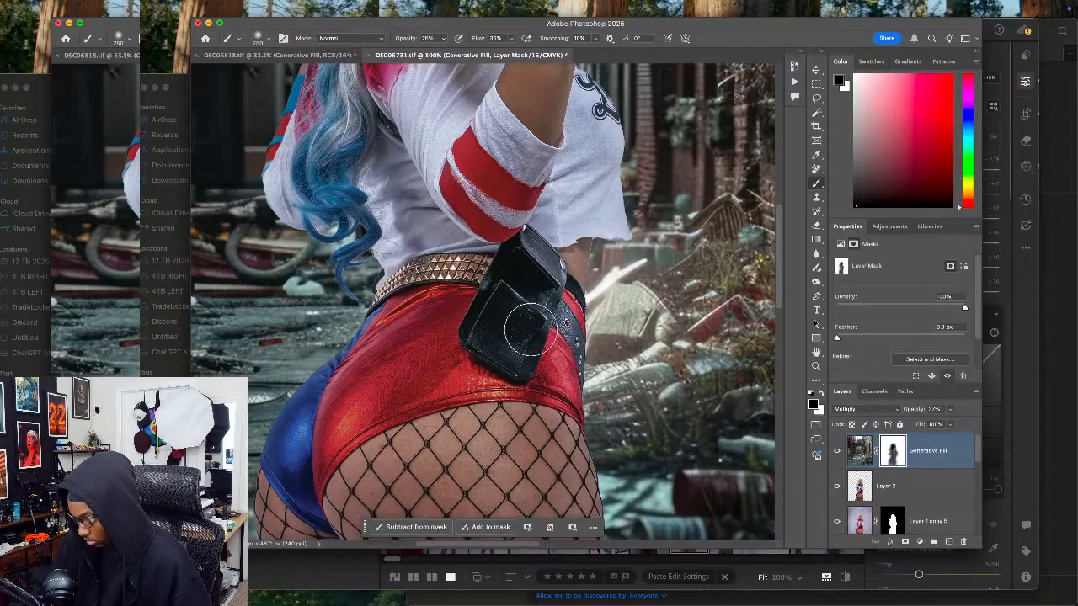
pyautogui.press('super+0')
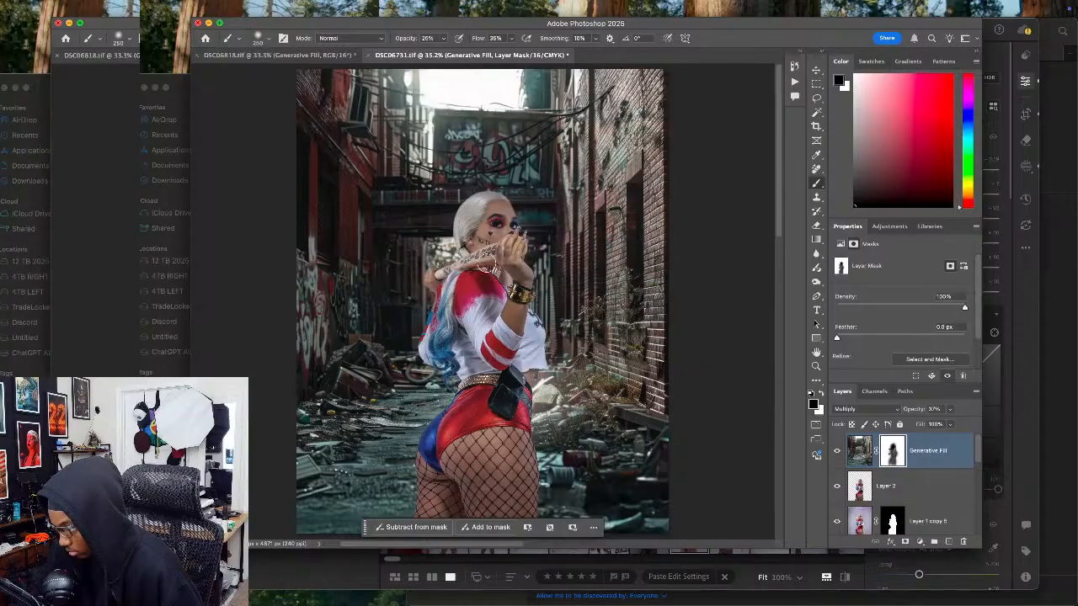
# Step: Compare the composite with and without the Multiply layer, and check it against the finished DSC06818.tif composite
pyautogui.click(836, 455)
pyautogui.click(836, 455)
pyautogui.click(836, 455)
pyautogui.click(836, 455)
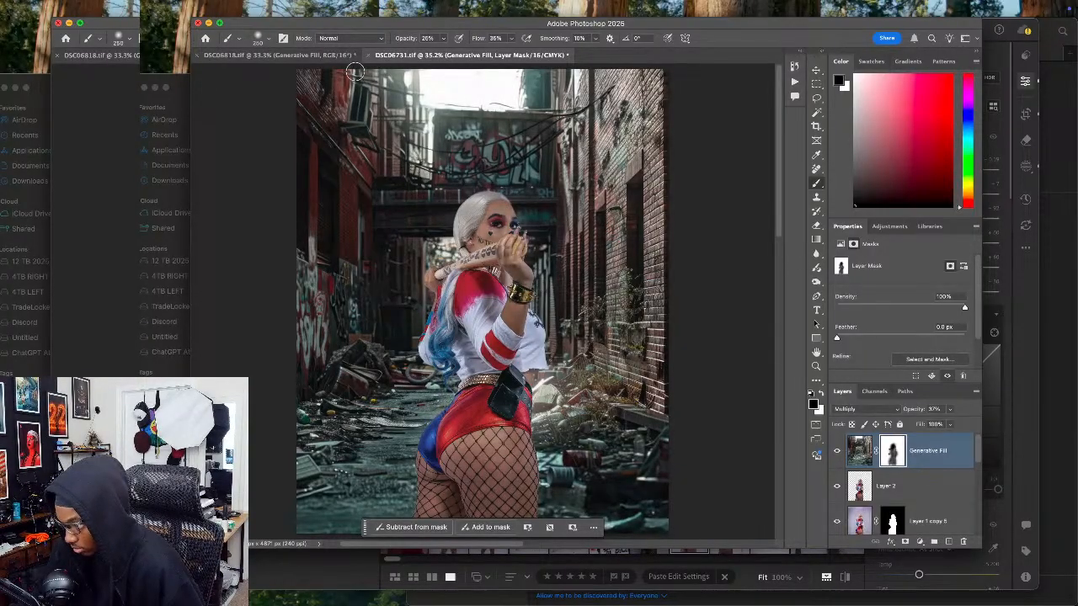
pyautogui.moveTo(291, 4)
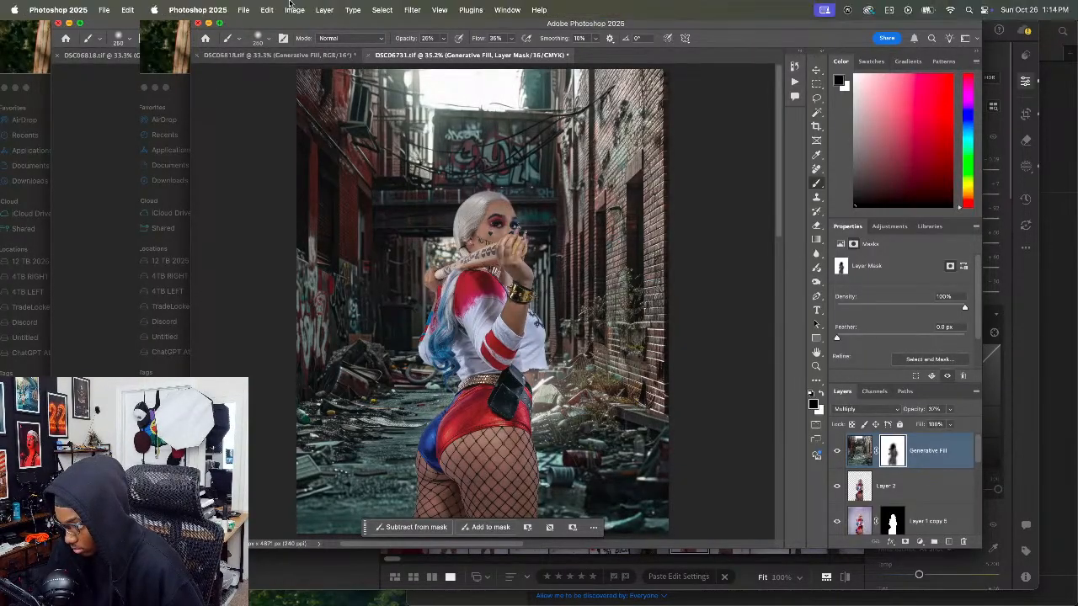
pyautogui.click(278, 55)
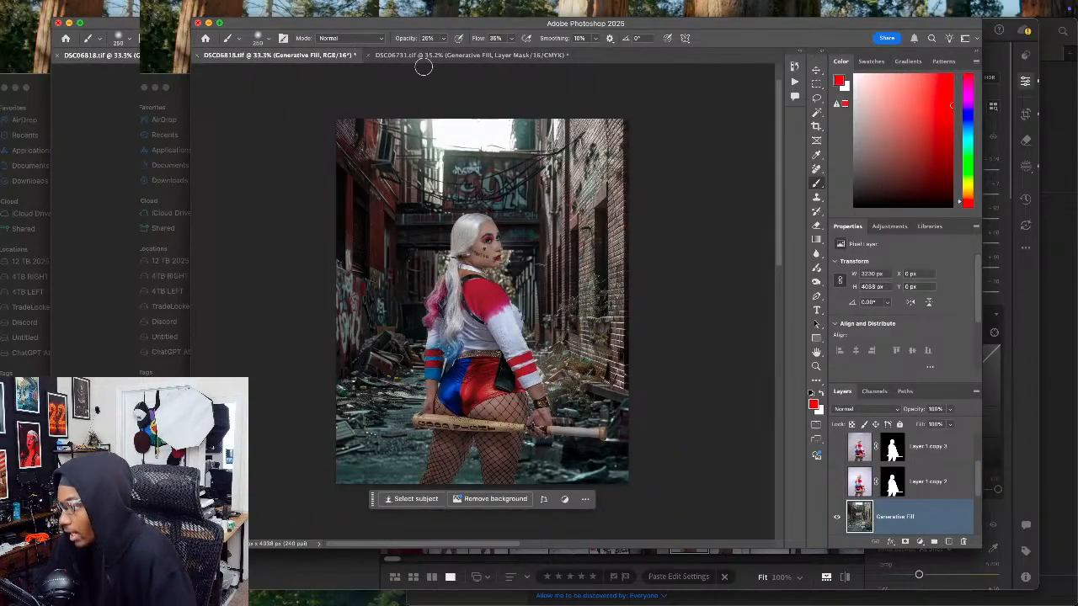
pyautogui.click(426, 55)
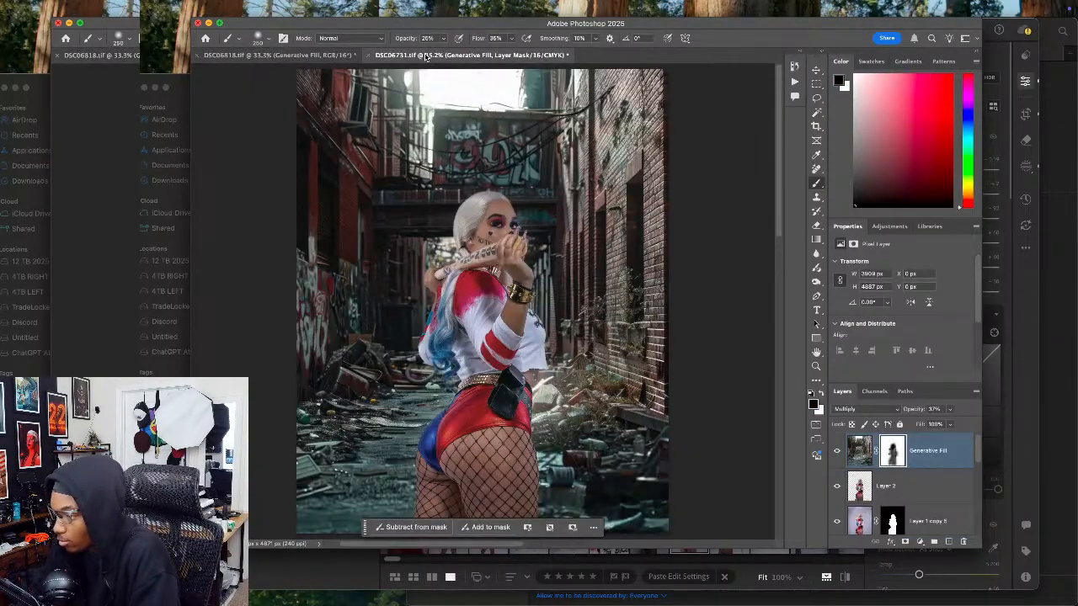
# Step: Export the DSC06731.tif composite as a PNG named DSC06731 to the Downloads folder
pyautogui.click(244, 9)
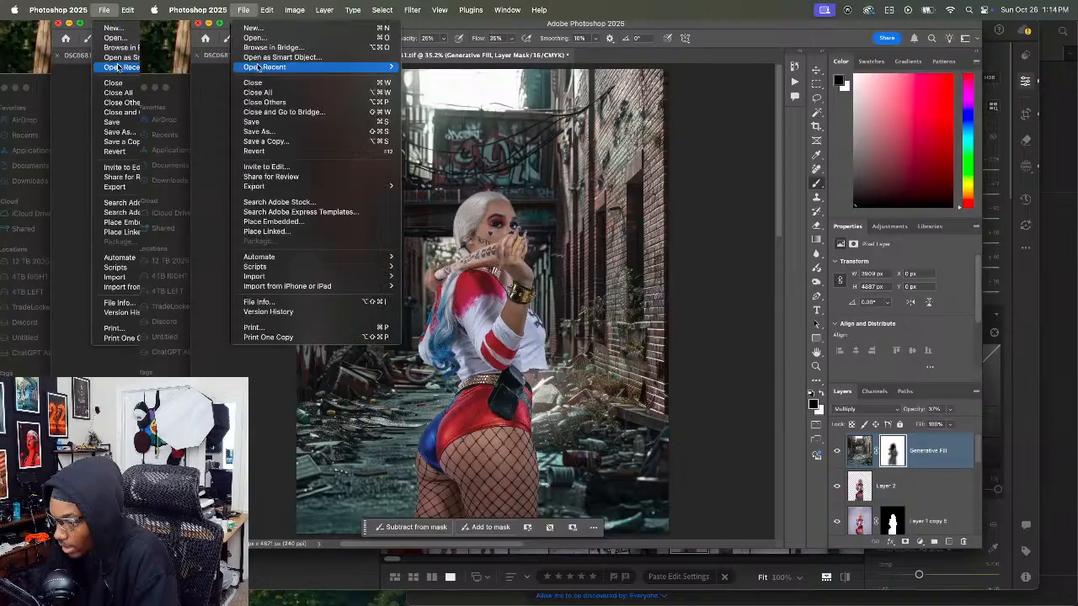
pyautogui.moveTo(254, 191)
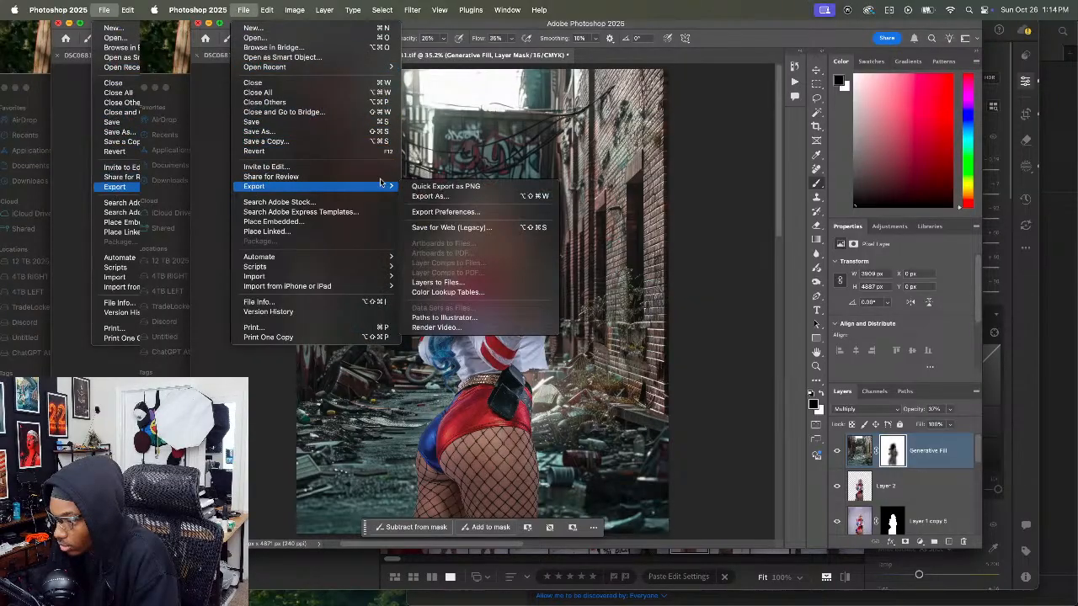
pyautogui.click(425, 190)
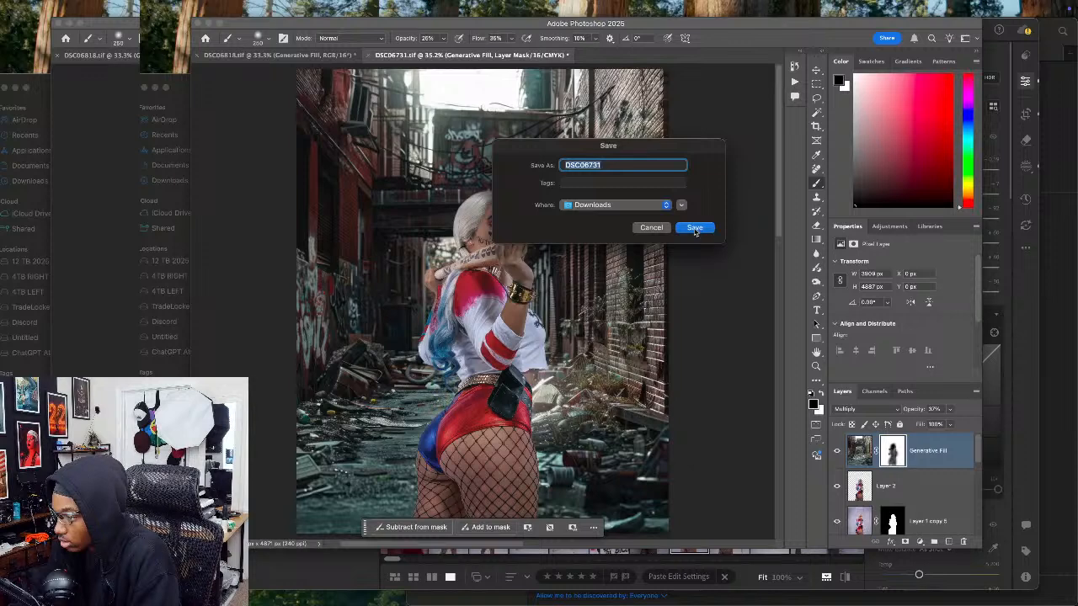
pyautogui.click(694, 227)
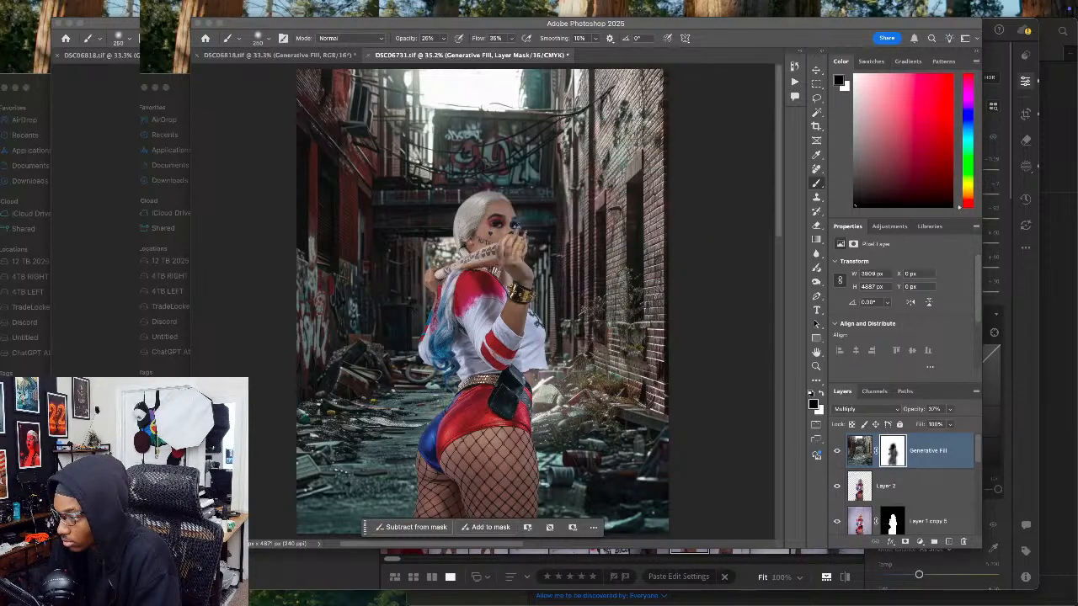
# Step: Export the DSC06818.tif composite as a PNG named DSC06818 to the Downloads folder
pyautogui.click(257, 55)
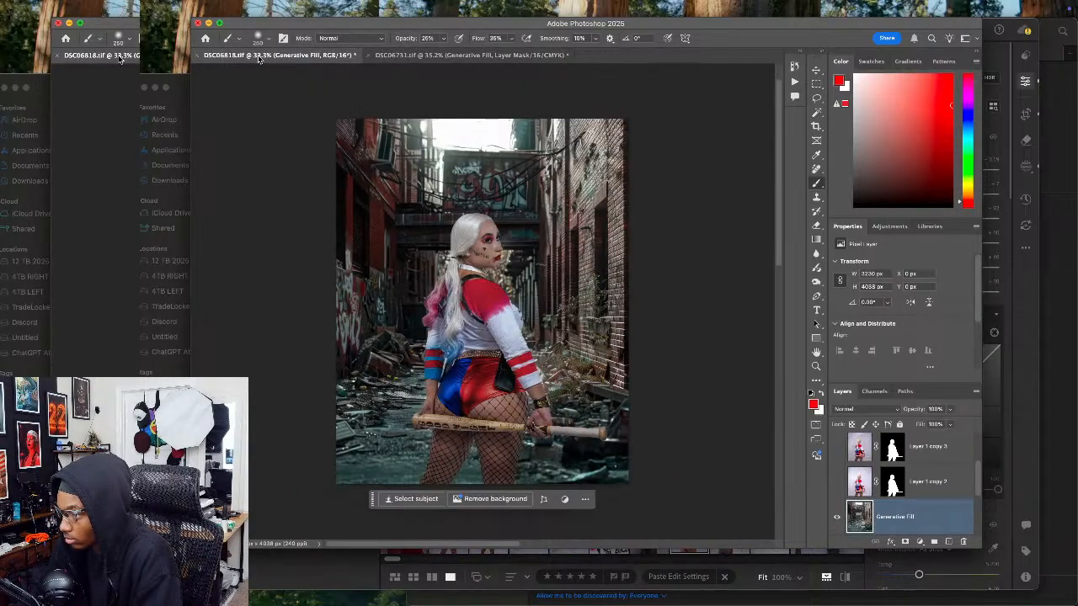
pyautogui.click(244, 9)
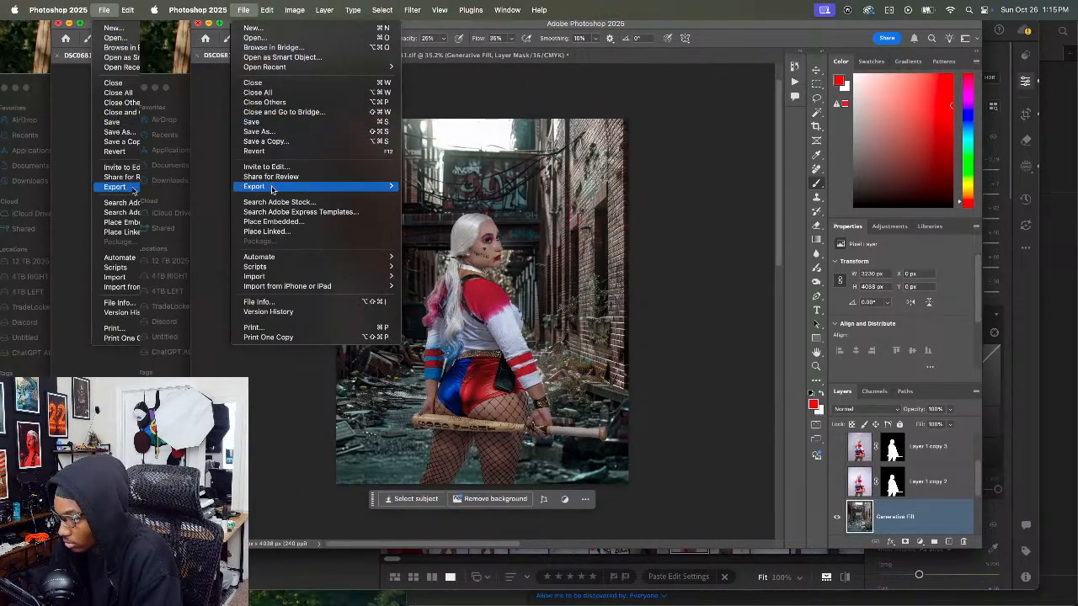
pyautogui.click(431, 187)
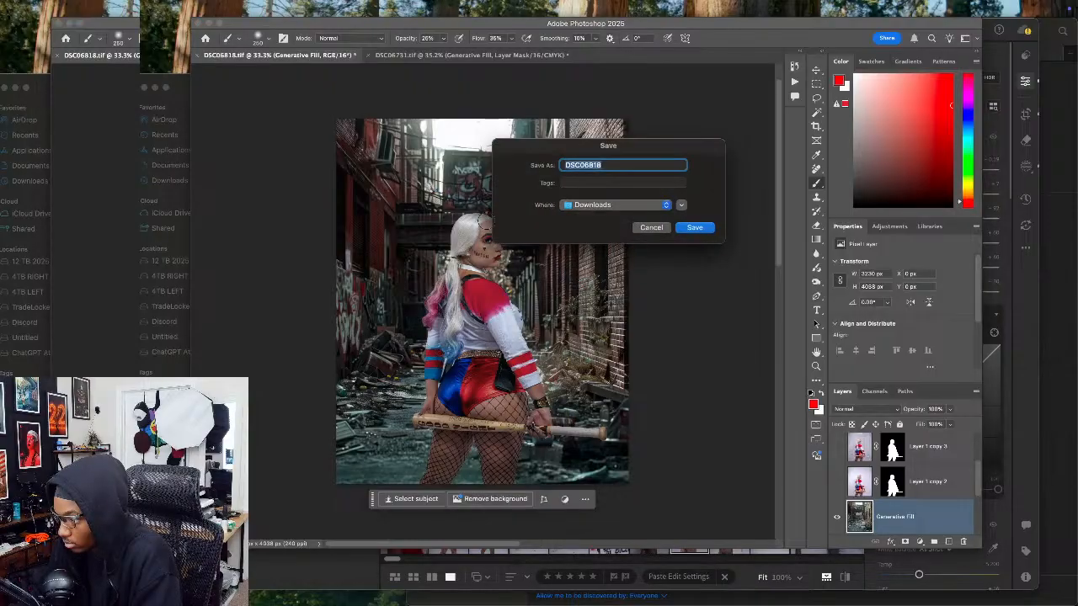
pyautogui.click(695, 228)
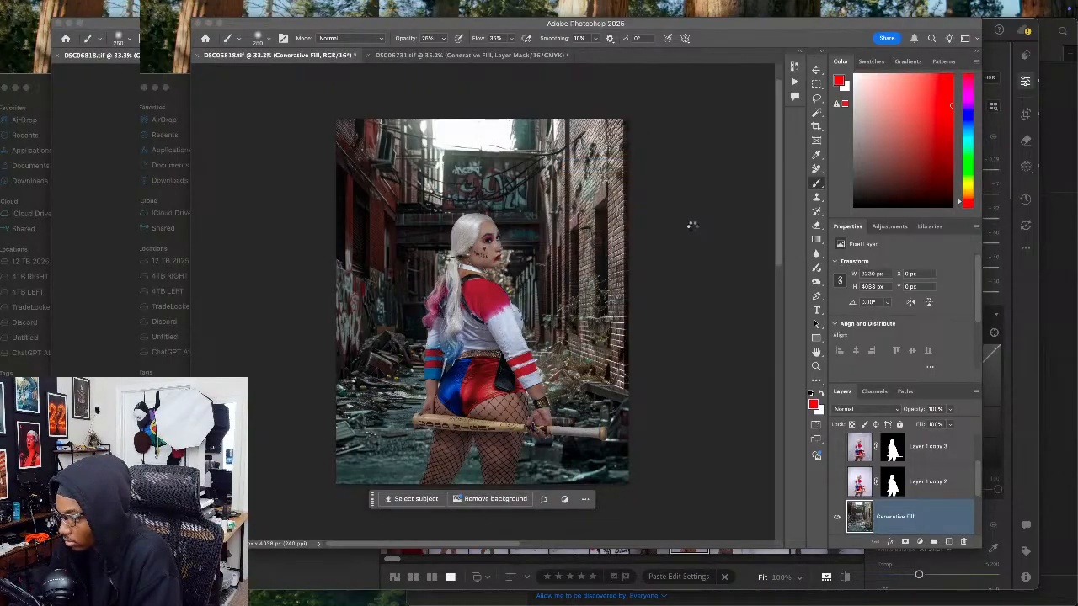
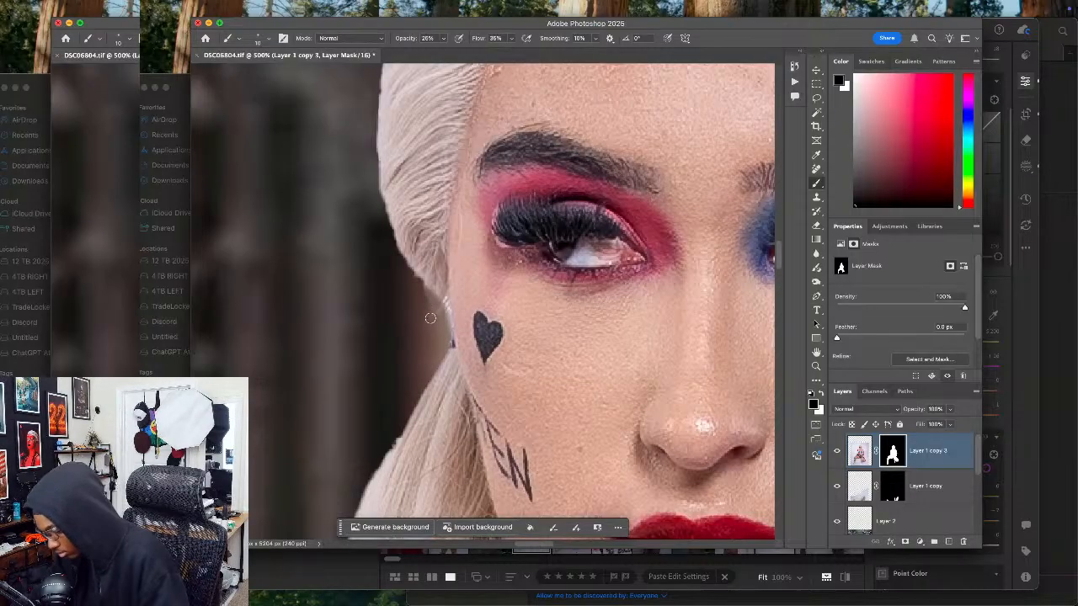
# Step: Compare the whole crouching-subject composite with and without the Layer 1 copy layer beneath her
pyautogui.press('super+0')
pyautogui.scroll(-3, 482, 300)
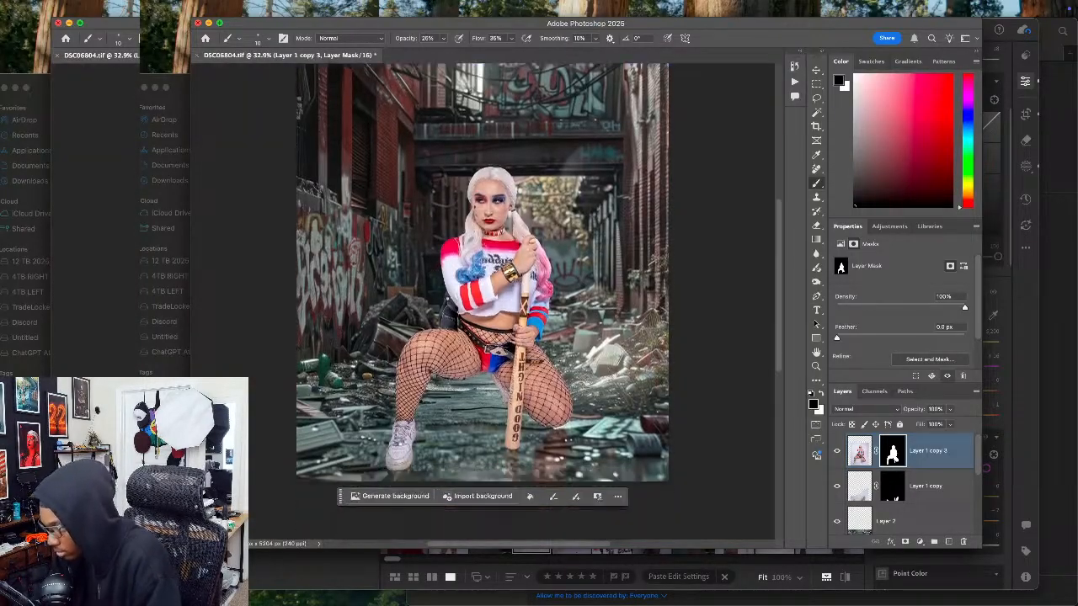
pyautogui.click(837, 487)
pyautogui.click(837, 486)
pyautogui.click(836, 487)
pyautogui.click(837, 487)
# Step: Duplicate the crouching subject's masked layer, Layer 1 copy 3
pyautogui.press('super+2')
pyautogui.press('super+j')
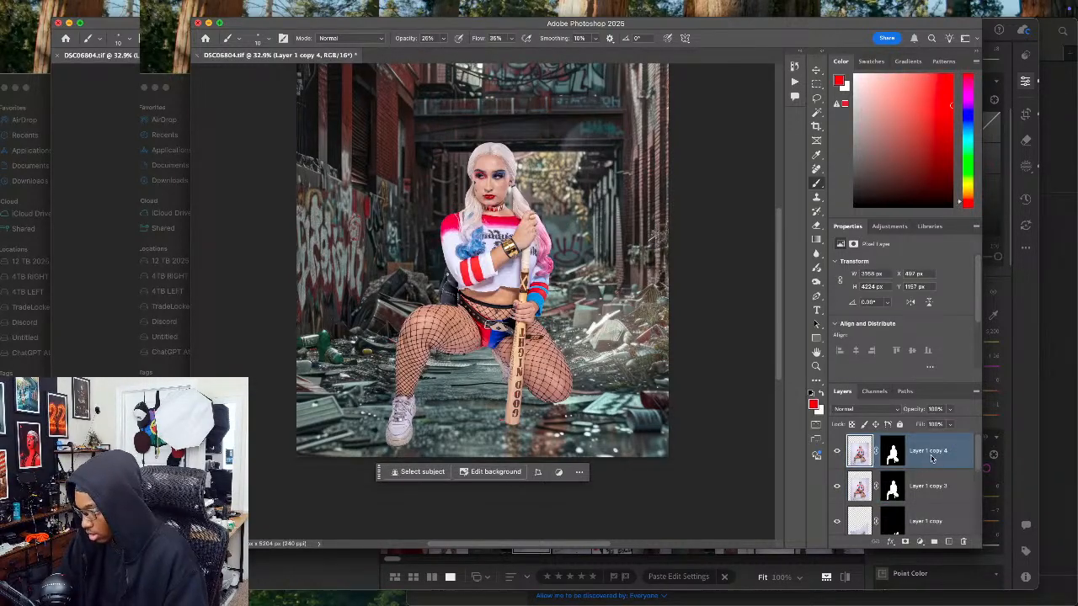
pyautogui.press('super+k')
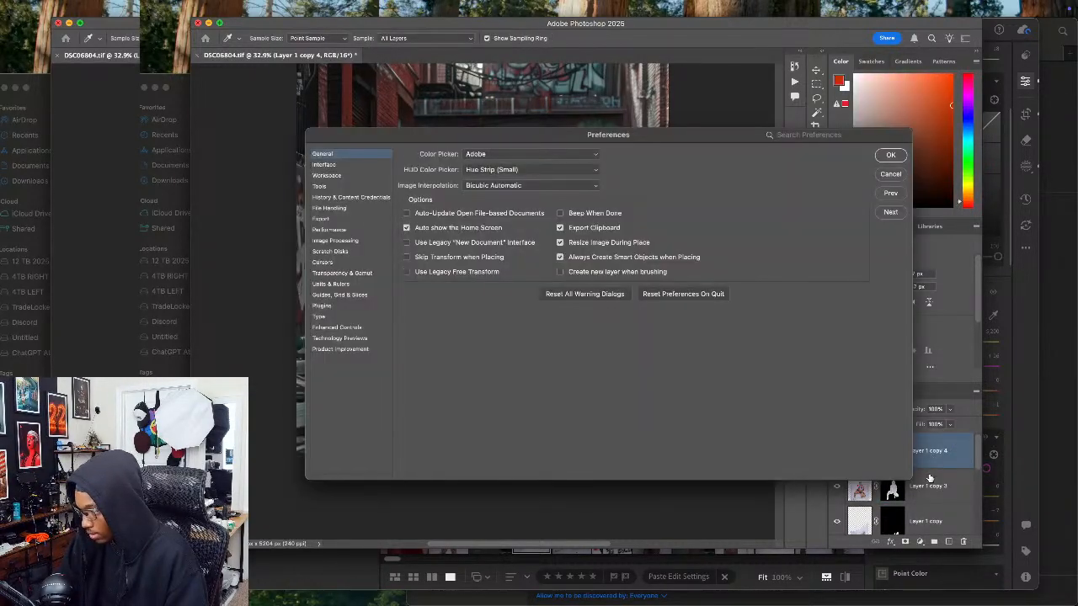
pyautogui.click(891, 174)
# Step: Put the lower masked duplicate, Layer 1 copy 3, into Free Transform
pyautogui.click(932, 488)
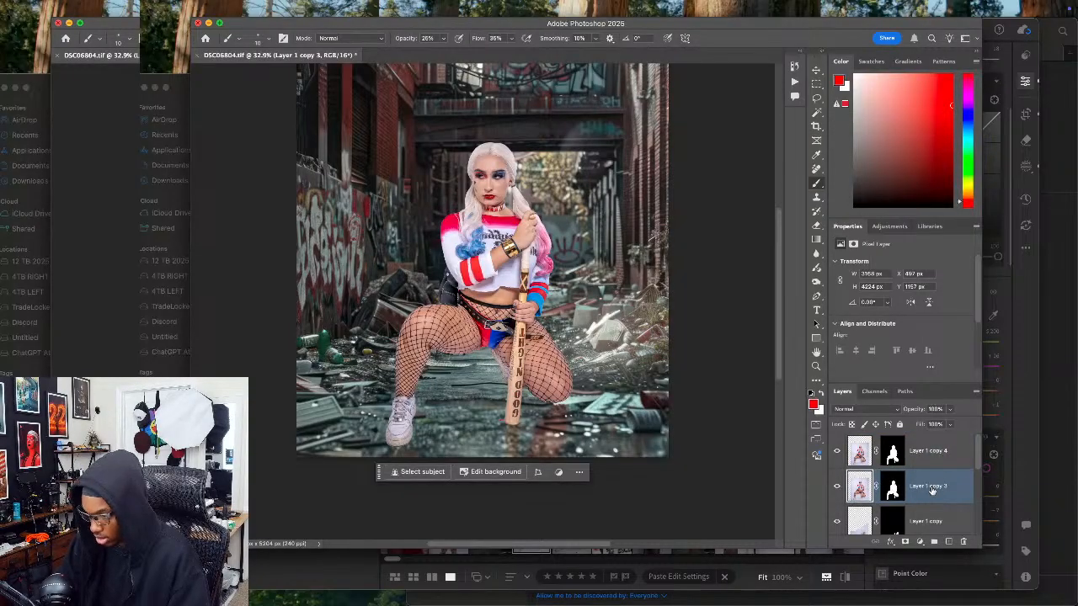
pyautogui.press('super+t')
pyautogui.rightClick(522, 315)
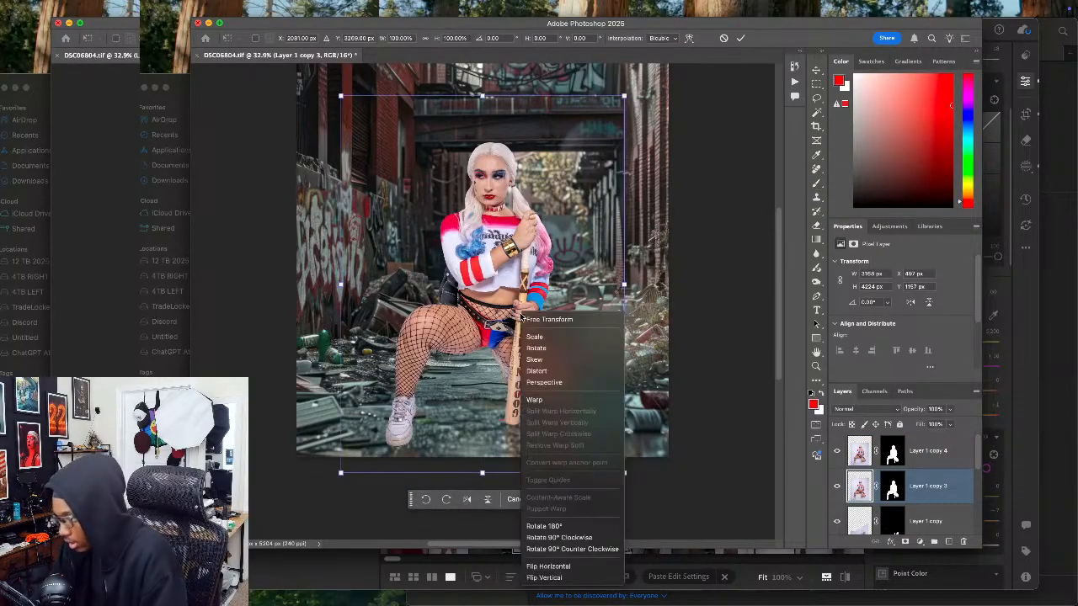
pyautogui.click(547, 578)
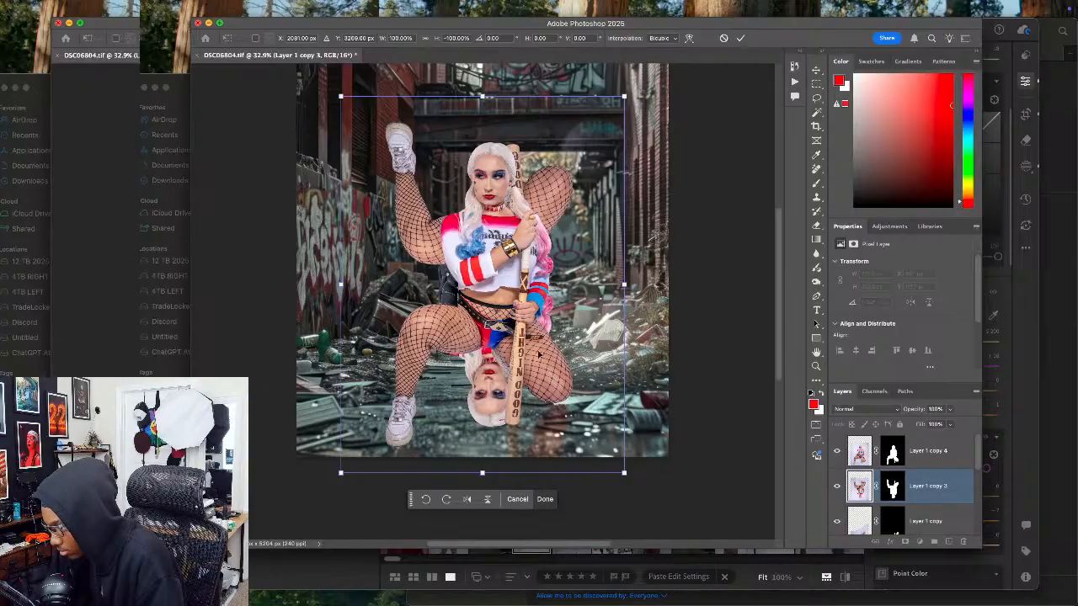
pyautogui.rightClick(421, 227)
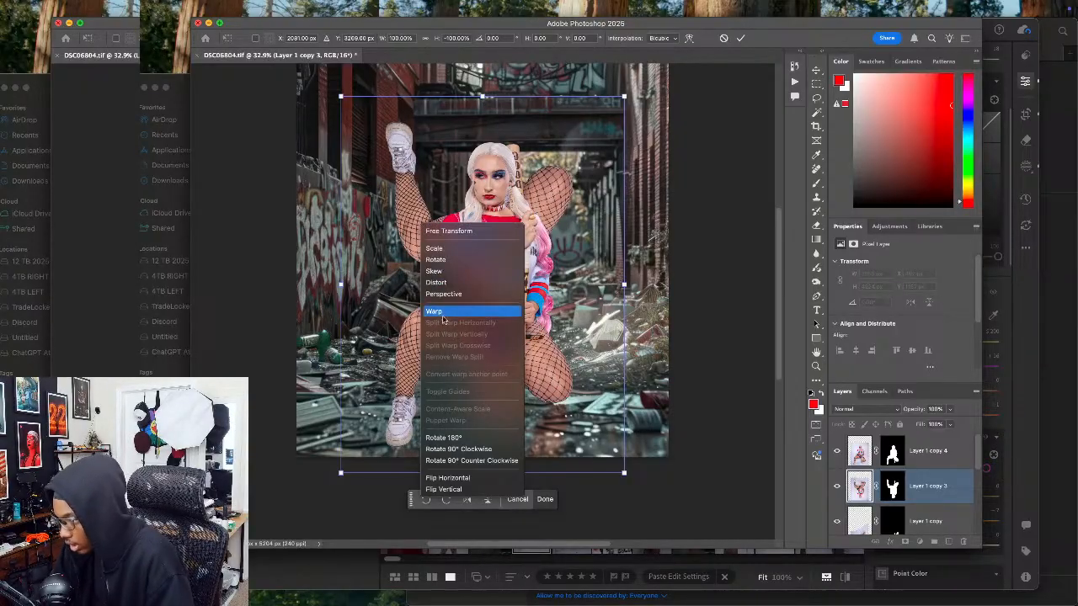
pyautogui.click(434, 311)
pyautogui.moveTo(472, 231); pyautogui.dragTo(461, 235)
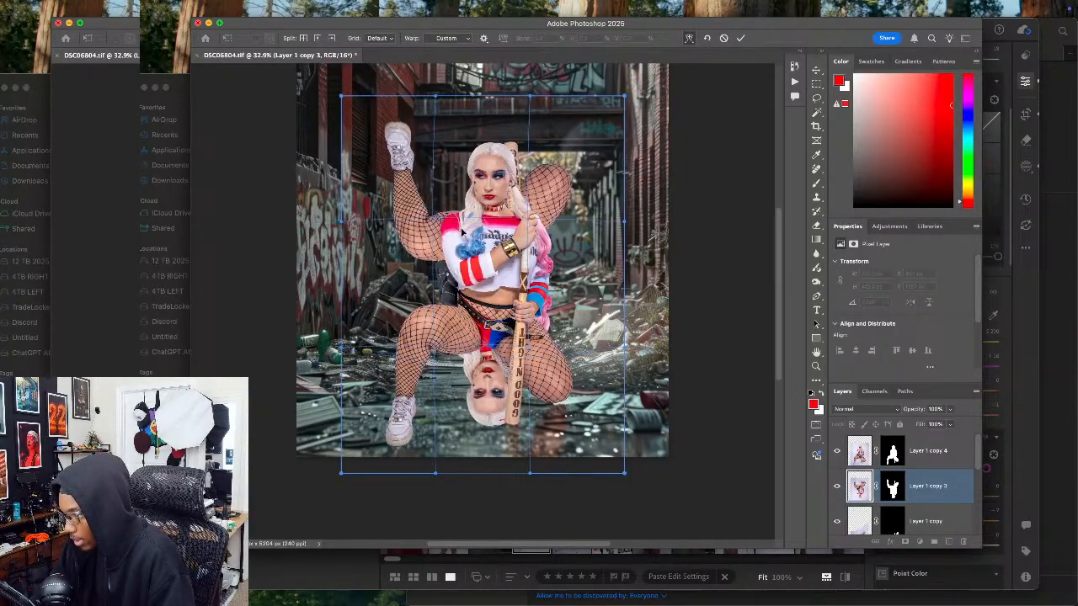
pyautogui.press('cmd+z')
pyautogui.press('cmd+z')
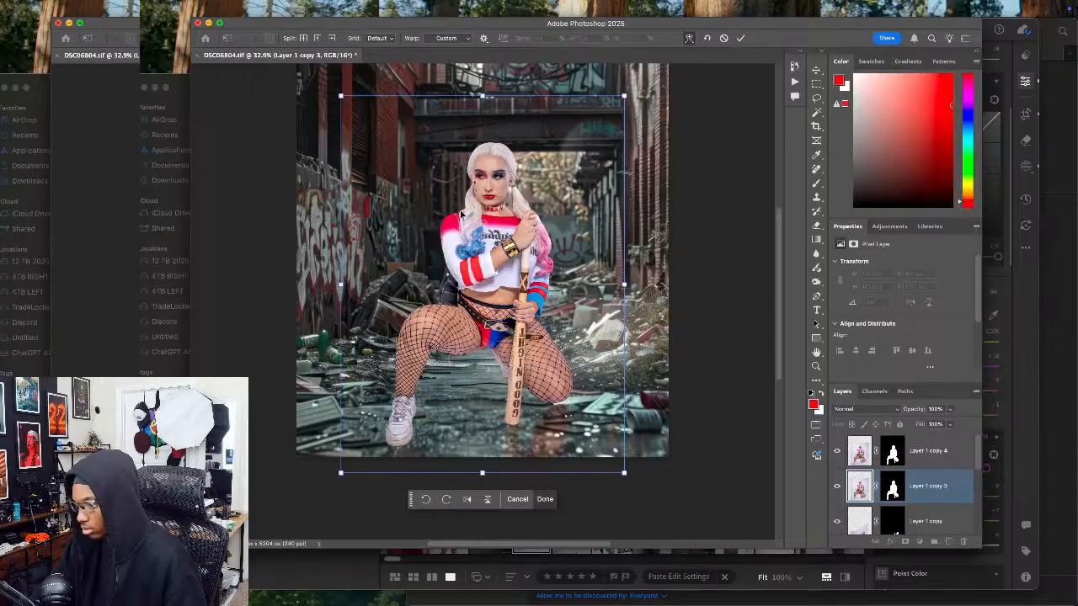
# Step: Flip Layer 1 copy 3 vertically and move it down beneath the crouching subject as a reflection
pyautogui.moveTo(482, 95); pyautogui.dragTo(490, 310)
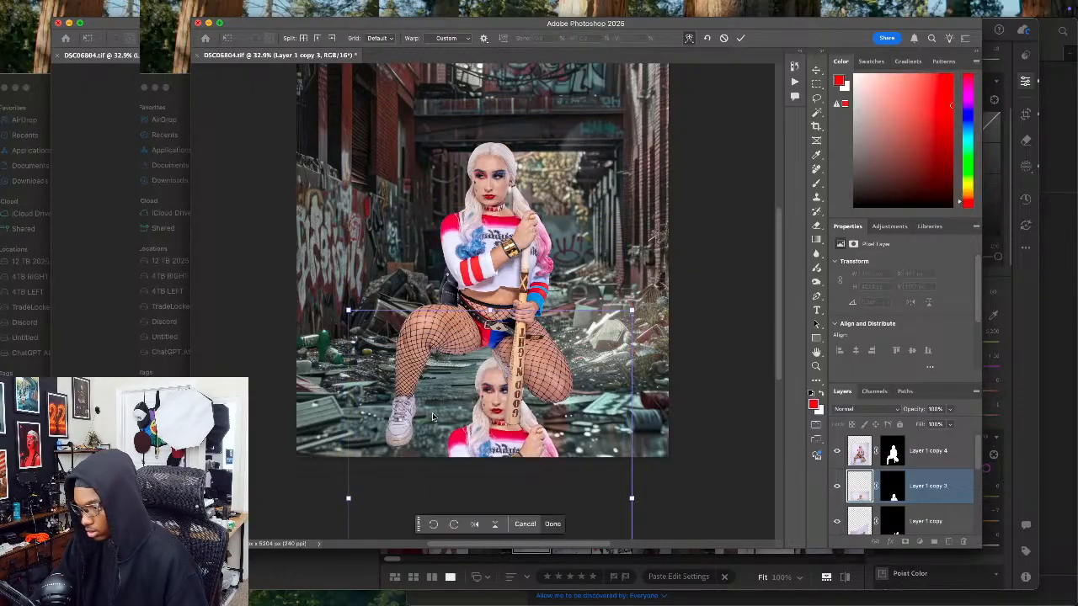
pyautogui.rightClick(434, 330)
pyautogui.click(473, 594)
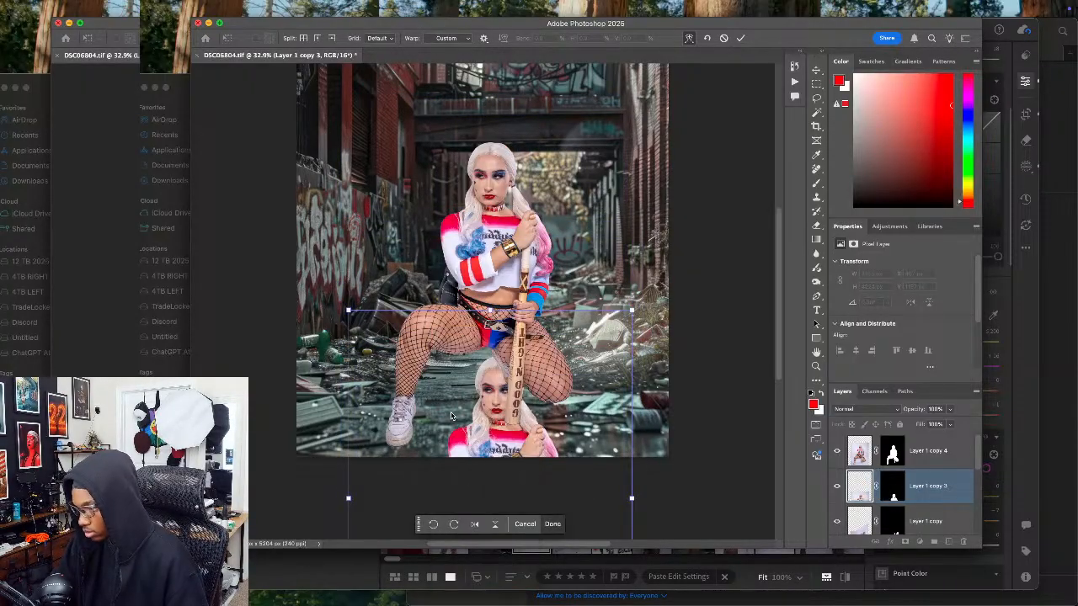
pyautogui.moveTo(462, 410); pyautogui.dragTo(461, 466)
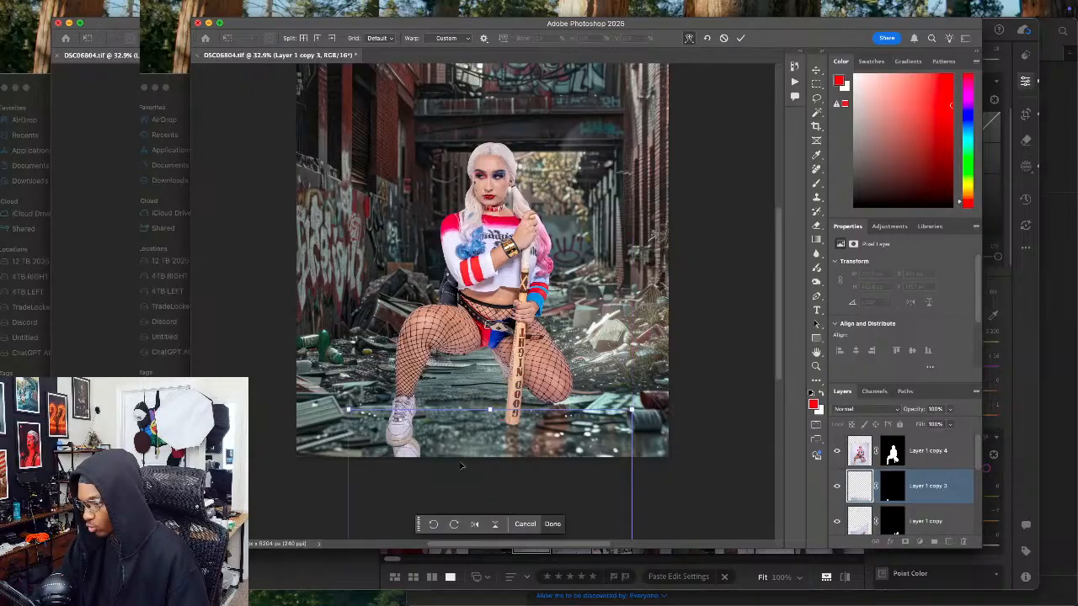
# Step: Adjust the flipped copy's position so its shoe meets the subject's front shoe, and apply the transform
pyautogui.rightClick(448, 402)
pyautogui.click(427, 456)
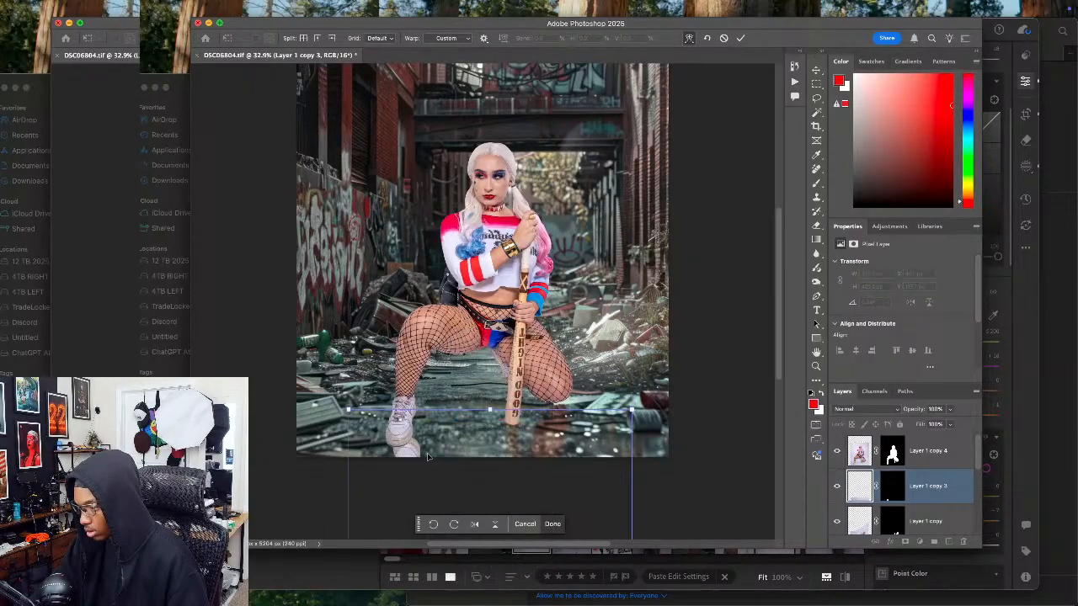
pyautogui.moveTo(418, 455); pyautogui.dragTo(411, 467)
pyautogui.rightClick(441, 444)
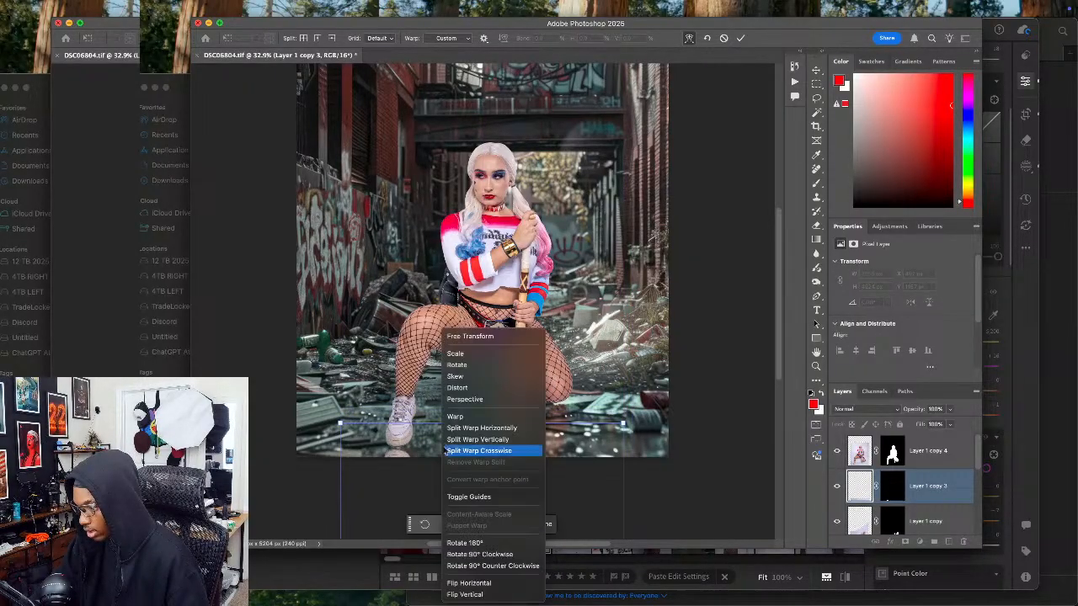
pyautogui.click(455, 416)
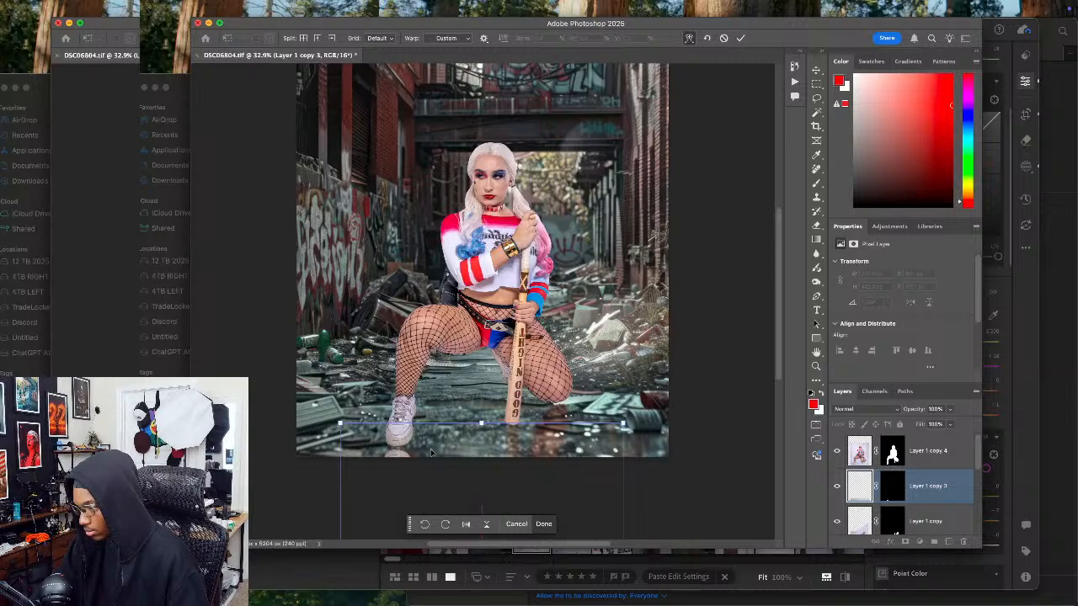
pyautogui.scroll(-2, 430, 452)
pyautogui.moveTo(491, 384); pyautogui.dragTo(493, 392)
pyautogui.rightClick(494, 393)
pyautogui.click(530, 426)
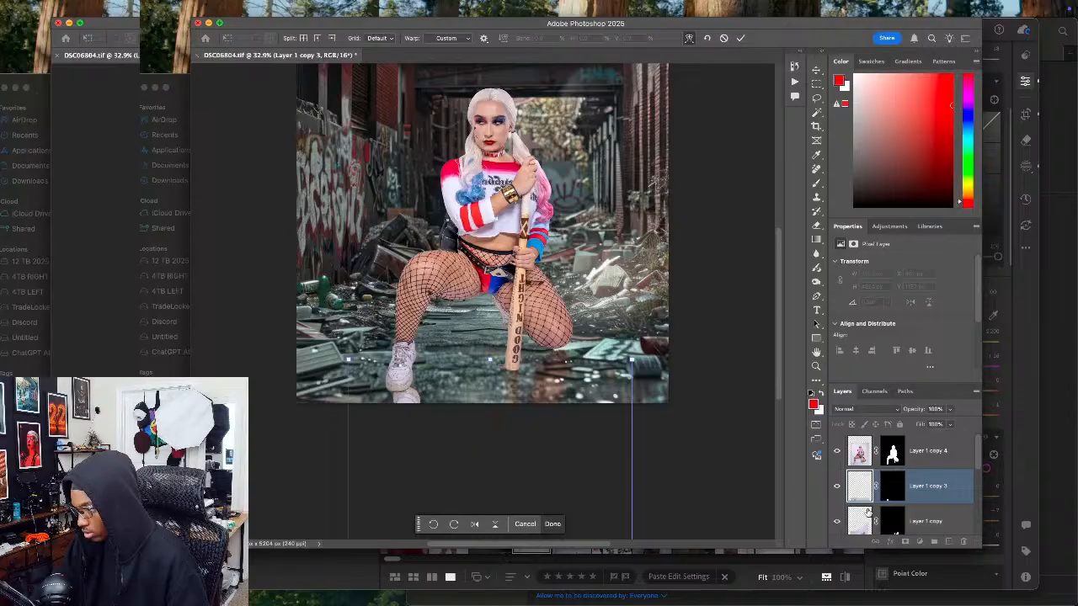
pyautogui.press('Return')
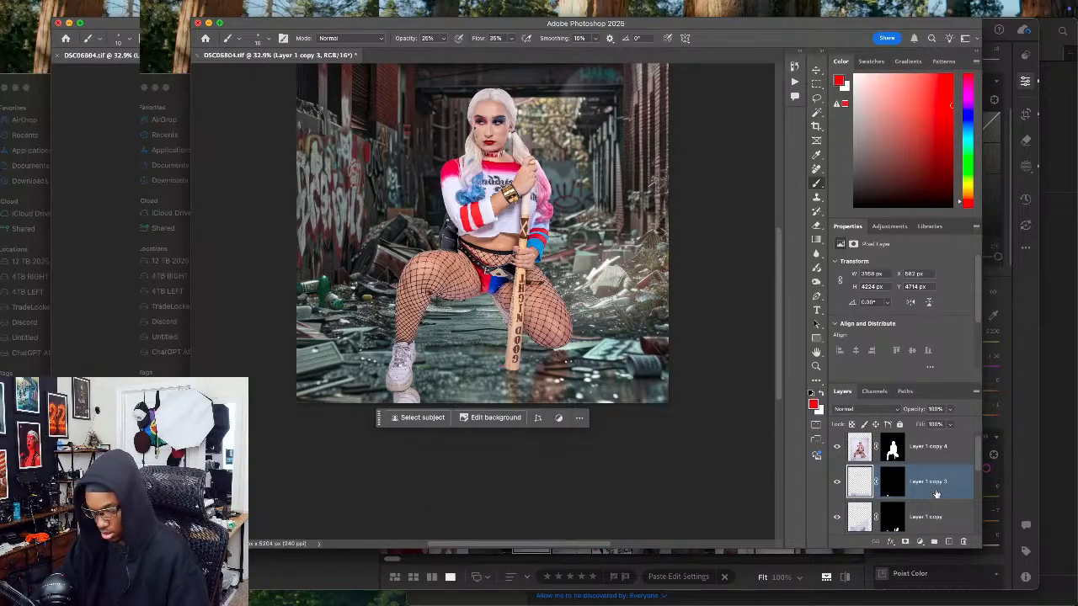
# Step: Warp the flipped Layer 1 copy 3 so the mirrored shoe, bat and knee line up beneath the real ones
pyautogui.hotkey('ctrl', 't')
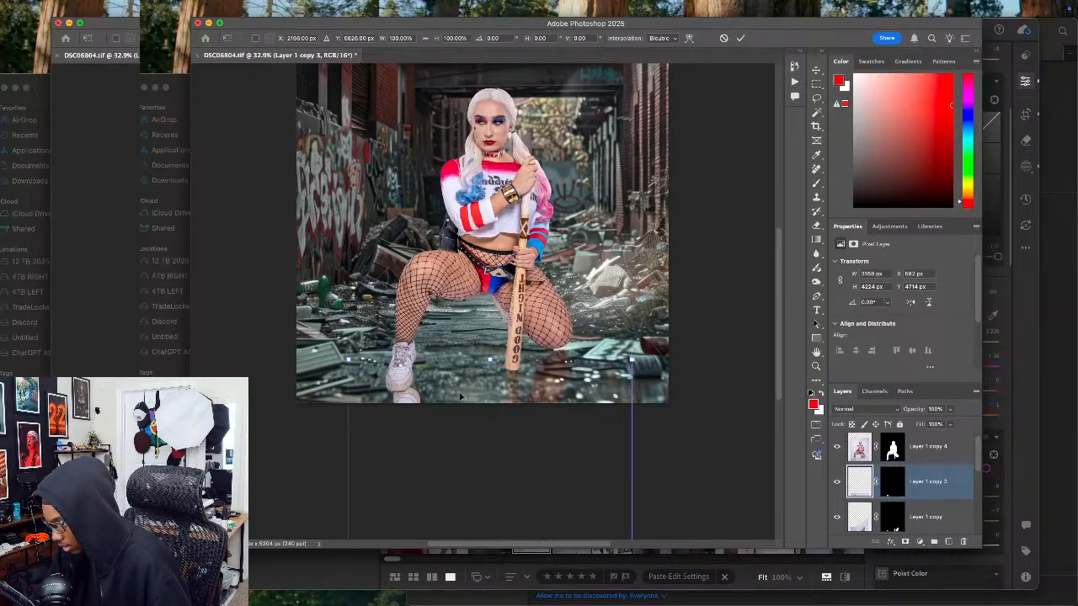
pyautogui.rightClick(458, 395)
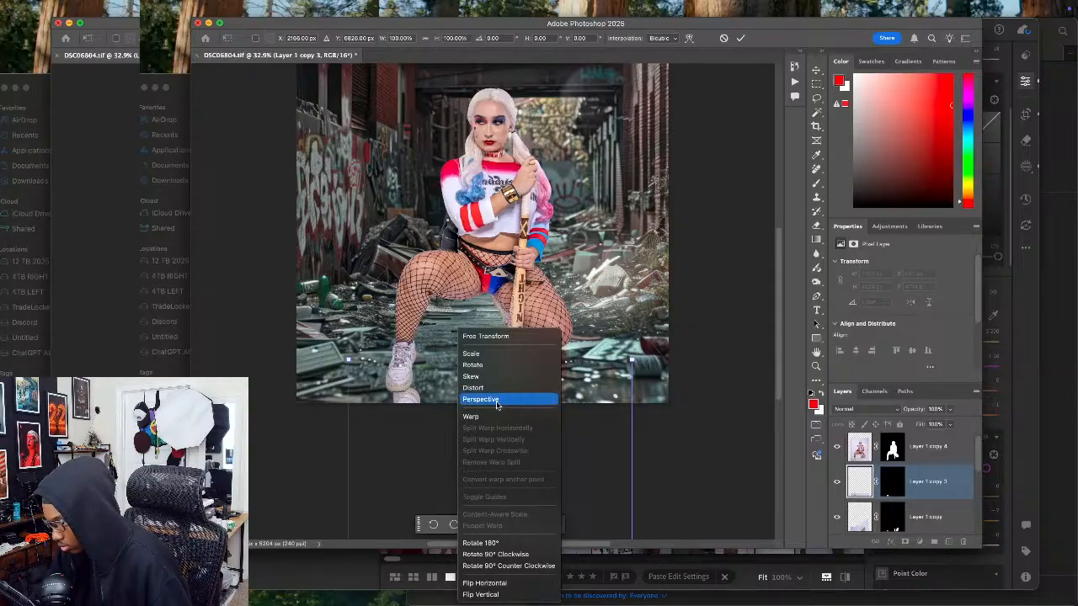
pyautogui.click(497, 388)
pyautogui.rightClick(458, 396)
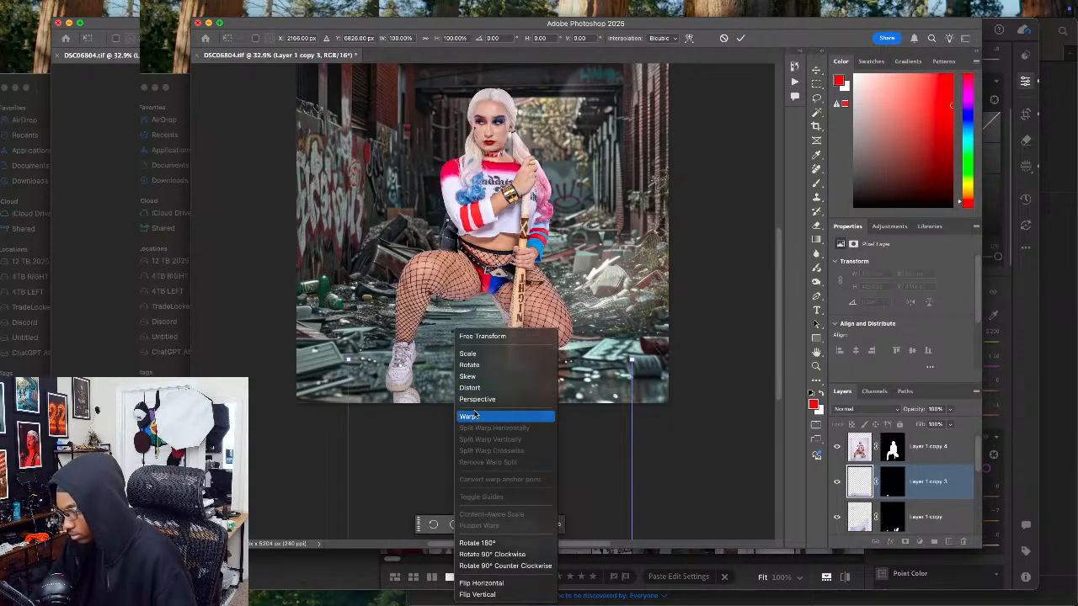
pyautogui.click(468, 416)
pyautogui.moveTo(426, 389)
pyautogui.mouseDown()
pyautogui.moveTo(354, 421)
pyautogui.moveTo(409, 396)
pyautogui.mouseUp()
pyautogui.moveTo(634, 414); pyautogui.dragTo(564, 375)
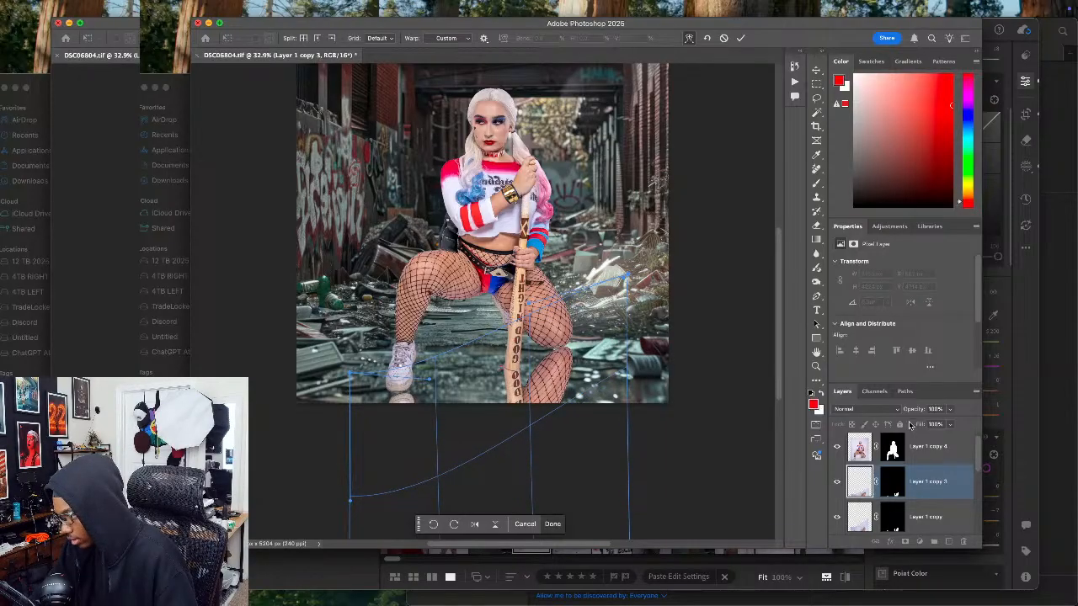
# Step: Try Screen on the warped reflection layer, settle on the Overlay blend mode, and apply the warp
pyautogui.click(867, 409)
pyautogui.click(862, 515)
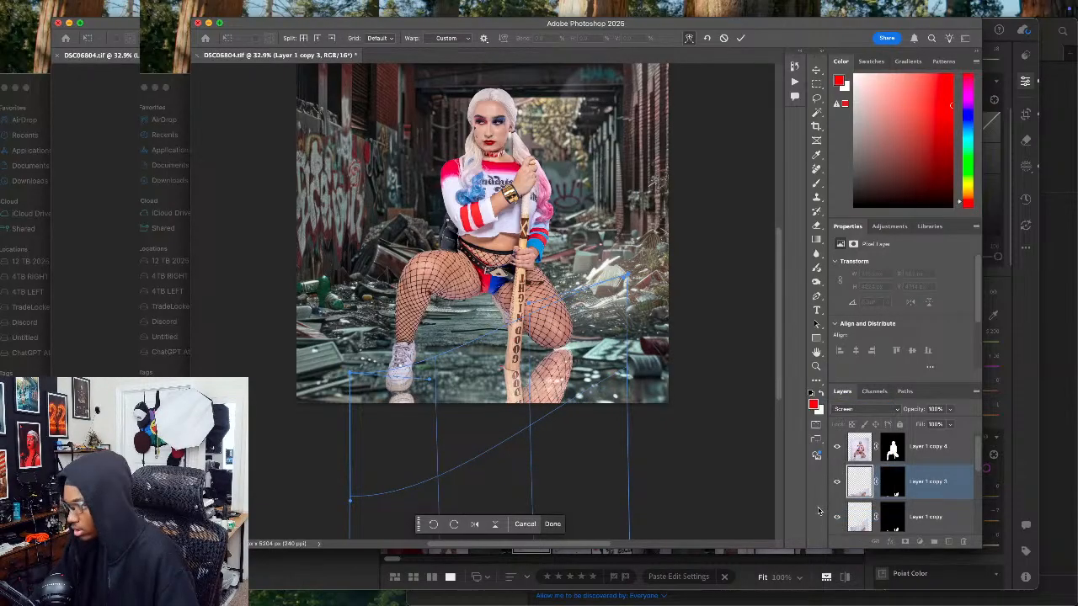
pyautogui.click(899, 409)
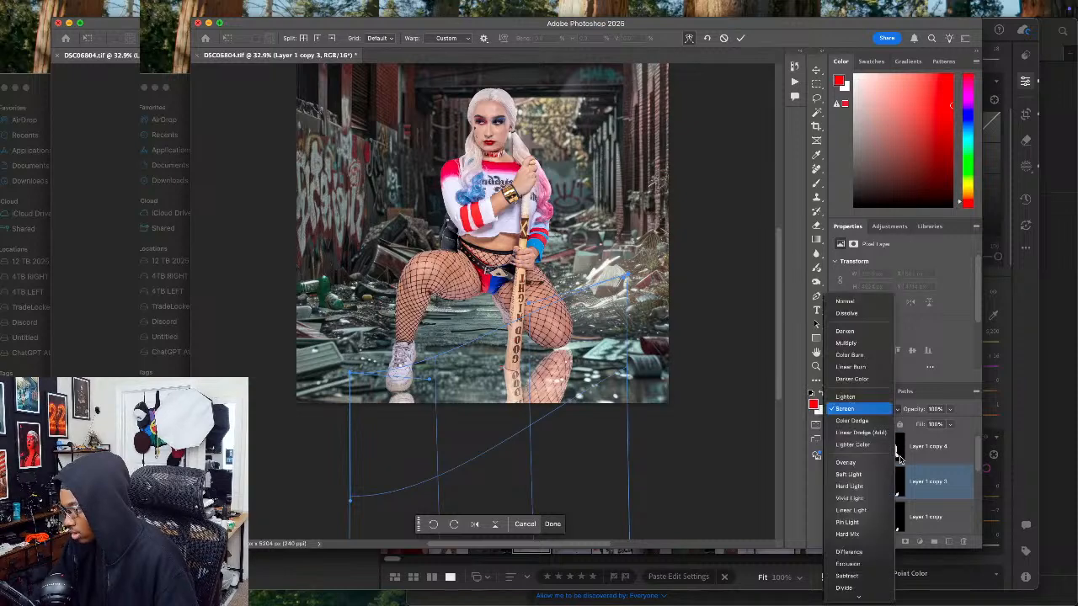
pyautogui.click(859, 465)
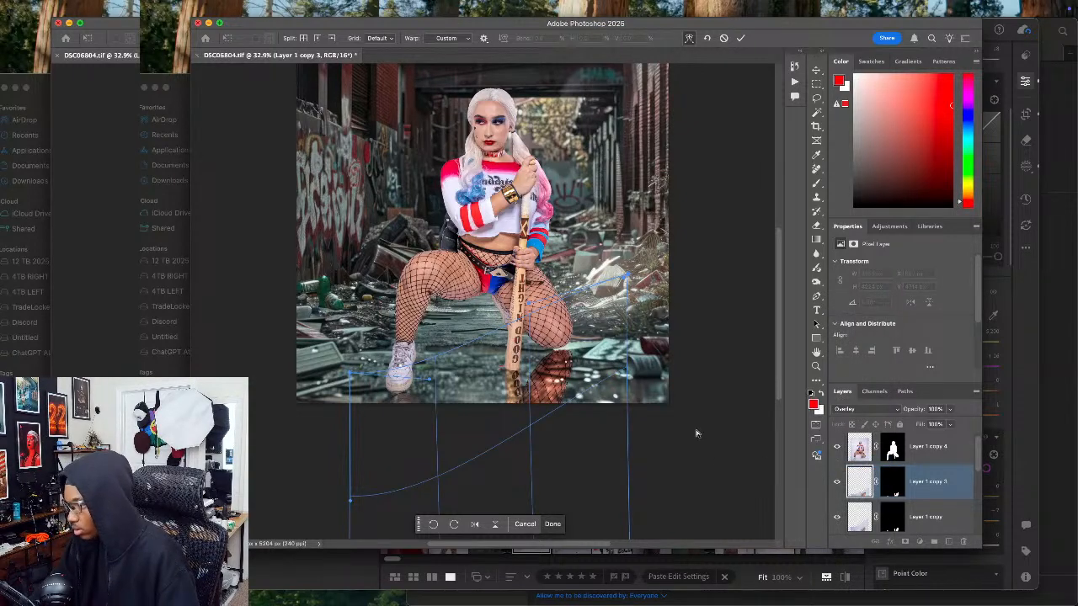
pyautogui.click(411, 9)
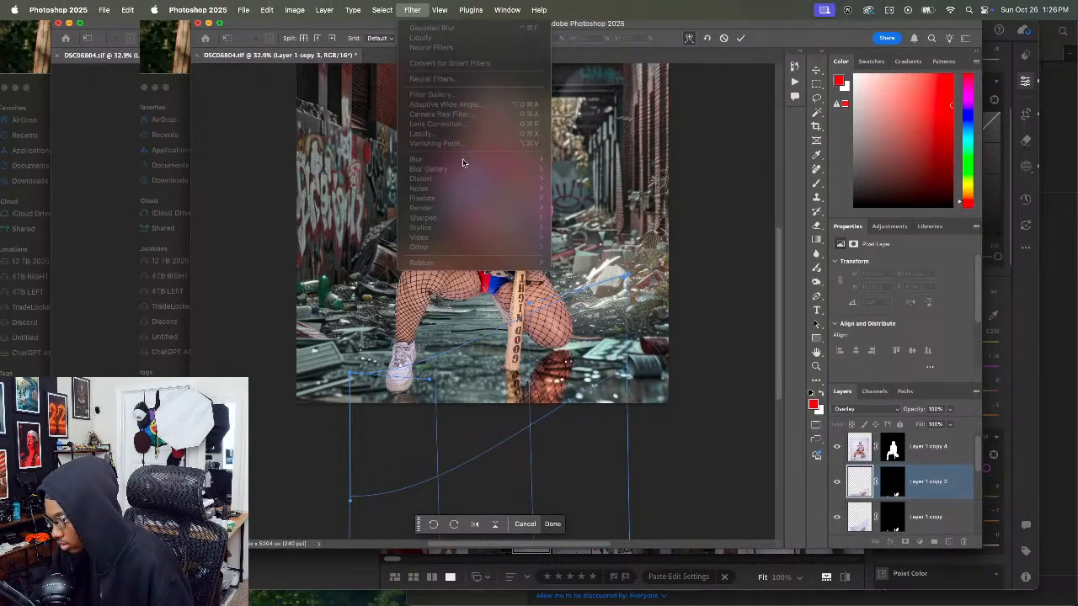
pyautogui.click(340, 141)
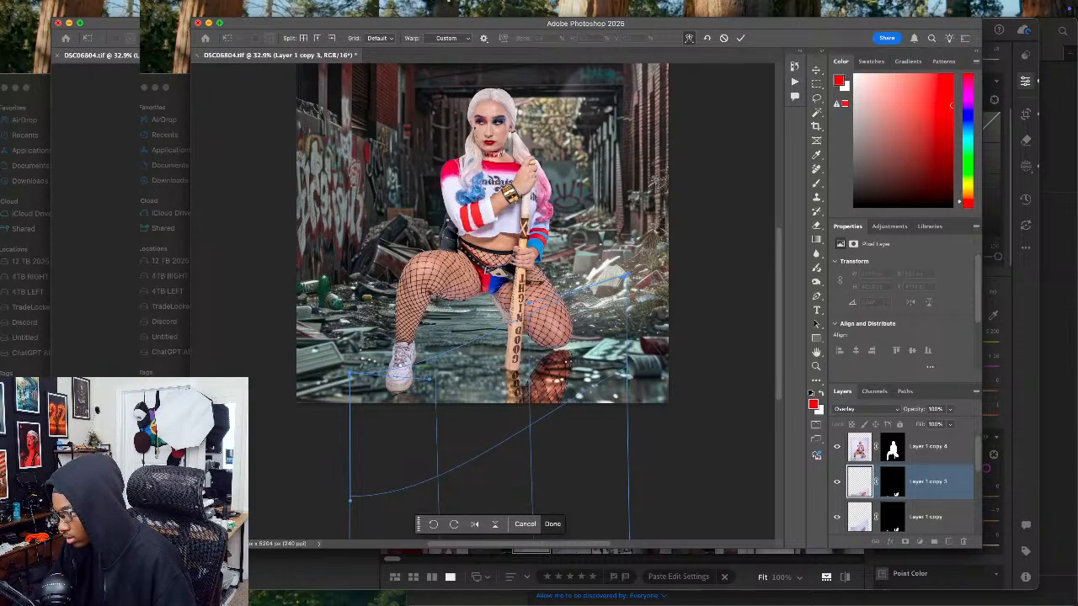
pyautogui.press('Return')
# Step: Soften the reflection layer with a 50.1-pixel Gaussian Blur and lower its opacity to about 13%
pyautogui.moveTo(445, 5)
pyautogui.click(412, 9)
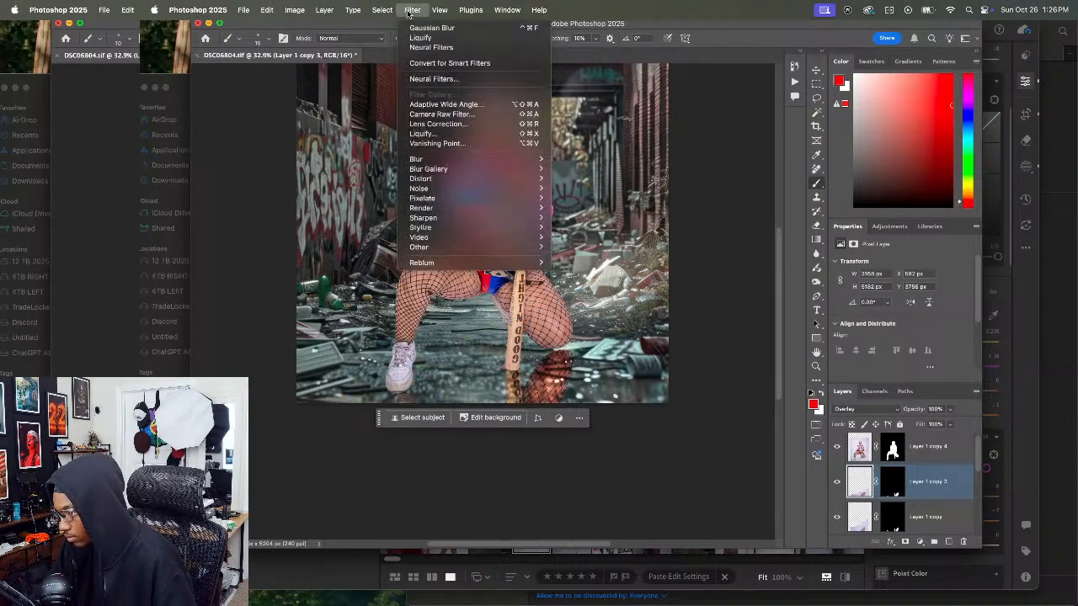
pyautogui.moveTo(462, 168)
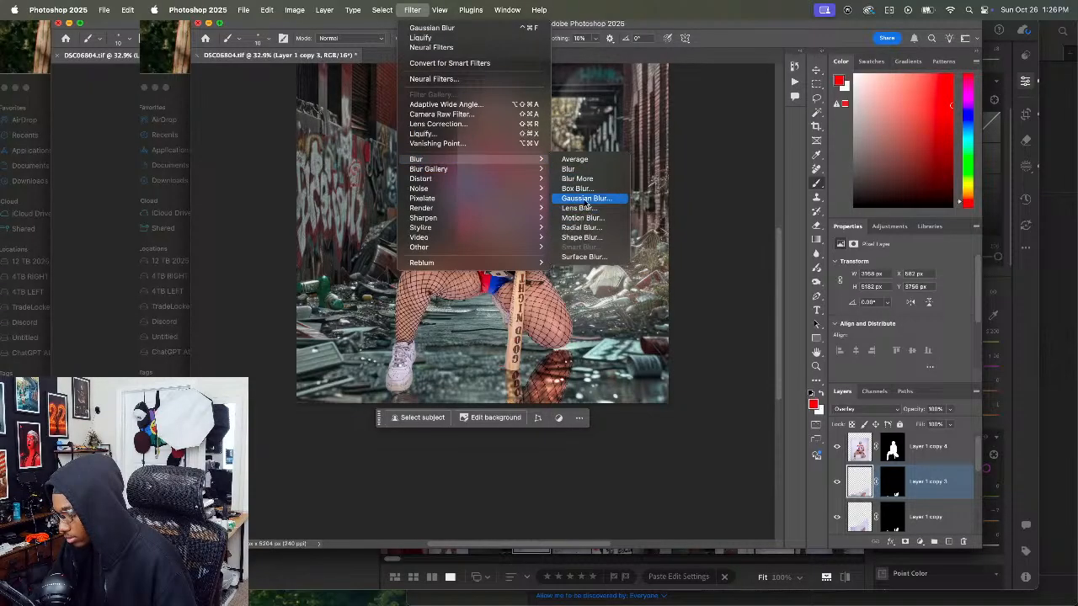
pyautogui.click(581, 198)
pyautogui.click(802, 327)
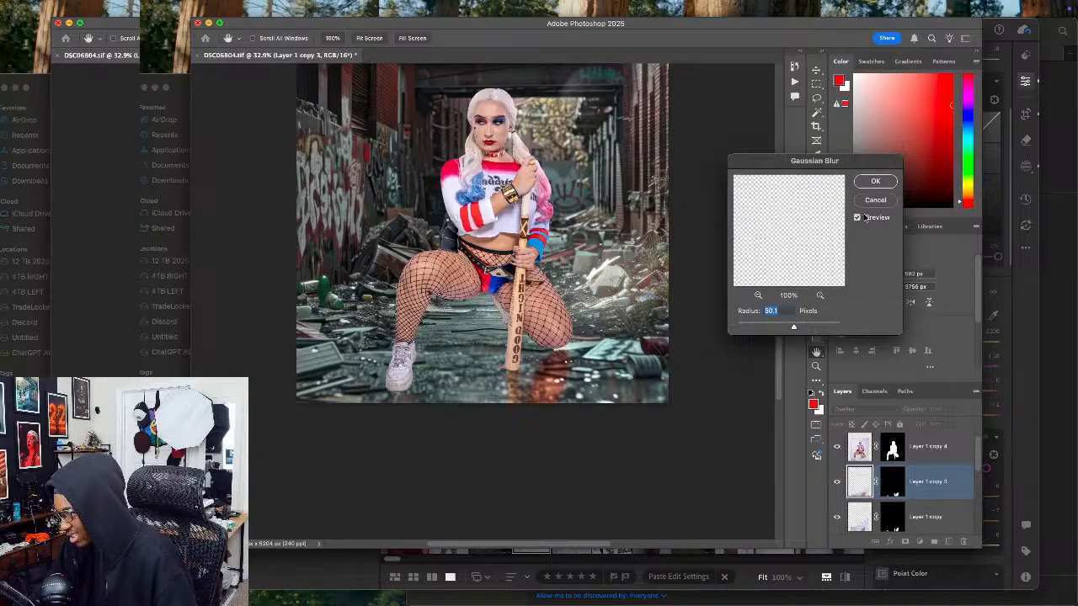
pyautogui.press('Return')
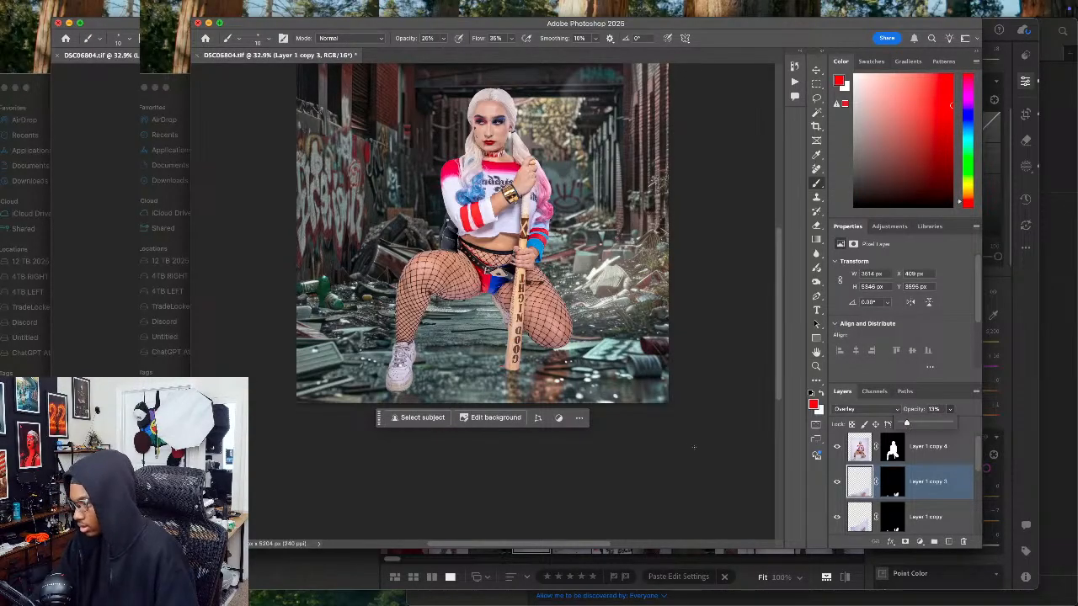
# Step: Group the alley background layer BRP12-667 with Layer 2 directly above it
pyautogui.click(893, 448)
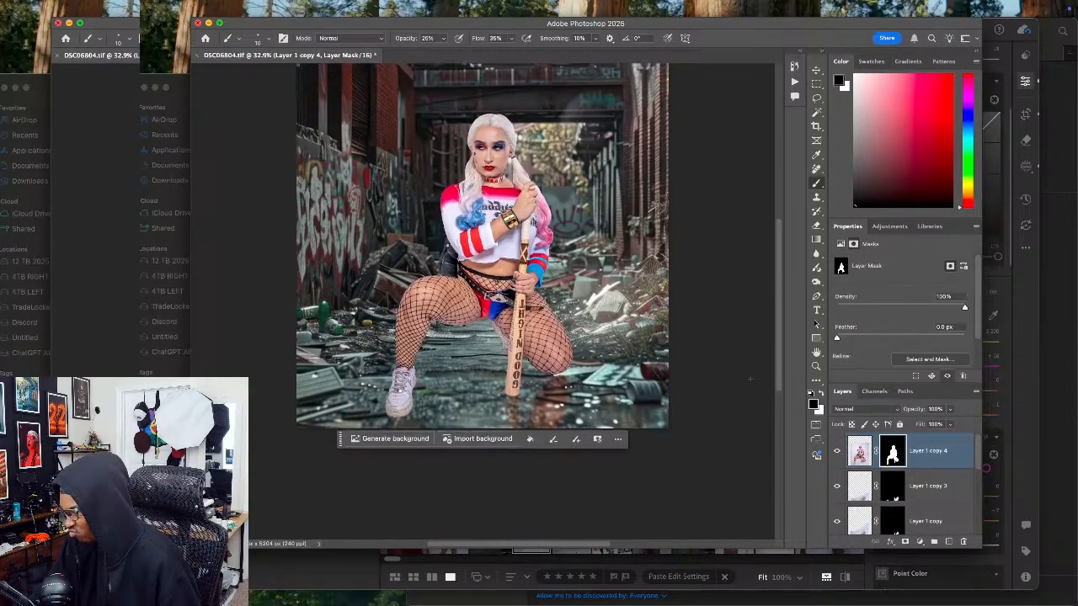
pyautogui.scroll(-5, 926, 481)
pyautogui.click(927, 481)
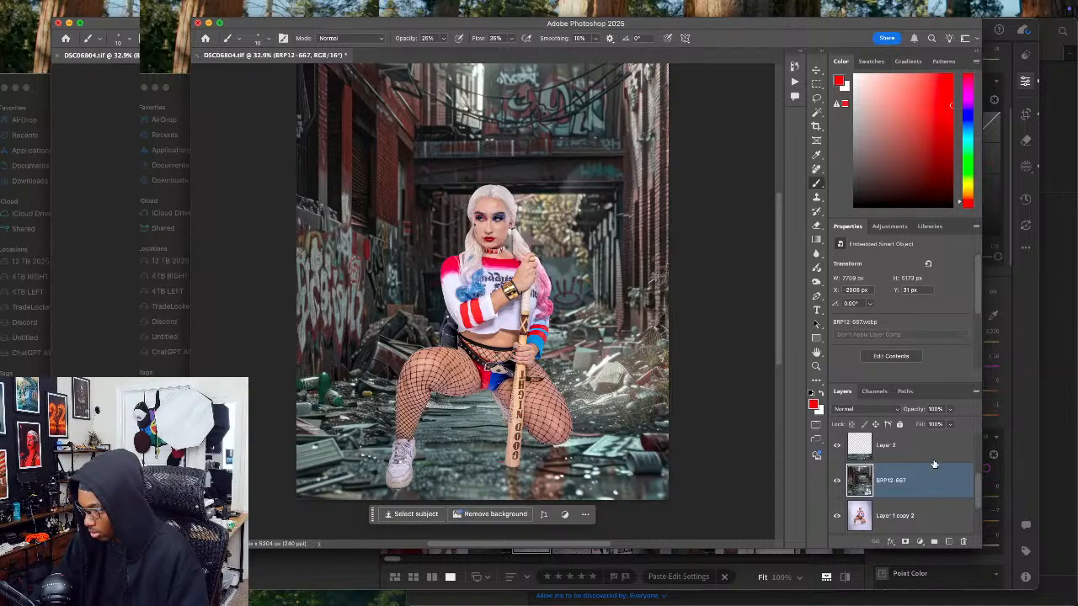
pyautogui.keyDown('shift'); pyautogui.click(933, 462); pyautogui.keyUp('shift')
pyautogui.press('super+g')
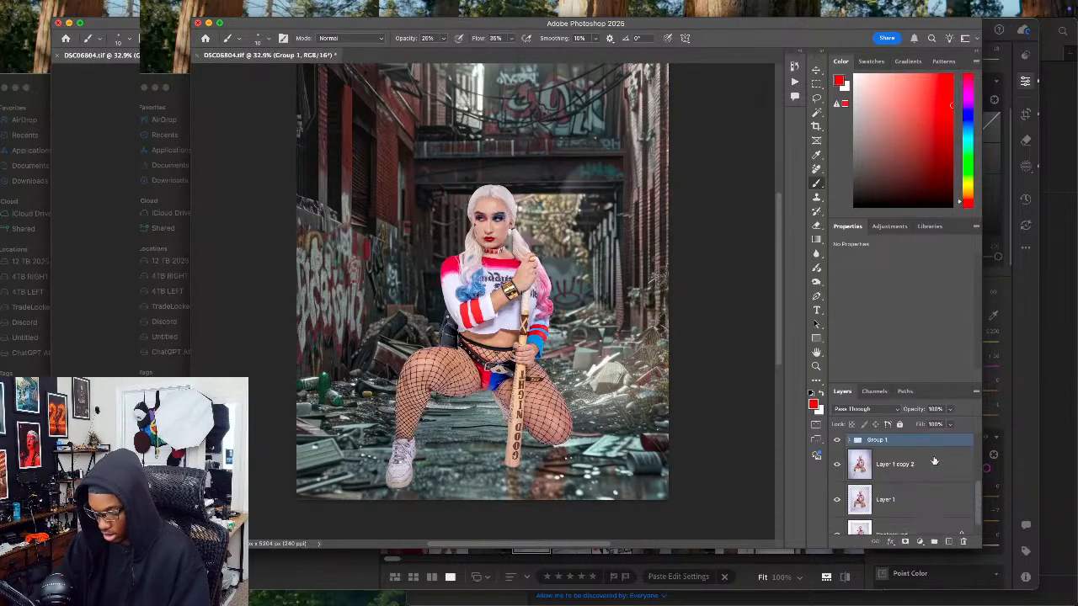
# Step: Duplicate the background group, merge the copy into one layer, and place it above Layer 1 copy 4
pyautogui.press('super+j')
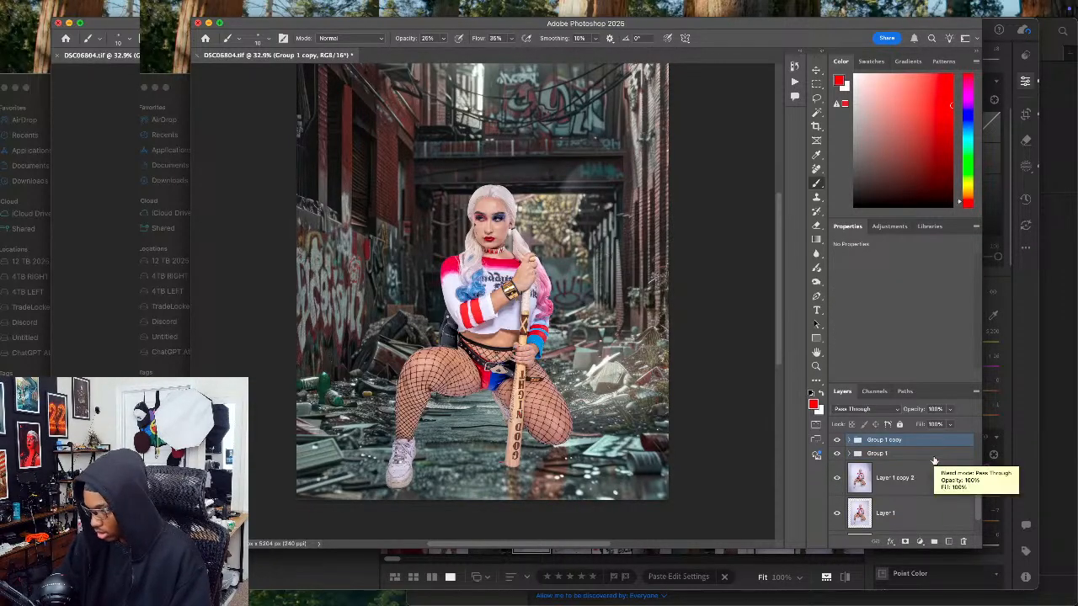
pyautogui.press('super+e')
pyautogui.press('super+z')
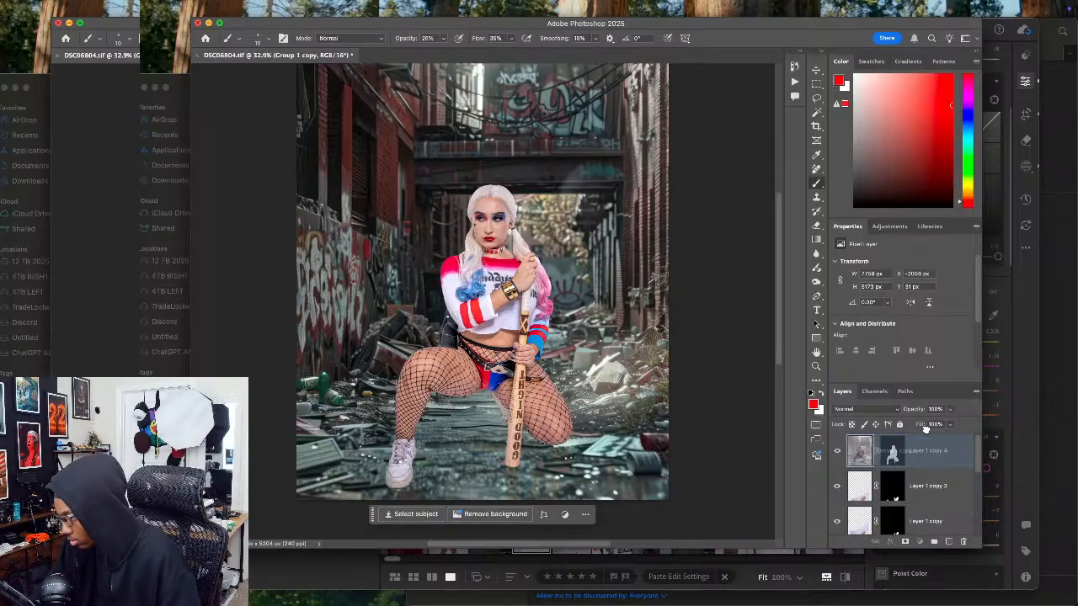
# Step: Blend the merged background copy using Multiply at 39% opacity and give it a white layer mask
pyautogui.click(867, 408)
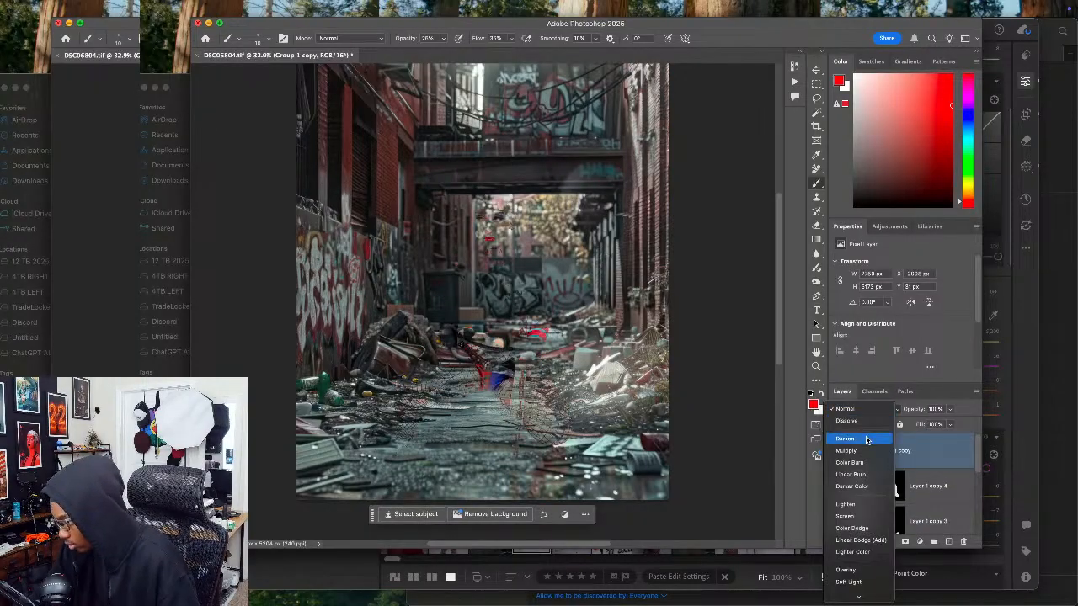
pyautogui.click(866, 450)
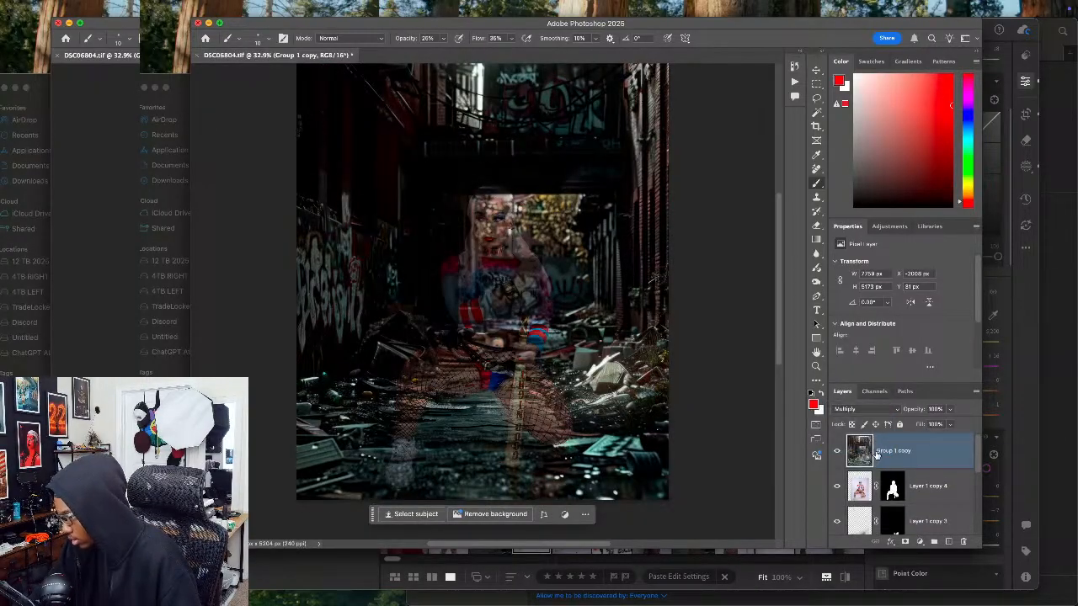
pyautogui.click(950, 409)
pyautogui.moveTo(924, 425); pyautogui.dragTo(921, 437)
pyautogui.click(906, 541)
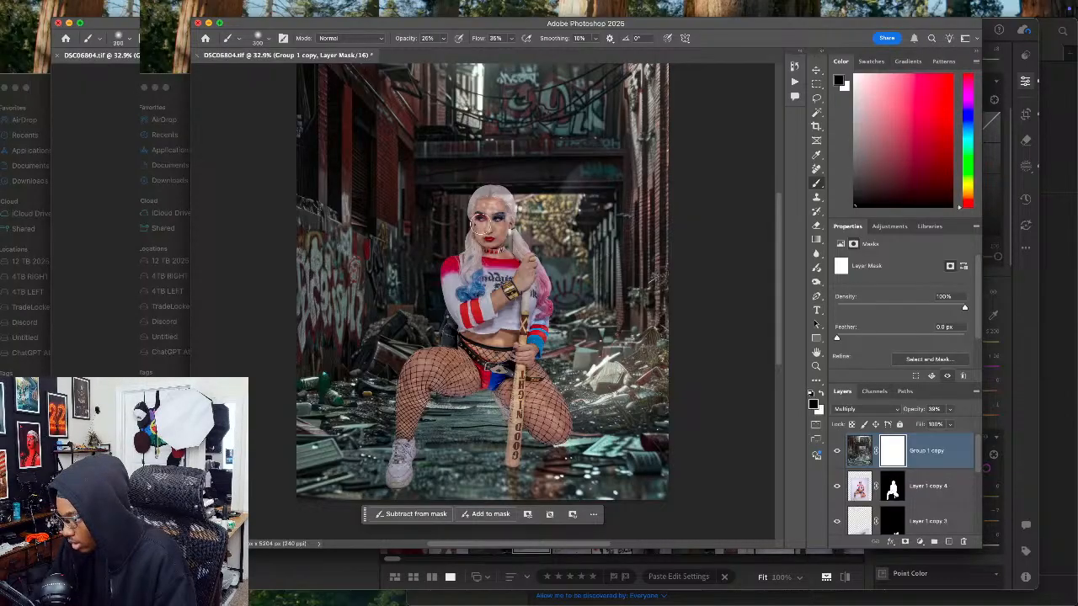
# Step: Paint black with a soft brush on the Group 1 copy mask over the subject's face, hair, clothing, legs and shoe
pyautogui.moveTo(488, 221)
pyautogui.mouseDown()
pyautogui.moveTo(497, 241)
pyautogui.moveTo(487, 202)
pyautogui.moveTo(490, 224)
pyautogui.moveTo(497, 199)
pyautogui.moveTo(509, 205)
pyautogui.mouseUp()
pyautogui.press('[')
pyautogui.press('[')
pyautogui.press('[')
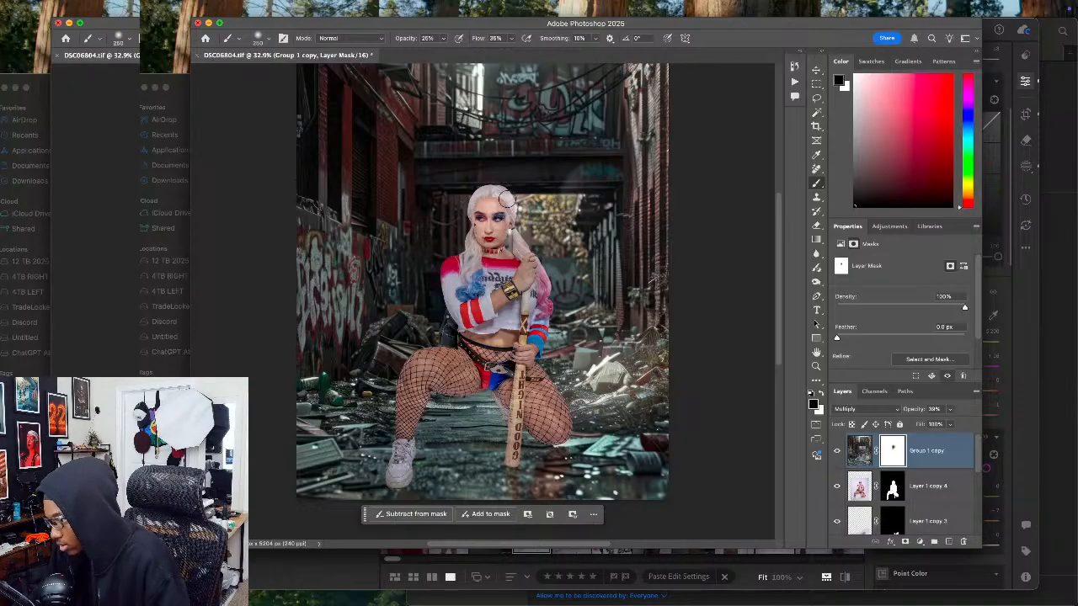
pyautogui.moveTo(463, 260); pyautogui.dragTo(471, 276)
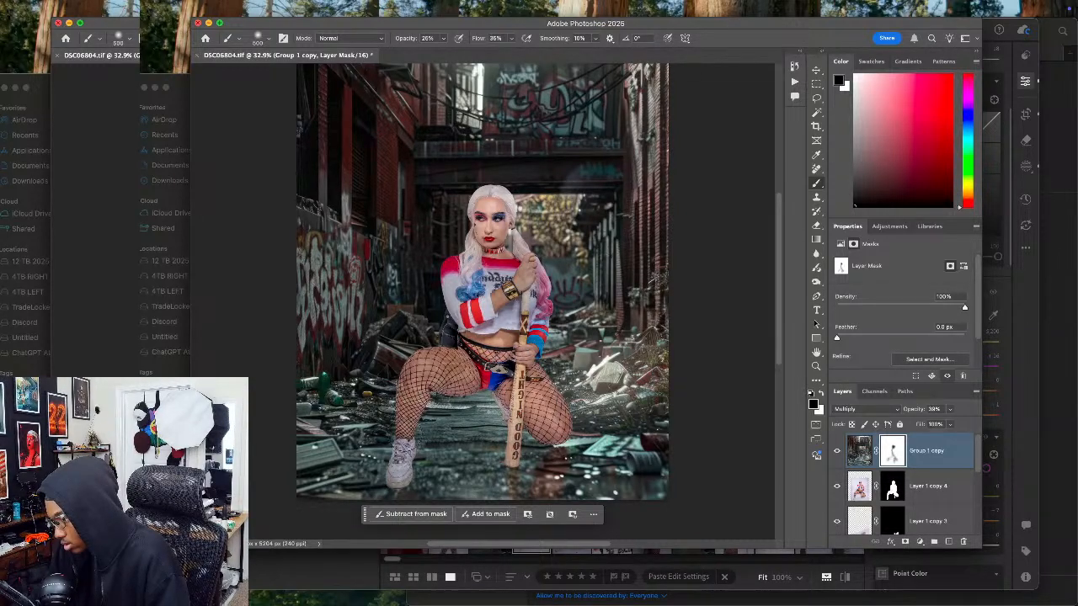
pyautogui.moveTo(397, 471); pyautogui.dragTo(394, 484)
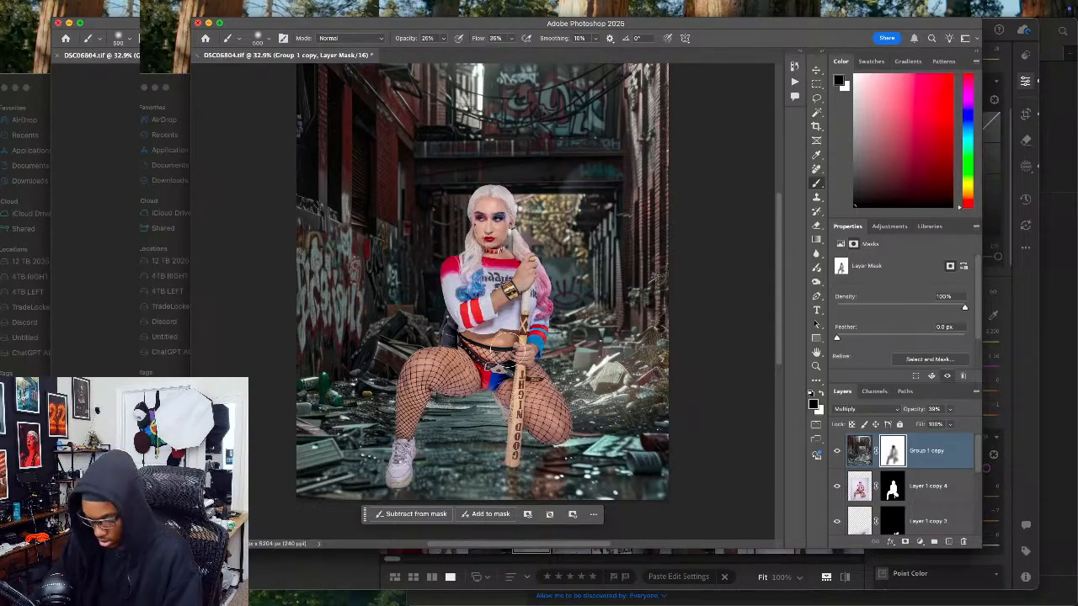
# Step: Inspect the blended subject up close from her head down to her legs
pyautogui.scroll(3, 513, 345)
pyautogui.scroll(5, 514, 348)
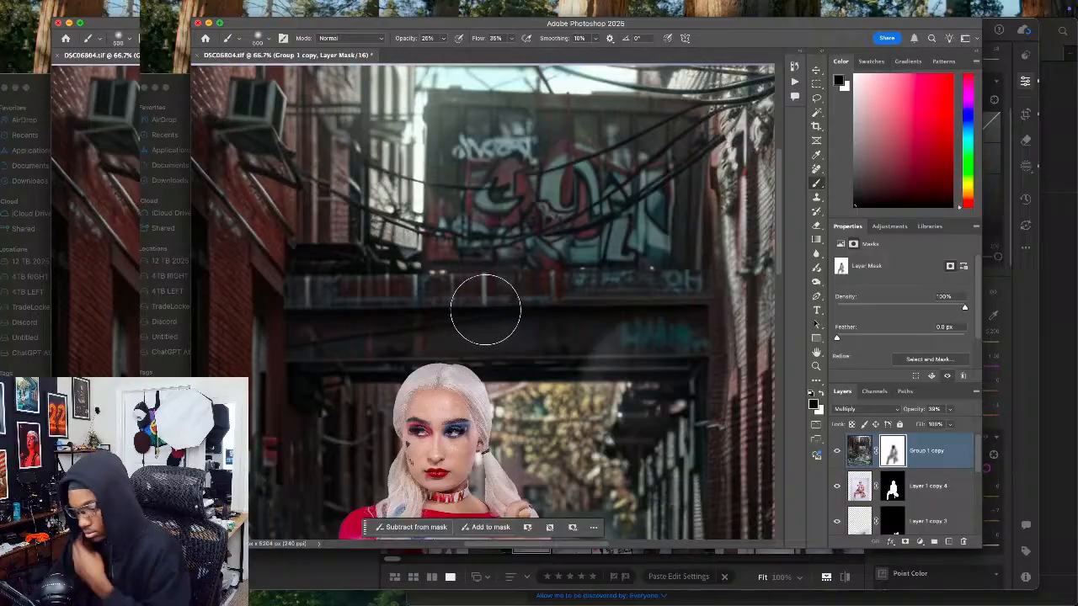
pyautogui.rightClick(479, 312)
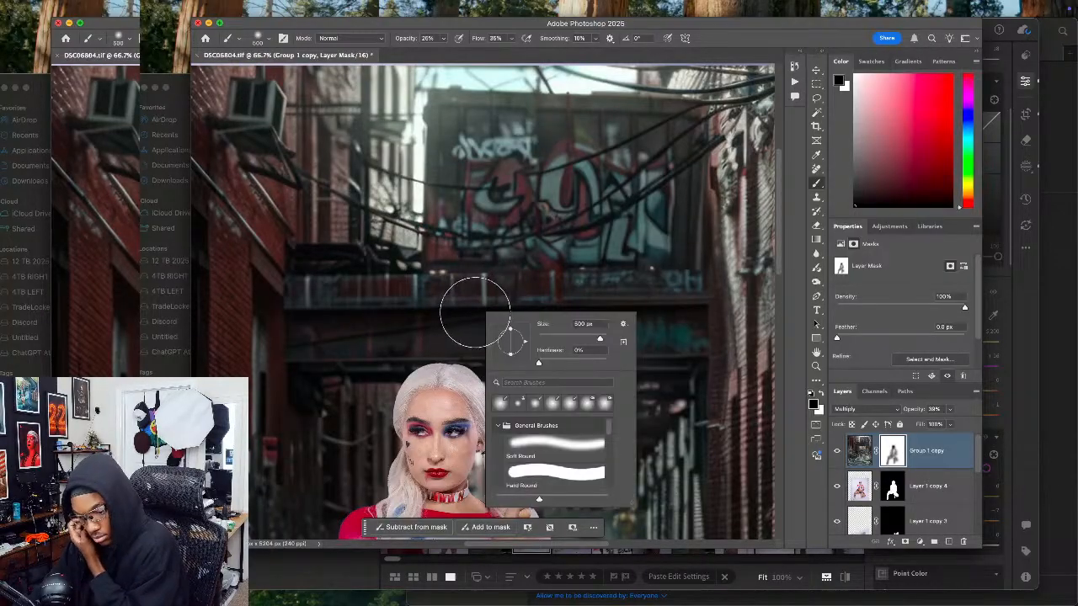
pyautogui.press('Escape')
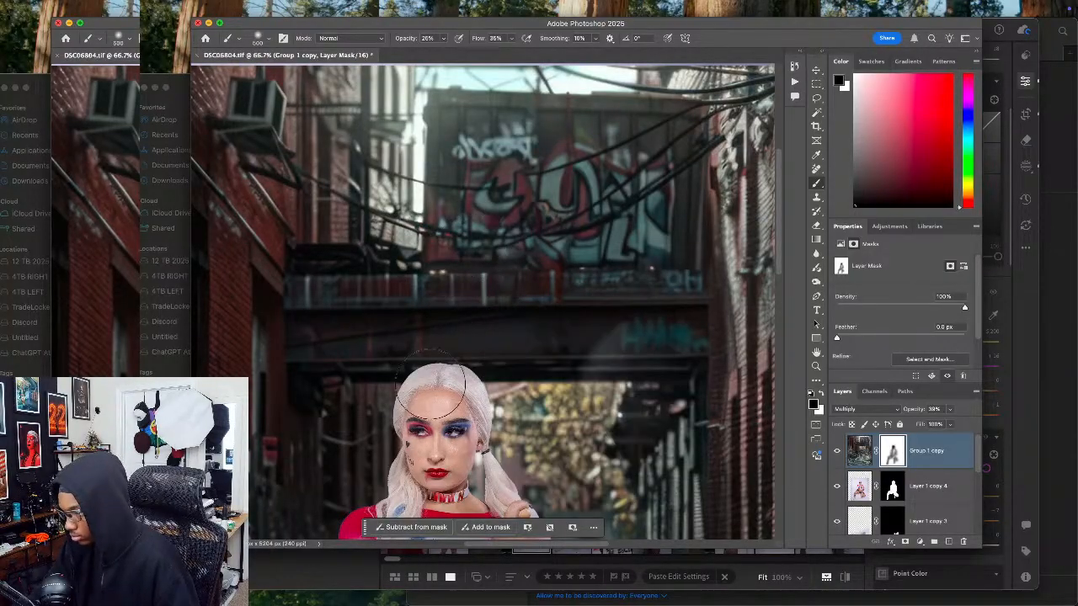
pyautogui.scroll(-5, 438, 253)
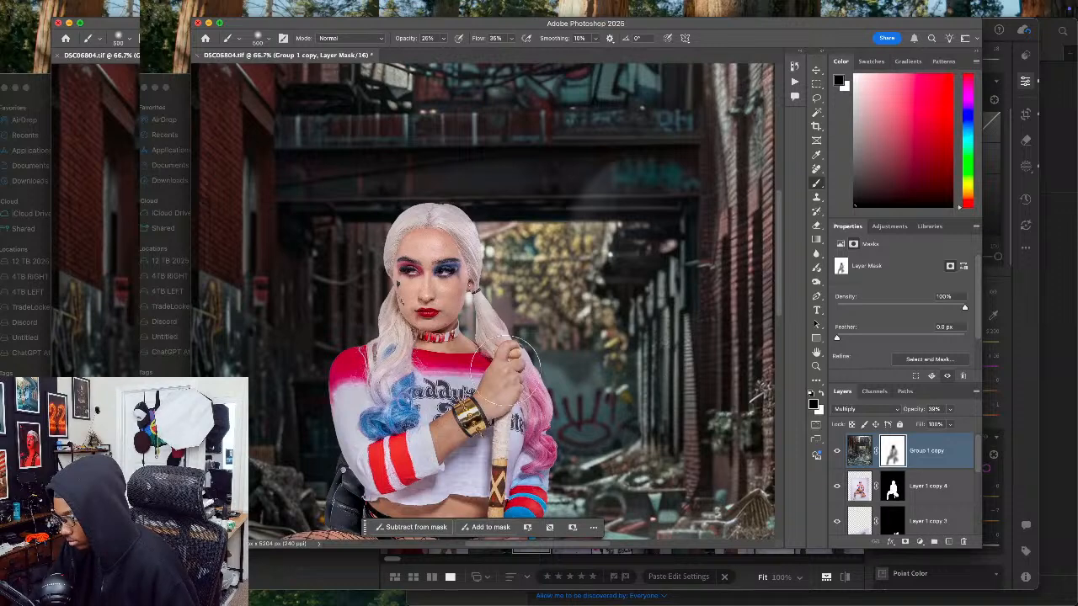
pyautogui.scroll(-4, 446, 396)
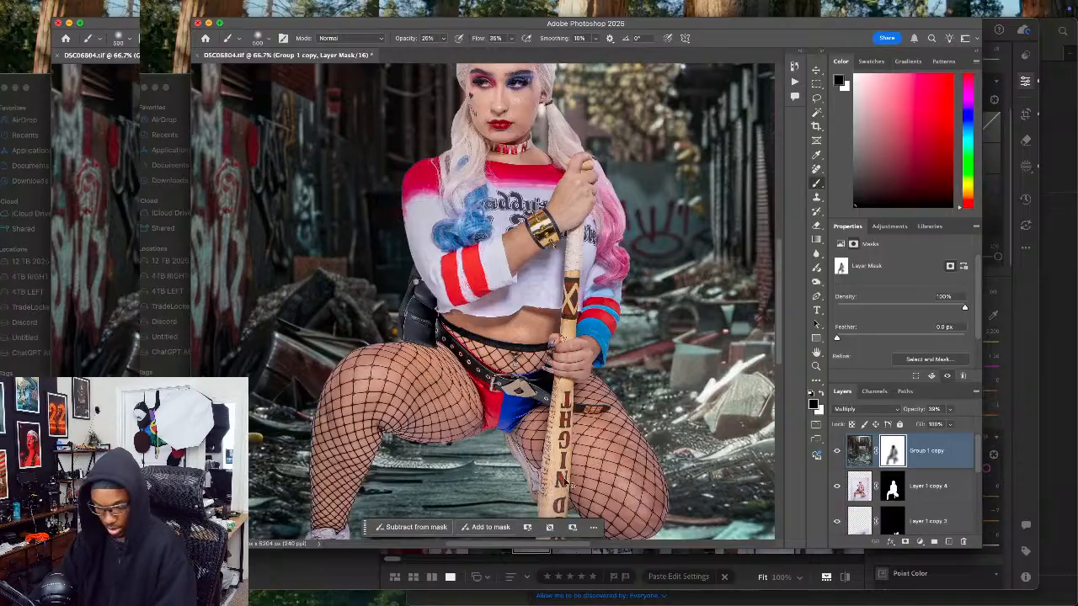
pyautogui.press('super+0')
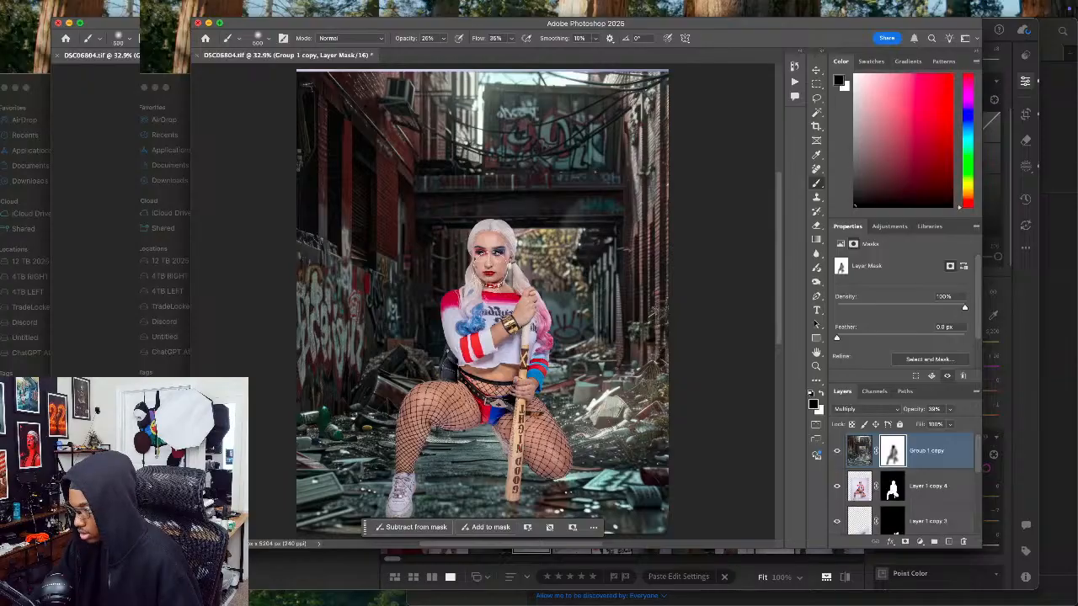
# Step: Merge the Group 1 background group into a single layer
pyautogui.click(858, 455)
pyautogui.scroll(-5, 901, 477)
pyautogui.scroll(-3, 909, 480)
pyautogui.scroll(2, 924, 478)
pyautogui.click(920, 478)
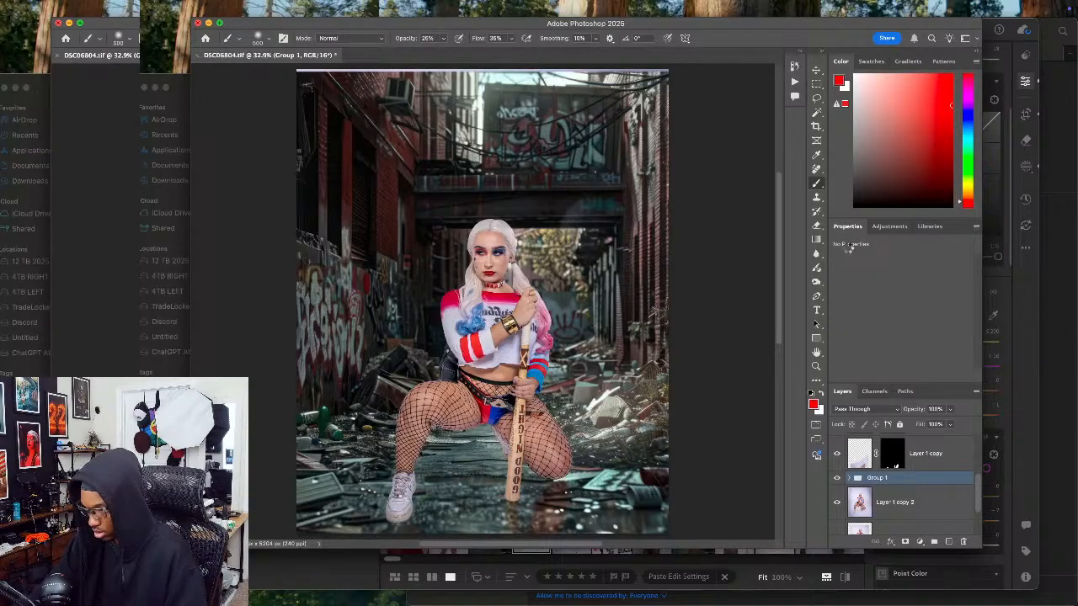
pyautogui.press('super+e')
# Step: Select a full-width strip about 80 px high along the image's upper edge and fill it using Generative Fill without a prompt
pyautogui.scroll(3, 662, 241)
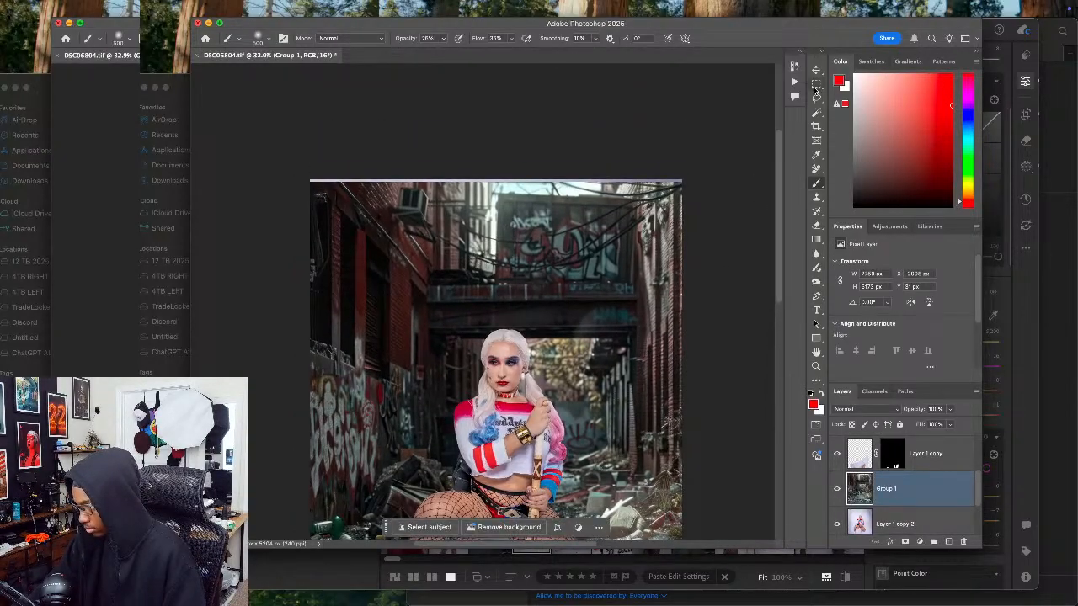
pyautogui.click(815, 85)
pyautogui.moveTo(287, 180); pyautogui.dragTo(739, 189)
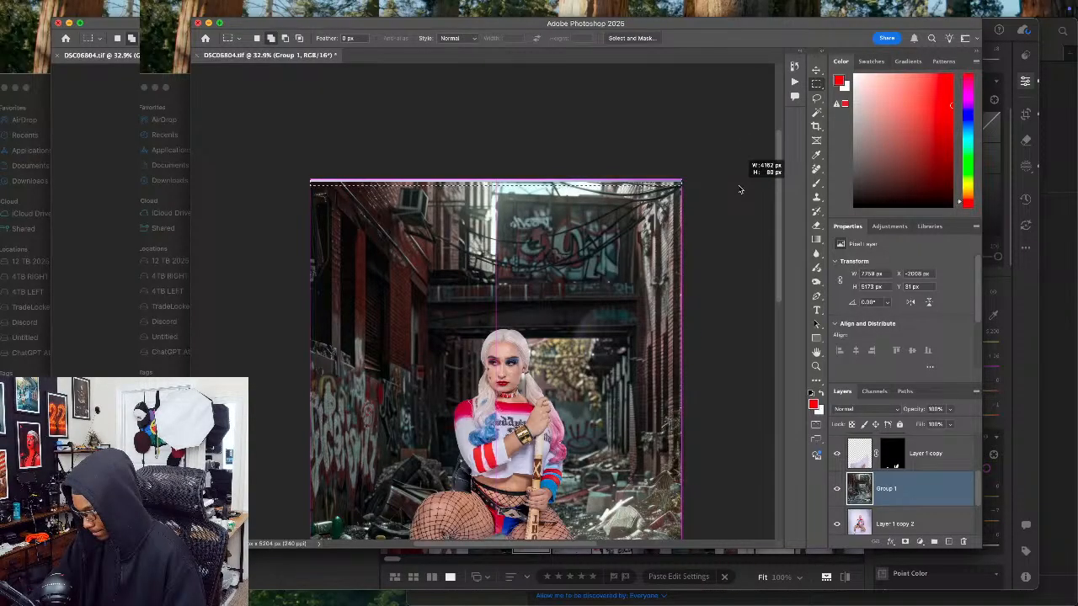
pyautogui.moveTo(739, 190); pyautogui.dragTo(739, 189)
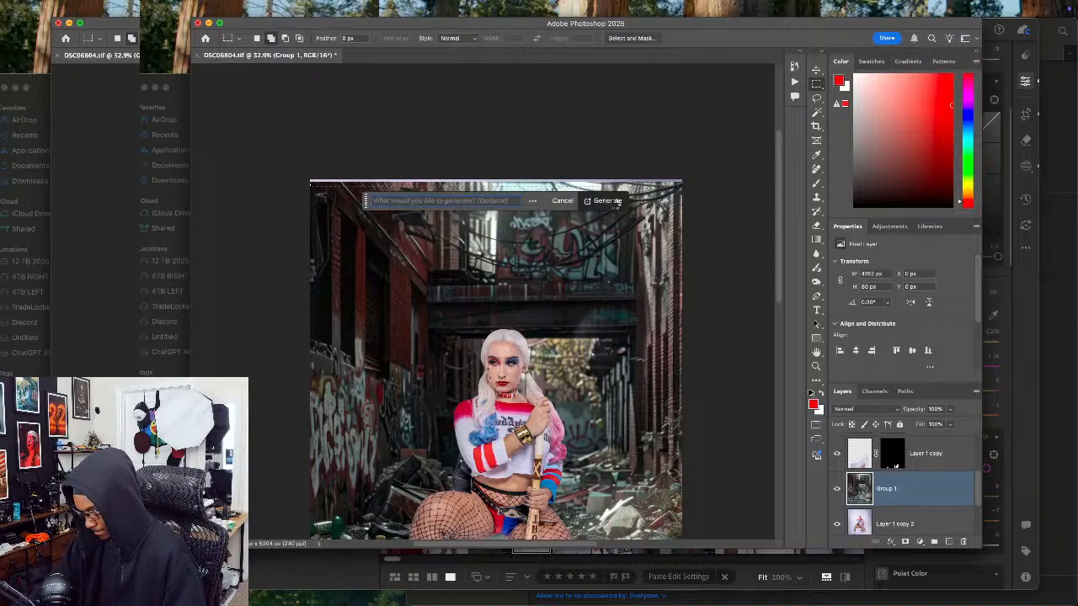
pyautogui.click(608, 201)
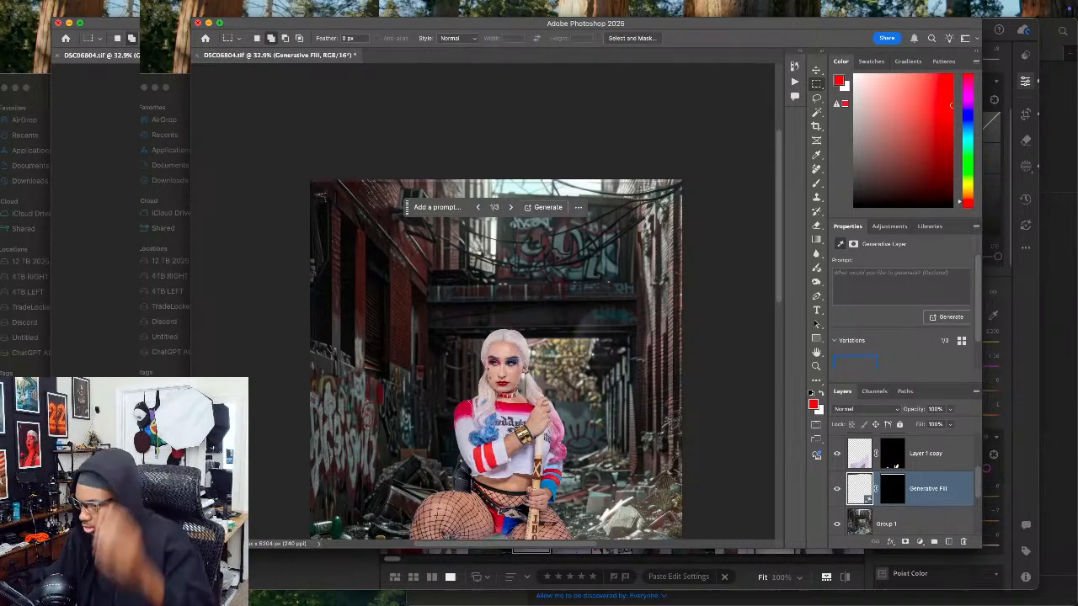
pyautogui.scroll(-3, 572, 269)
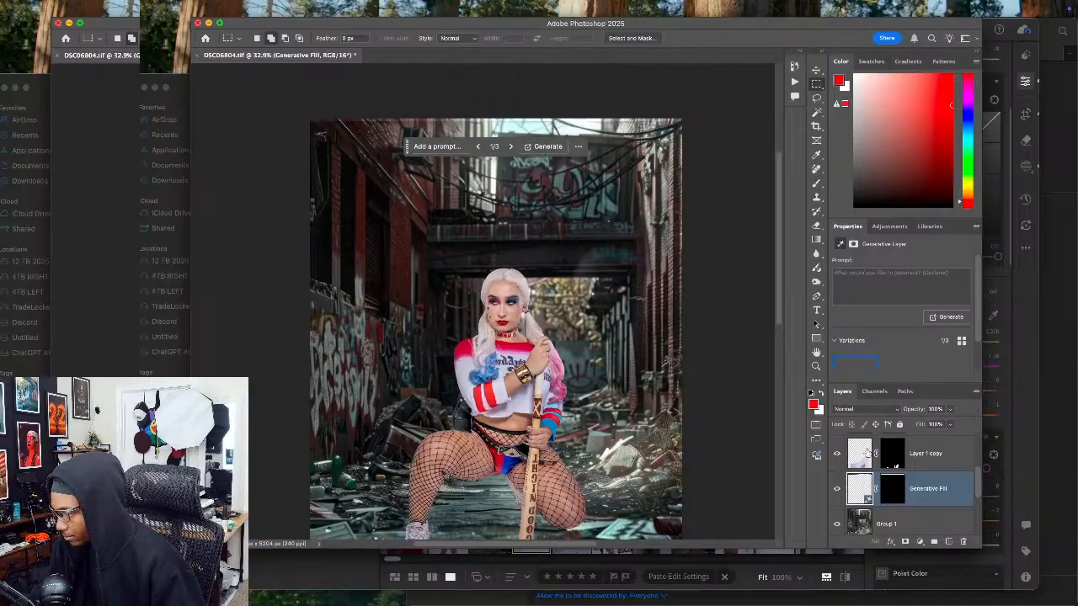
# Step: Raise the opacity of the Multiply overlay layer Group 1 copy to 47%
pyautogui.scroll(3, 943, 463)
pyautogui.click(921, 448)
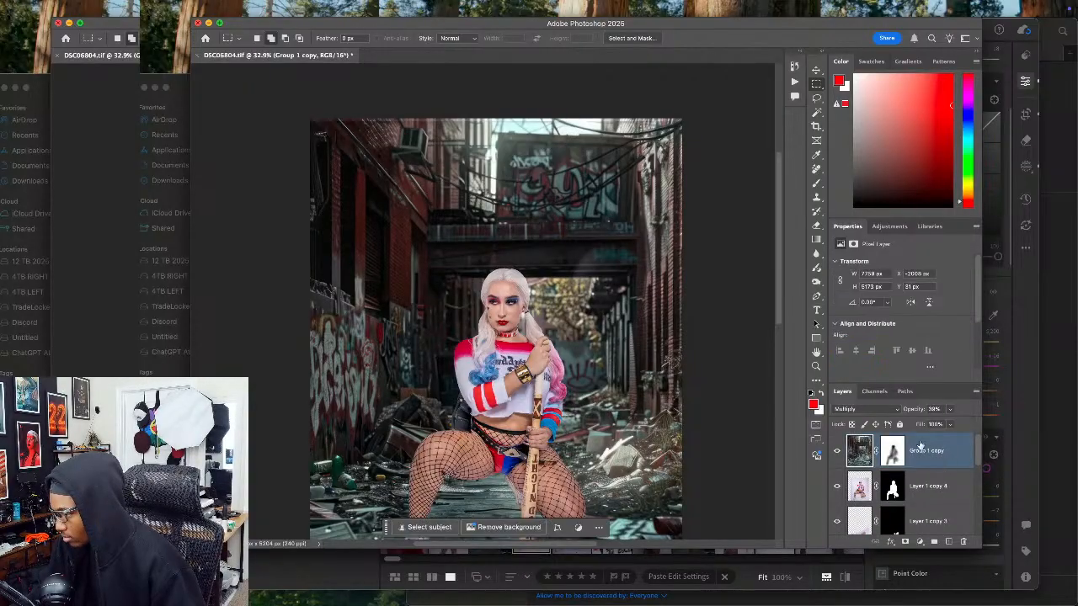
pyautogui.click(949, 409)
pyautogui.moveTo(943, 424); pyautogui.dragTo(947, 424)
pyautogui.click(634, 368)
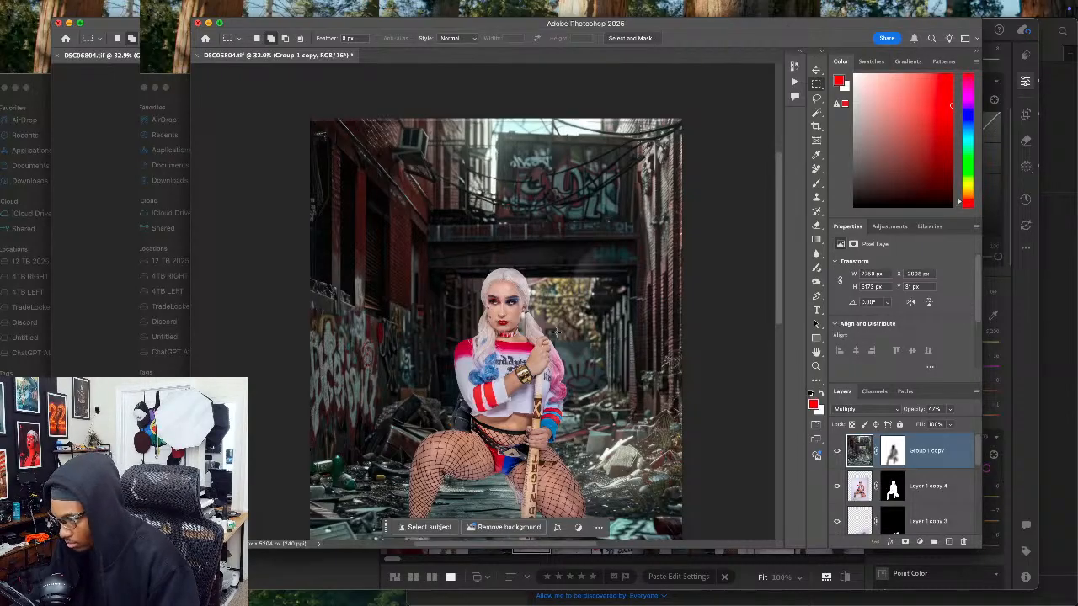
pyautogui.click(816, 182)
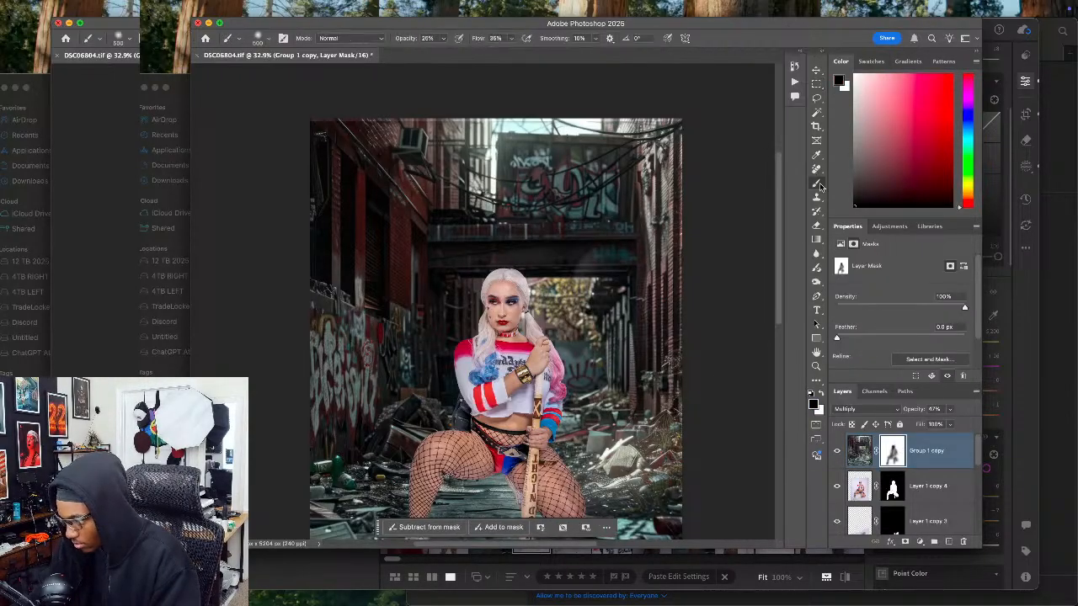
pyautogui.scroll(5, 489, 300)
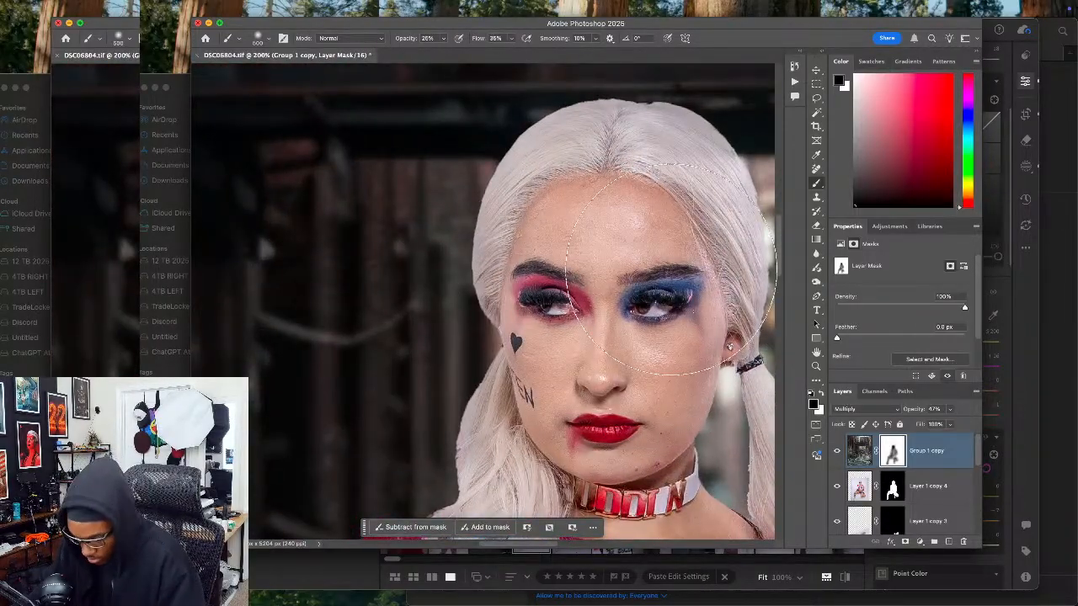
pyautogui.press('super+space')
pyautogui.press('Escape')
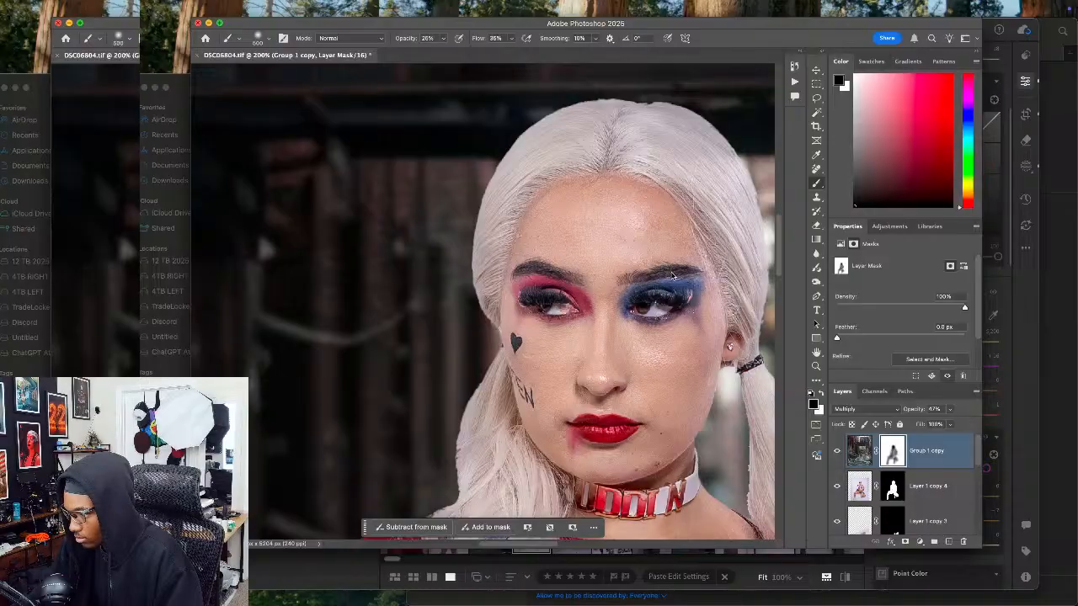
# Step: Retouch the dark blemishes on the subject's chin and jaw on Layer 1 copy 4 using the Patch tool
pyautogui.click(868, 488)
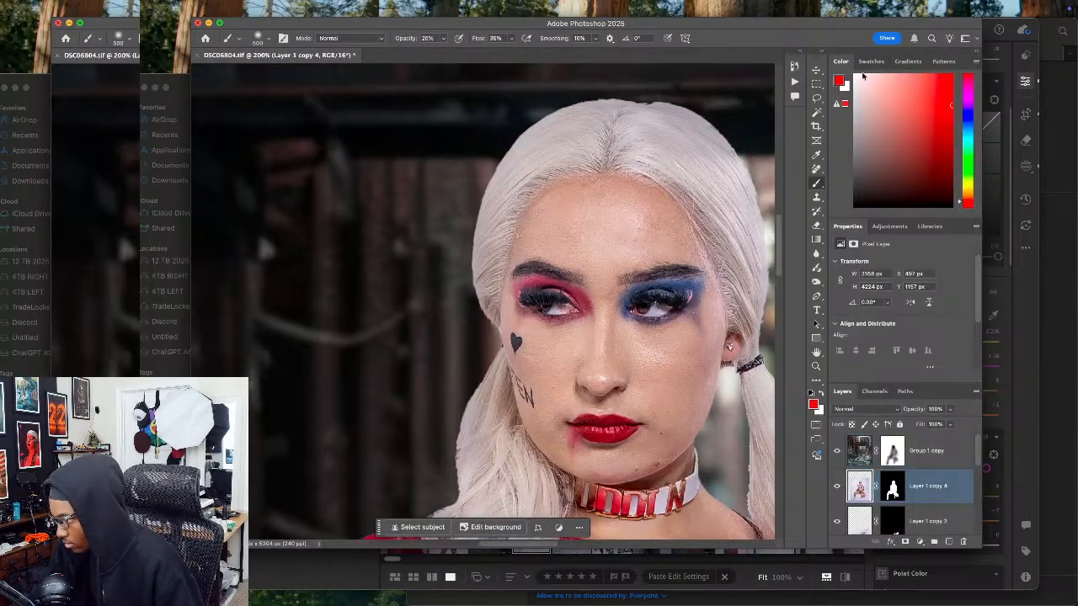
pyautogui.press('j')
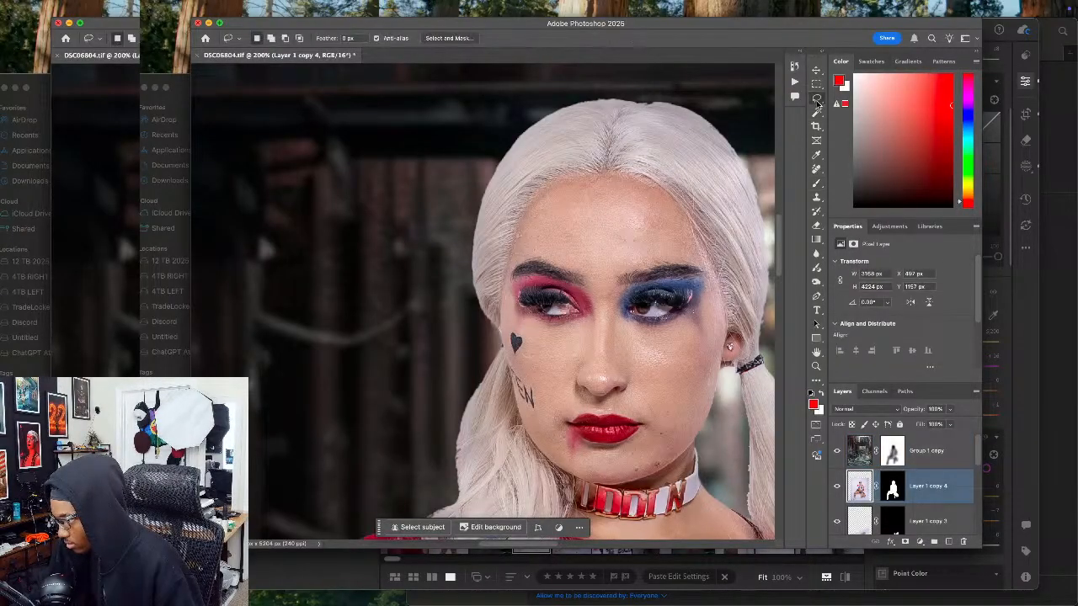
pyautogui.rightClick(815, 170)
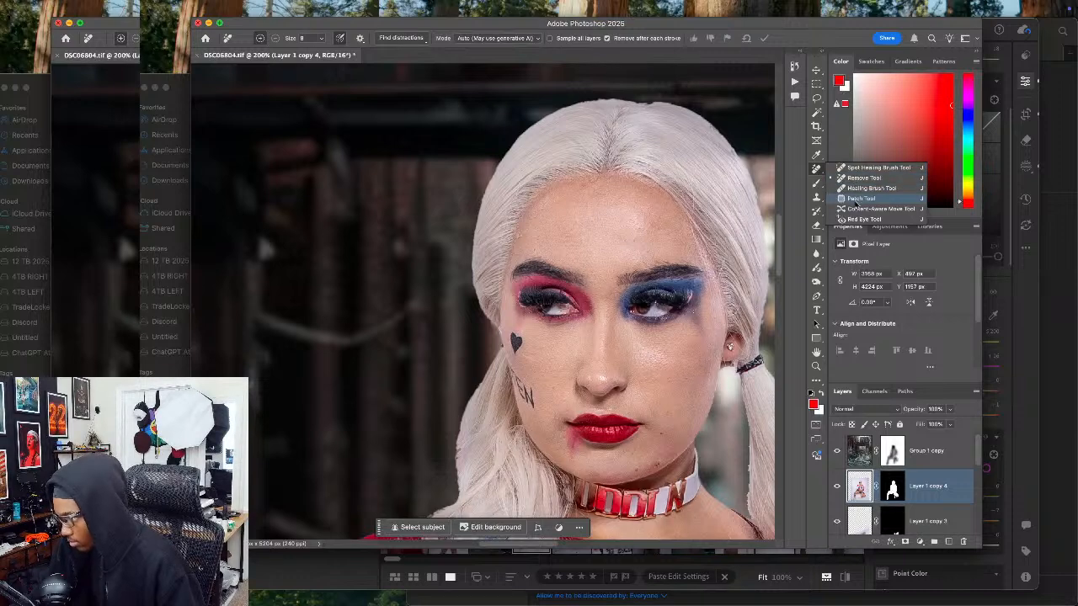
pyautogui.click(875, 198)
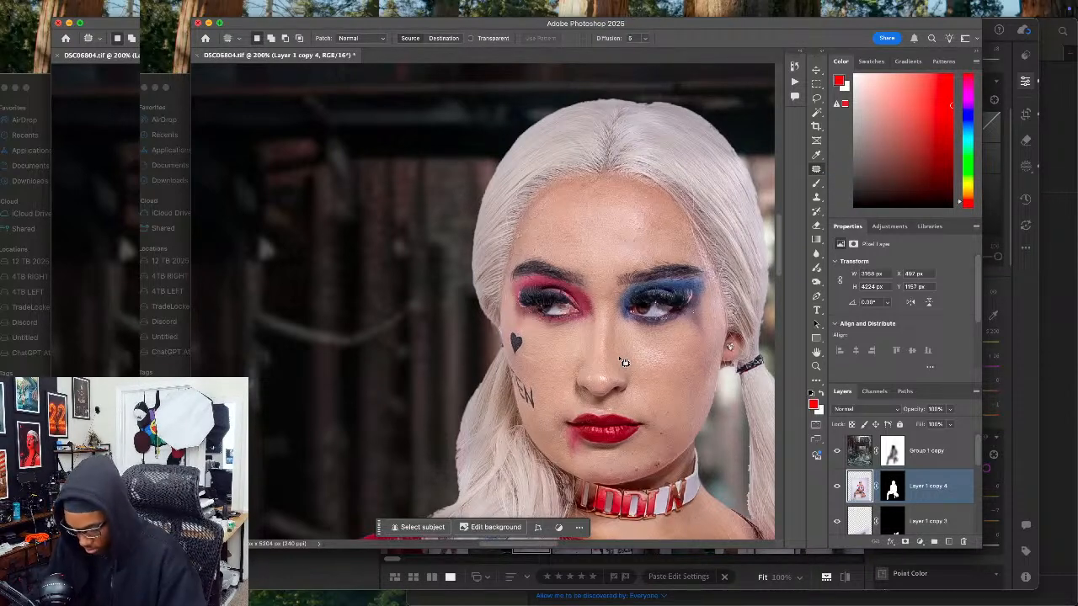
pyautogui.scroll(5, 623, 363)
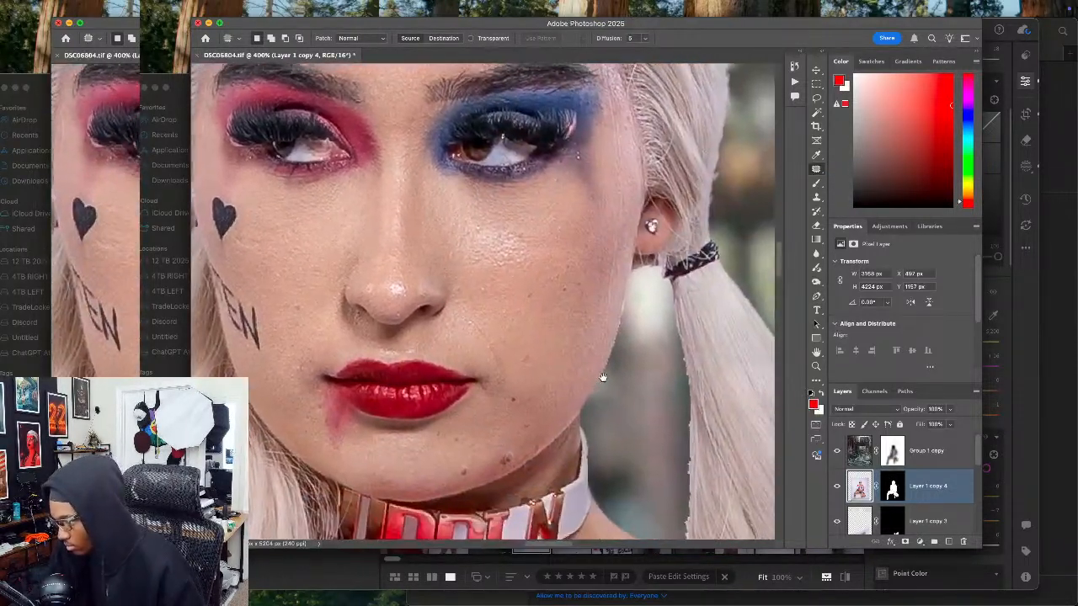
pyautogui.moveTo(603, 376); pyautogui.dragTo(591, 303)
pyautogui.moveTo(459, 400); pyautogui.dragTo(454, 392)
pyautogui.moveTo(451, 398); pyautogui.dragTo(436, 409)
pyautogui.press('super+d')
pyautogui.moveTo(504, 377)
pyautogui.mouseDown()
pyautogui.moveTo(506, 392)
pyautogui.moveTo(518, 358)
pyautogui.mouseUp()
pyautogui.press('super+d')
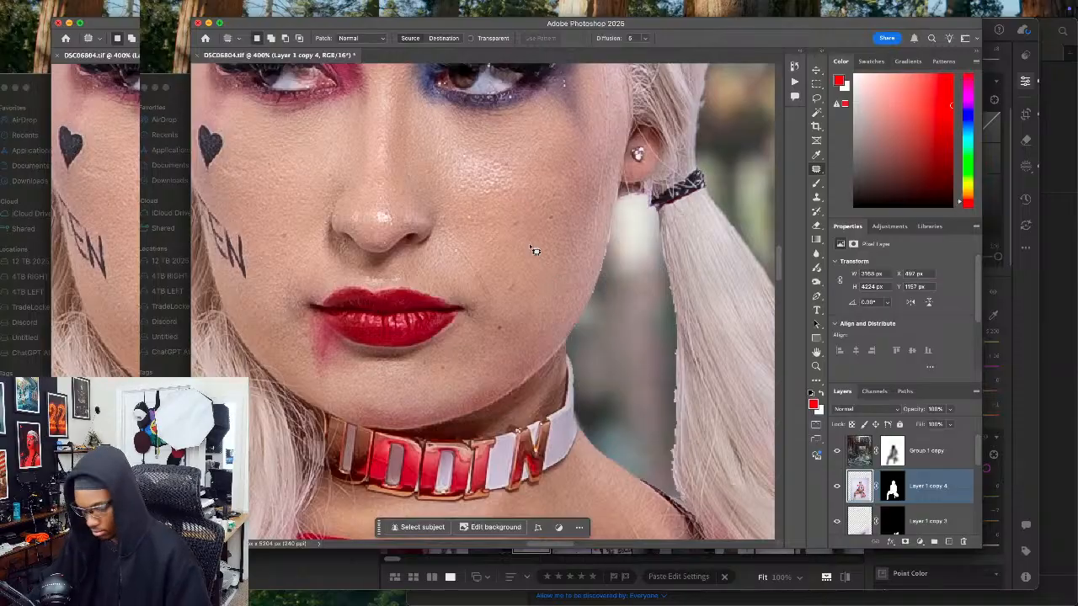
# Step: Try to shift Layer 1 copy slightly upward with the Move tool
pyautogui.press('super+0')
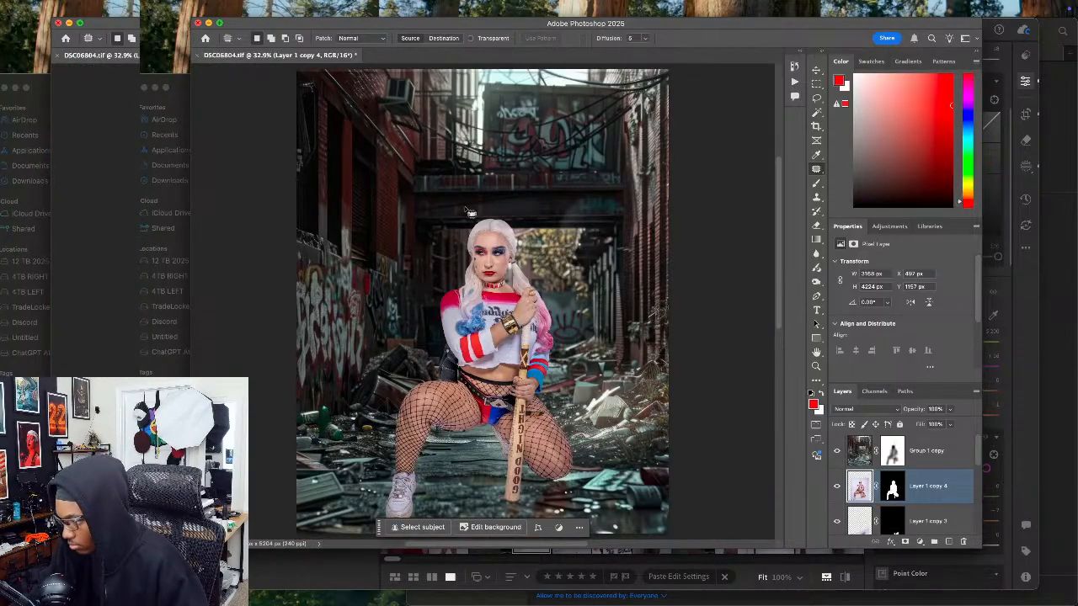
pyautogui.scroll(-5, 576, 345)
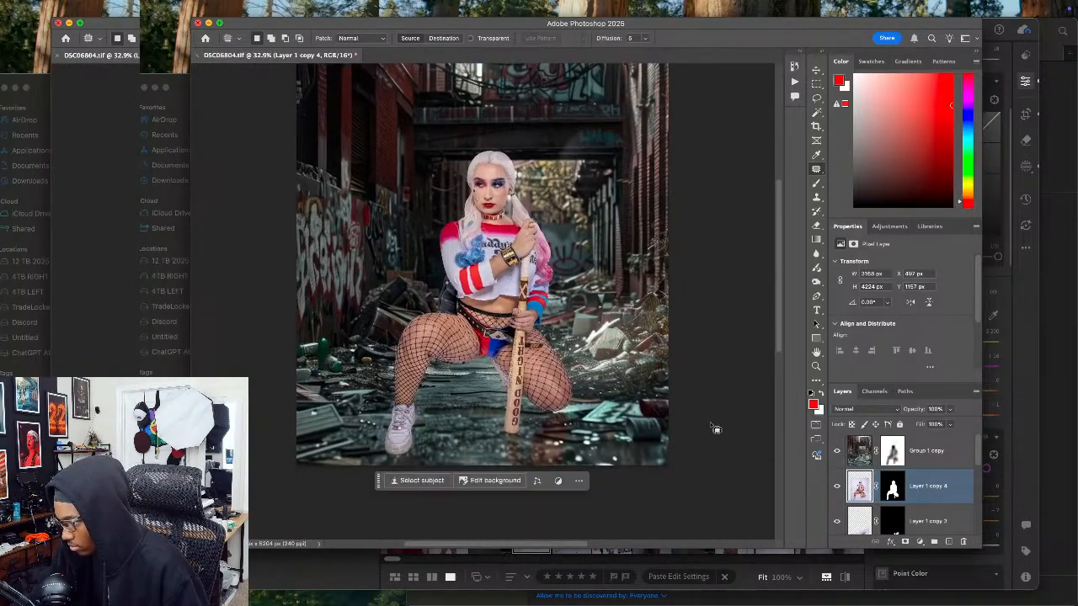
pyautogui.scroll(-2, 897, 484)
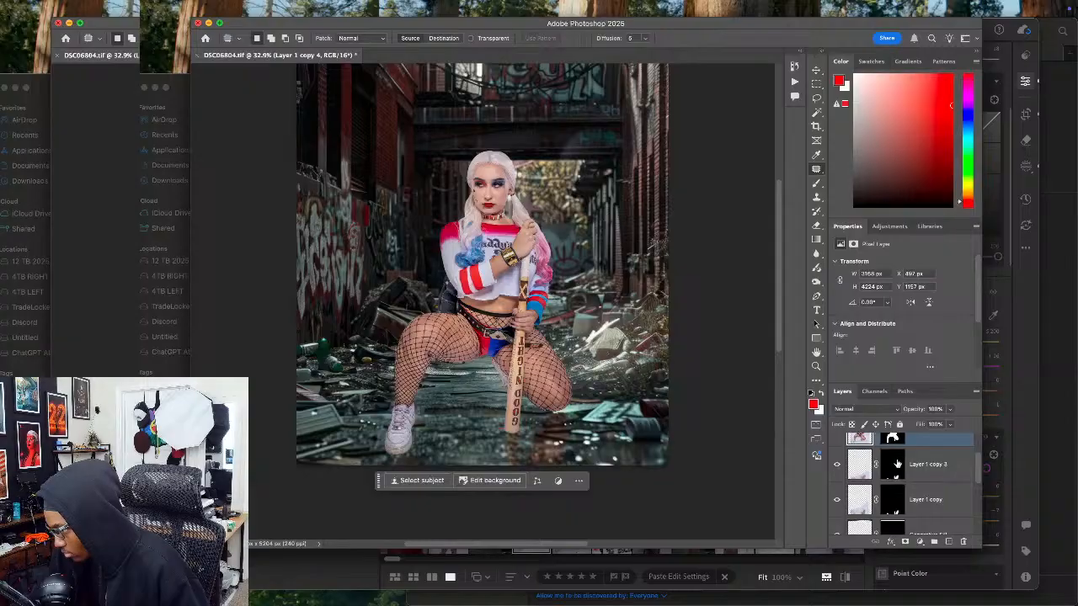
pyautogui.click(894, 499)
pyautogui.click(816, 69)
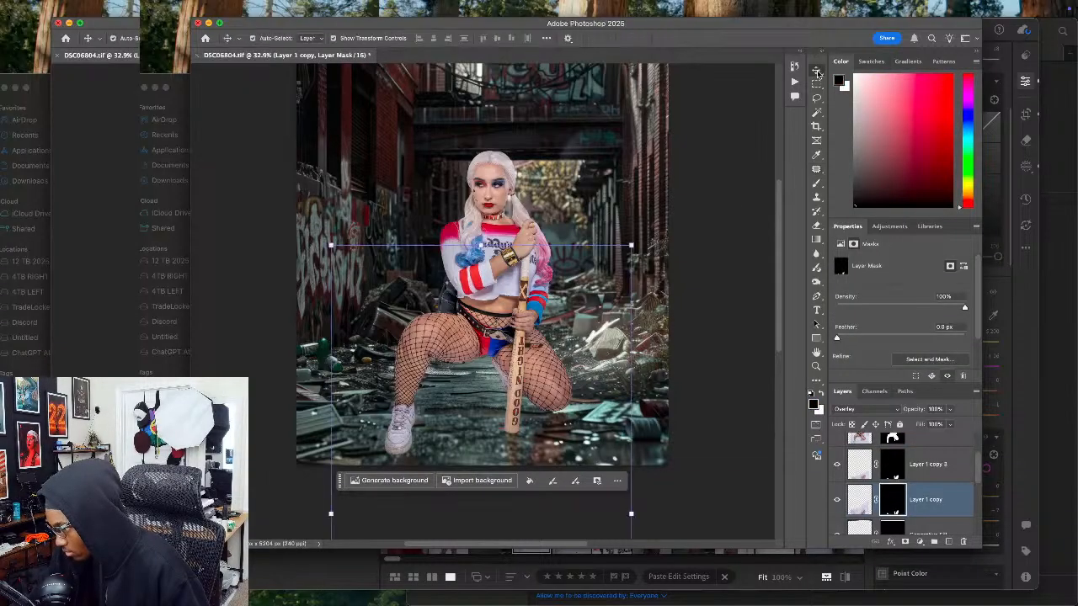
pyautogui.click(566, 360)
pyautogui.moveTo(567, 359); pyautogui.dragTo(566, 350)
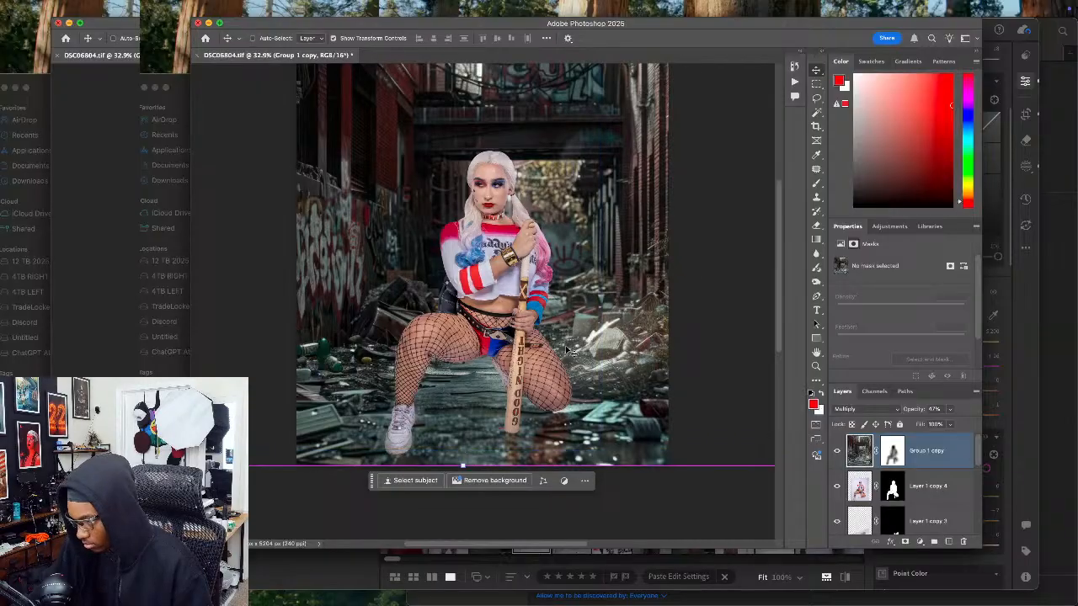
# Step: Try to free-transform Layer 1 copy with a selection loaded, and clear the selection
pyautogui.keyDown('super'); pyautogui.click(893, 486); pyautogui.keyUp('super')
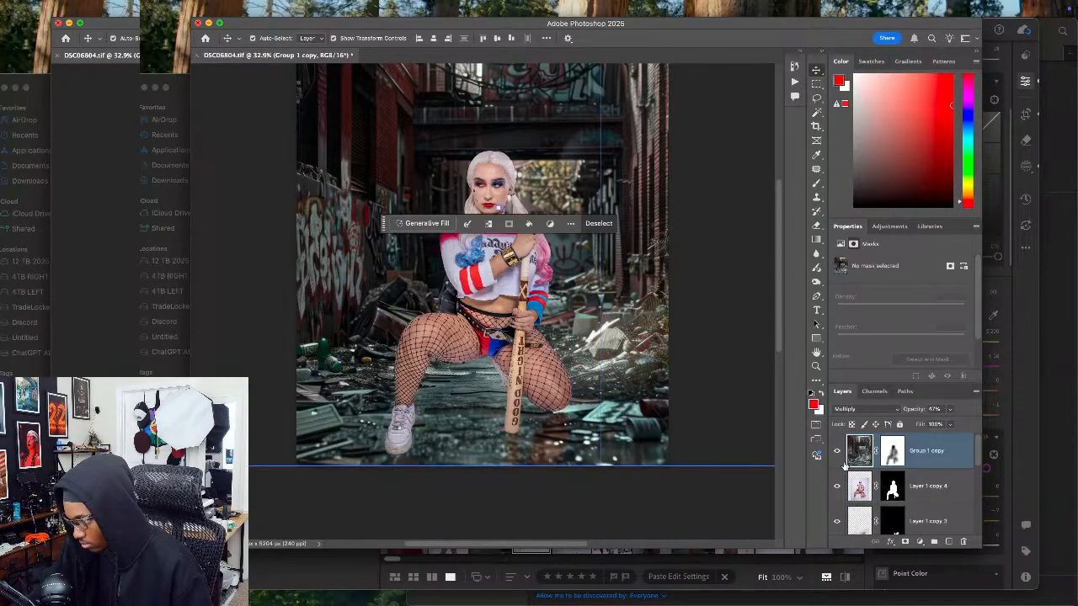
pyautogui.click(931, 488)
pyautogui.scroll(-2, 937, 490)
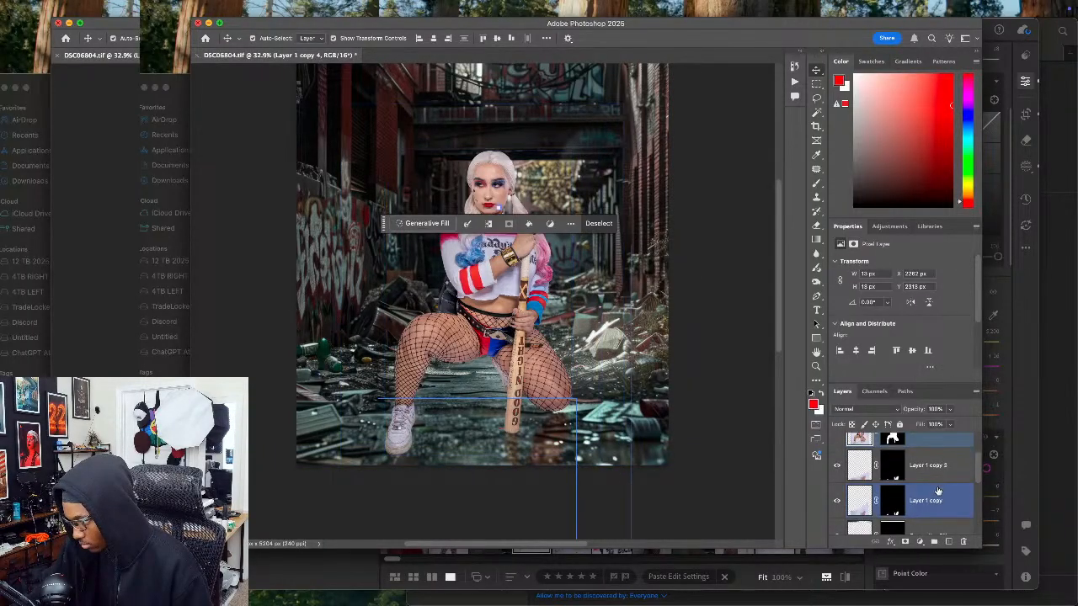
pyautogui.click(937, 500)
pyautogui.press('super+t')
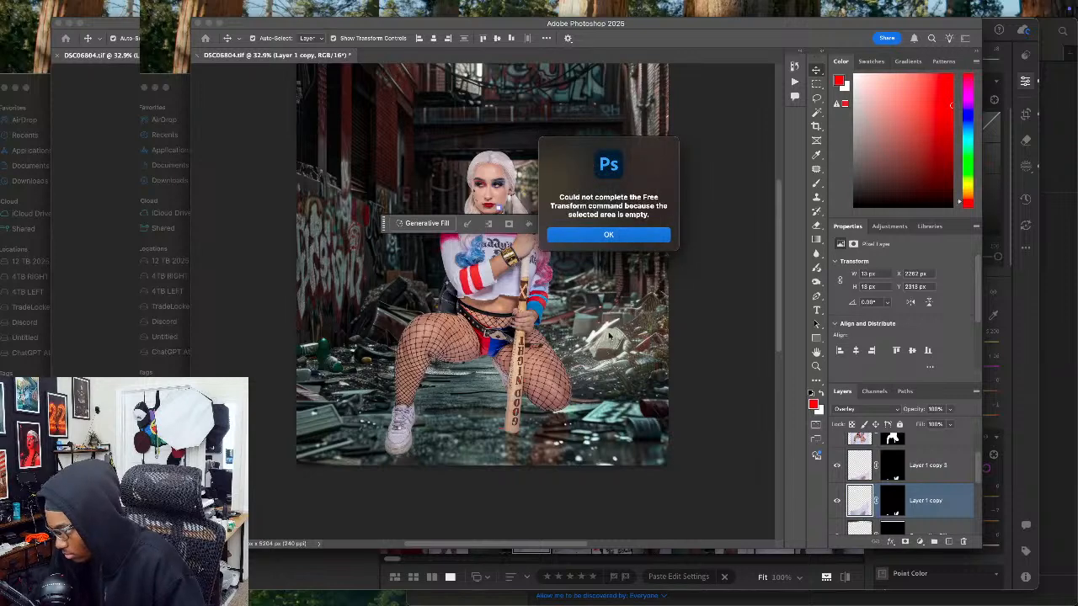
pyautogui.click(608, 235)
pyautogui.press('super+d')
# Step: Move Layer 1 copy upward by about 116 px with Free Transform, then deselect the layer
pyautogui.keyDown('shift'); pyautogui.click(926, 465); pyautogui.keyUp('shift')
pyautogui.click(918, 502)
pyautogui.press('super+t')
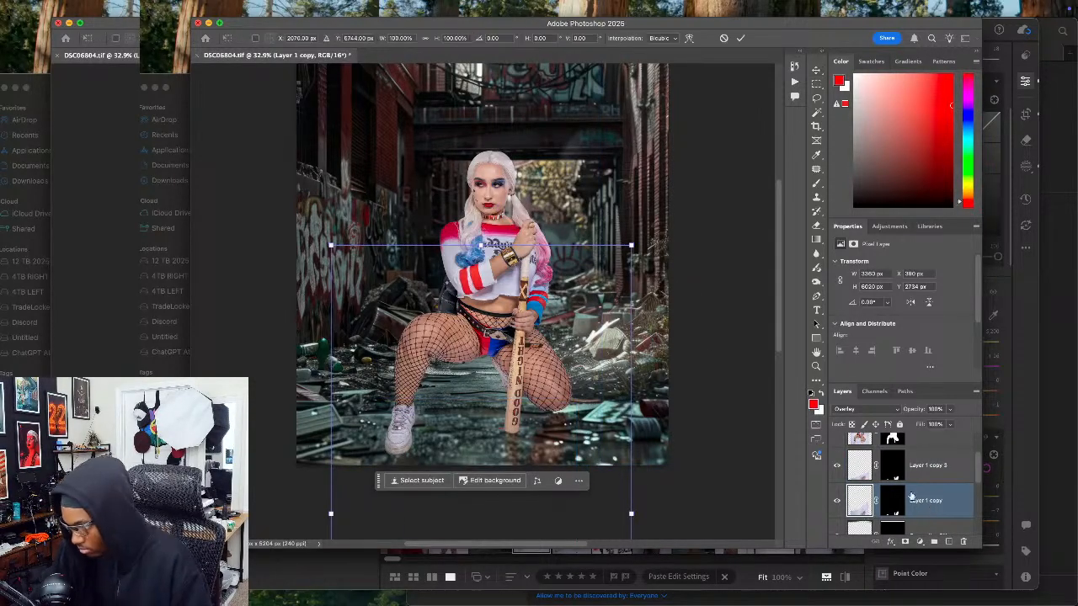
pyautogui.moveTo(567, 393); pyautogui.dragTo(569, 380)
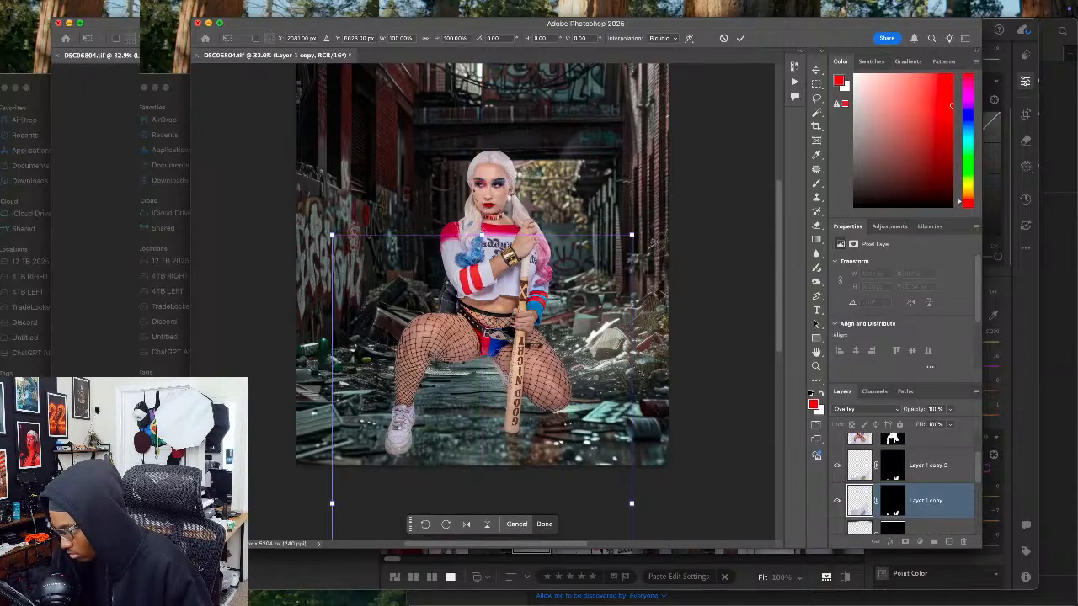
pyautogui.press('Return')
pyautogui.click(696, 362)
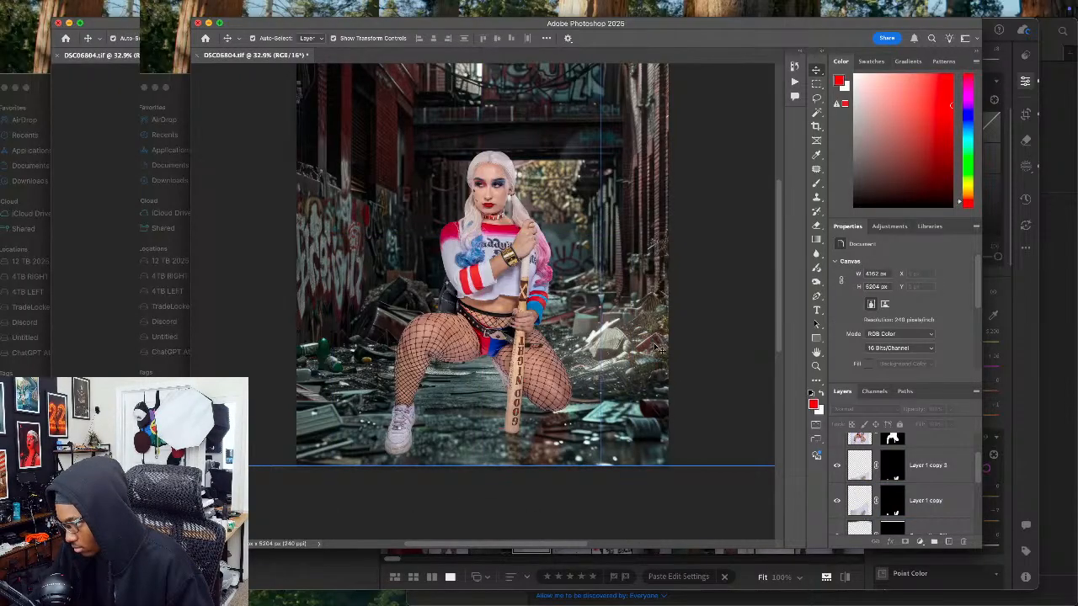
# Step: Paint black over the subject's legs and shoe on the Group 1 copy layer mask with the Brush tool
pyautogui.scroll(2, 903, 479)
pyautogui.click(905, 480)
pyautogui.click(892, 452)
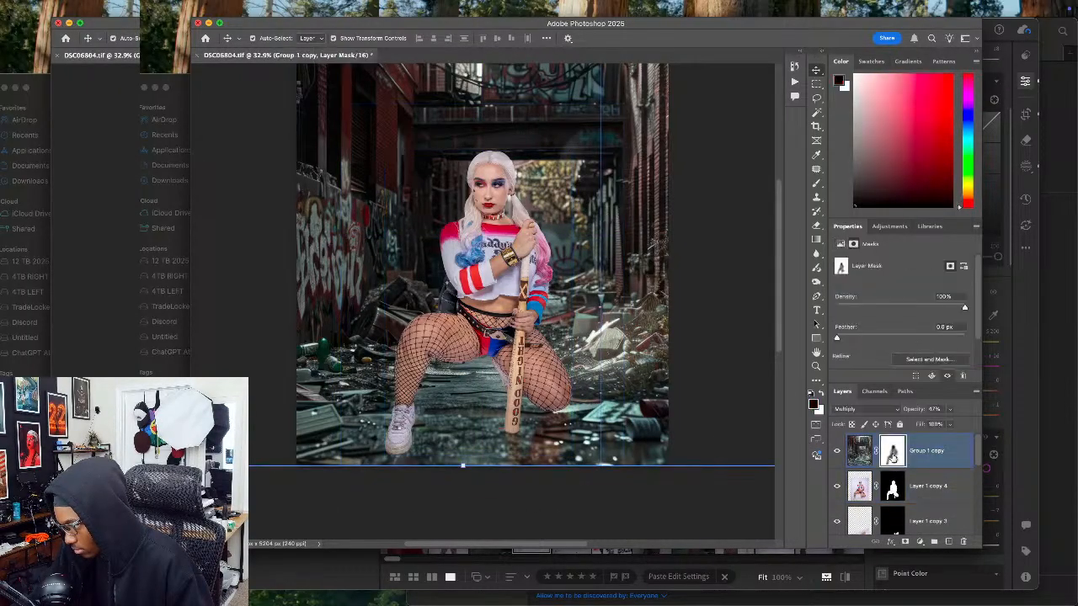
pyautogui.click(817, 184)
pyautogui.moveTo(530, 380)
pyautogui.mouseDown()
pyautogui.moveTo(568, 396)
pyautogui.moveTo(538, 400)
pyautogui.moveTo(505, 375)
pyautogui.moveTo(560, 396)
pyautogui.moveTo(471, 336)
pyautogui.moveTo(413, 364)
pyautogui.moveTo(417, 353)
pyautogui.moveTo(397, 438)
pyautogui.mouseUp()
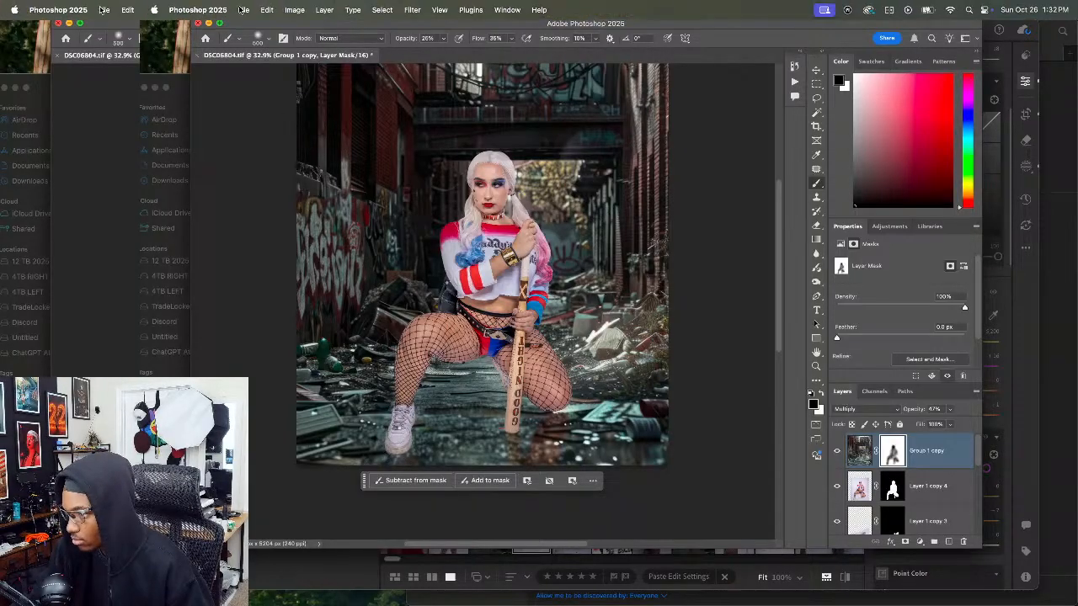
# Step: Quick-export the composite as a PNG named DSC06804 into the Downloads folder
pyautogui.click(242, 10)
pyautogui.moveTo(270, 186)
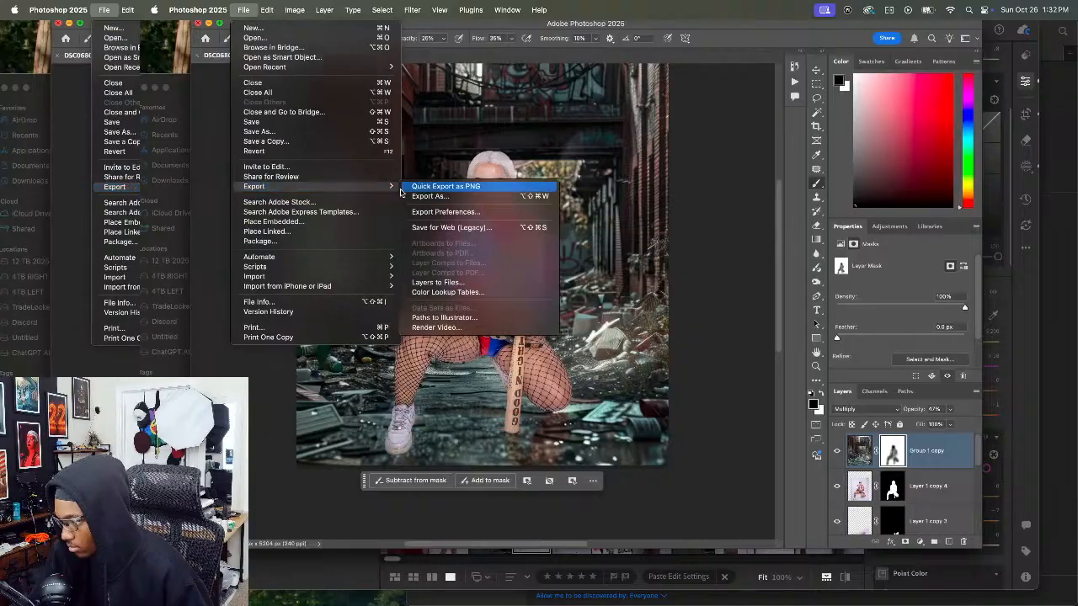
pyautogui.click(437, 189)
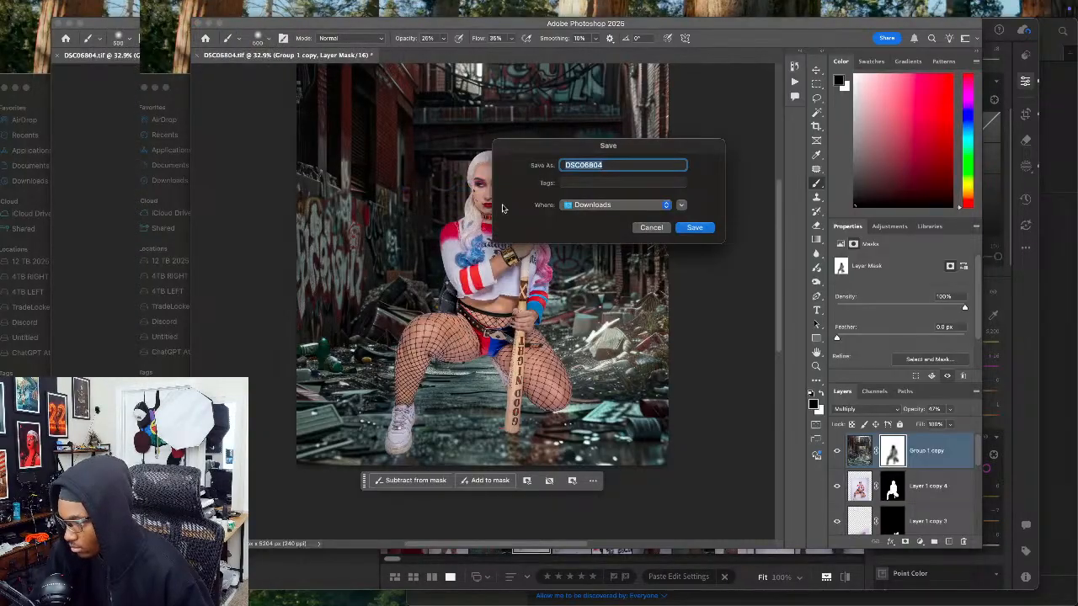
pyautogui.click(695, 227)
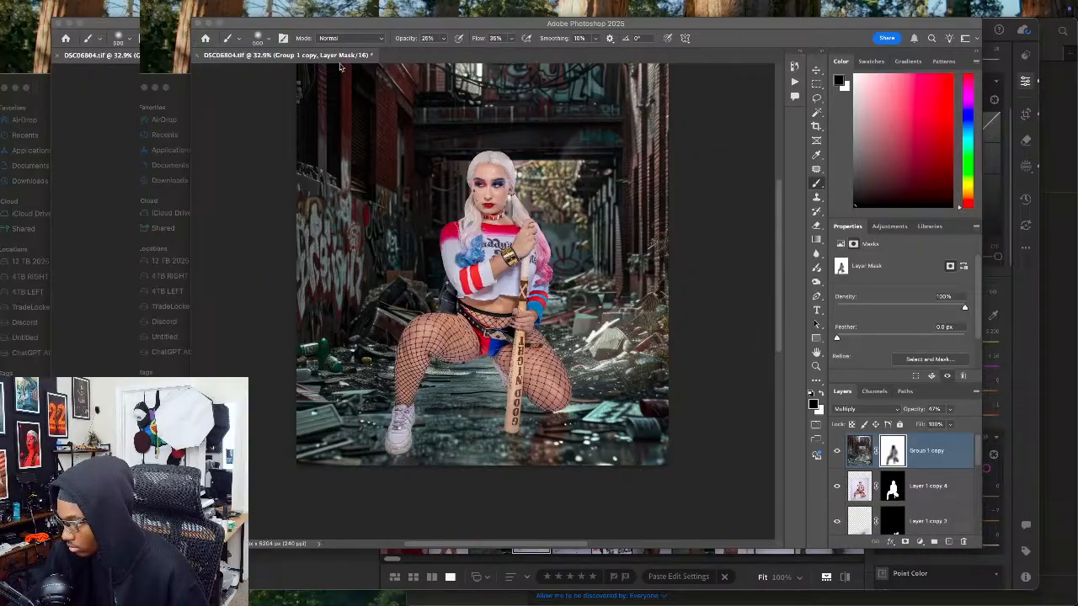
# Step: Close the DSC06804.tif document and save its changes
pyautogui.click(195, 57)
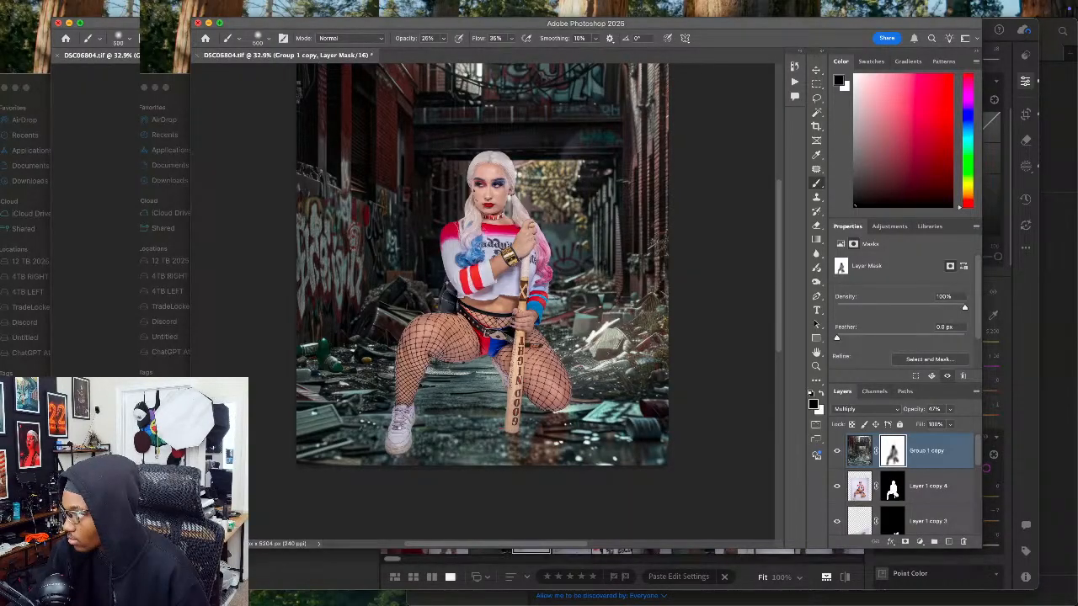
pyautogui.click(199, 55)
pyautogui.click(608, 223)
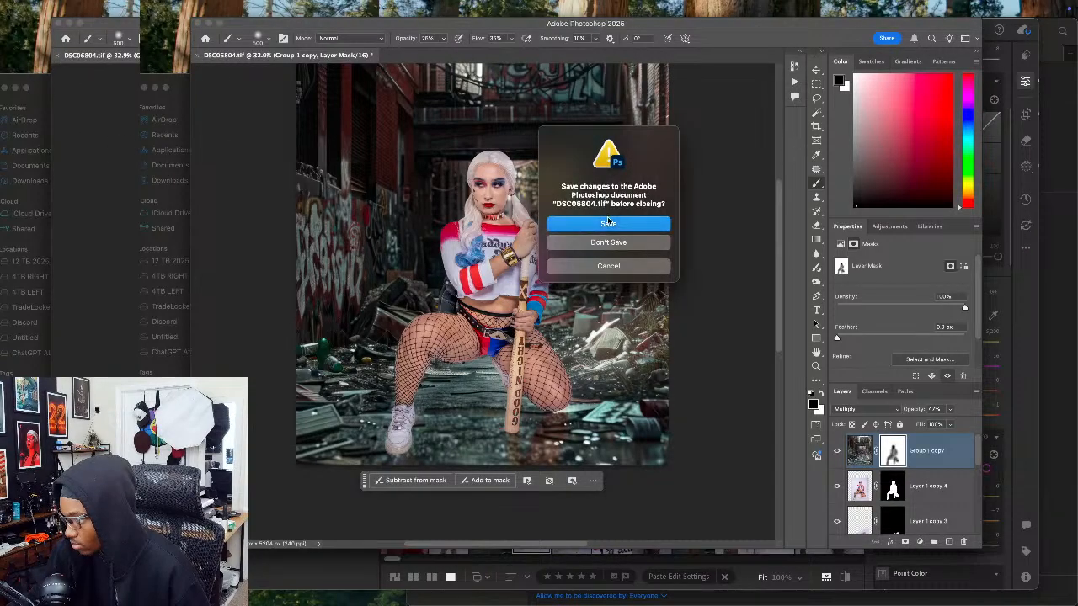
# Step: Switch to Lightroom, add a Subject mask to the close-up photo with the bat, and raise its highlights and shadows
pyautogui.click(509, 552)
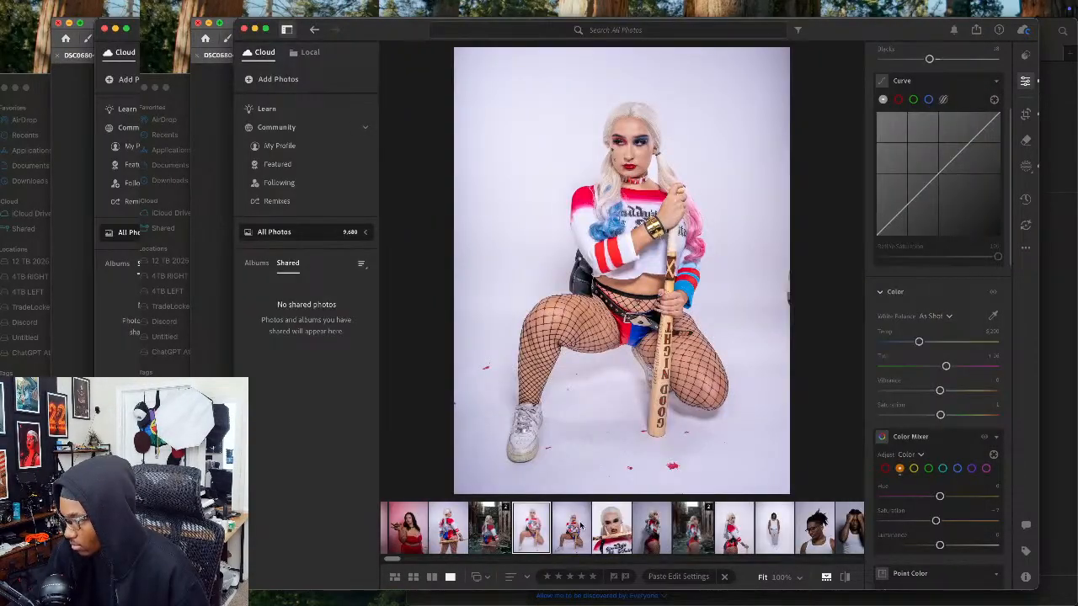
pyautogui.click(610, 528)
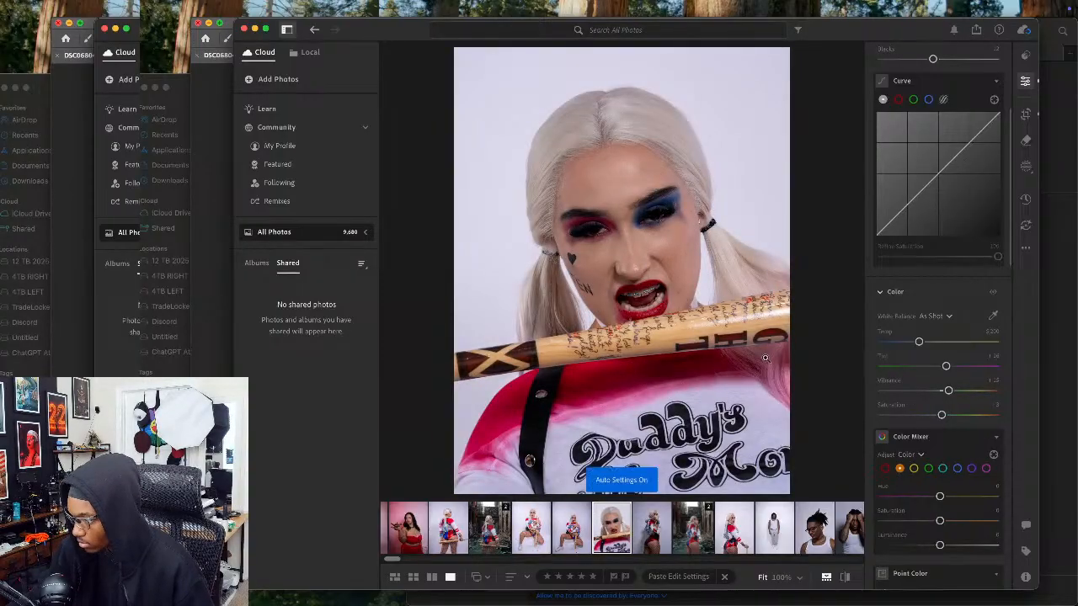
pyautogui.click(1027, 166)
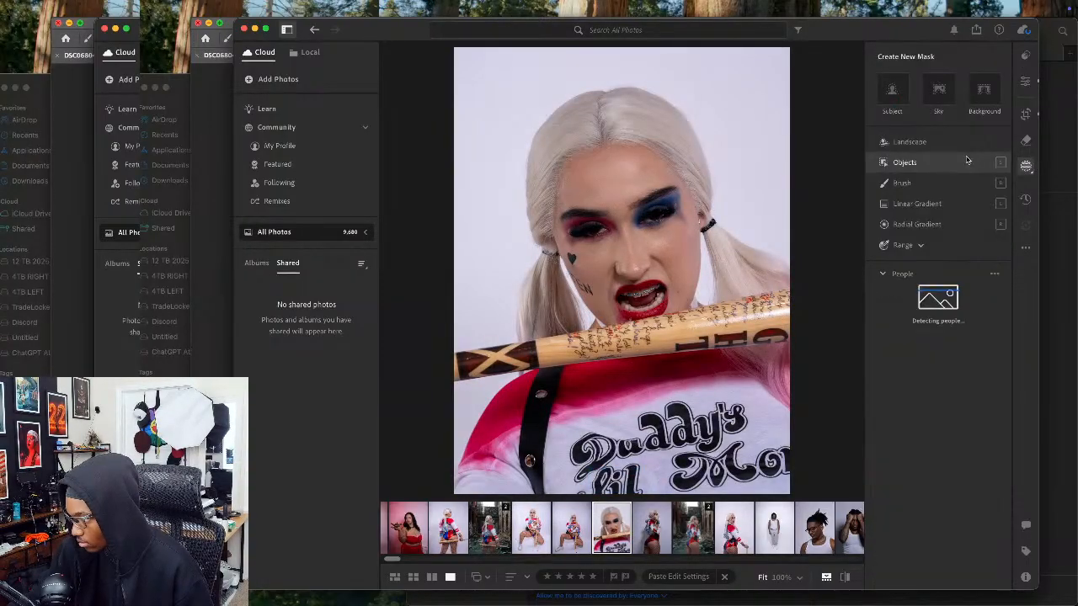
pyautogui.click(893, 91)
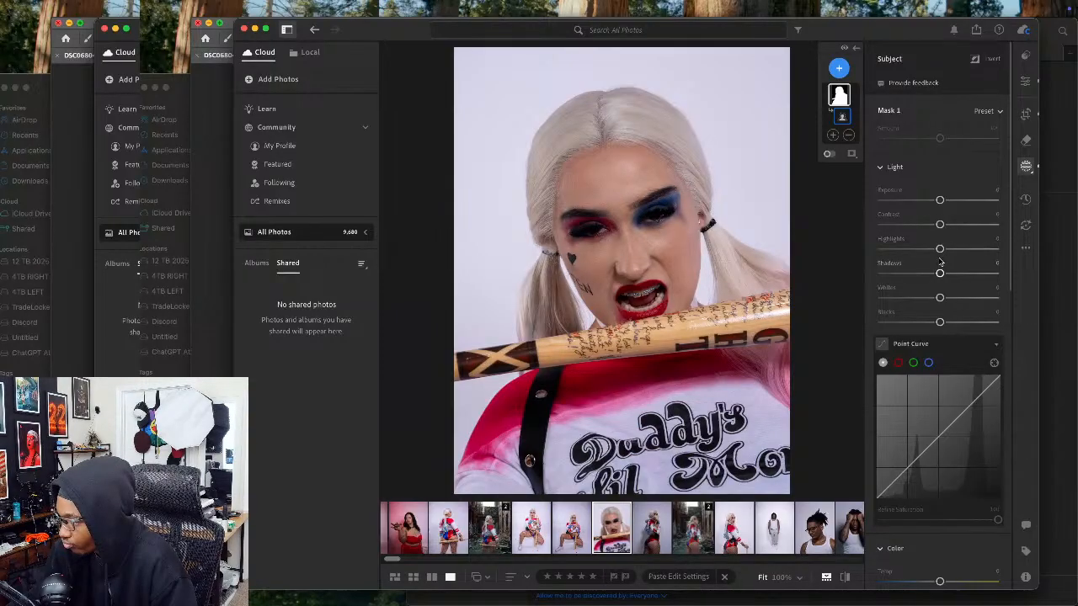
pyautogui.moveTo(940, 276); pyautogui.dragTo(967, 250)
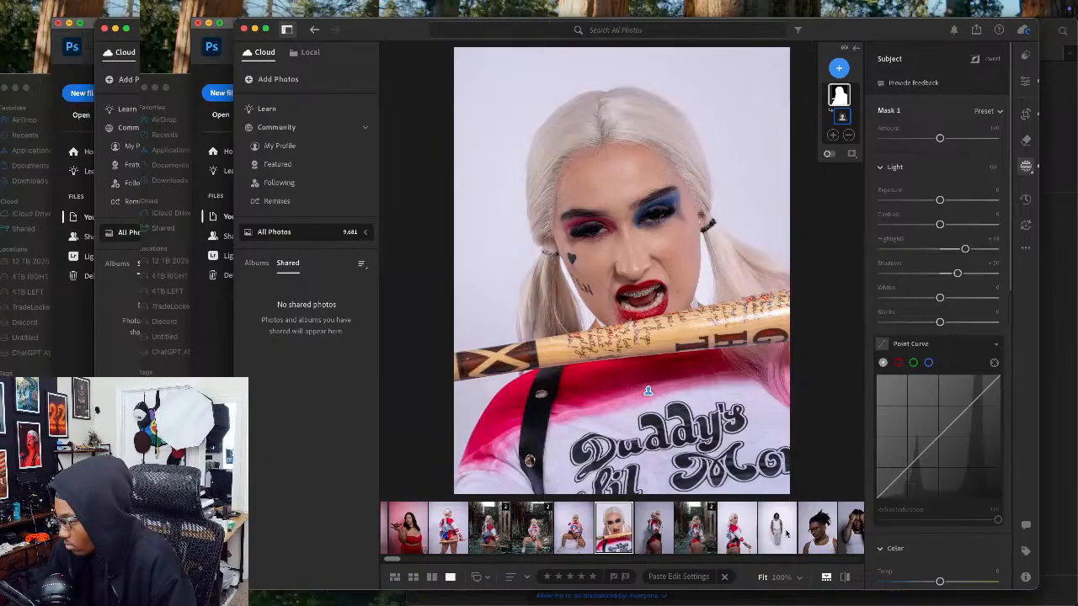
# Step: Select the back-view photo of the subject holding the bat behind her and send it to Photoshop for editing
pyautogui.click(654, 528)
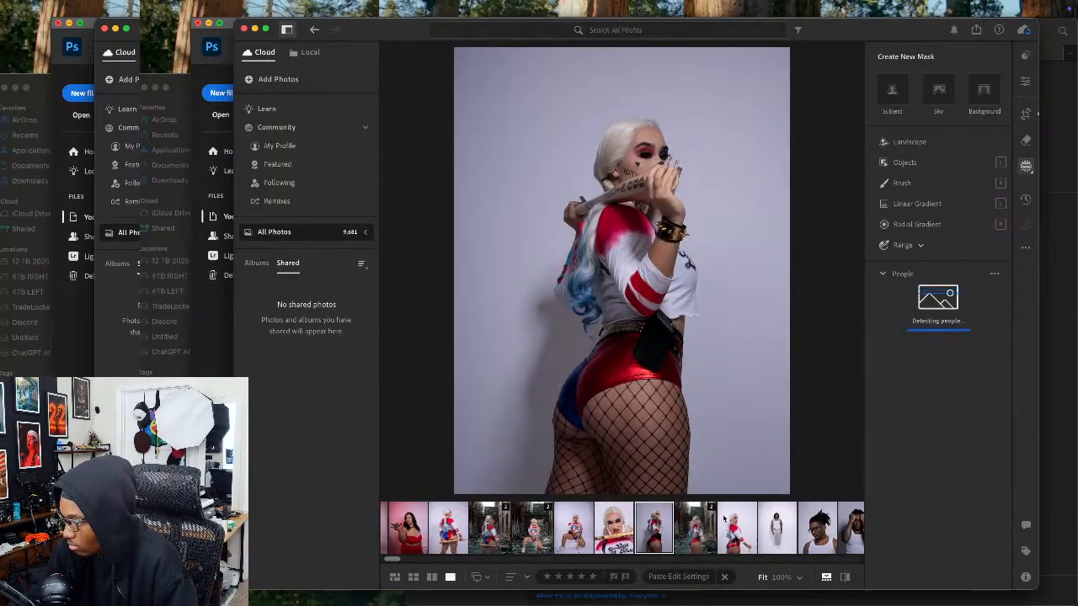
pyautogui.click(699, 527)
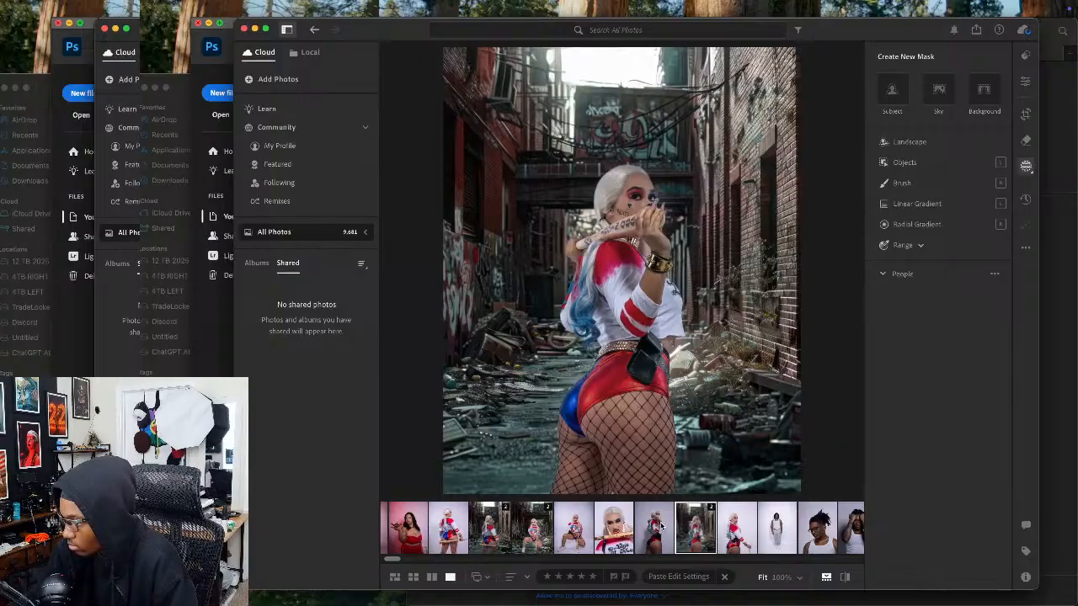
pyautogui.click(661, 526)
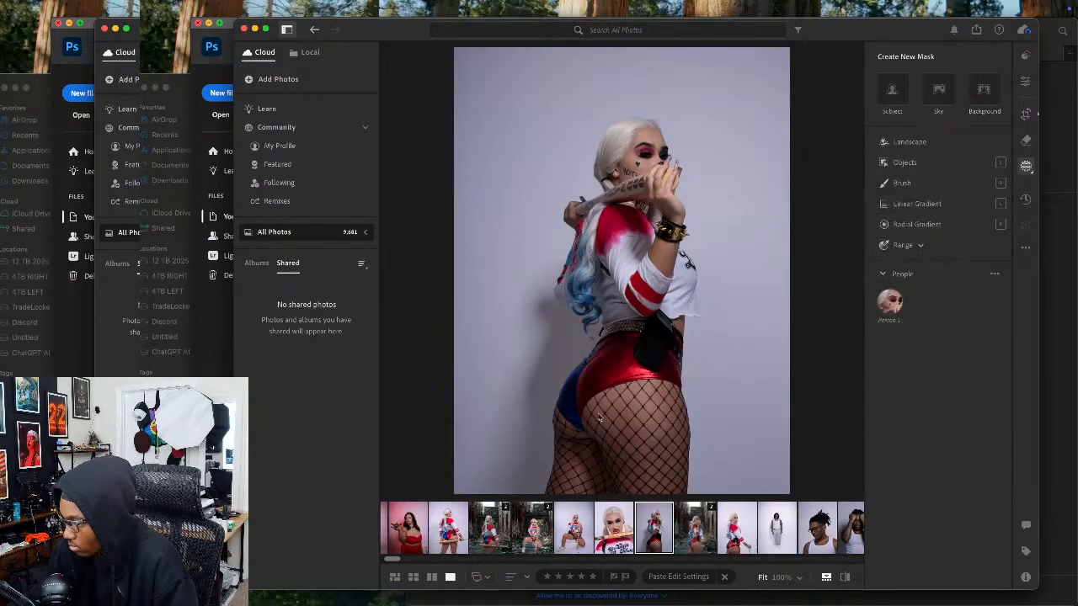
pyautogui.click(448, 526)
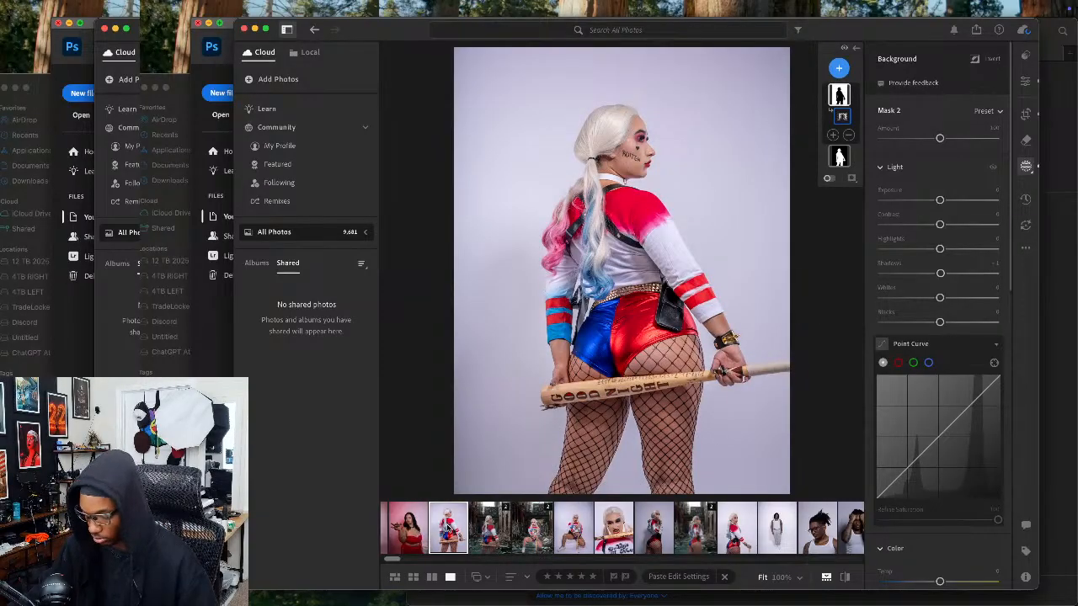
pyautogui.rightClick(649, 346)
pyautogui.moveTo(771, 426)
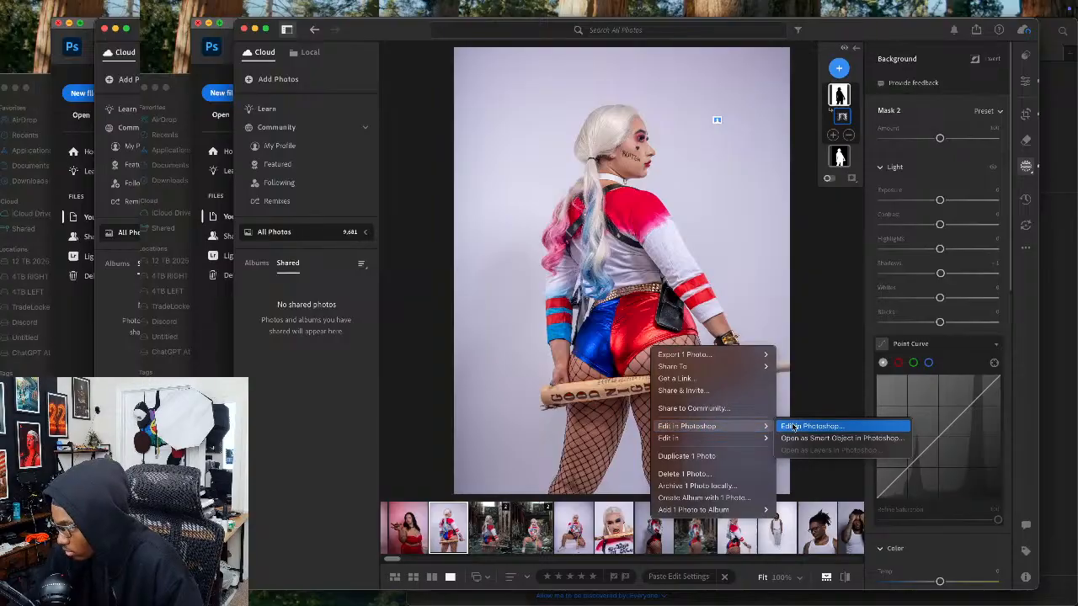
pyautogui.click(809, 426)
# Step: Copy the back-view photo's edit settings, including masking, and paste them onto the side-view photo of the subject leaning on the bat
pyautogui.click(1026, 81)
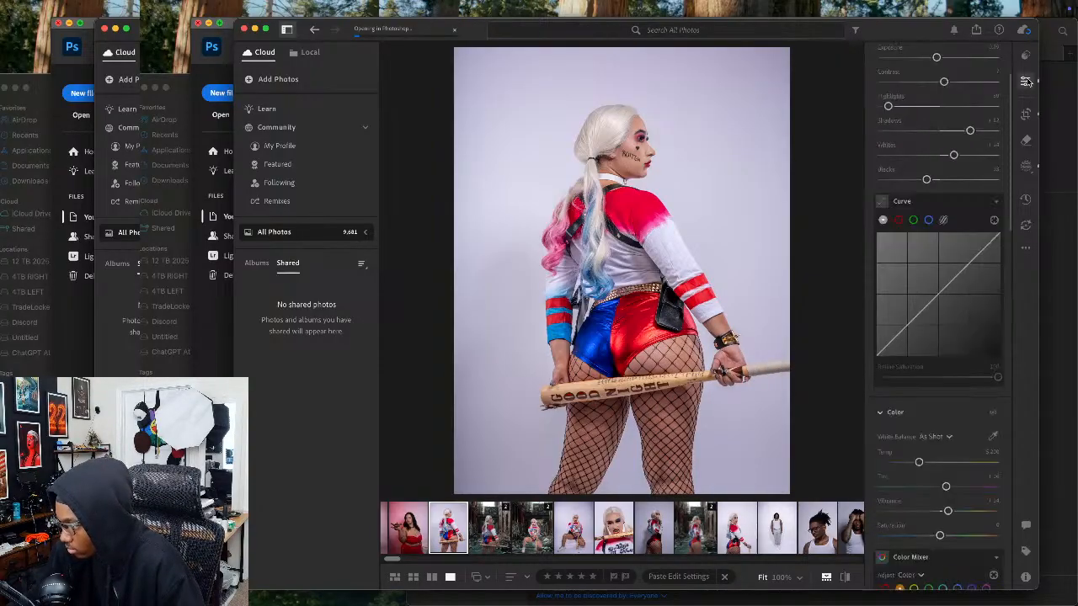
pyautogui.click(1025, 248)
pyautogui.click(968, 288)
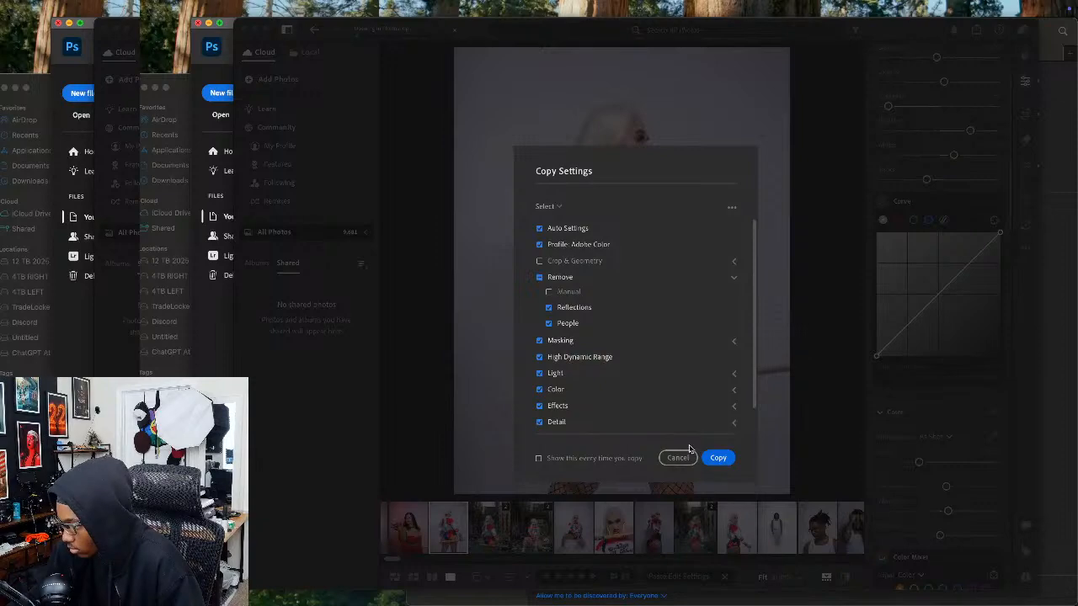
pyautogui.click(717, 457)
pyautogui.click(739, 531)
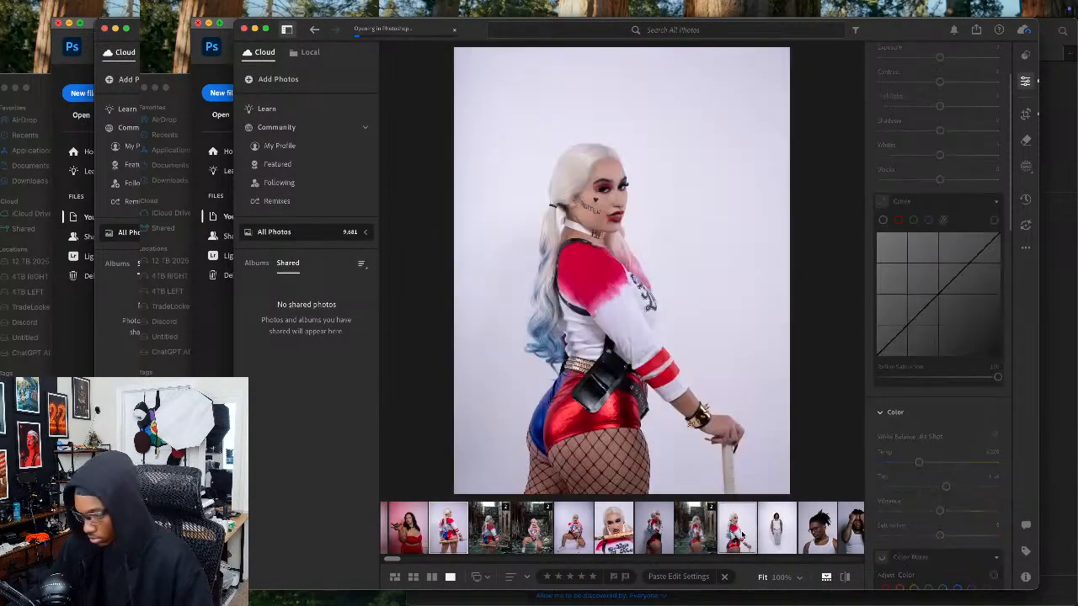
pyautogui.press('super+v')
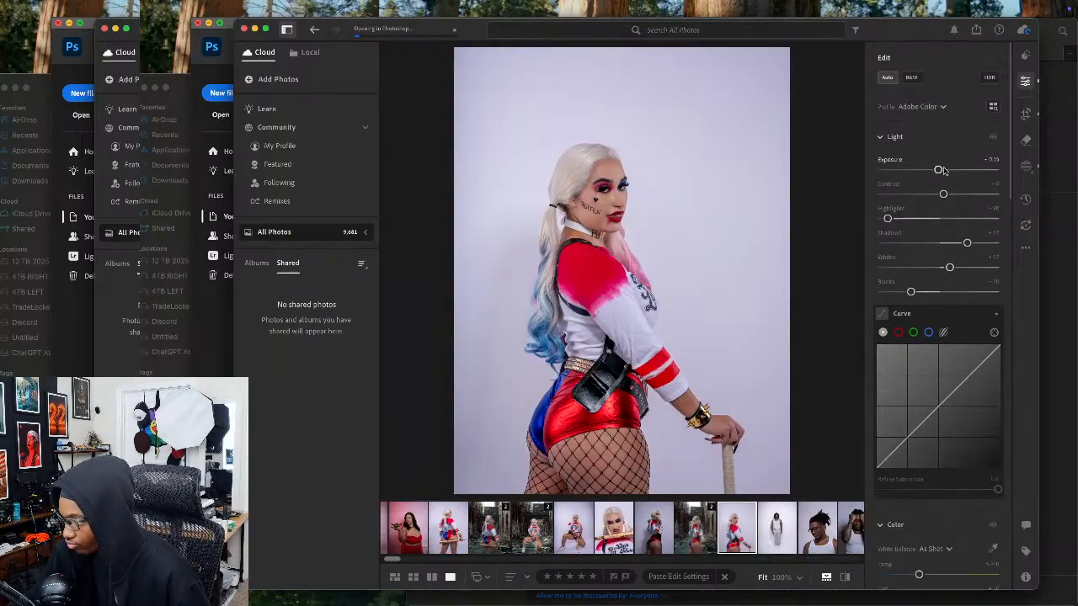
# Step: Raise the shadows of the Subject mask on the side-view photo and send the photo to Photoshop for editing
pyautogui.click(1024, 167)
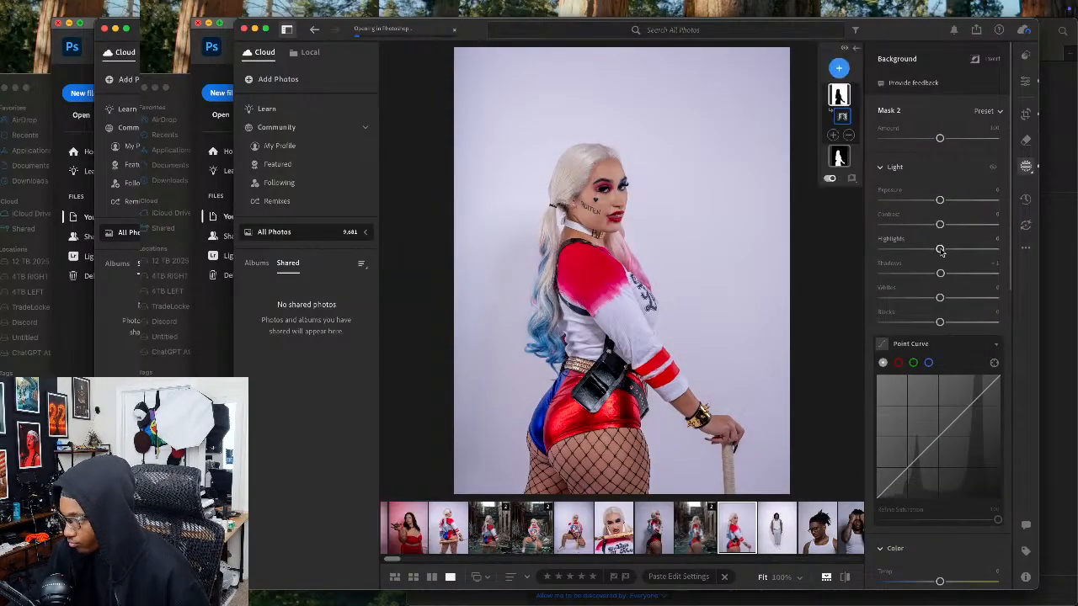
pyautogui.moveTo(940, 250); pyautogui.dragTo(966, 274)
pyautogui.click(842, 157)
pyautogui.rightClick(588, 252)
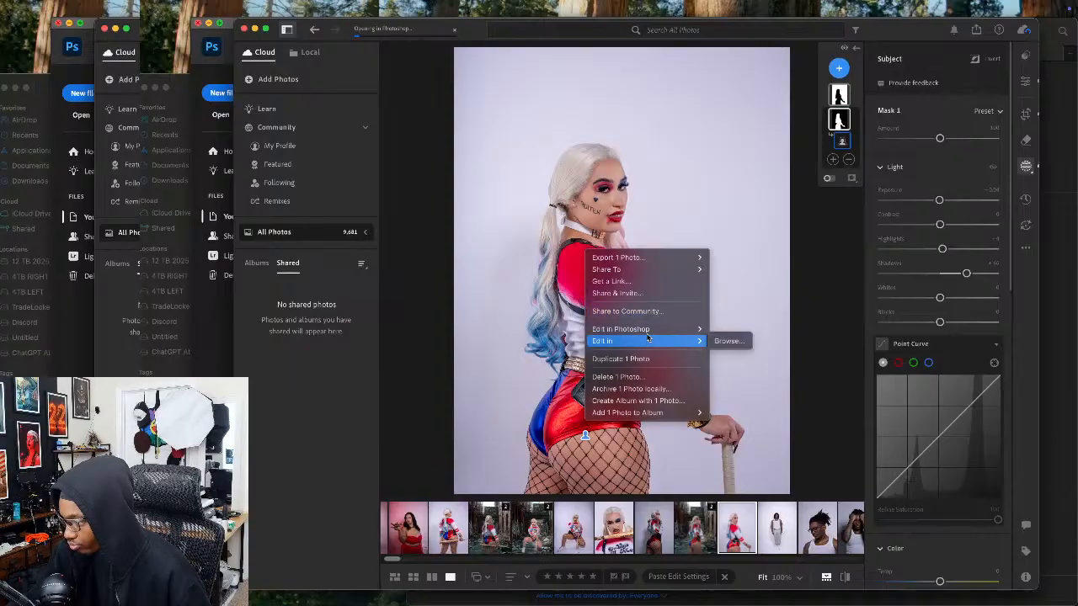
pyautogui.moveTo(664, 332)
pyautogui.click(728, 329)
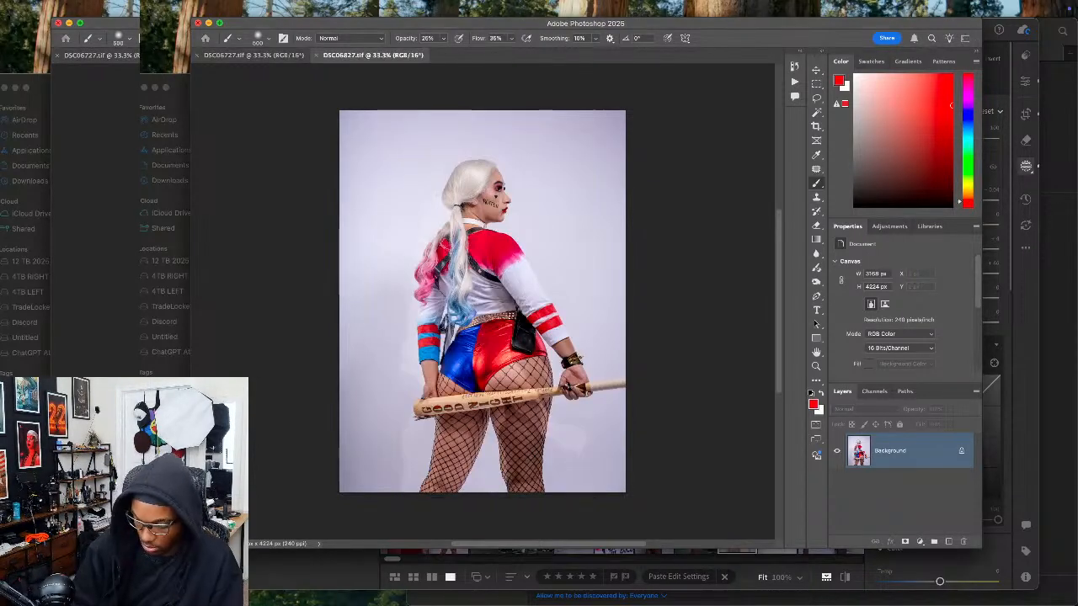
# Step: Try to duplicate the Background layer twice and crop DSC06827.tif to a 4:5 ratio
pyautogui.press('j')
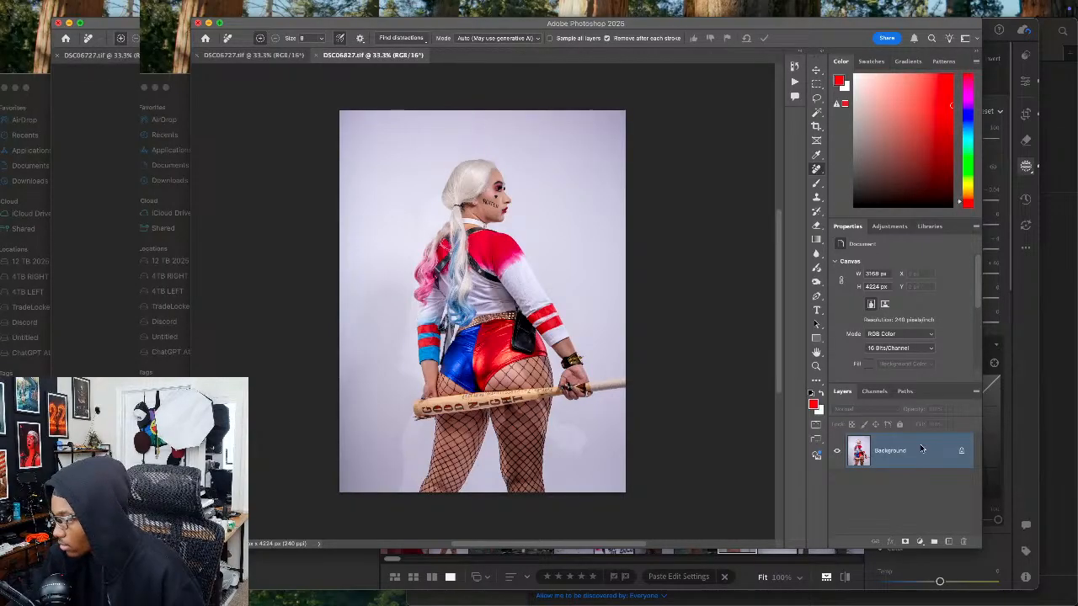
pyautogui.press('super+j')
pyautogui.press('super+j')
pyautogui.press('c')
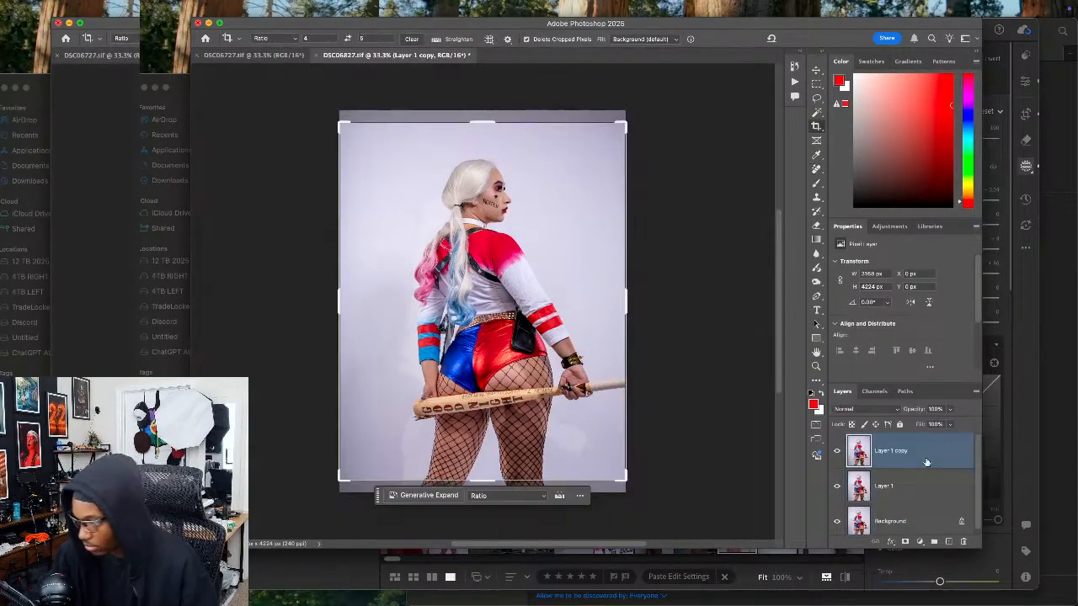
pyautogui.moveTo(528, 354); pyautogui.dragTo(526, 367)
pyautogui.press('Return')
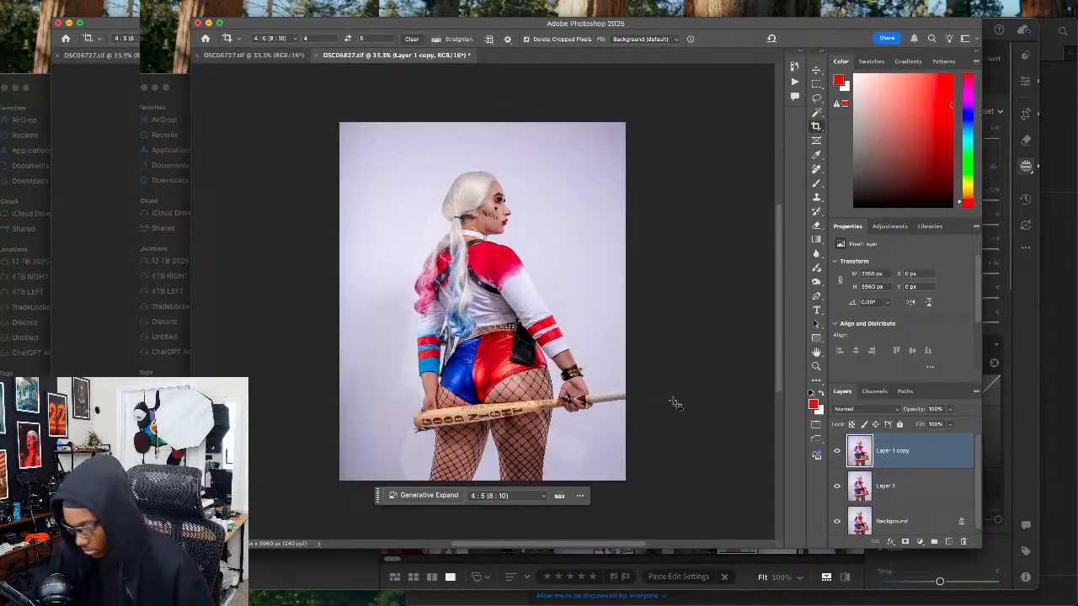
pyautogui.scroll(-1, 911, 480)
pyautogui.scroll(1, 911, 481)
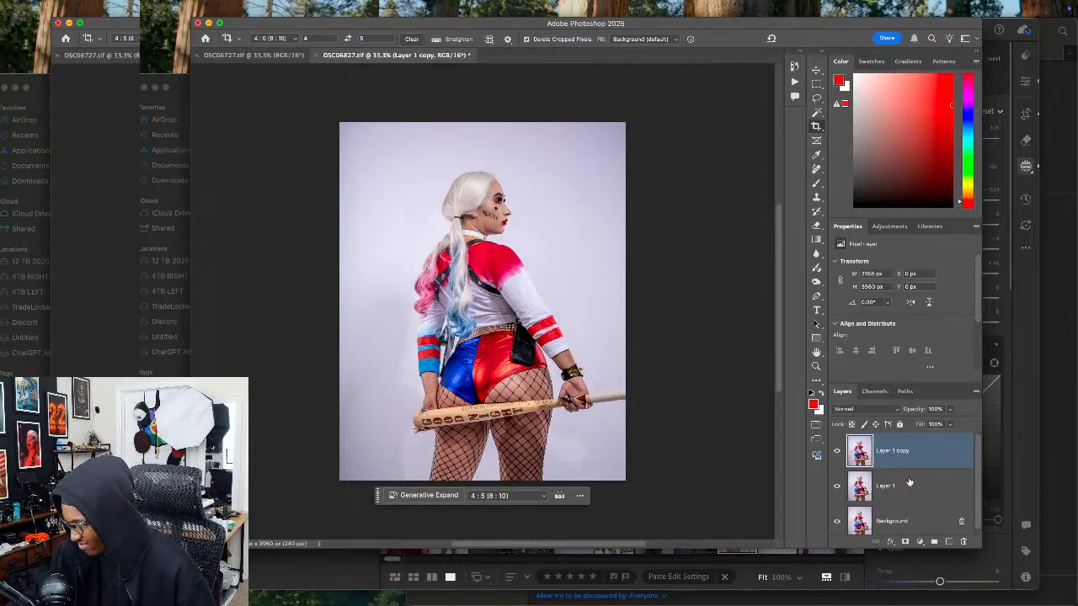
# Step: Undo the crop and both layer duplications on DSC06827.tif, and shift the Photoshop window aside
pyautogui.click(694, 25)
pyautogui.moveTo(695, 24); pyautogui.dragTo(660, 24)
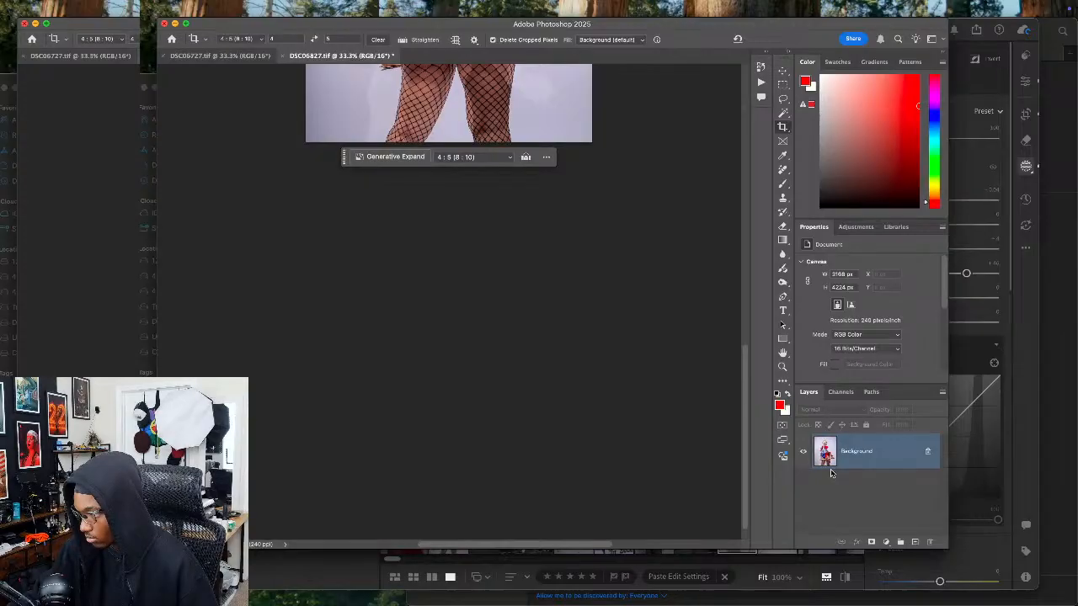
pyautogui.scroll(10, 688, 390)
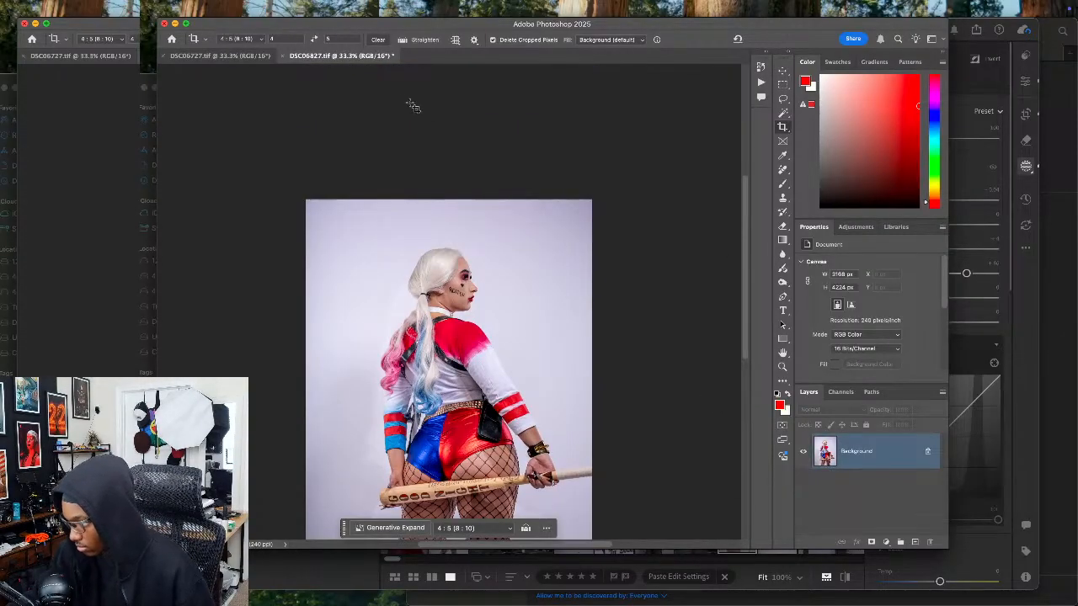
# Step: Try to crop the side-view image DSC06727.tif to a 4:5 ratio
pyautogui.click(240, 57)
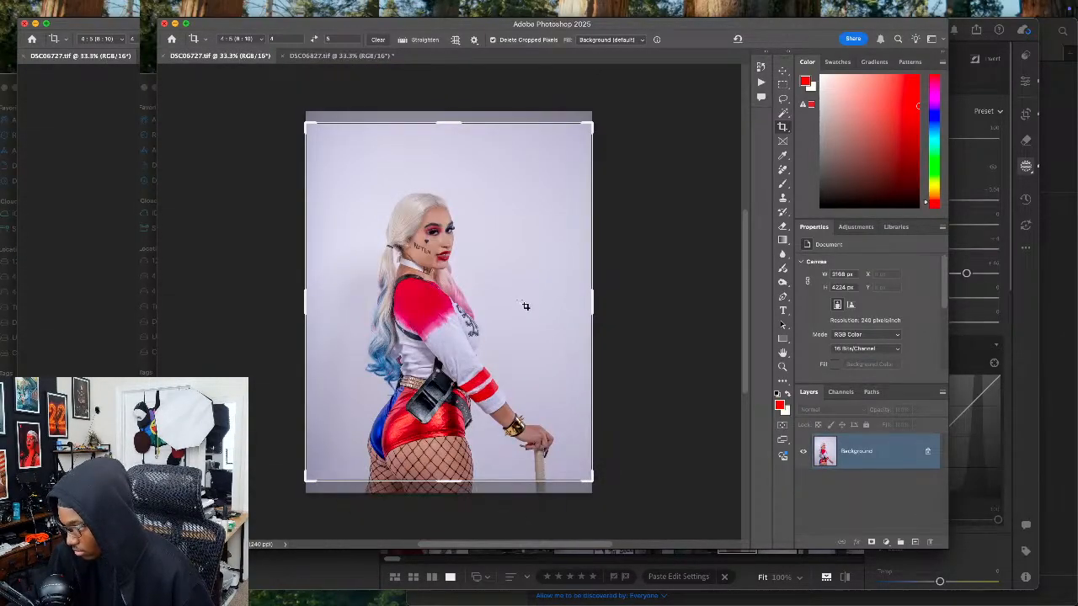
pyautogui.click(556, 300)
pyautogui.moveTo(588, 299)
pyautogui.mouseDown()
pyautogui.moveTo(605, 284)
pyautogui.moveTo(591, 291)
pyautogui.mouseUp()
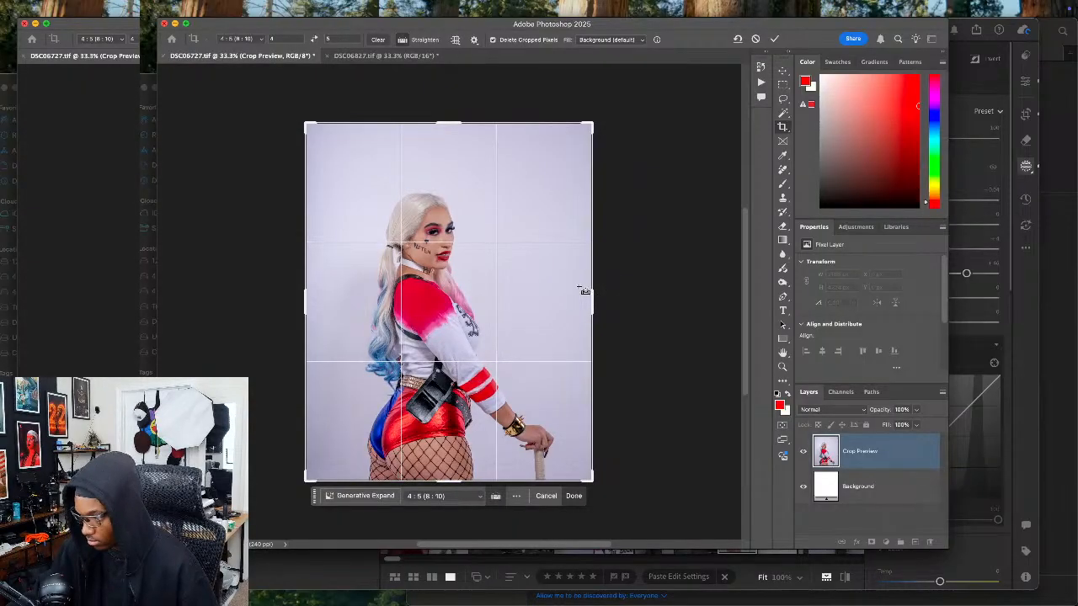
pyautogui.press('Return')
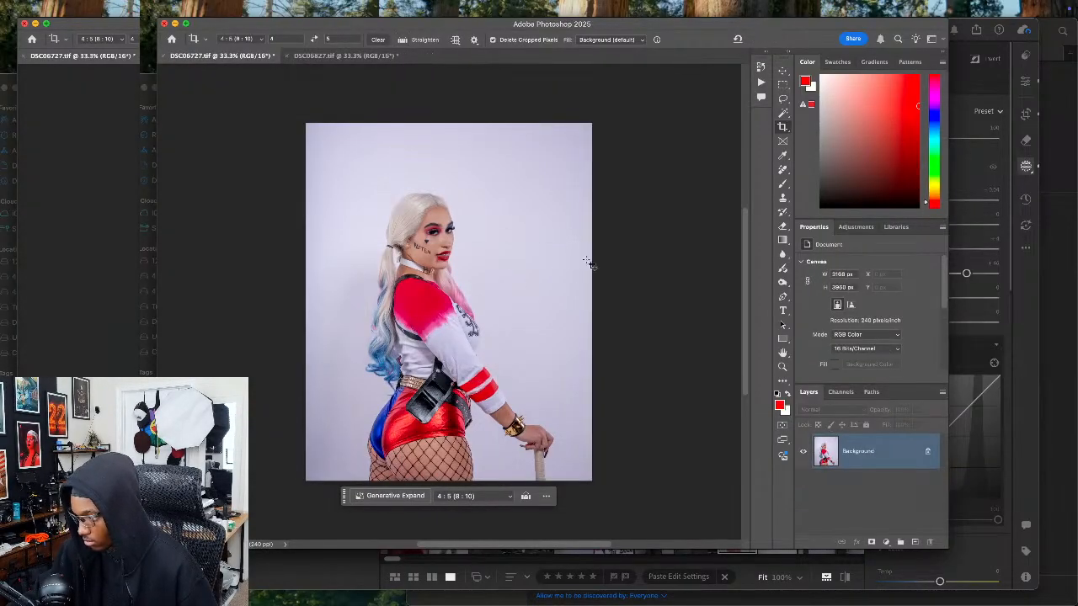
pyautogui.click(782, 71)
pyautogui.press('super+z')
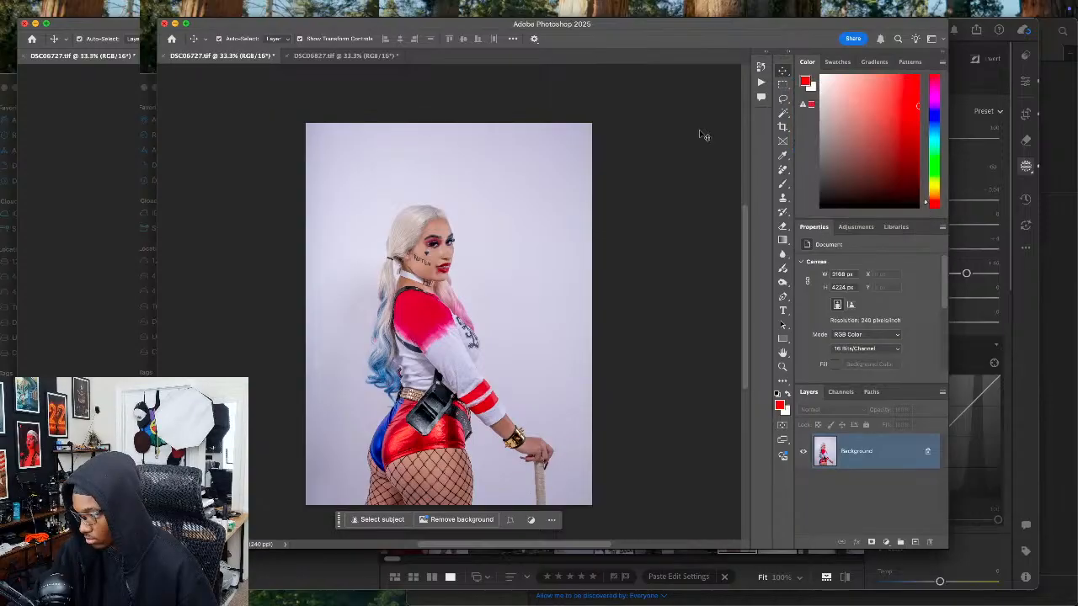
# Step: Crop the side-view image DSC06727.tif to a 4:5 ratio with the Crop tool
pyautogui.scroll(-1, 601, 216)
pyautogui.press('c')
pyautogui.moveTo(593, 292); pyautogui.dragTo(603, 288)
pyautogui.moveTo(428, 205); pyautogui.dragTo(475, 138)
pyautogui.moveTo(455, 97); pyautogui.dragTo(463, 87)
pyautogui.press('Return')
# Step: Close DSC06827.tif without saving its changes and switch to Lightroom
pyautogui.click(345, 56)
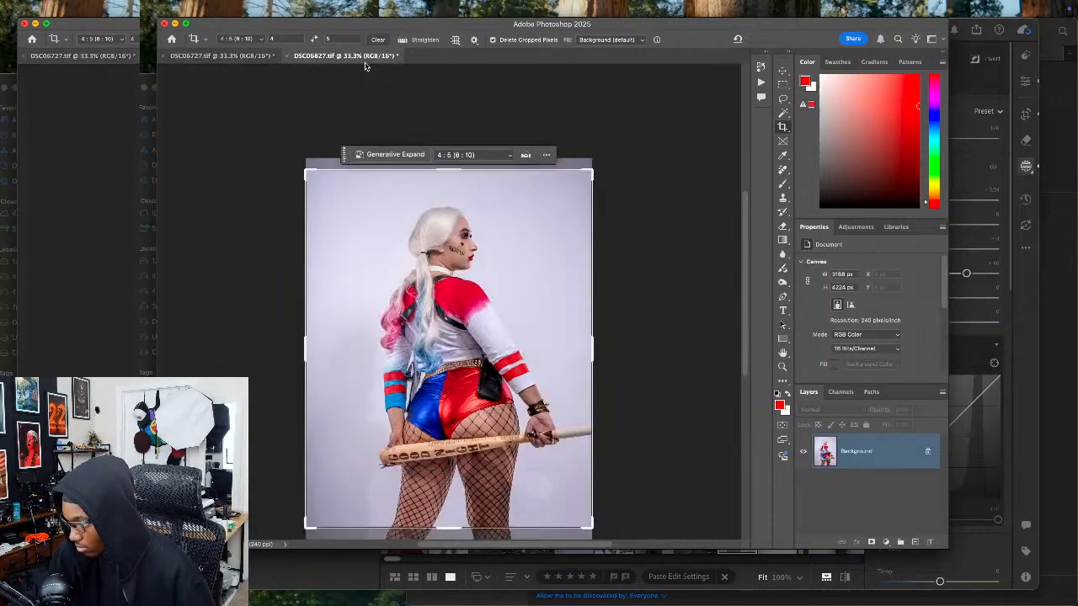
pyautogui.click(287, 55)
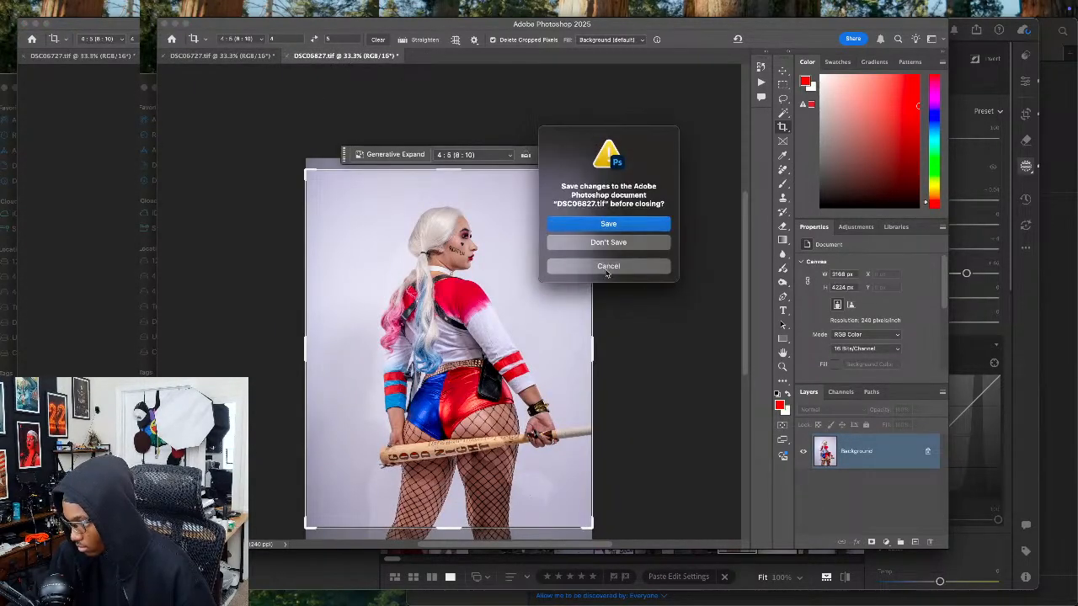
pyautogui.click(609, 245)
pyautogui.click(364, 553)
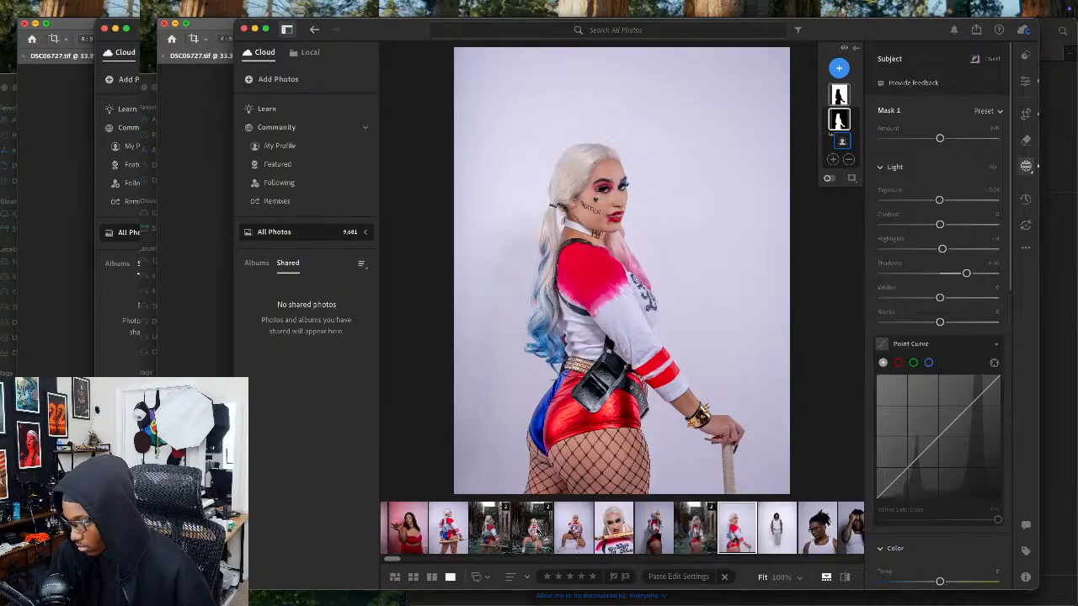
# Step: Select the photo of the subject holding the bat behind her and send it to Photoshop for editing again
pyautogui.click(461, 515)
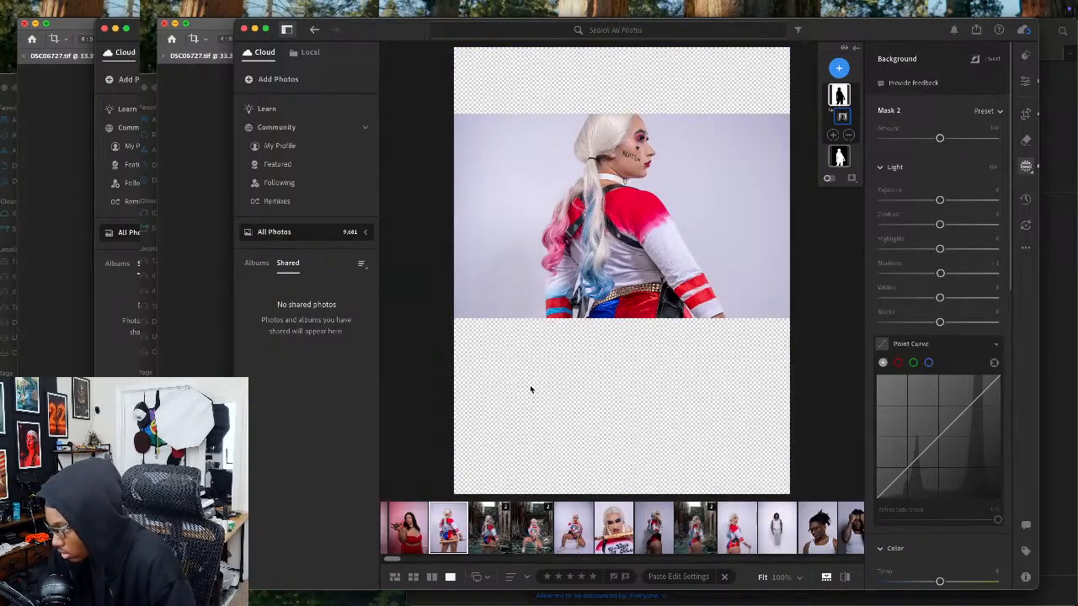
pyautogui.click(747, 531)
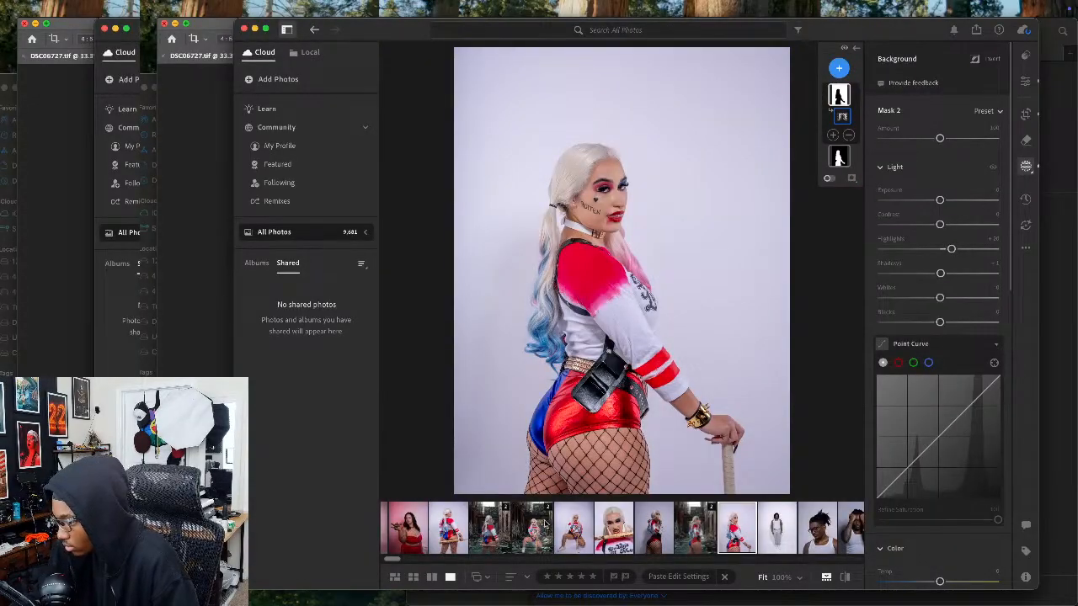
pyautogui.click(465, 525)
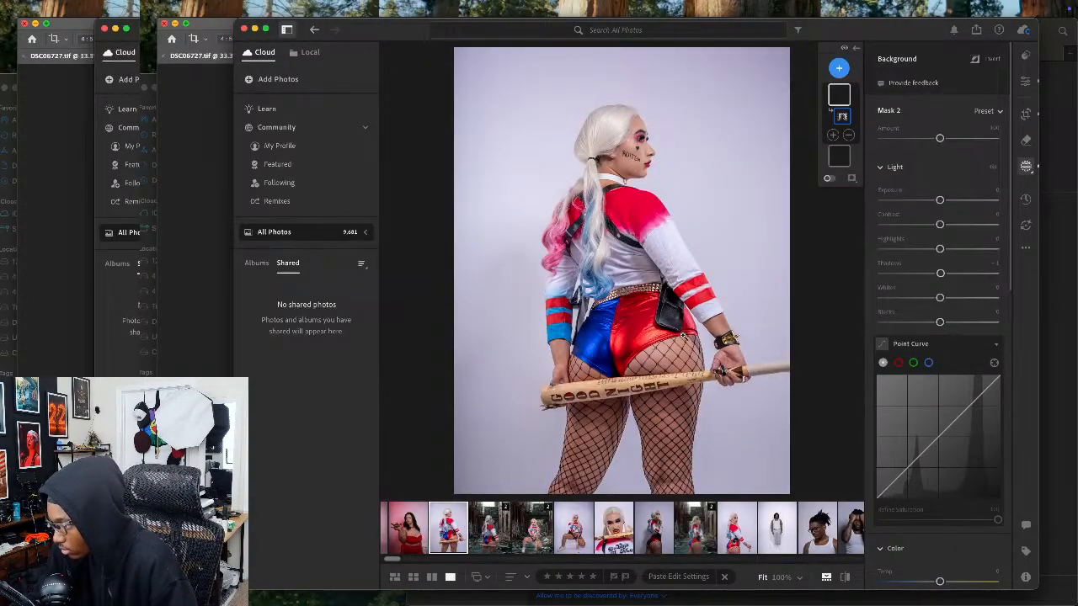
pyautogui.rightClick(685, 337)
pyautogui.moveTo(715, 414)
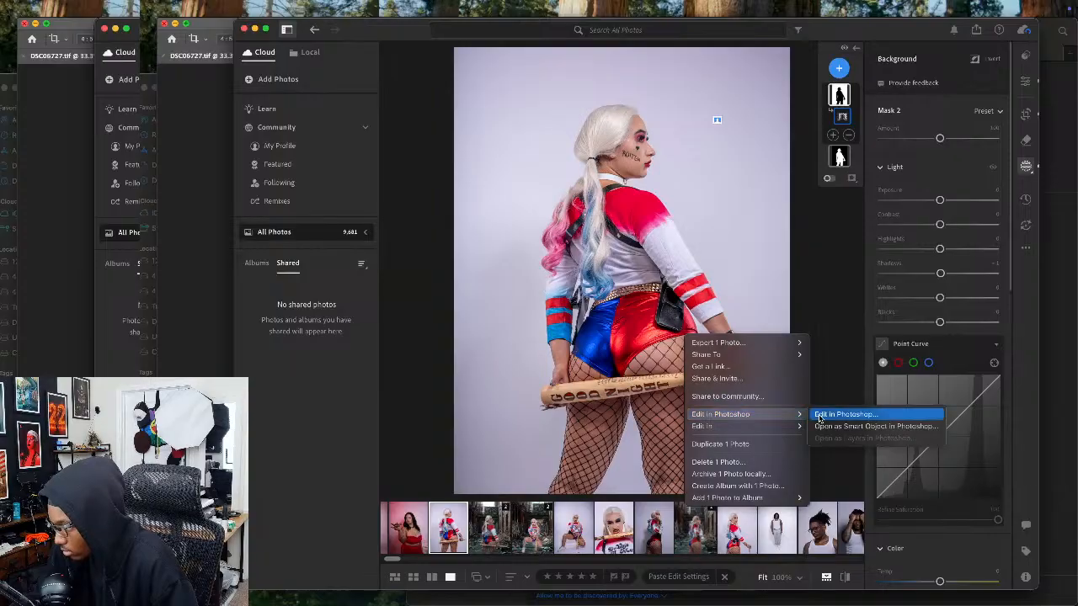
pyautogui.click(850, 413)
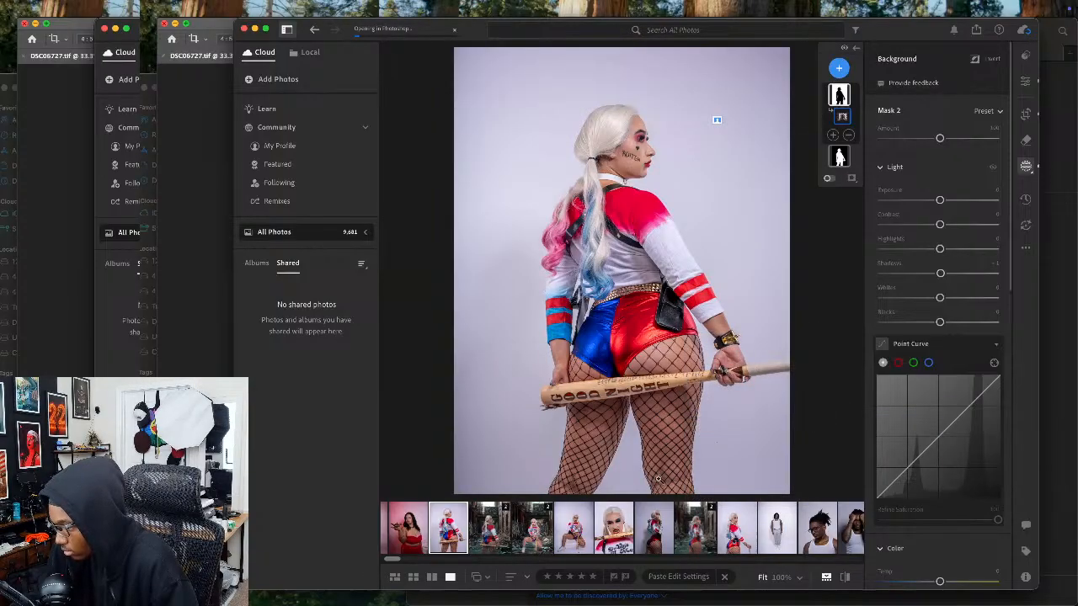
# Step: Paste the copied edit settings onto the photo of the subject resting the bat on her shoulder
pyautogui.click(659, 532)
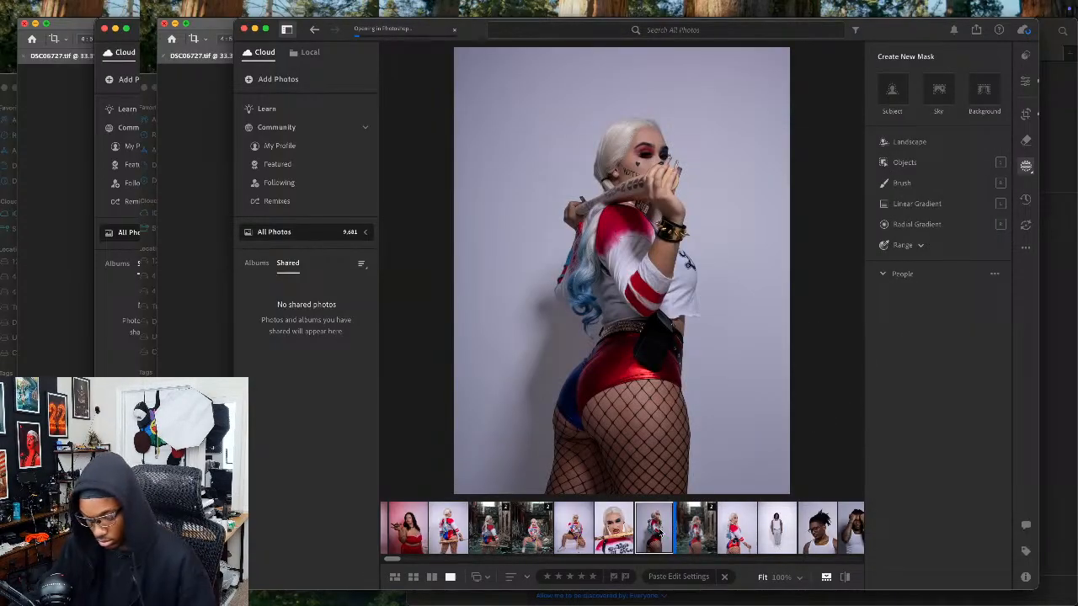
pyautogui.press('super+v')
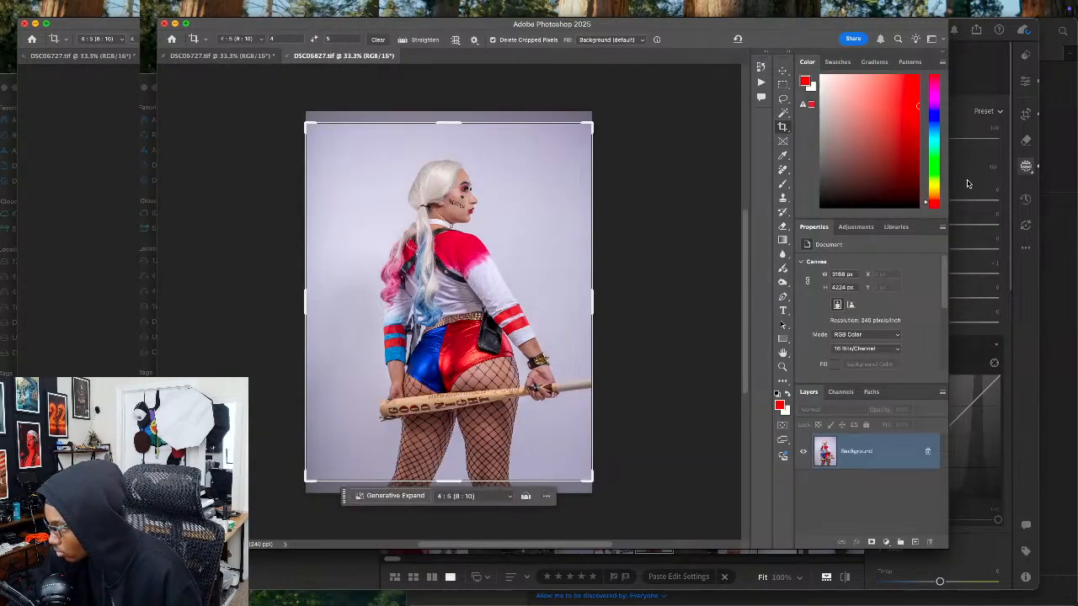
pyautogui.click(961, 163)
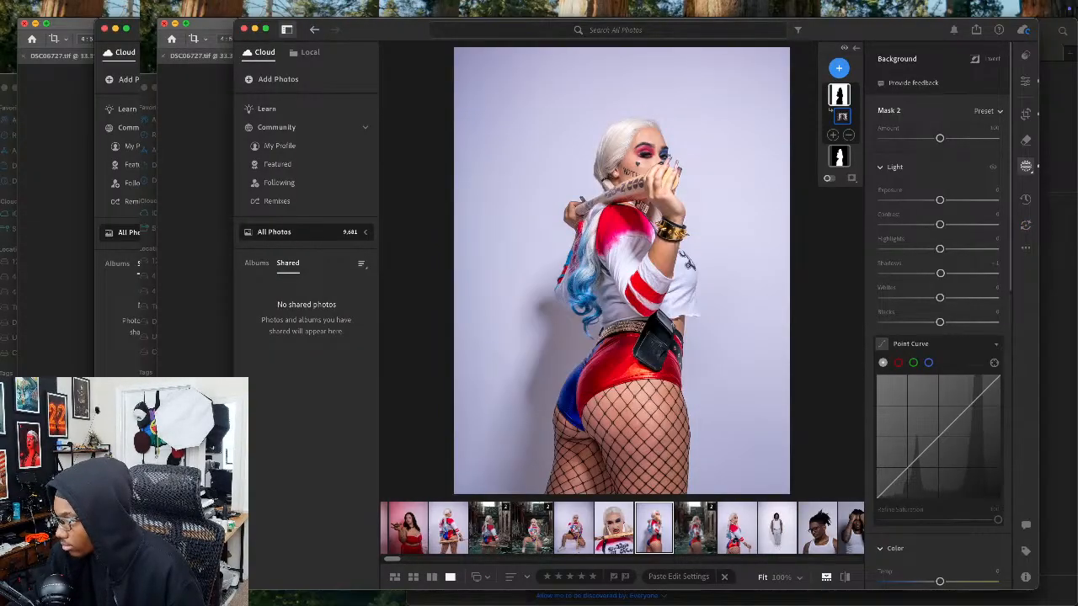
# Step: Switch to Photoshop, duplicate the Background layer of DSC06827.tif twice, and crop the image to a 4:5 ratio
pyautogui.press('super+Tab')
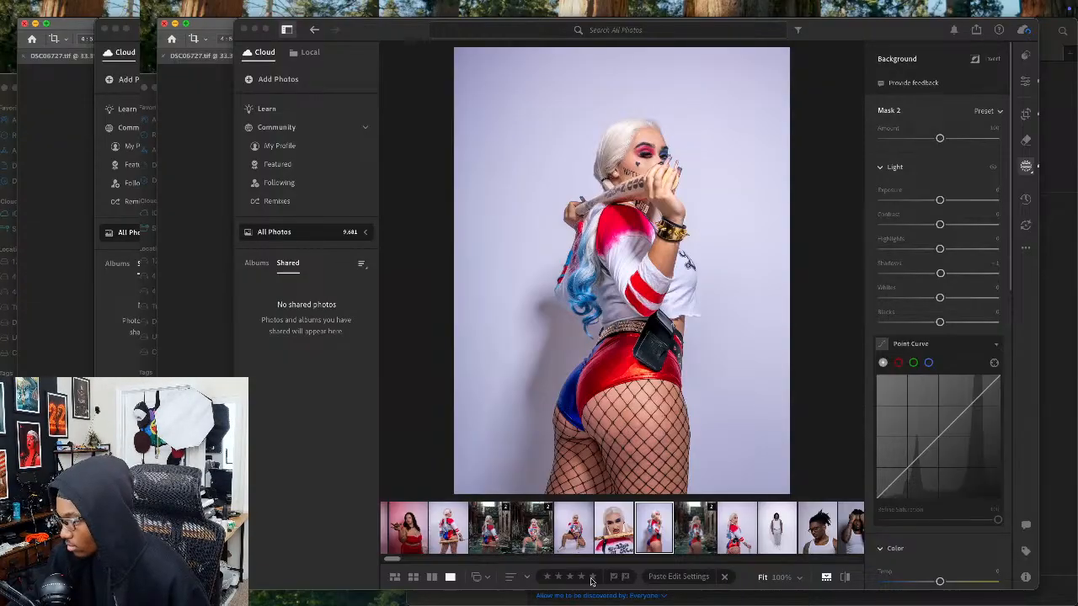
pyautogui.press('super+Tab')
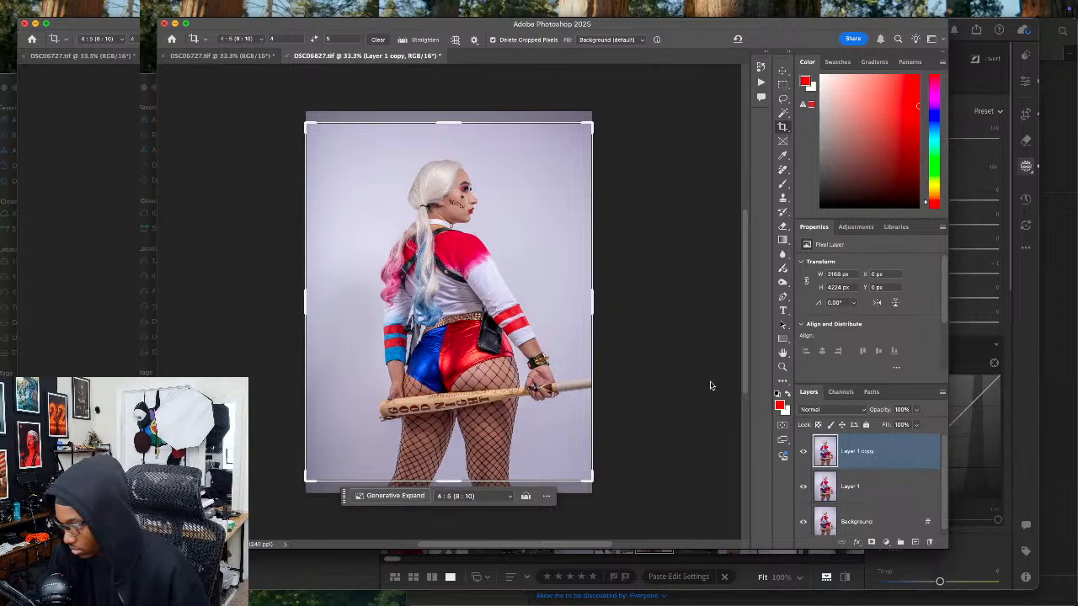
pyautogui.moveTo(494, 305); pyautogui.dragTo(476, 317)
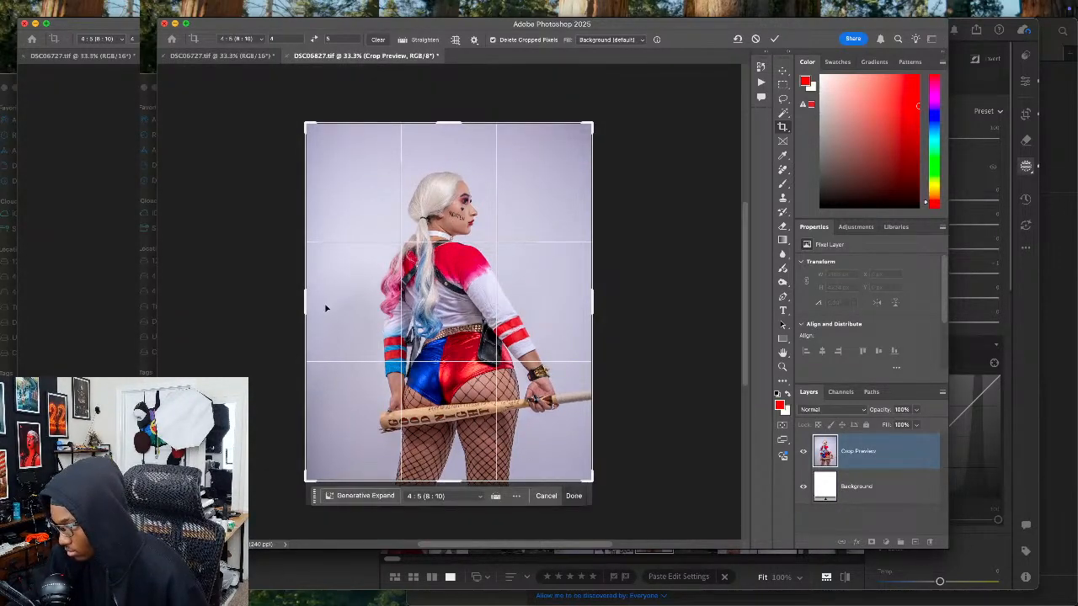
# Step: Open the top layer in Liquify and smooth the back and crown of the hair with brush sizes of 400 and 175
pyautogui.hotkey('ctrl', 'j')
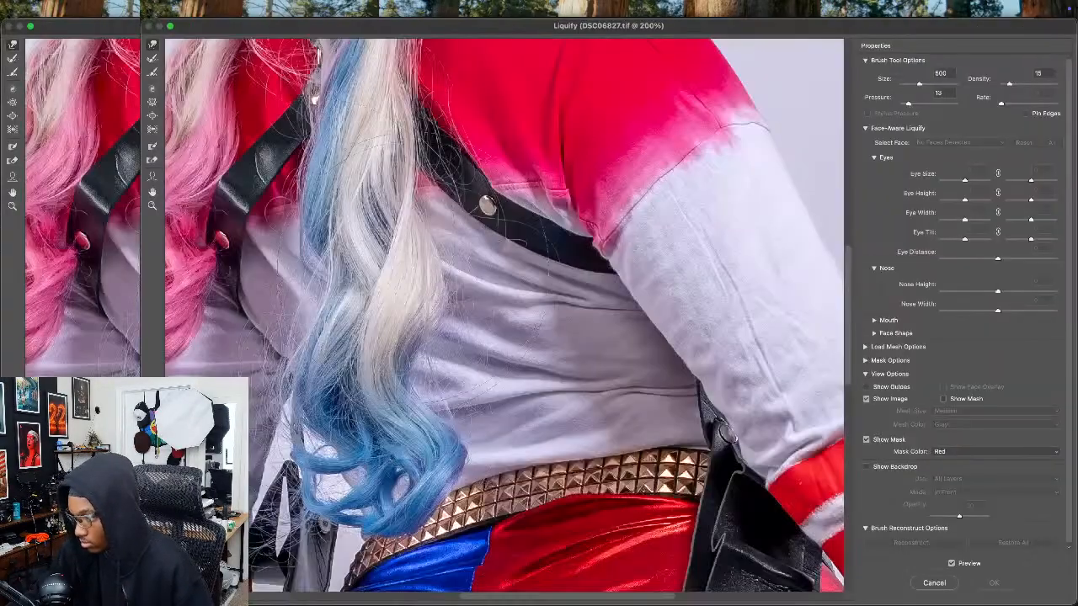
pyautogui.scroll(10, 494, 479)
pyautogui.press('super+0')
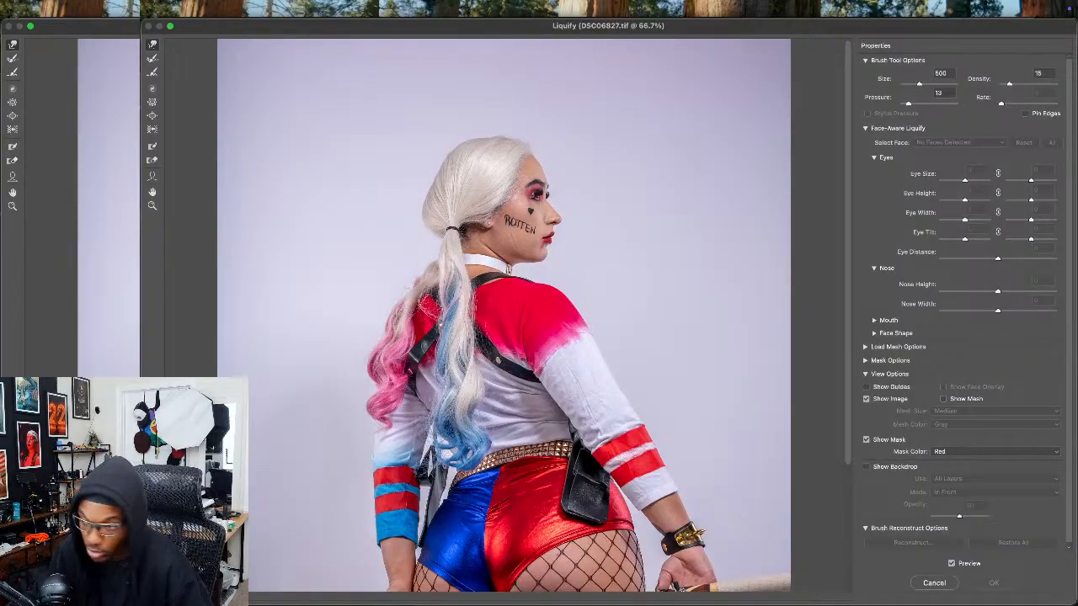
pyautogui.press('super+Tab')
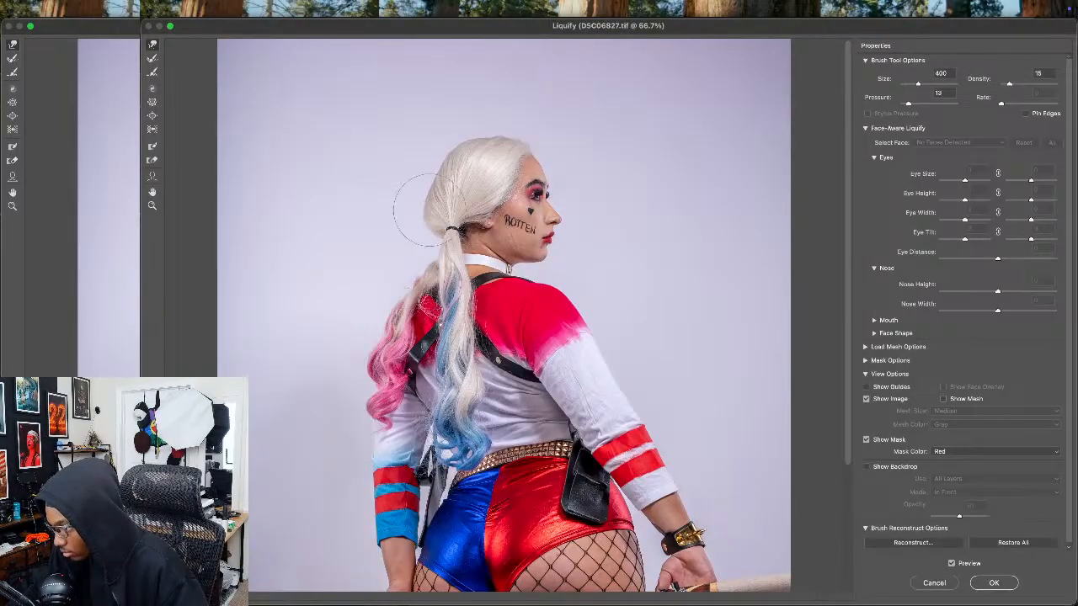
pyautogui.press(']')
pyautogui.press('[')
pyautogui.press('[')
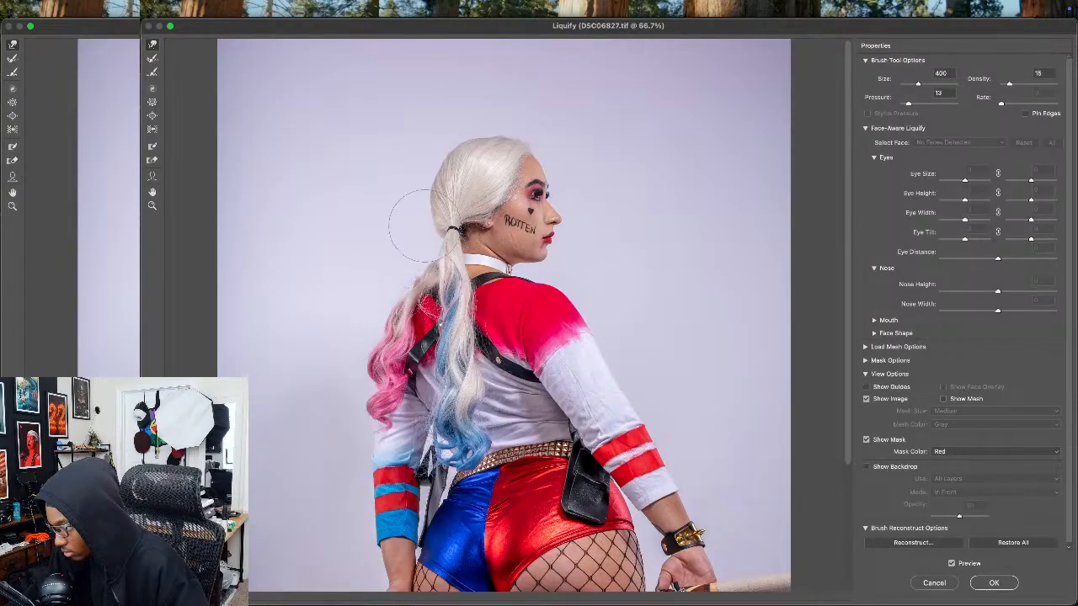
pyautogui.press(']')
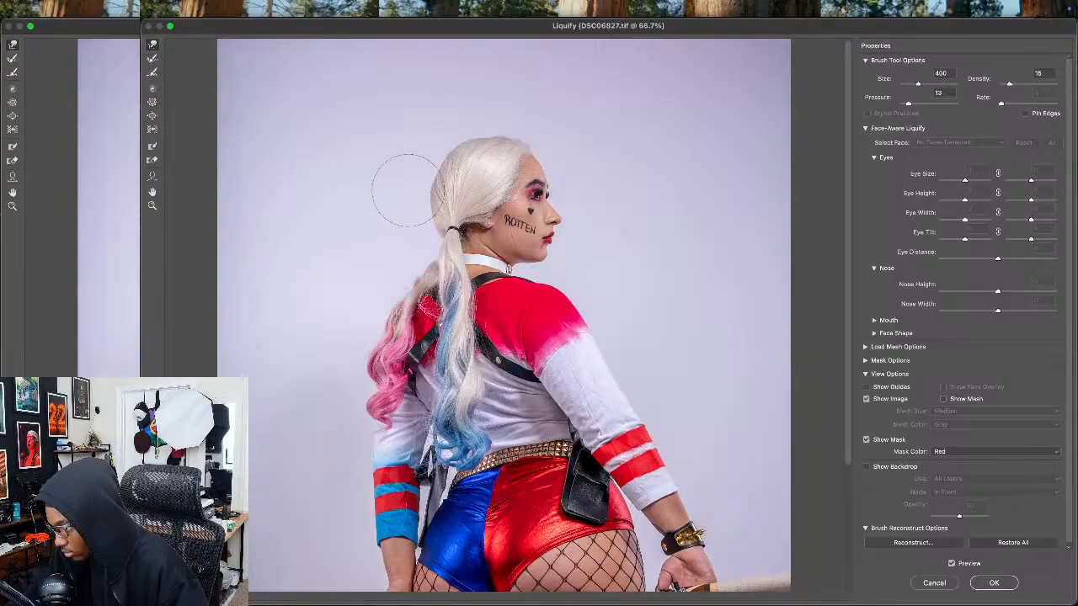
pyautogui.press('[')
pyautogui.press('[')
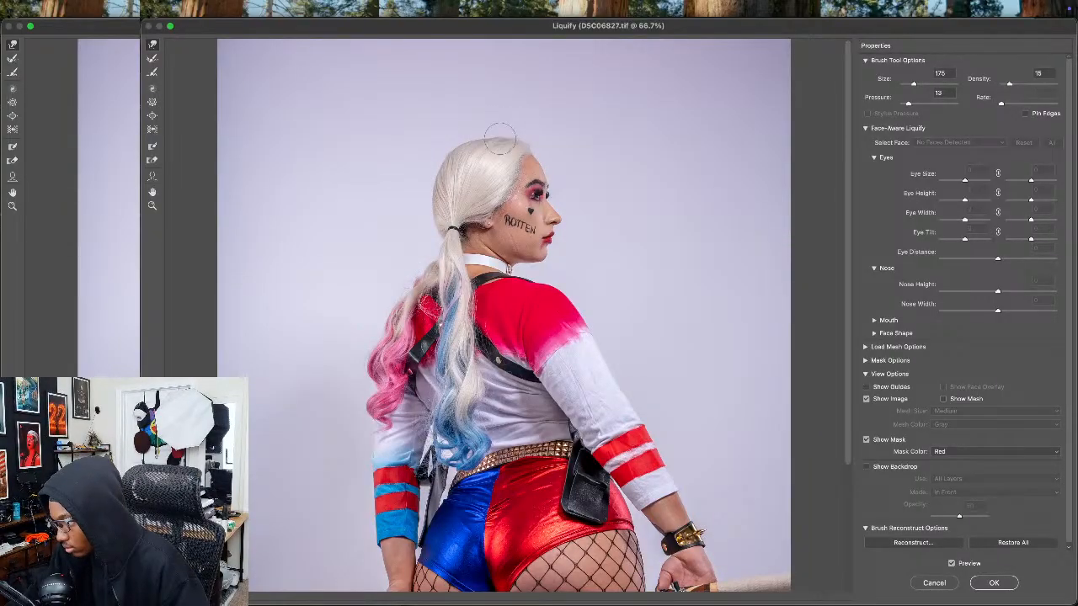
# Step: Refine the figure's outline around the waist and hips in Liquify, using brush sizes between 250 and 500
pyautogui.press(']')
pyautogui.press(']')
pyautogui.press(']')
pyautogui.press(']')
pyautogui.press(']')
pyautogui.press(']')
pyautogui.scroll(-5, 421, 227)
pyautogui.press('[')
pyautogui.press('[')
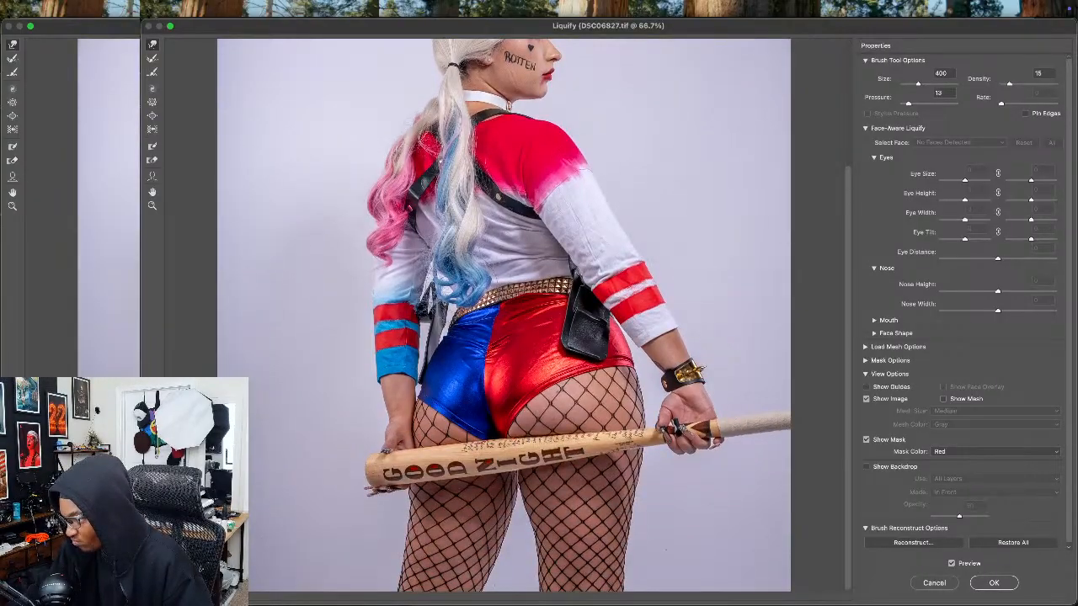
pyautogui.press('[')
pyautogui.press('[')
pyautogui.press('[')
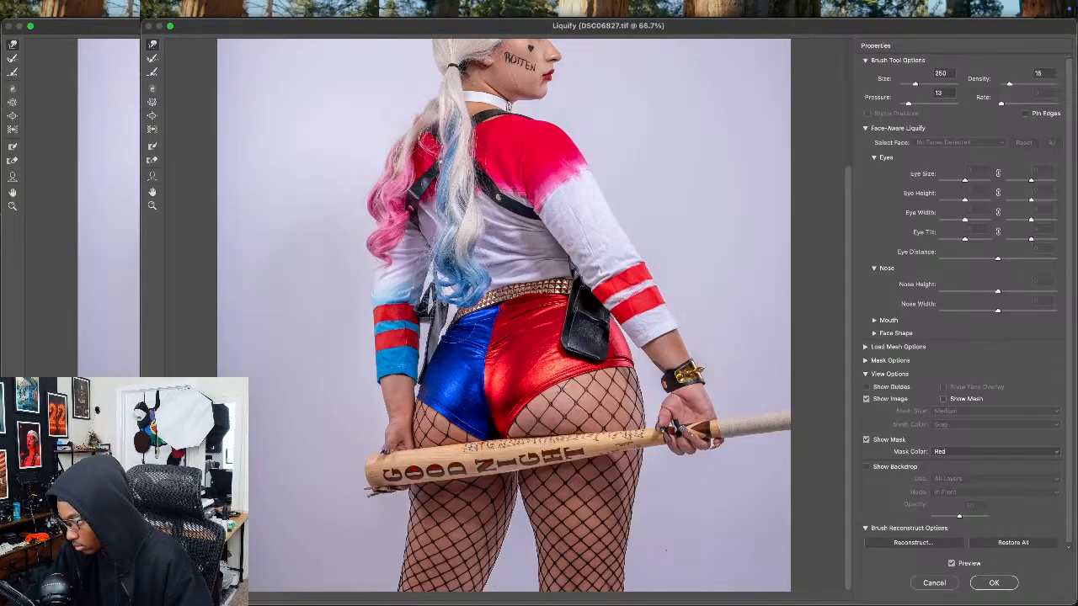
pyautogui.press(']')
pyautogui.press(']')
pyautogui.press(']')
pyautogui.press(']')
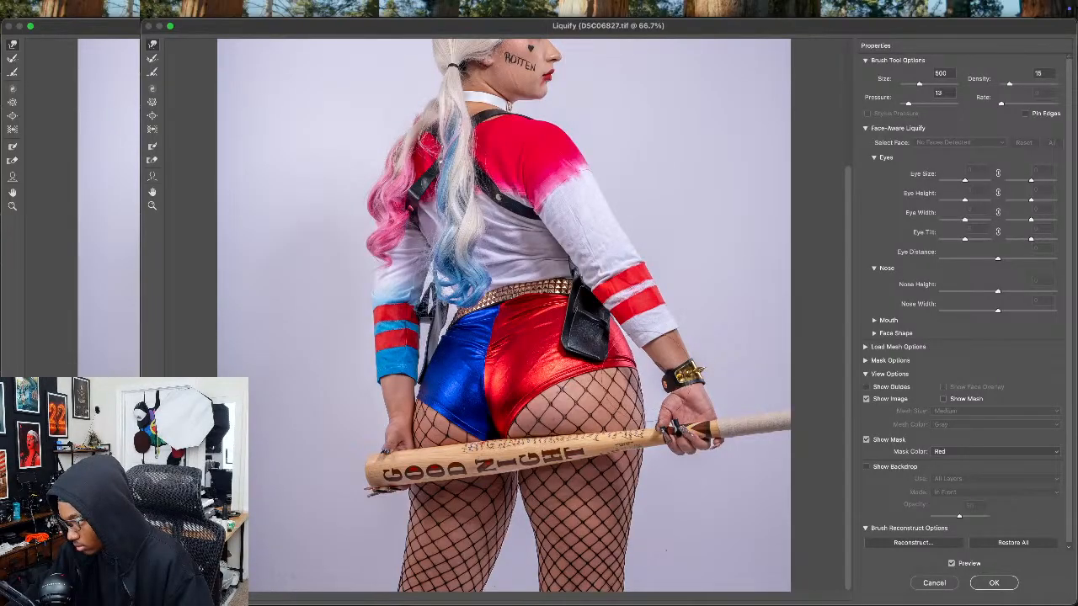
# Step: Check the figure up close, refine the crown of the hair with a Liquify brush size of 125, and apply the Liquify changes
pyautogui.press('alt')
pyautogui.press('super+0')
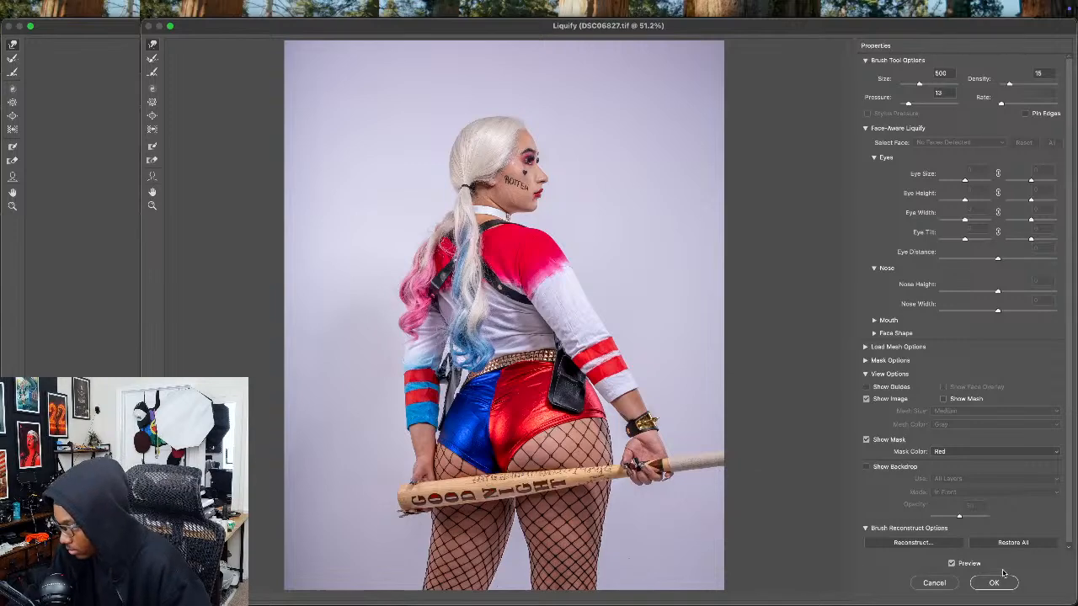
pyautogui.press('super+plus')
pyautogui.press('super+plus')
pyautogui.press('super+plus')
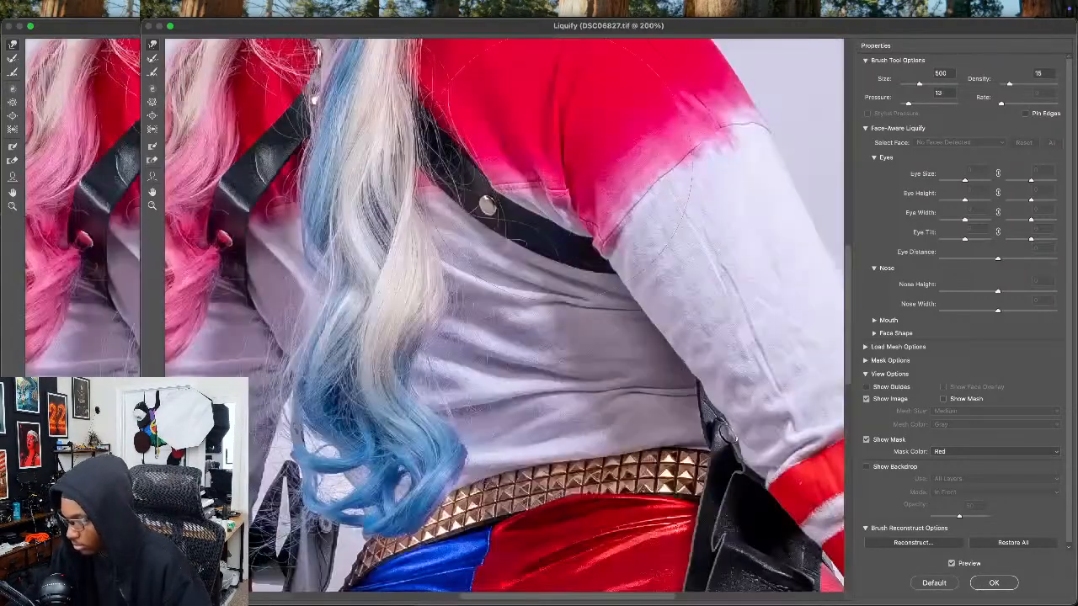
pyautogui.moveTo(608, 199); pyautogui.dragTo(532, 346)
pyautogui.rightClick(531, 346)
pyautogui.moveTo(583, 162); pyautogui.dragTo(506, 368)
pyautogui.scroll(10, 507, 368)
pyautogui.press('[')
pyautogui.press('[')
pyautogui.press('[')
pyautogui.press('[')
pyautogui.press('[')
pyautogui.press('[')
pyautogui.press('[')
pyautogui.press('[')
pyautogui.press('[')
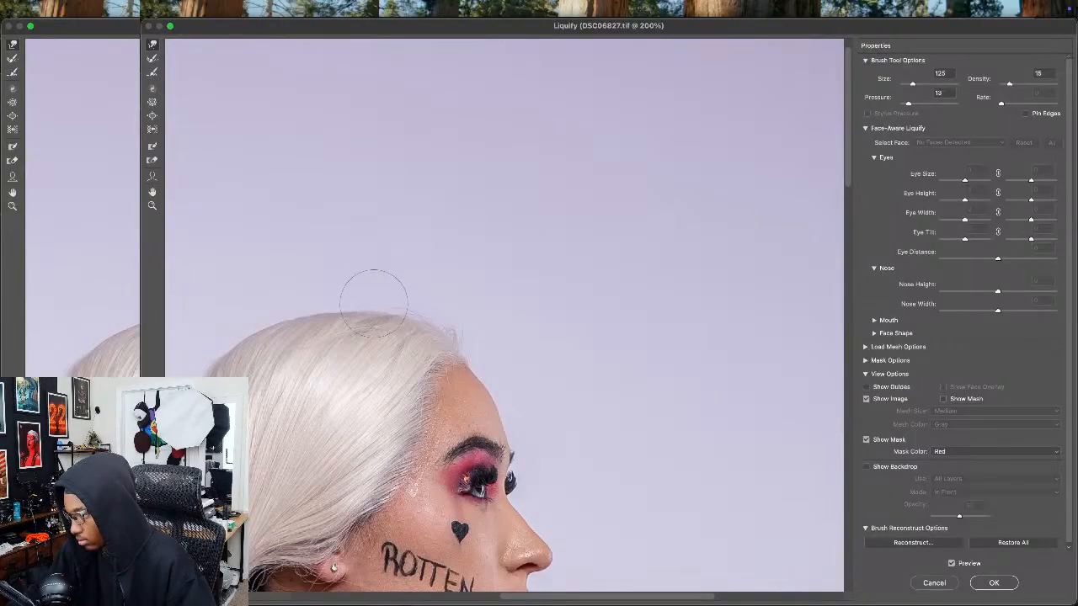
pyautogui.press('super+0')
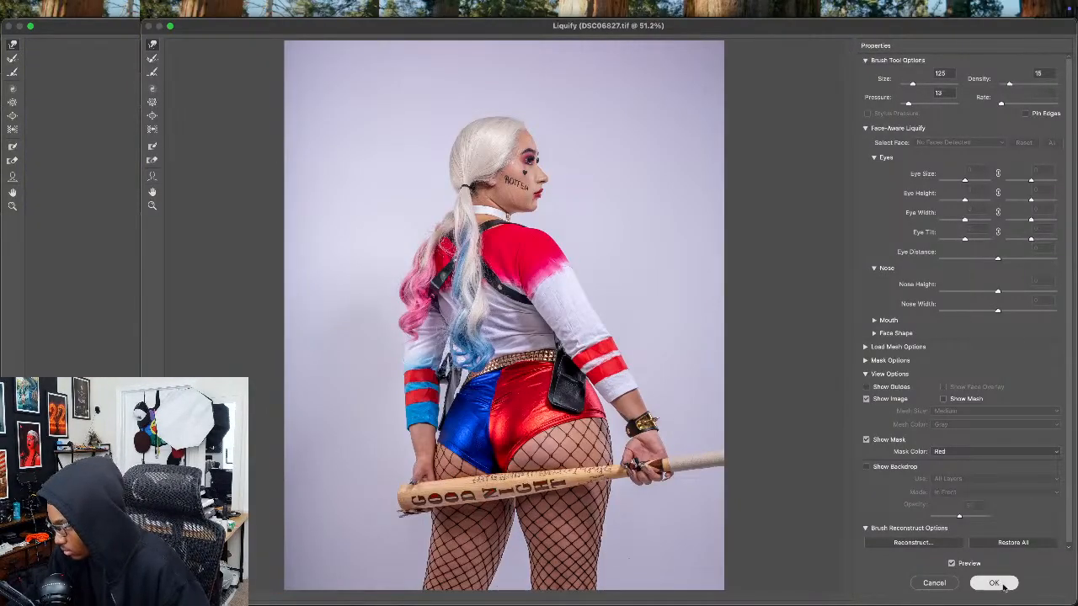
pyautogui.click(993, 582)
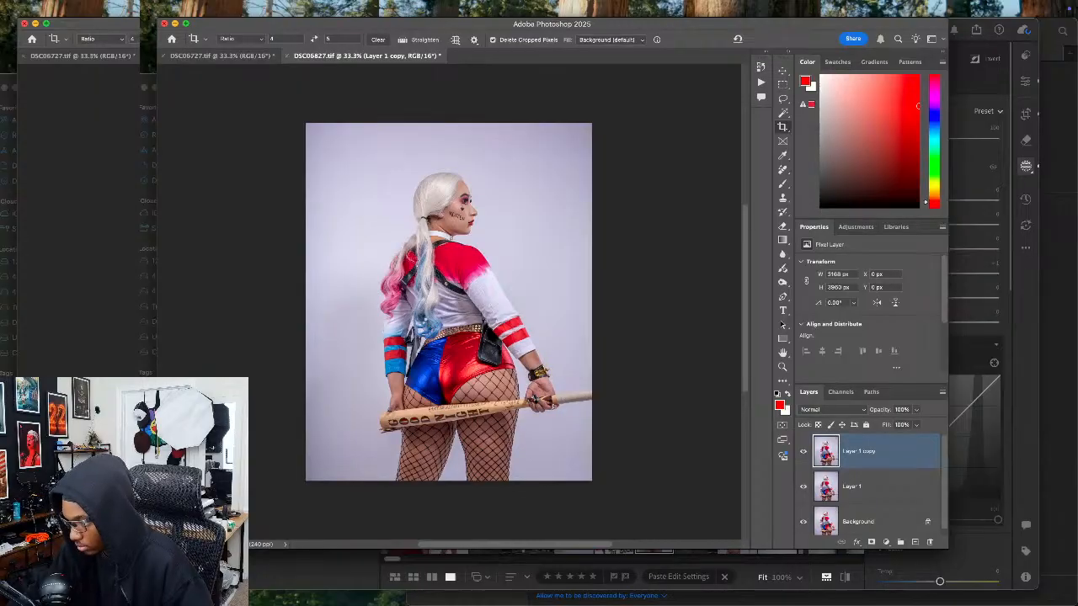
# Step: Crop DSC06827.tif tighter around the subject at a 4:5 ratio, to about 2958 by 3698 px
pyautogui.click(385, 446)
pyautogui.moveTo(306, 476); pyautogui.dragTo(317, 464)
pyautogui.press('Return')
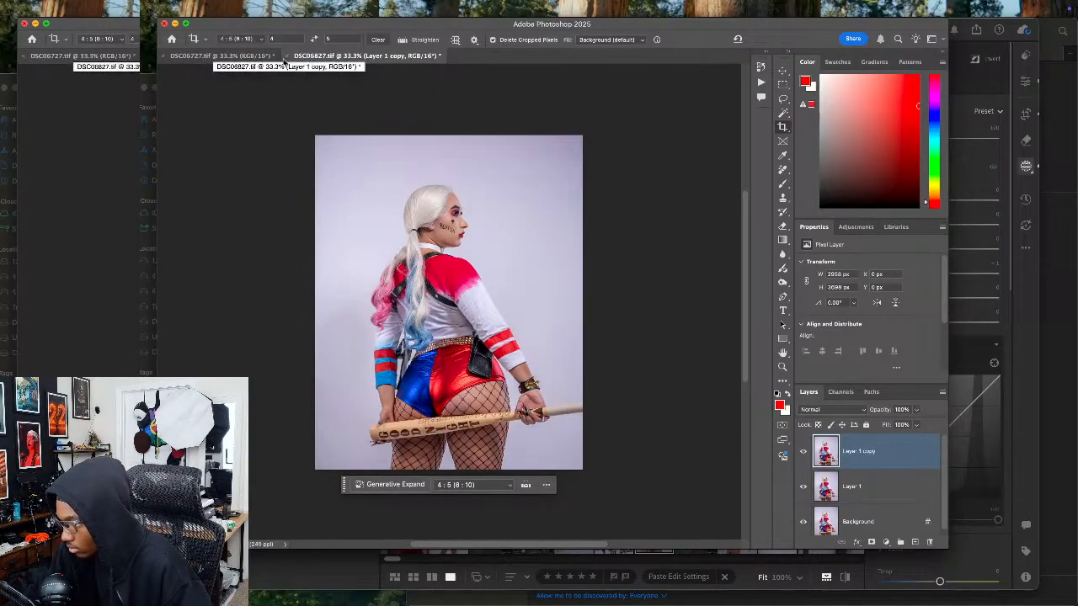
# Step: Close DSC06827.tif with its changes saved, and check the photos in Lightroom
pyautogui.click(296, 56)
pyautogui.click(583, 225)
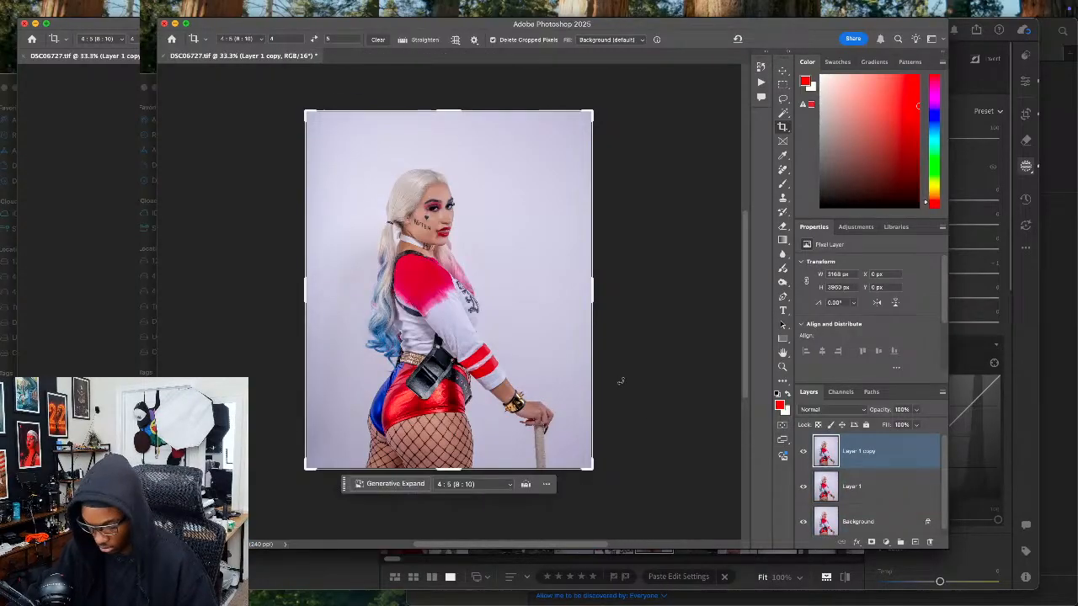
pyautogui.press('super+w')
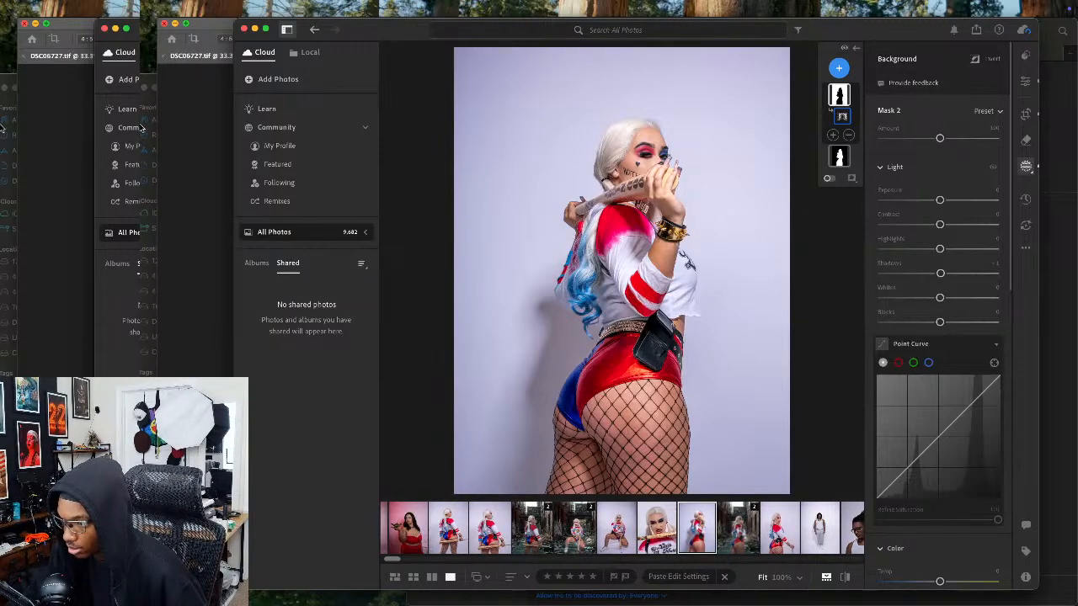
pyautogui.press('super+Tab')
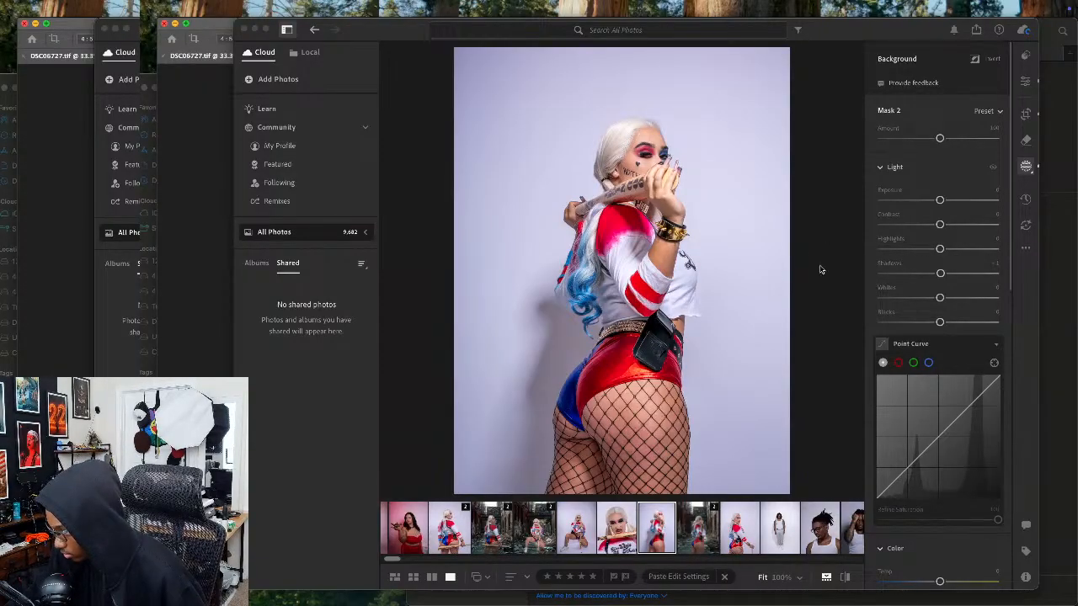
# Step: Back in Photoshop, cancel the crop on DSC06727.tif and reshape the front of the hips in Liquify with a brush size of 200
pyautogui.click(210, 330)
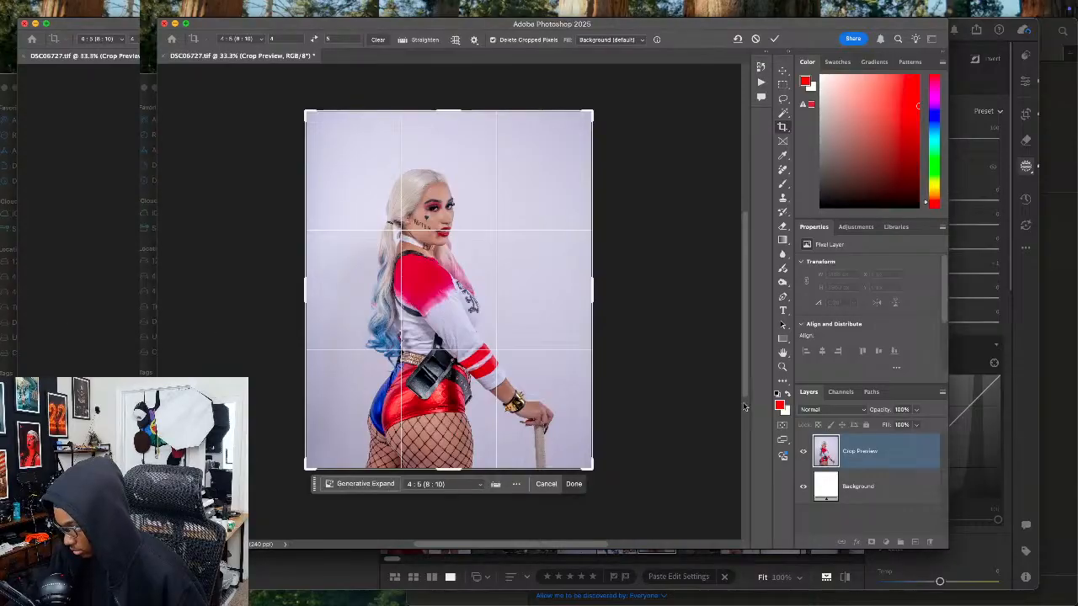
pyautogui.press('Escape')
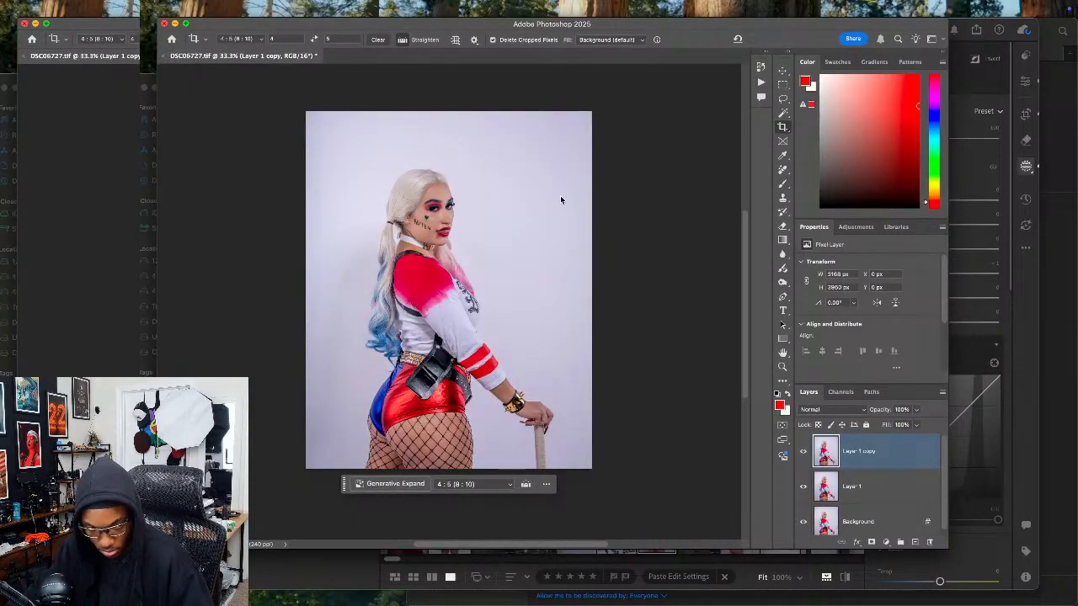
pyautogui.press('super+shift+x')
pyautogui.scroll(-10, 505, 333)
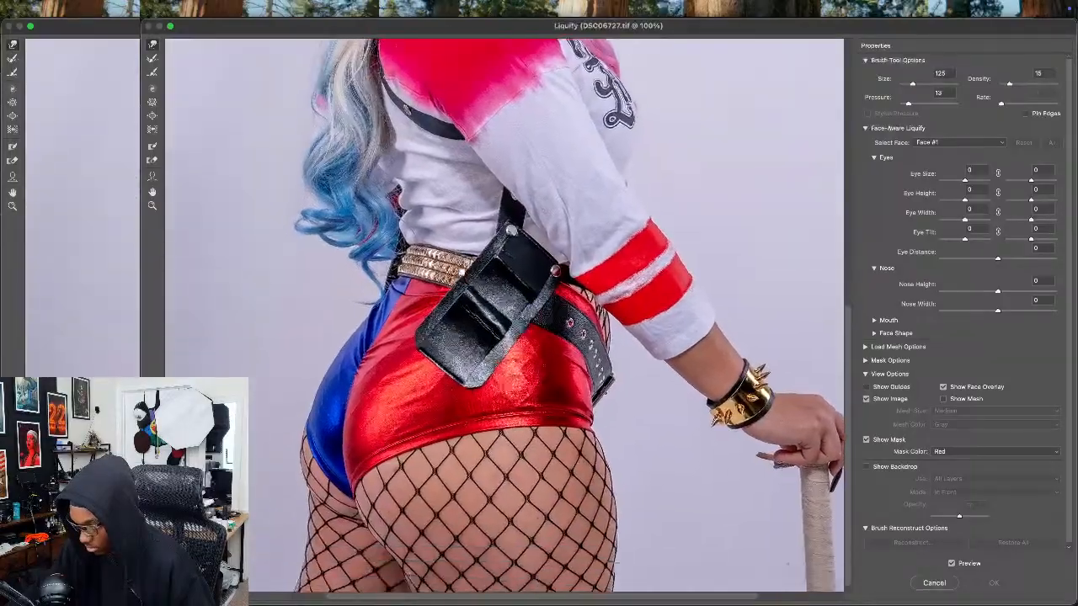
pyautogui.press(']')
pyautogui.moveTo(618, 368)
pyautogui.mouseDown()
pyautogui.moveTo(594, 355)
pyautogui.moveTo(612, 346)
pyautogui.moveTo(587, 310)
pyautogui.mouseUp()
pyautogui.moveTo(612, 370)
pyautogui.mouseDown()
pyautogui.moveTo(598, 369)
pyautogui.moveTo(603, 360)
pyautogui.moveTo(600, 377)
pyautogui.moveTo(601, 353)
pyautogui.moveTo(573, 311)
pyautogui.mouseUp()
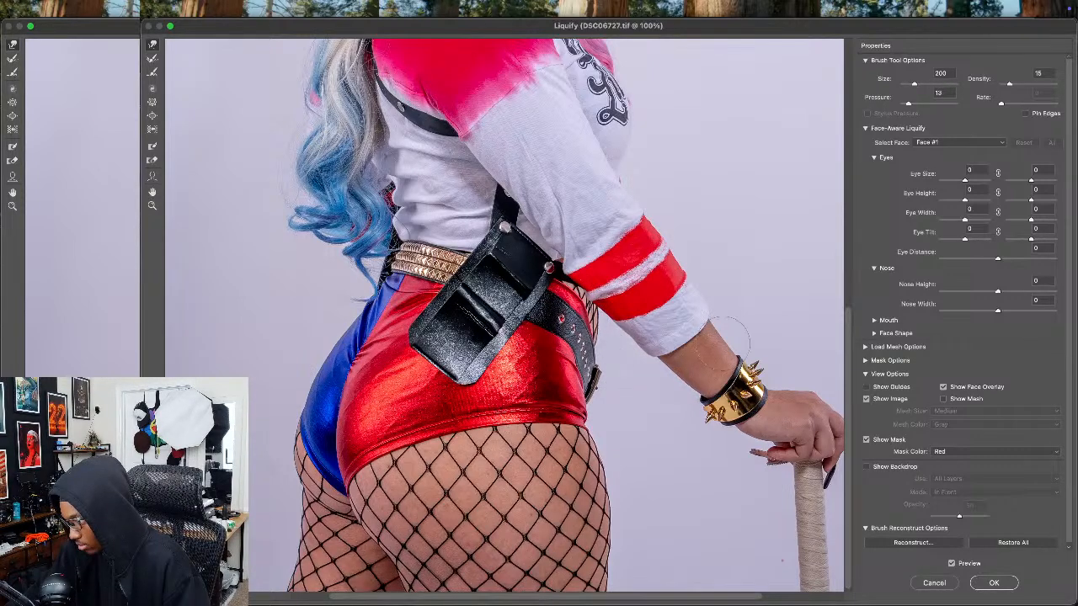
pyautogui.moveTo(690, 414); pyautogui.dragTo(727, 415)
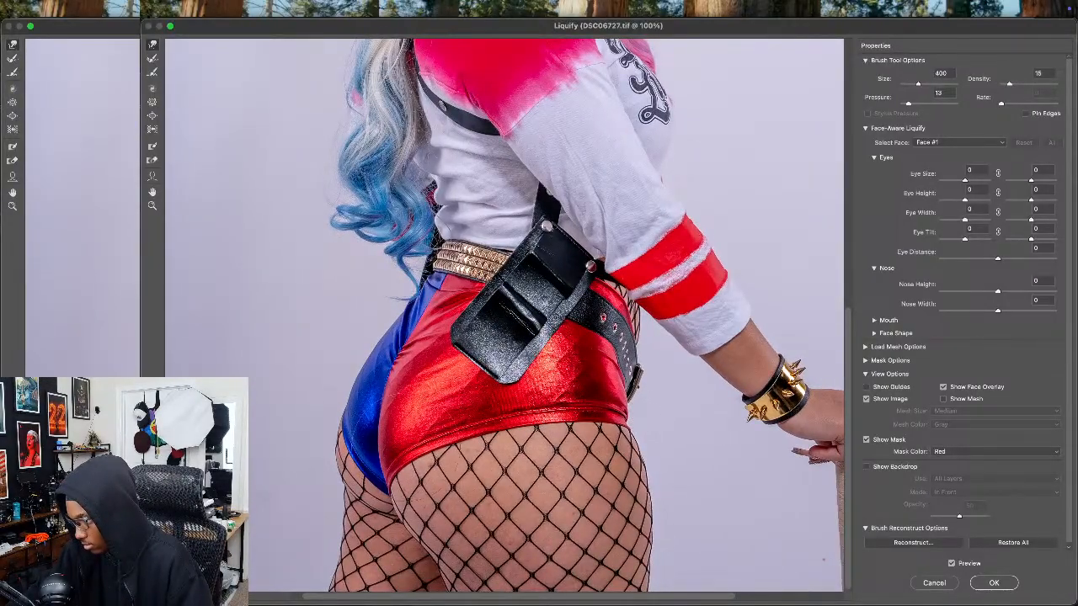
# Step: Refine the outline of the lower back, hips and rear thigh in Liquify, using brush sizes between 300 and 600
pyautogui.press(']')
pyautogui.press(']')
pyautogui.press(']')
pyautogui.press(']')
pyautogui.press(']')
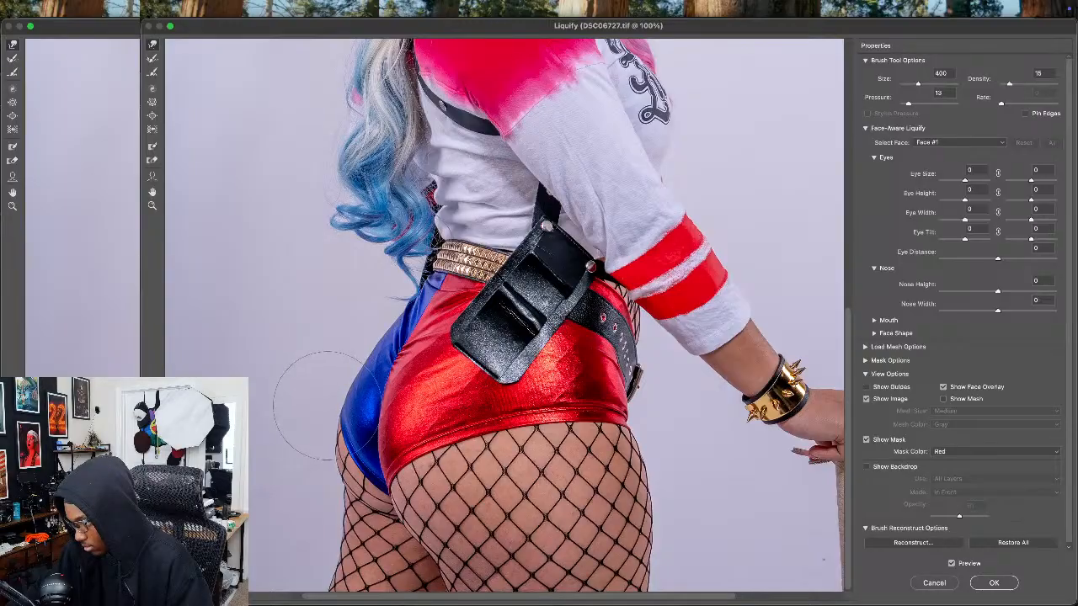
pyautogui.press('[')
pyautogui.press('[')
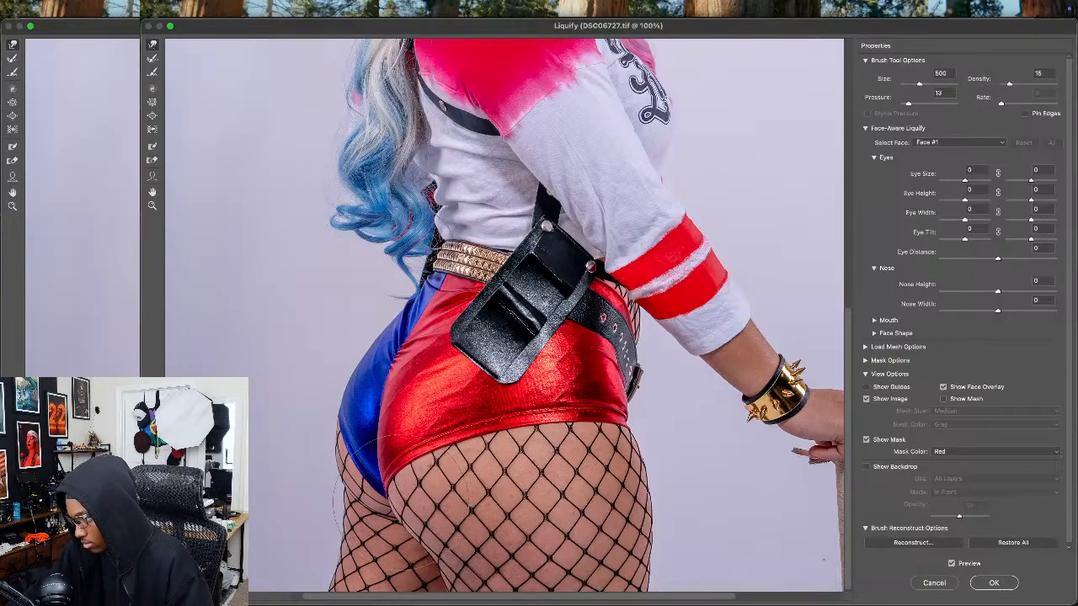
pyautogui.press(']')
pyautogui.hscroll(2, 411, 448)
pyautogui.press('[')
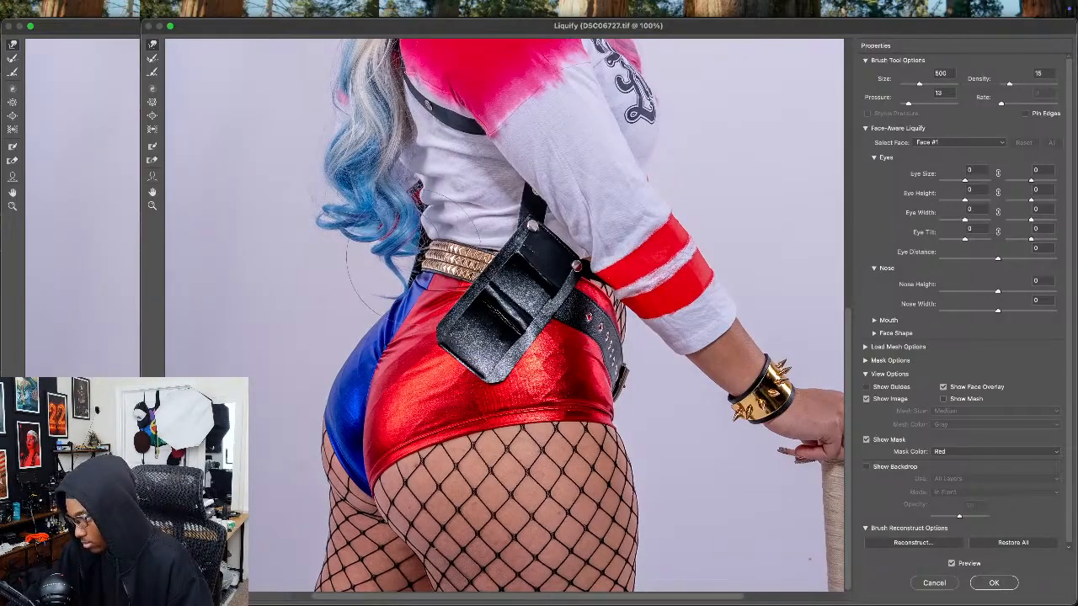
pyautogui.press('[')
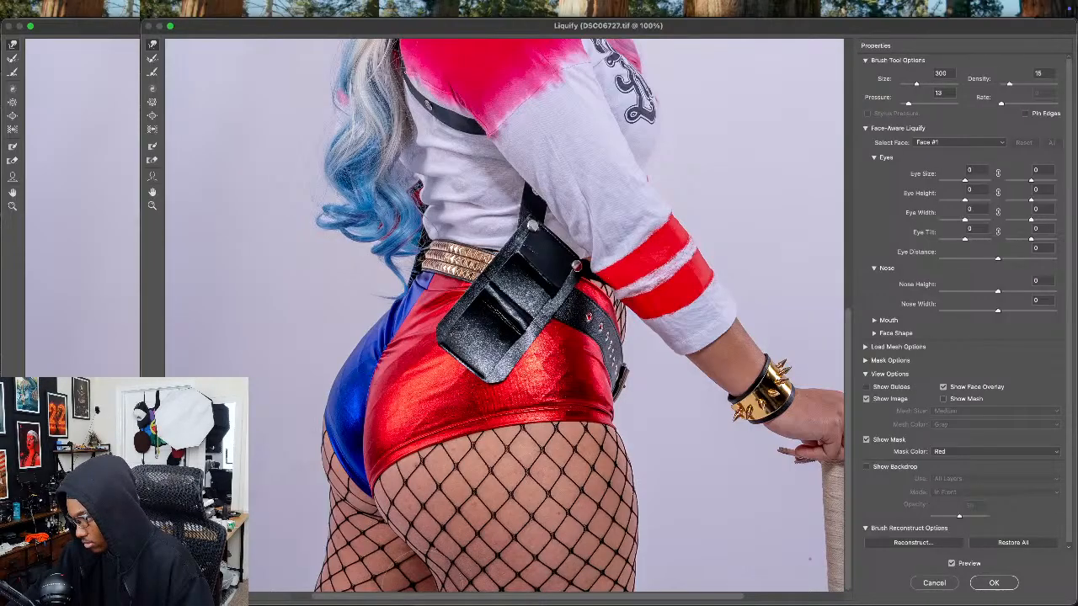
pyautogui.press(']')
pyautogui.press(']')
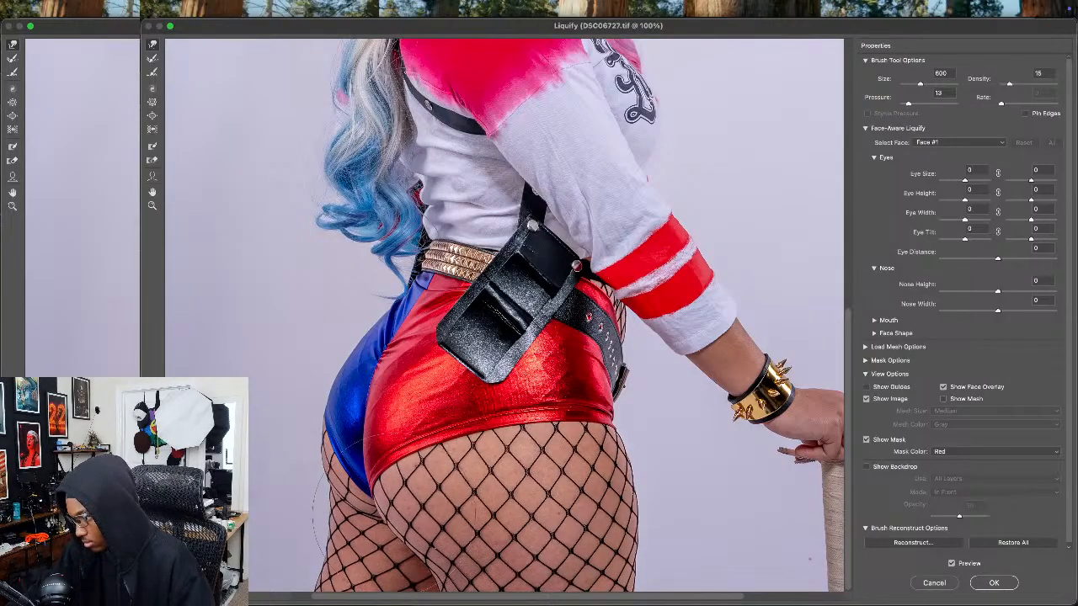
# Step: Smooth the back of the hair with a Liquify brush size of 300 and apply the Liquify changes
pyautogui.scroll(10, 337, 455)
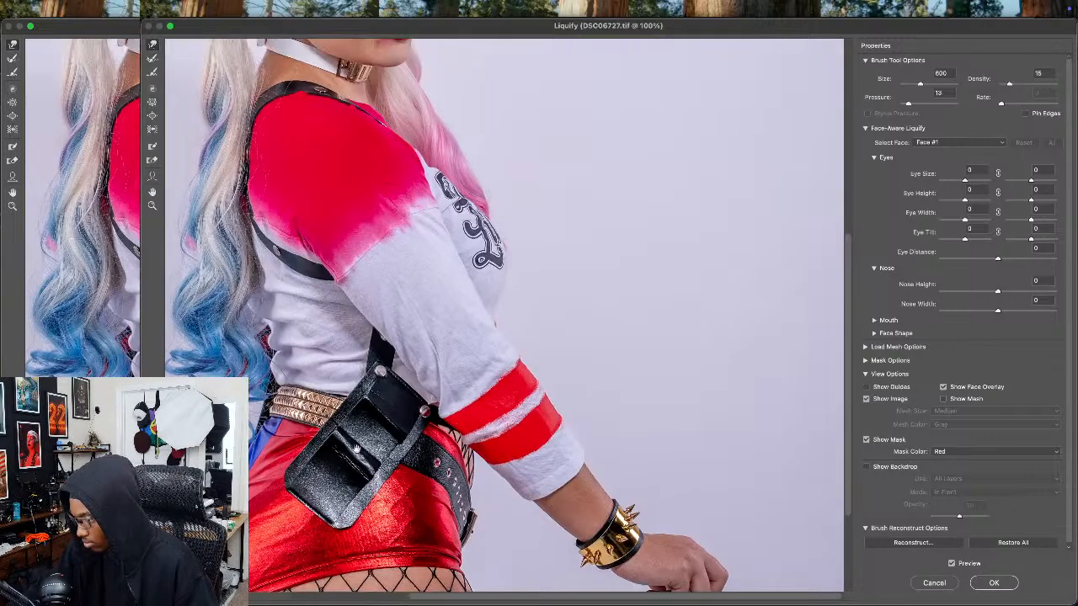
pyautogui.hscroll(-4, 344, 414)
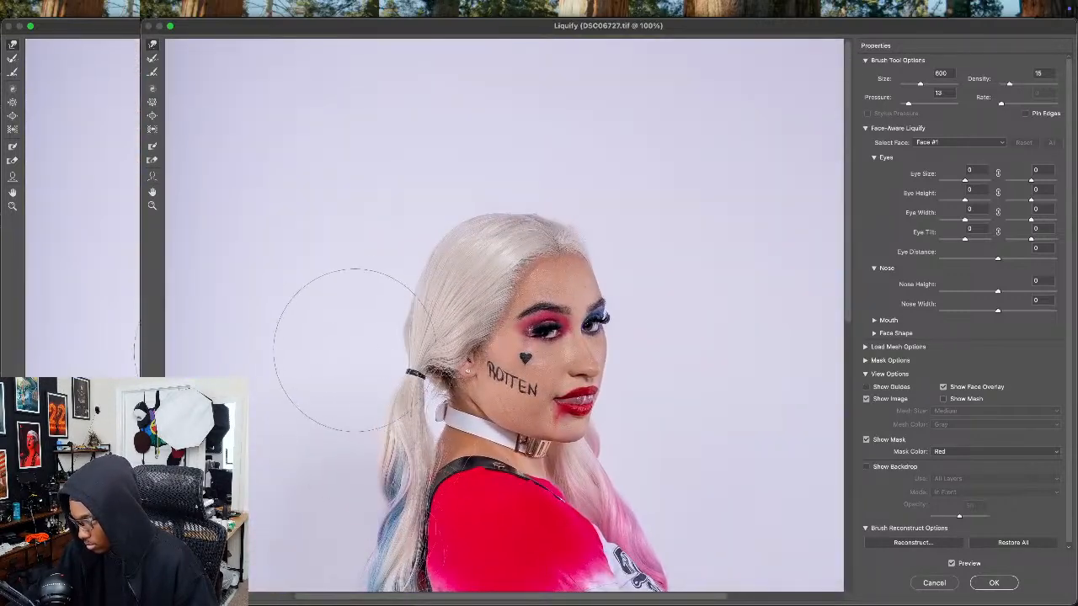
pyautogui.press('[')
pyautogui.press('[')
pyautogui.press('[')
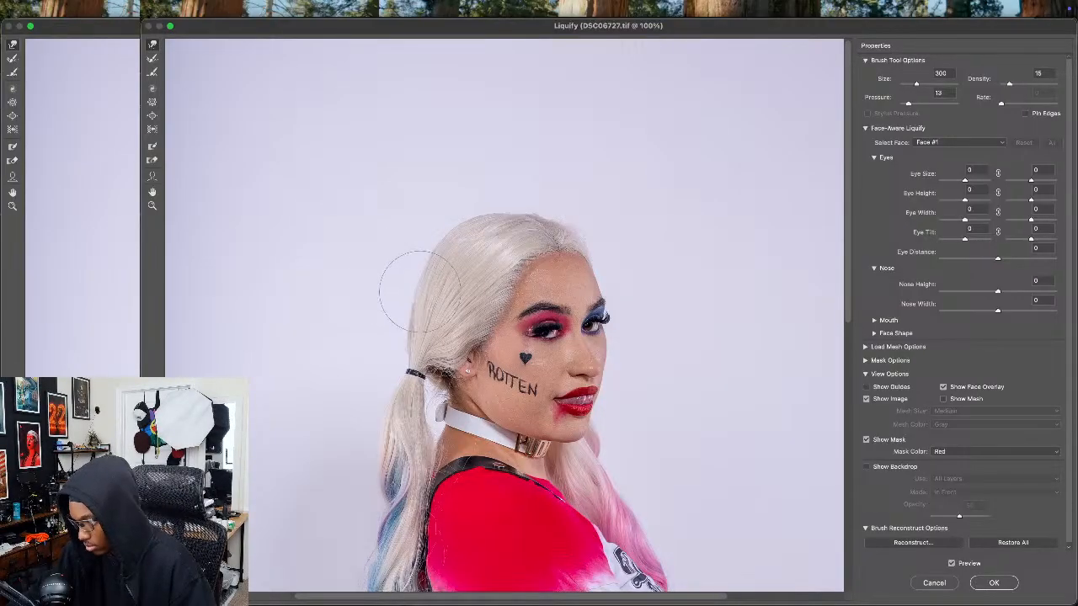
pyautogui.click(993, 582)
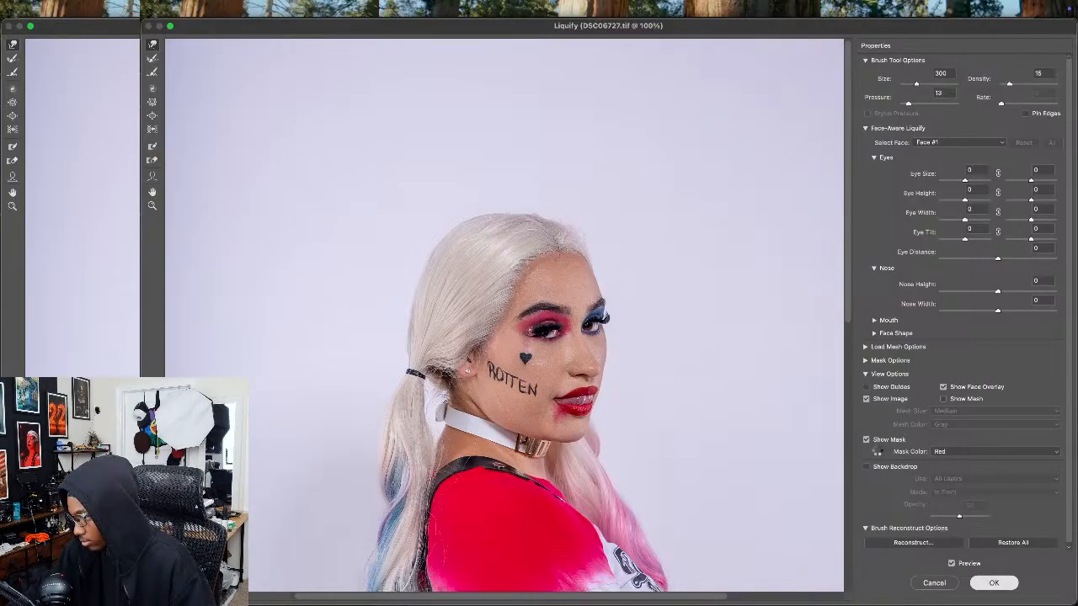
# Step: Clone clean skin over the shiny patches and blemishes on the forehead and above the brow with a size 45 Clone Stamp
pyautogui.click(782, 170)
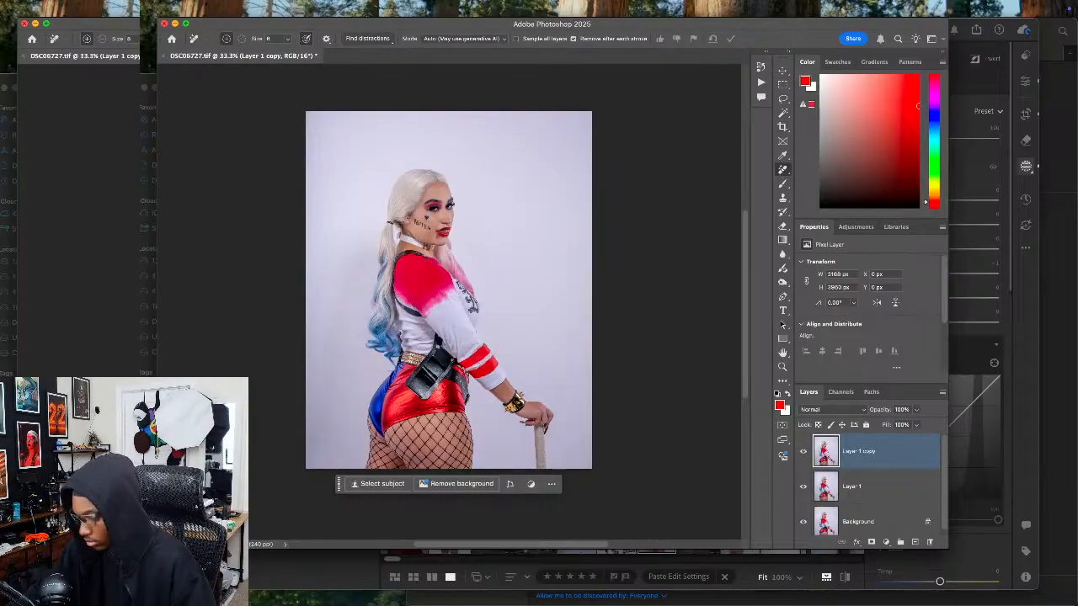
pyautogui.scroll(10, 554, 218)
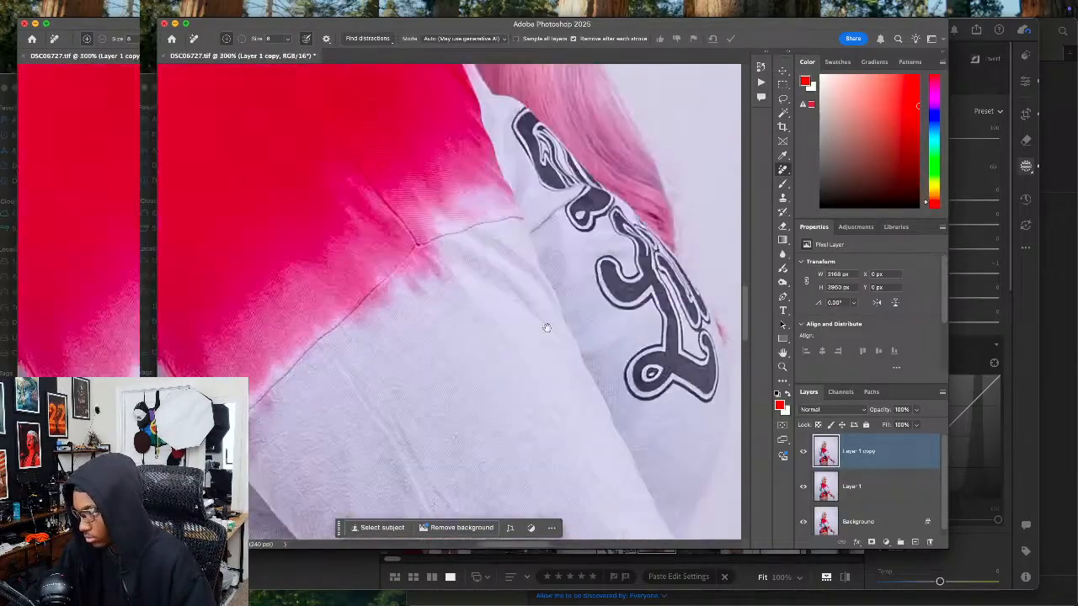
pyautogui.scroll(15, 527, 373)
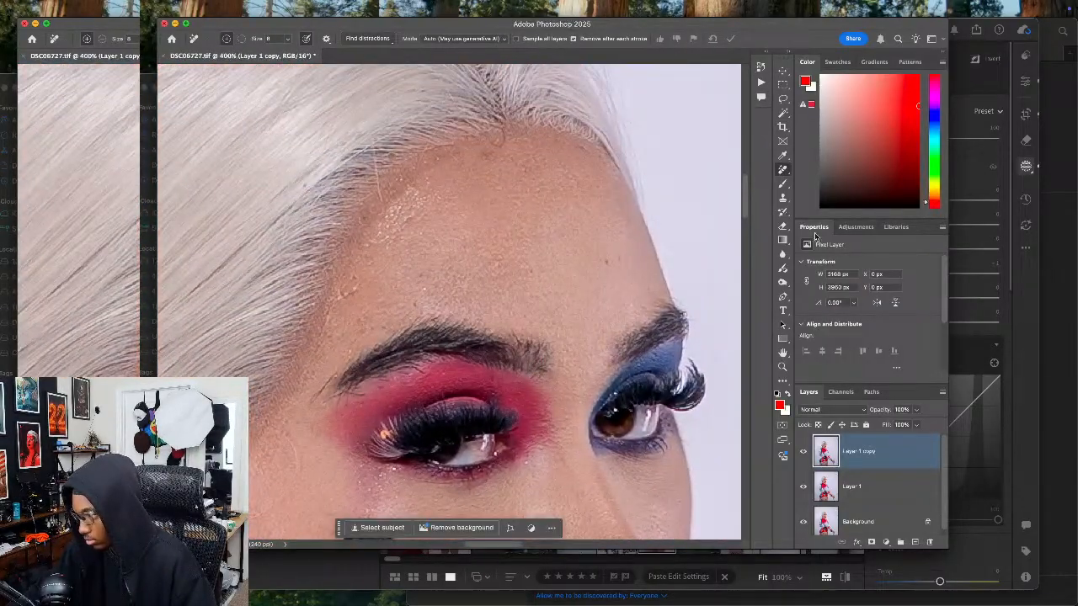
pyautogui.click(783, 199)
pyautogui.press(']')
pyautogui.press(']')
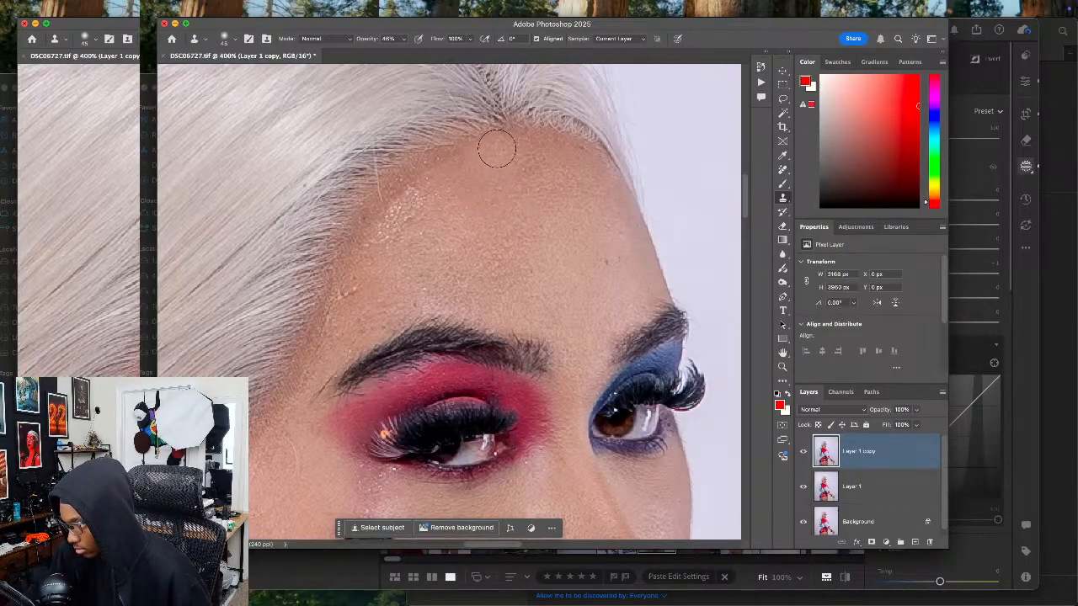
pyautogui.moveTo(485, 150)
pyautogui.mouseDown()
pyautogui.moveTo(457, 164)
pyautogui.moveTo(399, 231)
pyautogui.moveTo(413, 180)
pyautogui.moveTo(455, 161)
pyautogui.moveTo(596, 197)
pyautogui.moveTo(586, 160)
pyautogui.moveTo(537, 144)
pyautogui.moveTo(469, 173)
pyautogui.moveTo(542, 191)
pyautogui.moveTo(438, 216)
pyautogui.moveTo(523, 180)
pyautogui.moveTo(542, 193)
pyautogui.moveTo(524, 201)
pyautogui.mouseUp()
pyautogui.keyDown('alt'); pyautogui.click(425, 250); pyautogui.keyUp('alt')
pyautogui.keyDown('alt'); pyautogui.click(515, 198); pyautogui.keyUp('alt')
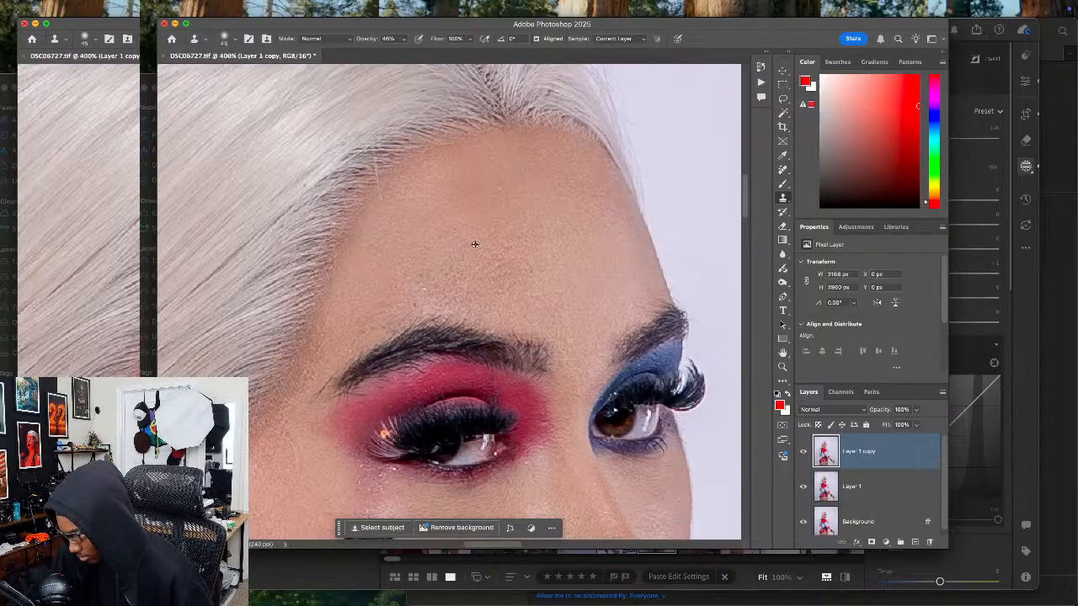
pyautogui.rightClick(364, 304)
pyautogui.press('Escape')
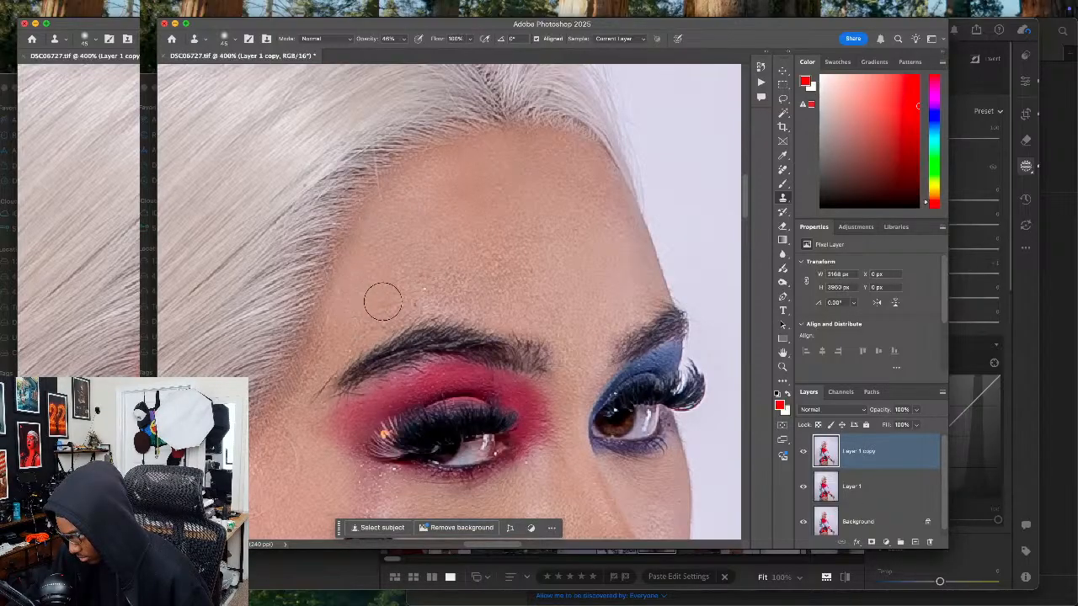
pyautogui.moveTo(360, 365); pyautogui.dragTo(401, 304)
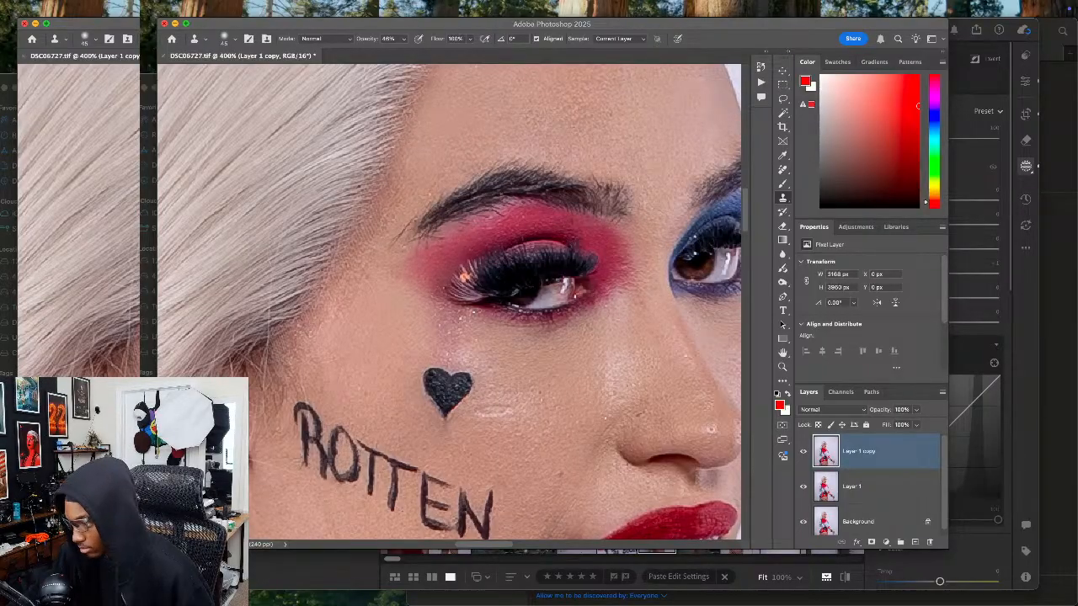
# Step: Clone smoother skin over the temple and the upper cheek along the hairline
pyautogui.keyDown('alt'); pyautogui.click(357, 362); pyautogui.keyUp('alt')
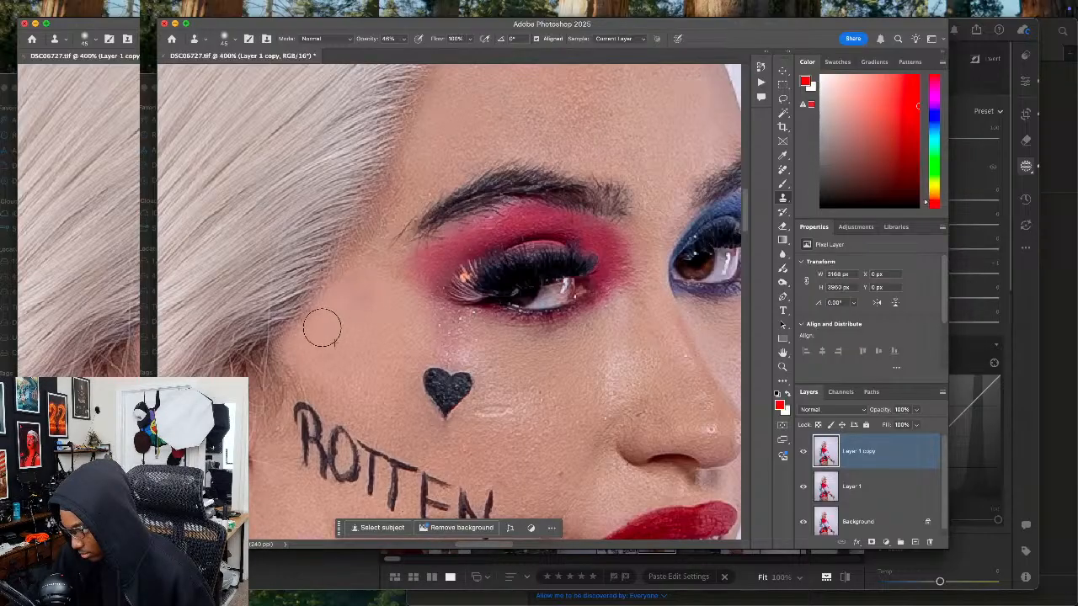
pyautogui.keyDown('alt'); pyautogui.click(453, 140); pyautogui.keyUp('alt')
pyautogui.moveTo(358, 249); pyautogui.dragTo(396, 197)
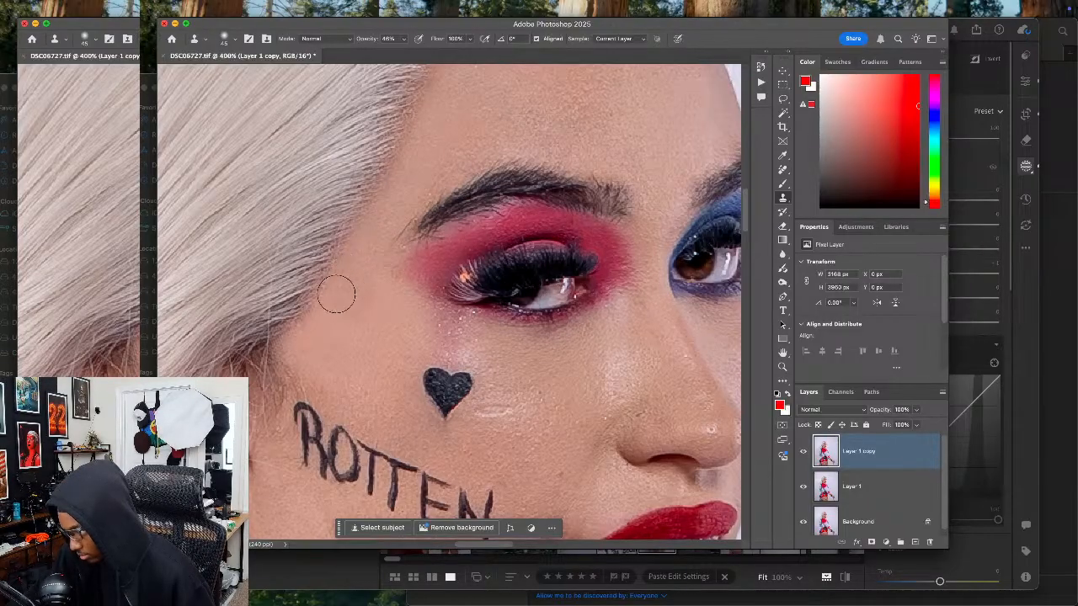
# Step: Inspect the neck and shoulder up close, and compare the full image with Layer 1 copy hidden and shown
pyautogui.scroll(-10, 396, 356)
pyautogui.hscroll(-5, 428, 221)
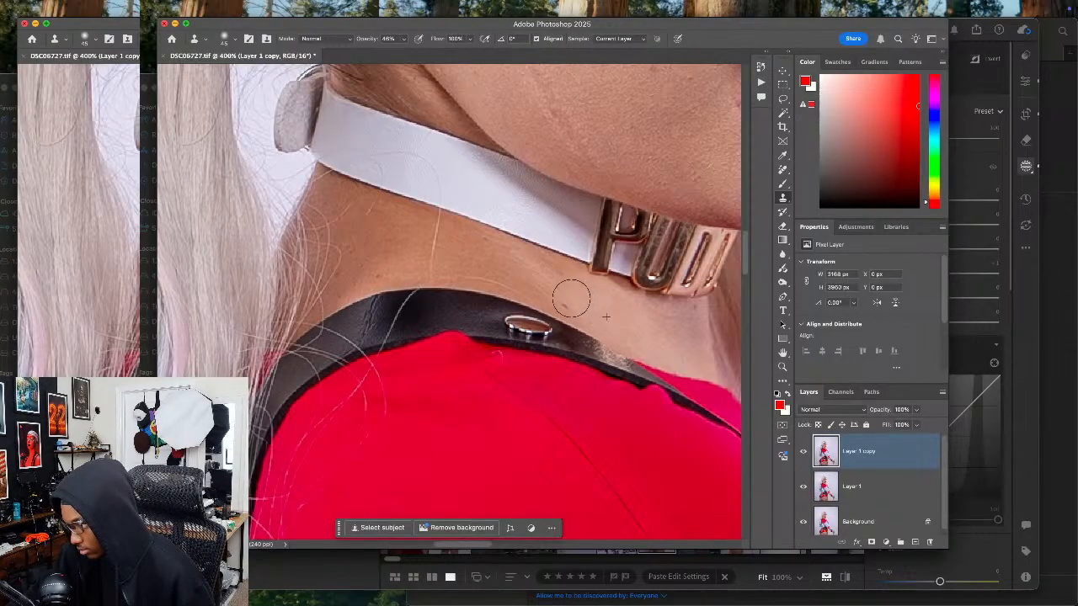
pyautogui.scroll(-6, 567, 294)
pyautogui.hscroll(4, 567, 295)
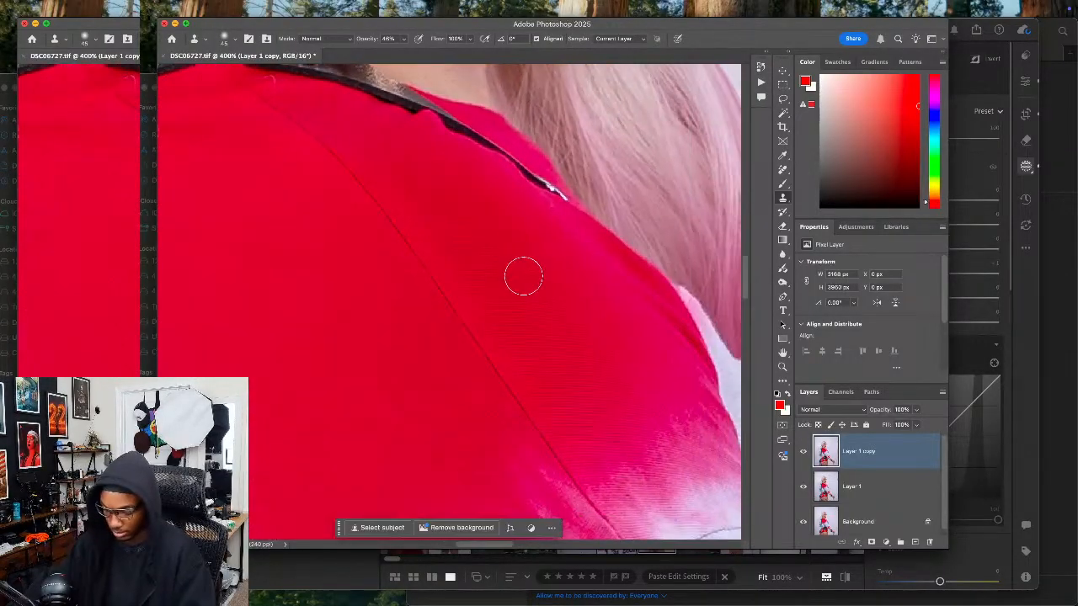
pyautogui.press('super+0')
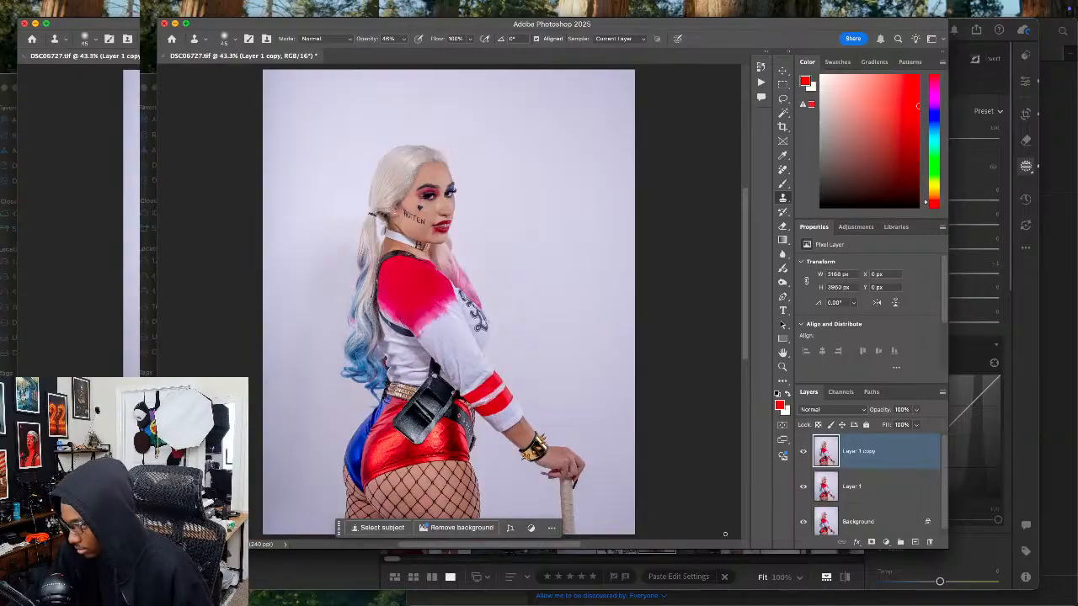
pyautogui.click(803, 452)
pyautogui.click(803, 451)
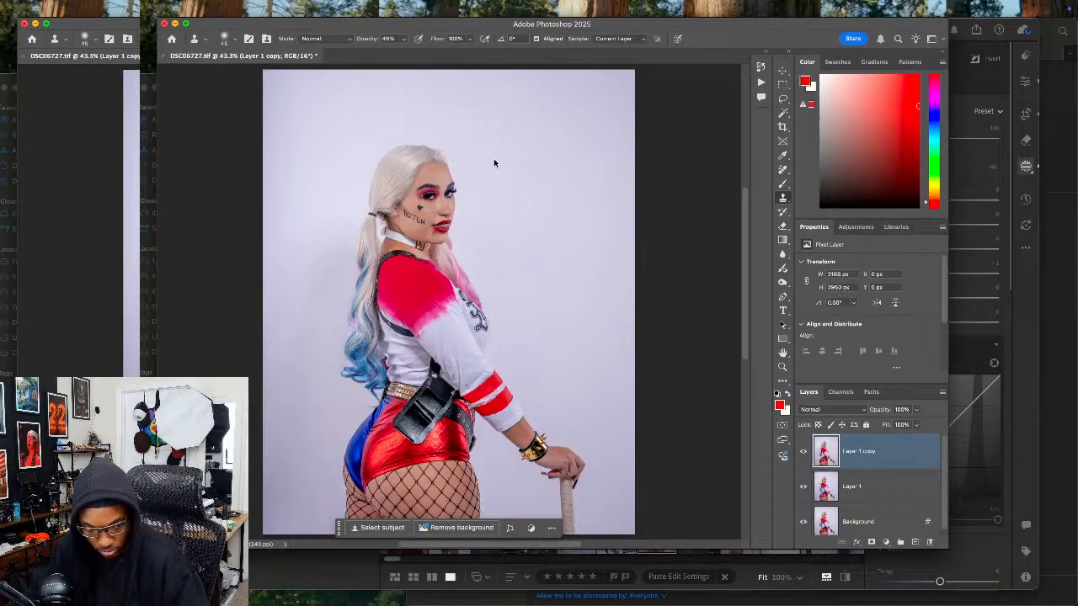
# Step: Reopen the top layer in Liquify, refine the outline around the head with brush sizes down to 125, and apply the changes
pyautogui.press('super+shift+x')
pyautogui.scroll(15, 482, 198)
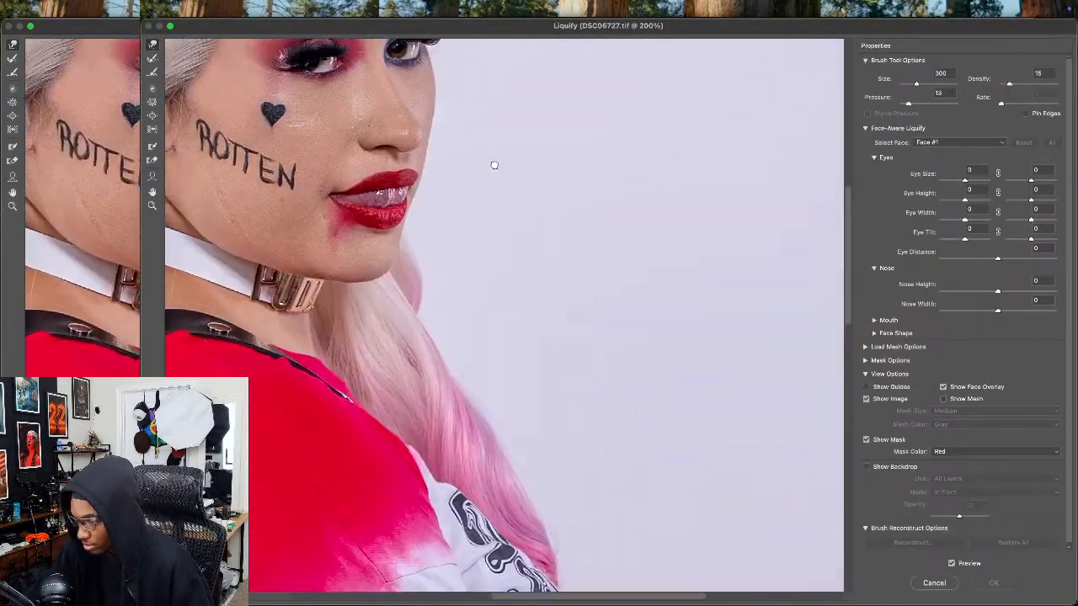
pyautogui.press('[')
pyautogui.press('[')
pyautogui.press('[')
pyautogui.press('[')
pyautogui.press('[')
pyautogui.press('[')
pyautogui.press('[')
pyautogui.press('[')
pyautogui.click(418, 232)
pyautogui.press(']')
pyautogui.press(']')
pyautogui.press(']')
pyautogui.press(']')
pyautogui.press(']')
pyautogui.press(']')
pyautogui.press('[')
pyautogui.press('[')
pyautogui.press('[')
pyautogui.press('[')
pyautogui.press('[')
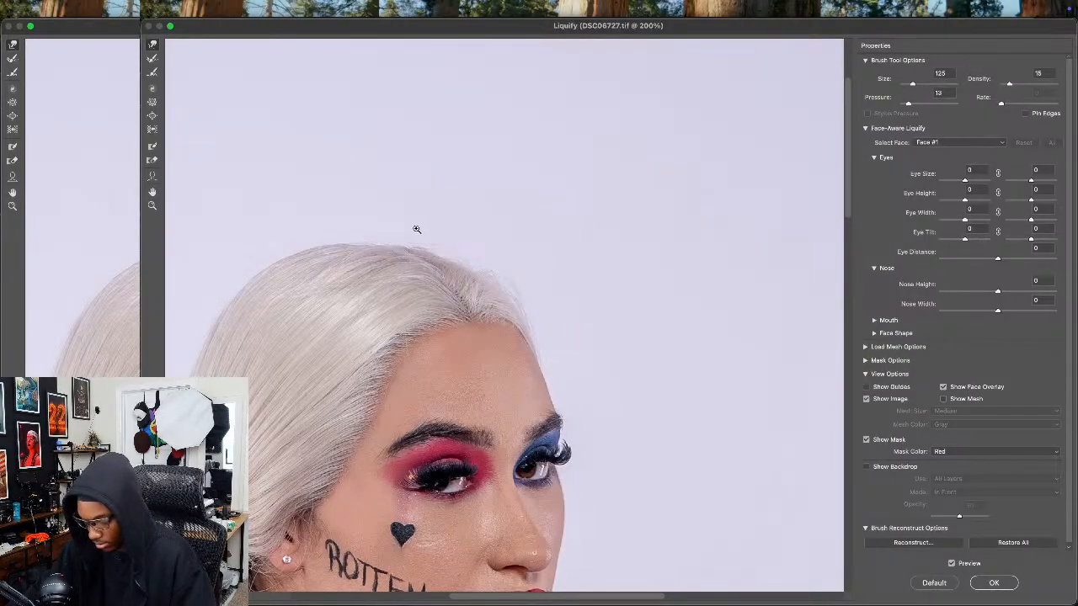
pyautogui.hotkey('ctrl', '0')
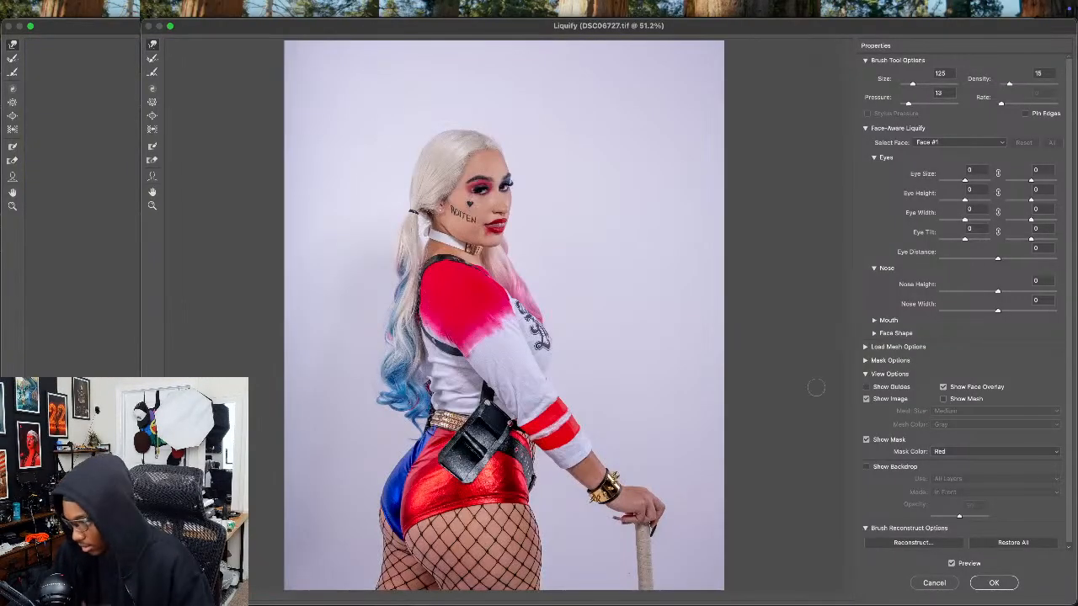
pyautogui.click(1002, 582)
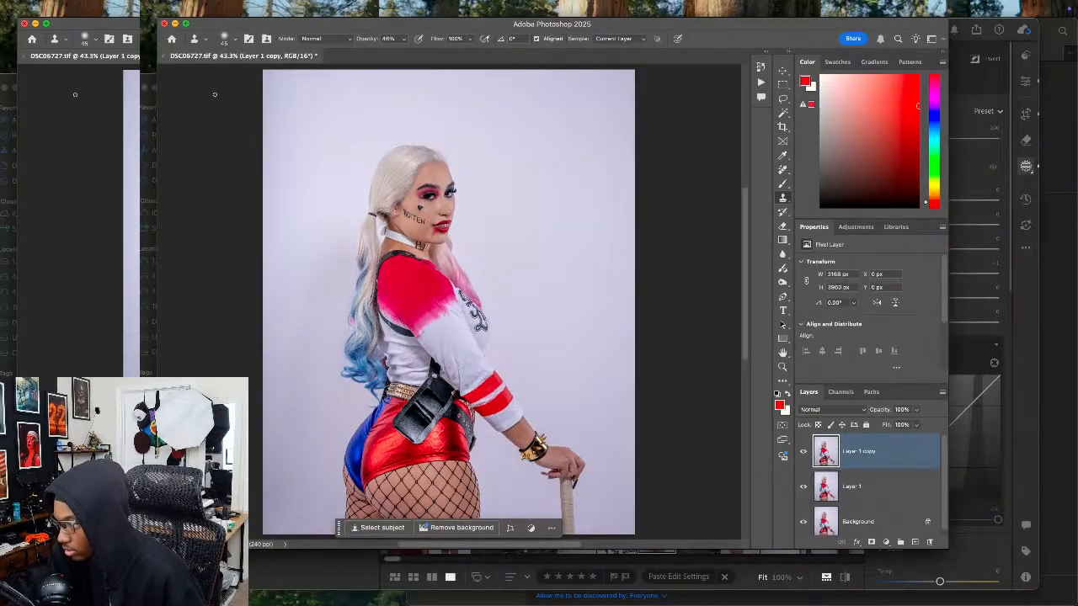
# Step: Close DSC06727.tif and save its changes
pyautogui.click(164, 56)
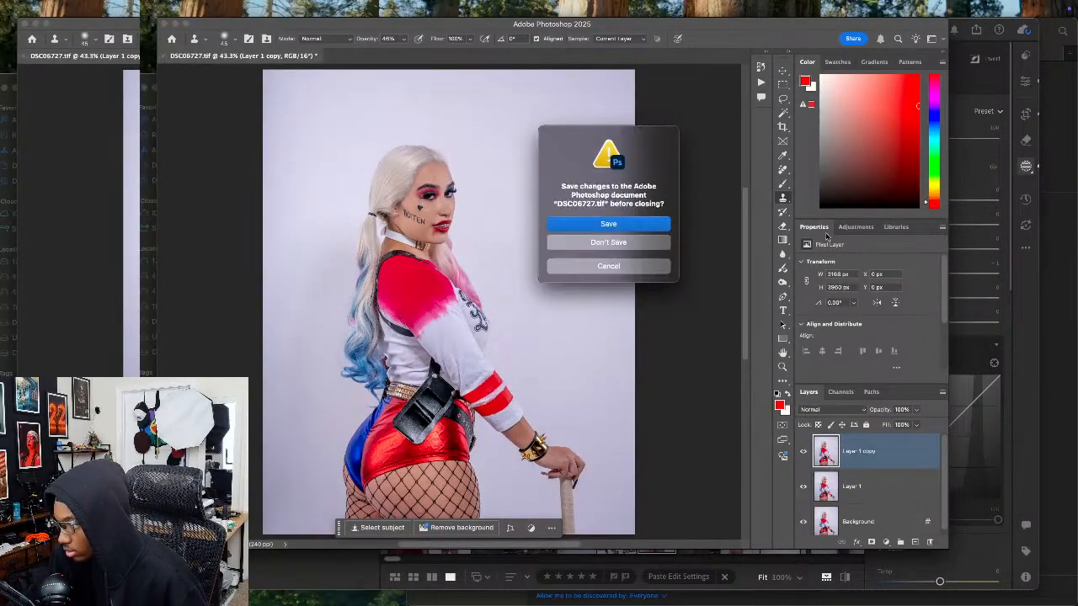
pyautogui.click(608, 223)
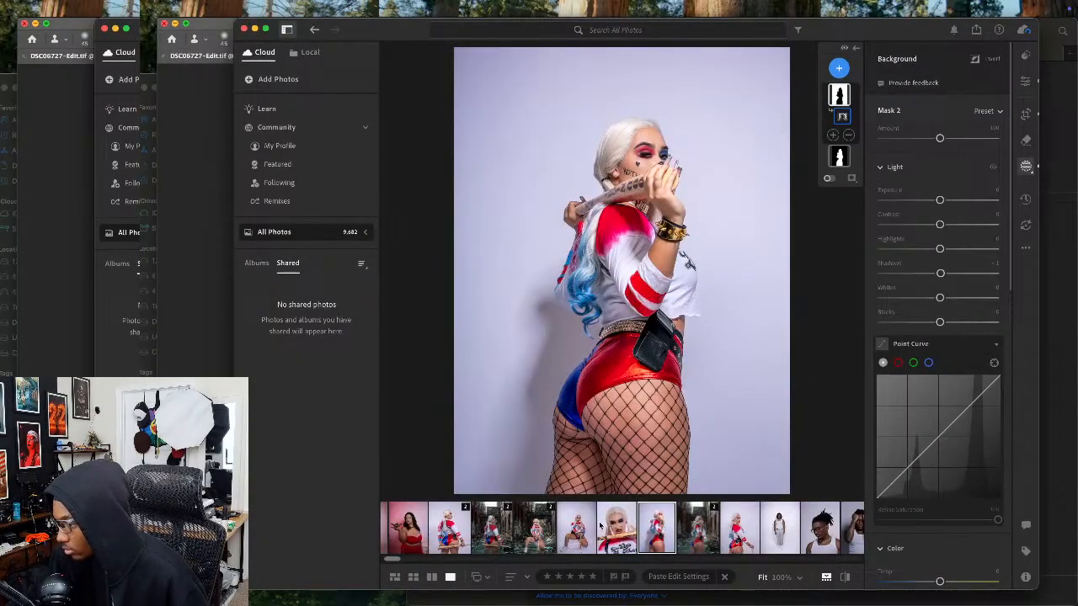
# Step: In Lightroom, find the back-view photo with the bat over the shoulder and open it for editing in Photoshop
pyautogui.click(611, 526)
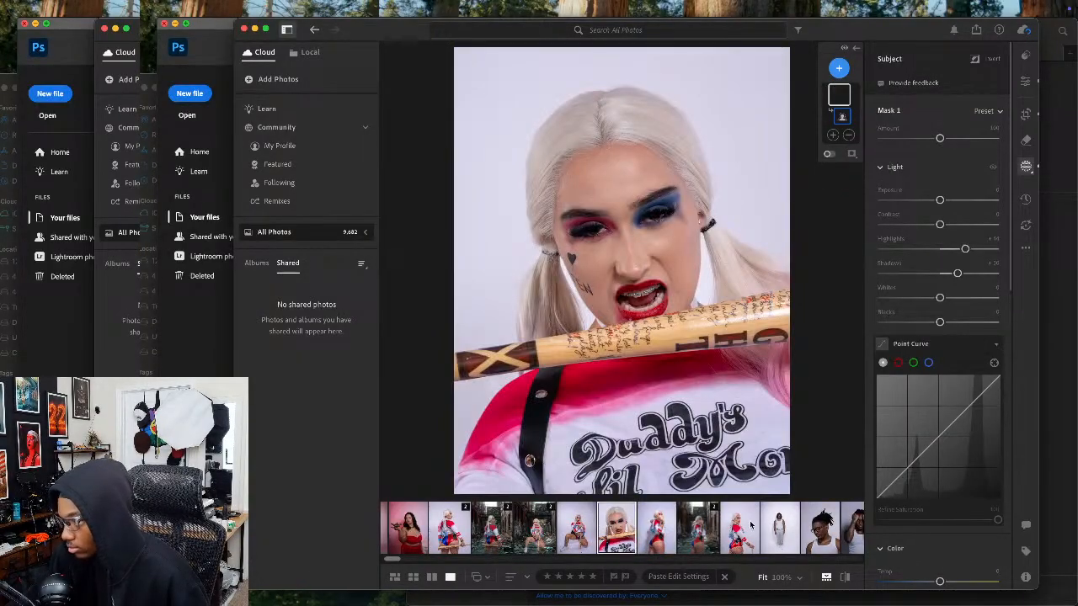
pyautogui.click(736, 522)
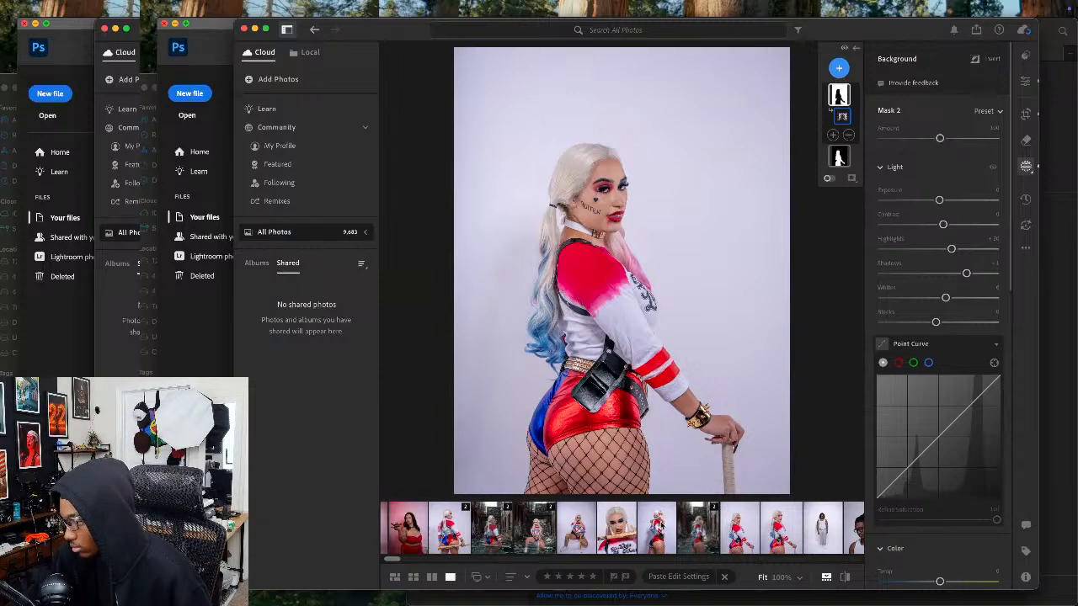
pyautogui.click(657, 525)
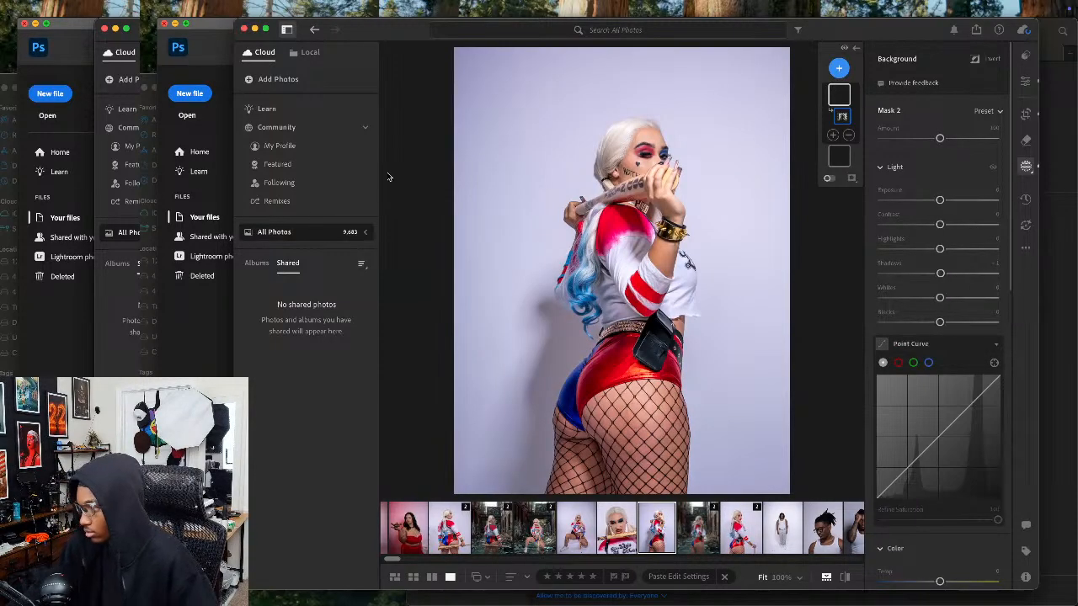
pyautogui.rightClick(625, 169)
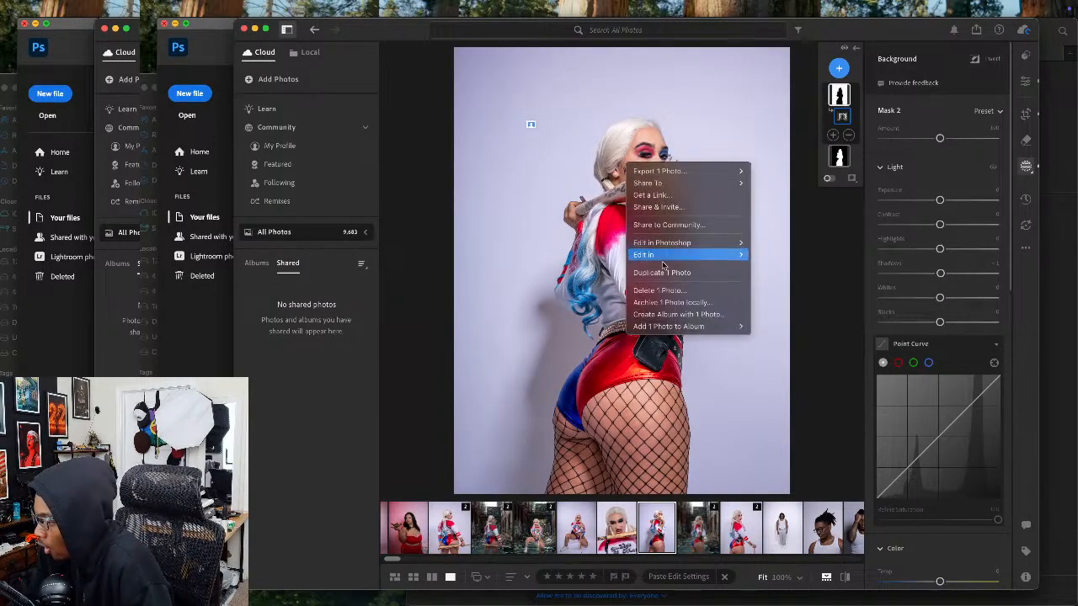
pyautogui.moveTo(724, 242)
pyautogui.click(787, 243)
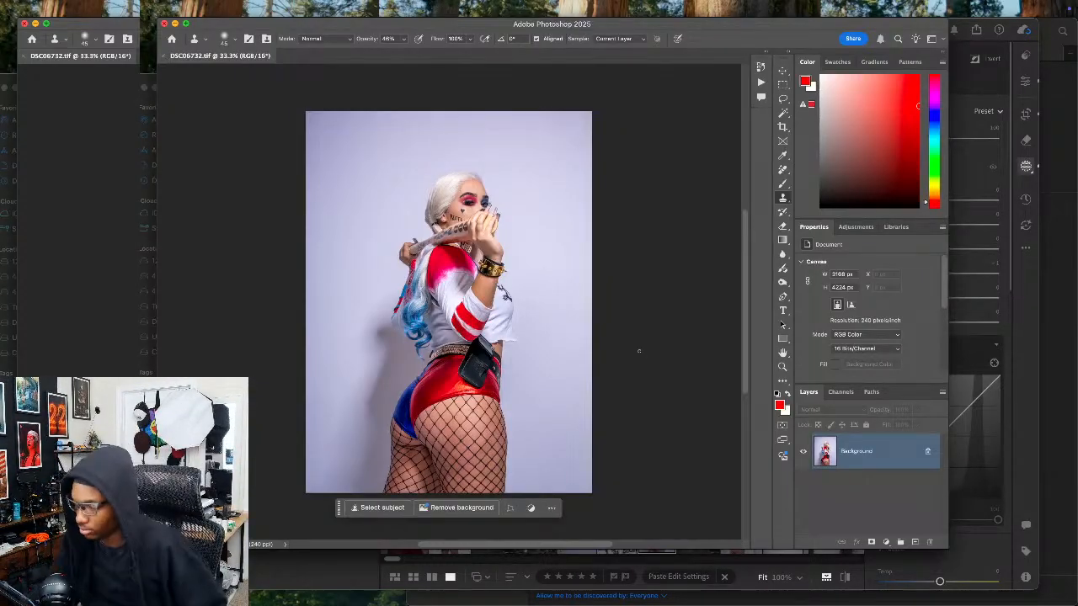
# Step: Duplicate the Background layer twice and open the top copy in Liquify
pyautogui.hotkey('ctrl', 'j')
pyautogui.hotkey('ctrl', 'j')
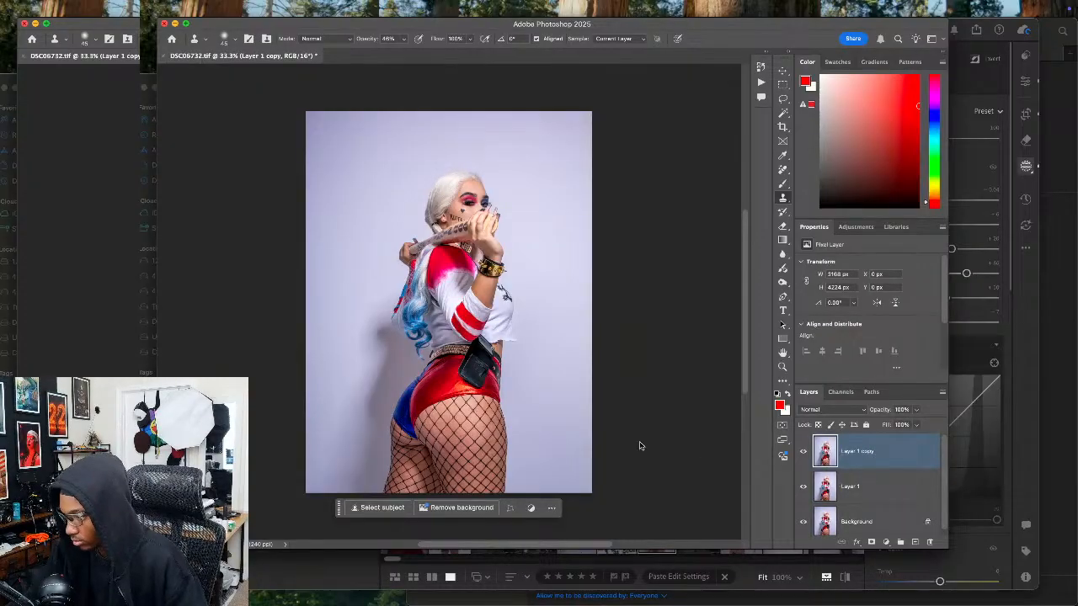
pyautogui.press('super+shift+x')
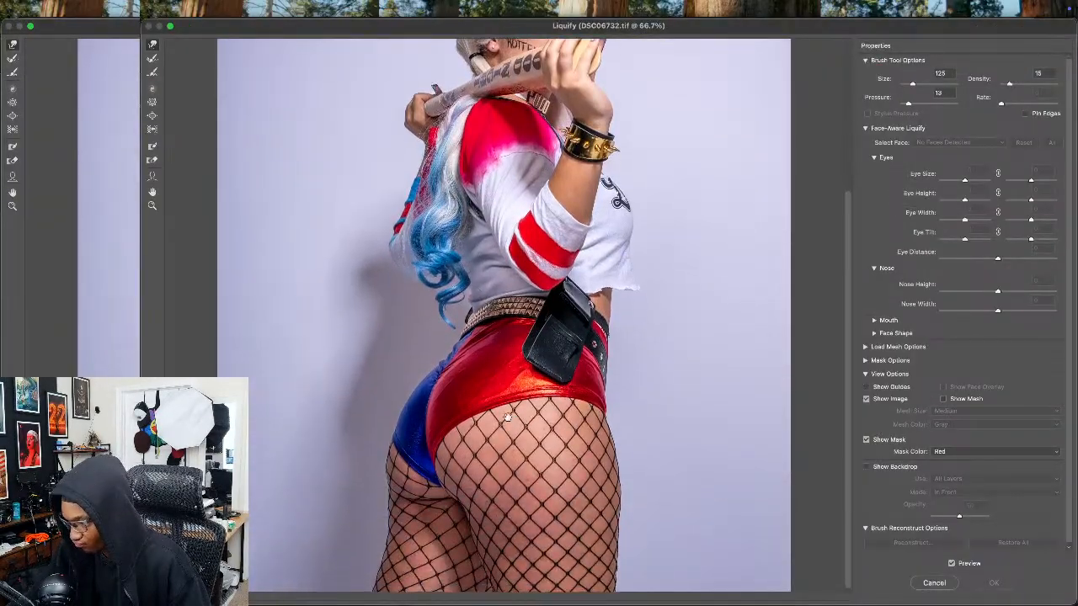
# Step: Reshape the waist and hip outline with Liquify brush sizes from 600 down to 400
pyautogui.press(']')
pyautogui.press(']')
pyautogui.press(']')
pyautogui.press(']')
pyautogui.press(']')
pyautogui.press(']')
pyautogui.moveTo(637, 301); pyautogui.dragTo(619, 350)
pyautogui.press(']')
pyautogui.press(']')
pyautogui.moveTo(396, 423)
pyautogui.mouseDown()
pyautogui.moveTo(381, 425)
pyautogui.moveTo(438, 458)
pyautogui.moveTo(425, 467)
pyautogui.moveTo(421, 455)
pyautogui.mouseUp()
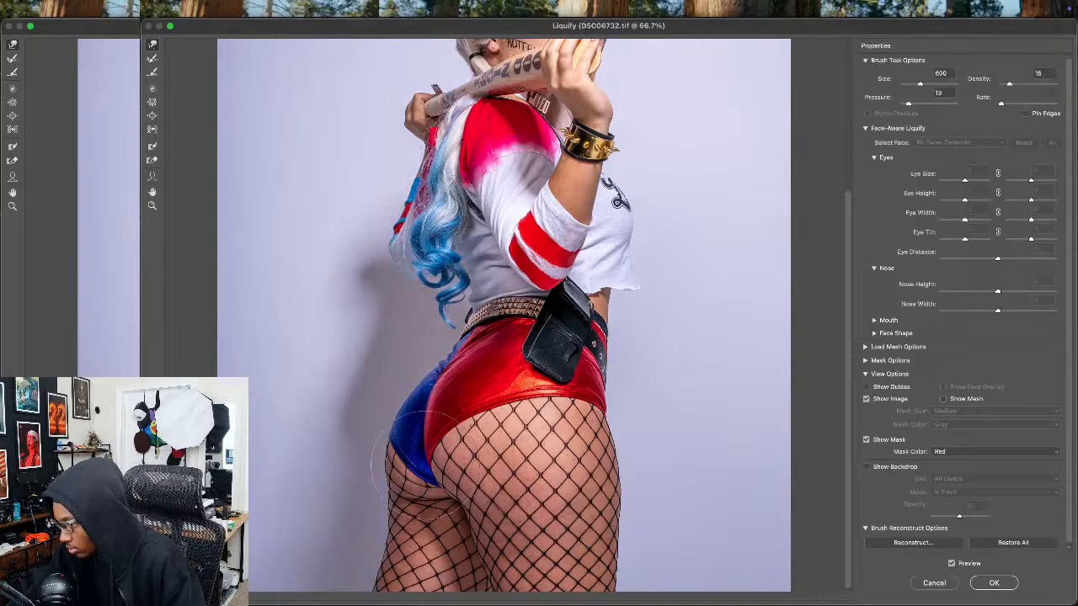
pyautogui.press('[')
pyautogui.press('[')
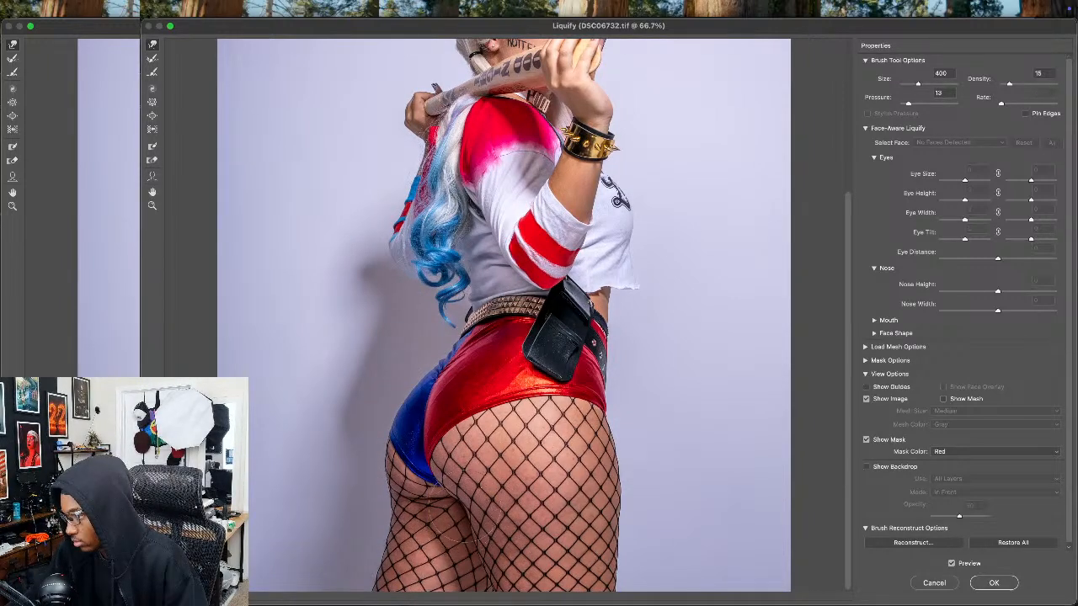
# Step: Refine the outline of the hair and head with Liquify brush sizes 300 and 250
pyautogui.scroll(3, 470, 469)
pyautogui.scroll(3, 471, 470)
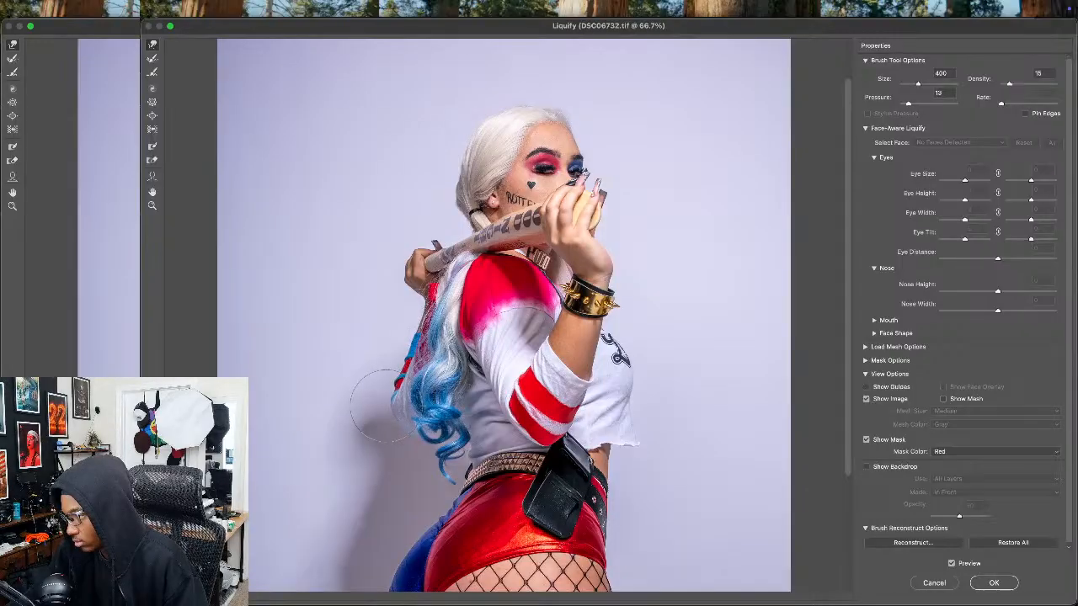
pyautogui.press('[')
pyautogui.press('[')
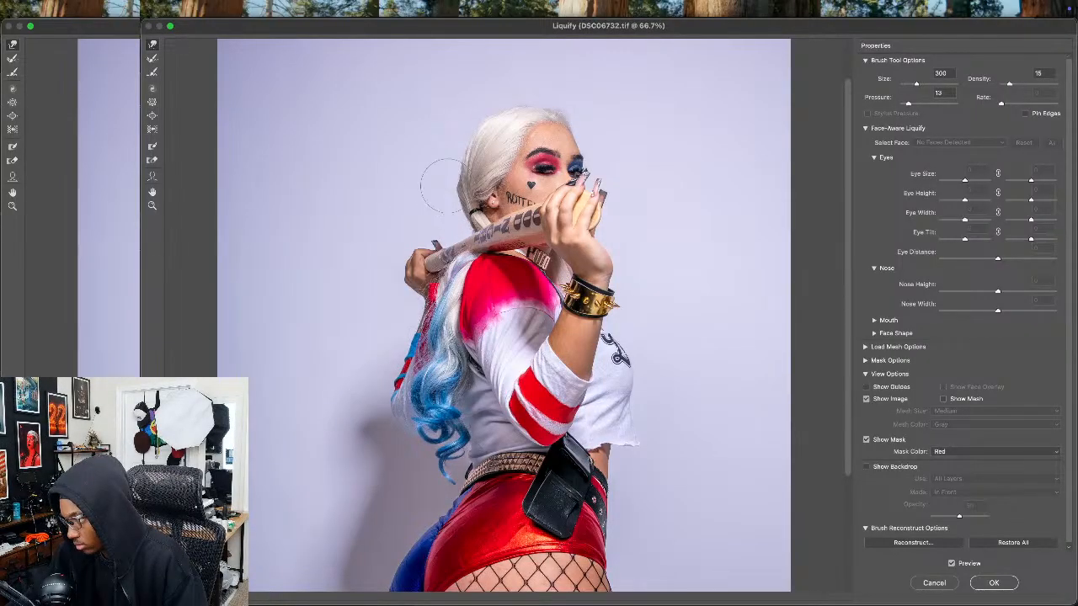
pyautogui.press(']')
pyautogui.press(']')
pyautogui.press(']')
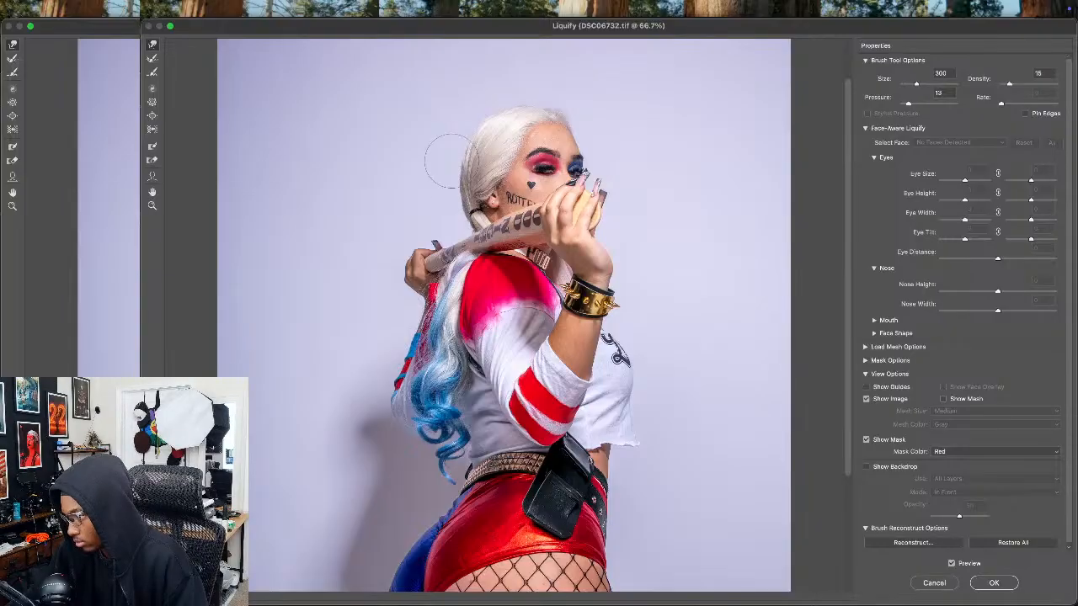
pyautogui.press('[')
pyautogui.press('[')
pyautogui.press('[')
pyautogui.press('[')
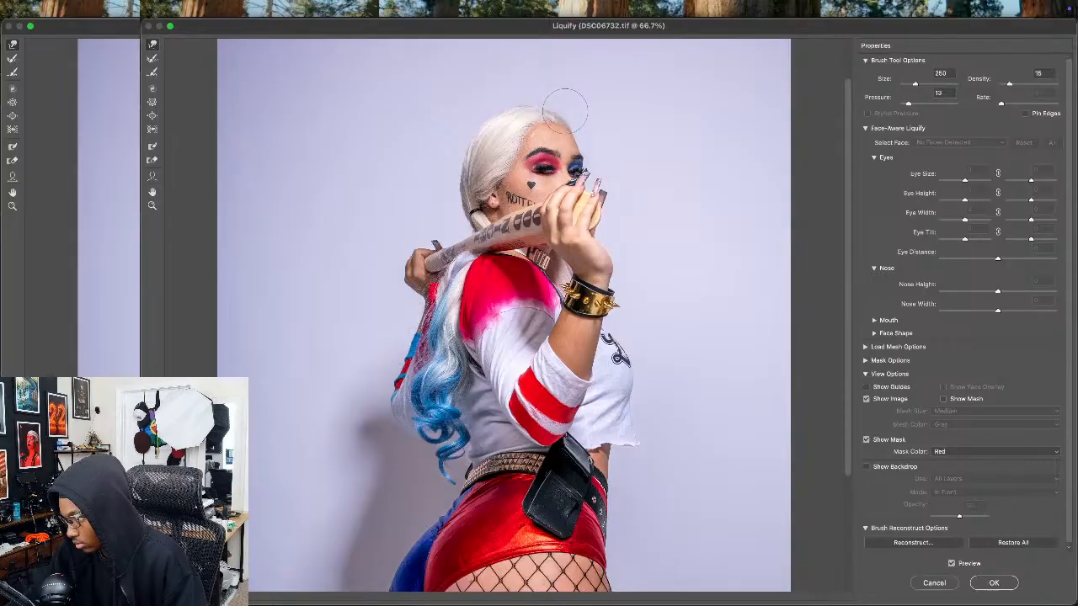
# Step: Adjust the hip and thigh outline with Liquify brush size 900, and apply the changes
pyautogui.scroll(-5, 648, 297)
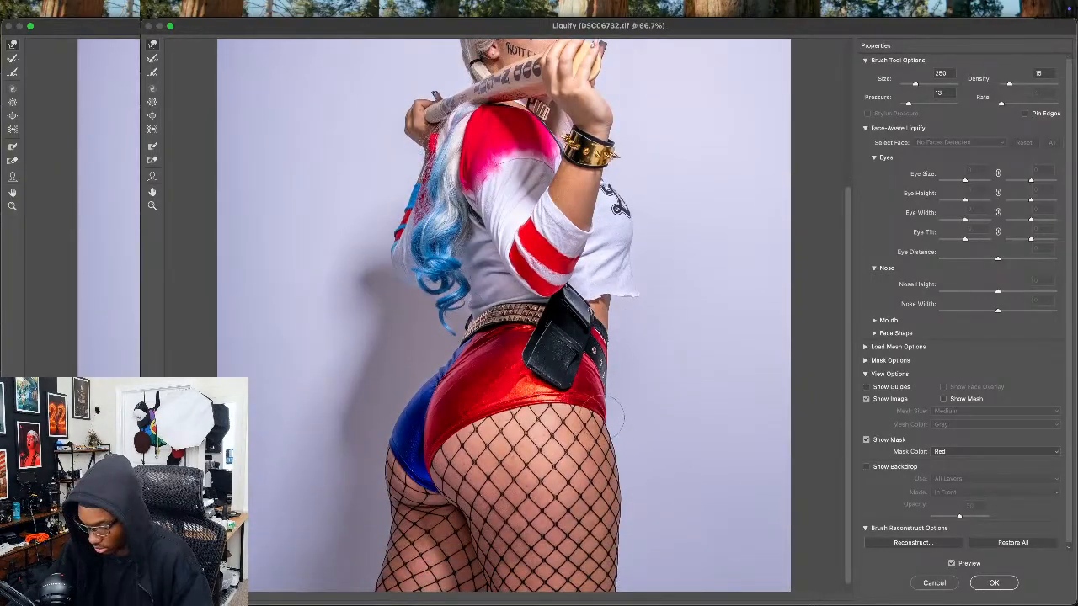
pyautogui.press(']')
pyautogui.press(']')
pyautogui.press(']')
pyautogui.press(']')
pyautogui.press(']')
pyautogui.press(']')
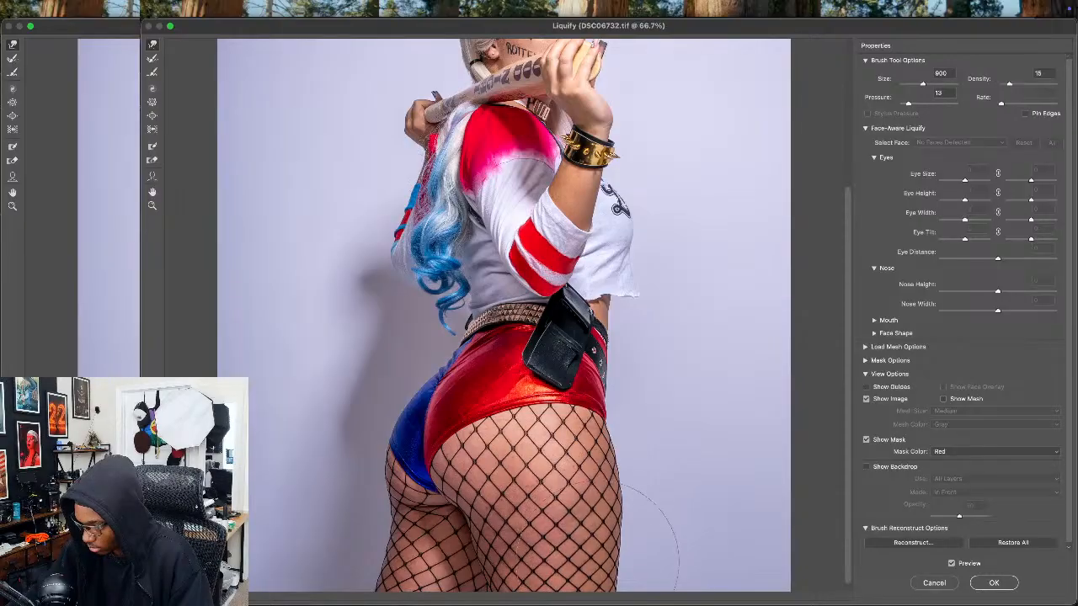
pyautogui.hotkey('ctrl', '0')
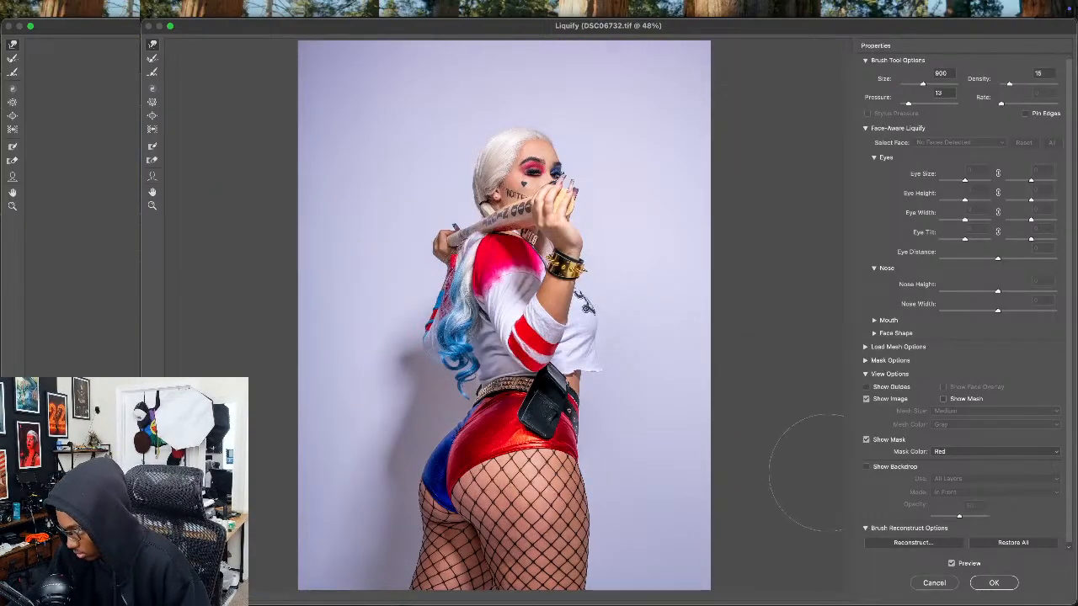
pyautogui.click(987, 584)
# Step: Expand the canvas sideways to a 4:5 ratio at full photo height, filling the new edges with Content-Aware Fill
pyautogui.press('c')
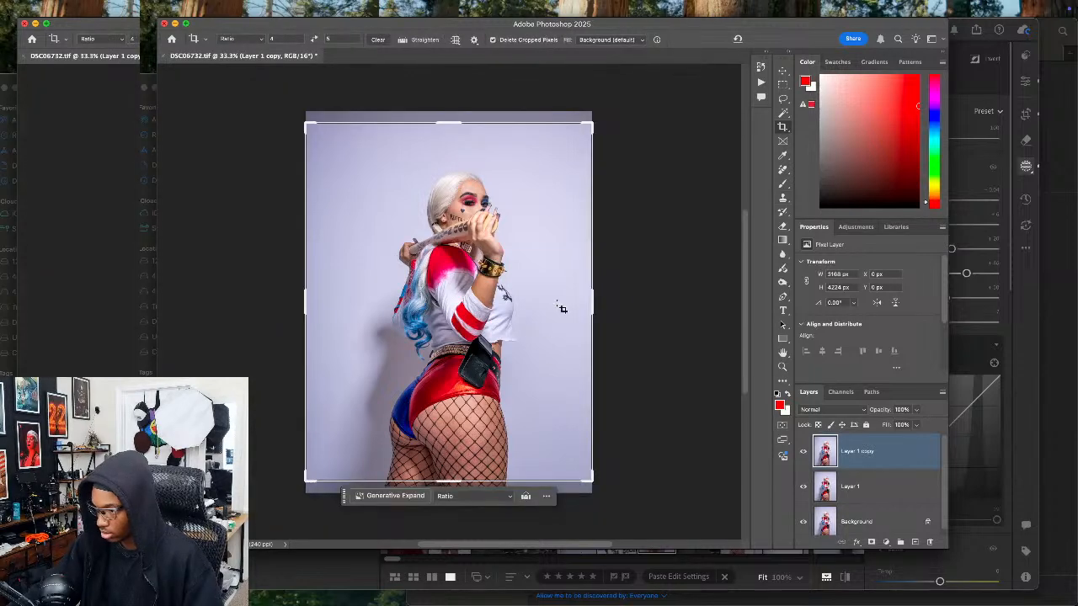
pyautogui.moveTo(587, 298); pyautogui.dragTo(540, 300)
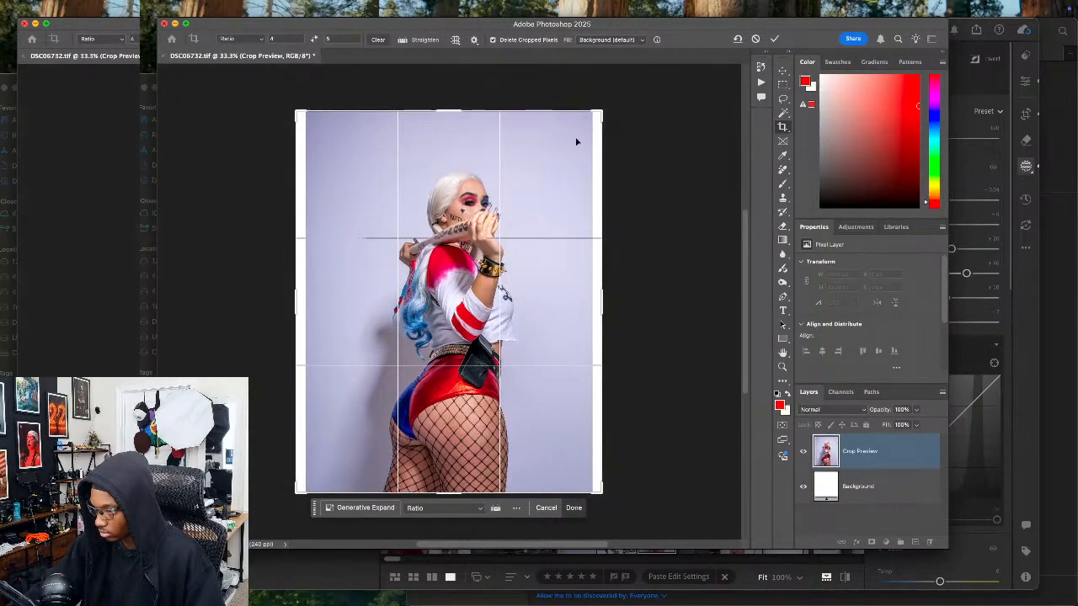
pyautogui.click(615, 42)
pyautogui.click(608, 62)
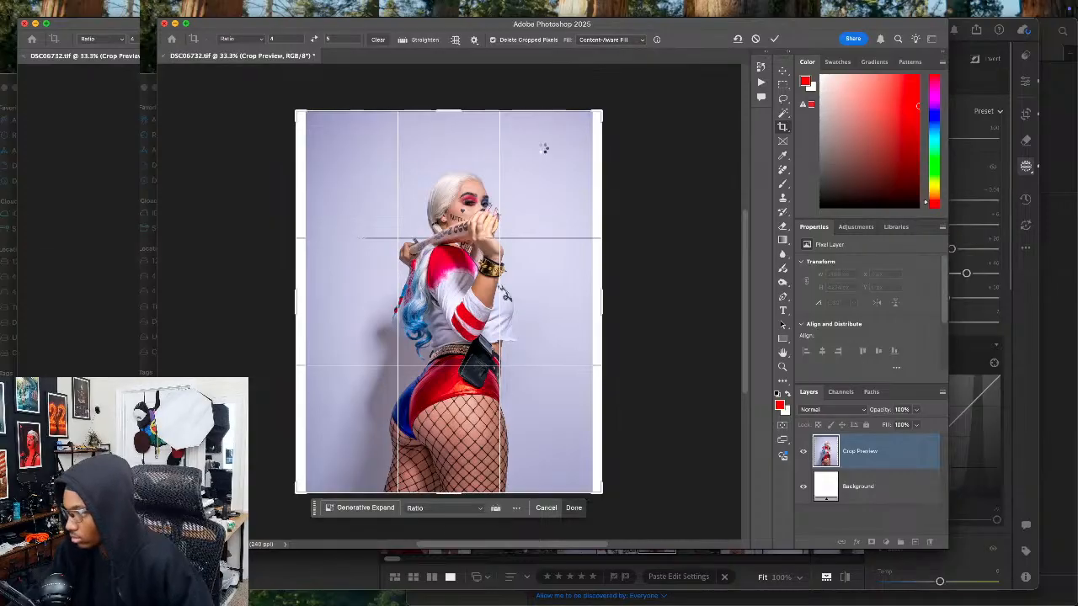
pyautogui.press('Return')
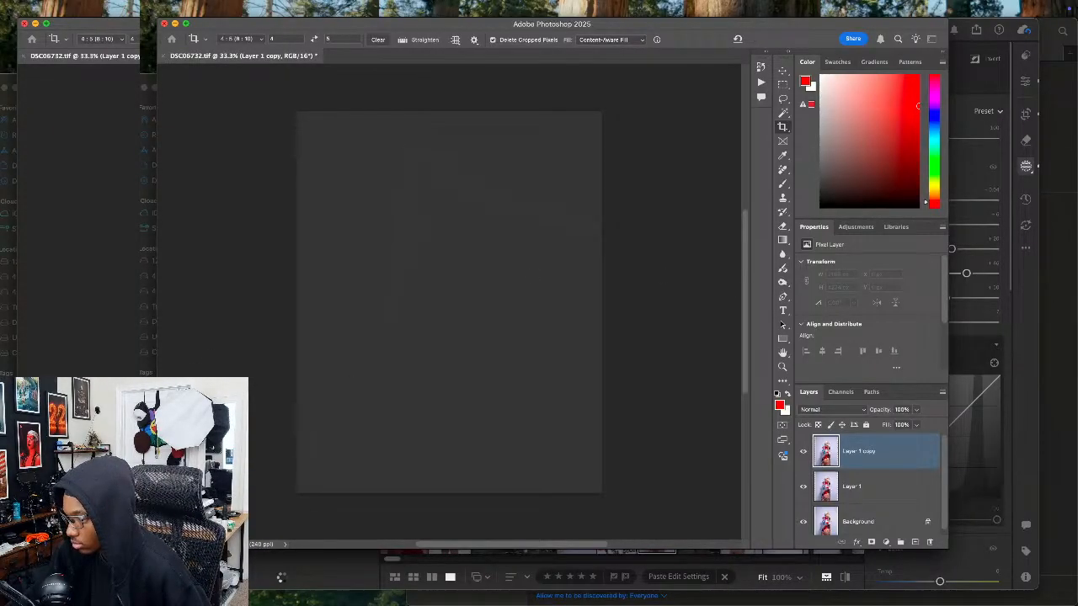
# Step: Switch to Lightroom and open the close-up portrait with the bat for editing in Photoshop
pyautogui.click(282, 573)
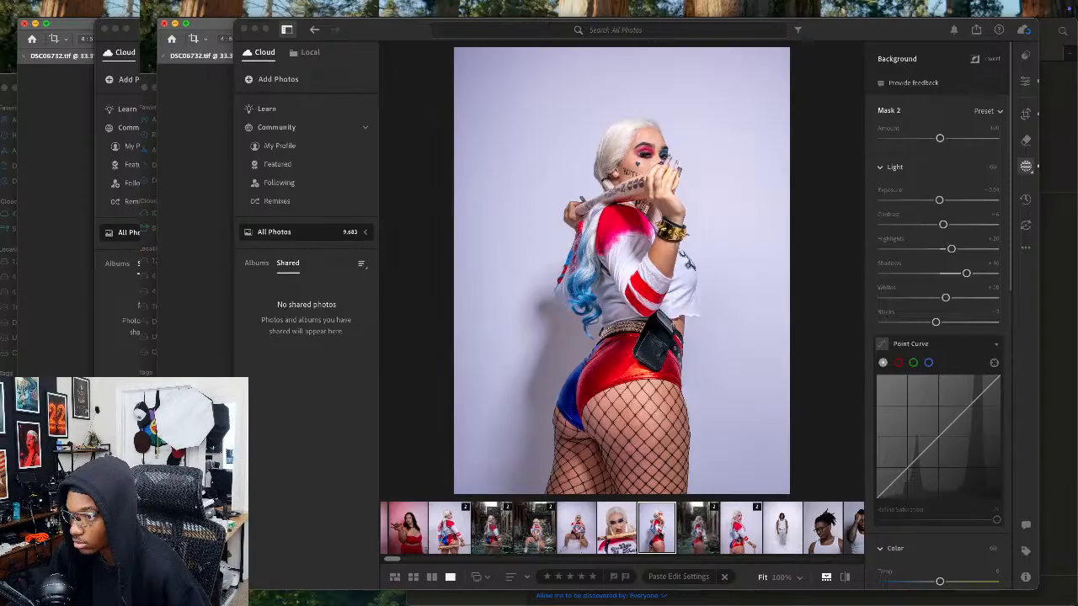
pyautogui.click(357, 428)
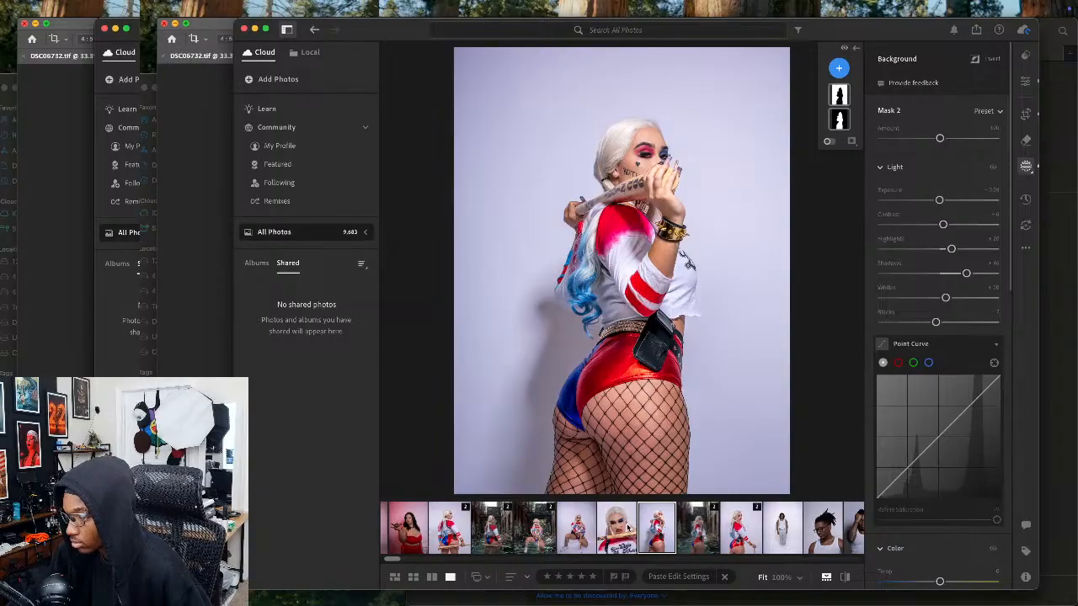
pyautogui.click(627, 528)
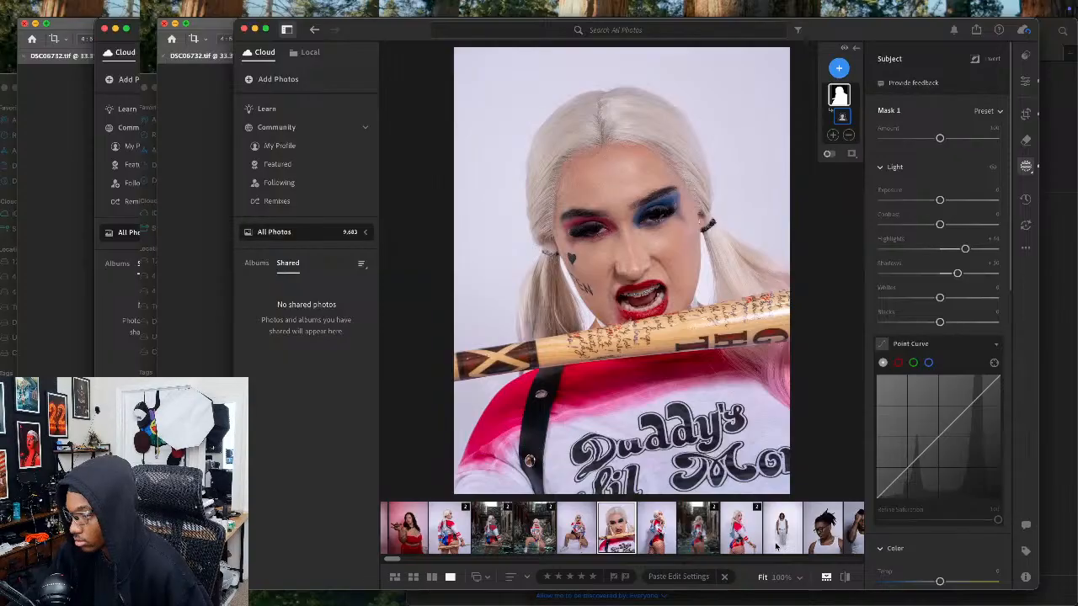
pyautogui.rightClick(621, 210)
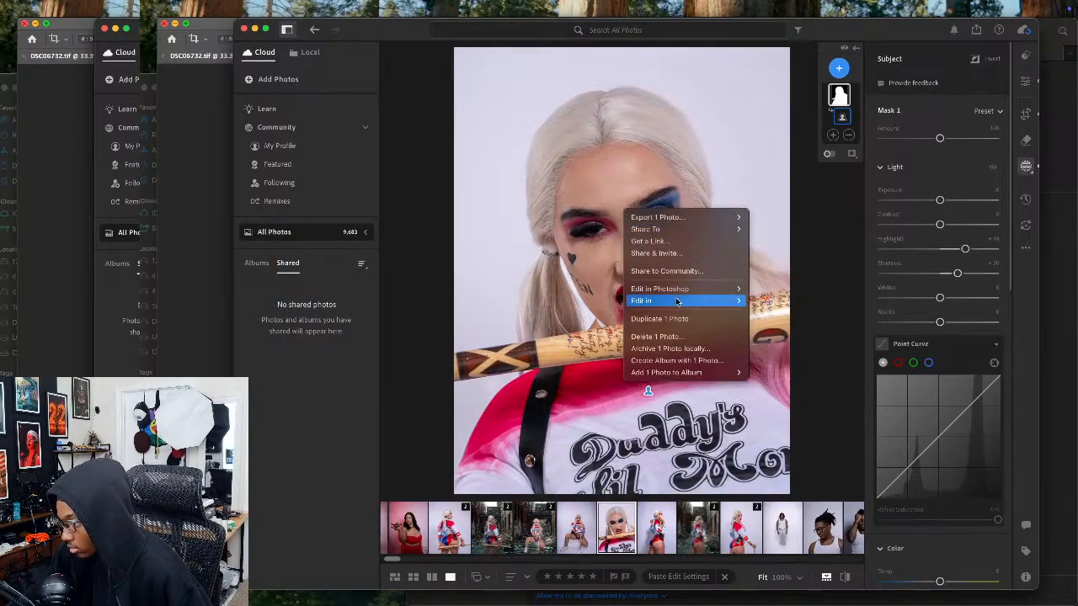
pyautogui.click(766, 290)
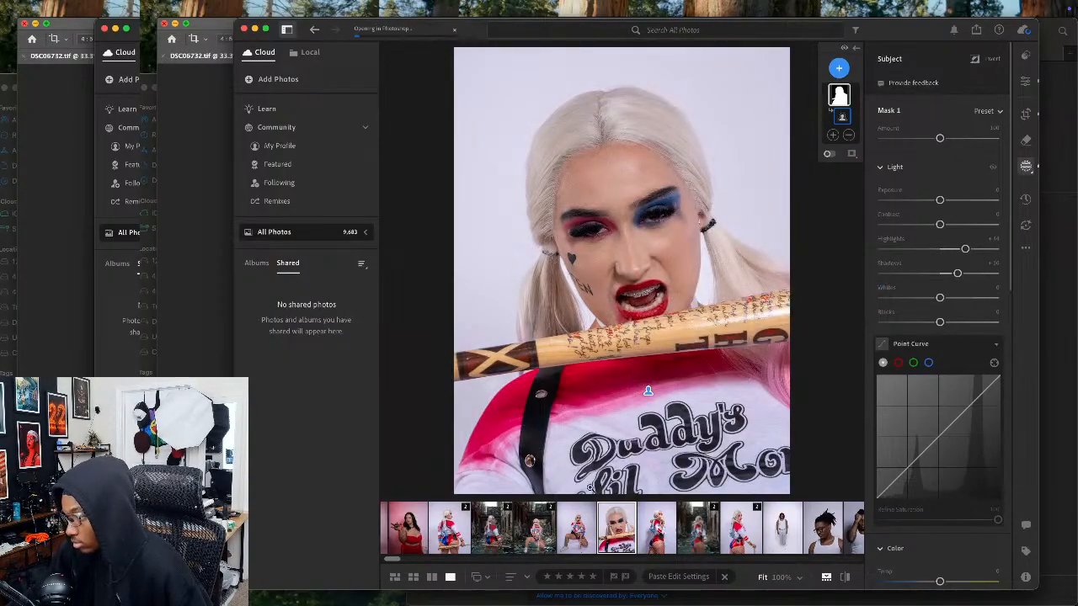
pyautogui.press('Left')
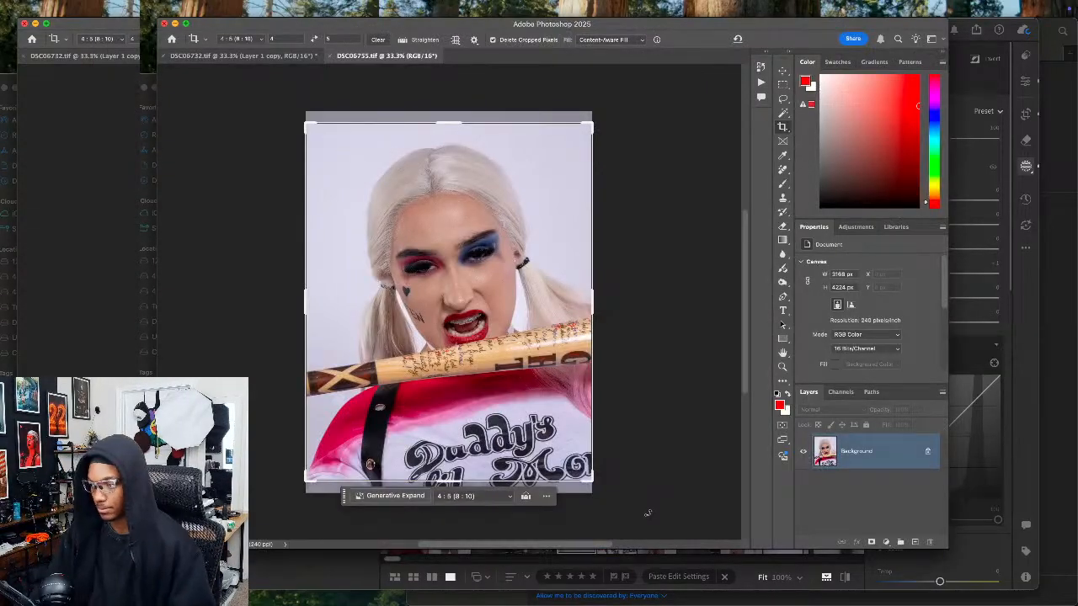
# Step: Crop the close-up to 4:5 by trimming only its upper edge, and duplicate the Background layer twice
pyautogui.moveTo(573, 340); pyautogui.dragTo(551, 337)
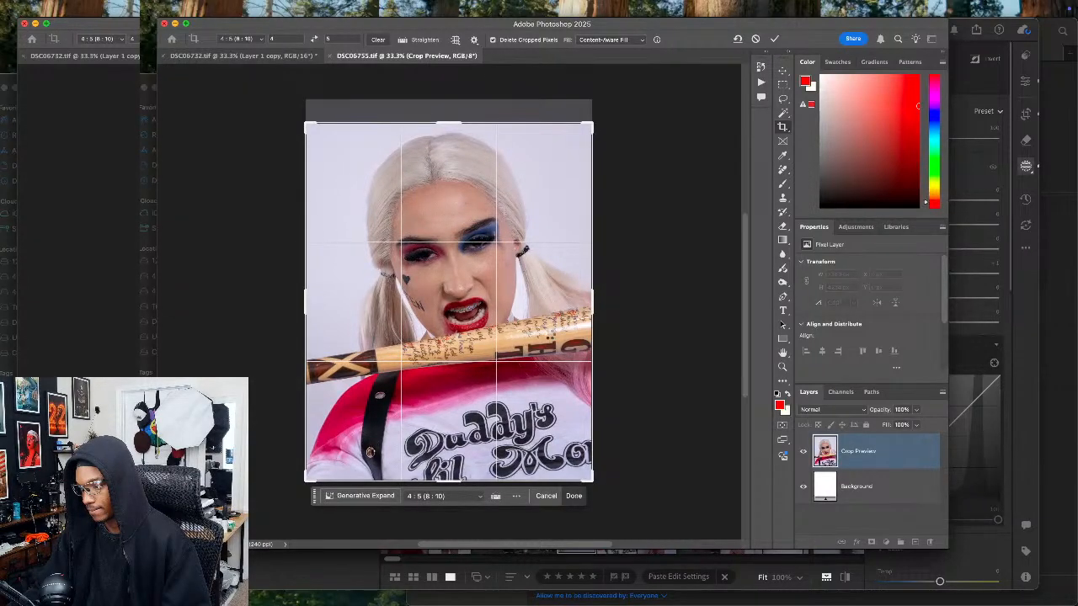
pyautogui.press('Return')
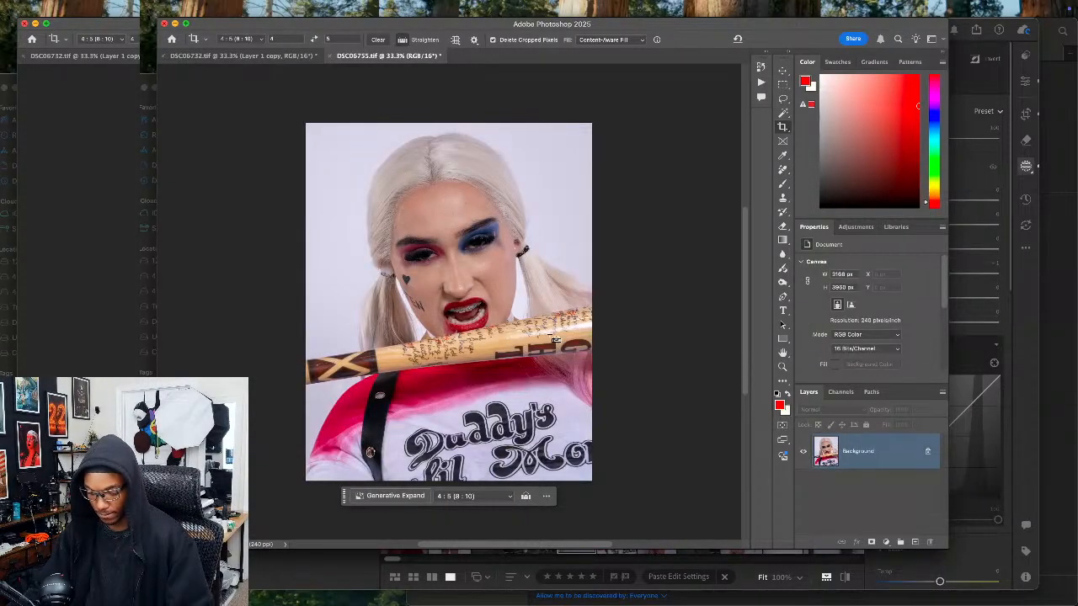
pyautogui.press('super+j')
pyautogui.press('super+j')
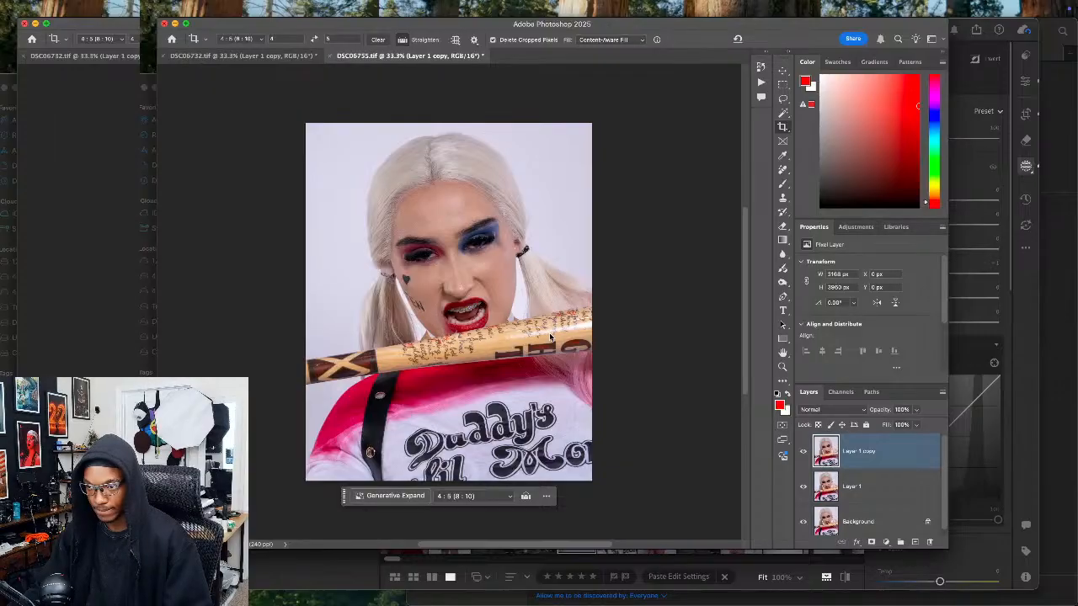
# Step: Open the top copy in Liquify and push in the hair outline at the crown with a size 250 brush
pyautogui.press('shift+super+x')
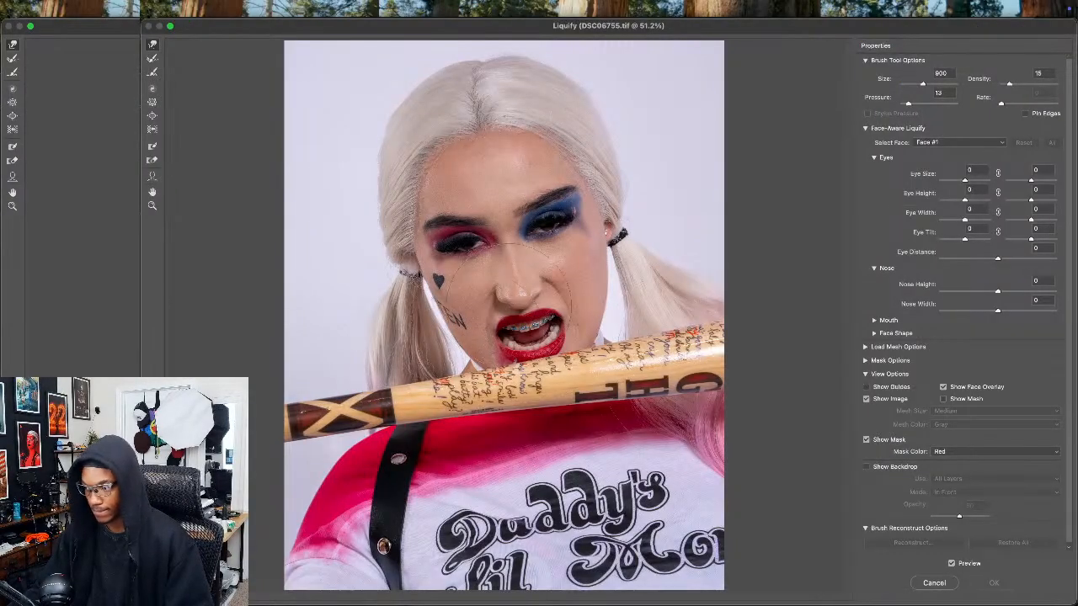
pyautogui.press('super+1')
pyautogui.scroll(6, 512, 272)
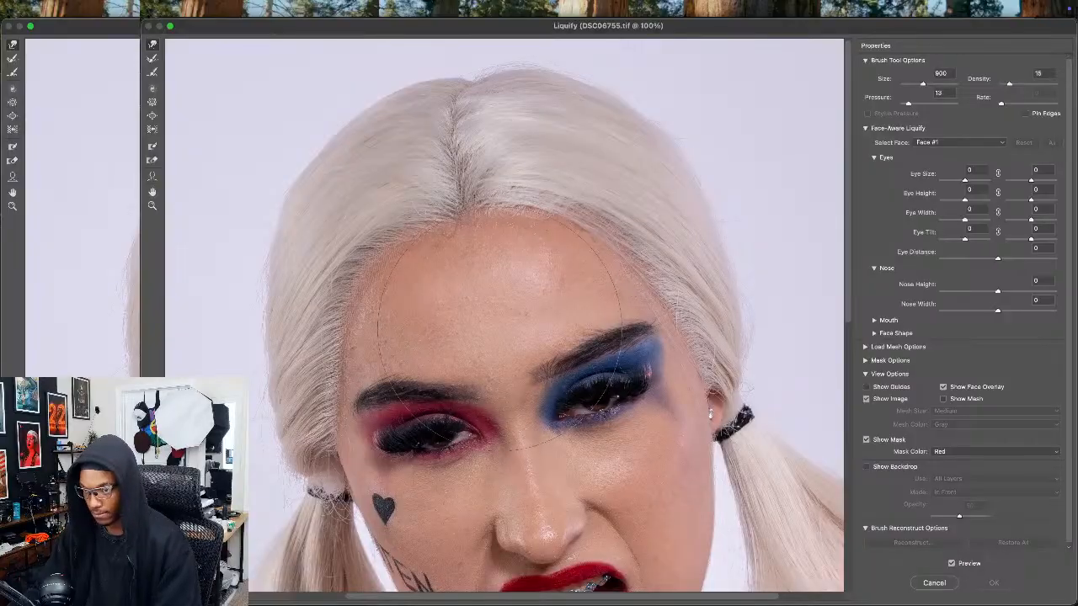
pyautogui.press('[')
pyautogui.press('[')
pyautogui.press('[')
pyautogui.press('[')
pyautogui.press('[')
pyautogui.press('[')
pyautogui.press('[')
pyautogui.moveTo(522, 55); pyautogui.dragTo(542, 71)
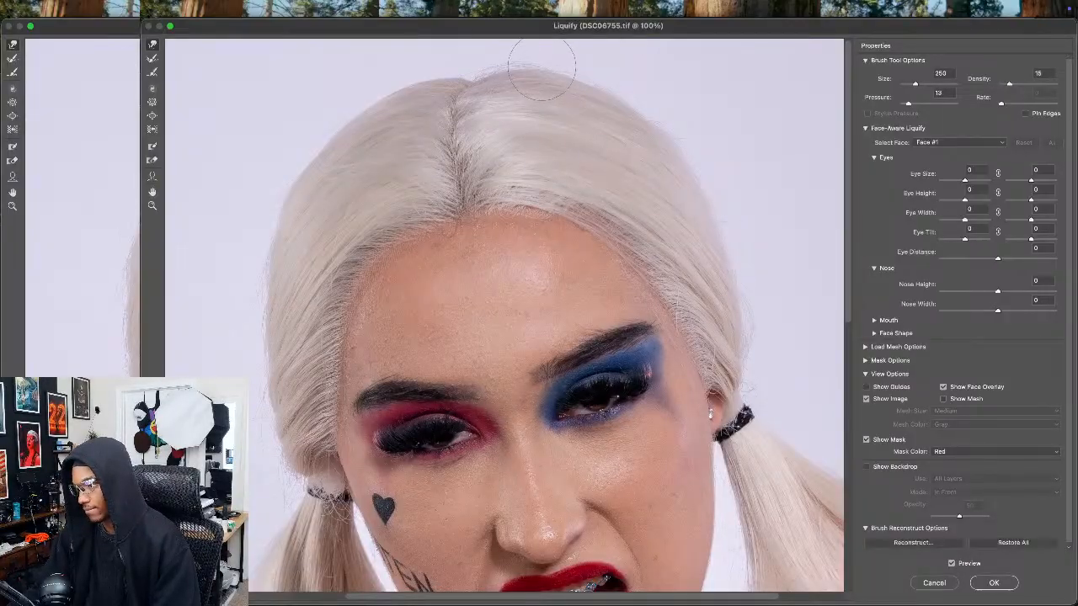
# Step: Push in the hair outline at the sides of the head with a size 300 brush and apply the Liquify changes
pyautogui.press(']')
pyautogui.press(']')
pyautogui.press(']')
pyautogui.press('[')
pyautogui.press('[')
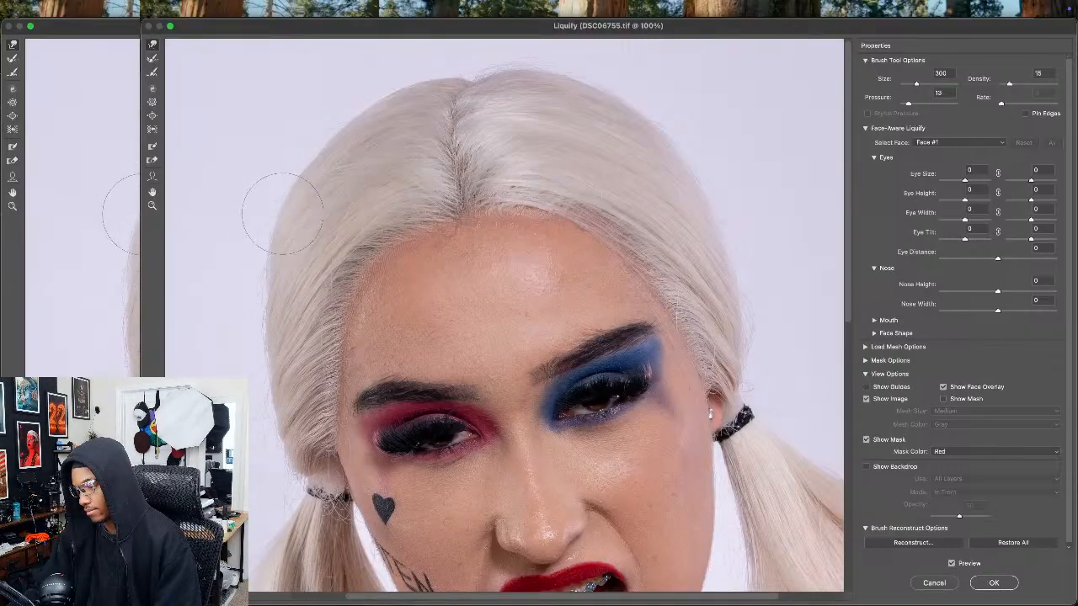
pyautogui.moveTo(726, 337); pyautogui.dragTo(734, 290)
pyautogui.scroll(-5, 734, 290)
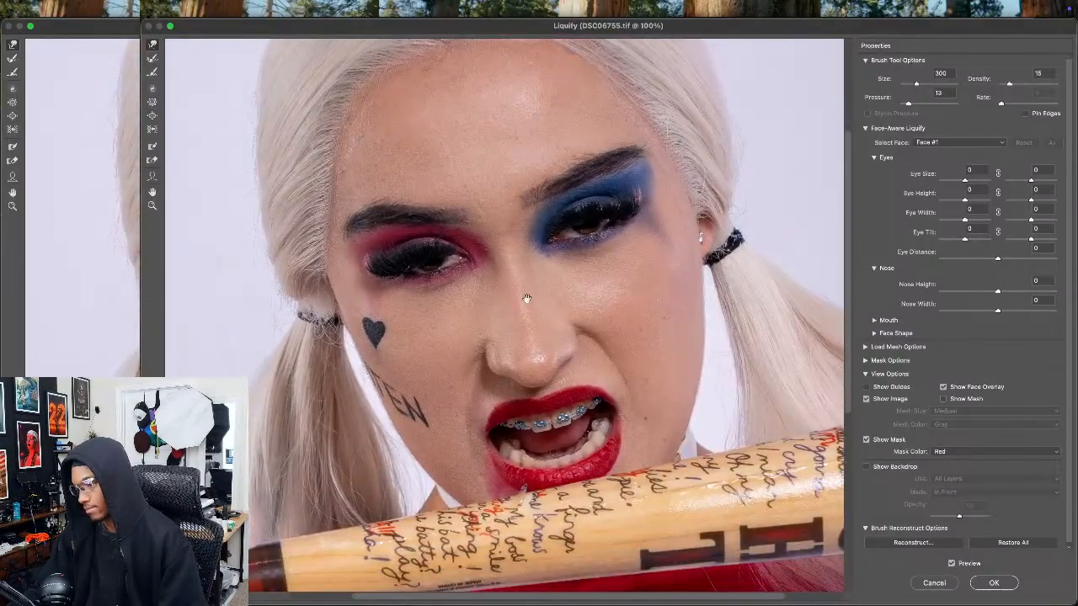
pyautogui.click(994, 583)
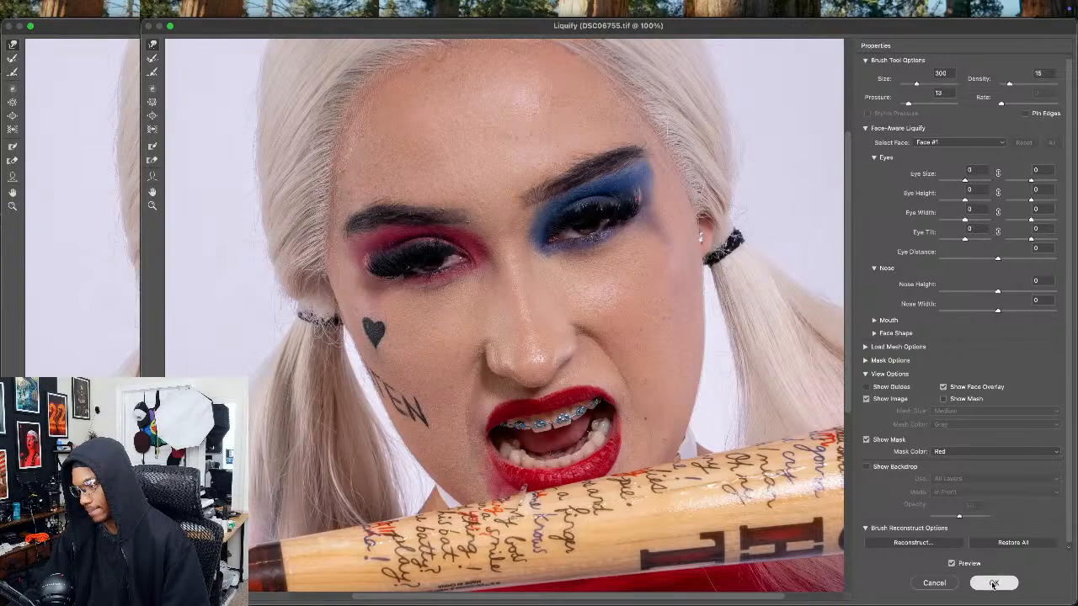
# Step: Clone clean forehead skin over the hairline just below the parting with a size 175 Clone Stamp brush
pyautogui.scroll(10, 532, 371)
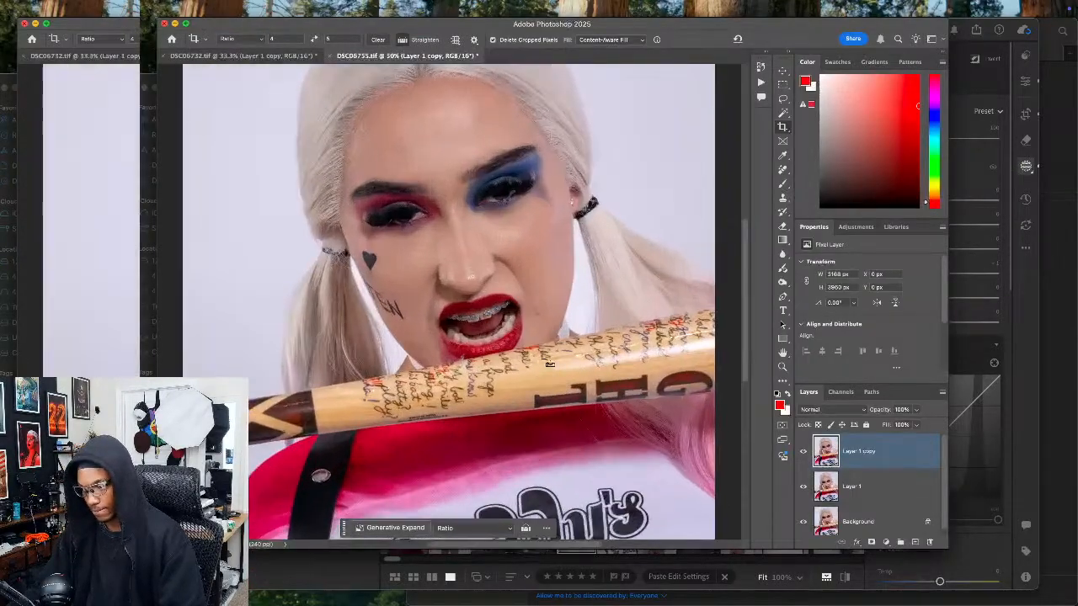
pyautogui.scroll(-5, 539, 409)
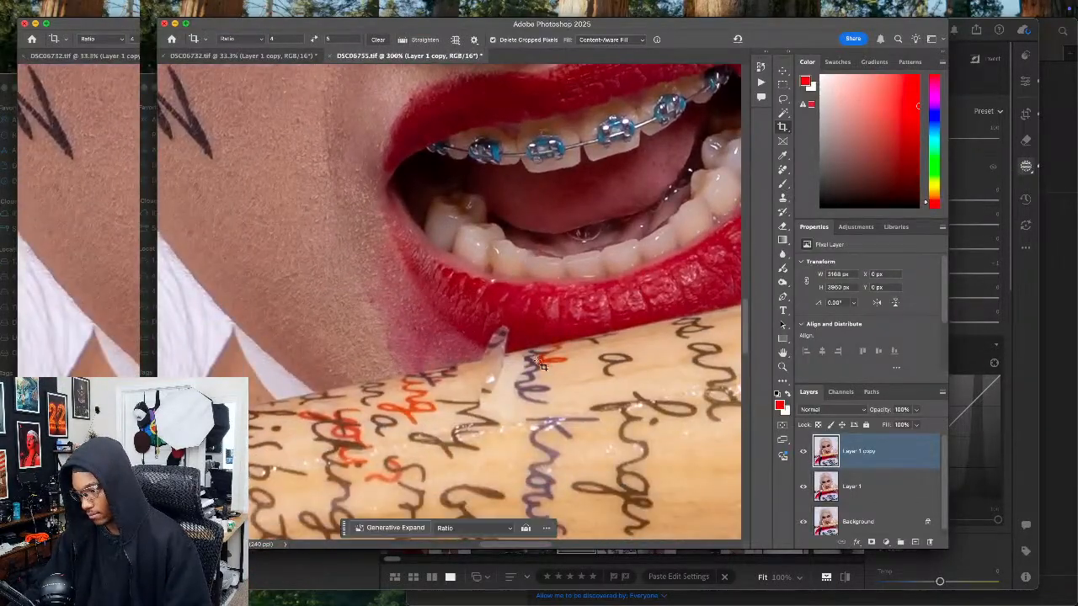
pyautogui.scroll(10, 543, 395)
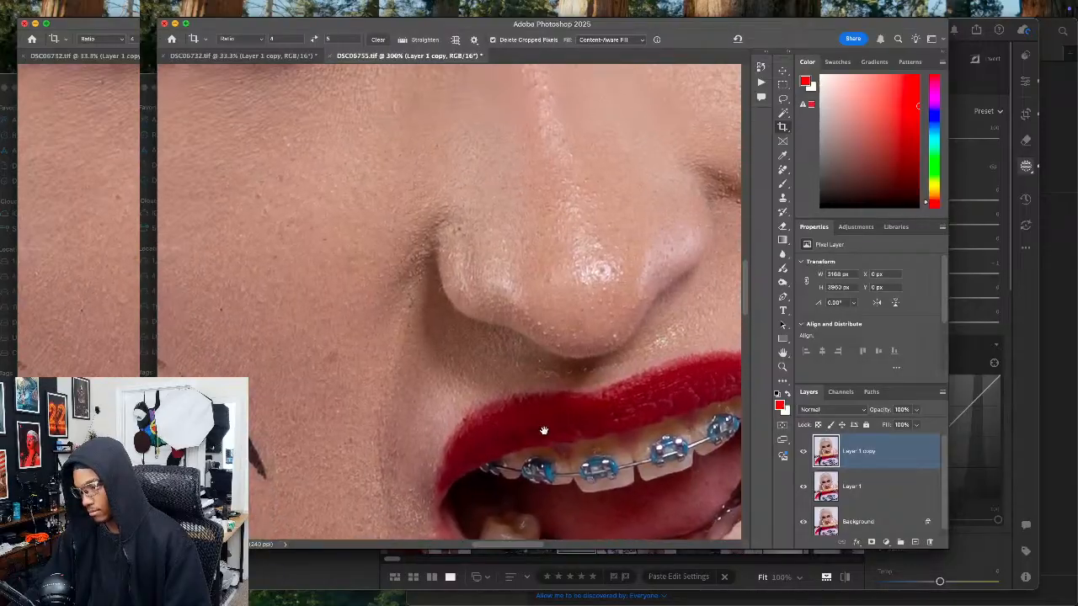
pyautogui.scroll(10, 553, 423)
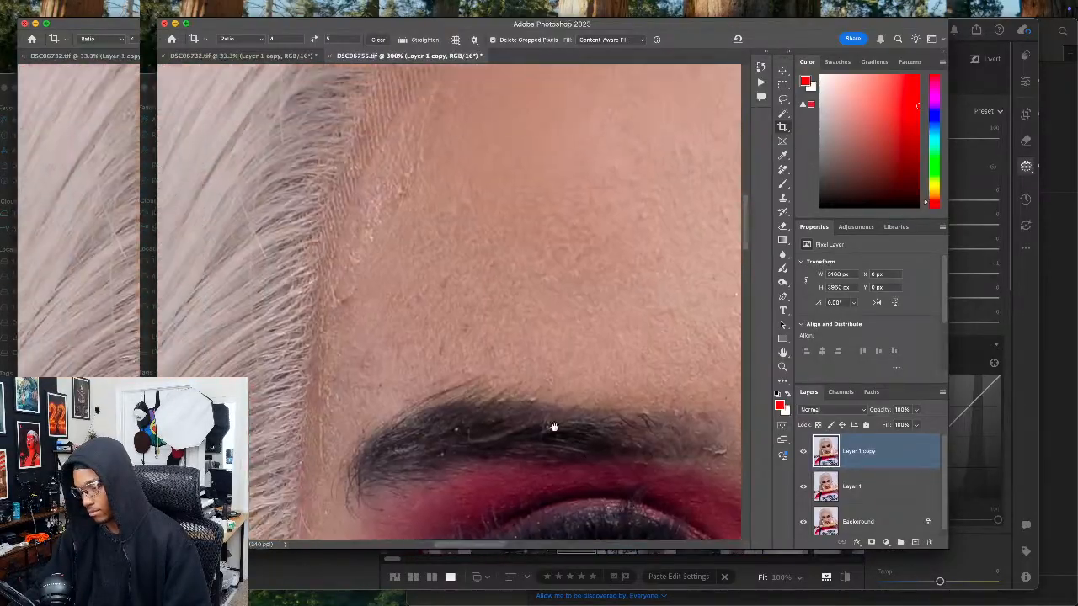
pyautogui.scroll(-5, 511, 402)
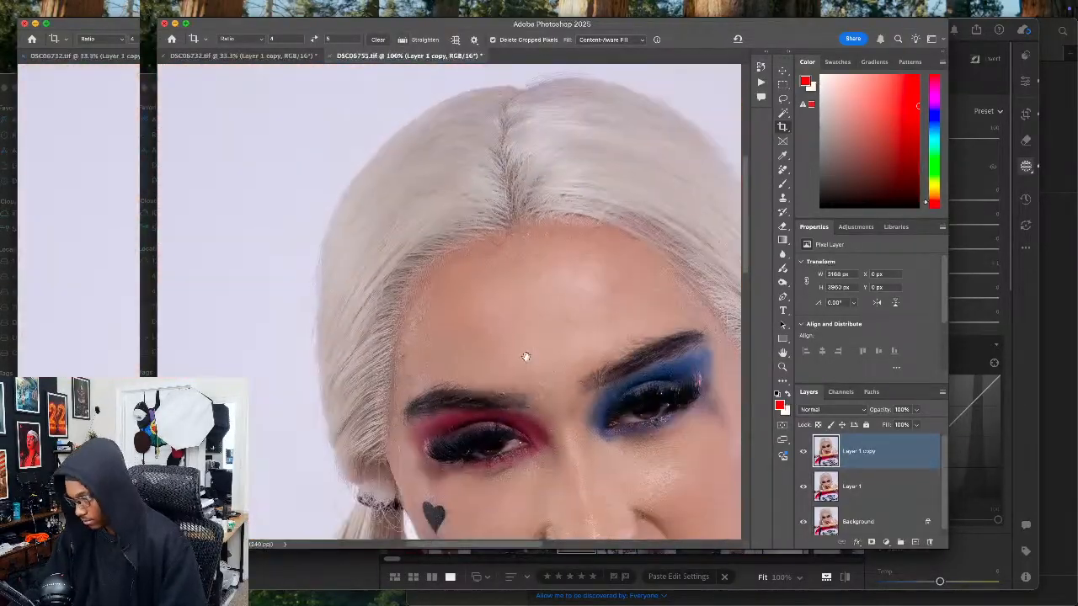
pyautogui.scroll(3, 508, 373)
pyautogui.scroll(2, 507, 370)
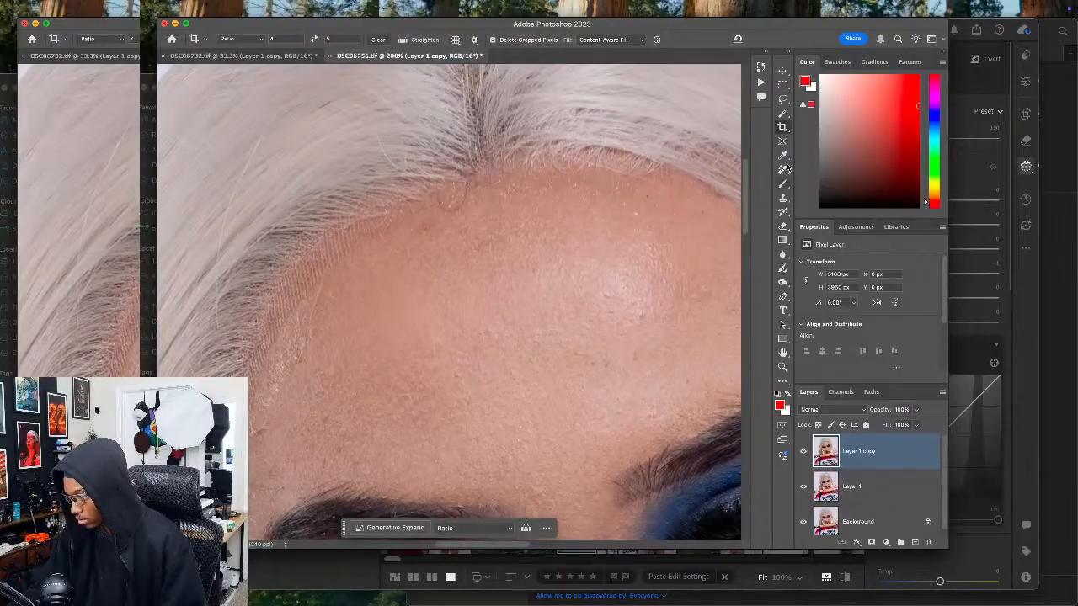
pyautogui.click(783, 197)
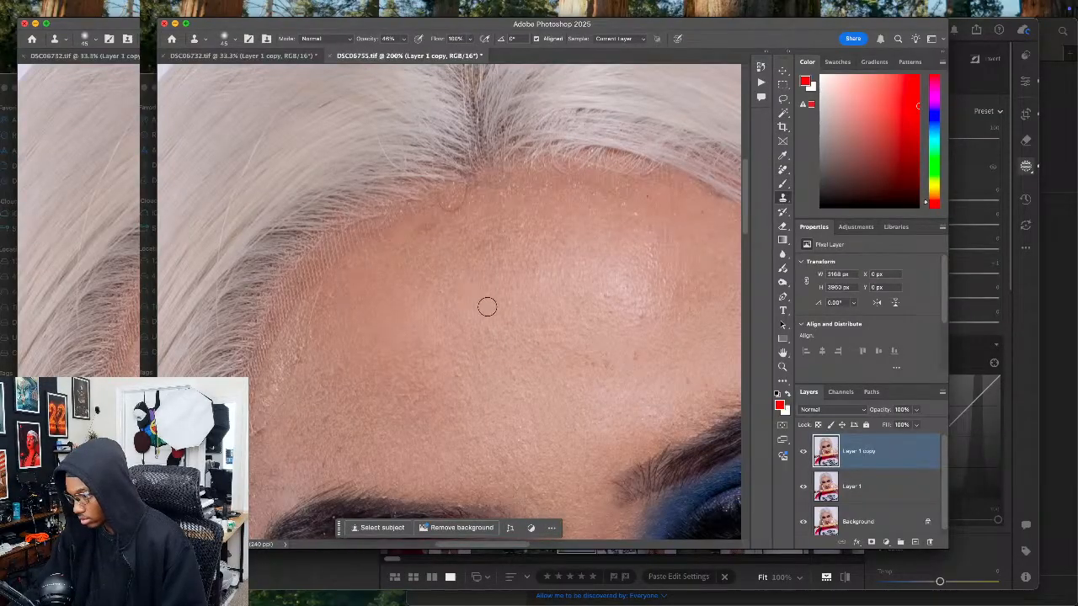
pyautogui.press(']')
pyautogui.press(']')
pyautogui.press(']')
pyautogui.press(']')
pyautogui.press(']')
pyautogui.press(']')
pyautogui.press(']')
pyautogui.press(']')
pyautogui.press(']')
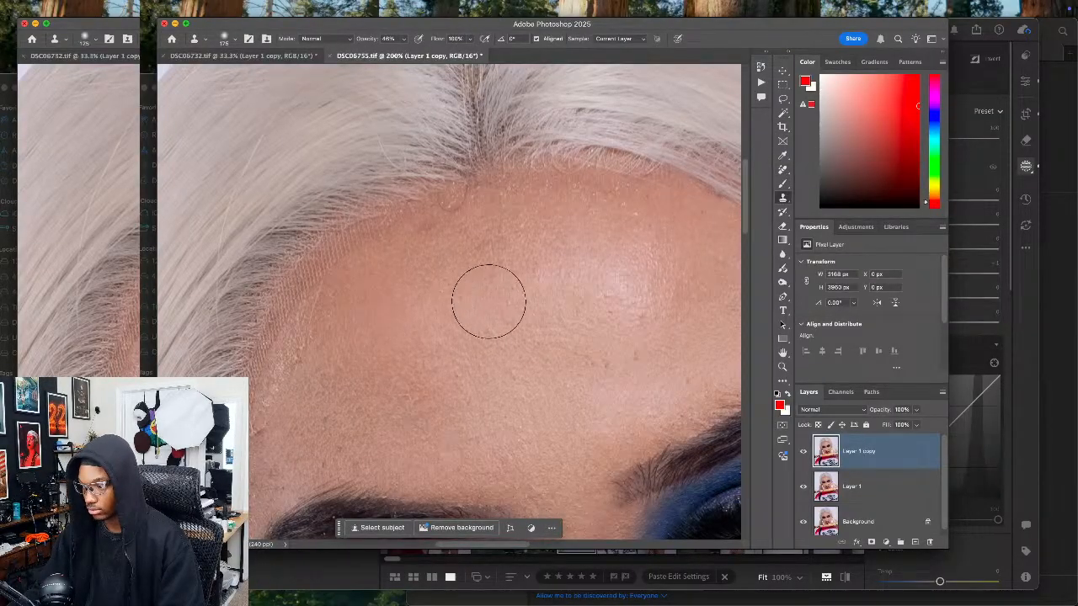
pyautogui.keyDown('alt'); pyautogui.click(504, 283); pyautogui.keyUp('alt')
pyautogui.click(486, 237)
pyautogui.keyDown('alt'); pyautogui.click(488, 259); pyautogui.keyUp('alt')
pyautogui.click(480, 202)
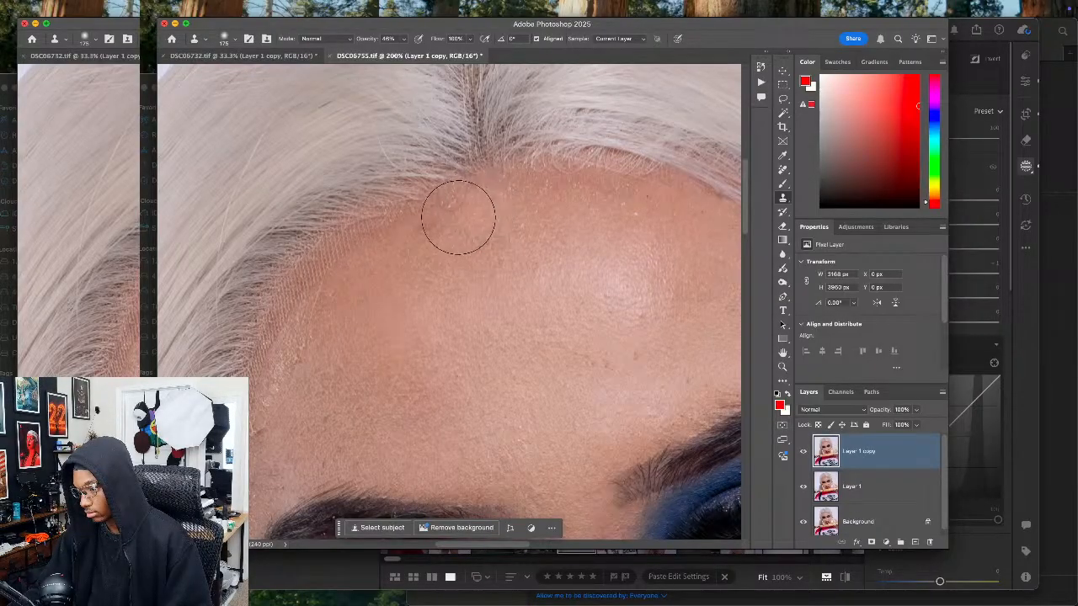
# Step: Clone forehead skin over the visible wig lace on both sides of the parting and down the hairline above the red-shadowed eye
pyautogui.keyDown('alt'); pyautogui.click(397, 274); pyautogui.keyUp('alt')
pyautogui.click(401, 234)
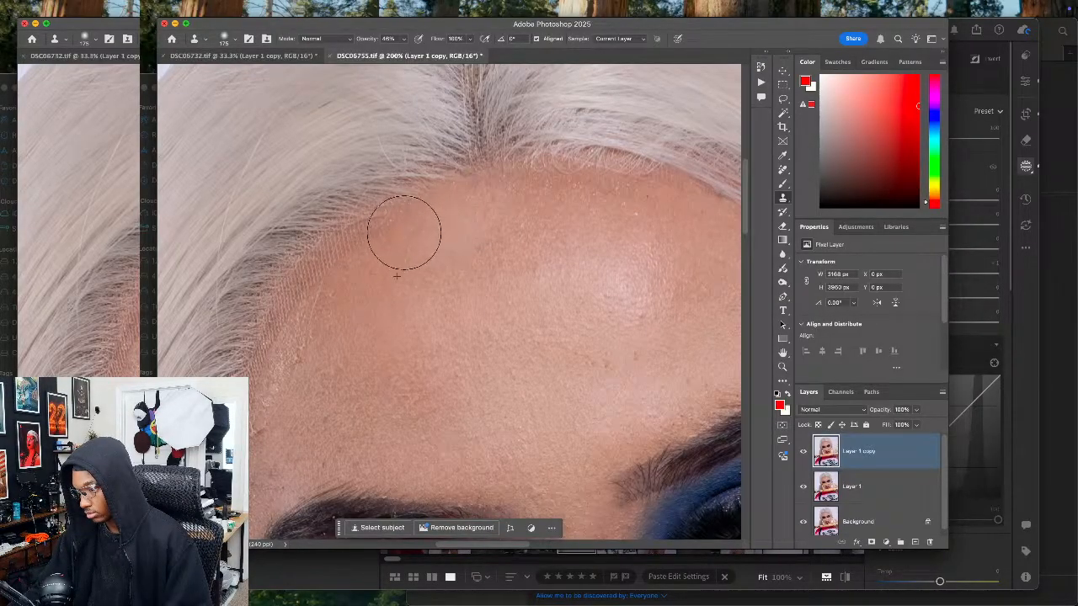
pyautogui.click(373, 248)
pyautogui.keyDown('alt'); pyautogui.click(436, 245); pyautogui.keyUp('alt')
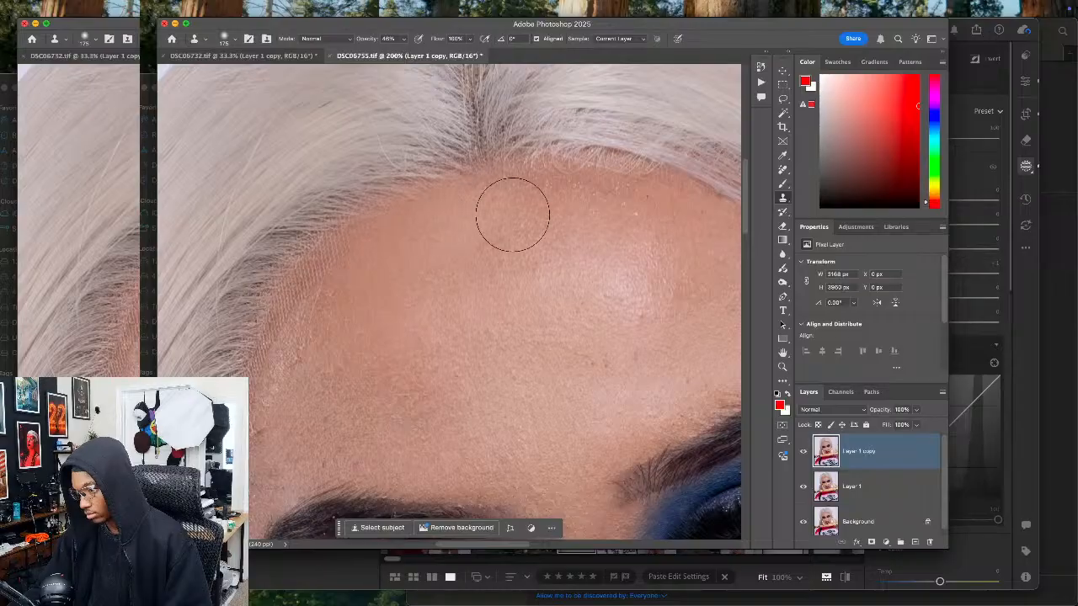
pyautogui.click(594, 199)
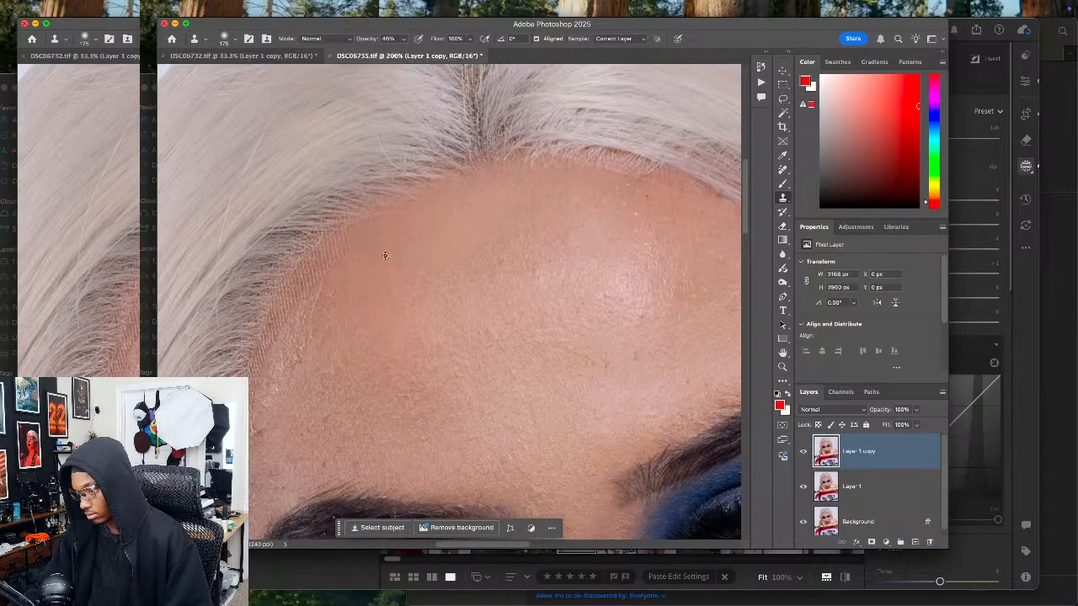
pyautogui.keyDown('alt'); pyautogui.click(391, 244); pyautogui.keyUp('alt')
pyautogui.moveTo(356, 250)
pyautogui.mouseDown()
pyautogui.moveTo(313, 310)
pyautogui.moveTo(363, 248)
pyautogui.moveTo(328, 273)
pyautogui.moveTo(393, 229)
pyautogui.moveTo(317, 292)
pyautogui.moveTo(298, 322)
pyautogui.mouseUp()
# Step: Clone nearby skin over the wig lace at the temple above the red-shadowed eye's brow
pyautogui.scroll(-5, 337, 278)
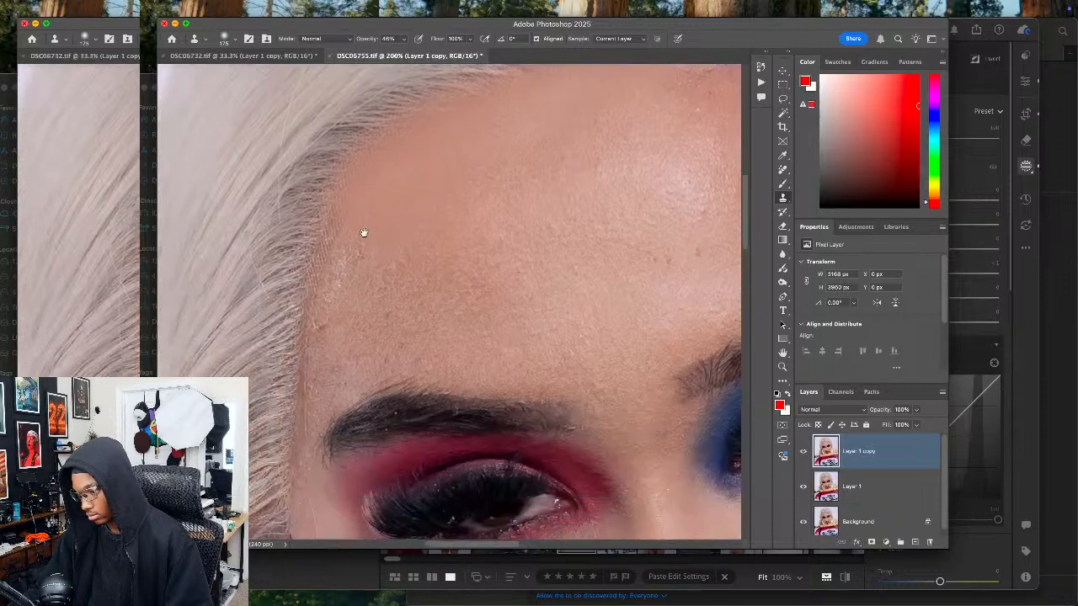
pyautogui.keyDown('alt'); pyautogui.click(410, 285); pyautogui.keyUp('alt')
pyautogui.moveTo(378, 277)
pyautogui.mouseDown()
pyautogui.moveTo(345, 312)
pyautogui.moveTo(390, 210)
pyautogui.moveTo(348, 258)
pyautogui.moveTo(365, 216)
pyautogui.moveTo(343, 353)
pyautogui.moveTo(380, 303)
pyautogui.mouseUp()
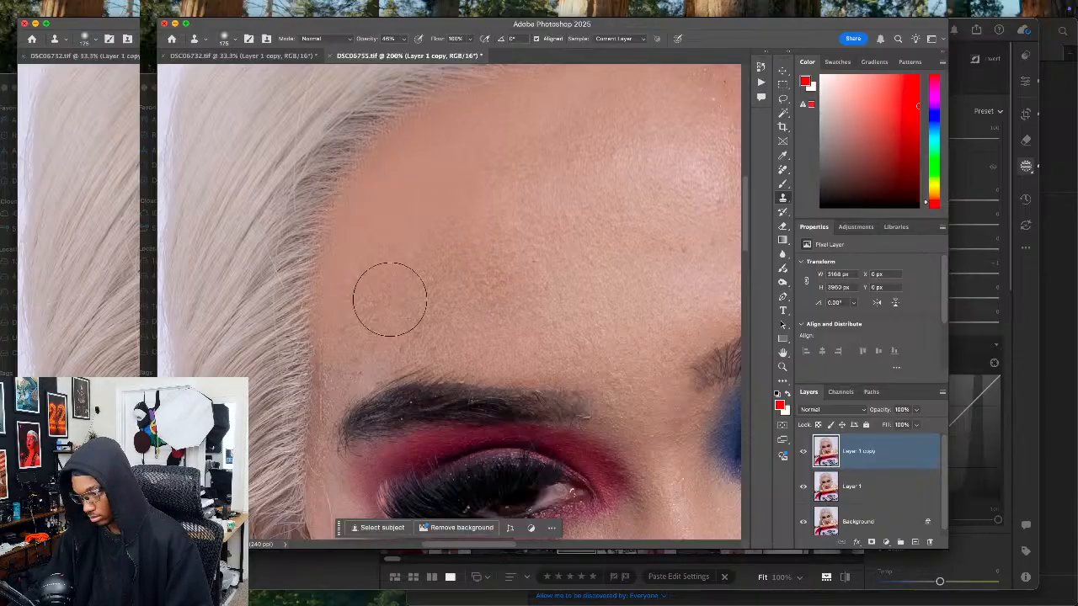
# Step: Clone skin along the forehead hairline above the blue-shadowed eye with a size 100 brush
pyautogui.press('[')
pyautogui.press('[')
pyautogui.press('[')
pyautogui.scroll(5, 400, 289)
pyautogui.hscroll(-3, 400, 289)
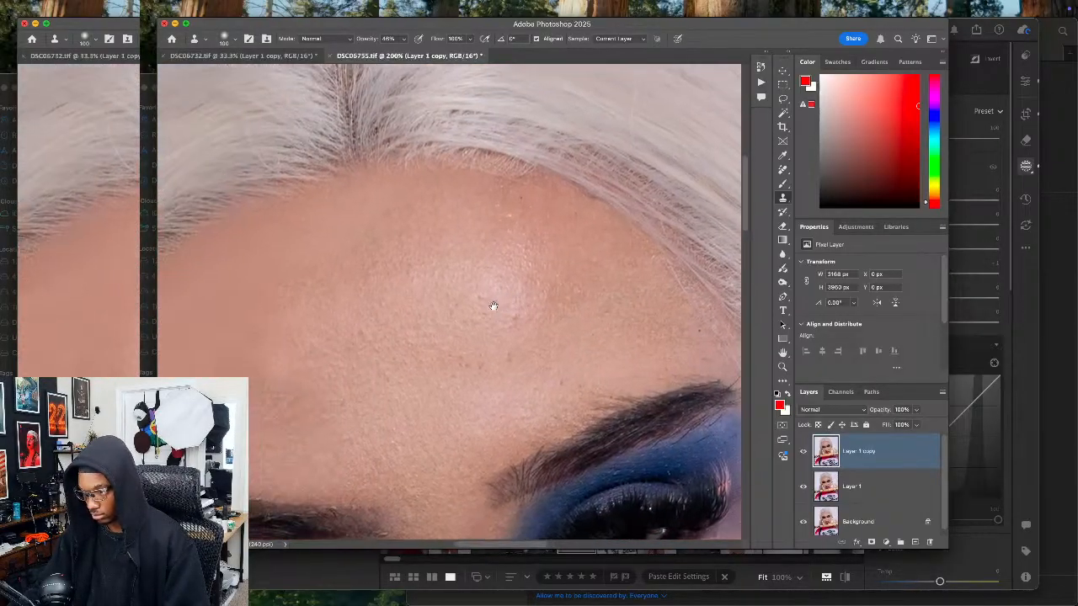
pyautogui.scroll(-8, 531, 308)
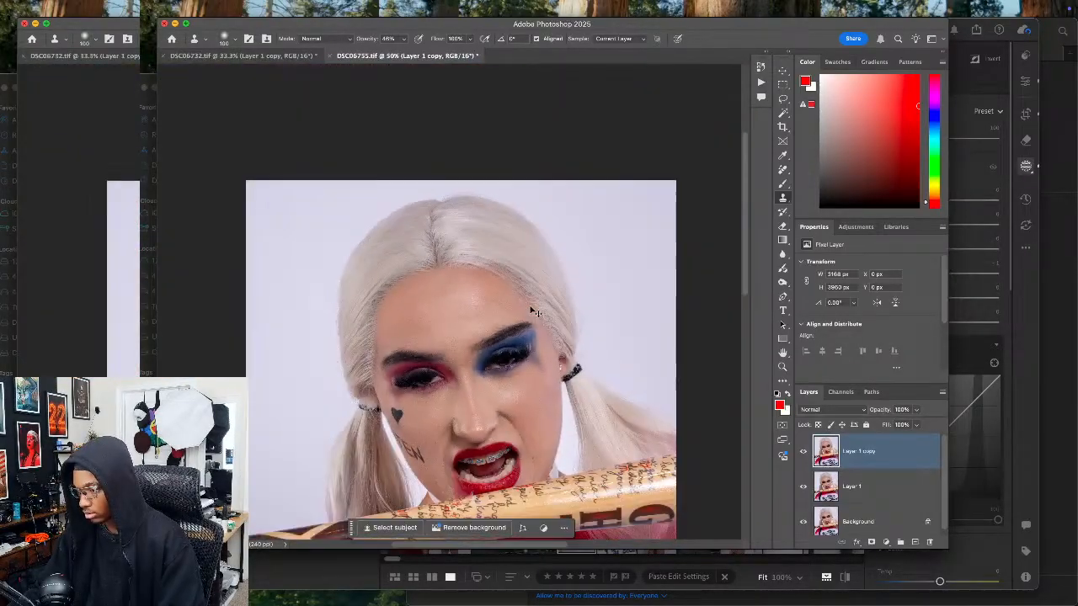
pyautogui.scroll(2, 532, 311)
pyautogui.scroll(1, 505, 313)
pyautogui.scroll(1, 500, 312)
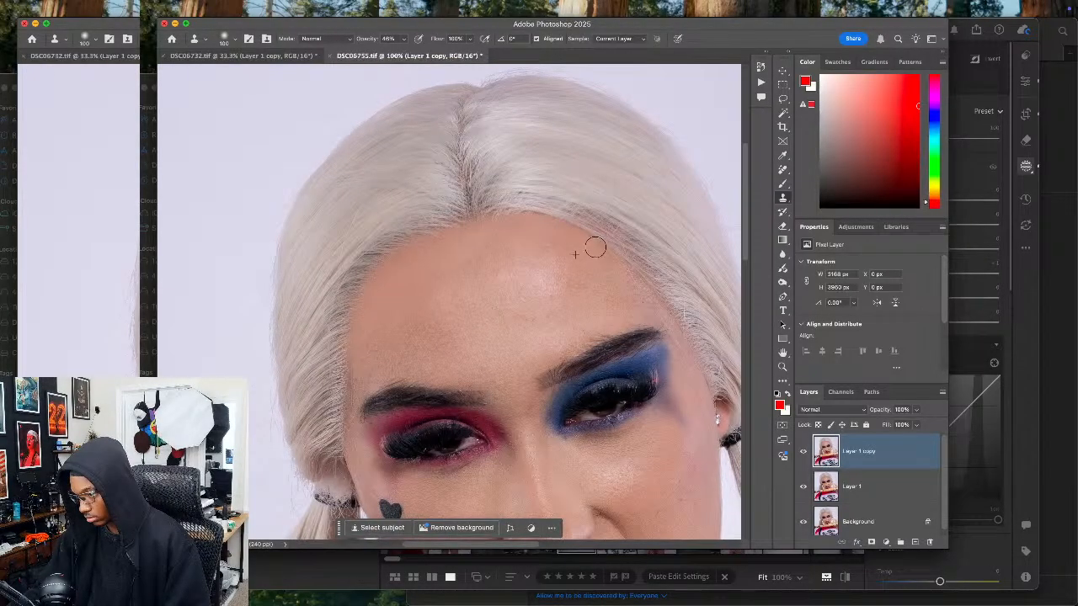
pyautogui.scroll(-2, 596, 256)
pyautogui.moveTo(582, 237); pyautogui.dragTo(594, 242)
# Step: Clone skin over the remaining lace edge at the temple beside the red-shadowed eye with the size 100 brush
pyautogui.scroll(-2, 455, 286)
pyautogui.hscroll(-2, 454, 286)
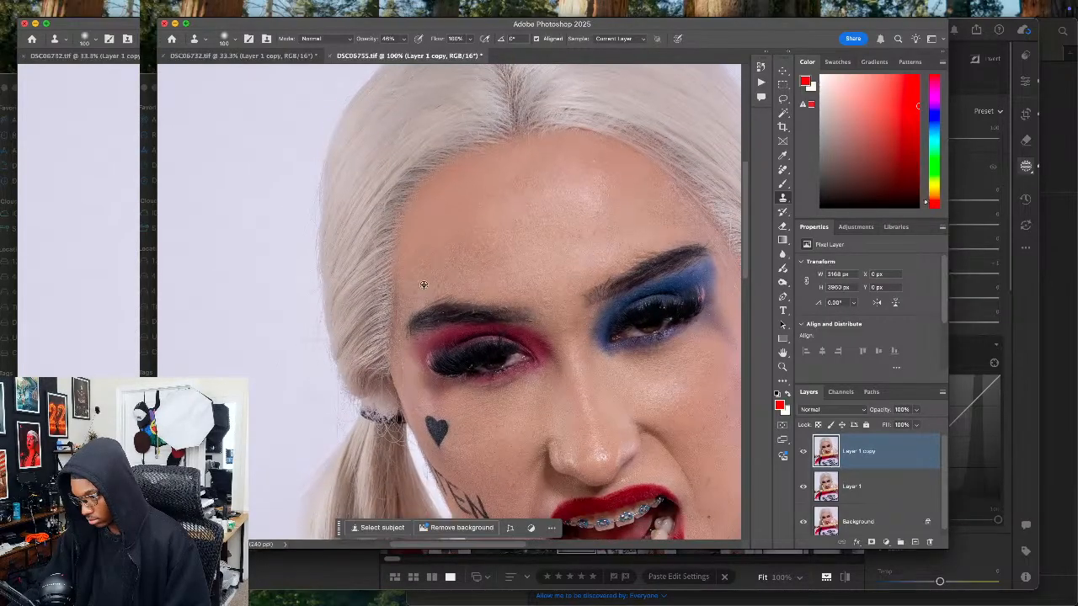
pyautogui.moveTo(404, 289); pyautogui.dragTo(410, 256)
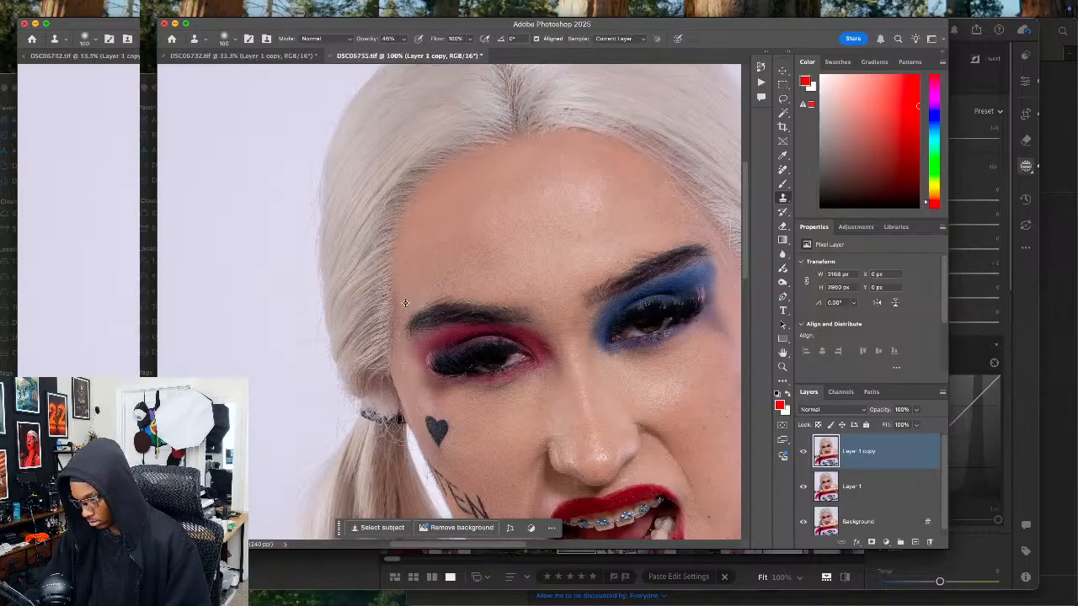
# Step: Clean up the narrow skin strip between the hairline and the red-shadowed eye's brow tail with a size 50 Clone Stamp brush
pyautogui.scroll(5, 403, 308)
pyautogui.moveTo(431, 277); pyautogui.dragTo(452, 253)
pyautogui.press('[')
pyautogui.press('[')
pyautogui.press('[')
pyautogui.press('[')
pyautogui.press('[')
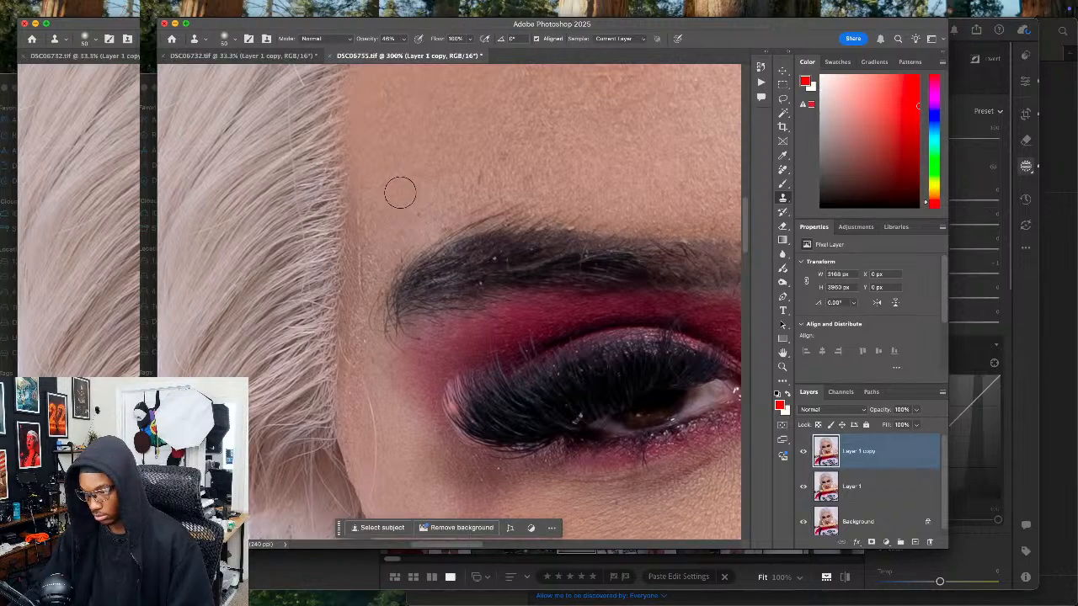
pyautogui.keyDown('alt'); pyautogui.click(407, 192); pyautogui.keyUp('alt')
pyautogui.moveTo(376, 237)
pyautogui.mouseDown()
pyautogui.moveTo(368, 247)
pyautogui.moveTo(368, 193)
pyautogui.moveTo(358, 301)
pyautogui.moveTo(373, 252)
pyautogui.moveTo(363, 258)
pyautogui.mouseUp()
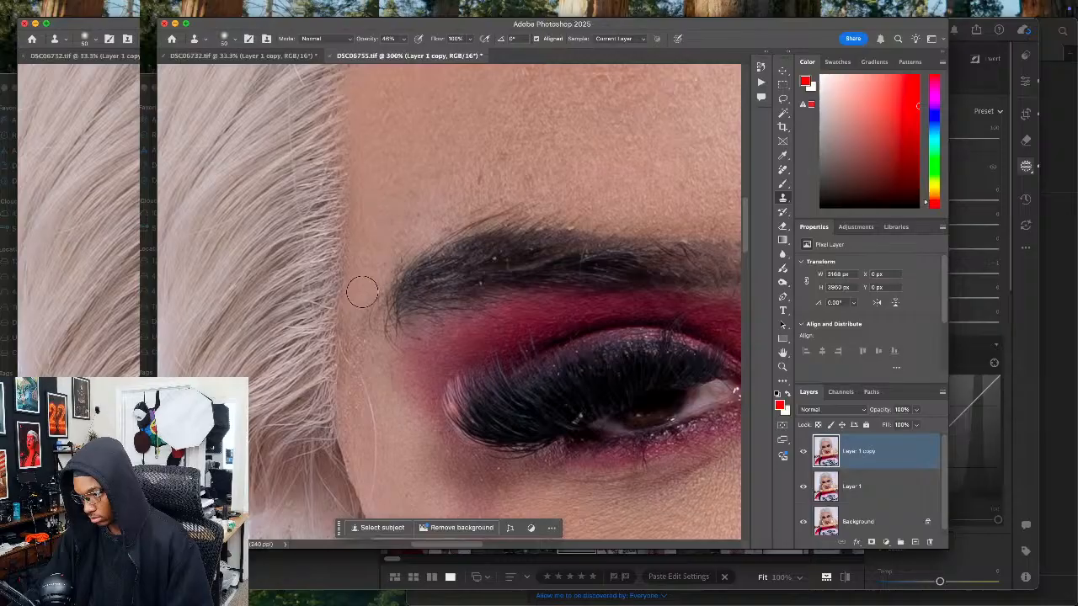
# Step: Fit the retouched close-up in view, then save the document and close it
pyautogui.press('super+0')
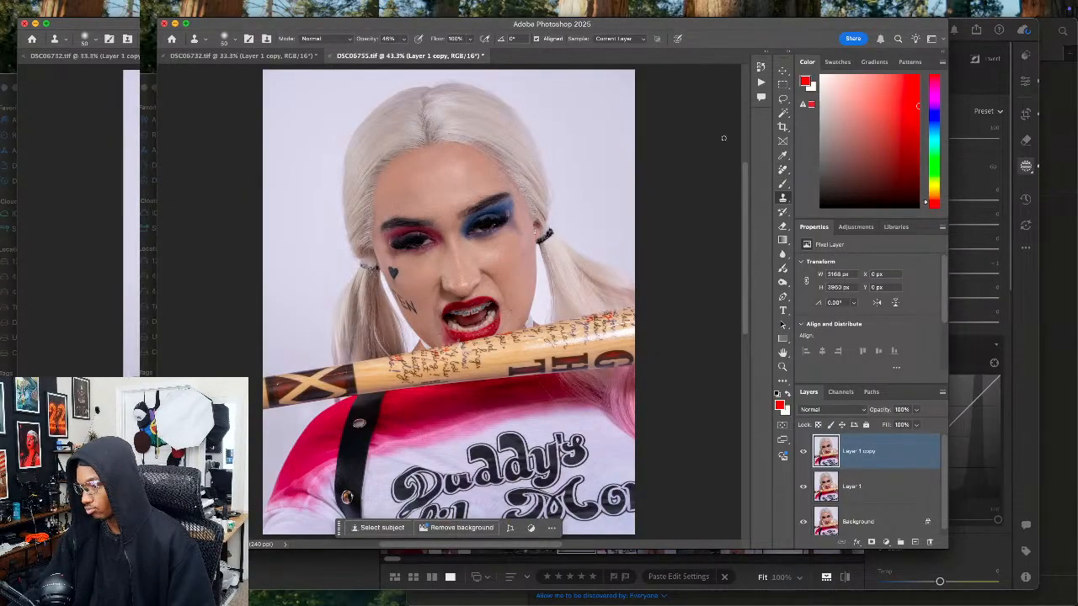
pyautogui.click(331, 55)
pyautogui.click(580, 225)
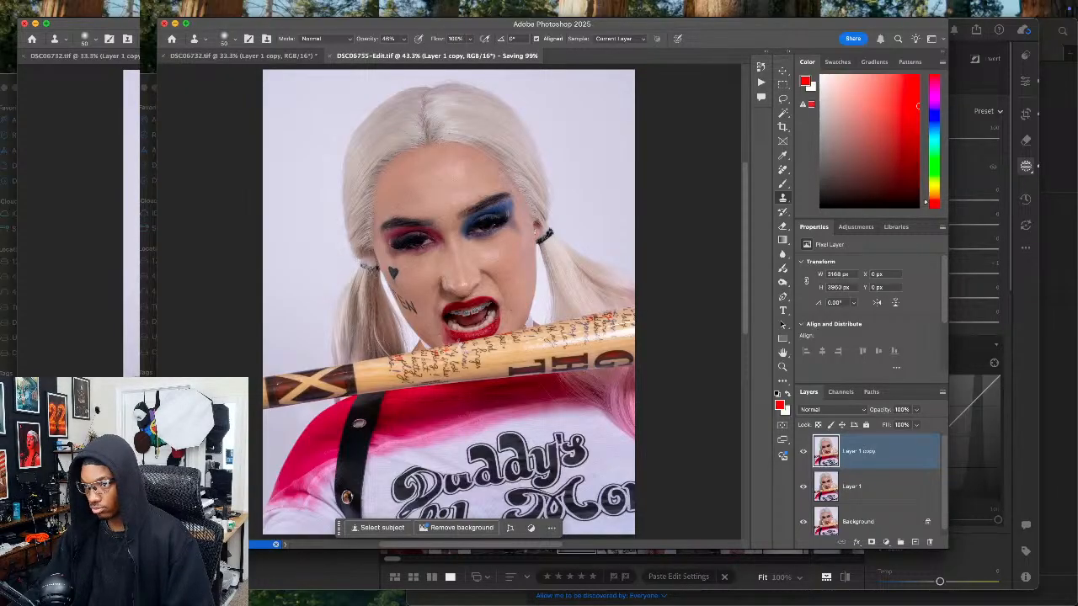
pyautogui.press('super+w')
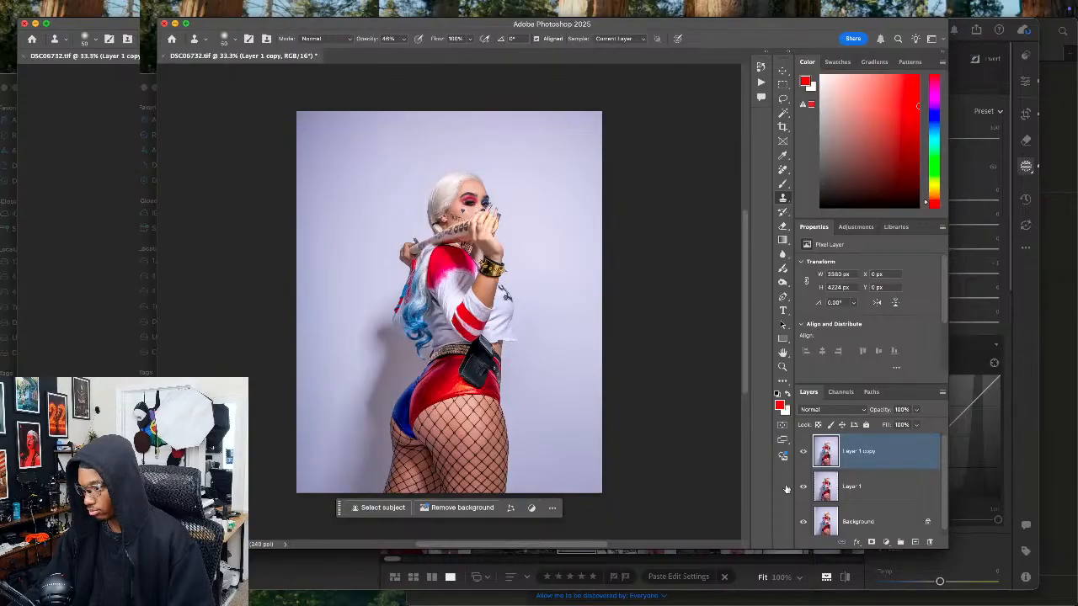
# Step: Switch to Lightroom and view the side-pose photo with the hand resting on the bat, showing its edit settings
pyautogui.press('super+Tab')
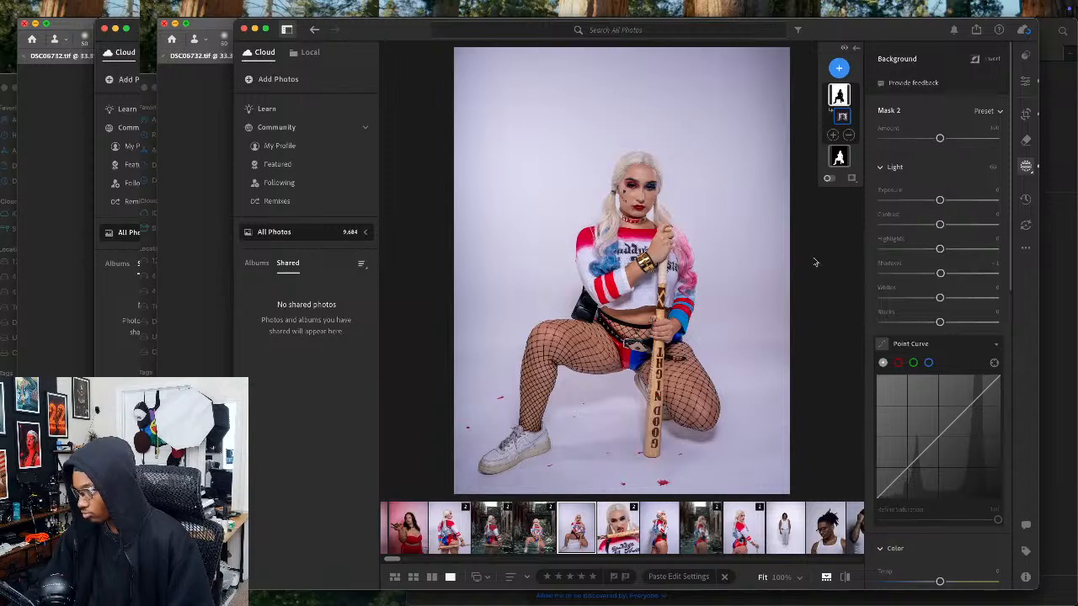
pyautogui.click(746, 532)
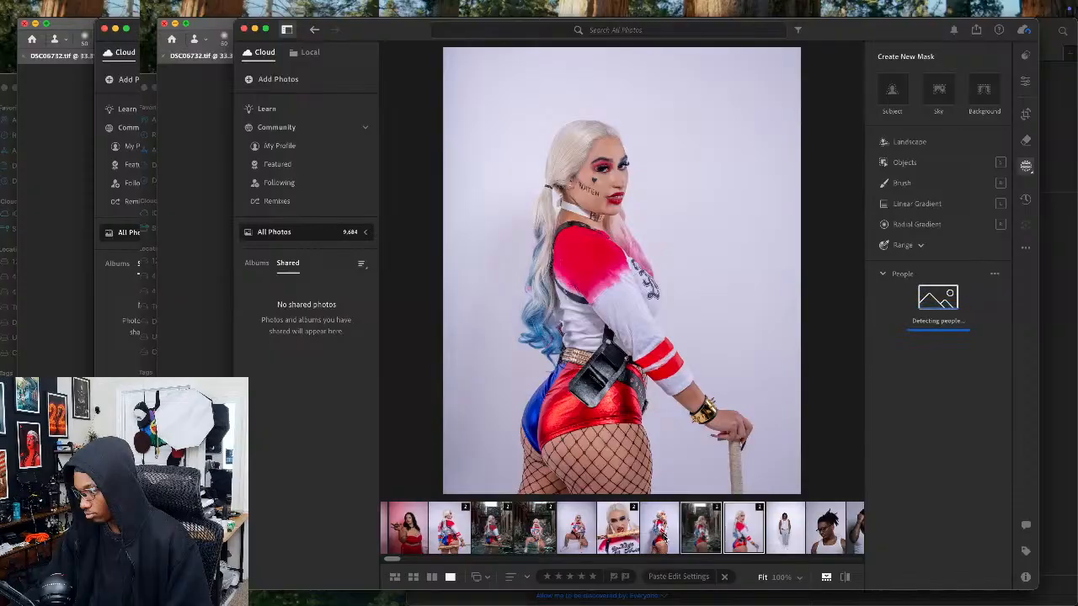
pyautogui.click(1024, 81)
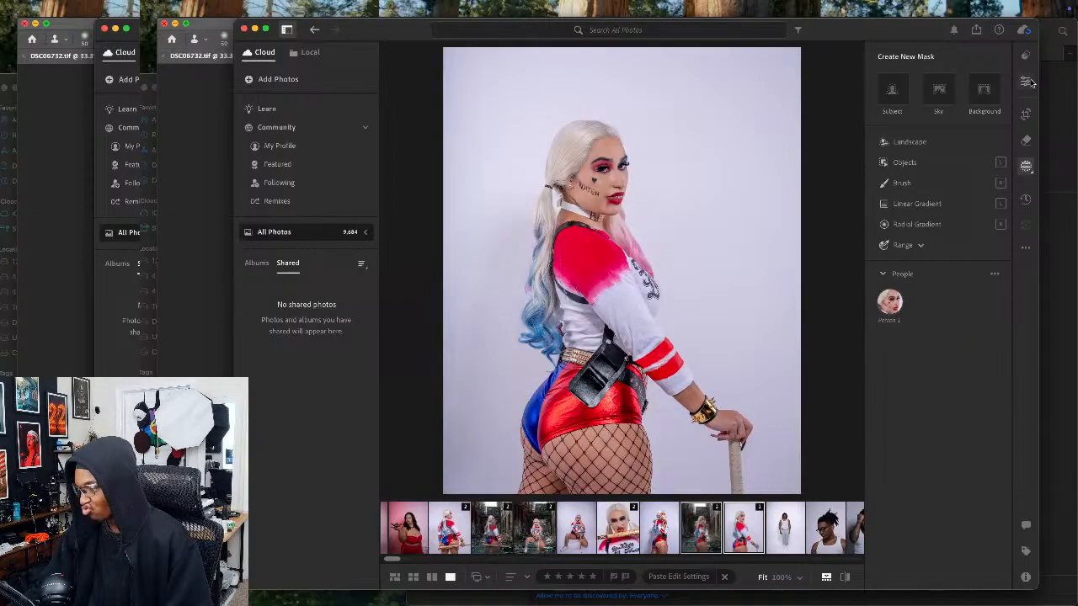
# Step: Switch to Photoshop, save the changes to DSC06732.tif and close it
pyautogui.press('super+Tab')
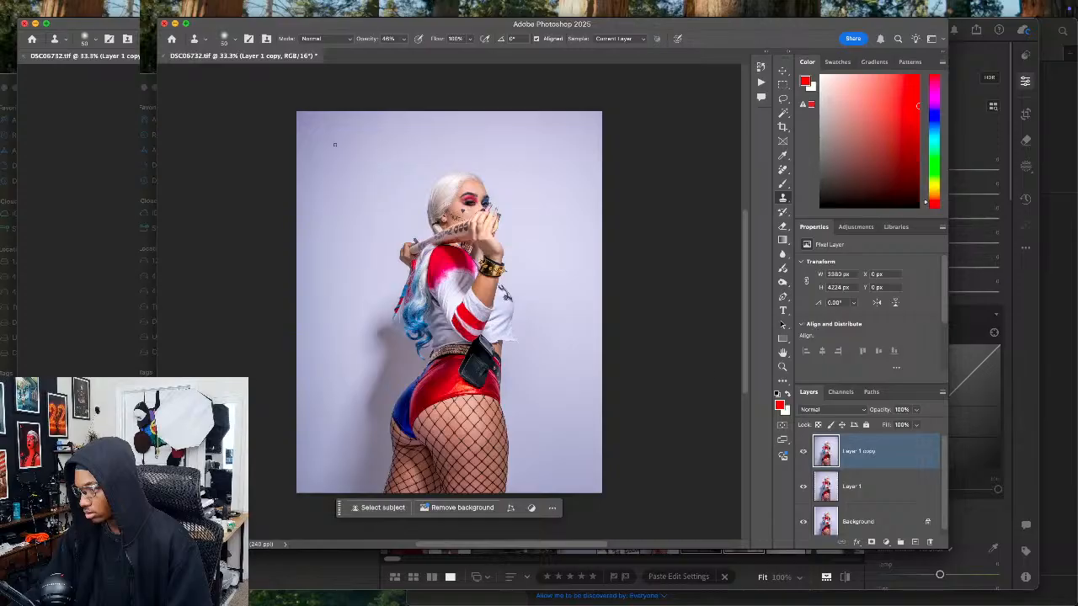
pyautogui.press('super+w')
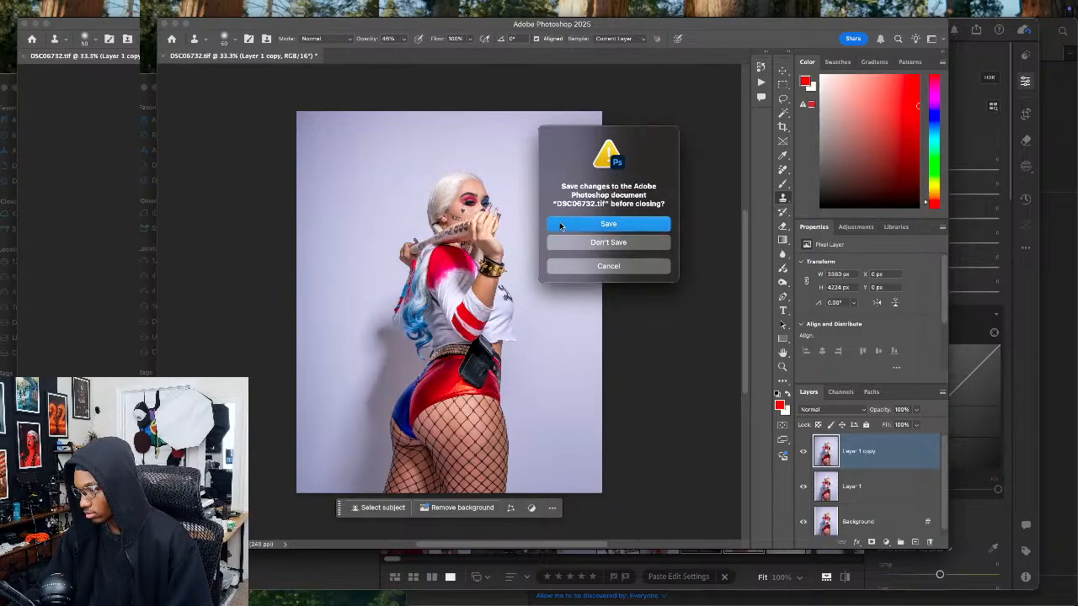
pyautogui.press('Return')
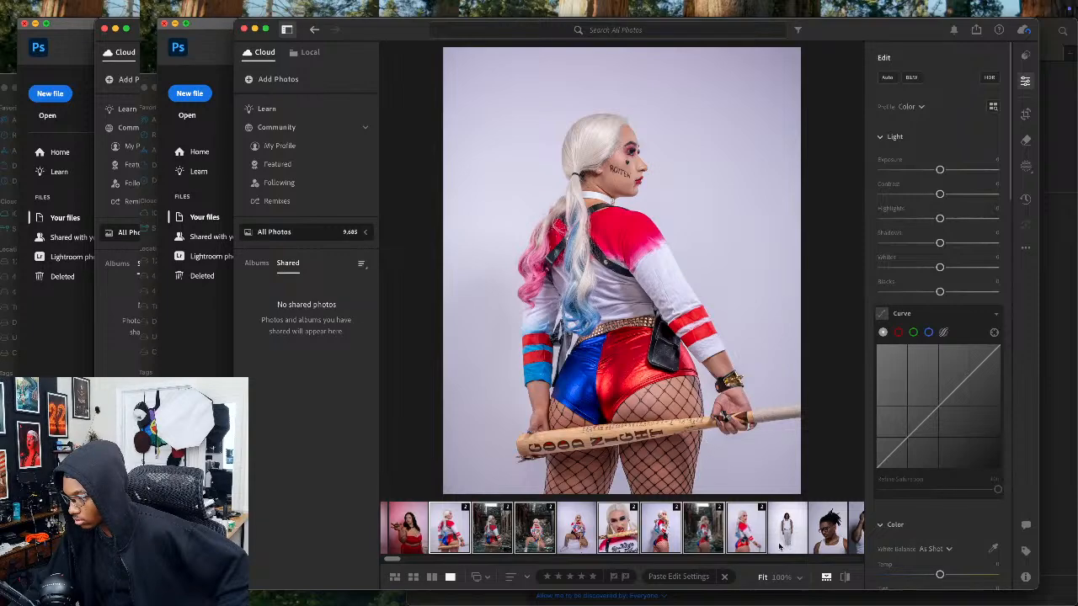
pyautogui.moveTo(4, 5)
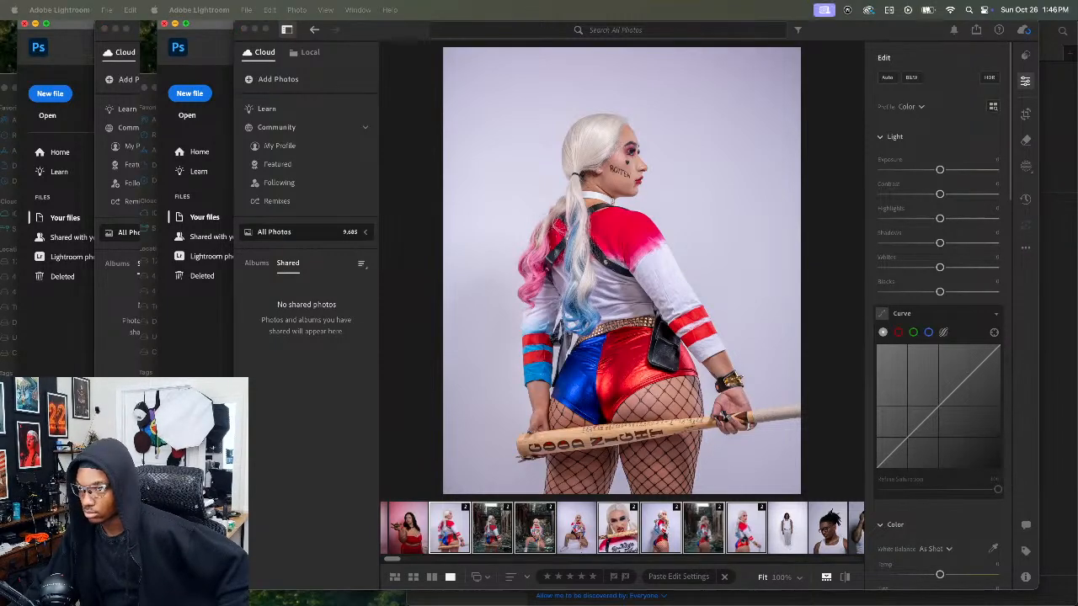